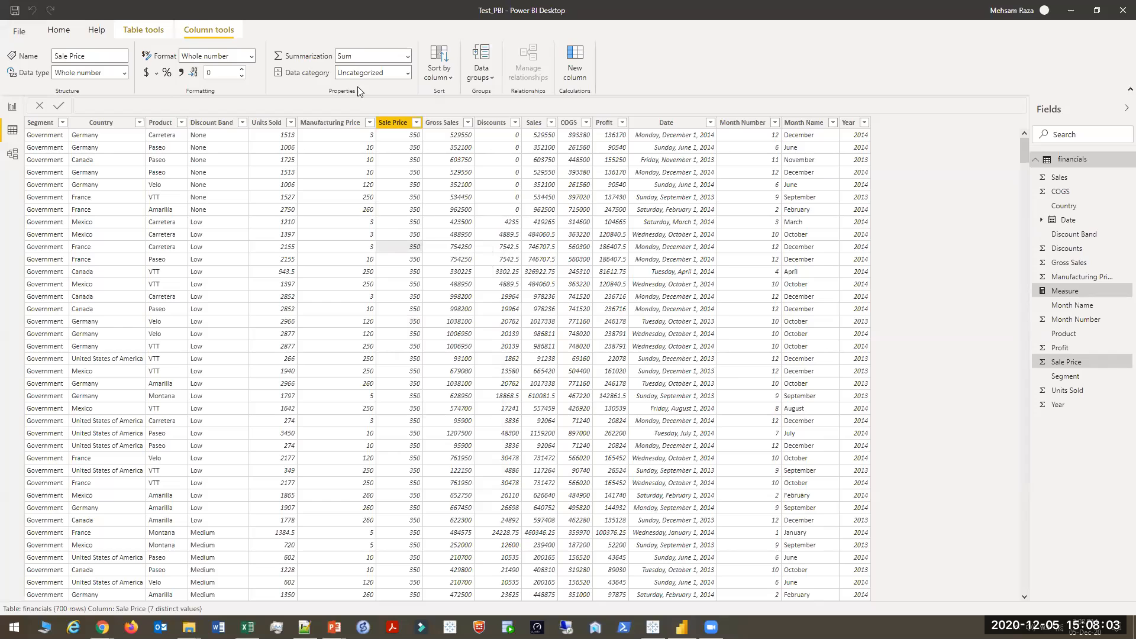
Open the financials table in the Power Query Editor to transform its data
click(58, 30)
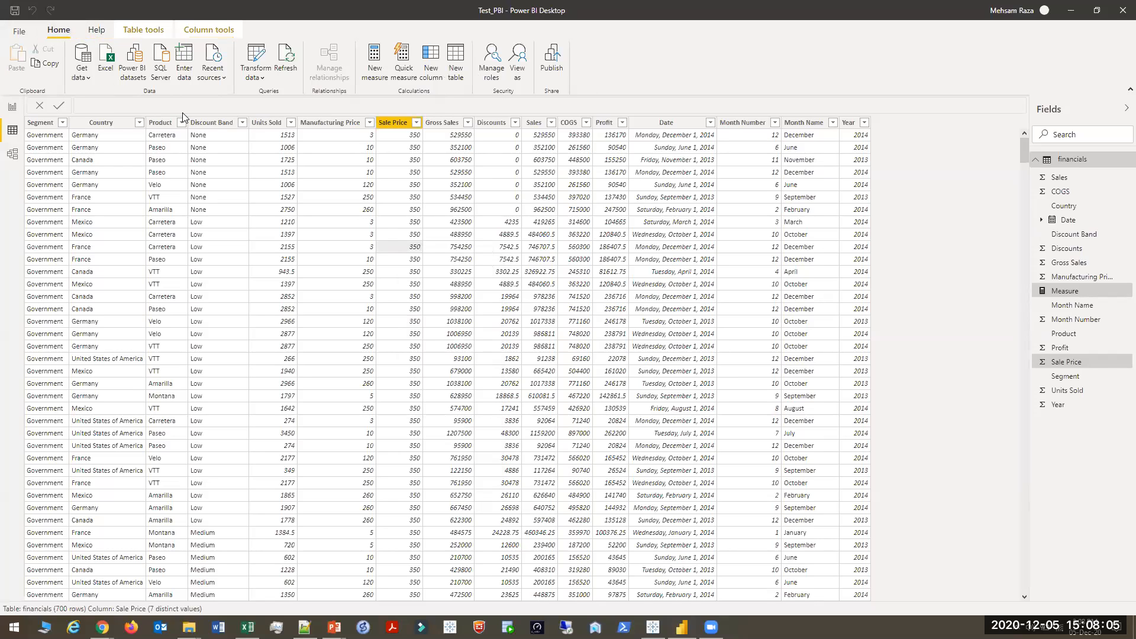
click(257, 76)
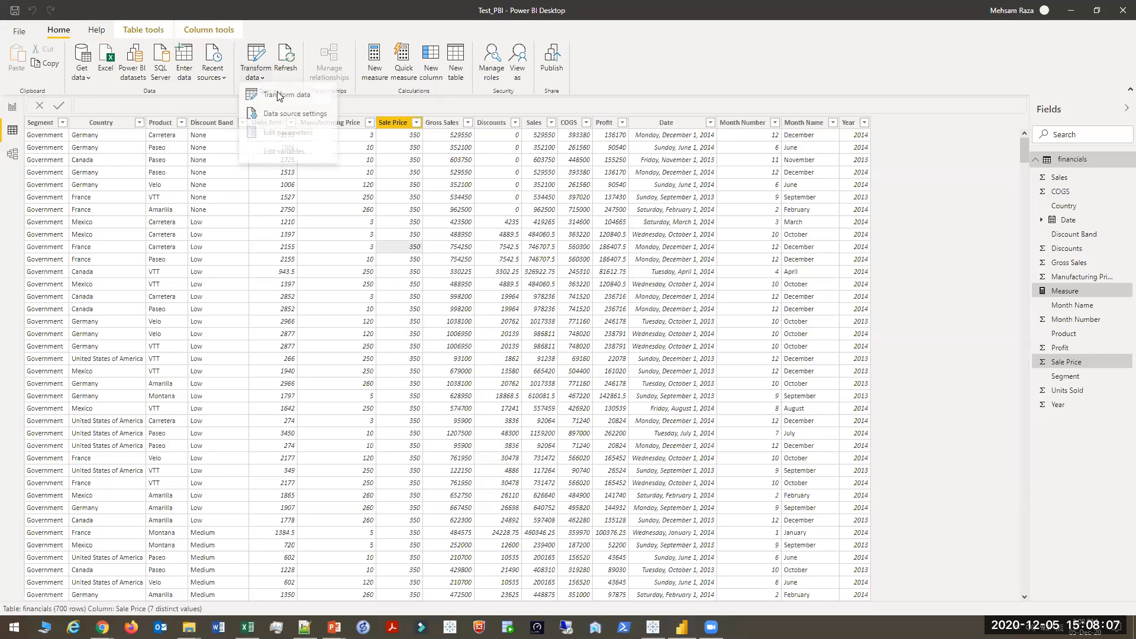
click(263, 96)
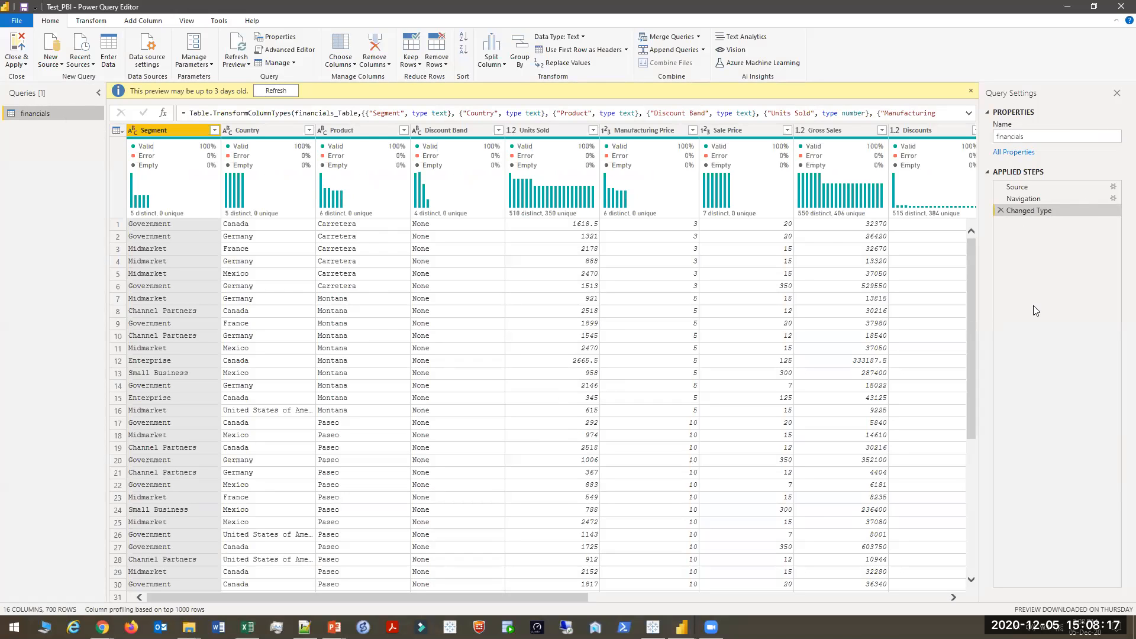
Switch to the PowerPoint slide show and advance to the slide on profiling data from view
key(alt+Tab)
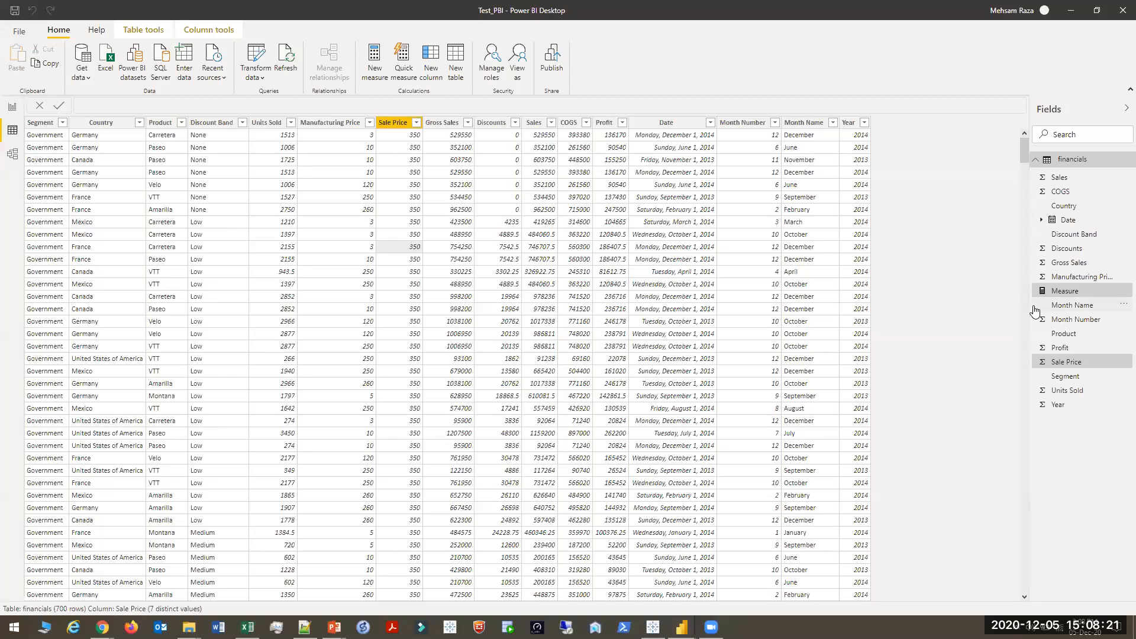
key(alt+Tab)
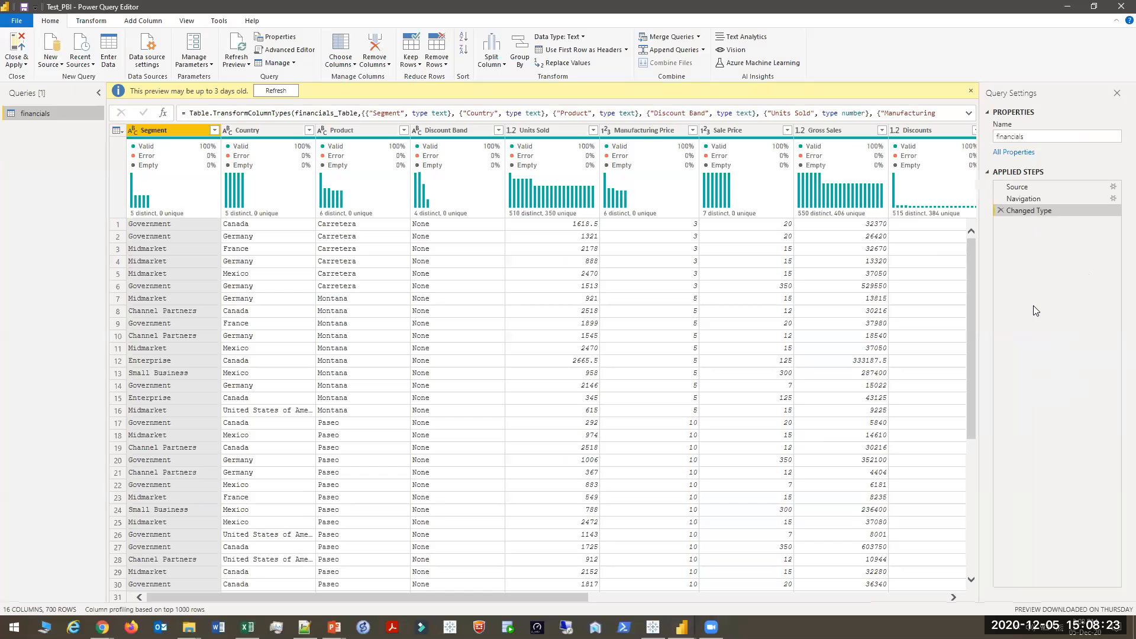
key(alt+Tab)
key(Tab)
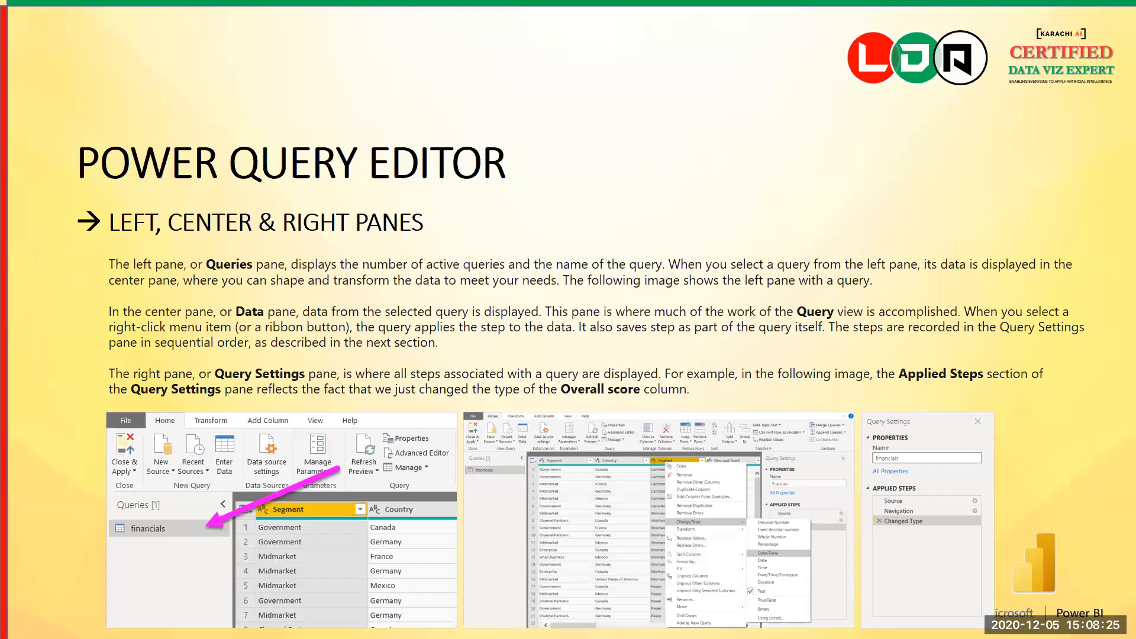
key(Right)
key(Left)
key(Right)
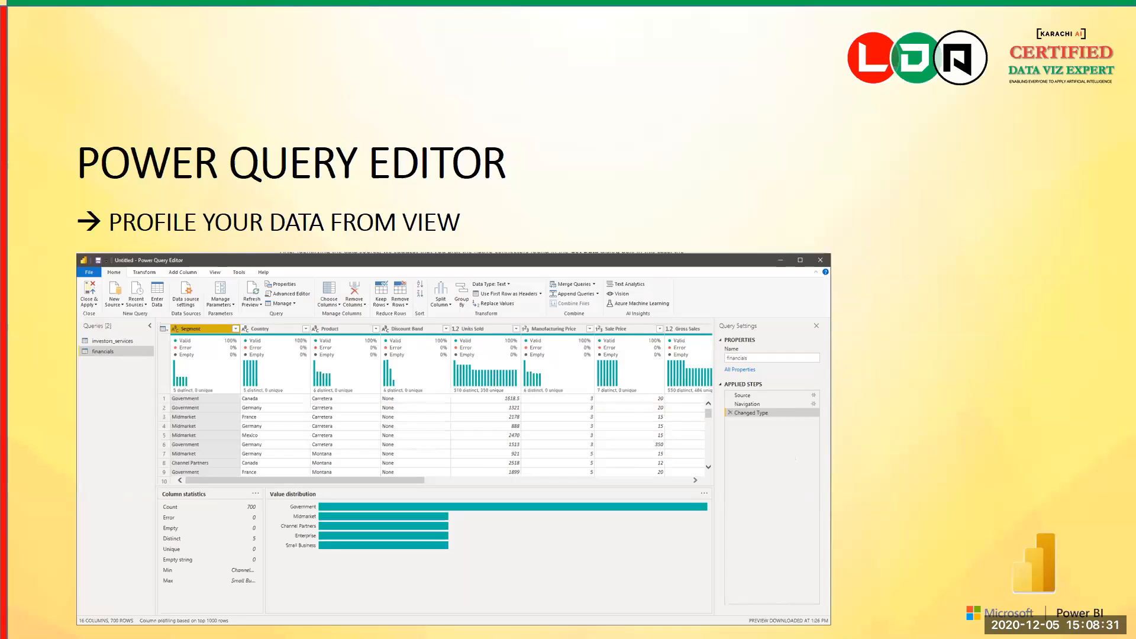
Return to the Power Query Editor, turn on the column profile, and toggle column quality and column distribution off and back on
key(alt+Tab)
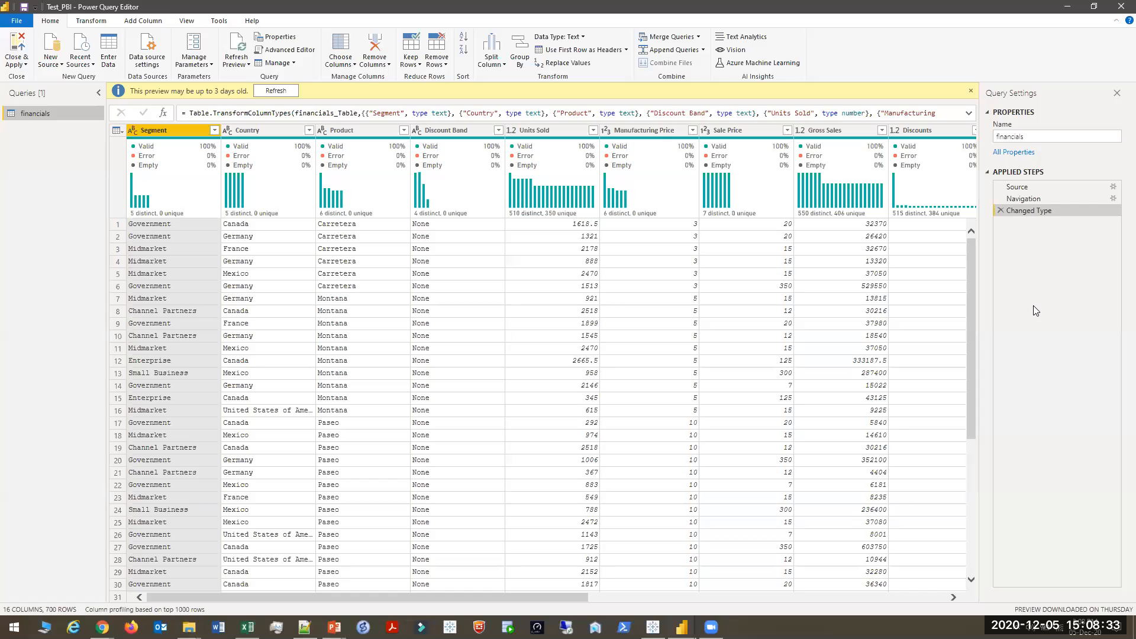
click(187, 21)
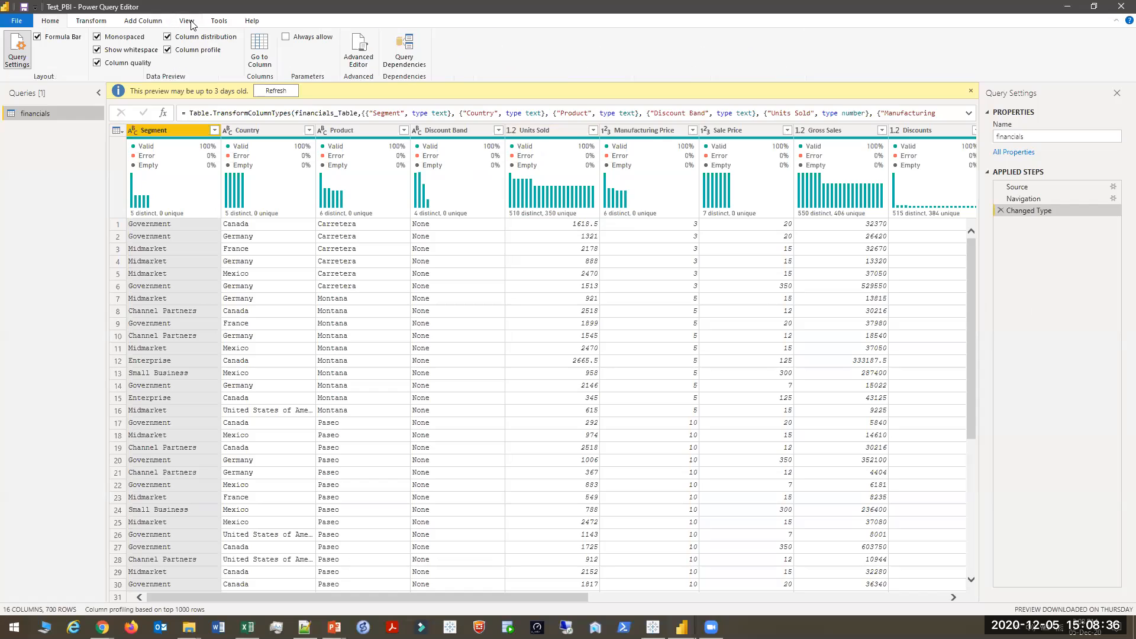
click(125, 50)
click(176, 50)
click(135, 62)
click(189, 55)
click(190, 39)
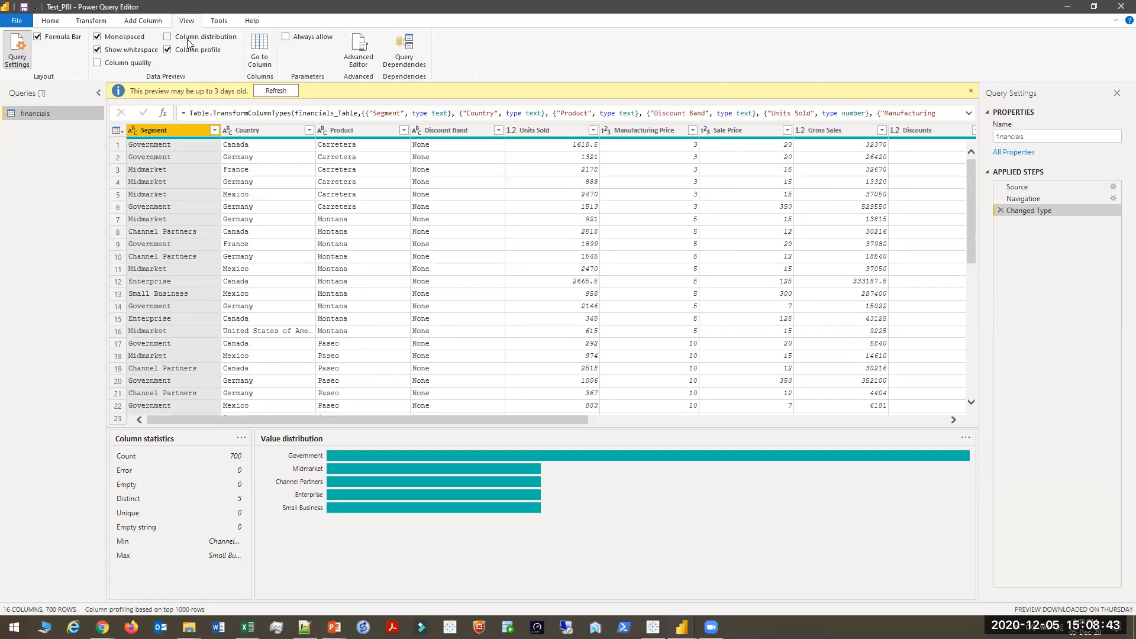
click(124, 65)
click(167, 37)
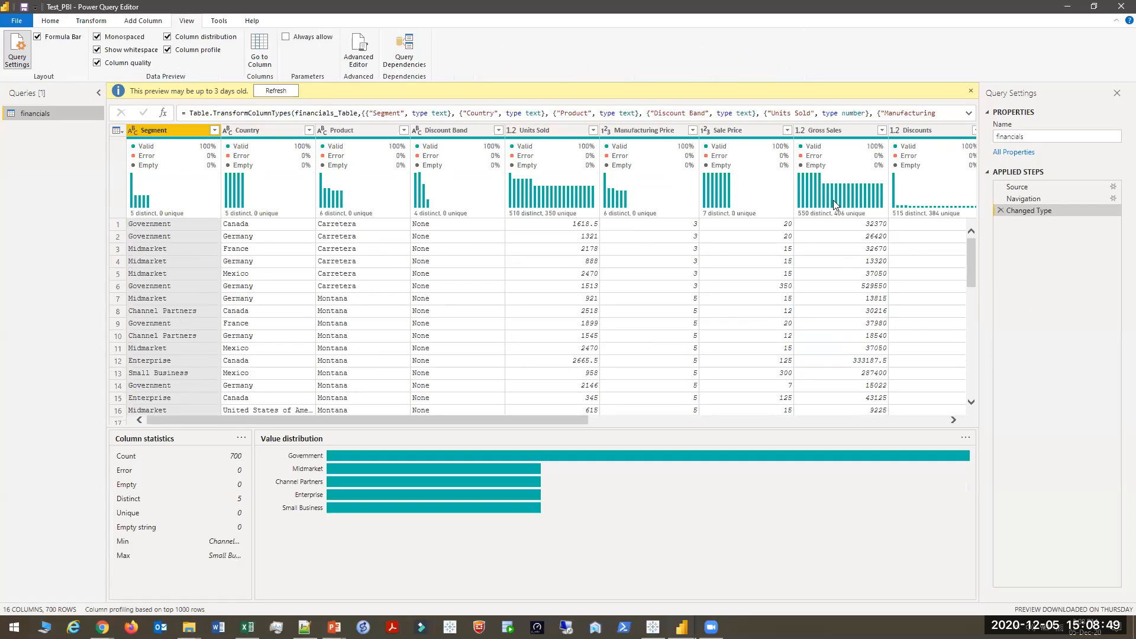
Examine the Gross Sales distribution summary and its list of duplicate, empty and error actions without applying any
mouse_move(836, 204)
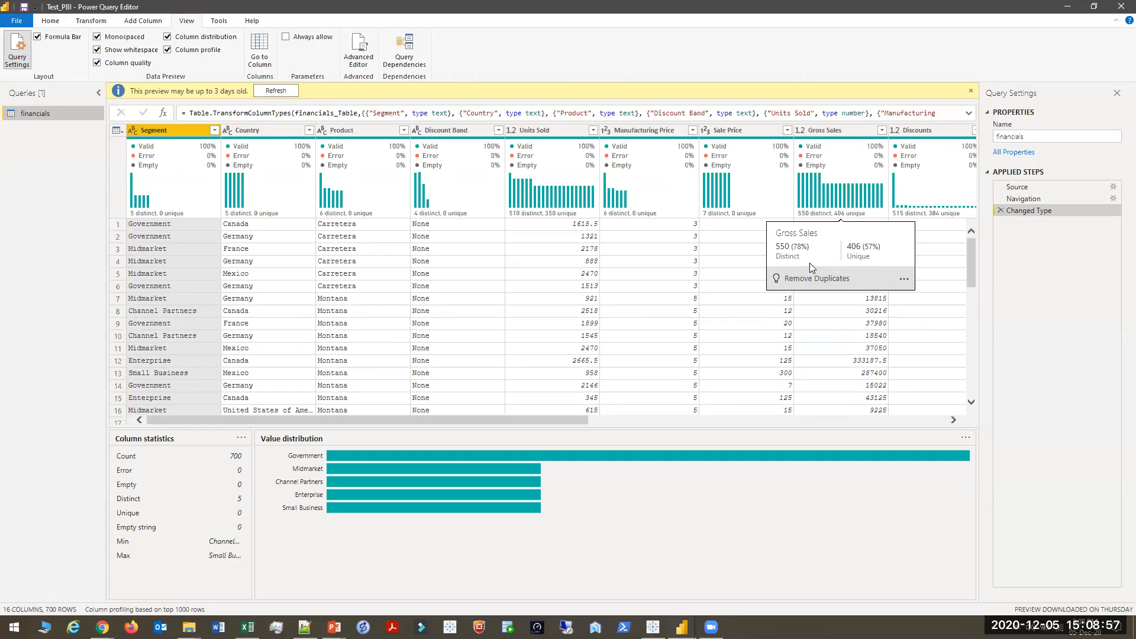
click(903, 280)
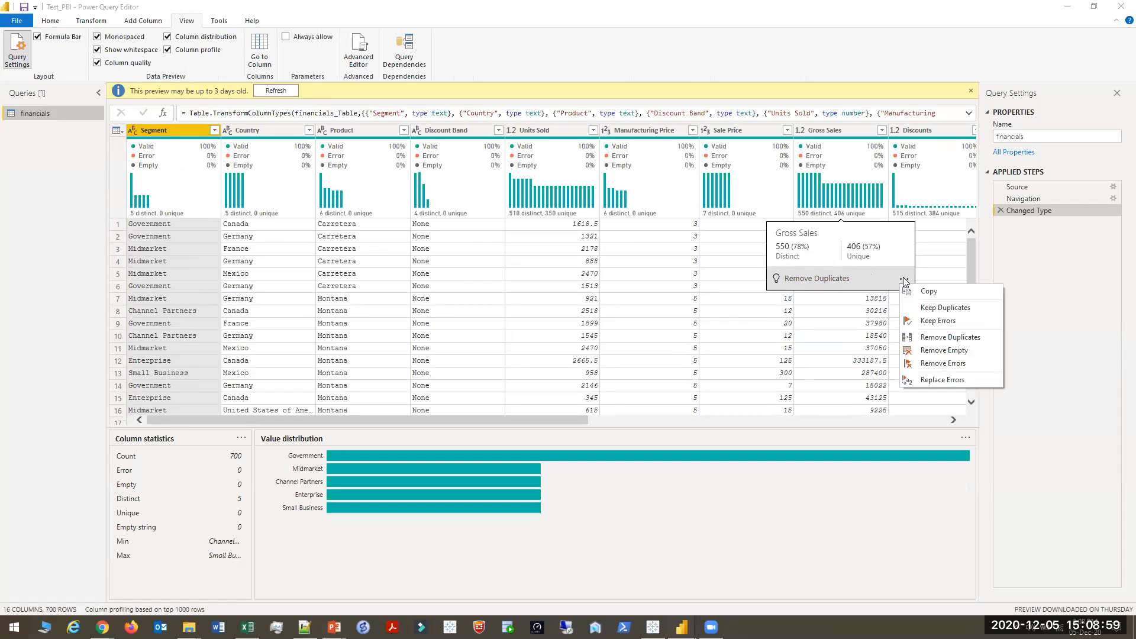
click(975, 403)
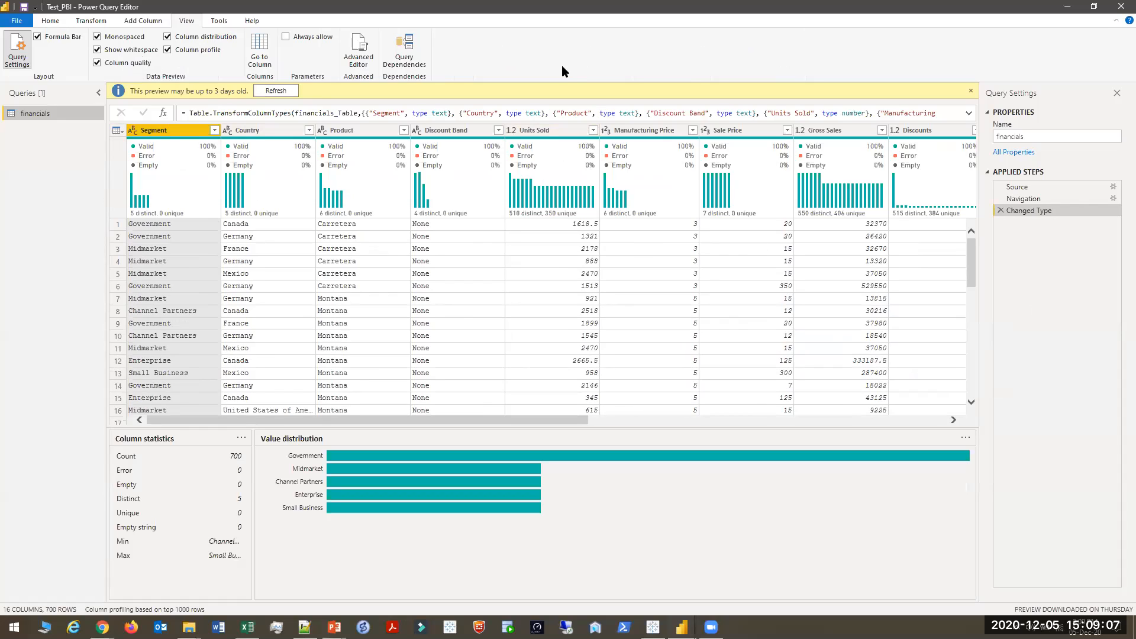
key(alt)
Select the Country column and examine its value distribution for individual countries such as Germany
click(294, 192)
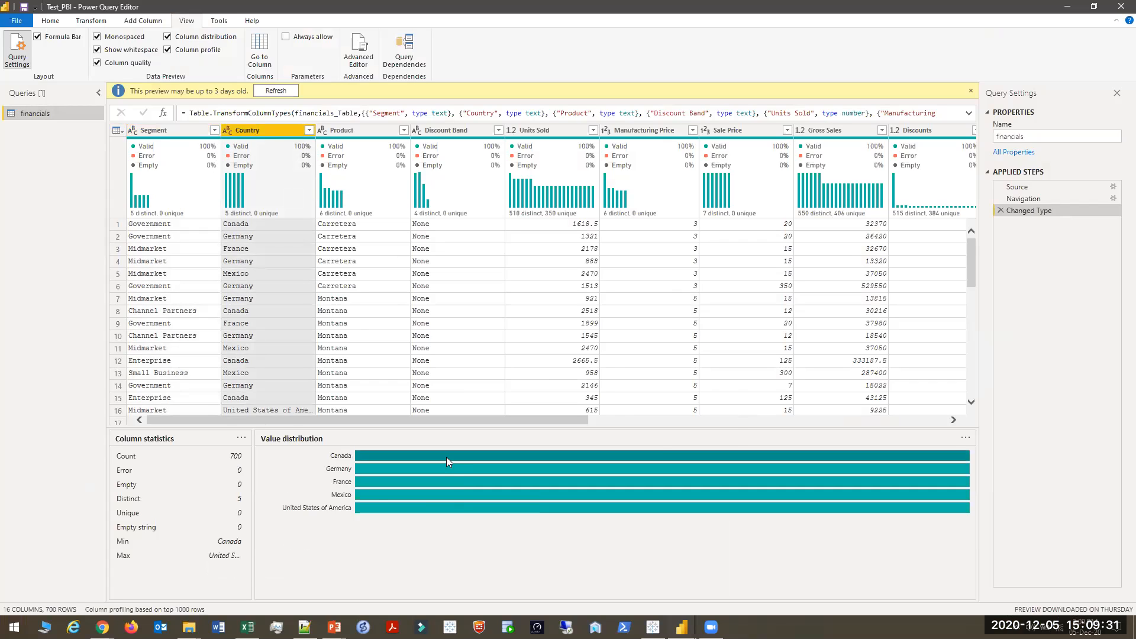
mouse_move(450, 470)
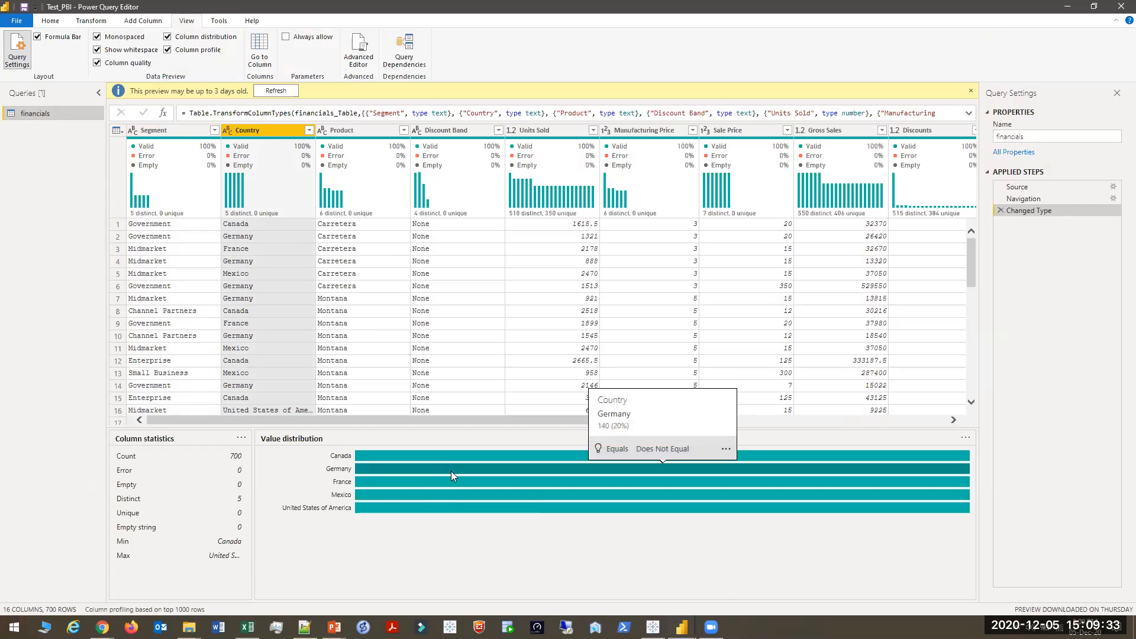
mouse_move(456, 499)
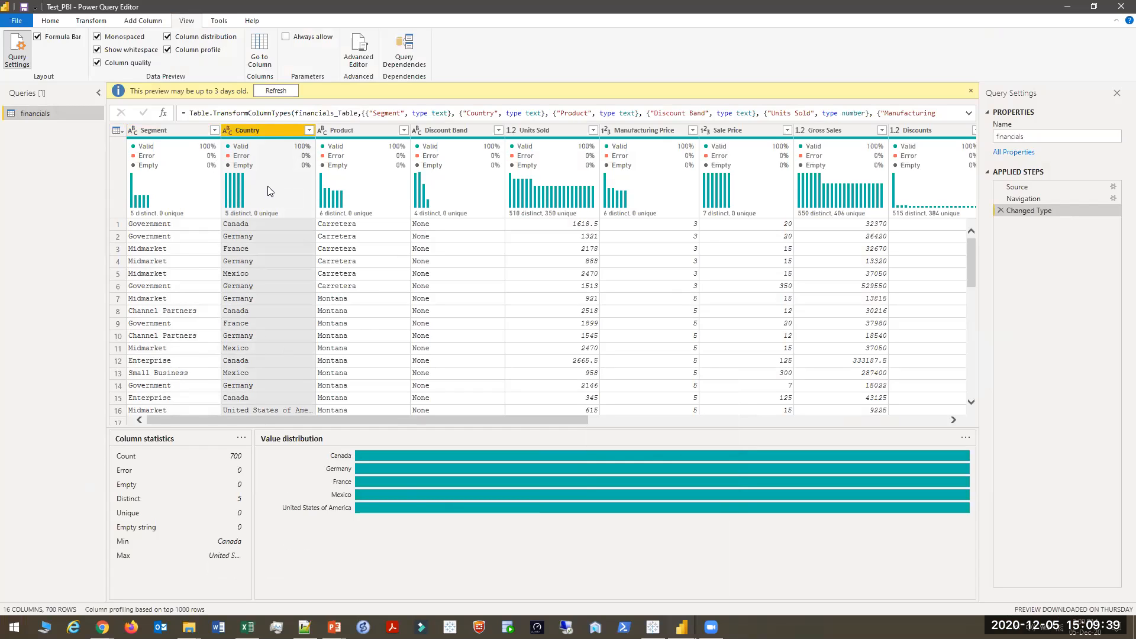
mouse_move(226, 189)
Show the PowerPoint slide on transforming data, and return to the Power Query Editor to view the transformation commands
key(alt+Tab)
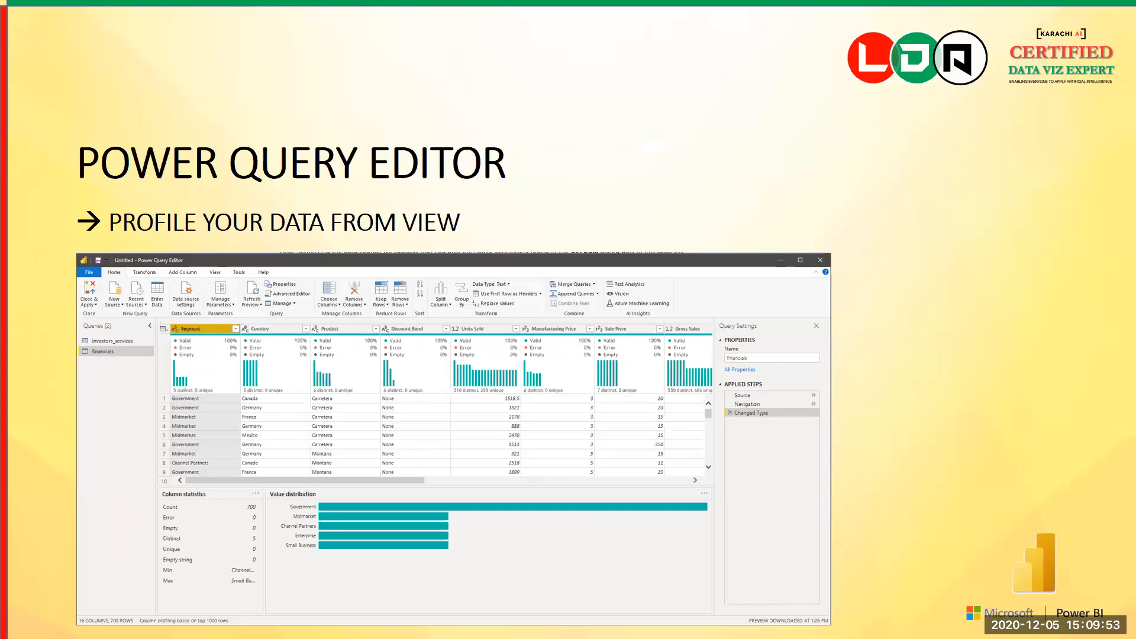
key(Right)
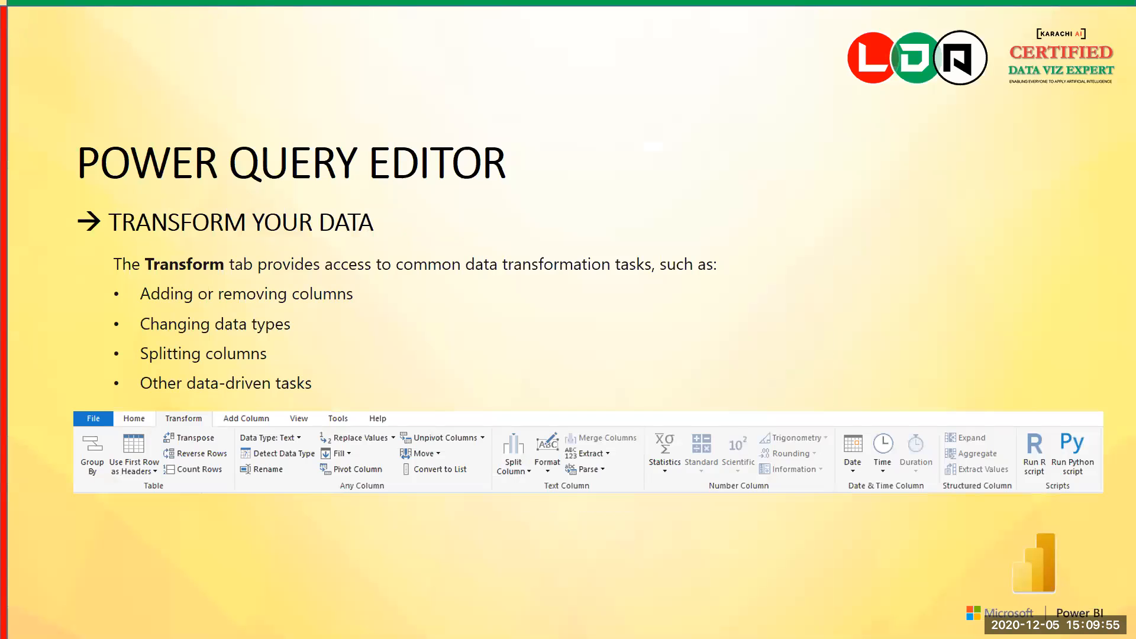
key(alt+Tab)
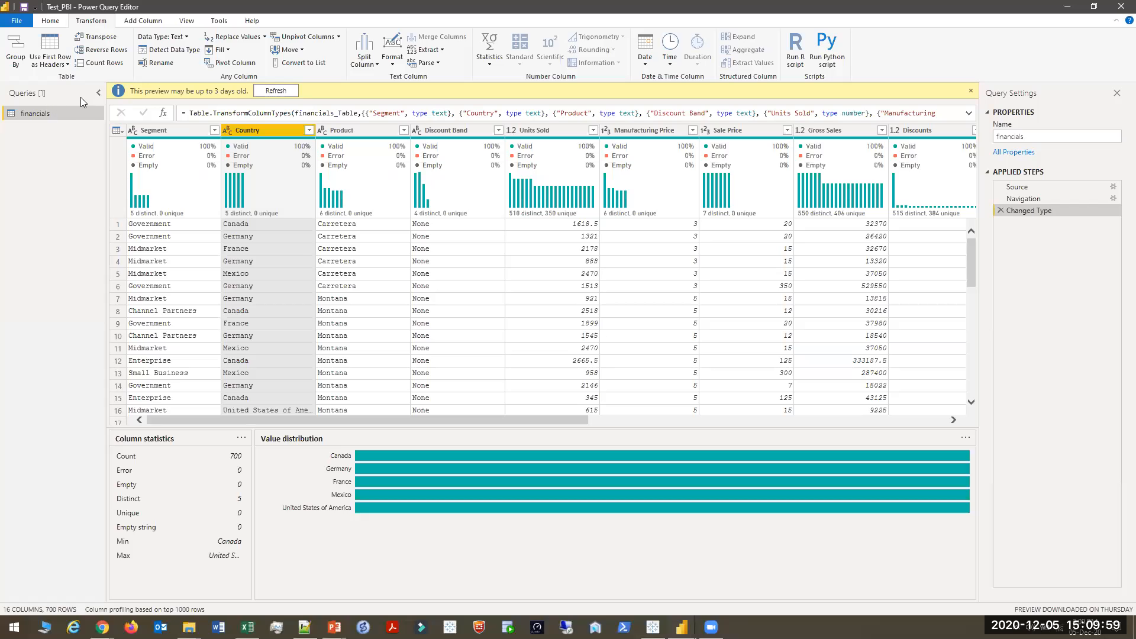
Switch to the PowerPoint slide show, glance at the custom column slide and go back to the data profiling slide
key(alt+Tab)
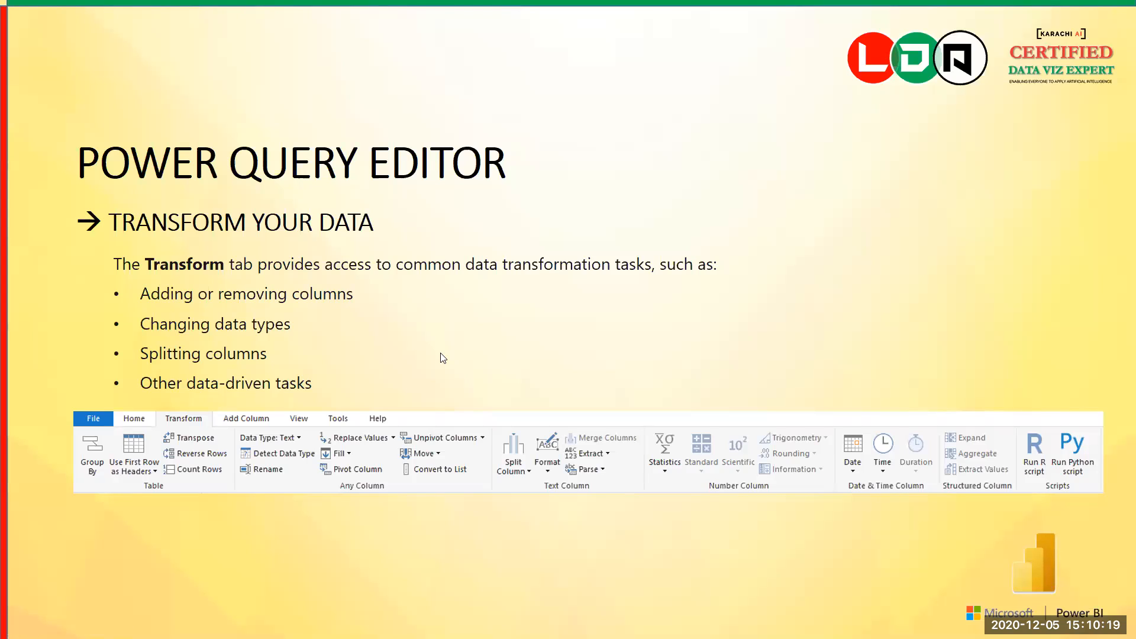
click(656, 375)
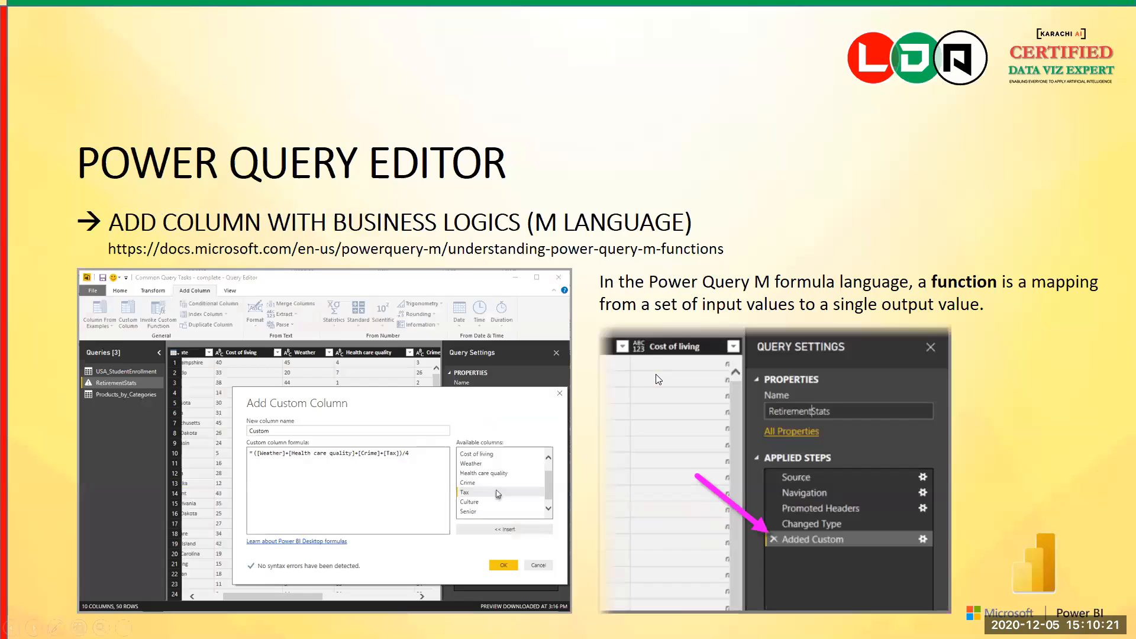
click(658, 380)
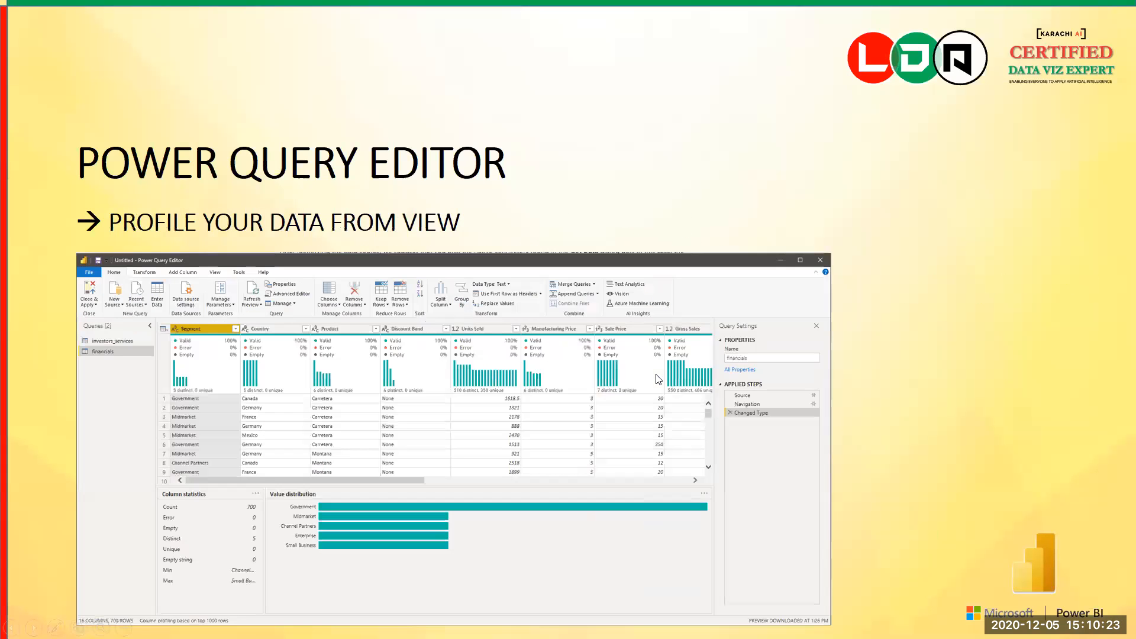
In the Power Query Editor, toggle monospaced text, whitespace, column quality, column distribution and column profile off and back on
key(alt+Tab)
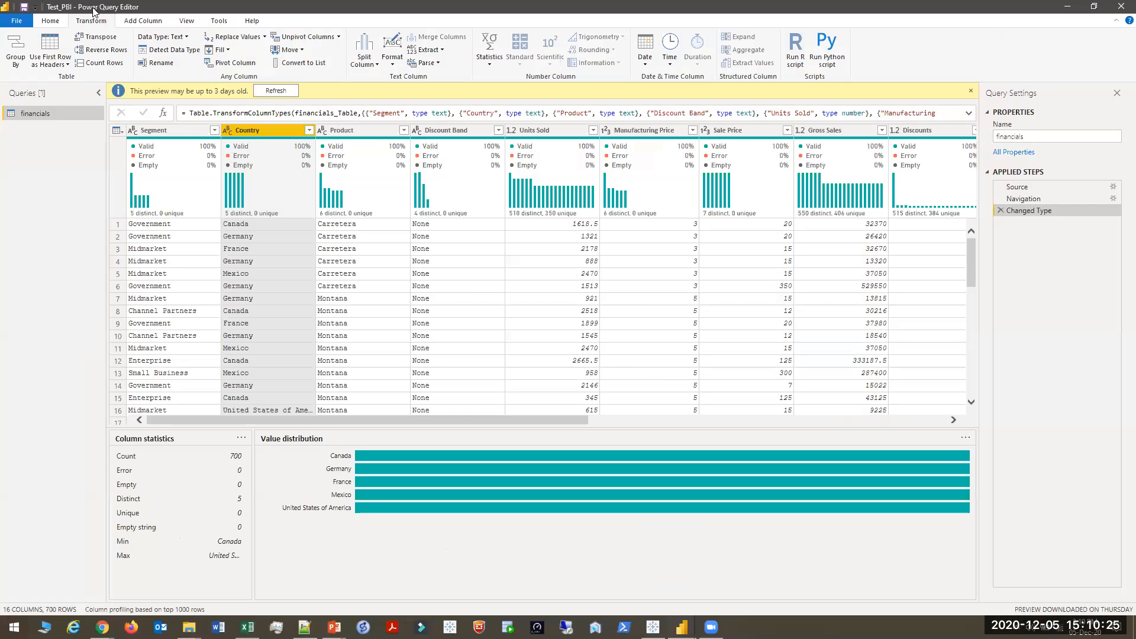
click(188, 21)
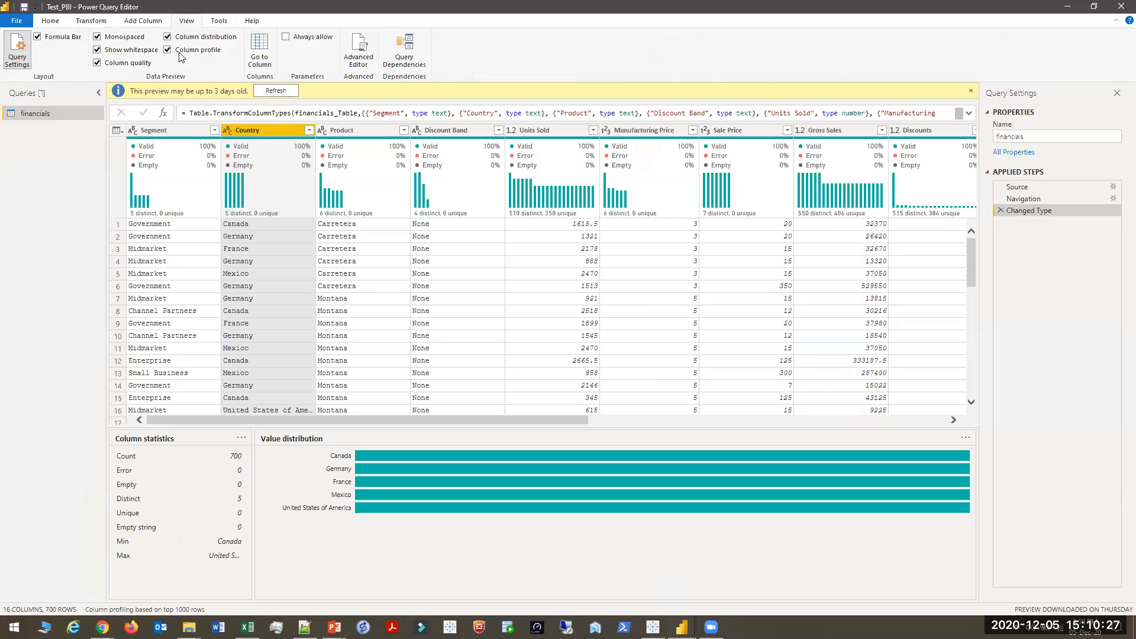
click(124, 37)
click(131, 49)
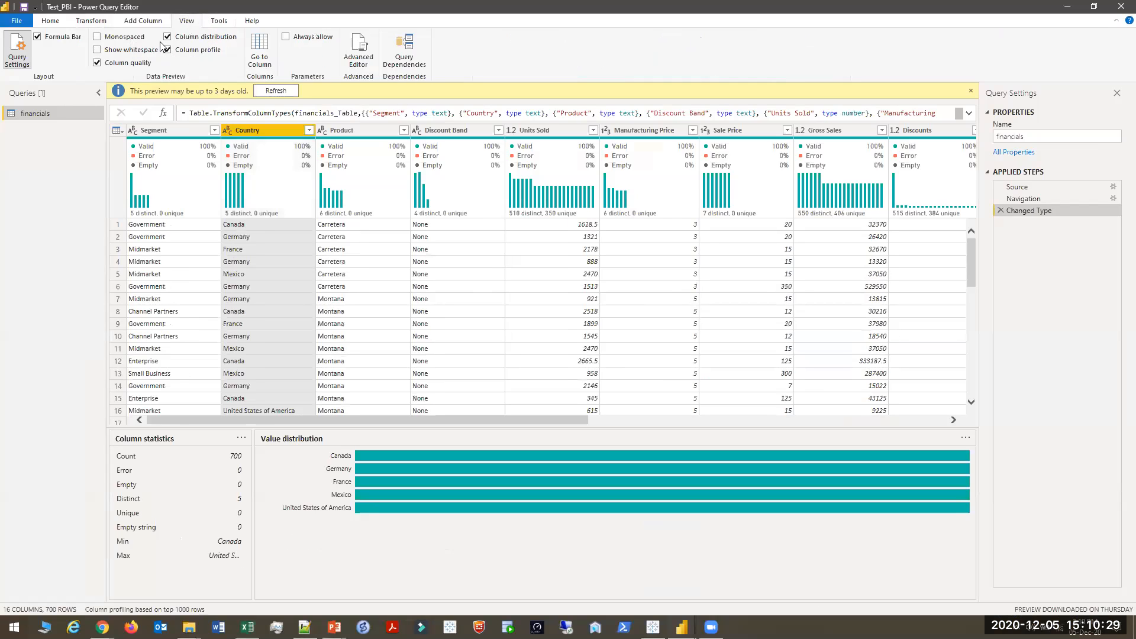
click(169, 50)
click(133, 61)
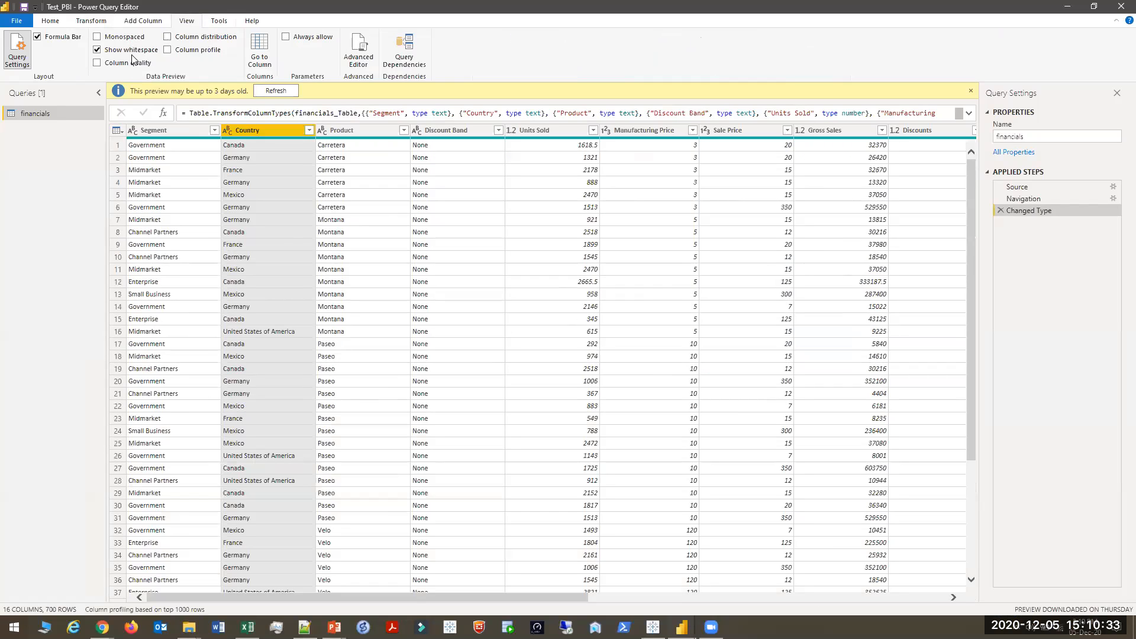
click(168, 37)
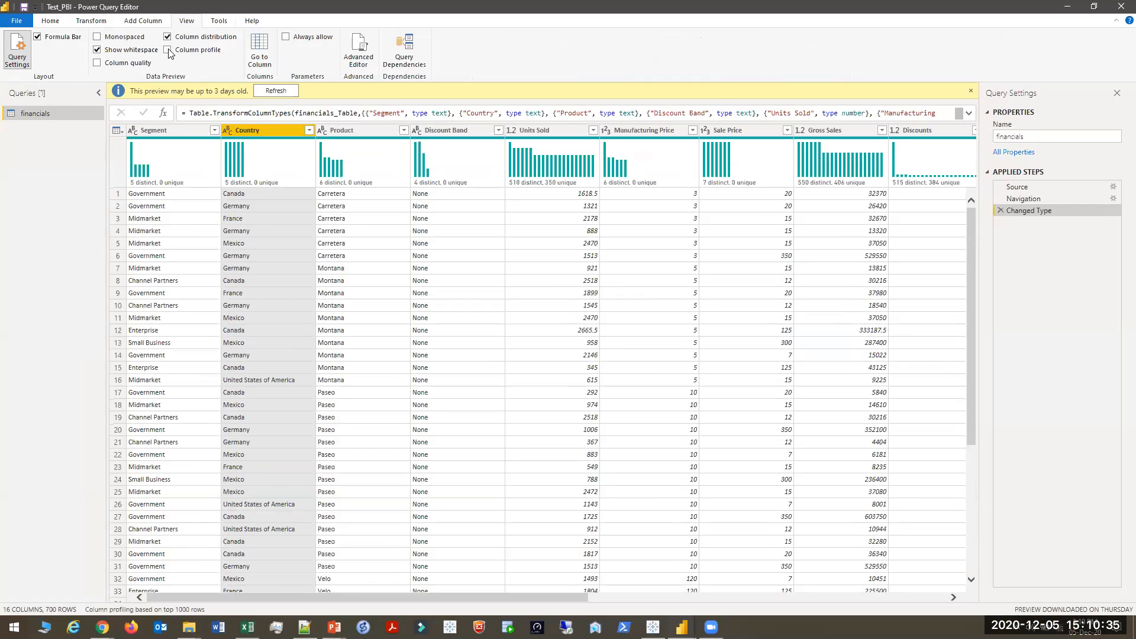
click(168, 51)
click(109, 64)
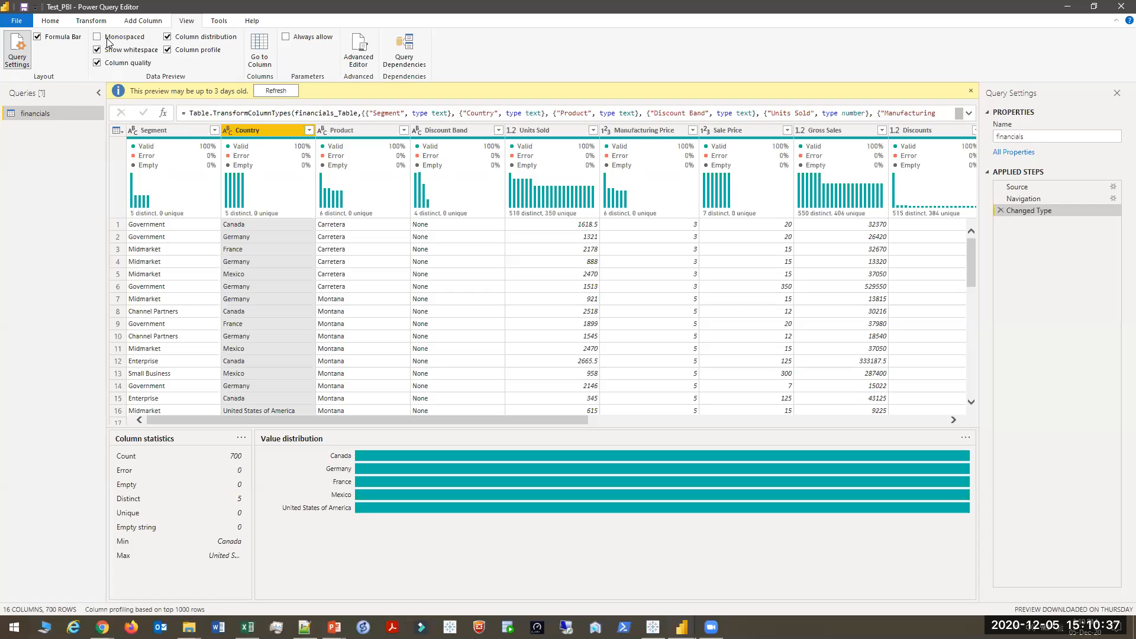
click(108, 41)
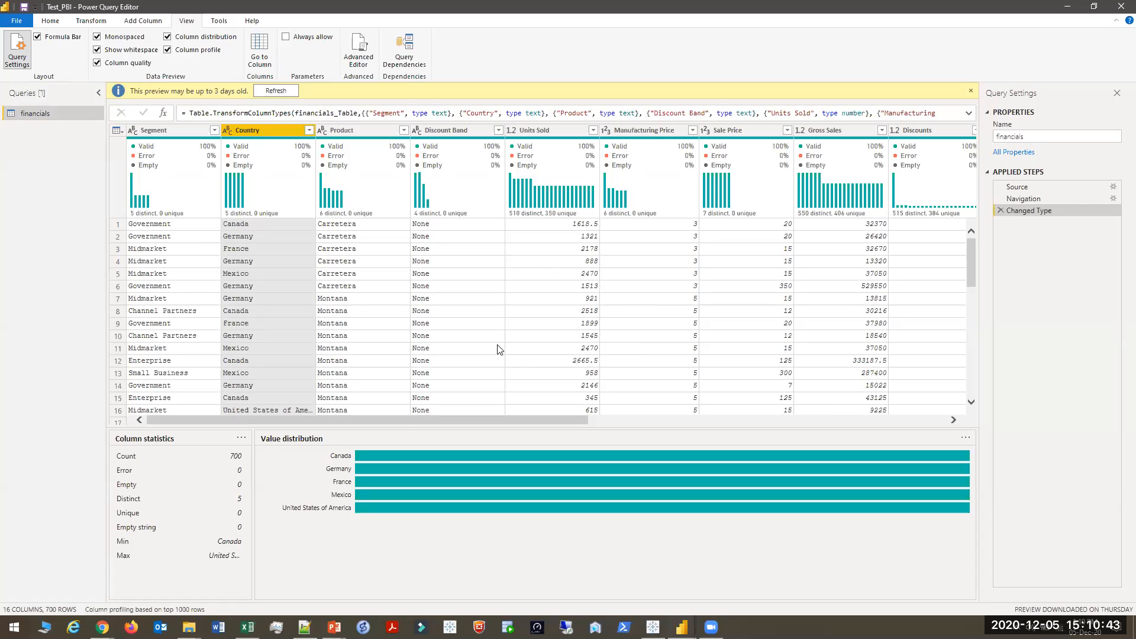
Show the PowerPoint slide on transforming data, and return to the Power Query Editor to view the commands for adding columns
click(59, 23)
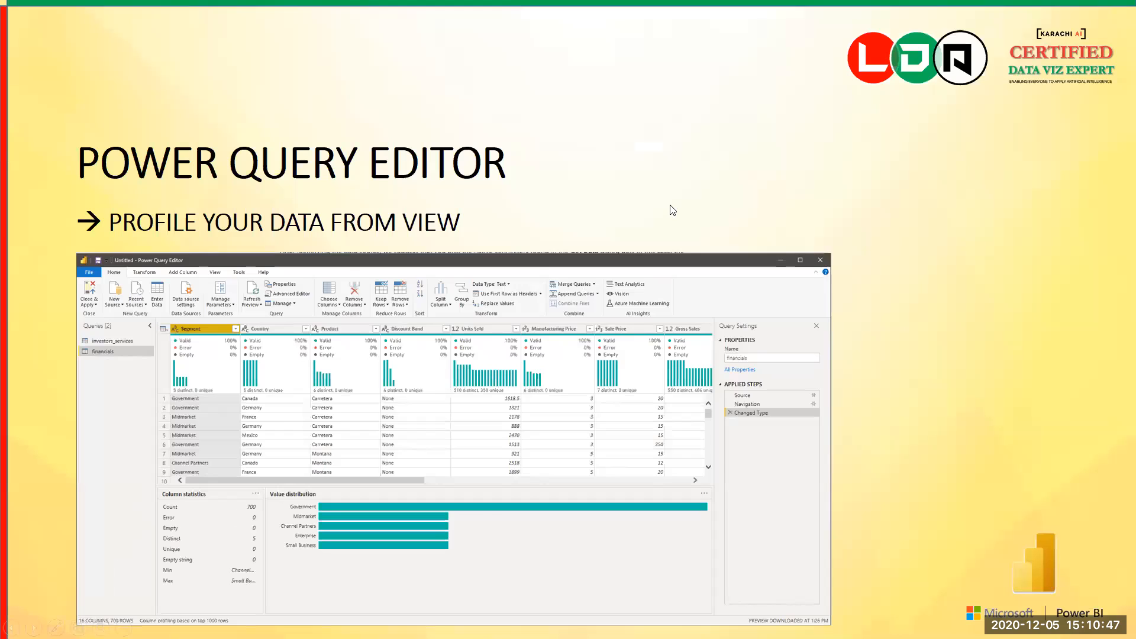
key(Right)
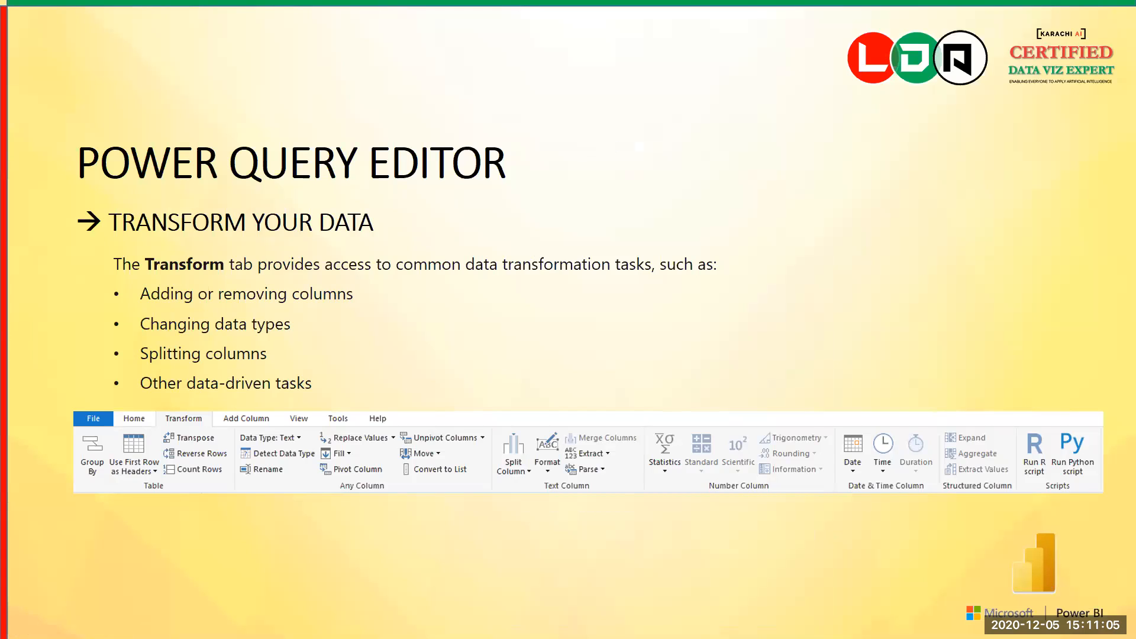
key(alt+Tab)
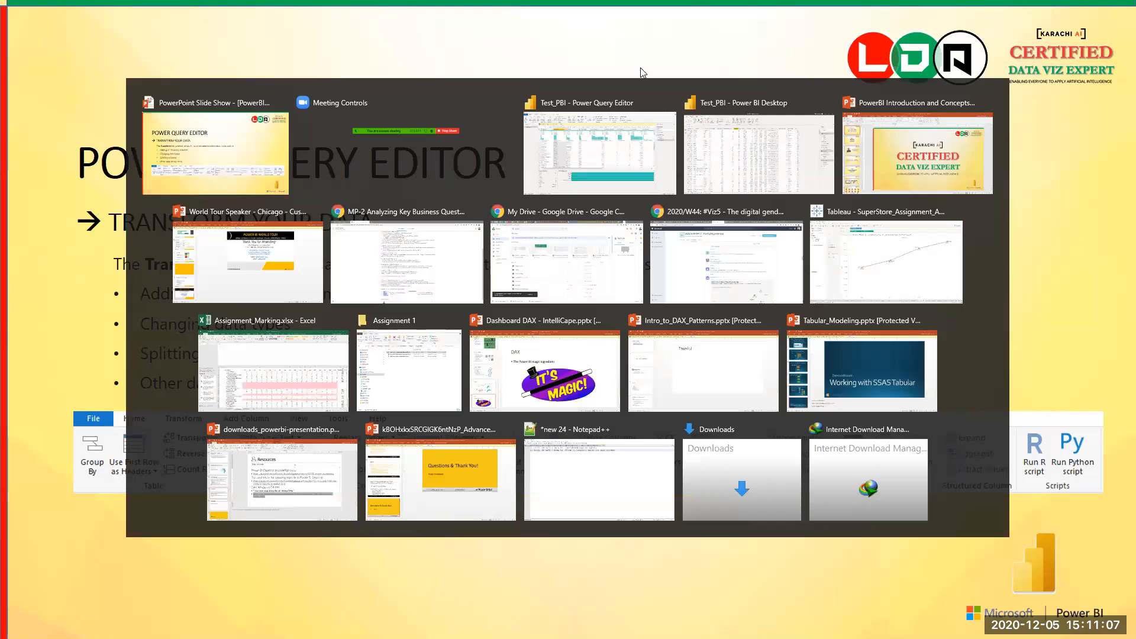
click(627, 163)
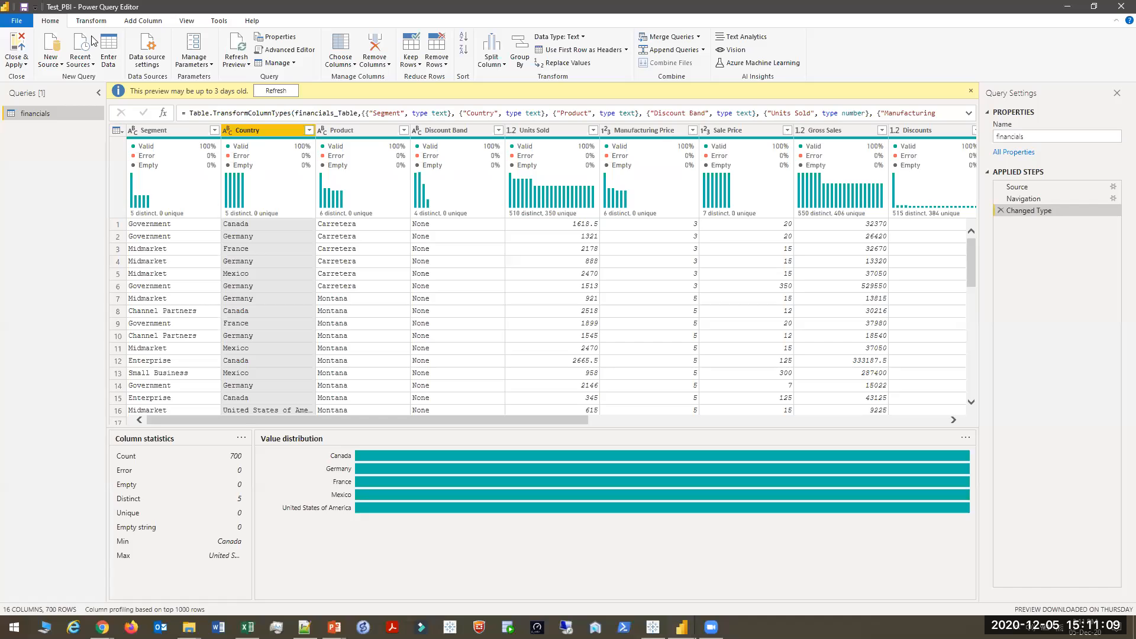
click(135, 21)
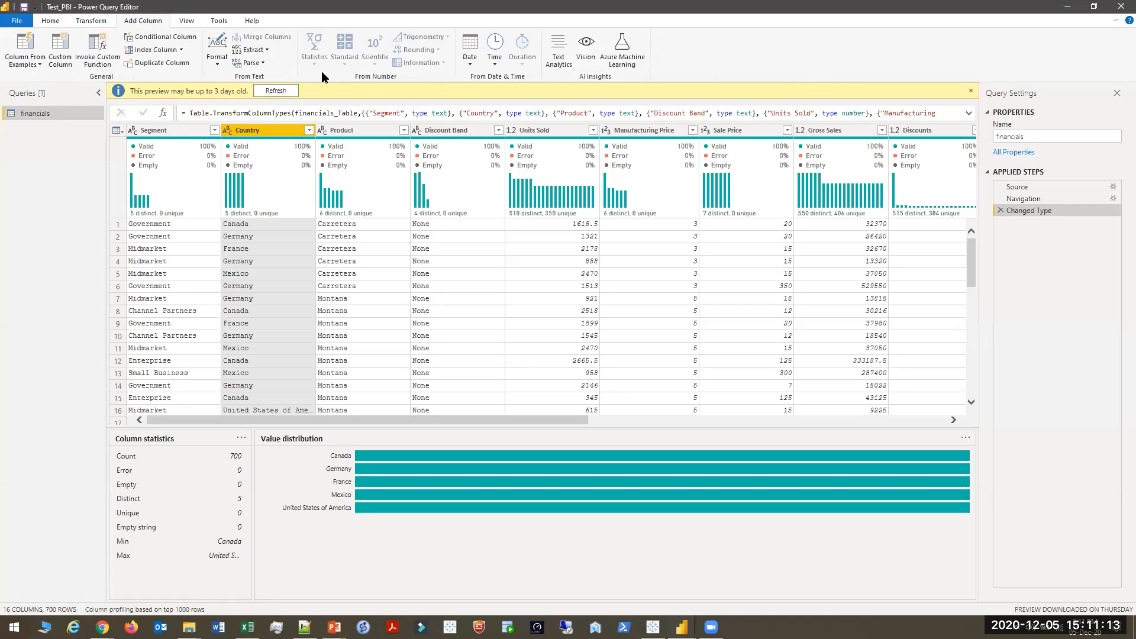
Compare the transformation commands with the commands for adding columns in the Power Query Editor
click(94, 21)
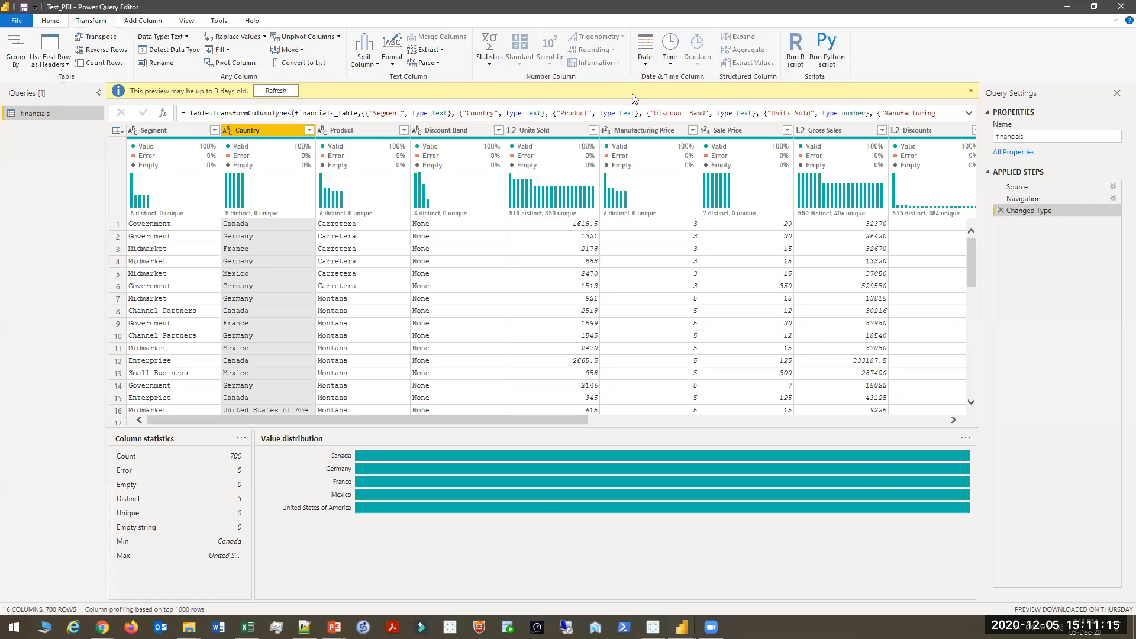
click(139, 22)
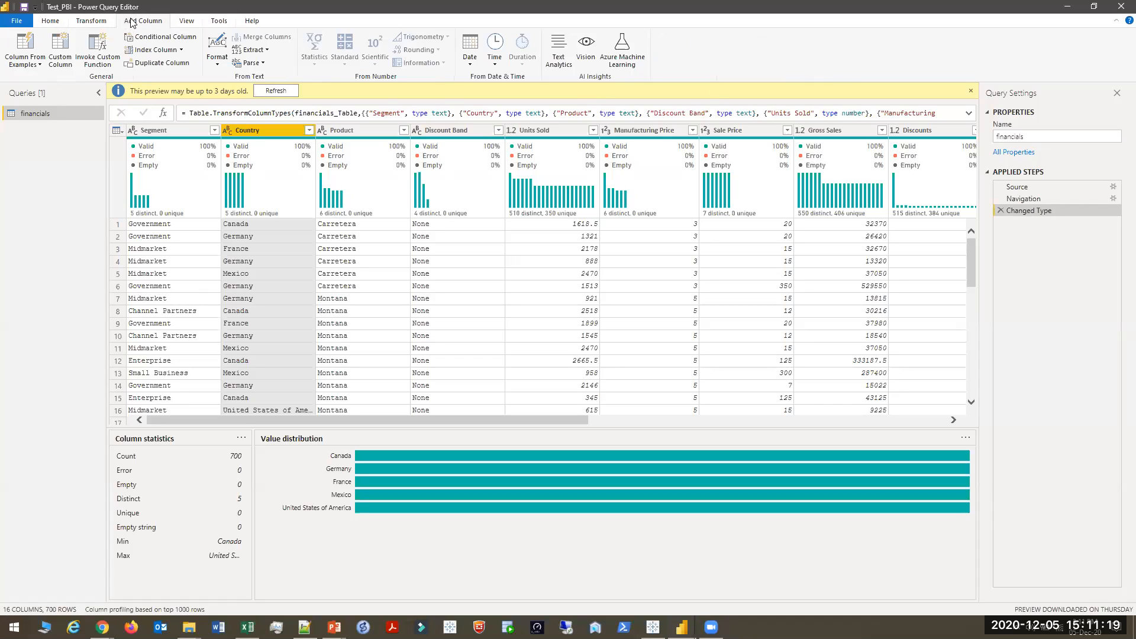
click(89, 22)
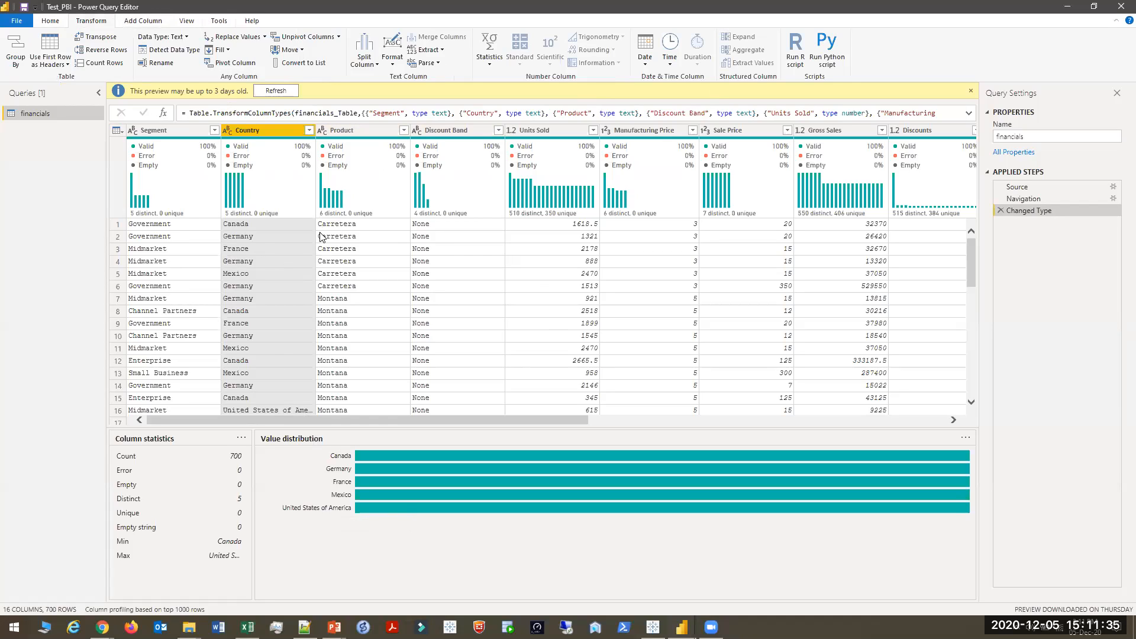
click(140, 22)
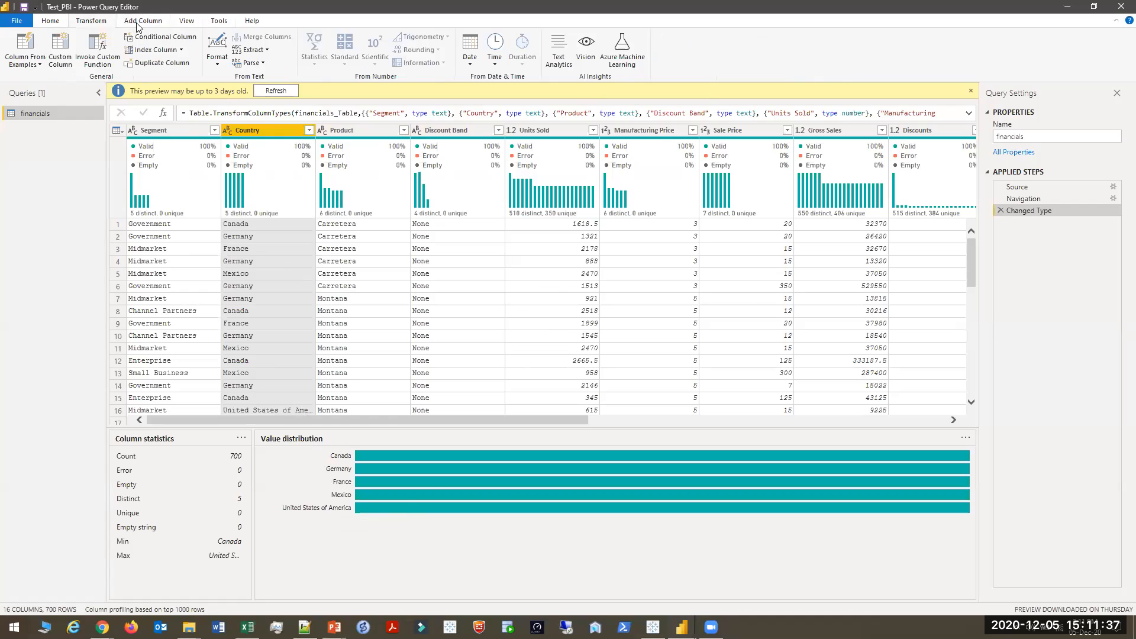
click(91, 22)
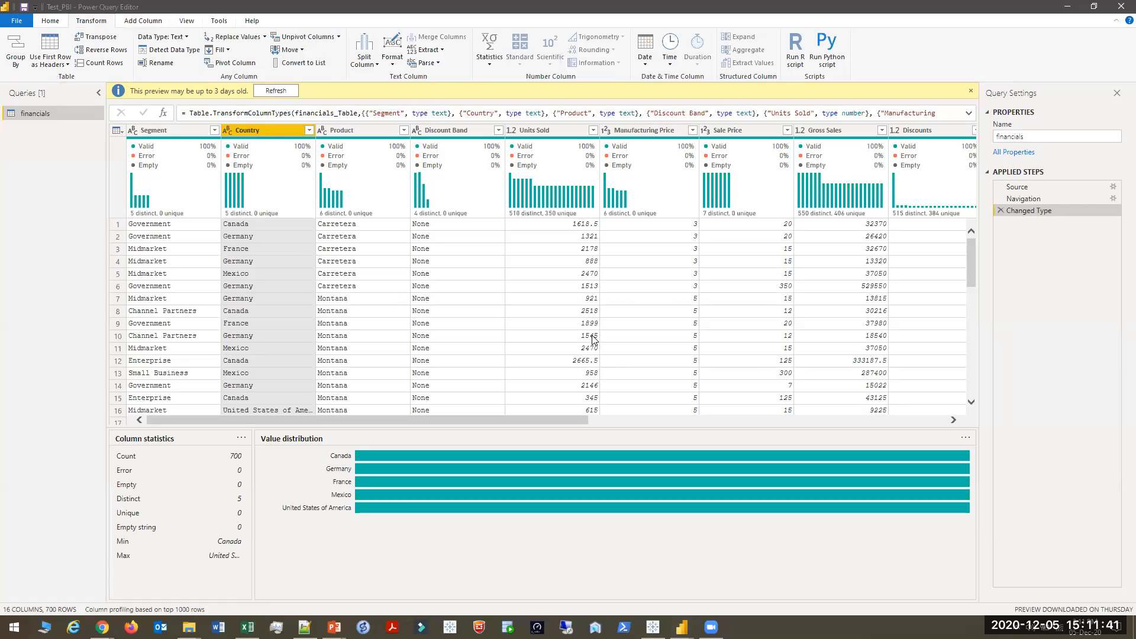
Refresh the financials data preview, then switch to the PowerPoint slide show and advance to the slide on adding columns with M language
key(alt+Tab)
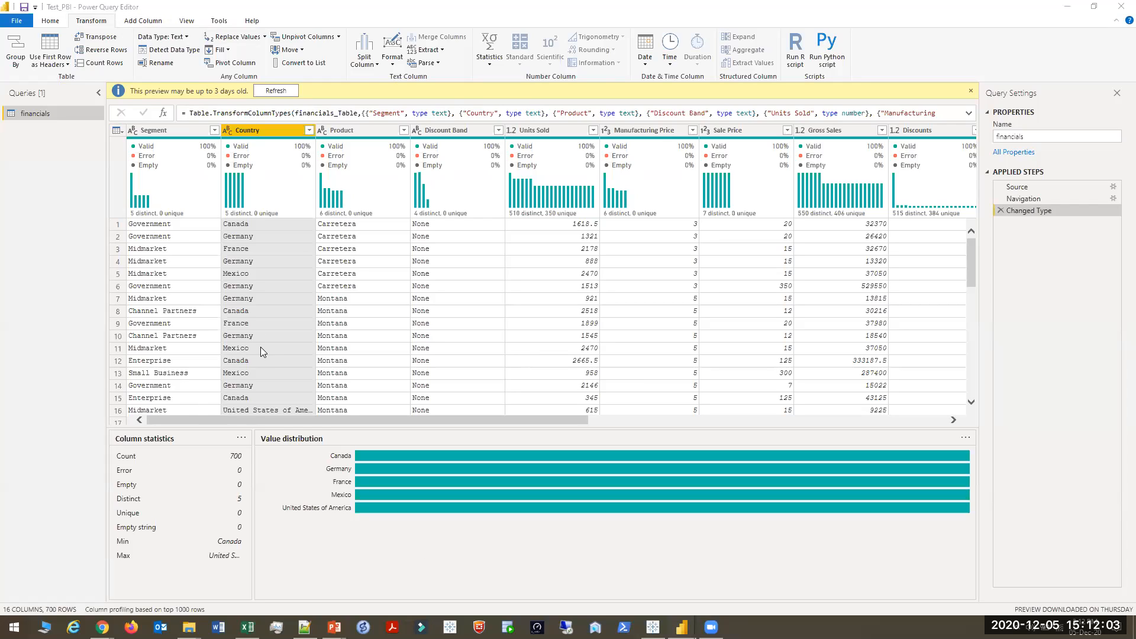
click(279, 93)
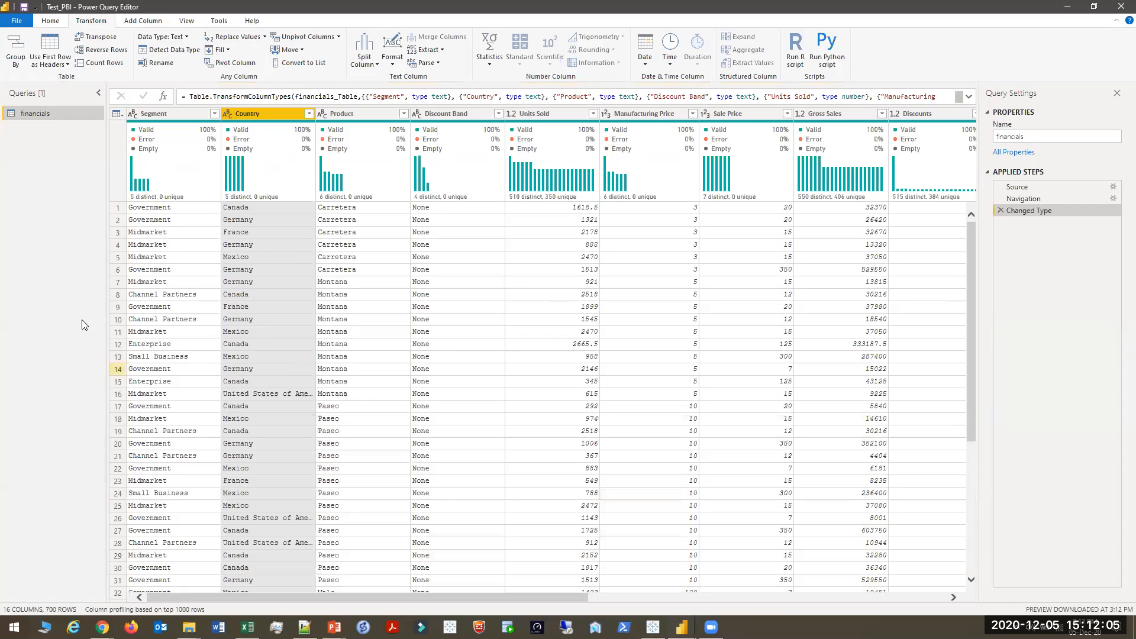
key(alt+Tab)
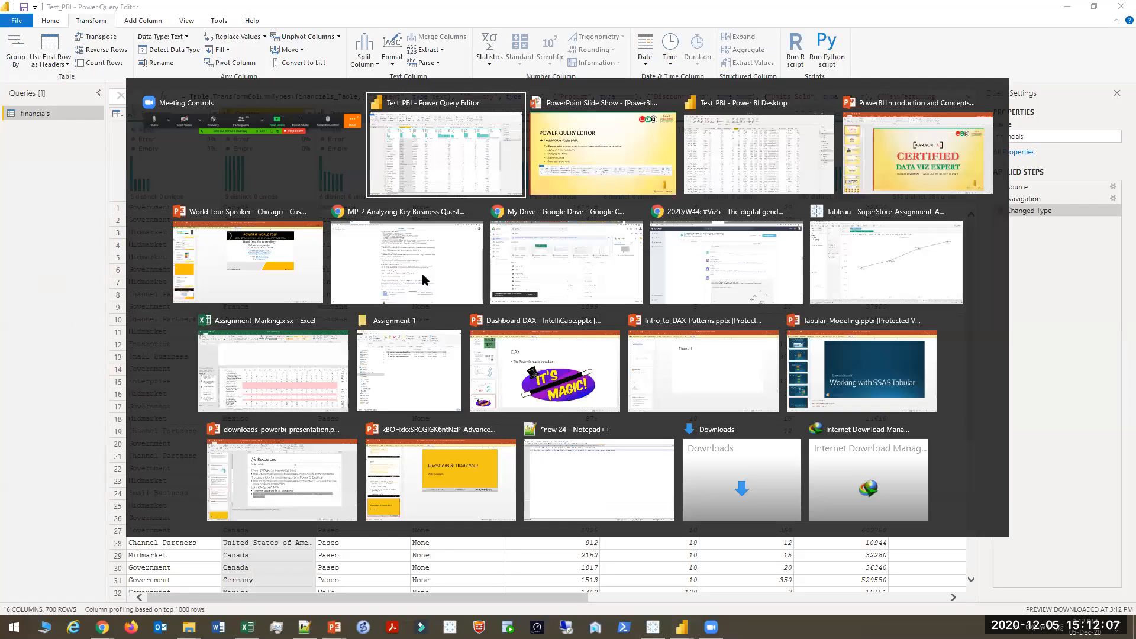
key(alt+Tab)
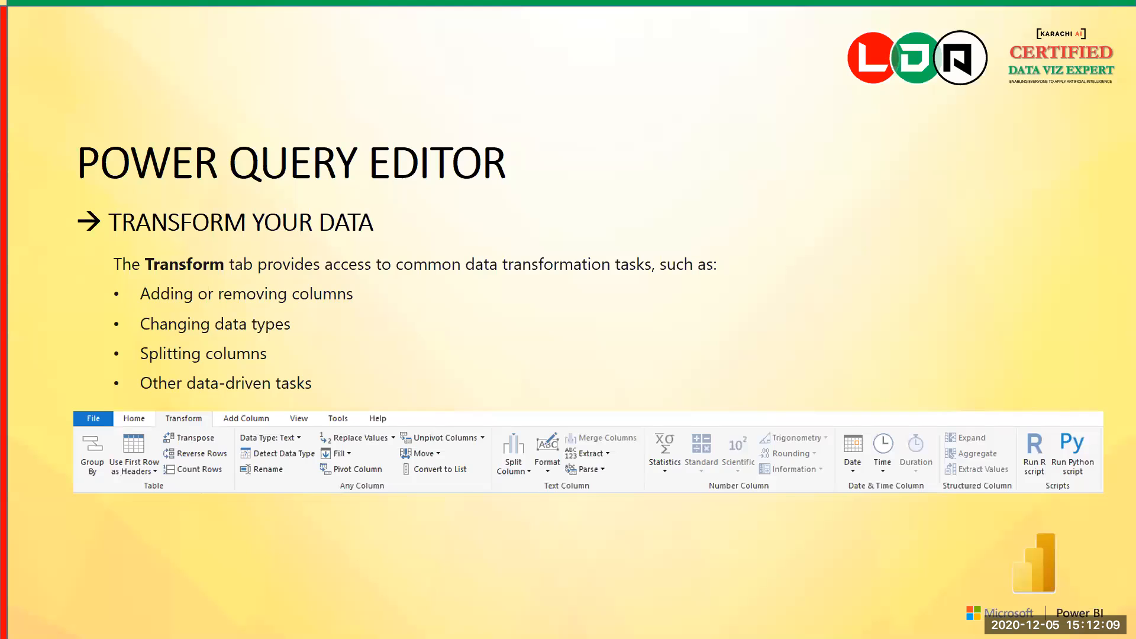
key(Right)
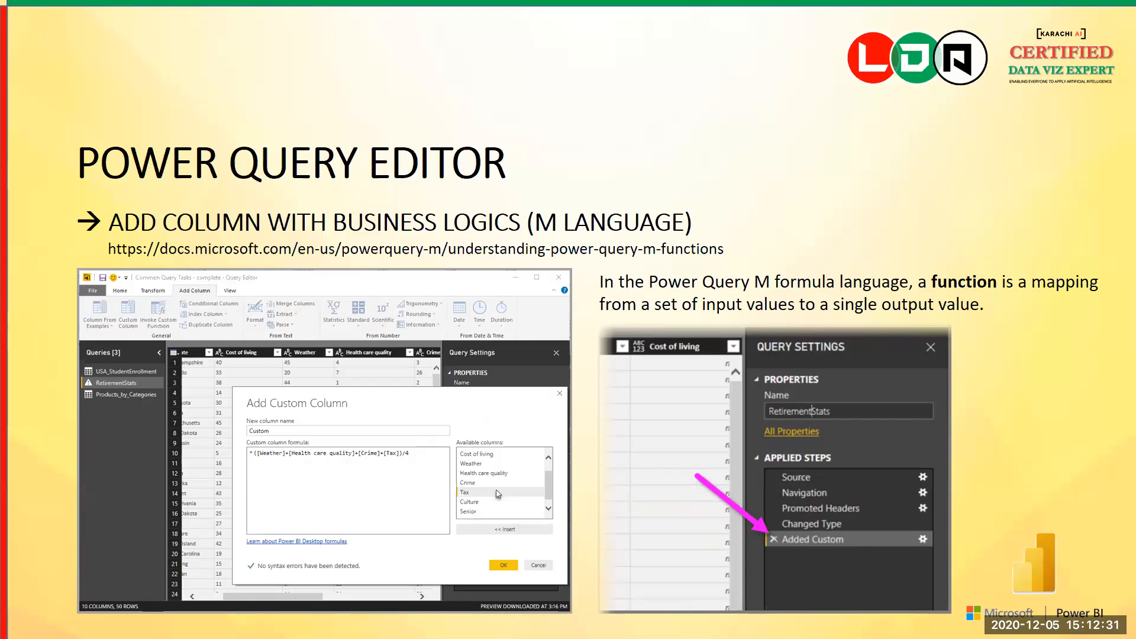
Return to the Power Query Editor and view the options available for the Changed Type applied step
key(alt+Tab)
key(Tab)
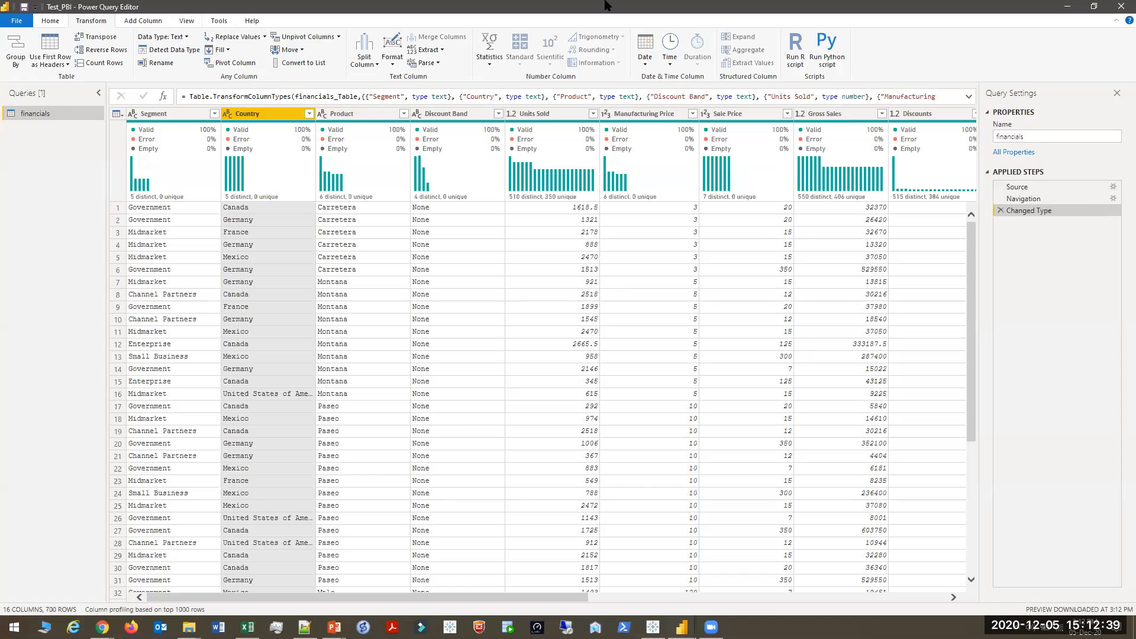
drag(295, 3, 463, 85)
double_click(463, 85)
right_click(1056, 214)
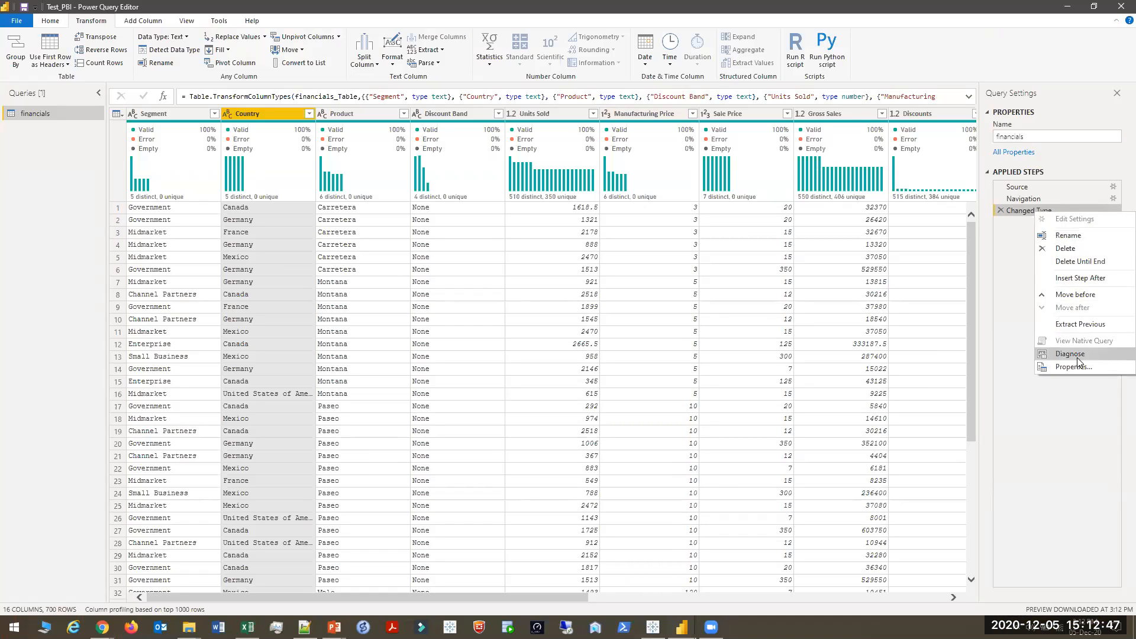
click(901, 317)
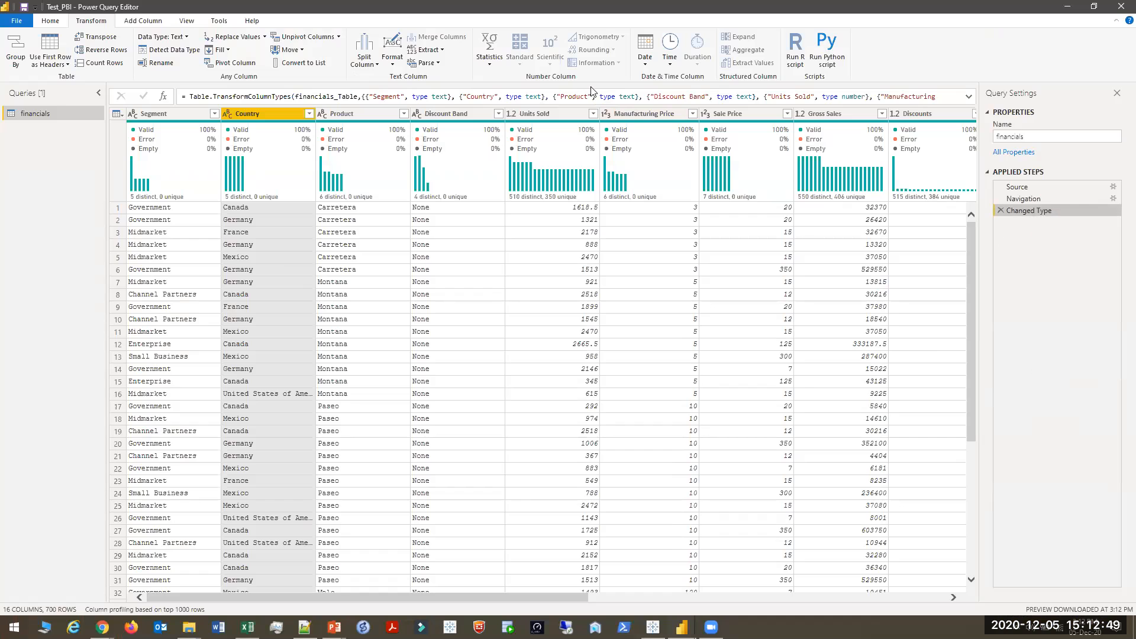
View the M code of the financials query in the Advanced Editor and close it without changes
click(50, 22)
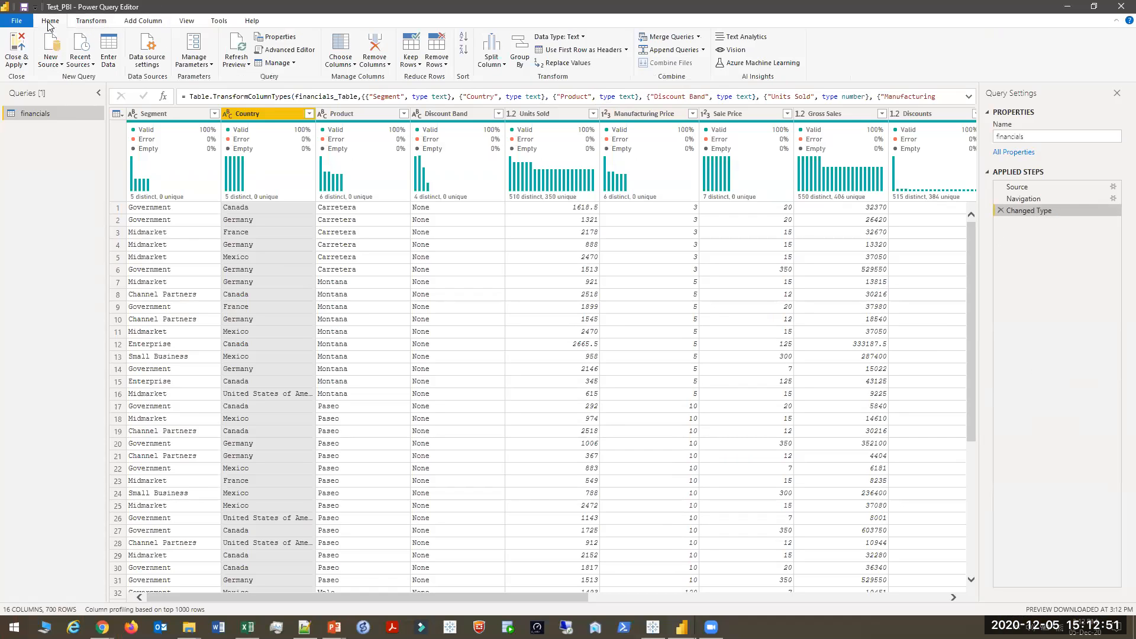
click(290, 49)
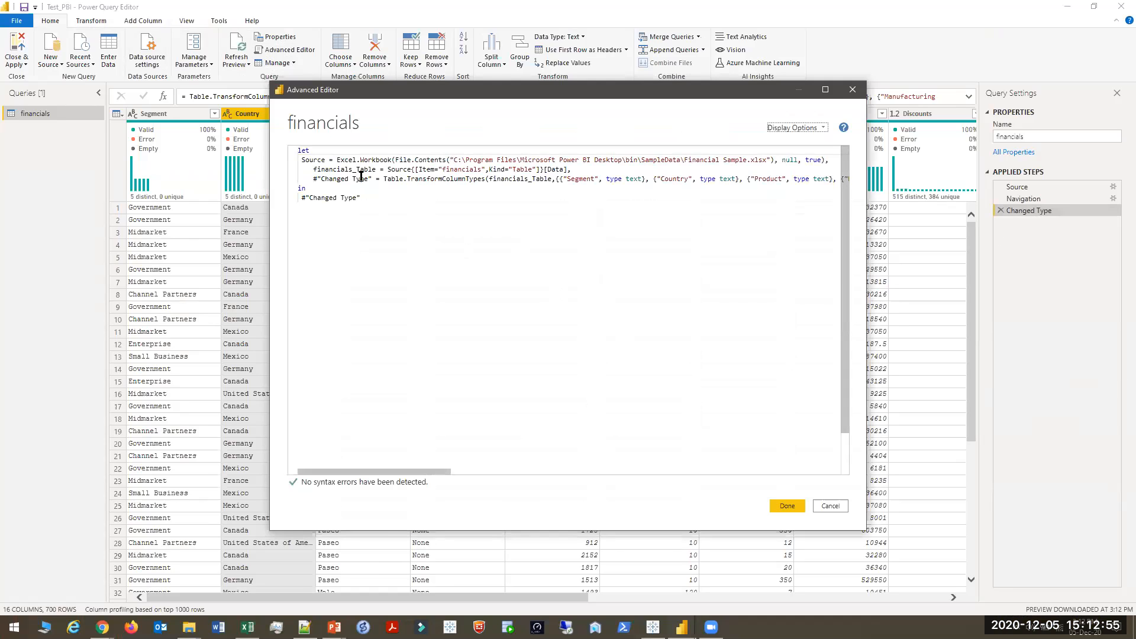
key(Escape)
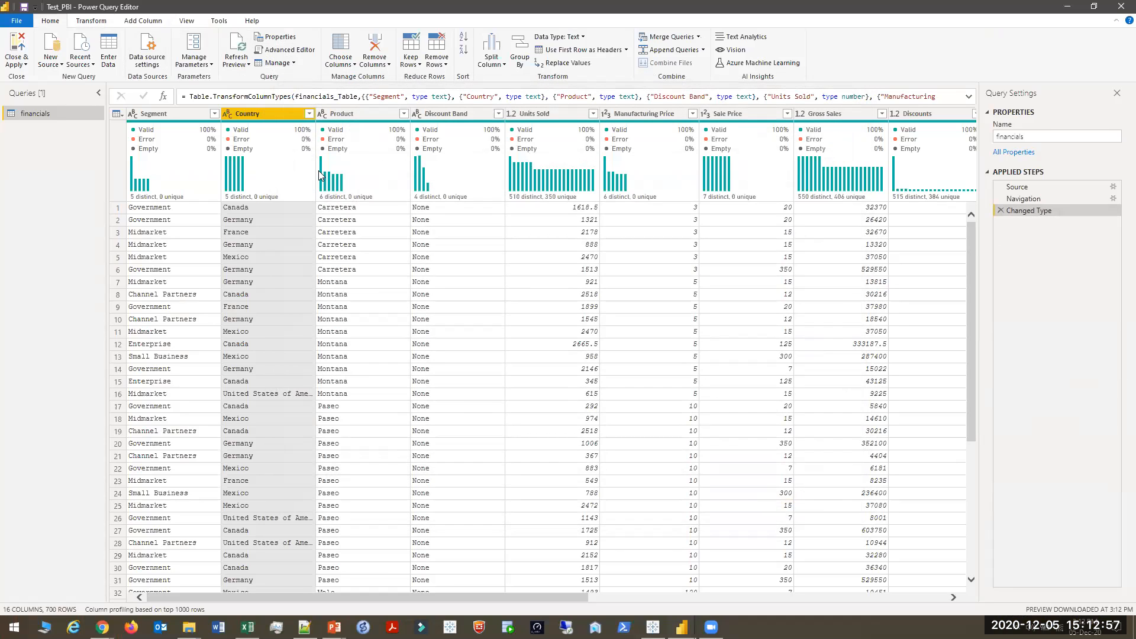
Filter the Country column to keep only the Canada rows
click(309, 114)
click(142, 238)
click(142, 250)
click(249, 315)
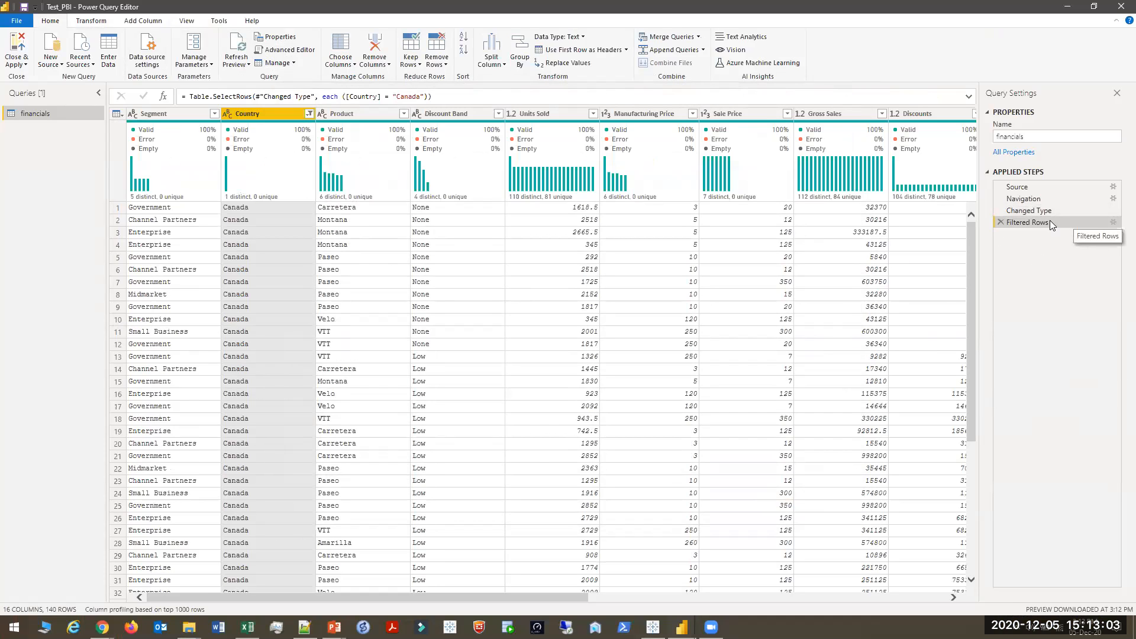
In the Advanced Editor, replace the country in the Filtered Rows code with "United States of America" and apply the edit
click(302, 51)
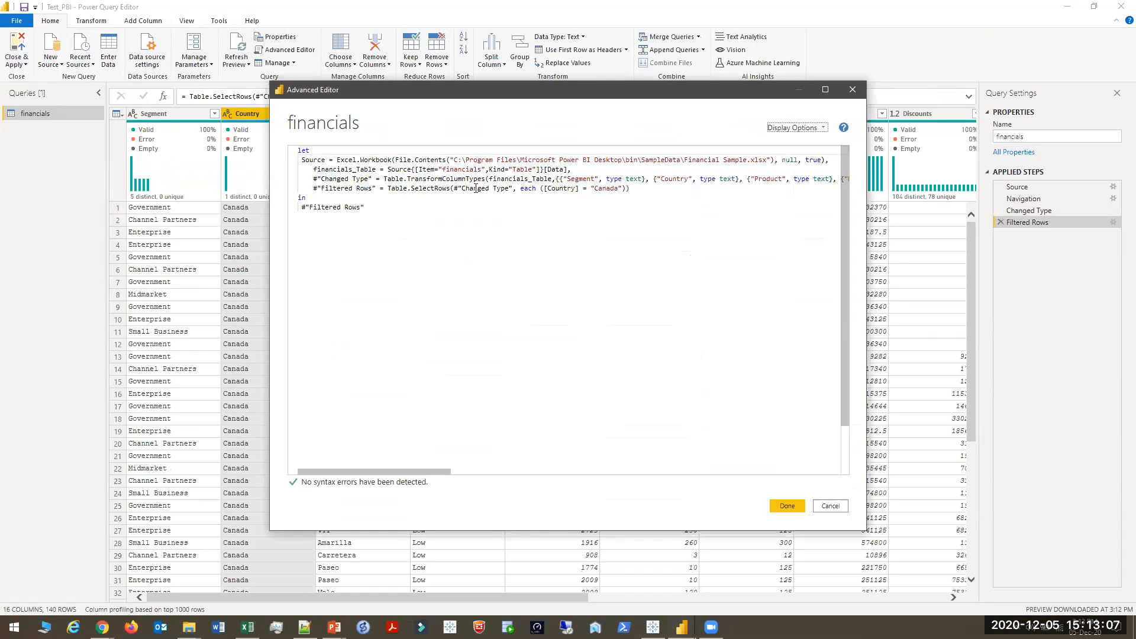
double_click(605, 188)
text(United States of America)
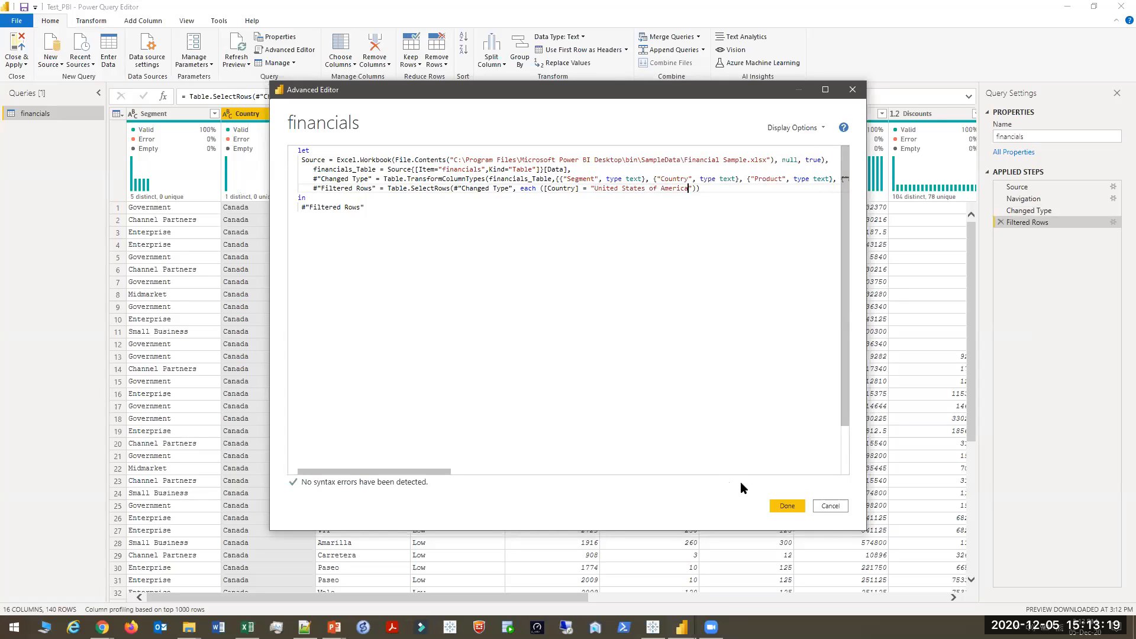
click(787, 506)
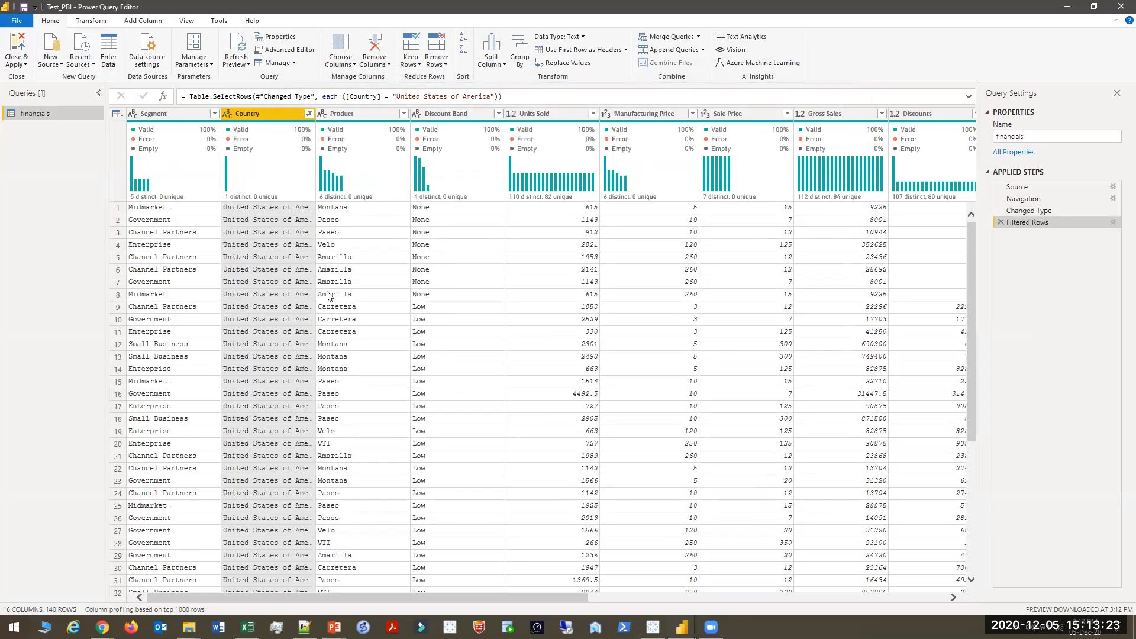
Review the edited Filtered Rows line in the Advanced Editor and close the editor
click(287, 50)
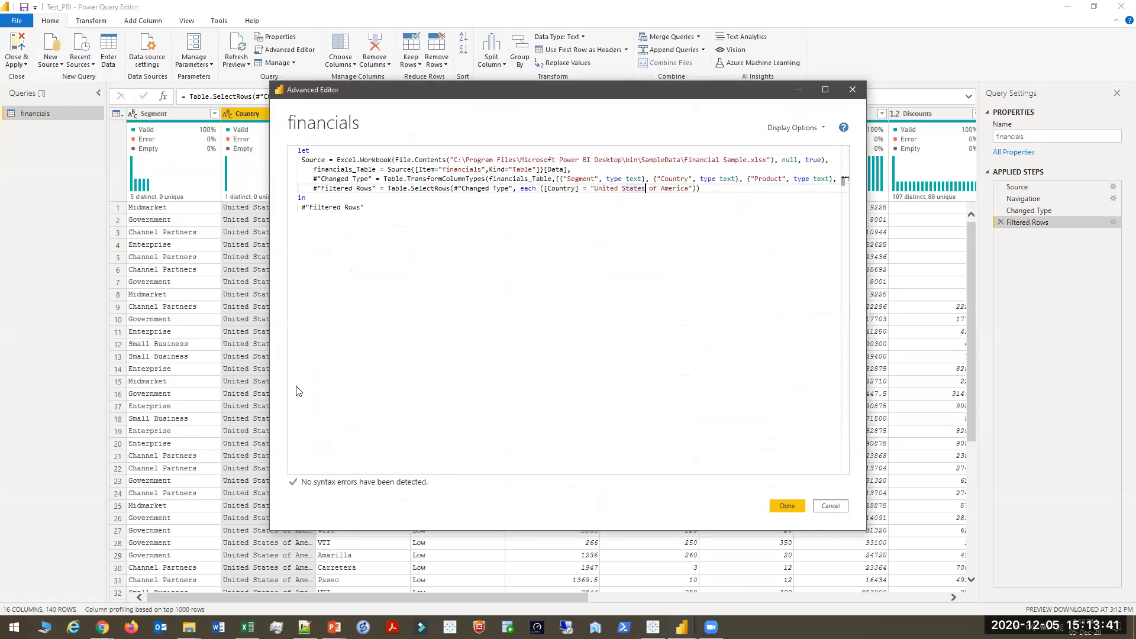
key(alt+Tab)
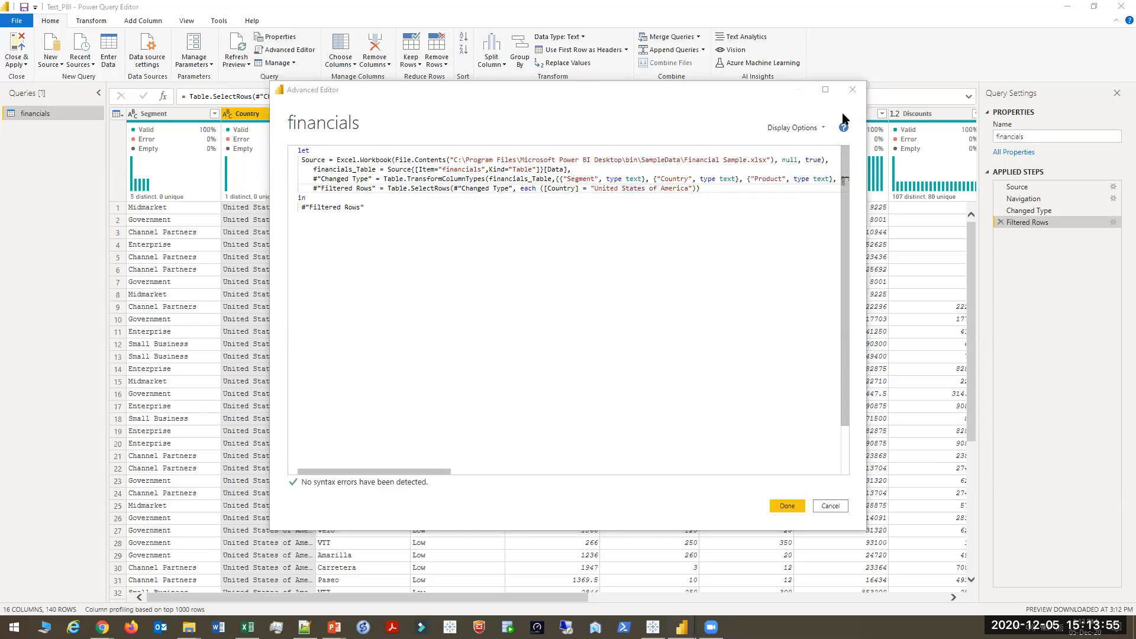
click(850, 91)
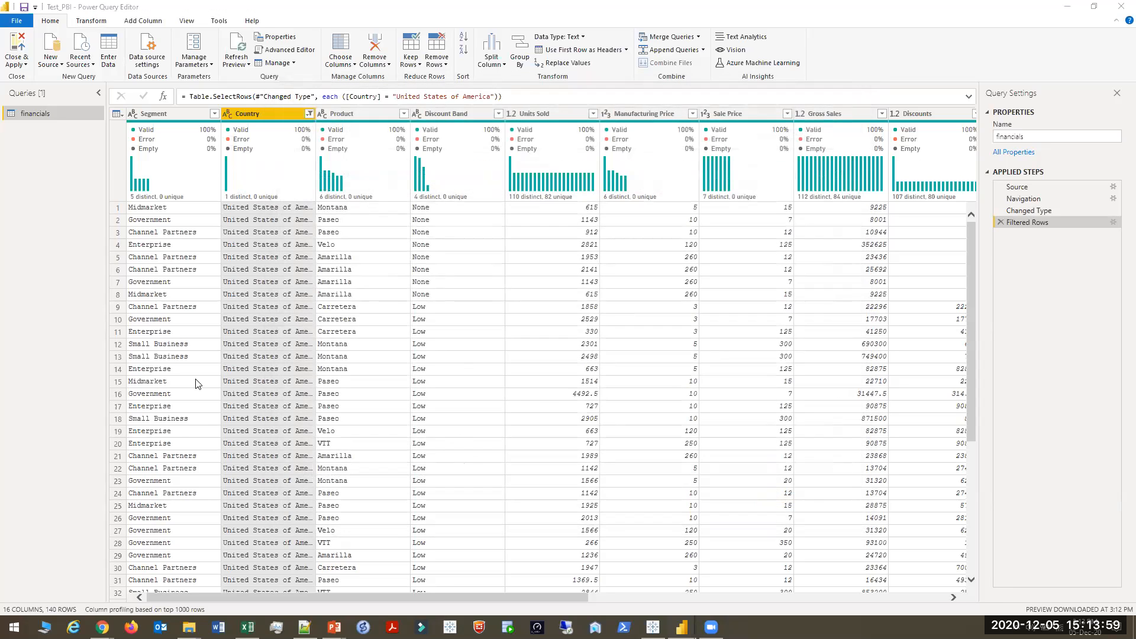
Show the PowerPoint slide on saving transformations and loading, and return to the Power Query Editor
key(alt+Tab)
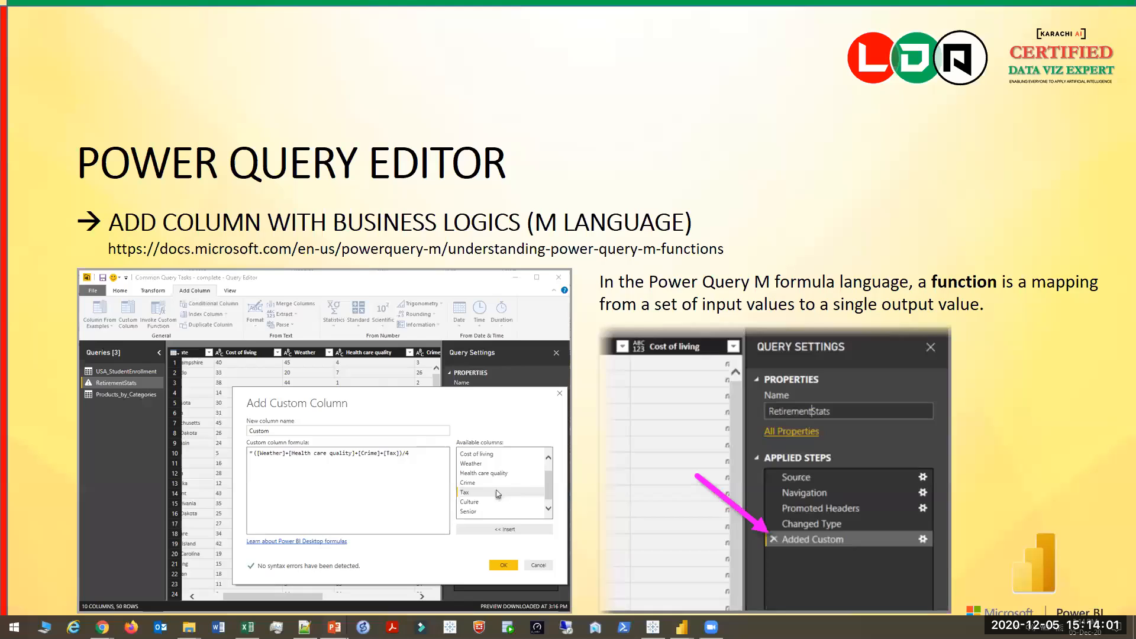
key(Right)
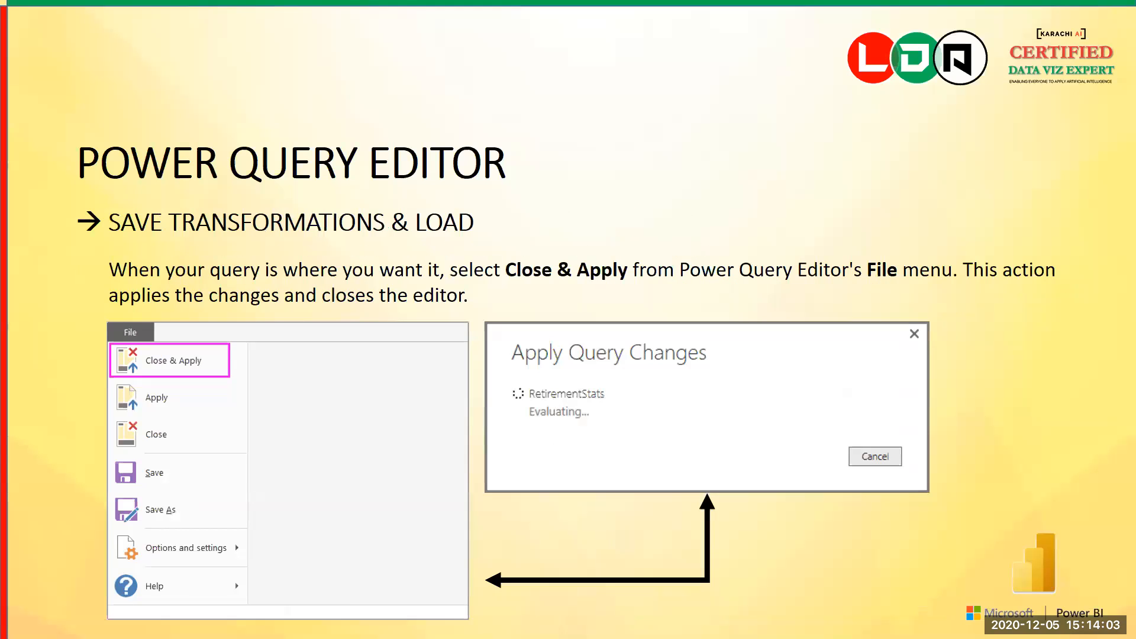
key(alt+Tab)
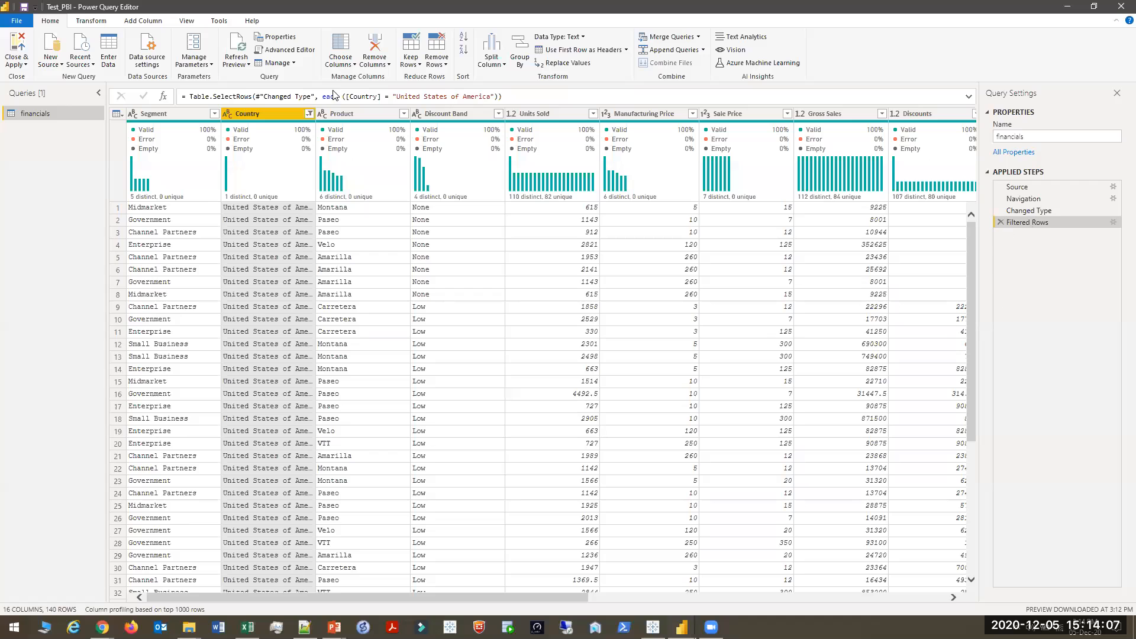
Close the Power Query Editor while applying the query changes, and show the PowerPoint slide on saving and loading meanwhile
click(17, 64)
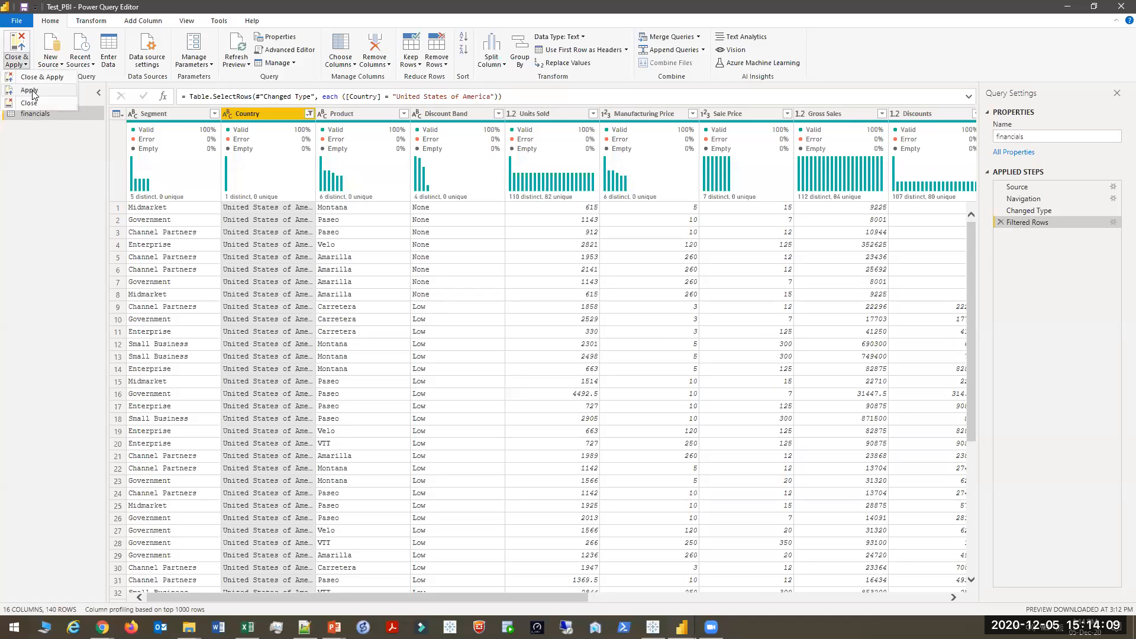
click(45, 78)
key(alt+Tab)
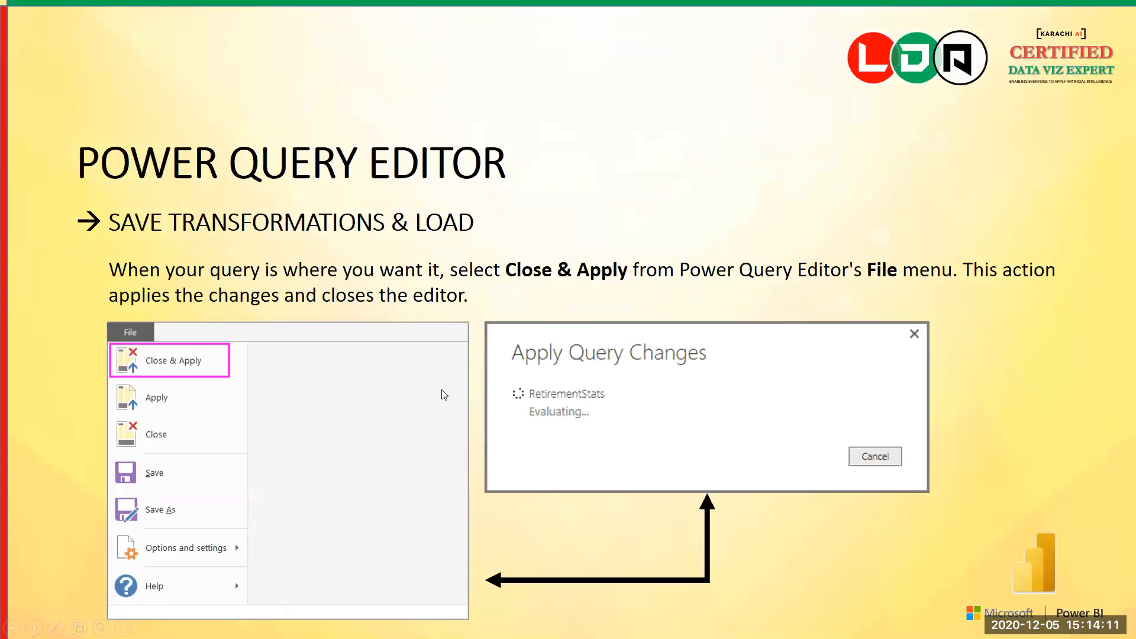
Switch to Power BI Desktop, open the report view and add the Country field to the Sales by Date line chart
key(alt+Tab)
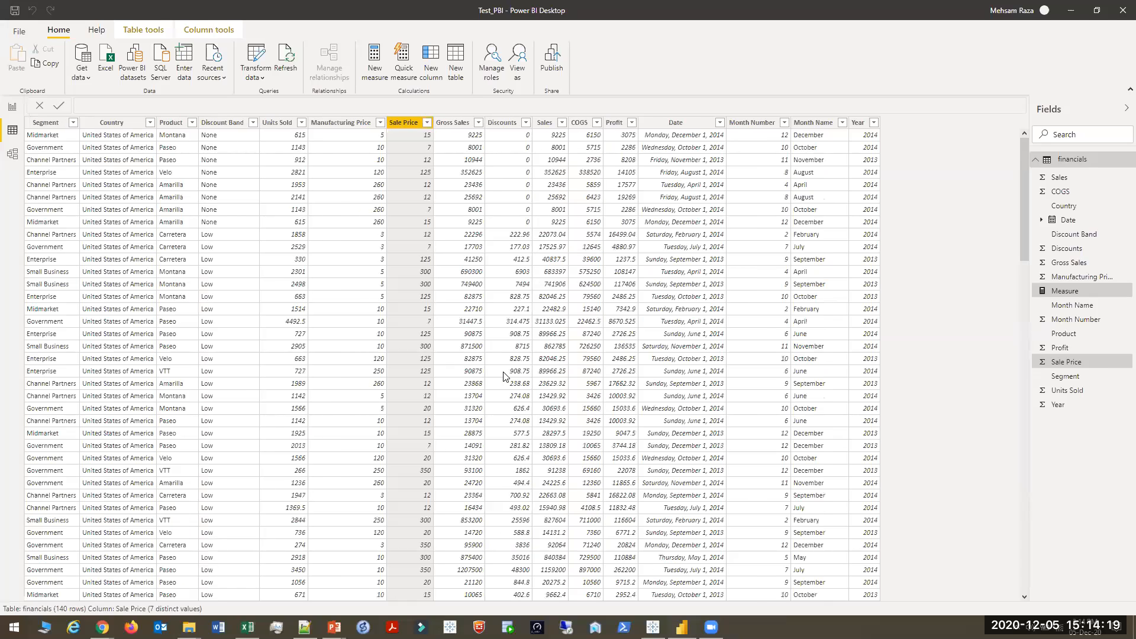
click(12, 108)
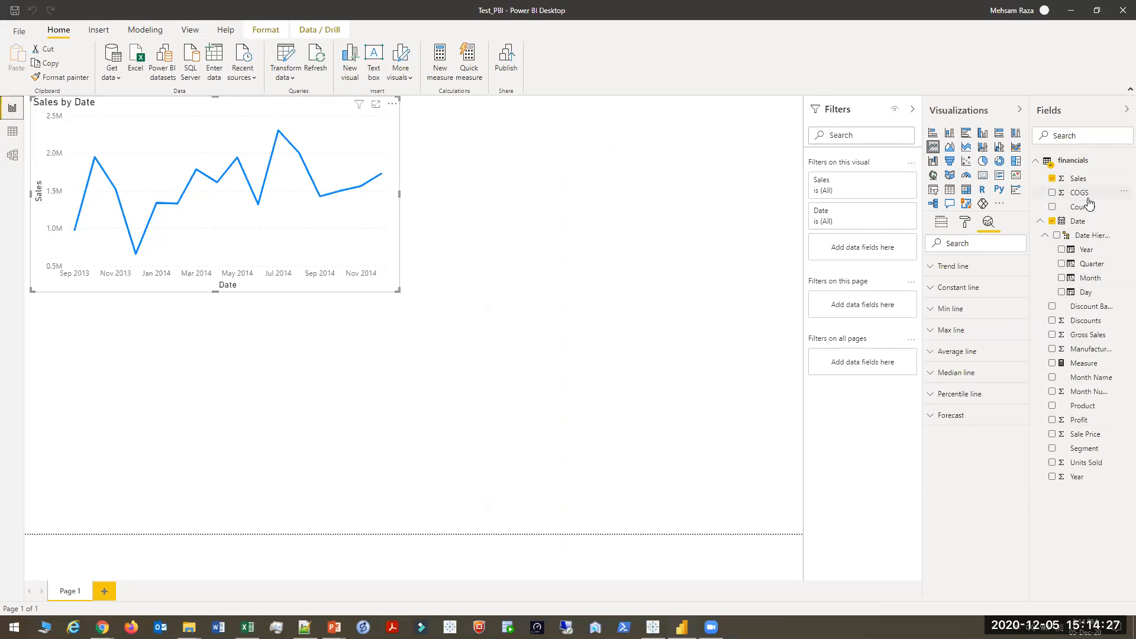
drag(1089, 212, 290, 191)
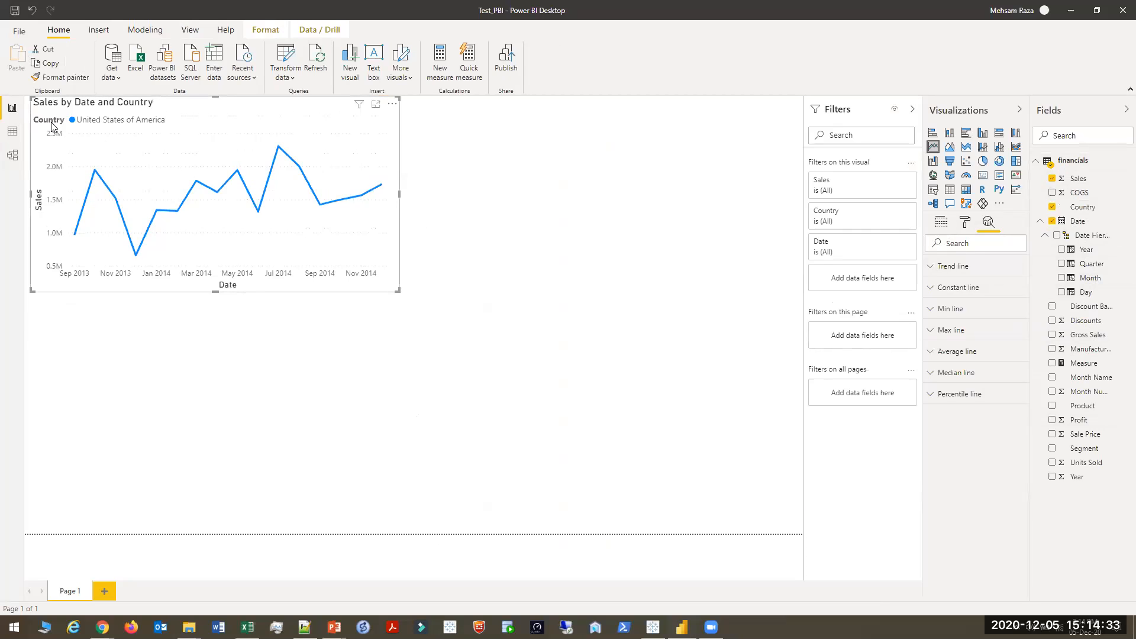
Show the PowerPoint slide on the visualization canvas, return to Power BI Desktop and move the line chart towards the middle of the page
mouse_move(158, 144)
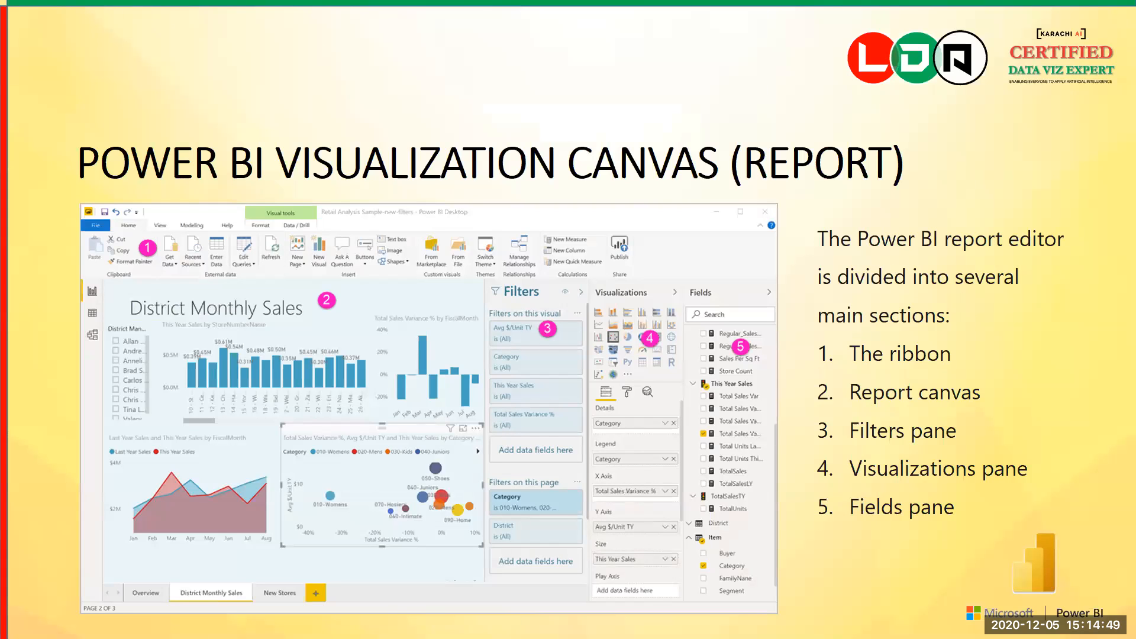
key(alt+Tab)
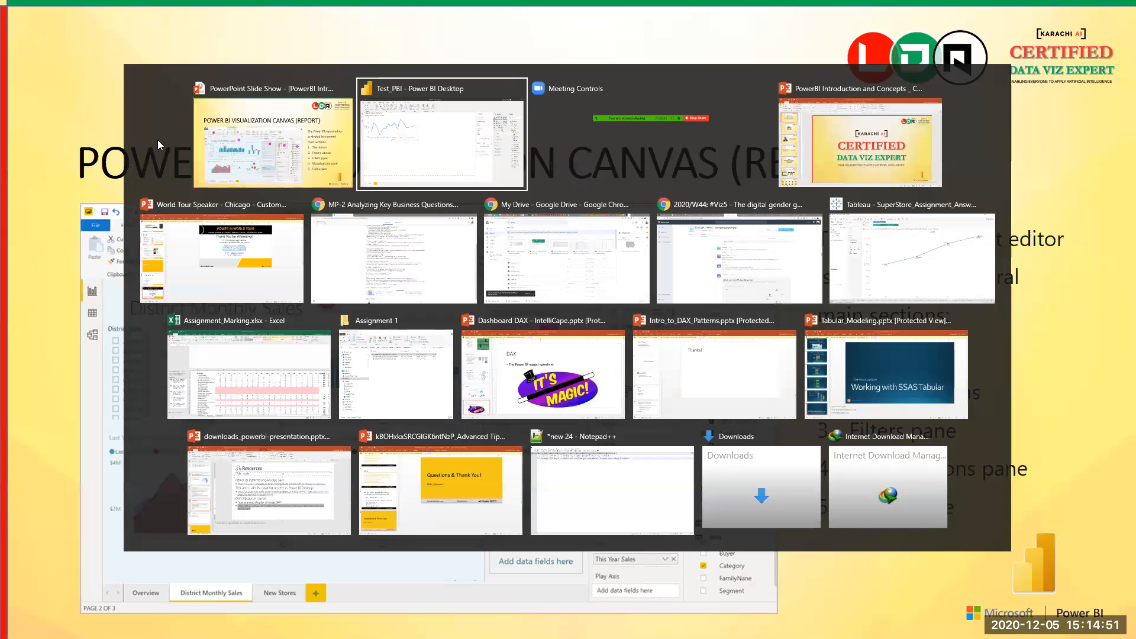
drag(297, 115, 496, 231)
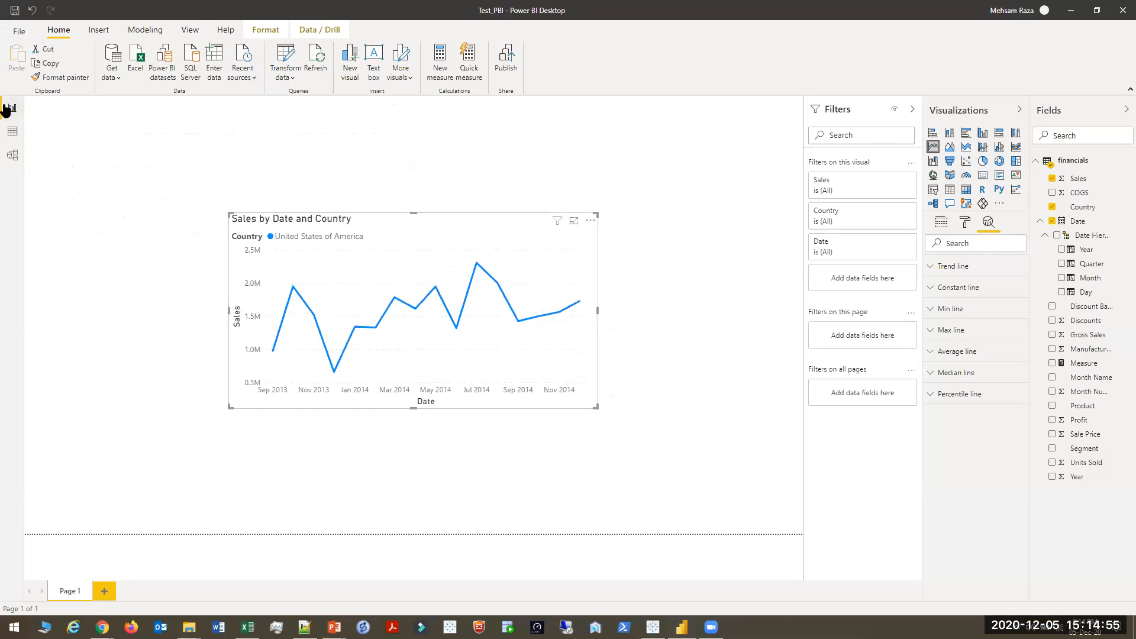
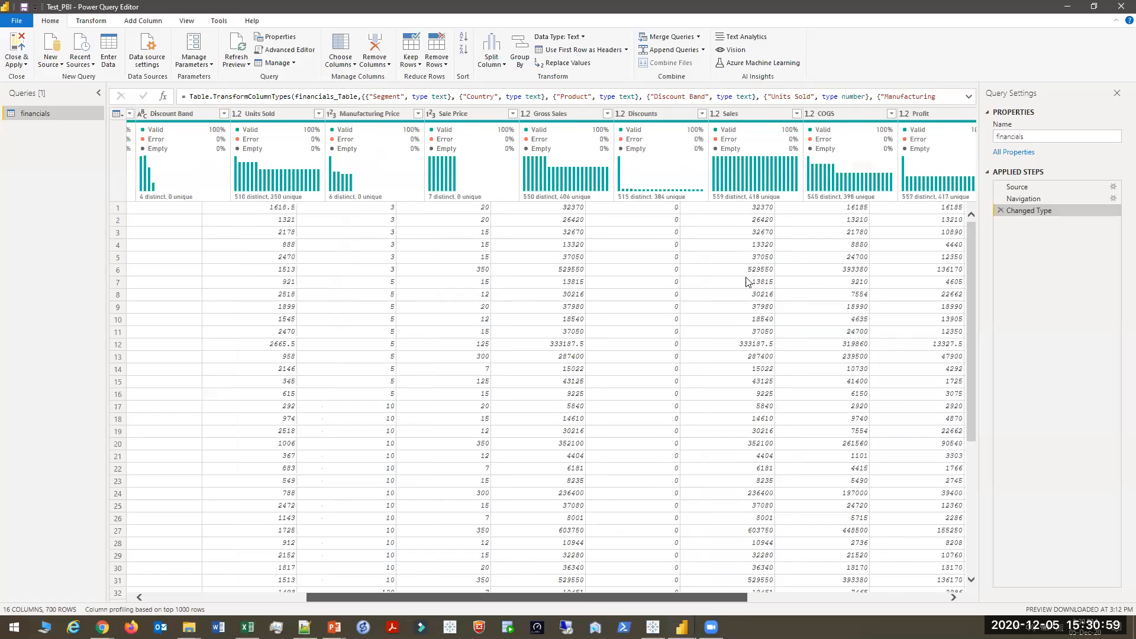
Filter the Year column to 2014 only, and show the PowerPoint slide on reducing rows in between
click(767, 114)
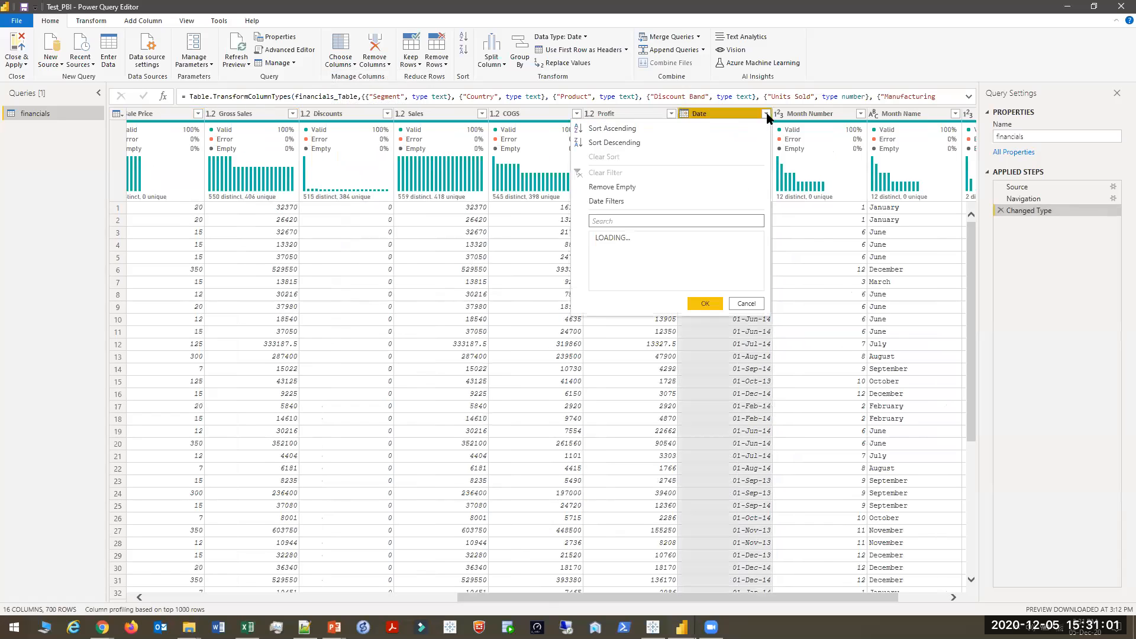
click(767, 114)
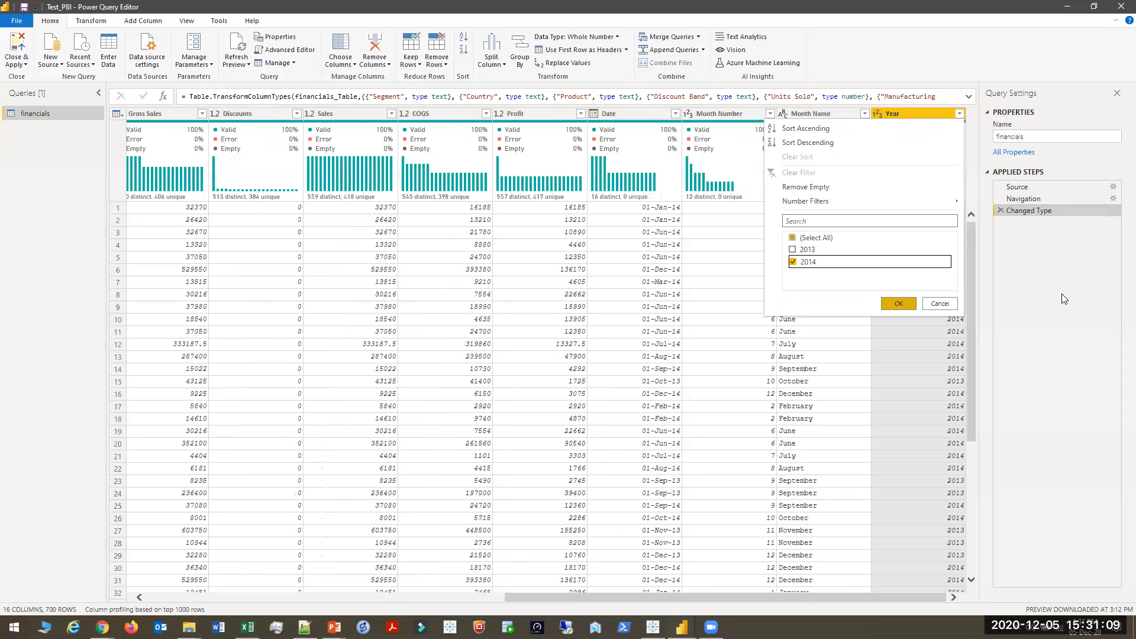
key(alt+Tab)
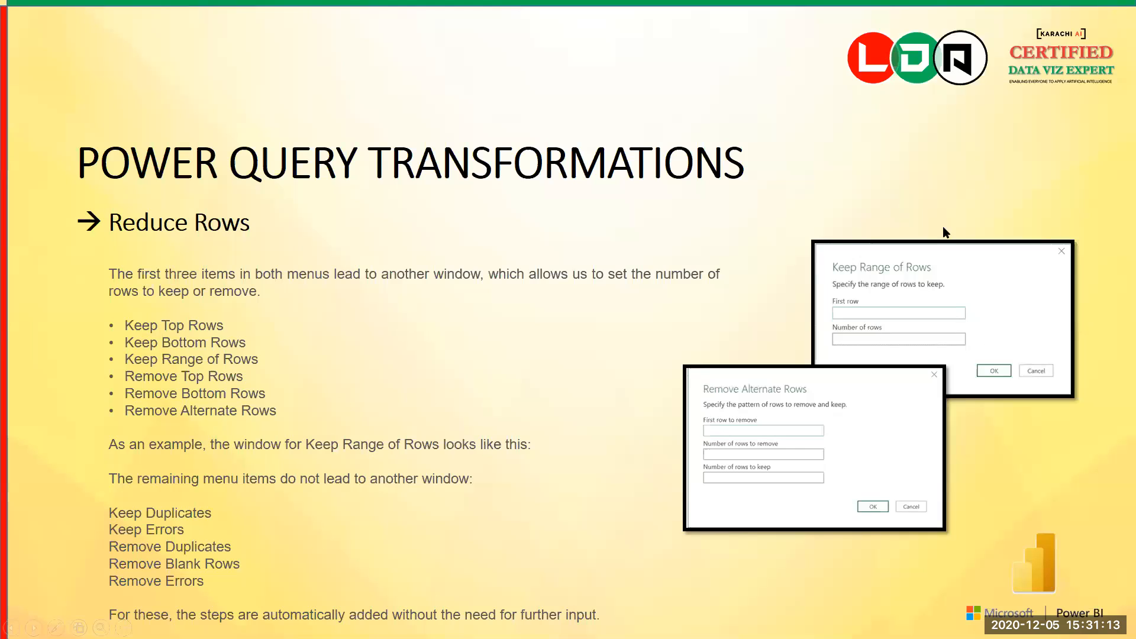
key(alt+Tab)
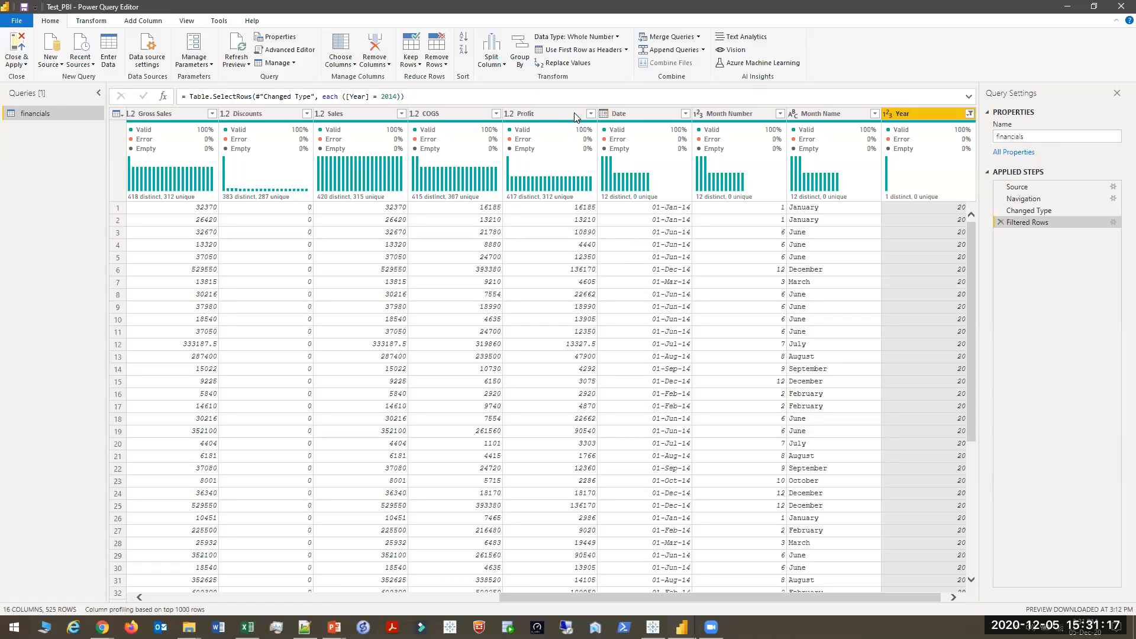
Sort the financials table by the Profit column in descending order
right_click(559, 117)
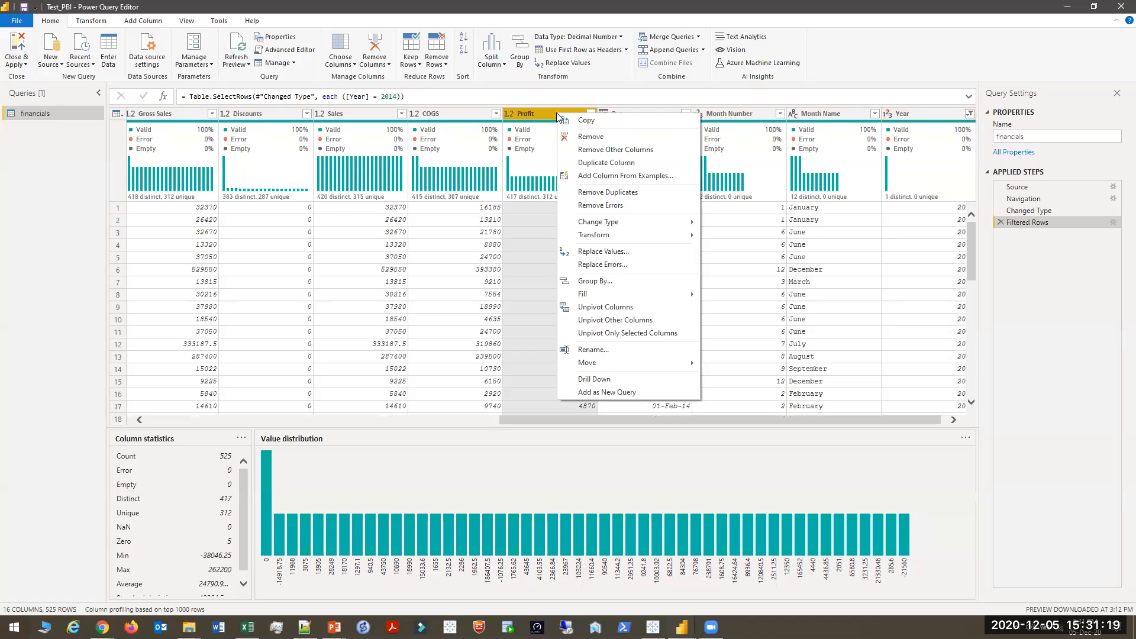
click(525, 114)
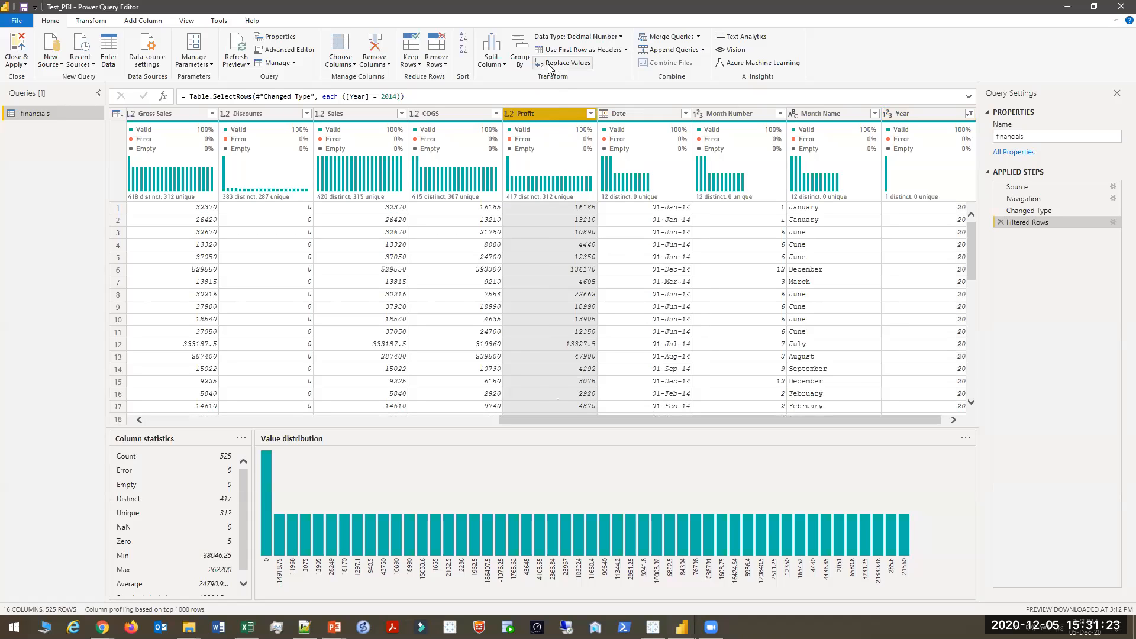
click(90, 21)
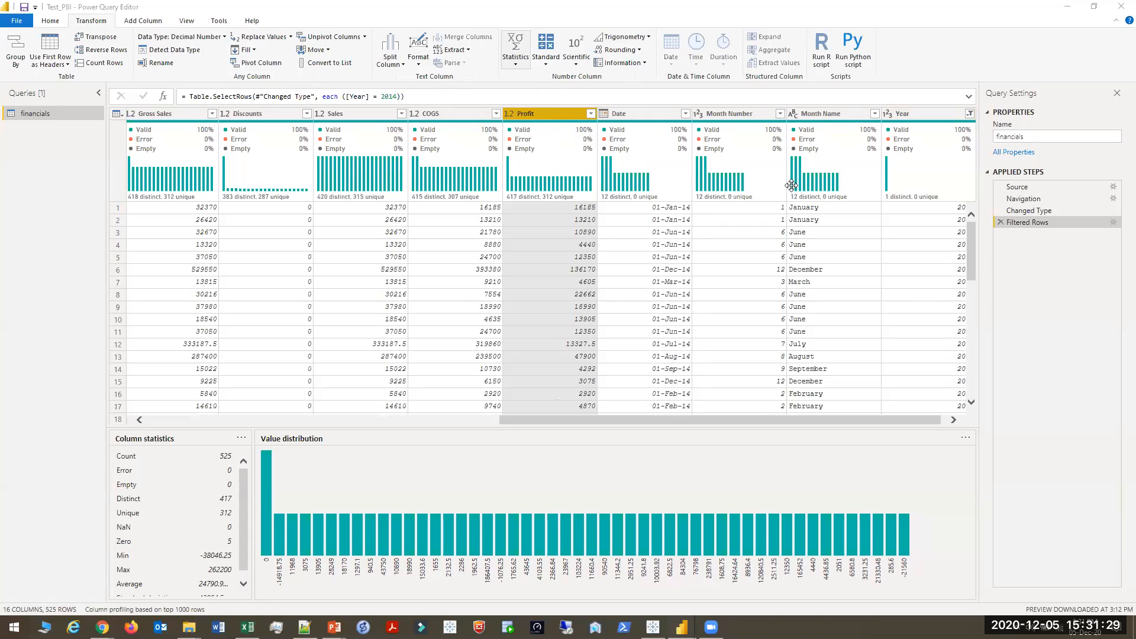
right_click(548, 113)
key(Escape)
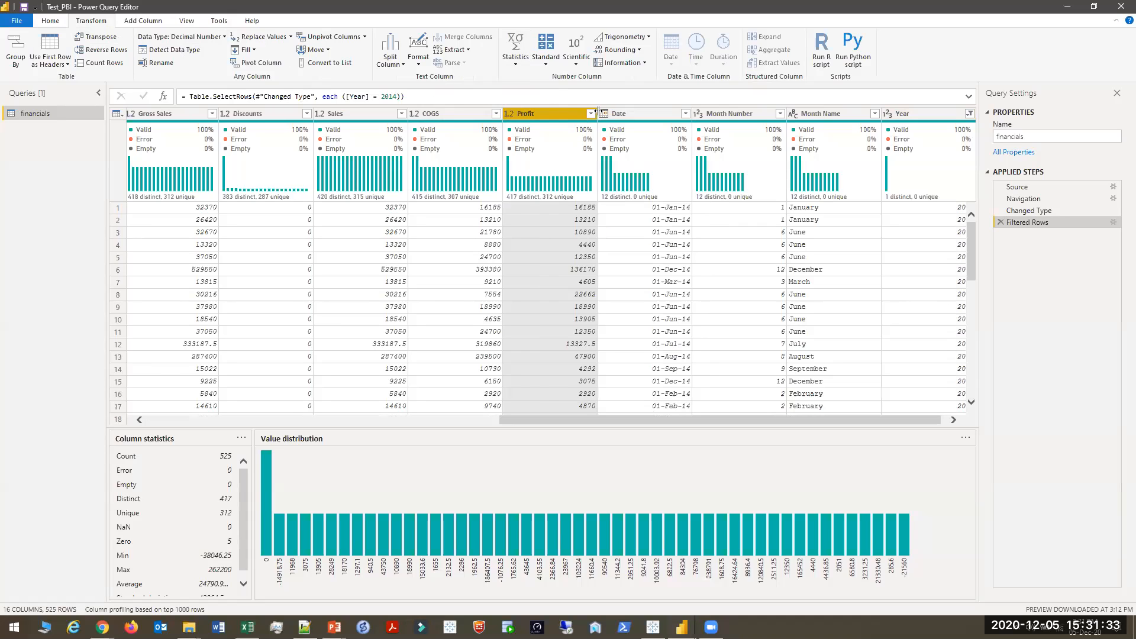
click(591, 113)
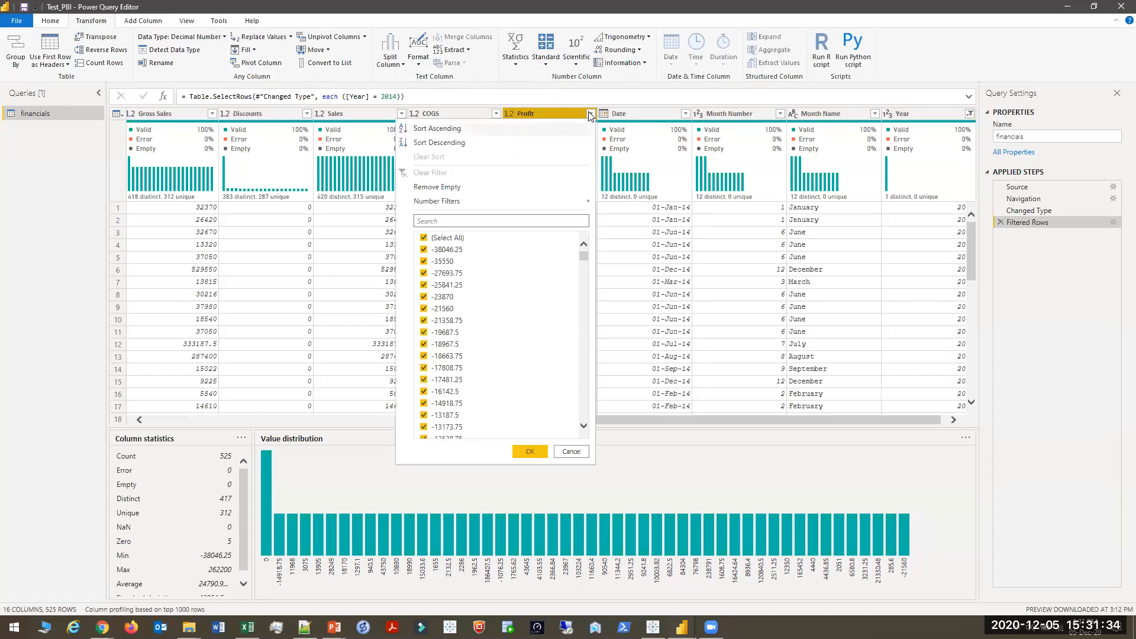
click(484, 145)
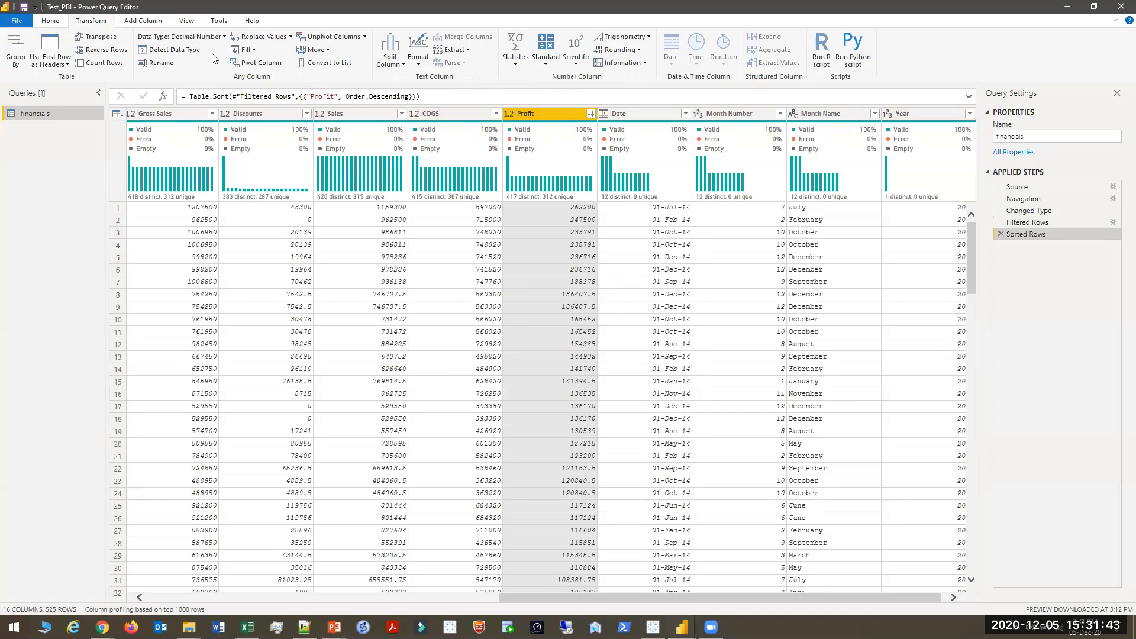
Keep only the top 10 rows of the sorted financials table
click(50, 20)
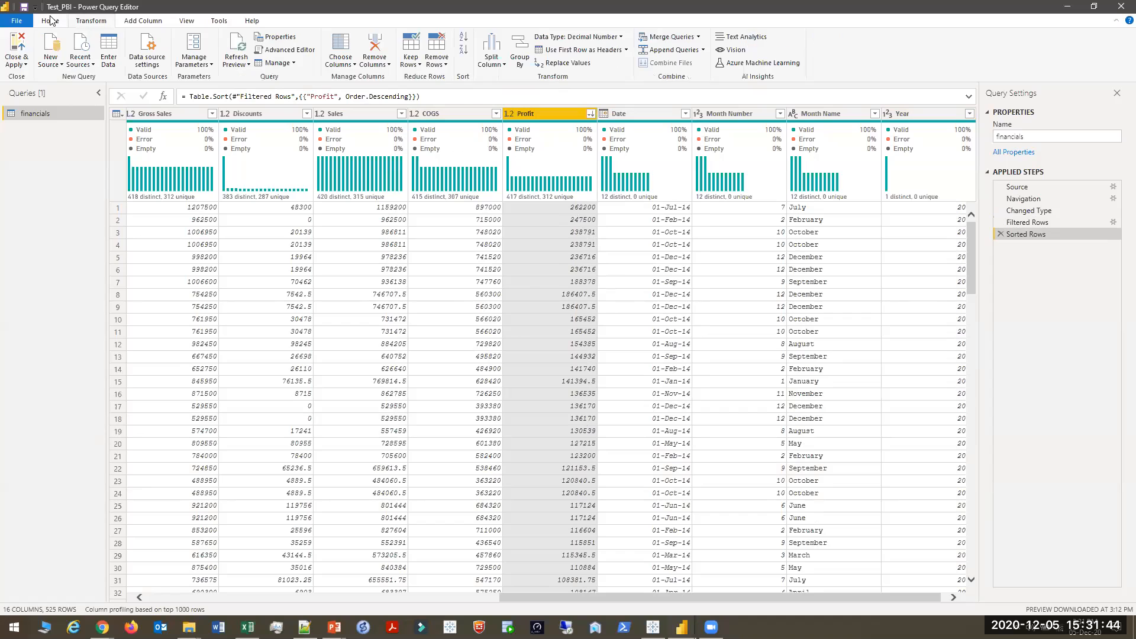
click(414, 61)
click(369, 77)
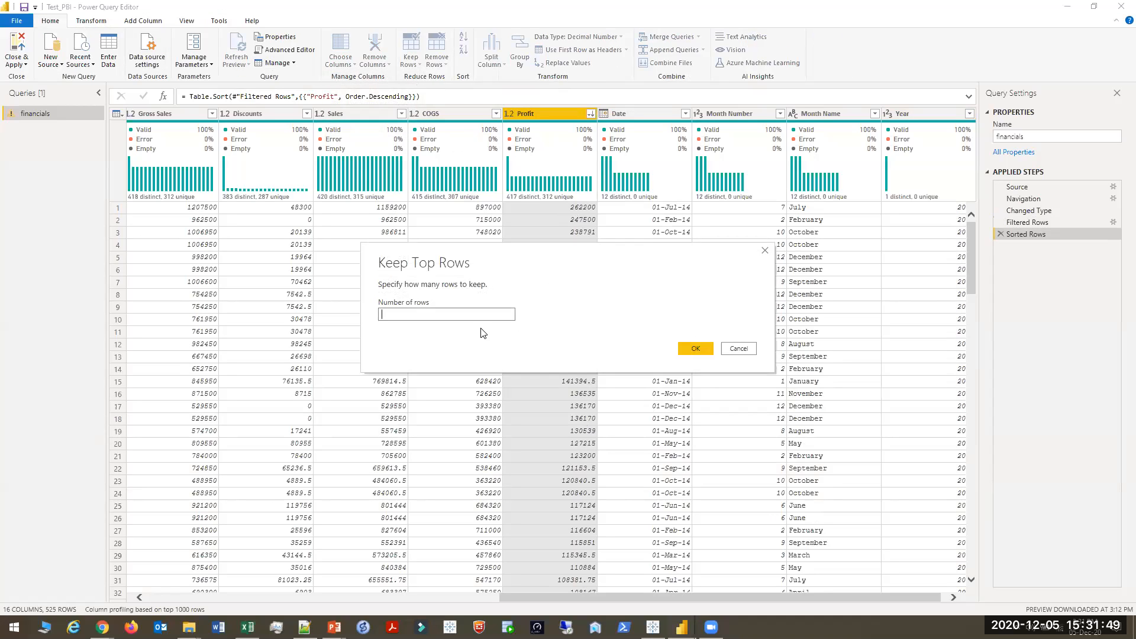
text(10)
click(695, 349)
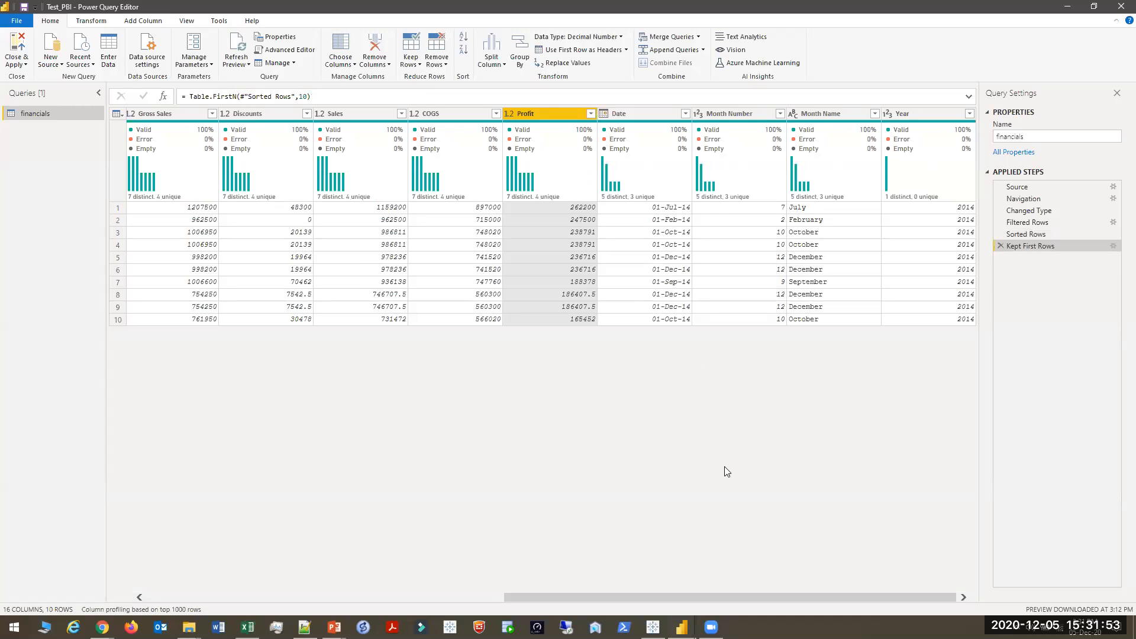
Show the PowerPoint slide on the Reduce Rows options and return to the Power Query Editor
key(alt+Tab)
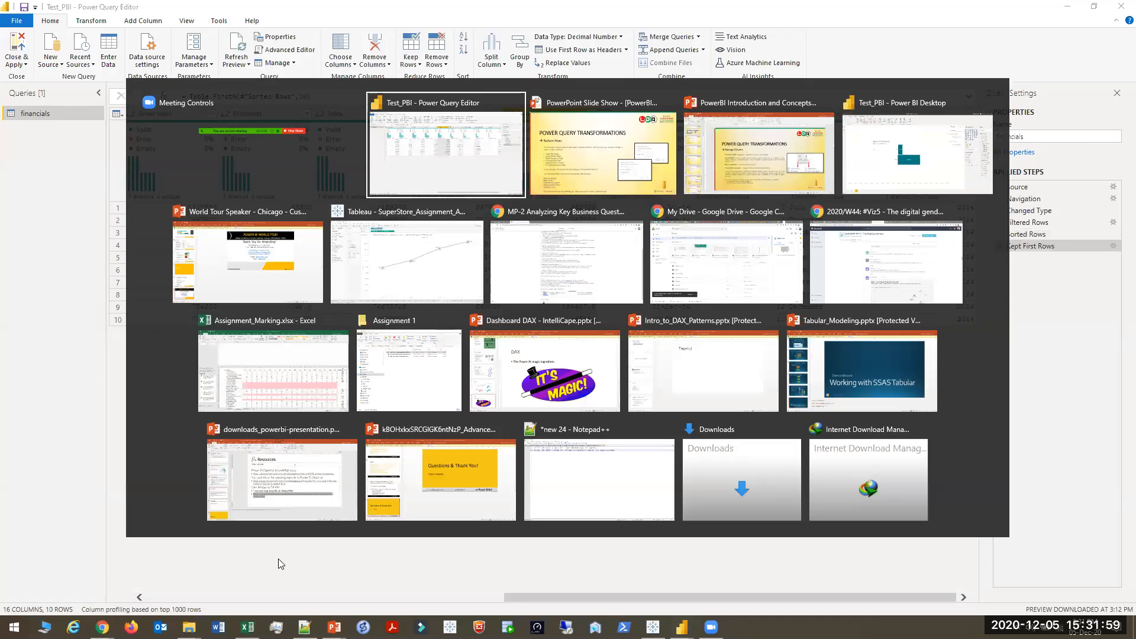
key(alt+Tab)
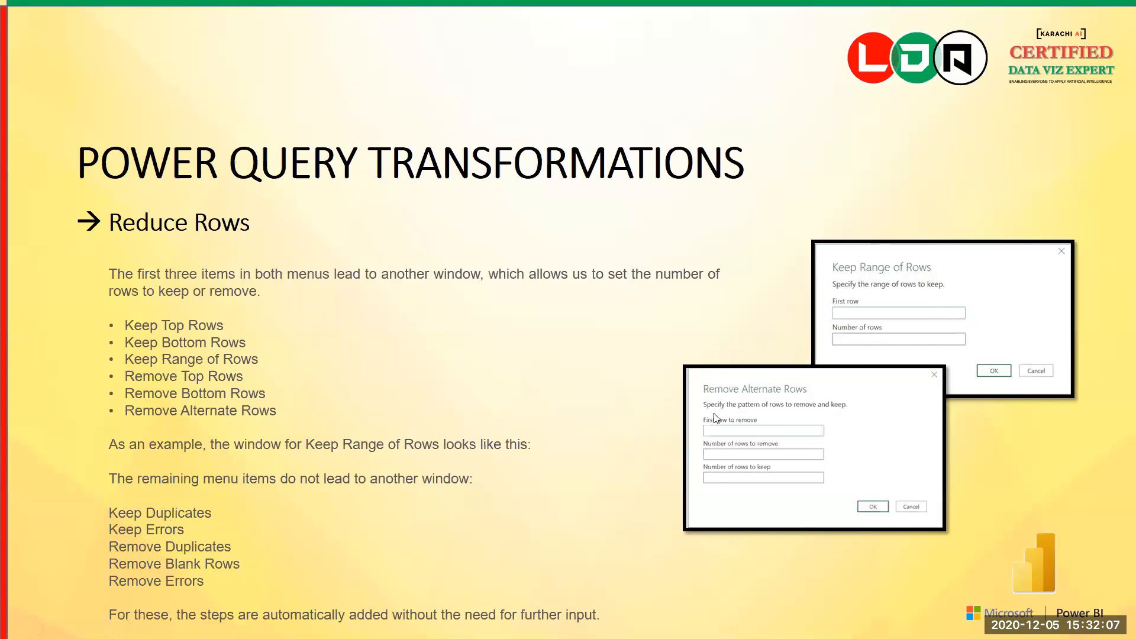
key(alt+Tab)
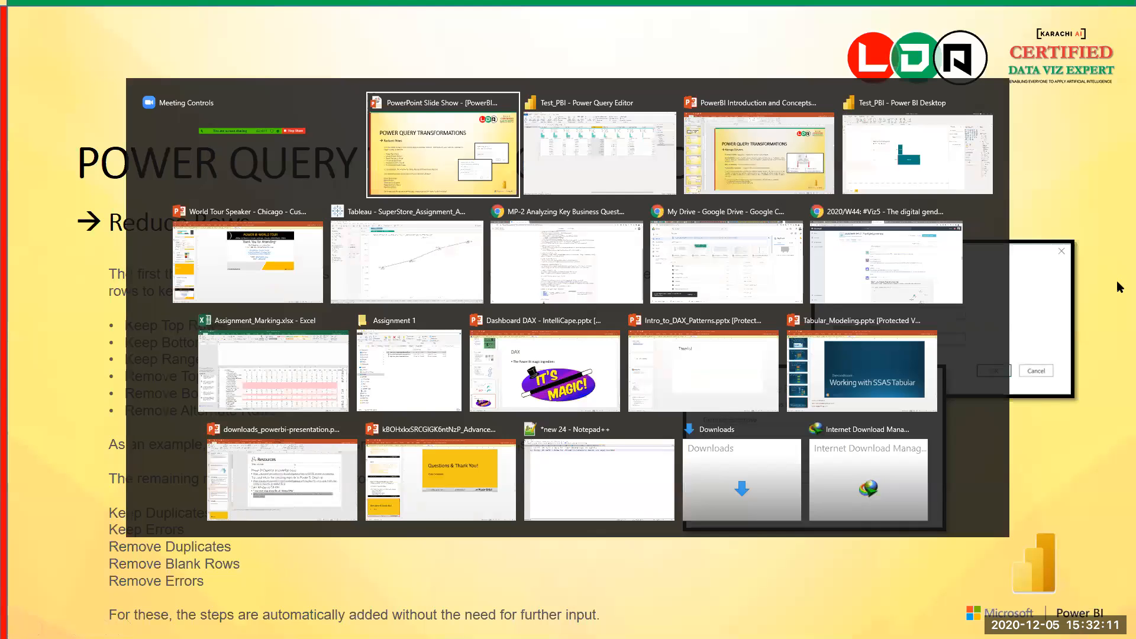
key(alt+Tab)
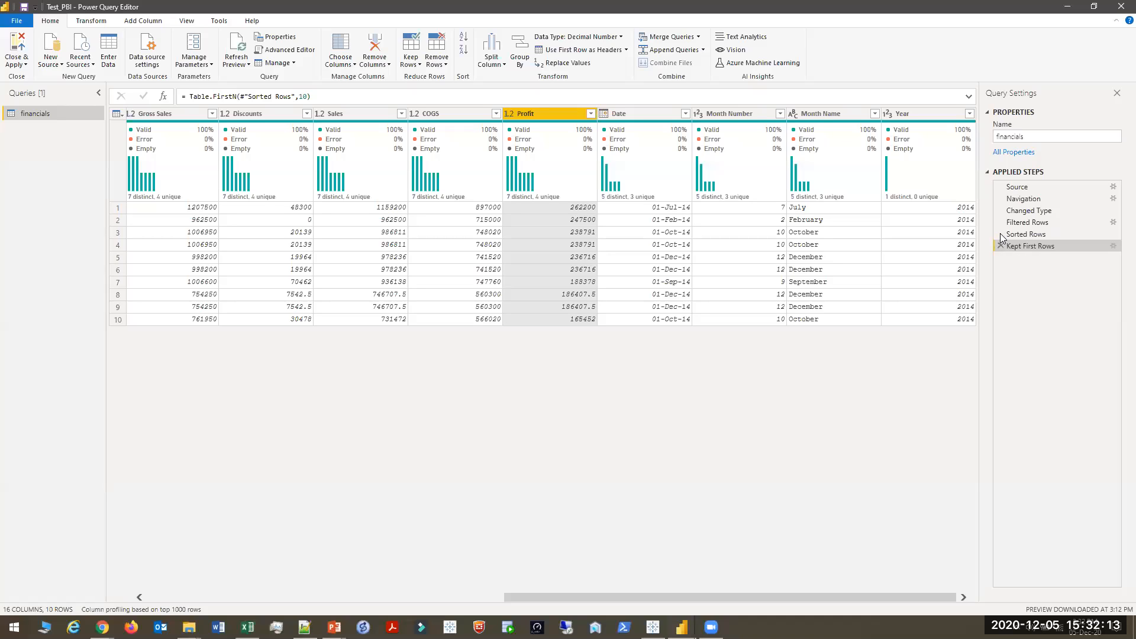
Delete the Sorted Rows, Kept First Rows and Filtered Rows steps from the financials query
click(1000, 234)
click(625, 338)
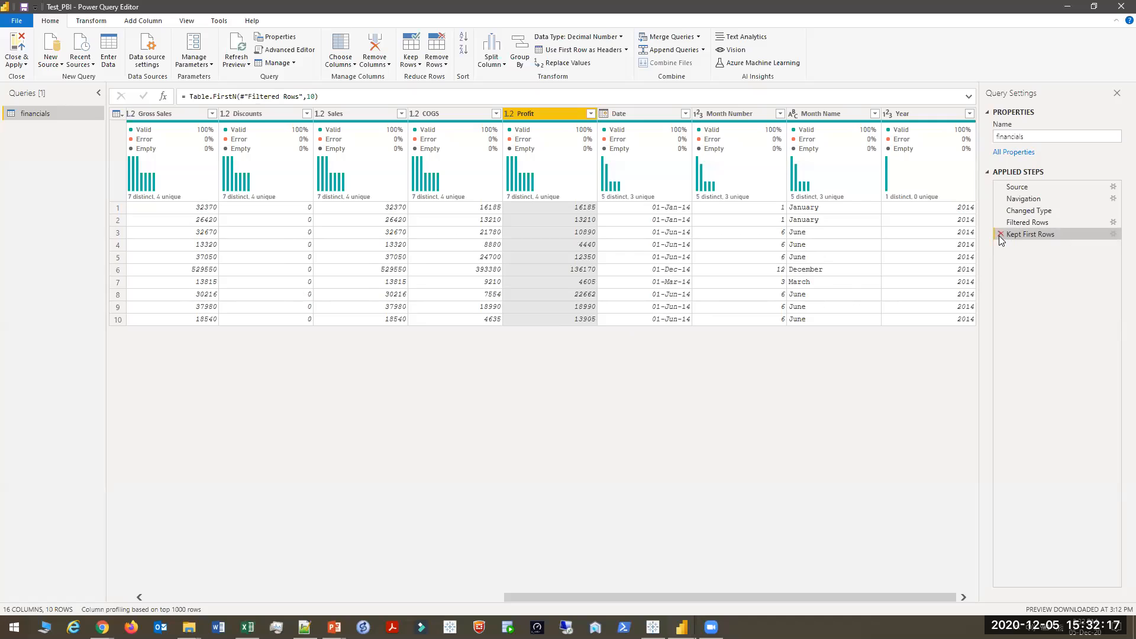
click(1000, 235)
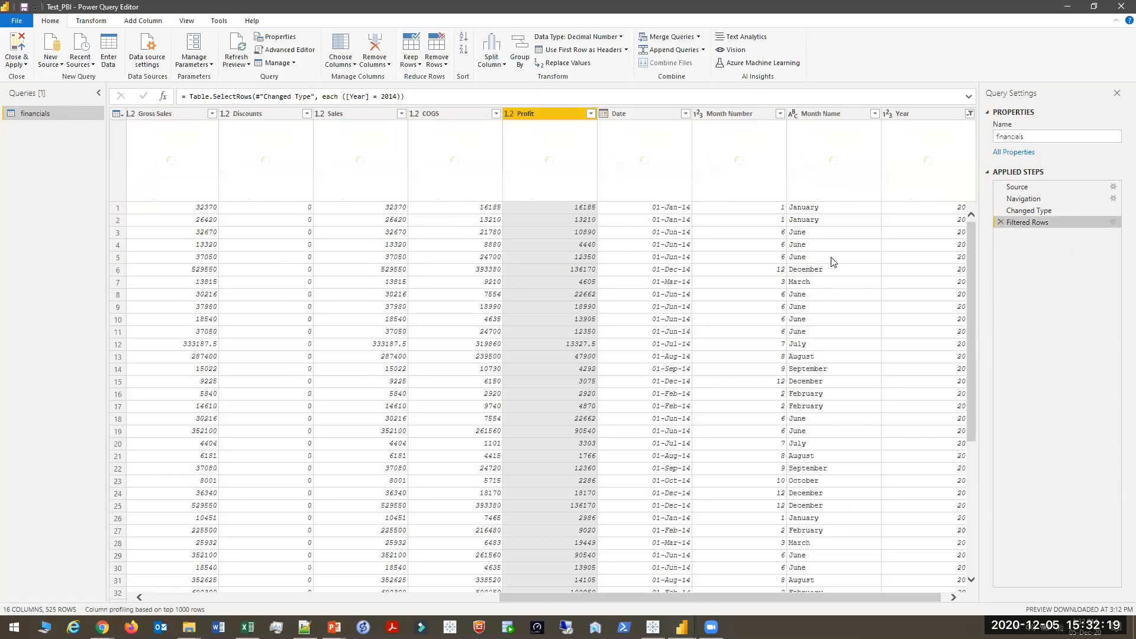
click(1000, 222)
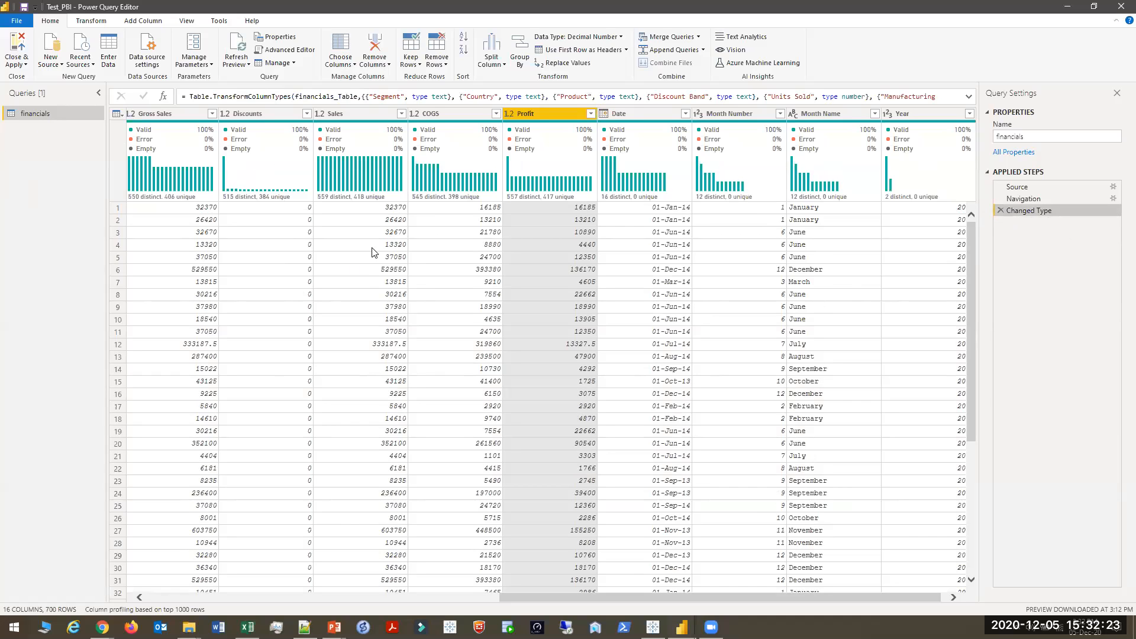
Convert the Country column of the financials query to a list
click(349, 598)
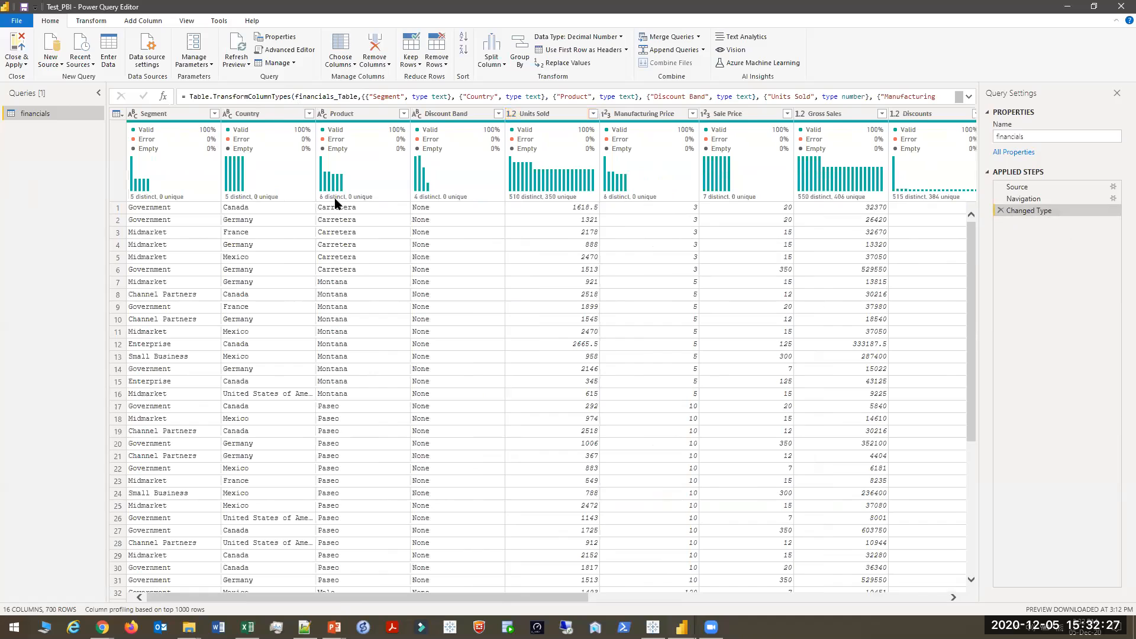
right_click(276, 115)
click(98, 21)
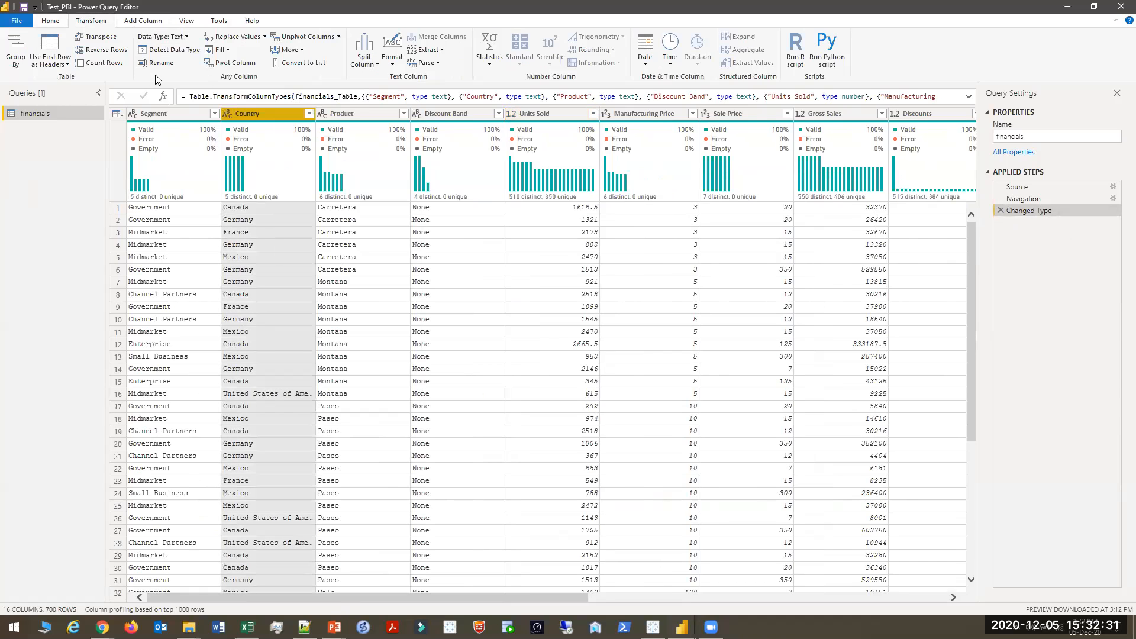
click(302, 62)
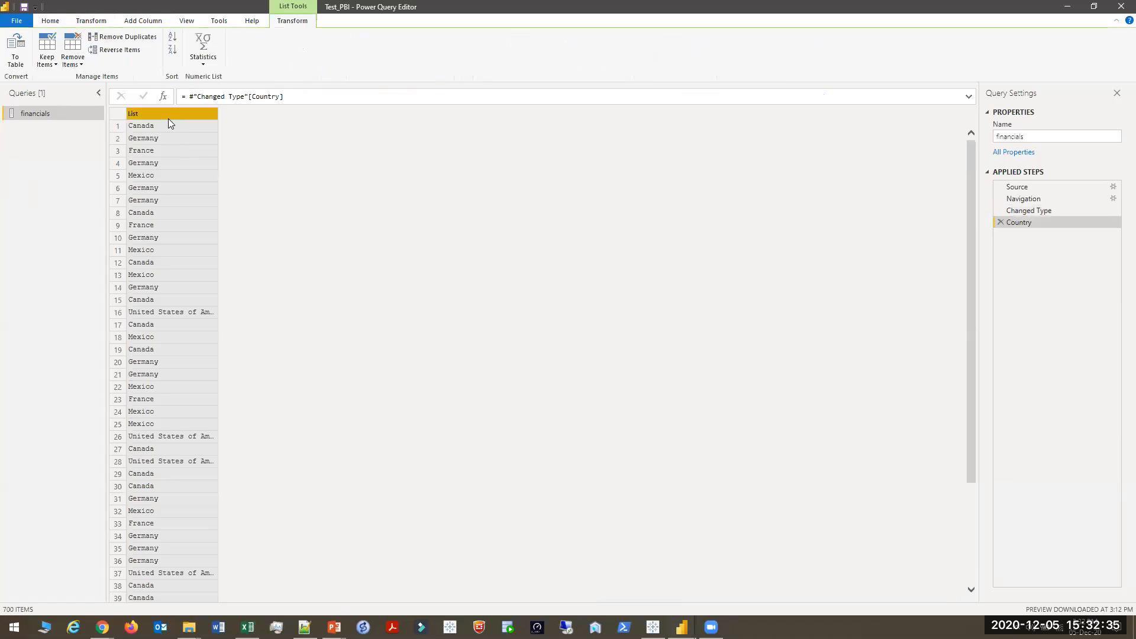
Remove the duplicates from the Country list and widen its column so the full country names fit
click(80, 64)
click(79, 64)
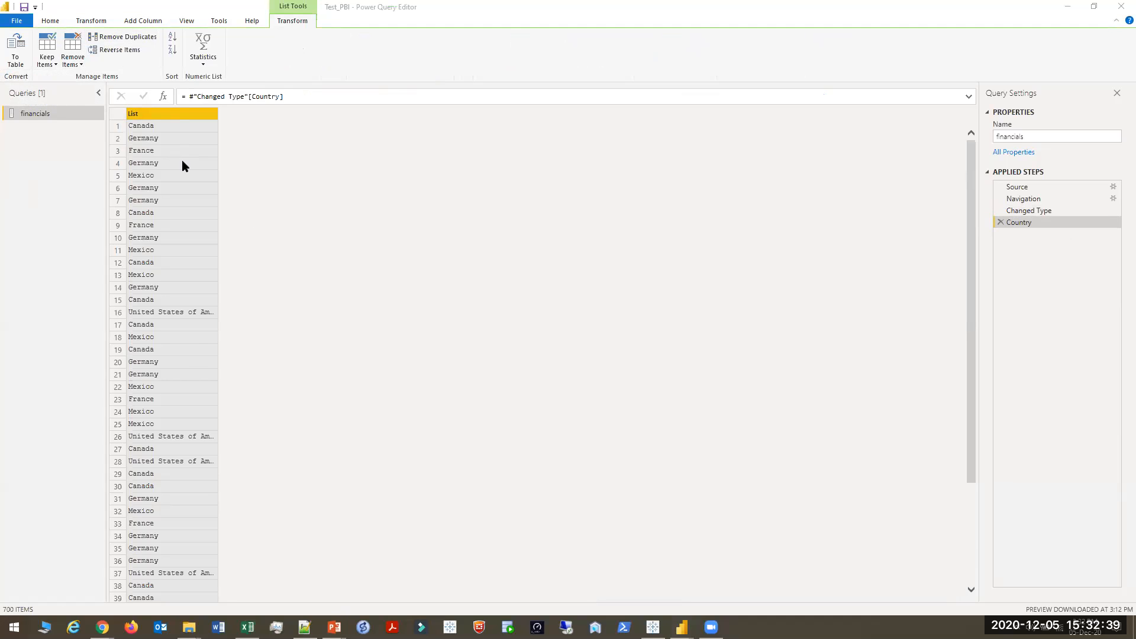
key(alt+Tab)
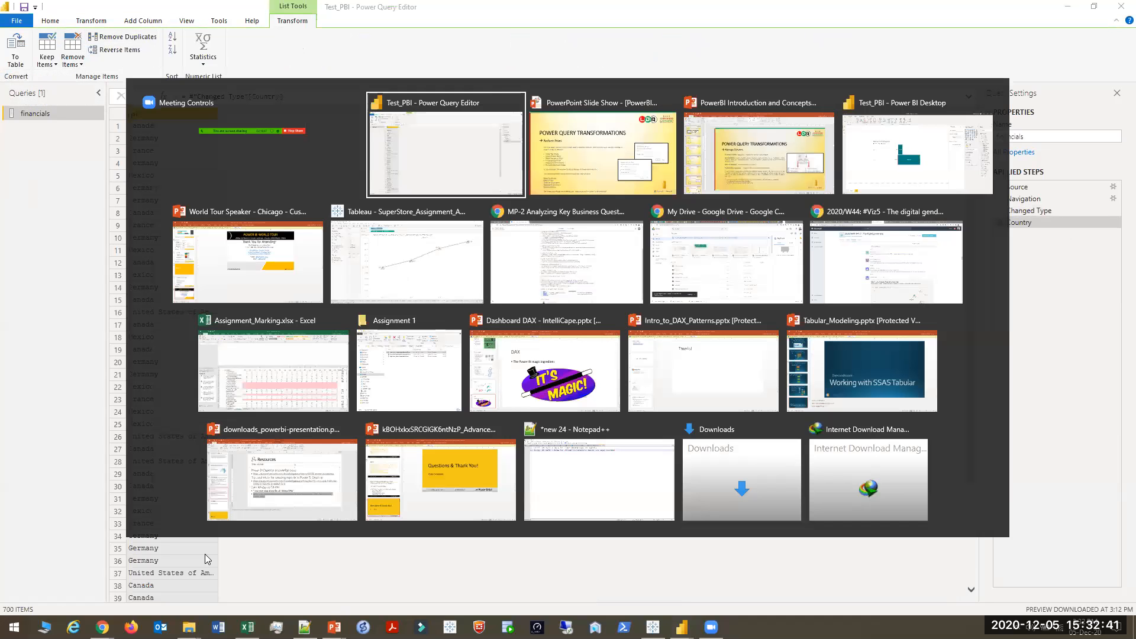
key(alt+Tab)
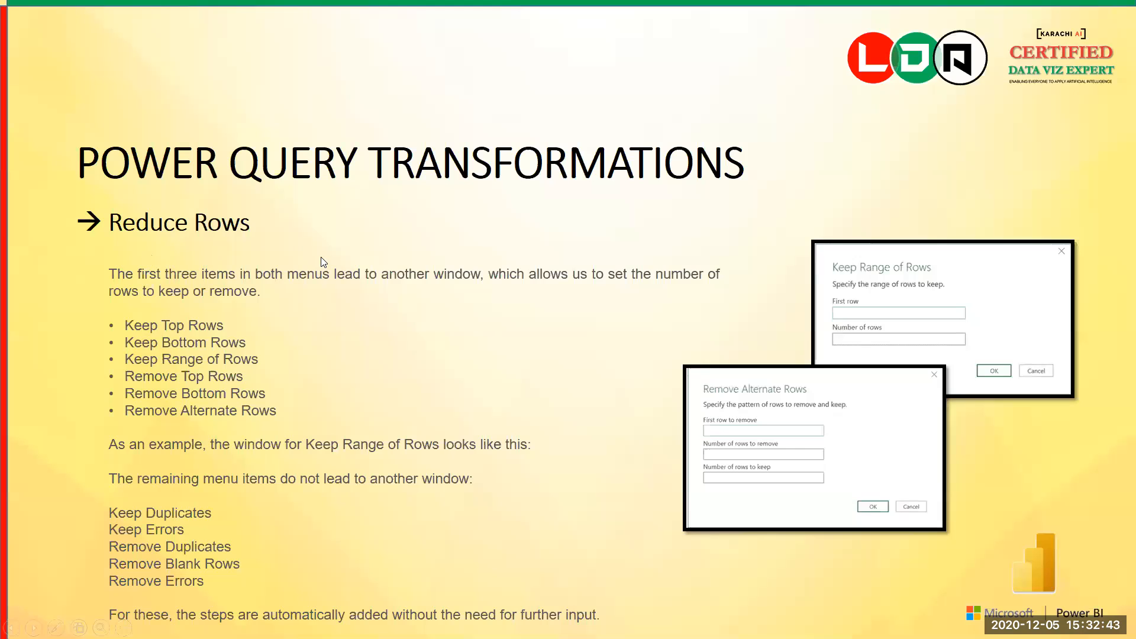
key(alt+Tab)
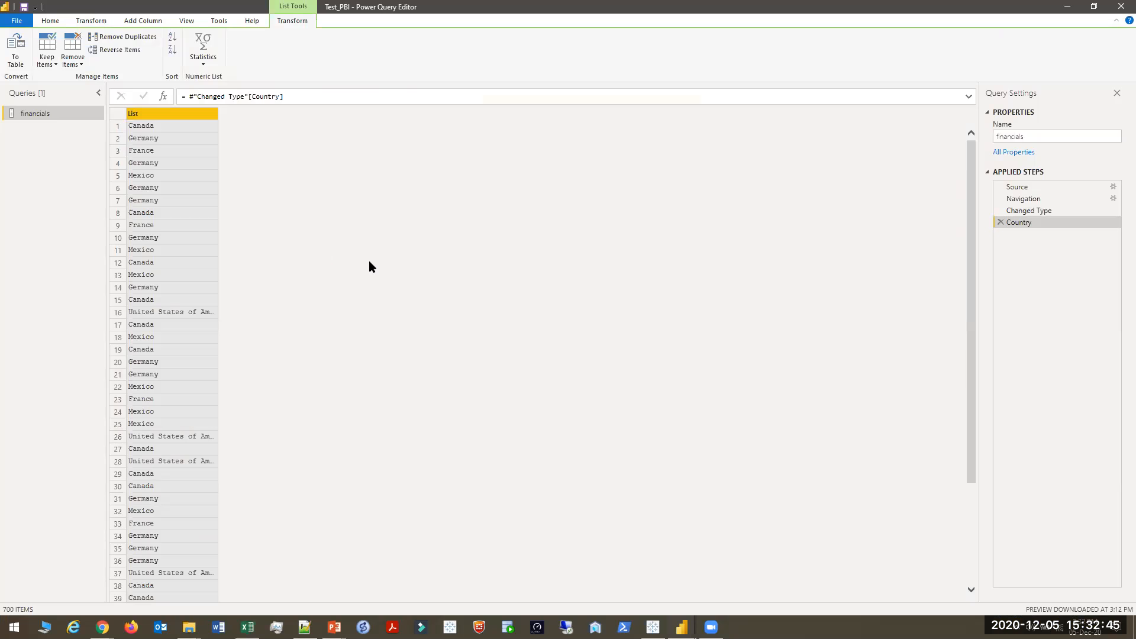
click(127, 39)
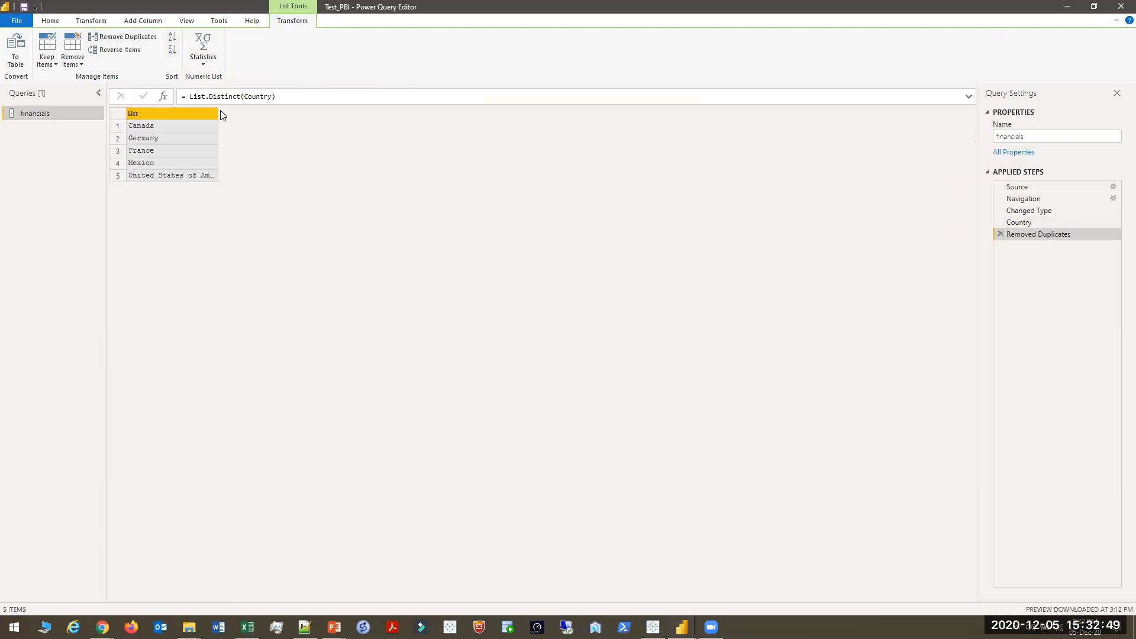
drag(219, 111, 251, 114)
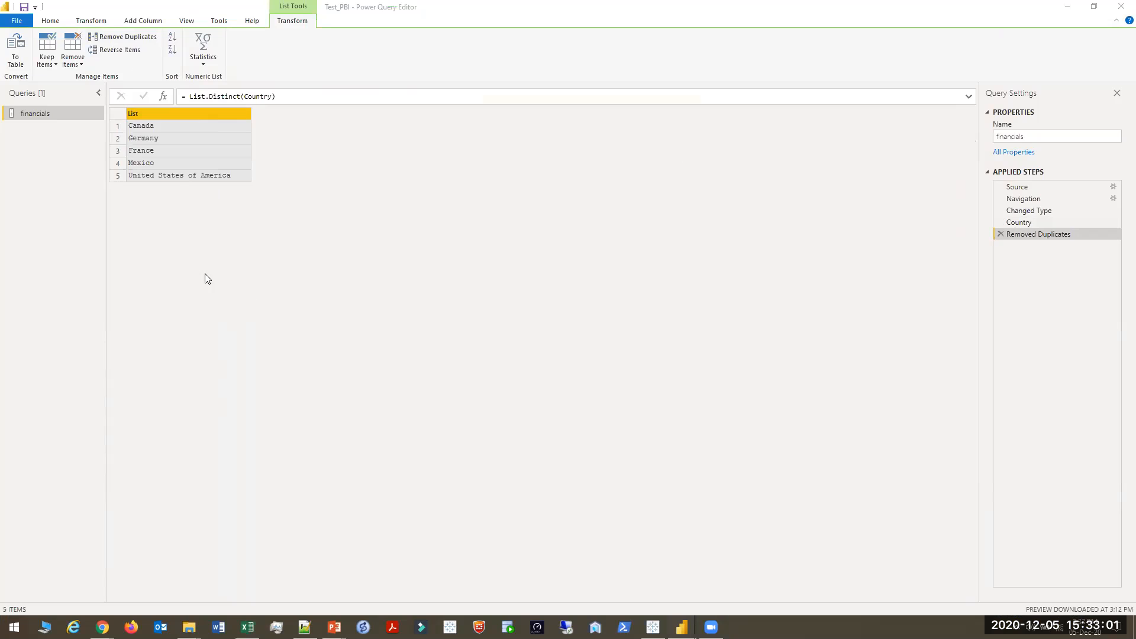
Convert the distinct country list to a table with no delimiter and extra columns shown as errors
click(16, 42)
click(16, 54)
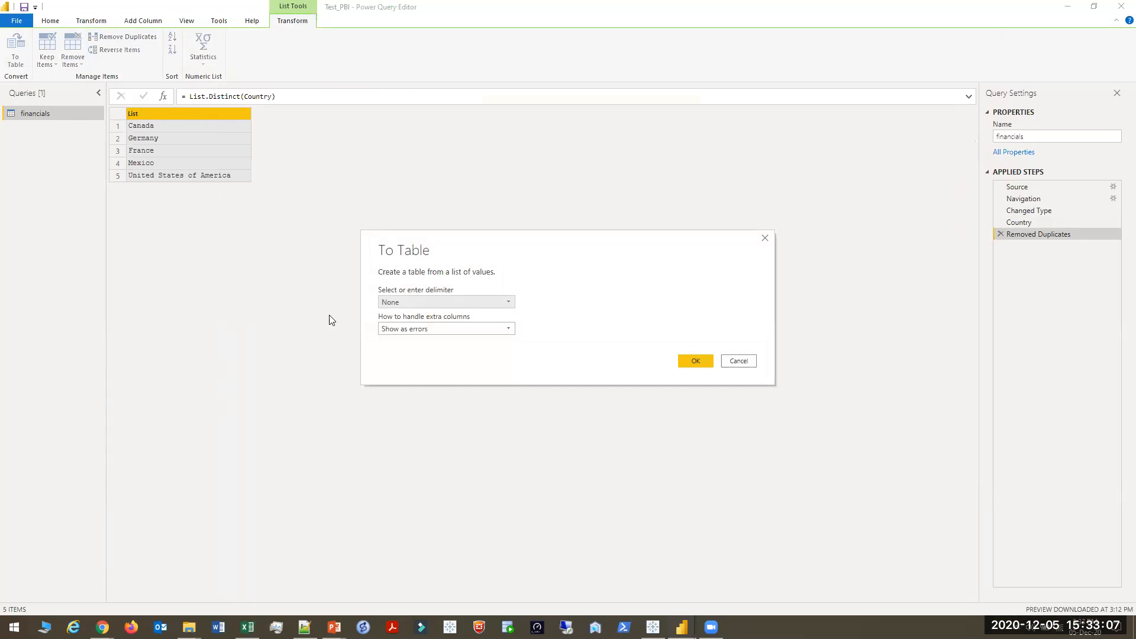
click(457, 302)
click(461, 302)
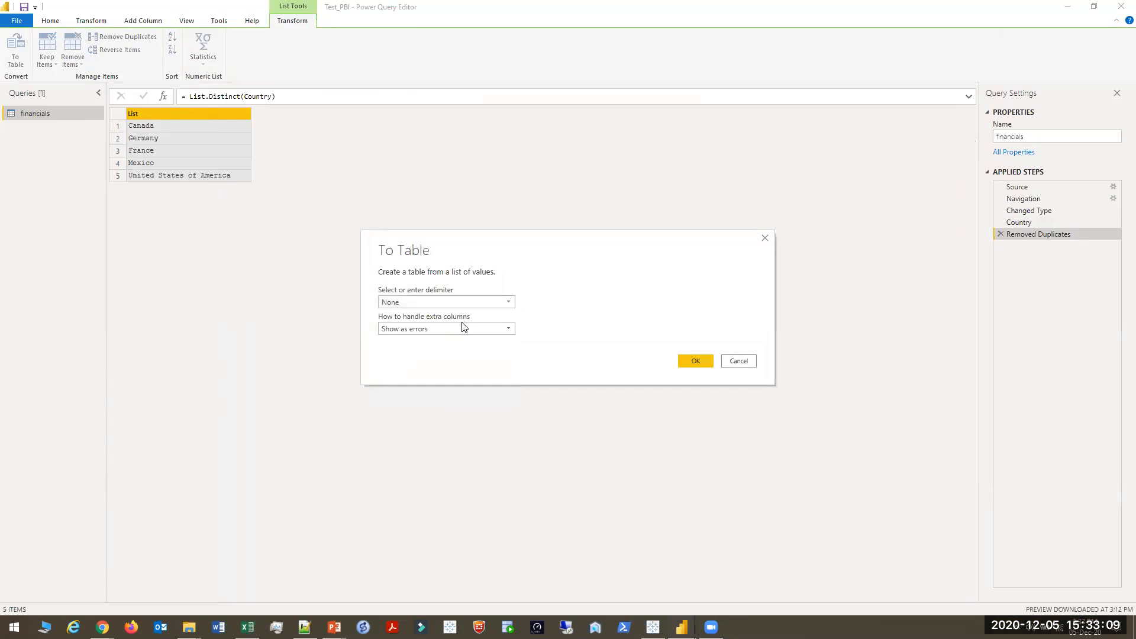
click(697, 359)
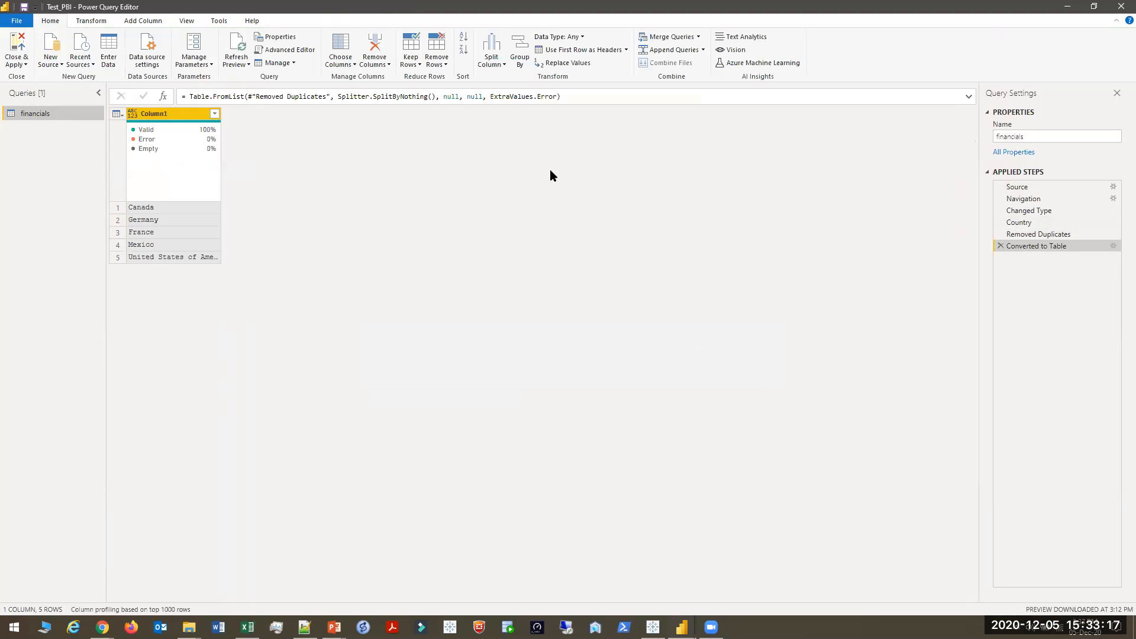
Delete the Converted to Table, Removed Duplicates and Country steps to restore the typed financials table
click(997, 247)
click(998, 234)
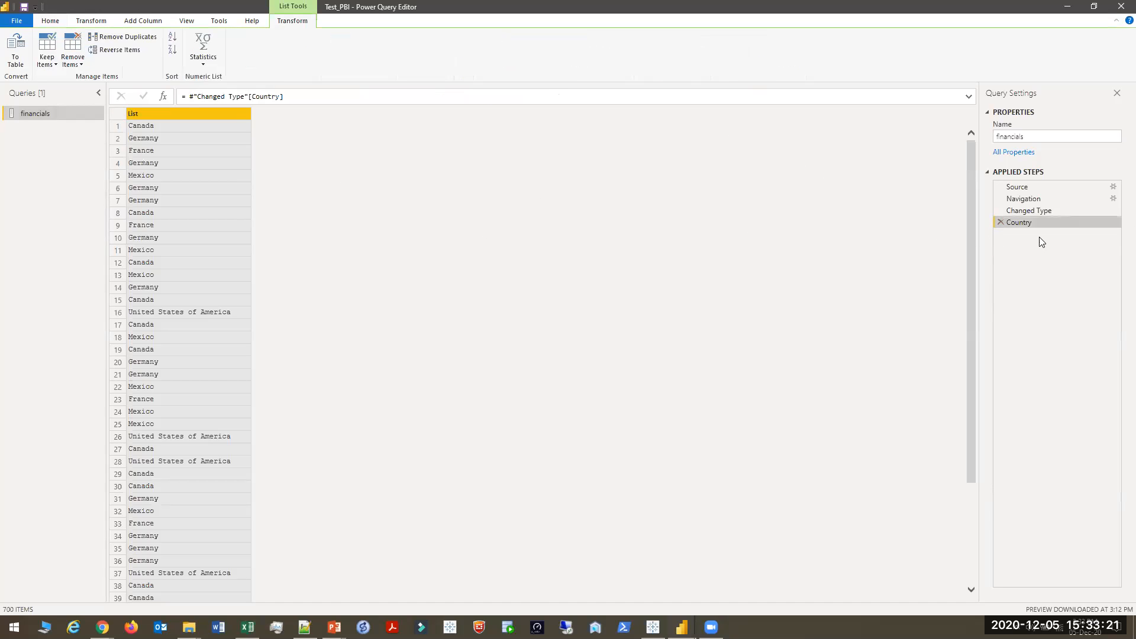
click(1000, 222)
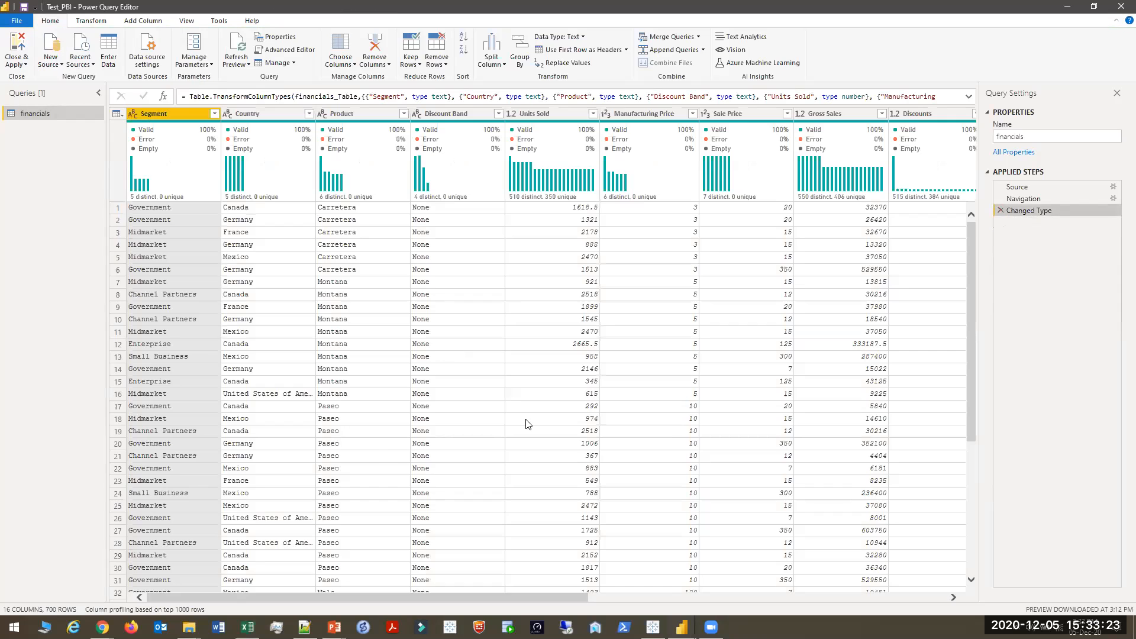
key(alt+Tab)
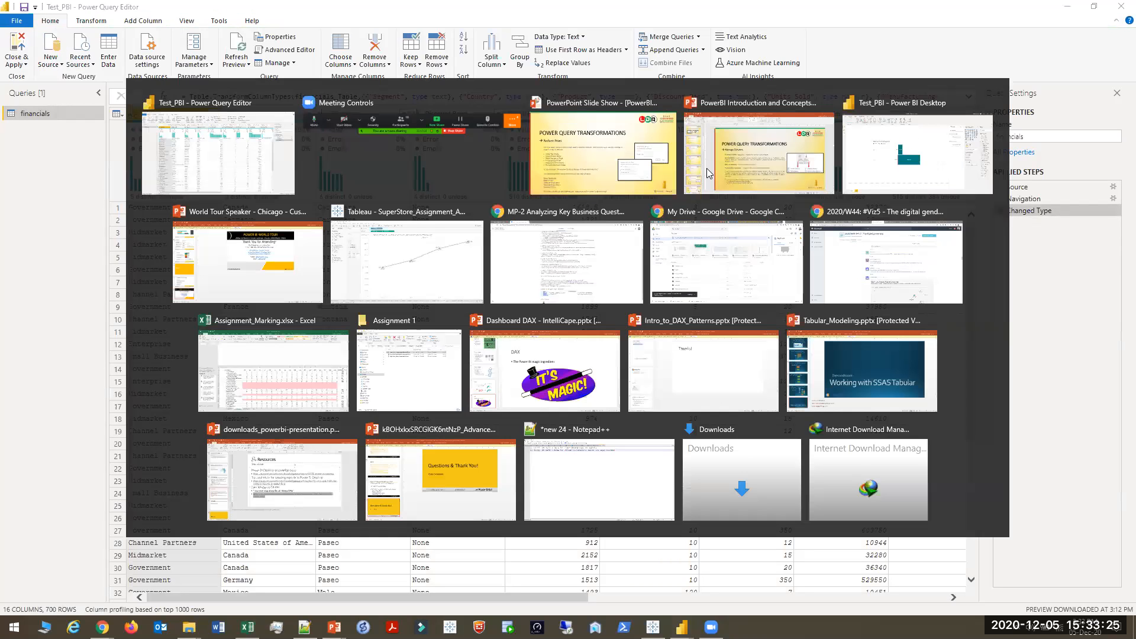
Search the computer's apps and files for "prep" and close the search without opening anything
key(Escape)
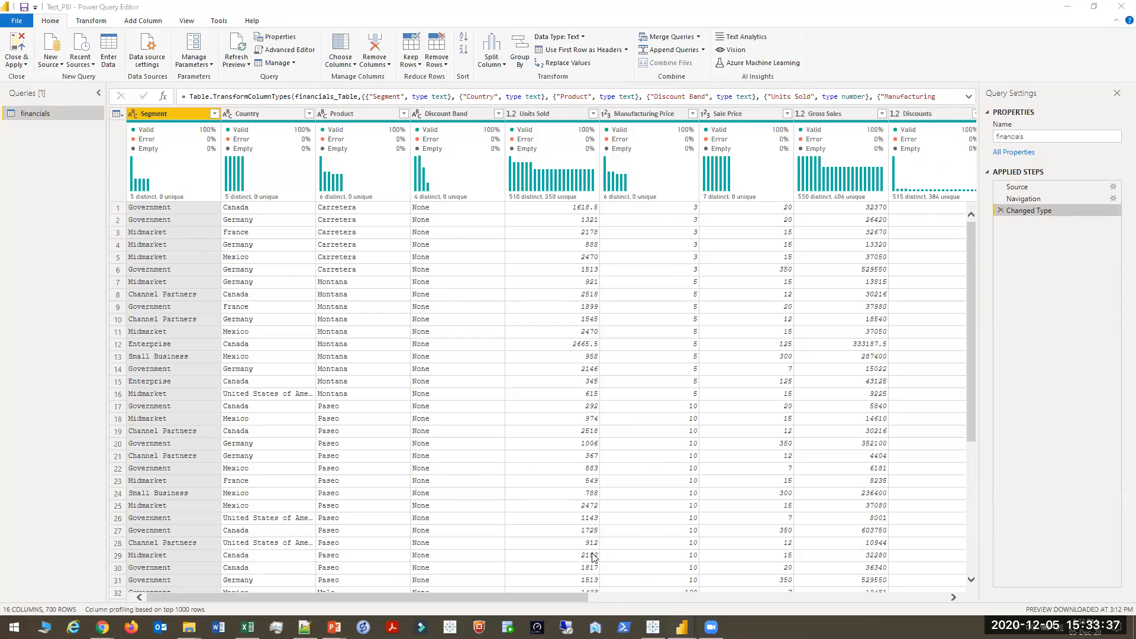
key(super)
text(prep)
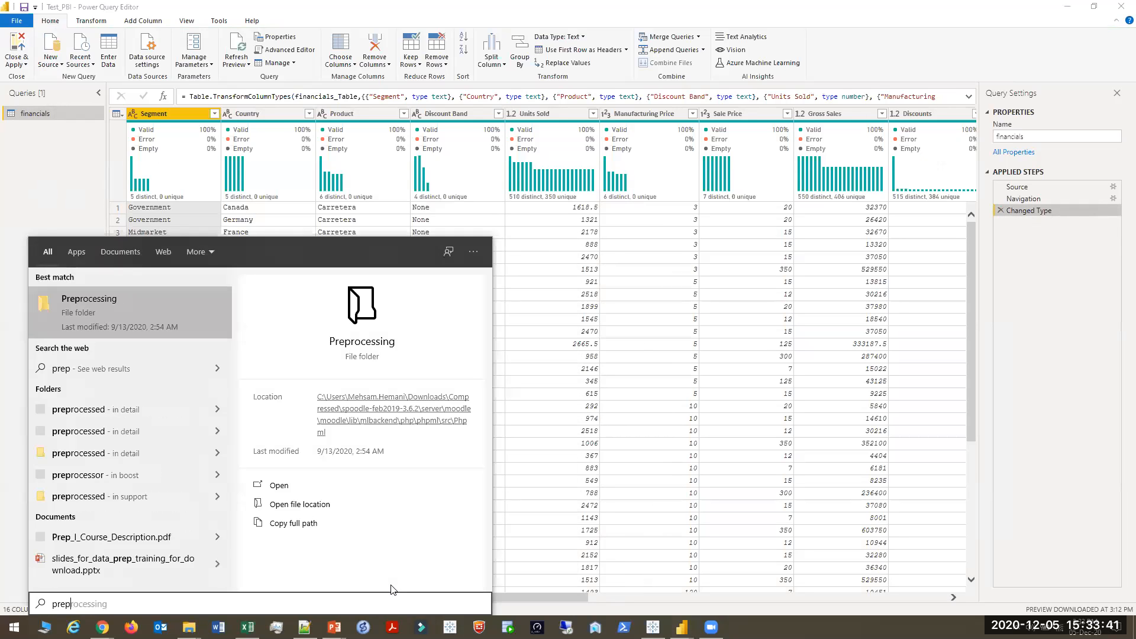
key(BackSpace)
key(BackSpace)
key(BackSpace)
key(BackSpace)
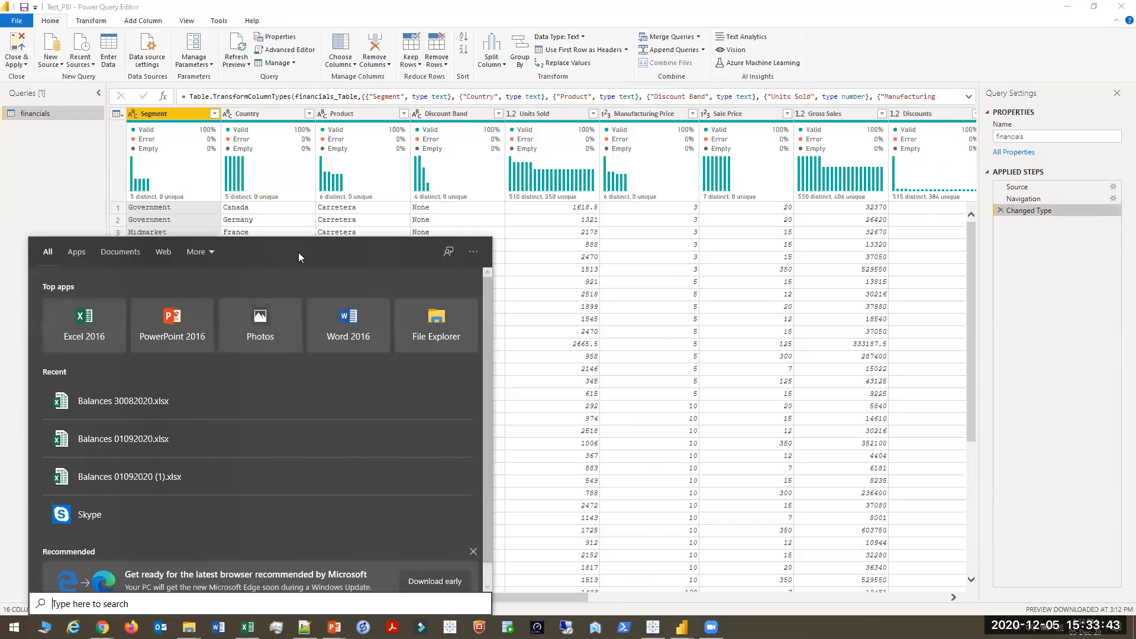
key(Escape)
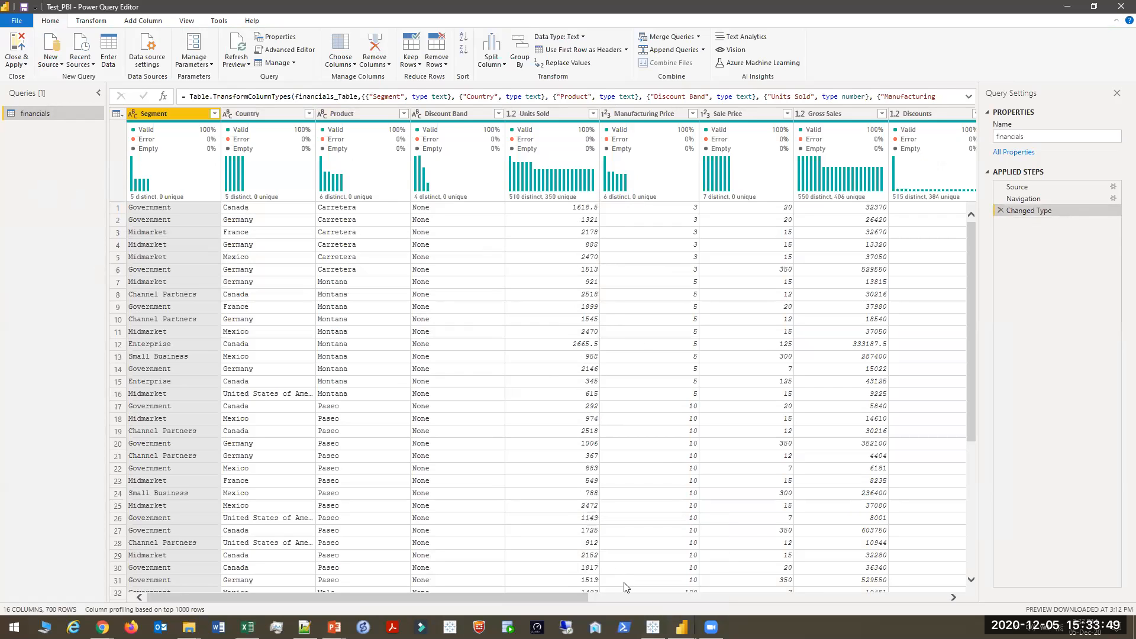
Check the recent Tableau workbooks and search the computer for "tableau prep" without opening any result
click(652, 627)
right_click(653, 627)
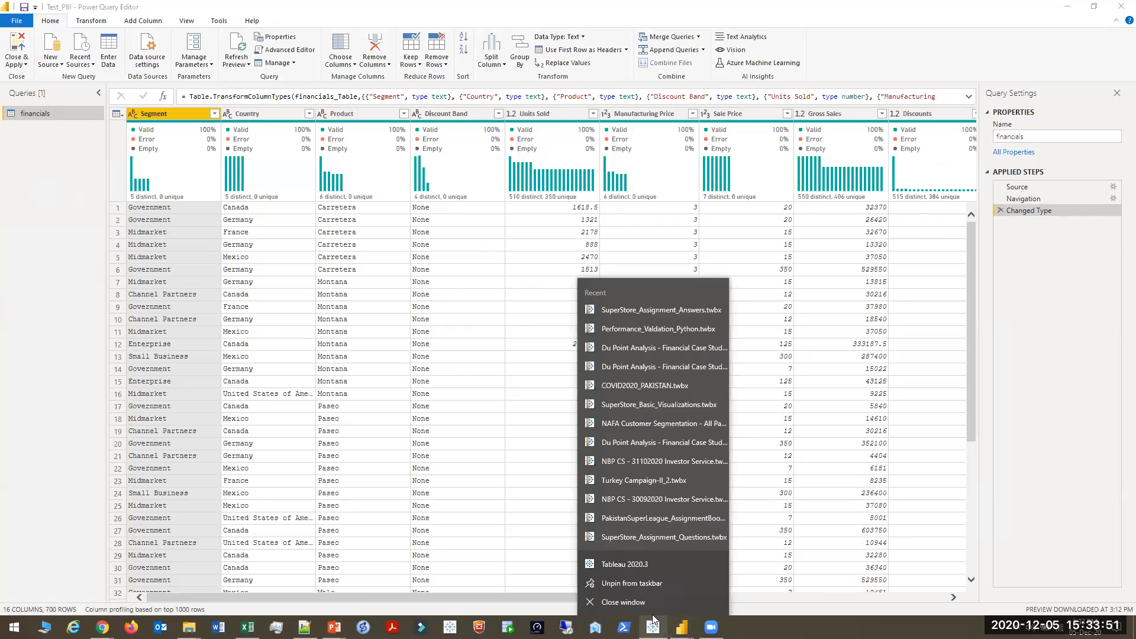
click(13, 622)
text(pre)
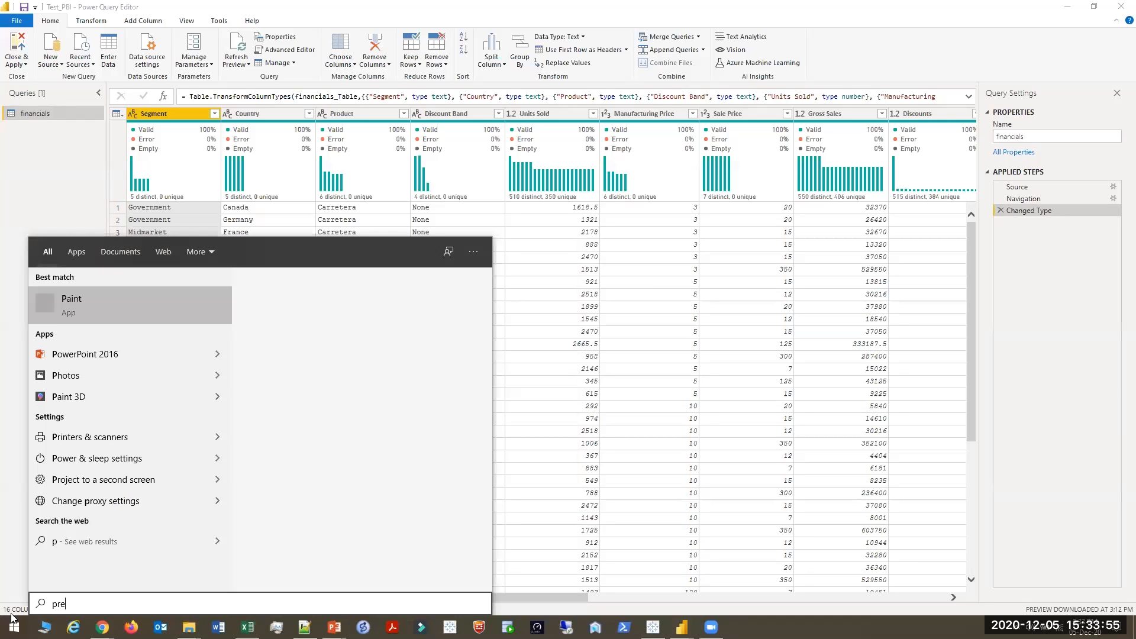
key(BackSpace)
key(BackSpace)
key(BackSpace)
text(tableau prep)
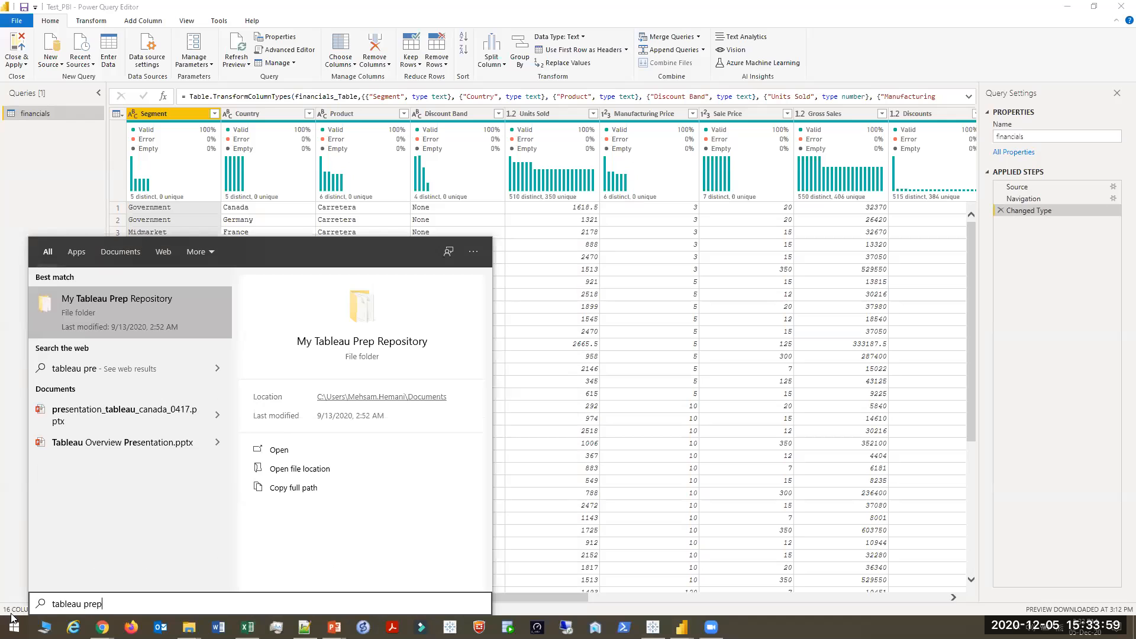
key(Escape)
key(Escape)
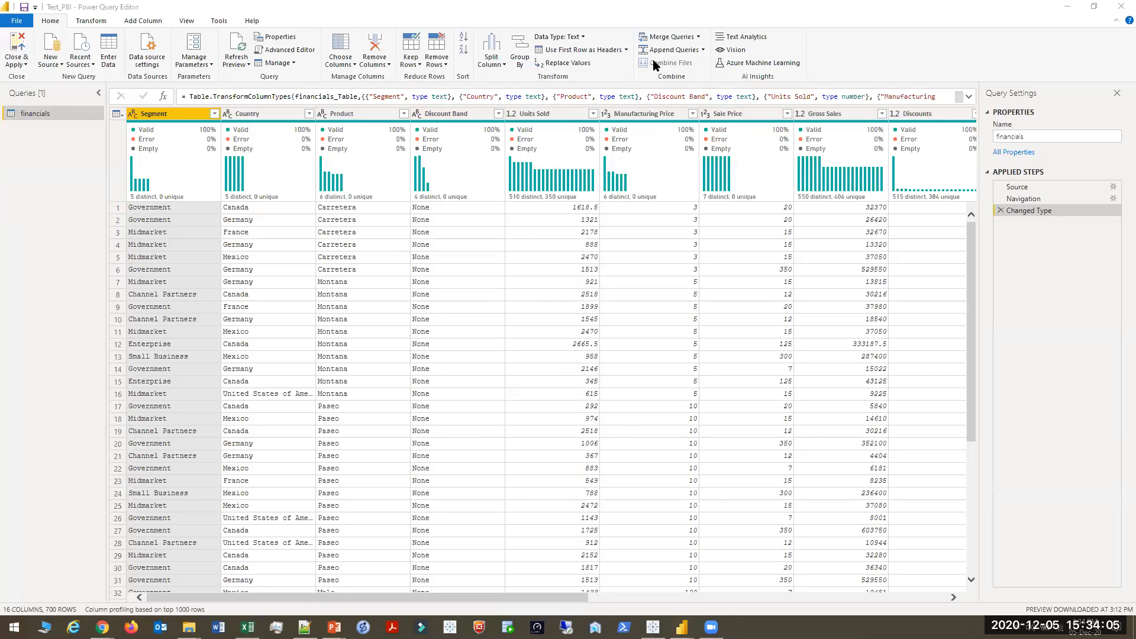
Switch to the PowerPoint slide show to view the Sort slide, and return to the Power Query Editor
key(alt+Tab)
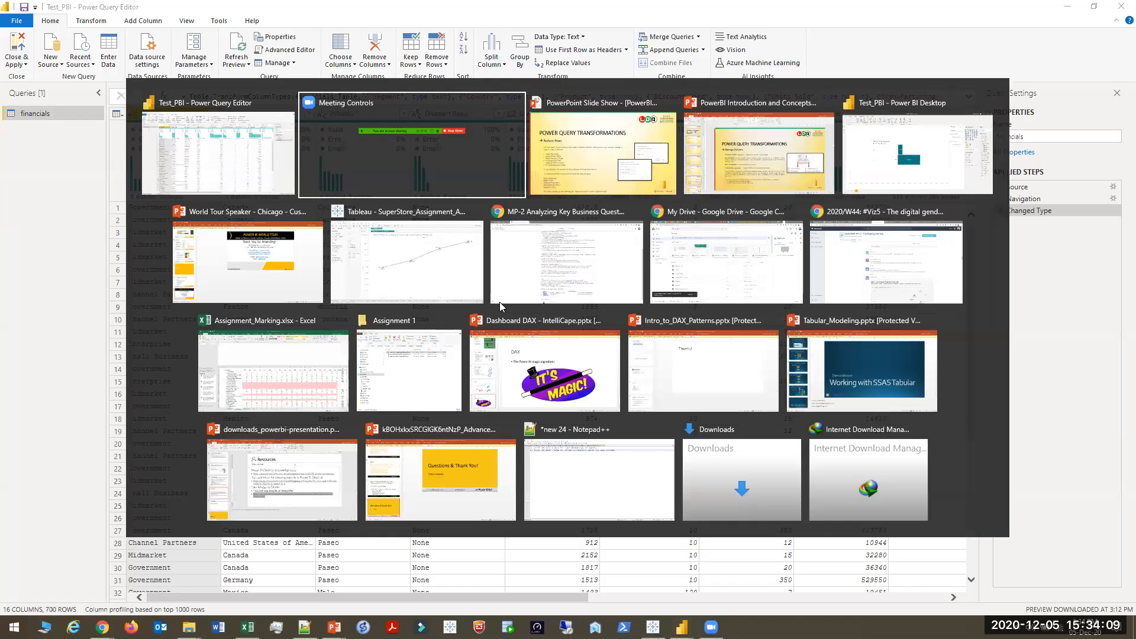
key(alt+Tab)
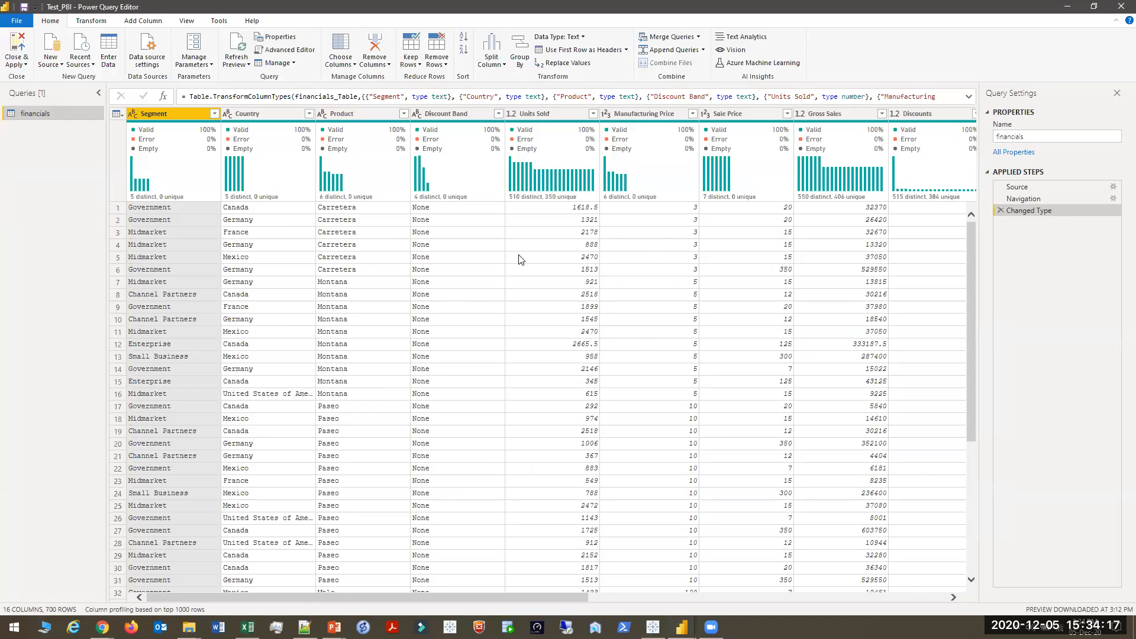
key(alt+Tab)
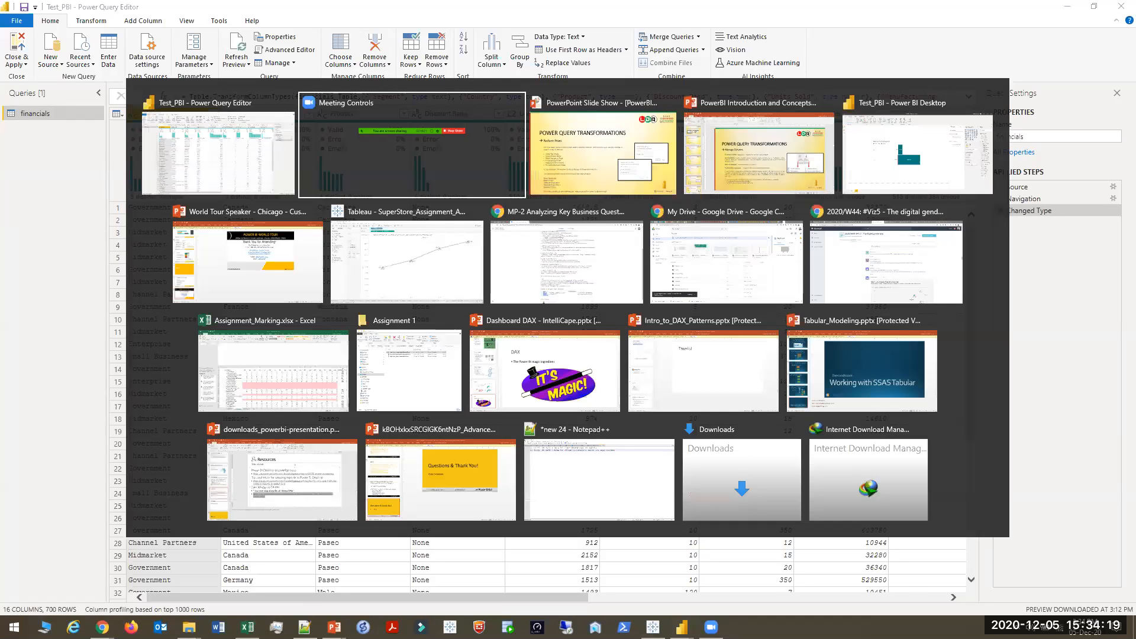
key(alt+Tab)
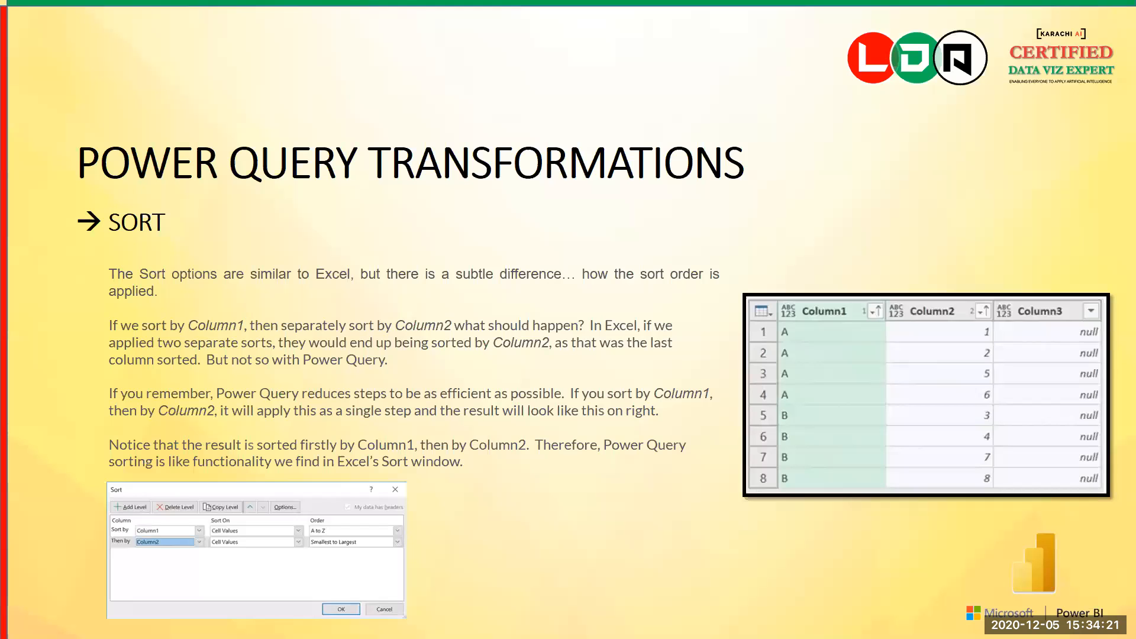
key(alt+Tab)
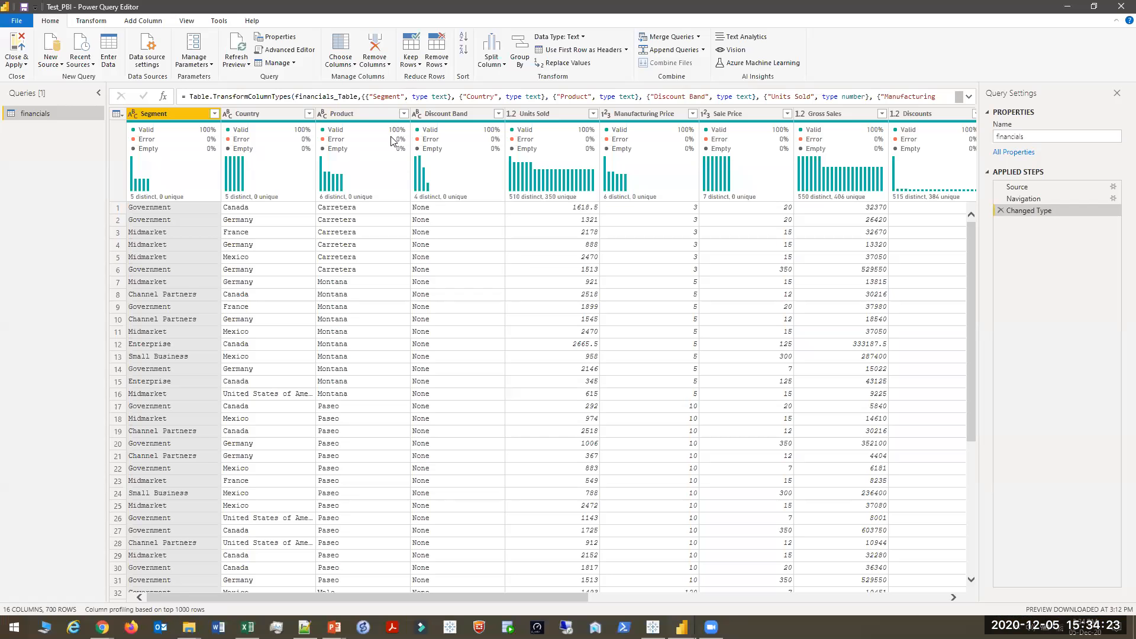
Sort the financials table by Discount Band in descending order, and delete that Sorted Rows step
click(501, 113)
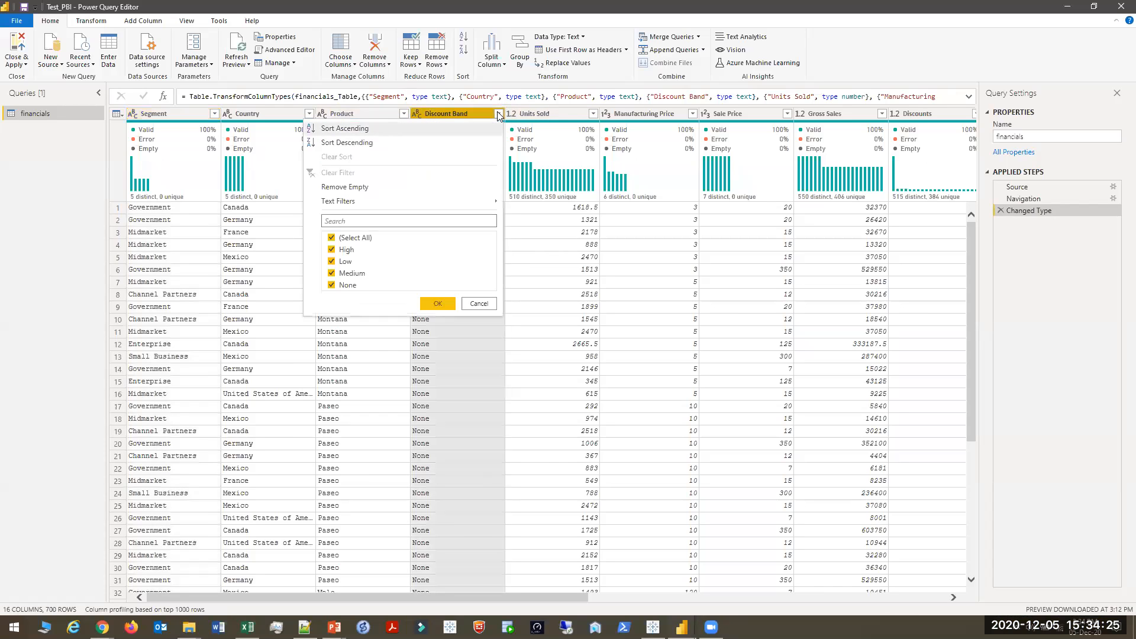
click(348, 143)
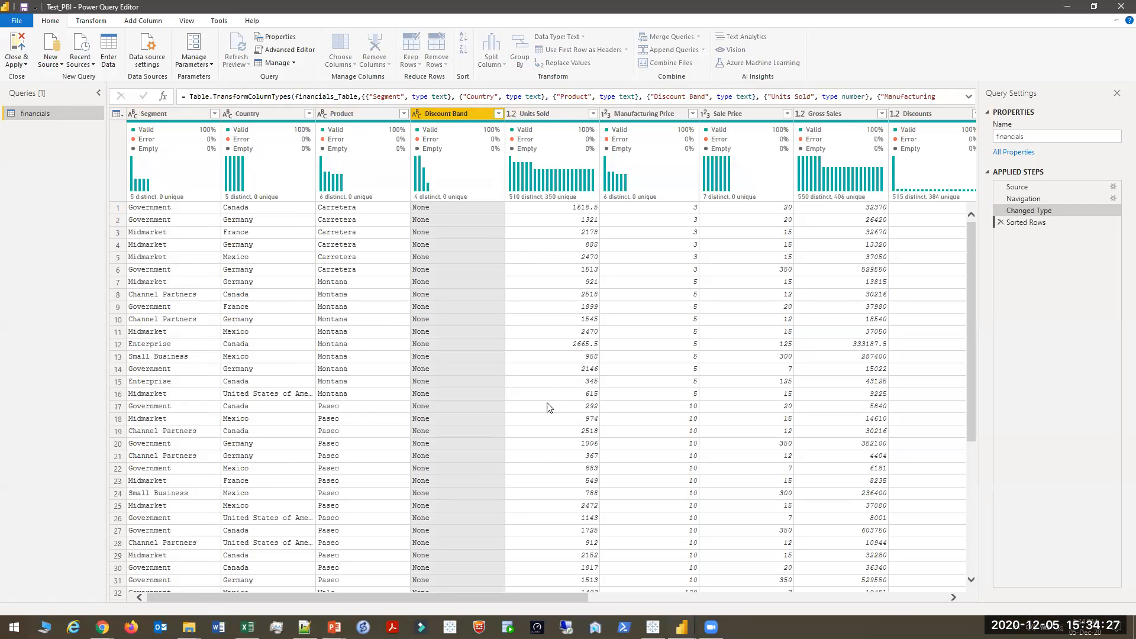
click(1001, 223)
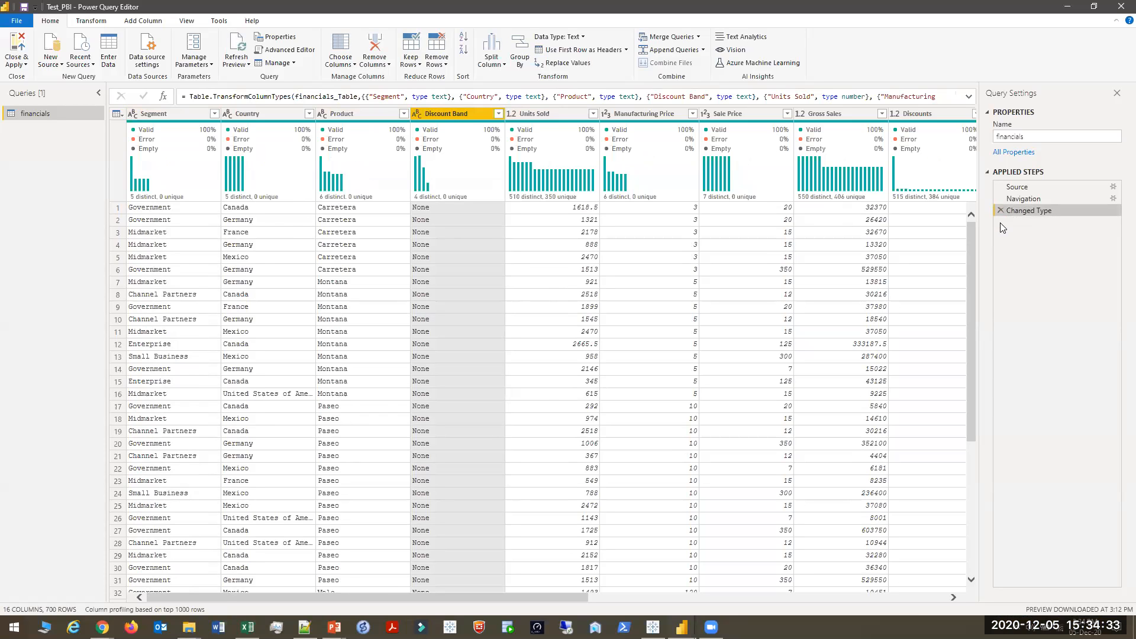
Review the Sort and Table Level – Group By slides in PowerPoint, comparing them with the financials columns in Power Query Editor
key(alt+Tab)
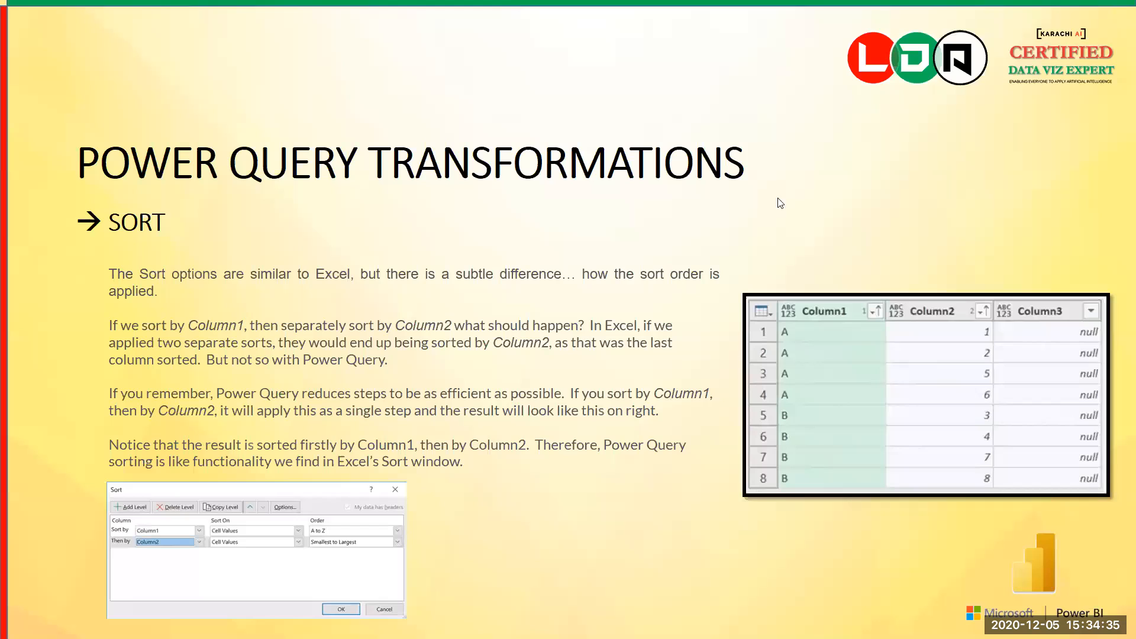
key(Right)
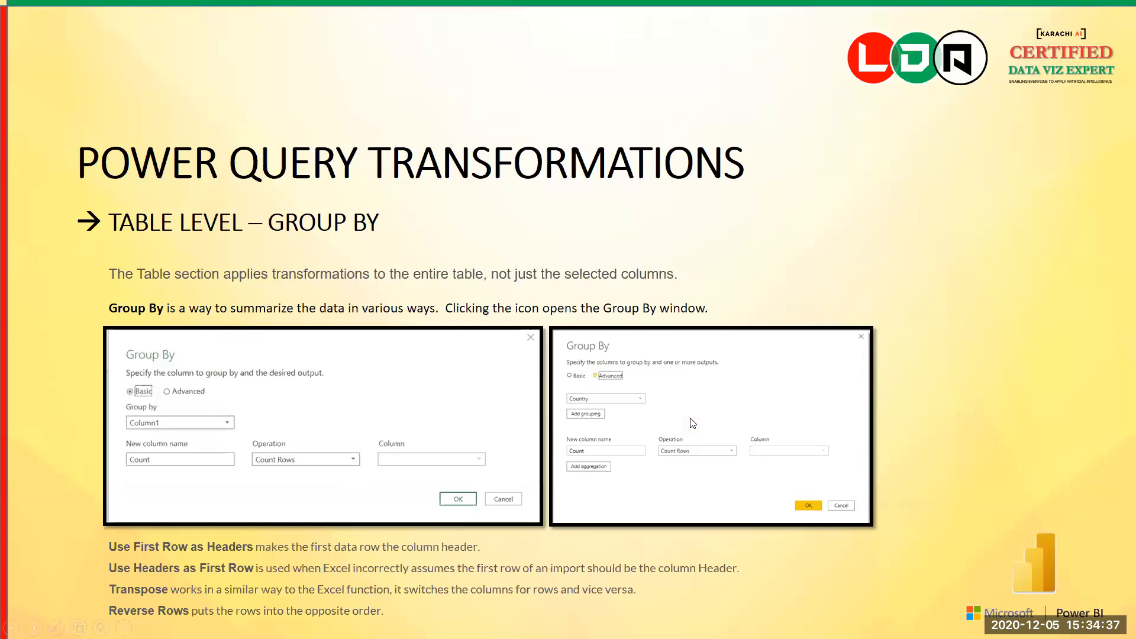
key(alt+Tab)
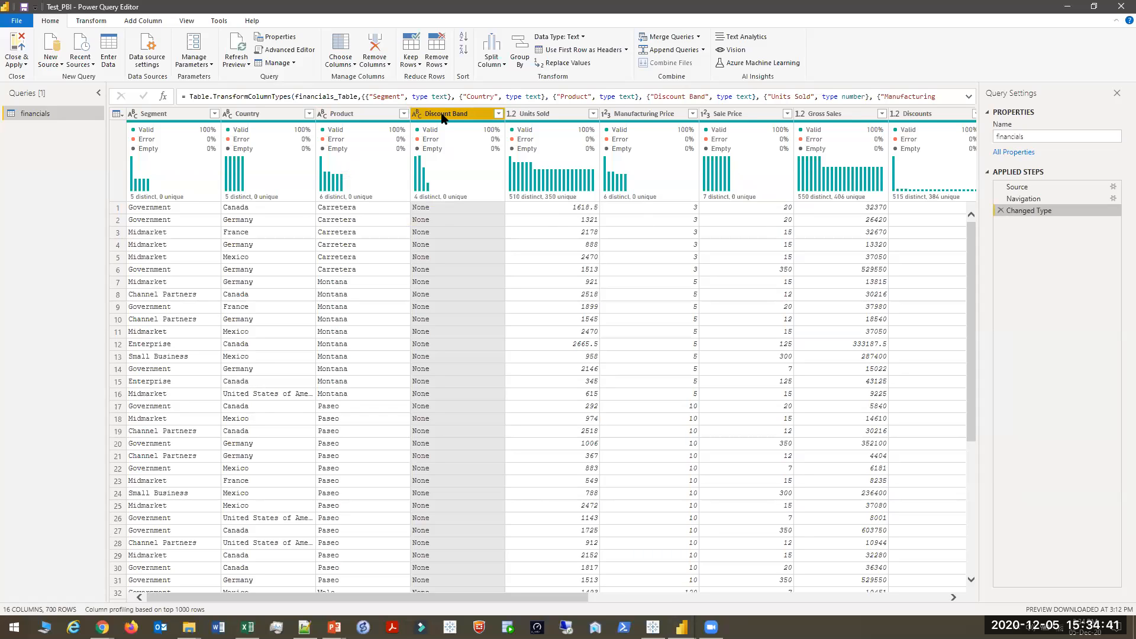
mouse_move(535, 131)
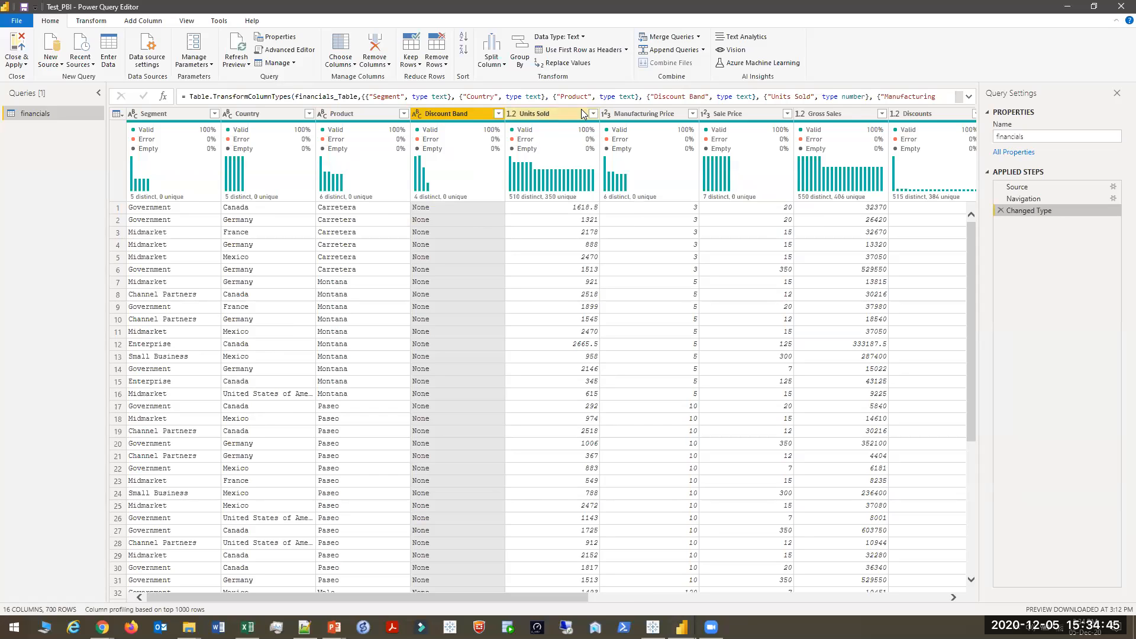
mouse_move(685, 124)
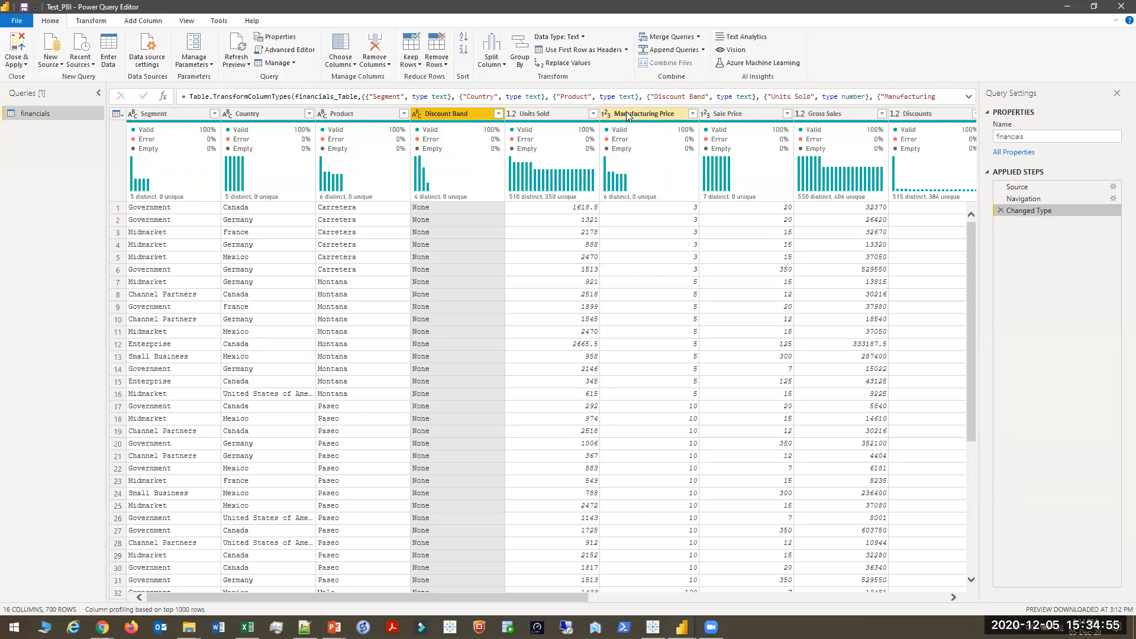
key(alt+Tab)
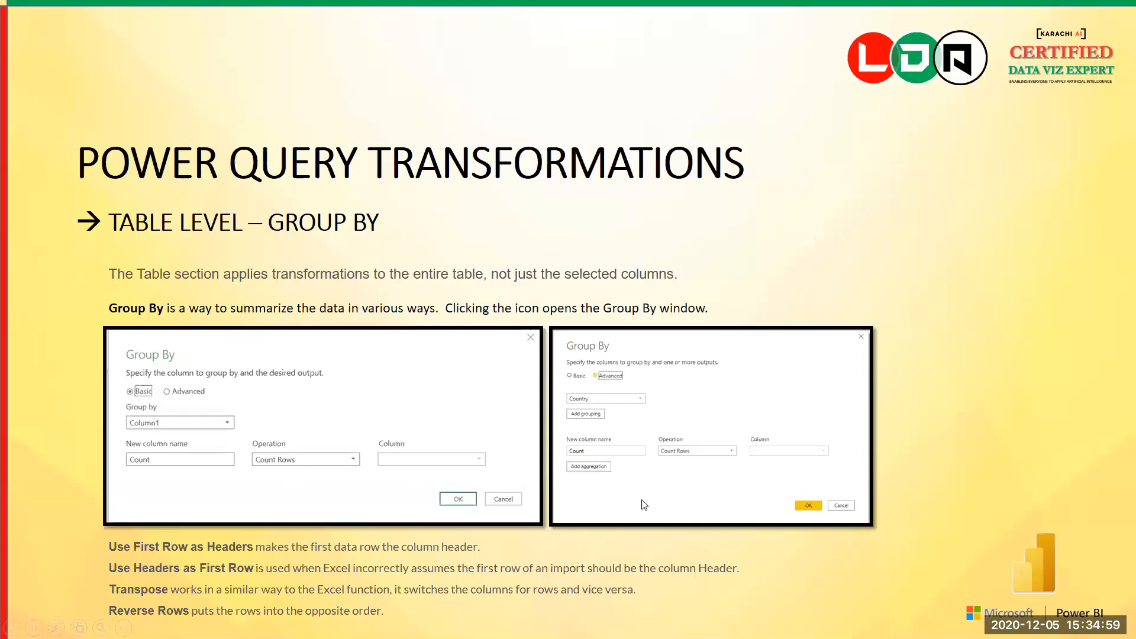
click(566, 443)
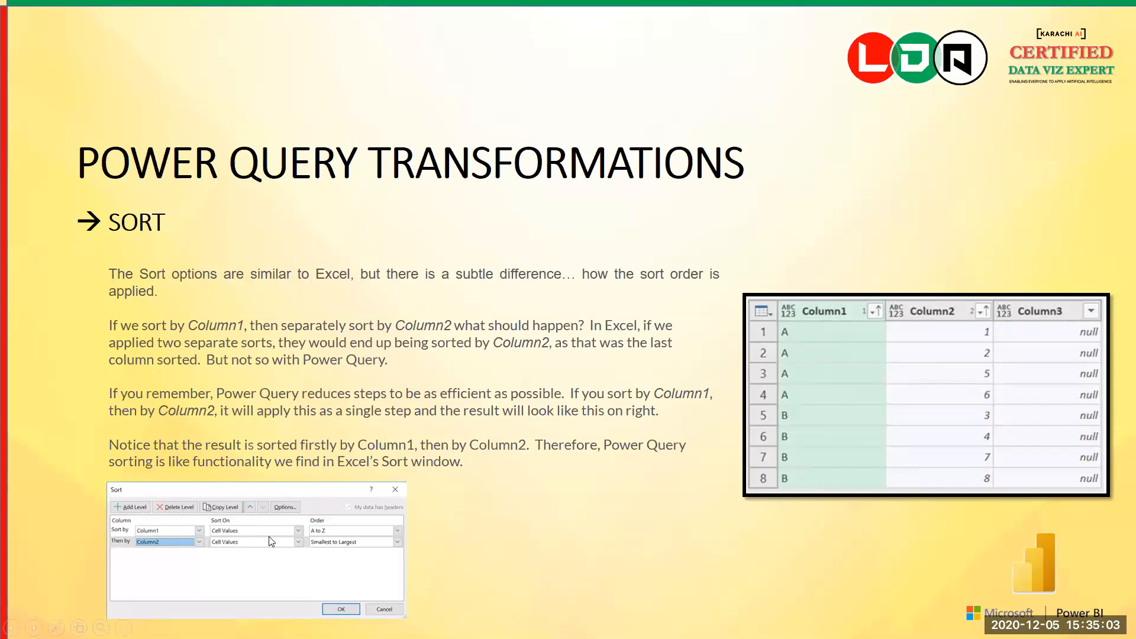
key(alt+Tab)
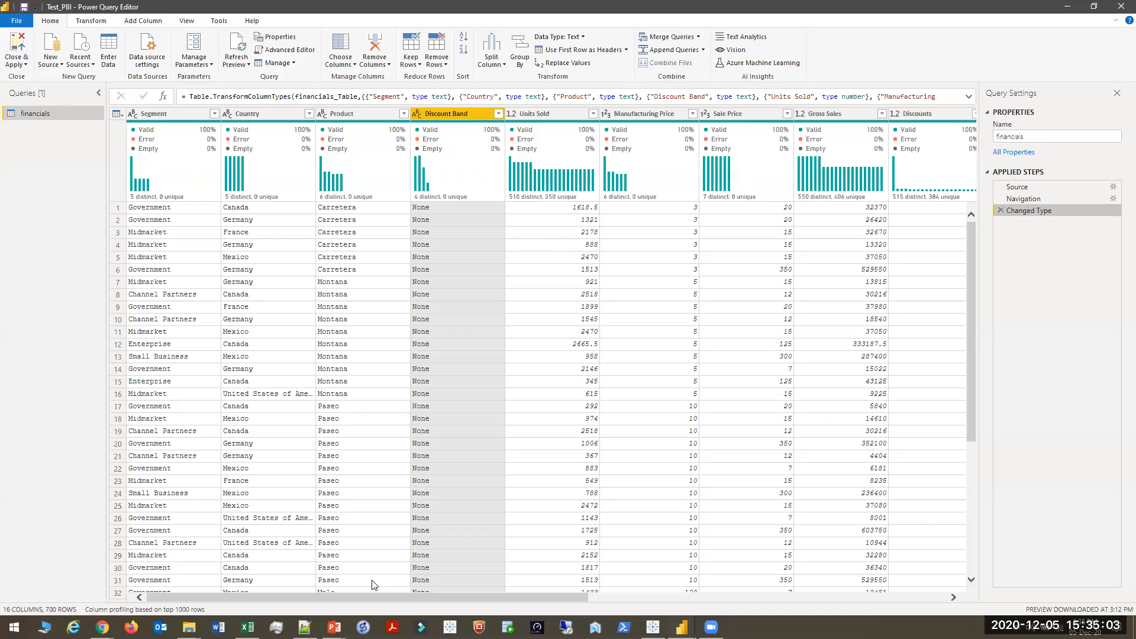
Sort the financials table by Discount Band descending, with Units Sold descending as the second sort level
click(499, 113)
click(340, 145)
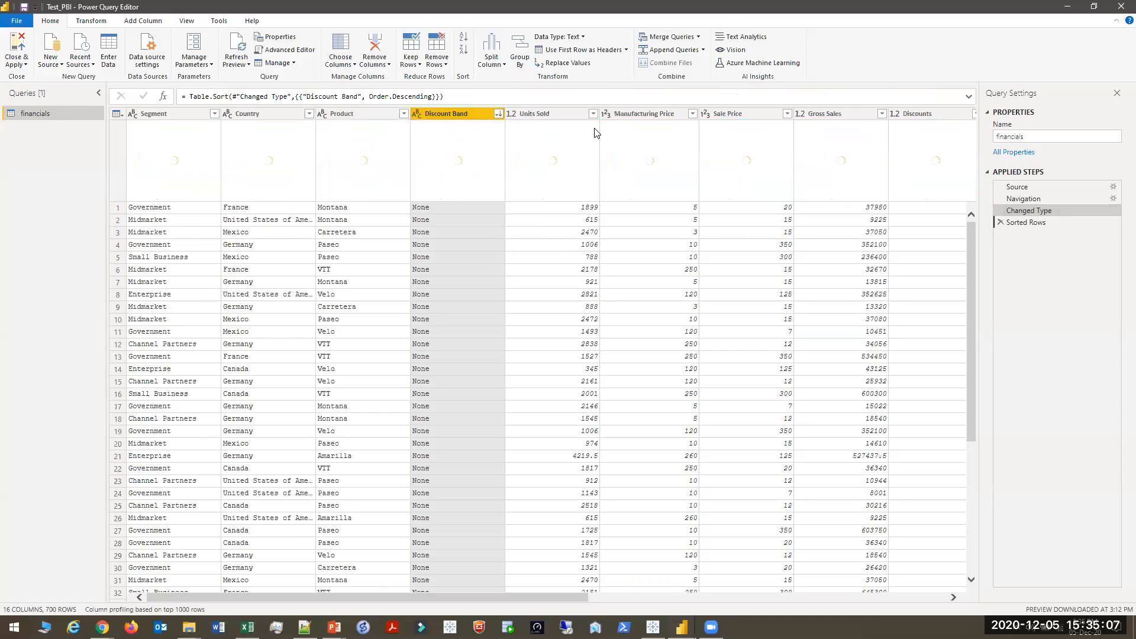
click(593, 114)
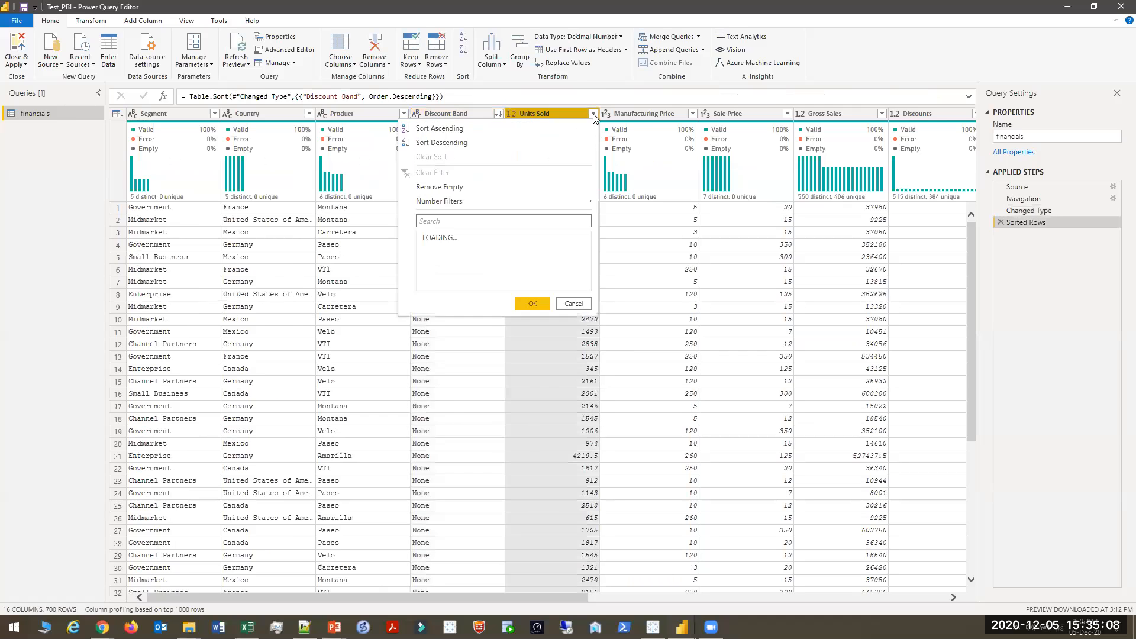
click(517, 146)
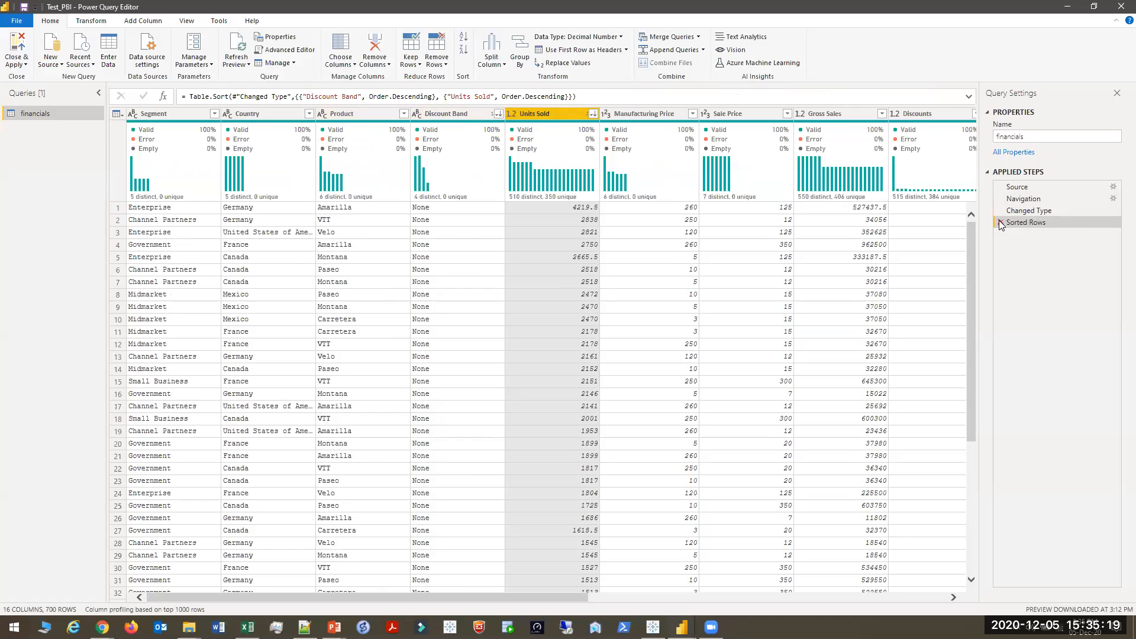
Advance the PowerPoint slide show to the Table Level – Group By slide, and return to the Power Query Editor
key(alt+Tab)
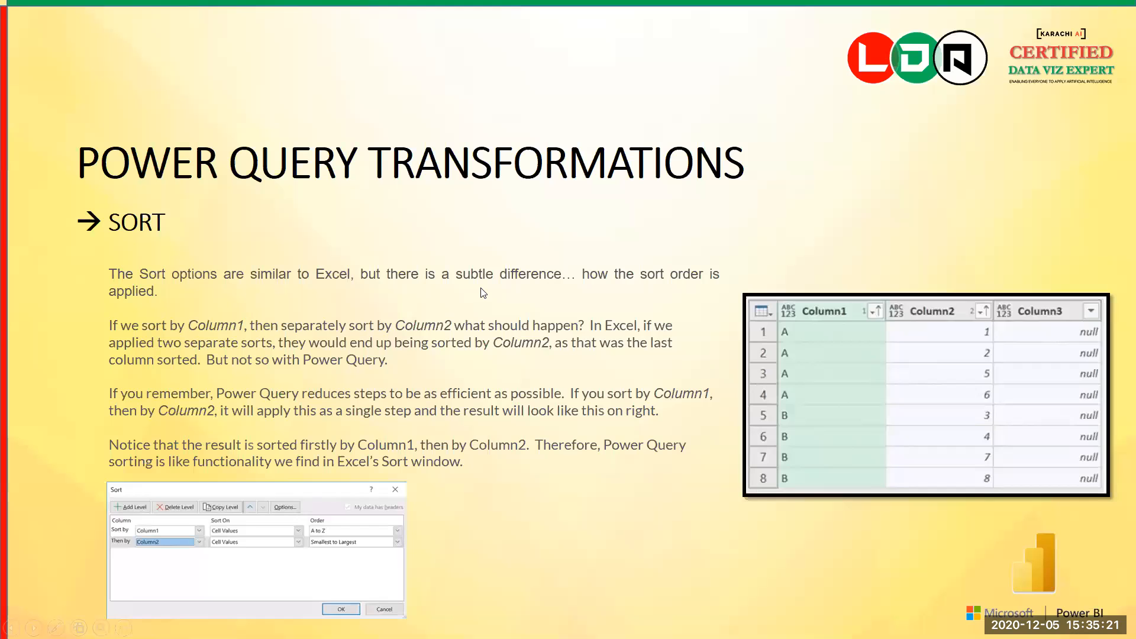
key(Right)
key(Right)
key(Left)
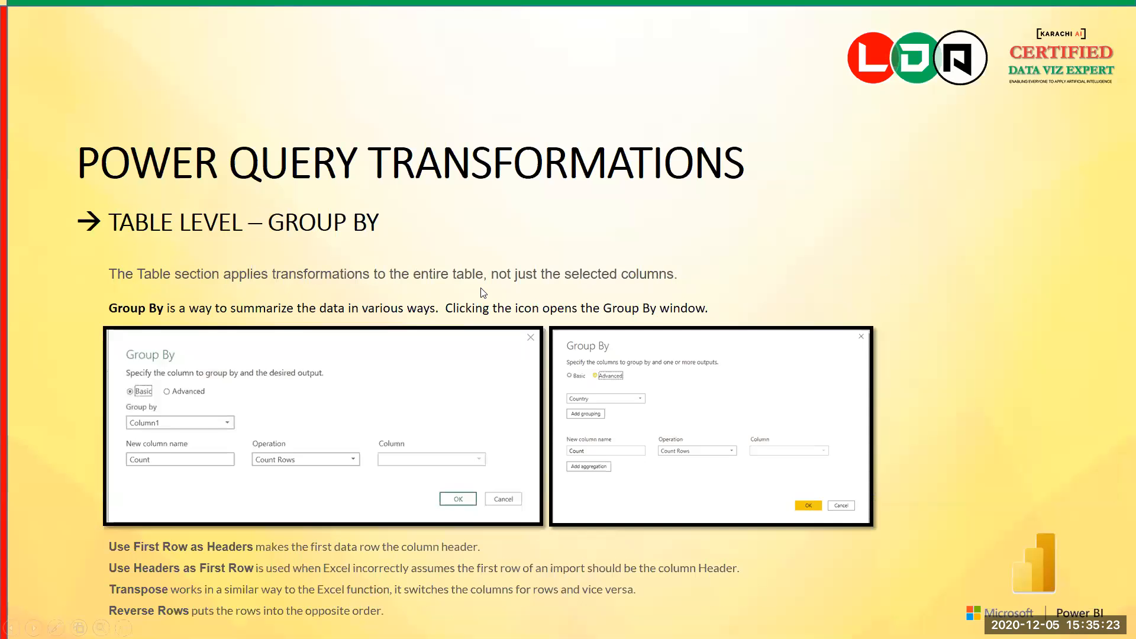
key(alt+Tab)
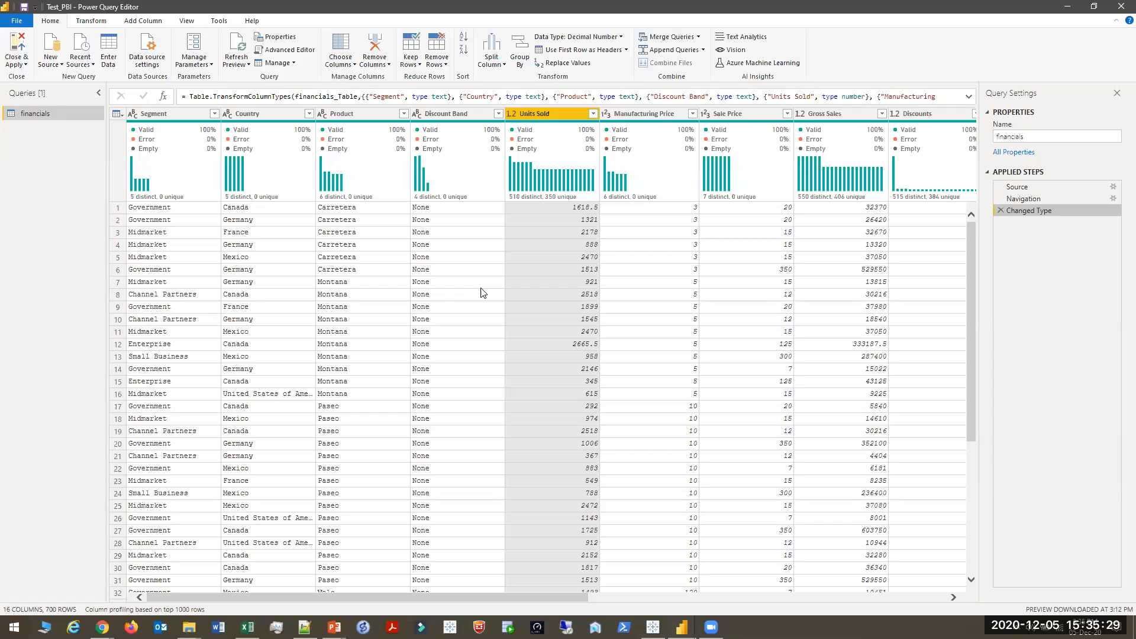
Duplicate the financials query
right_click(54, 112)
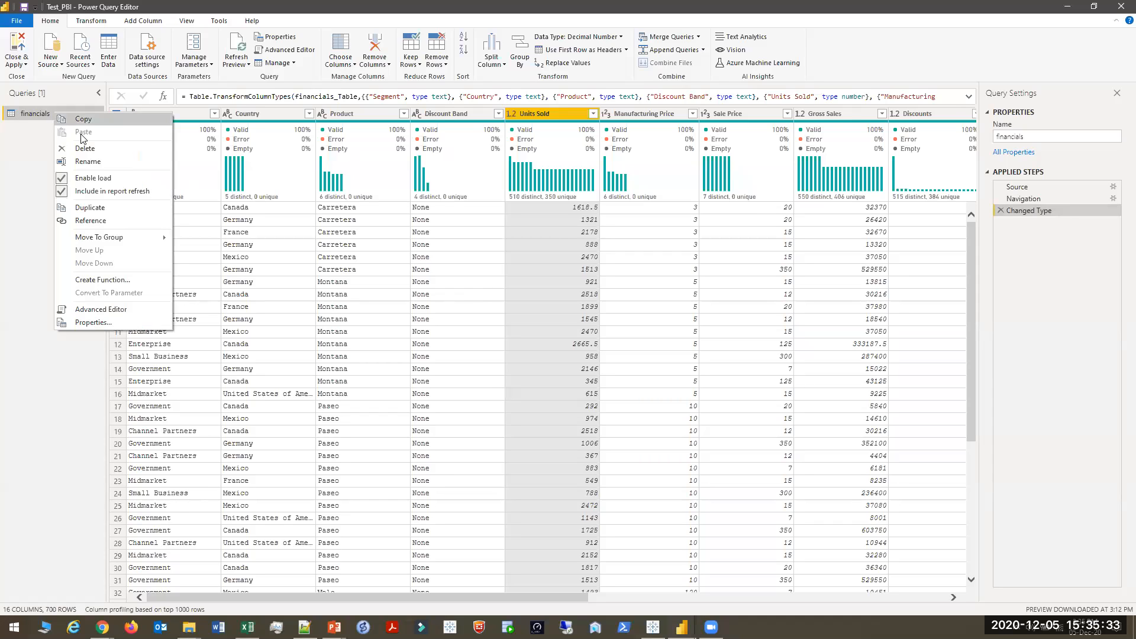
click(119, 207)
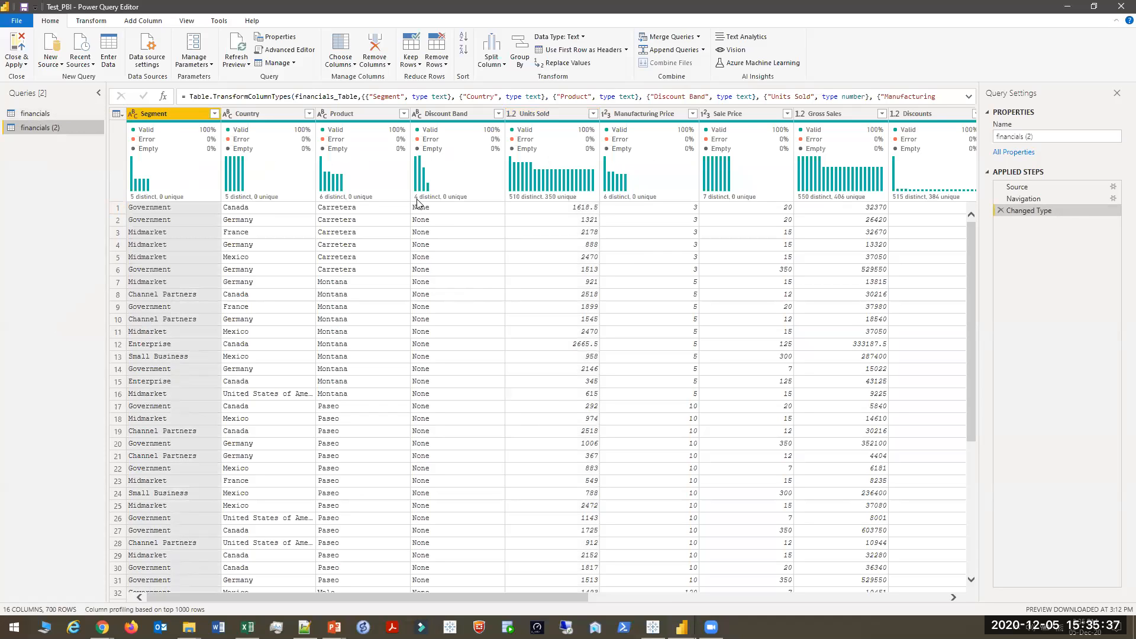
Group the duplicated financials query by Year, adding a column named Sales with the sum of Sales
click(91, 21)
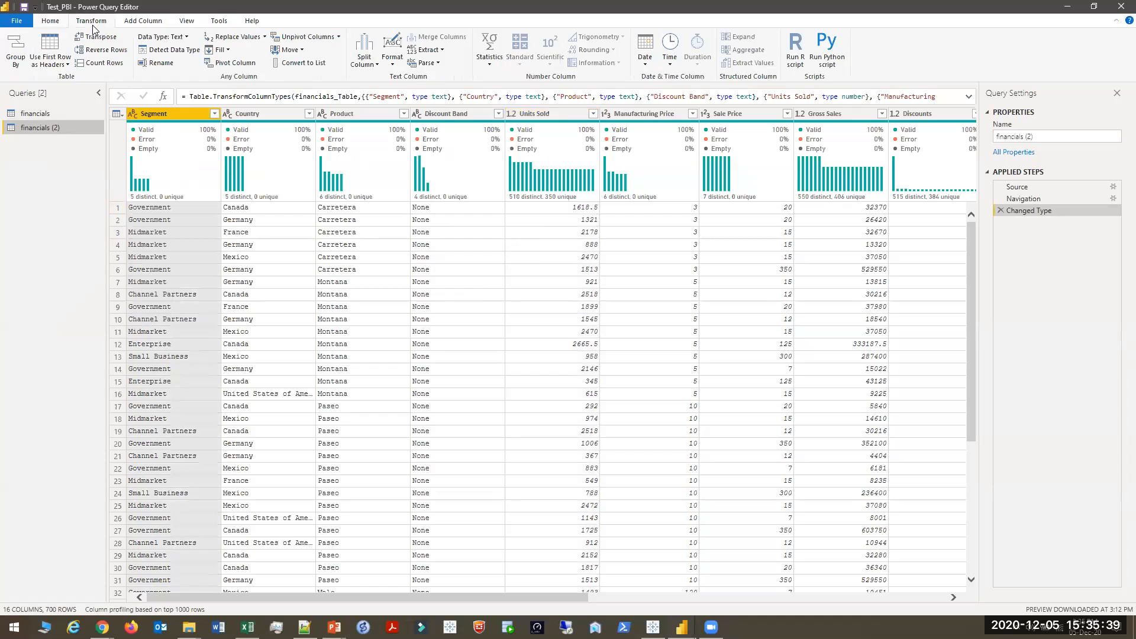
click(16, 48)
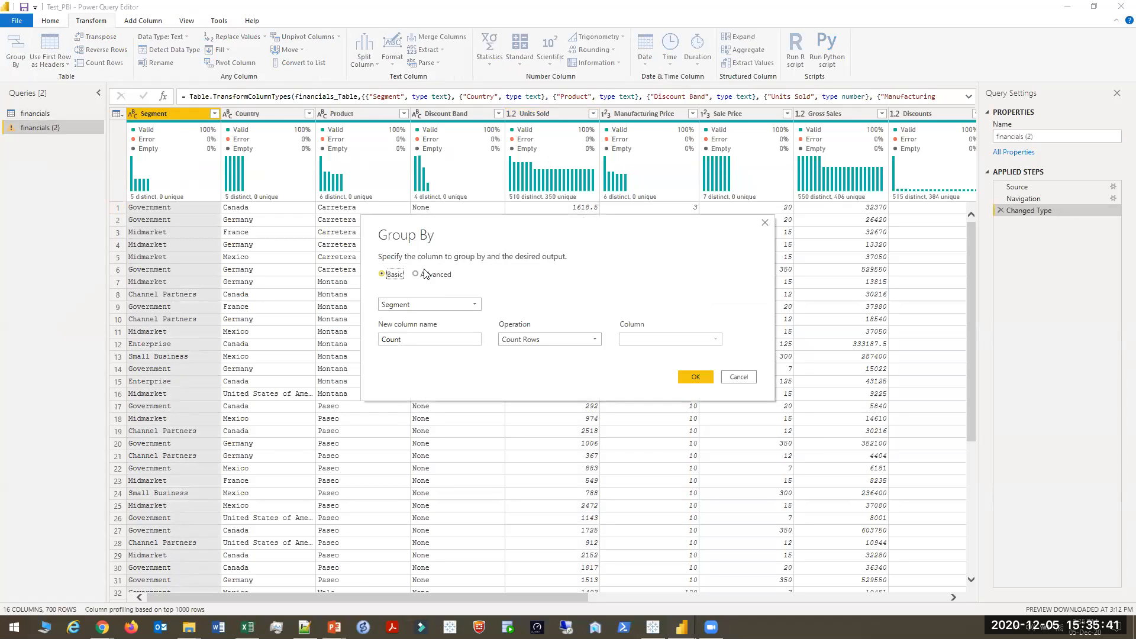
click(454, 308)
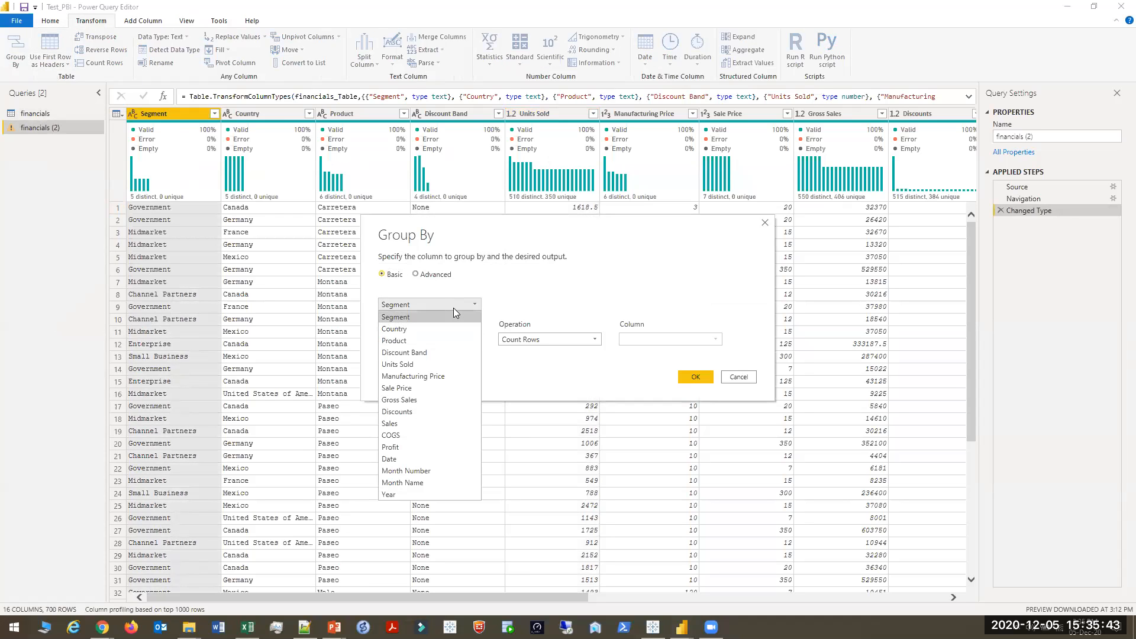
click(421, 494)
click(435, 338)
double_click(434, 339)
text(Sales)
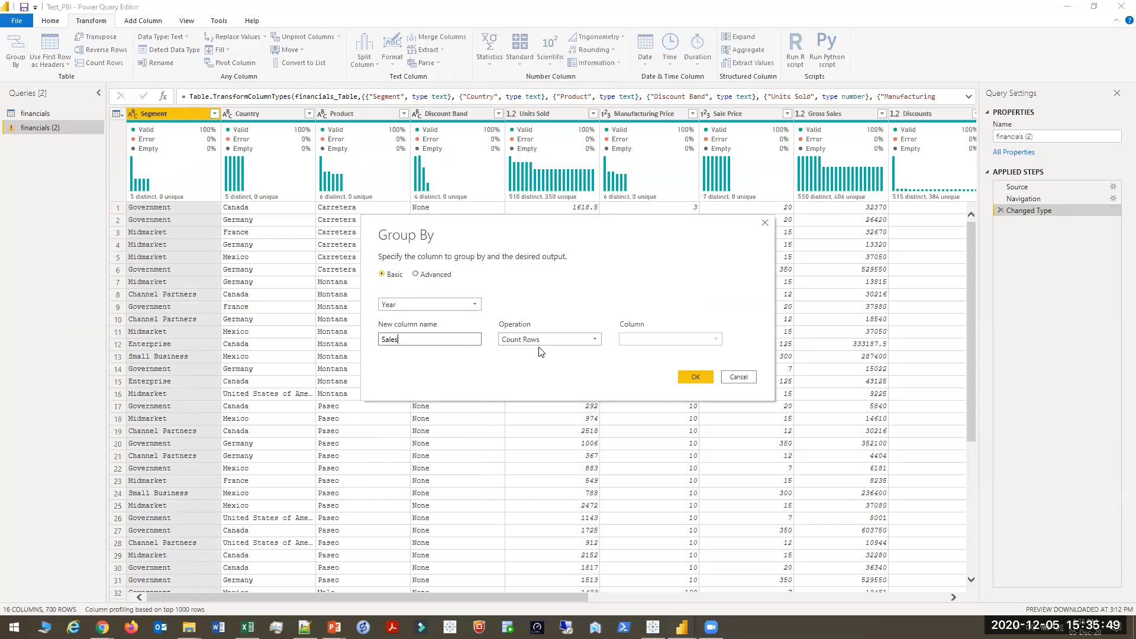
click(559, 340)
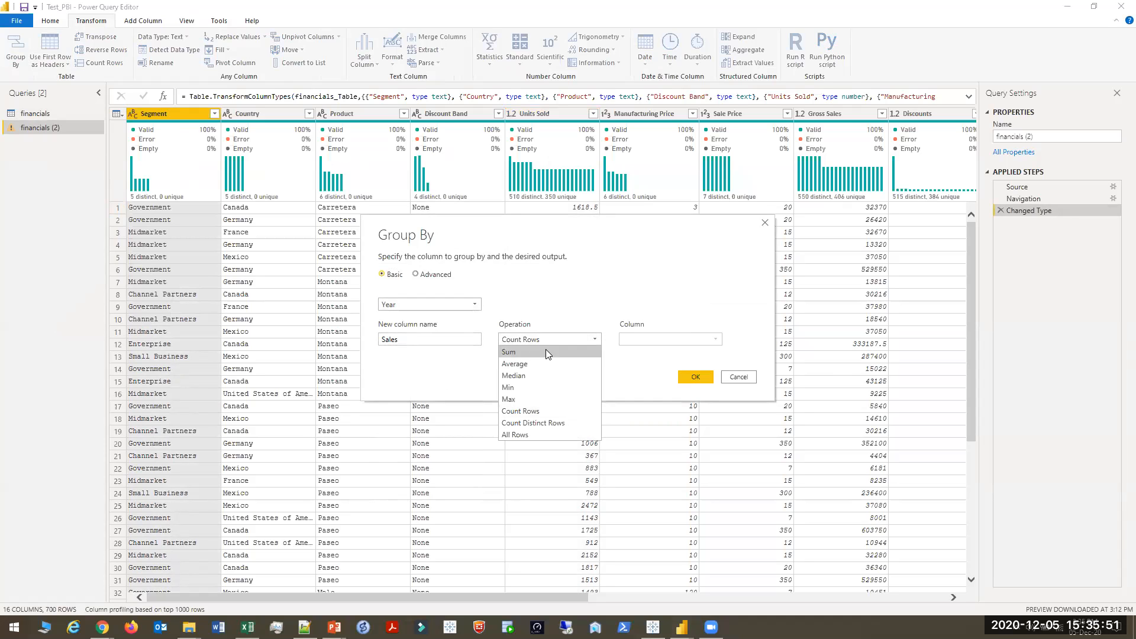
click(546, 350)
click(667, 338)
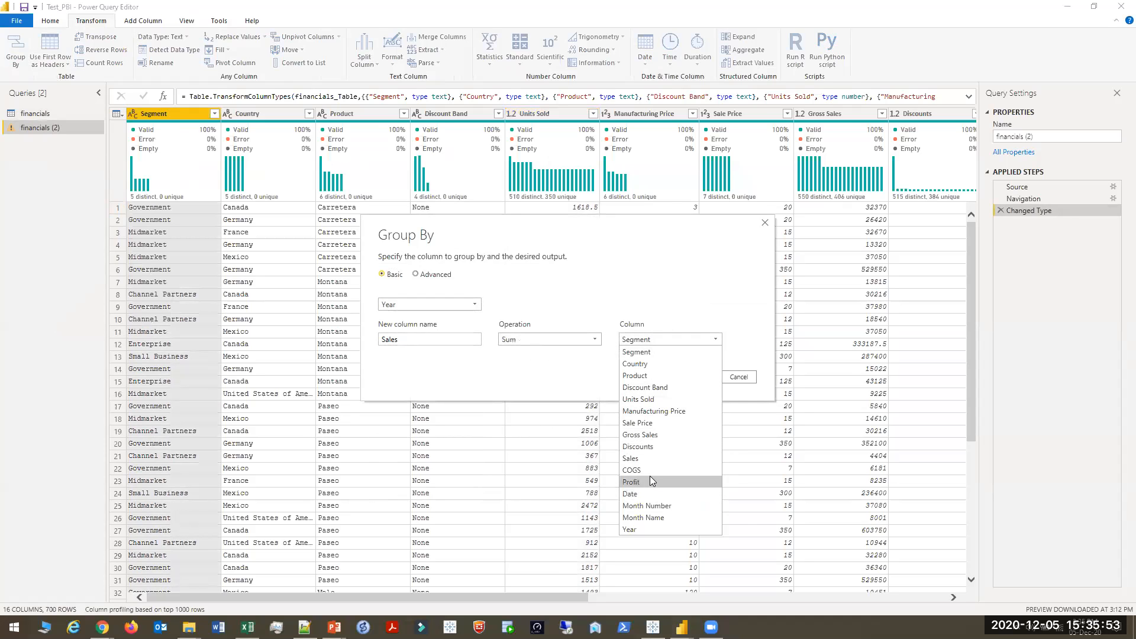
click(650, 458)
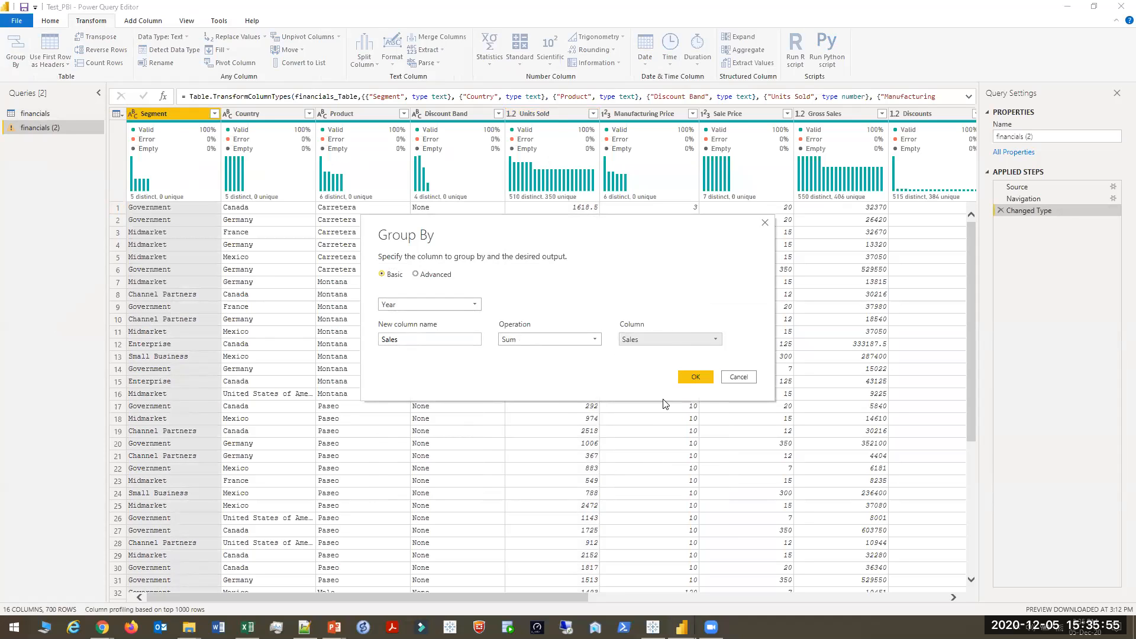
click(700, 375)
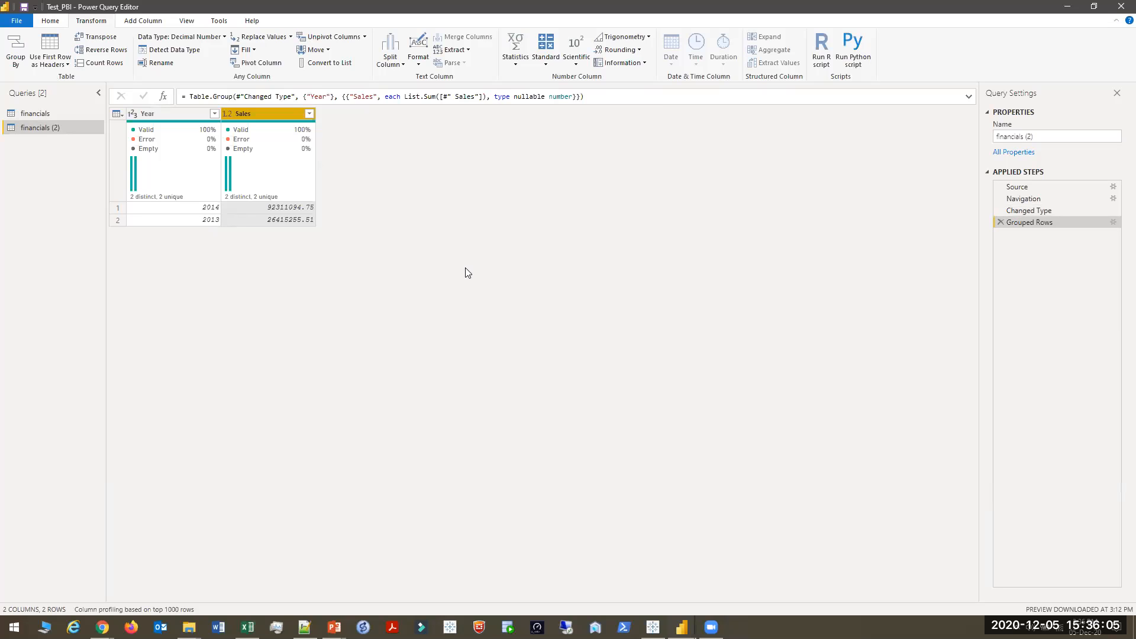
Review the Group By slide in PowerPoint, return to the Power Query Editor, and remove the Grouped Rows step from financials (2)
key(alt+Tab)
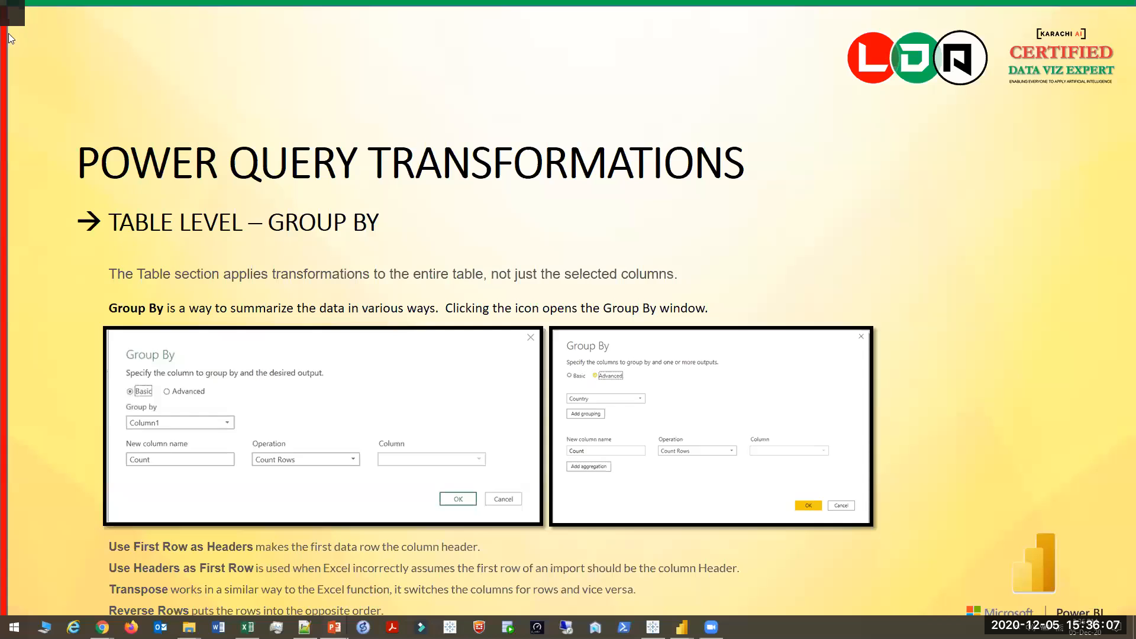
key(alt+Tab)
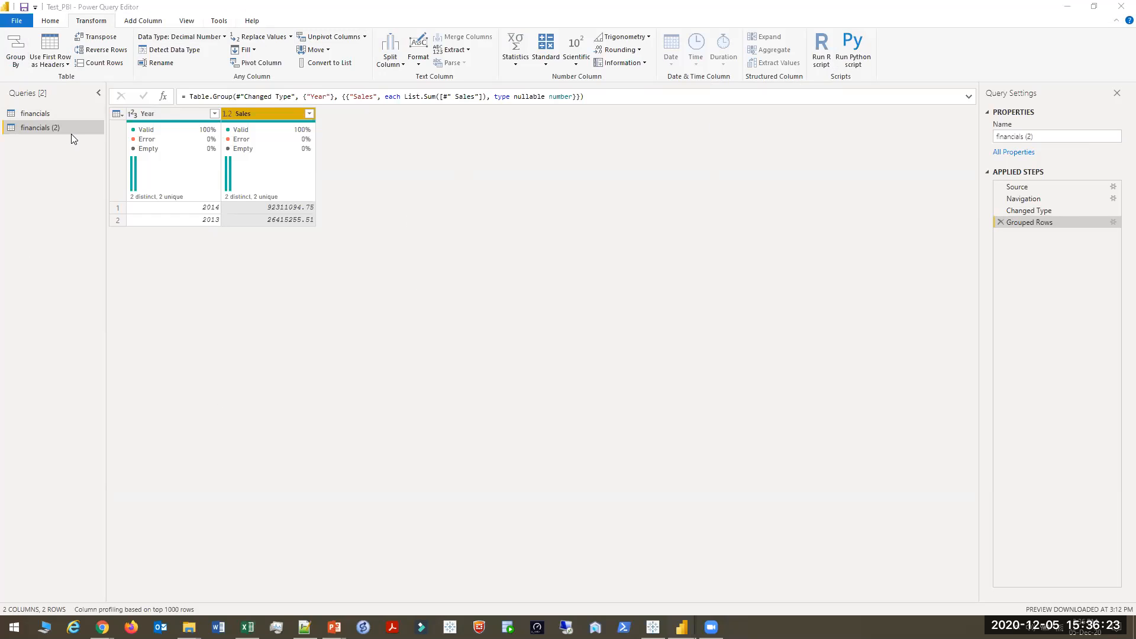
click(1006, 222)
click(1002, 222)
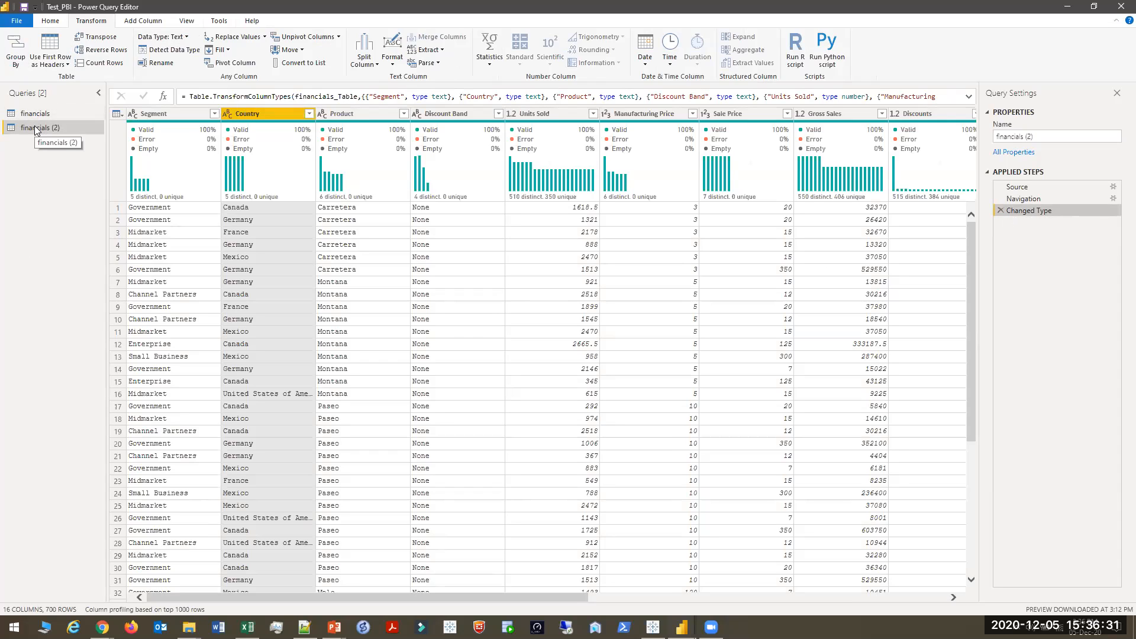
Group financials (2) by Segment, adding a column named Total Sales with the sum of Sales
click(15, 50)
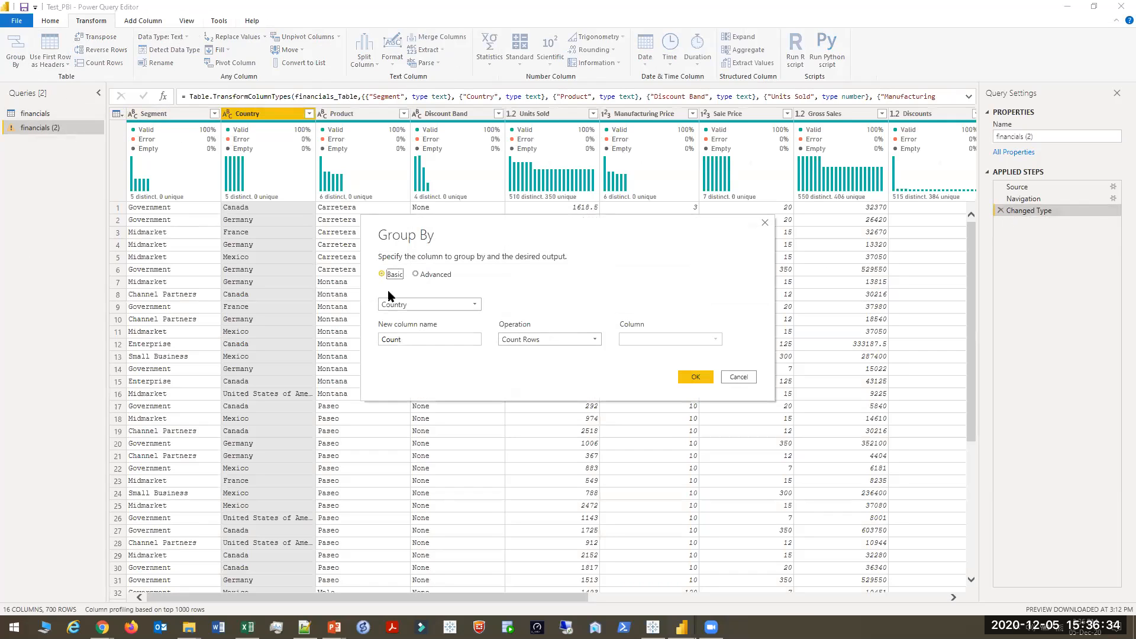
click(435, 305)
click(409, 497)
click(452, 306)
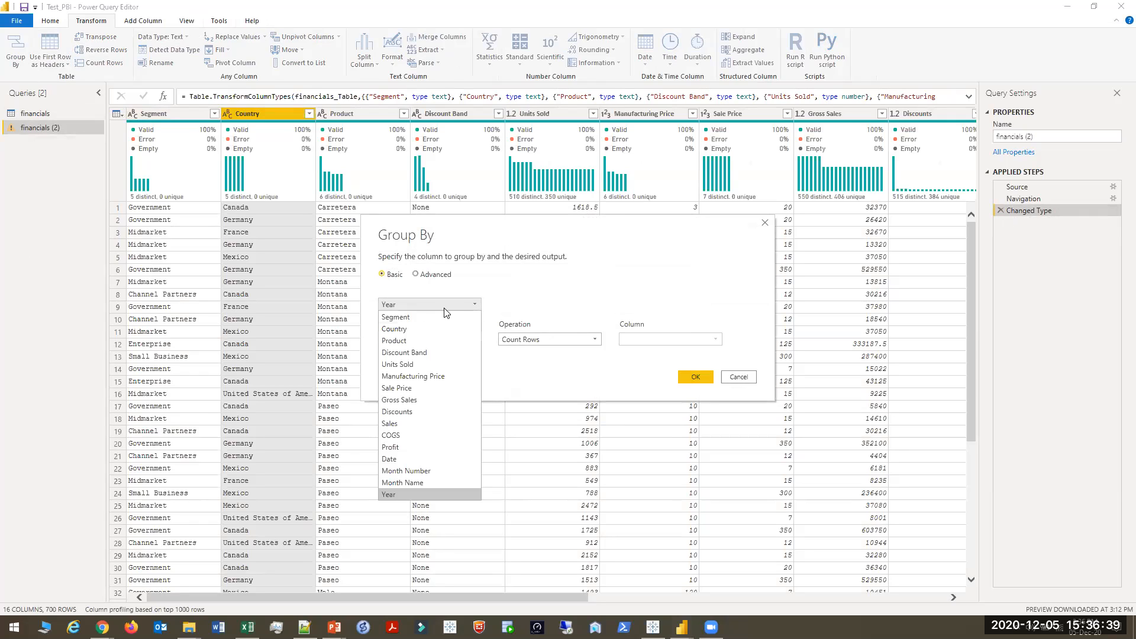
click(436, 311)
double_click(443, 340)
text(Sales)
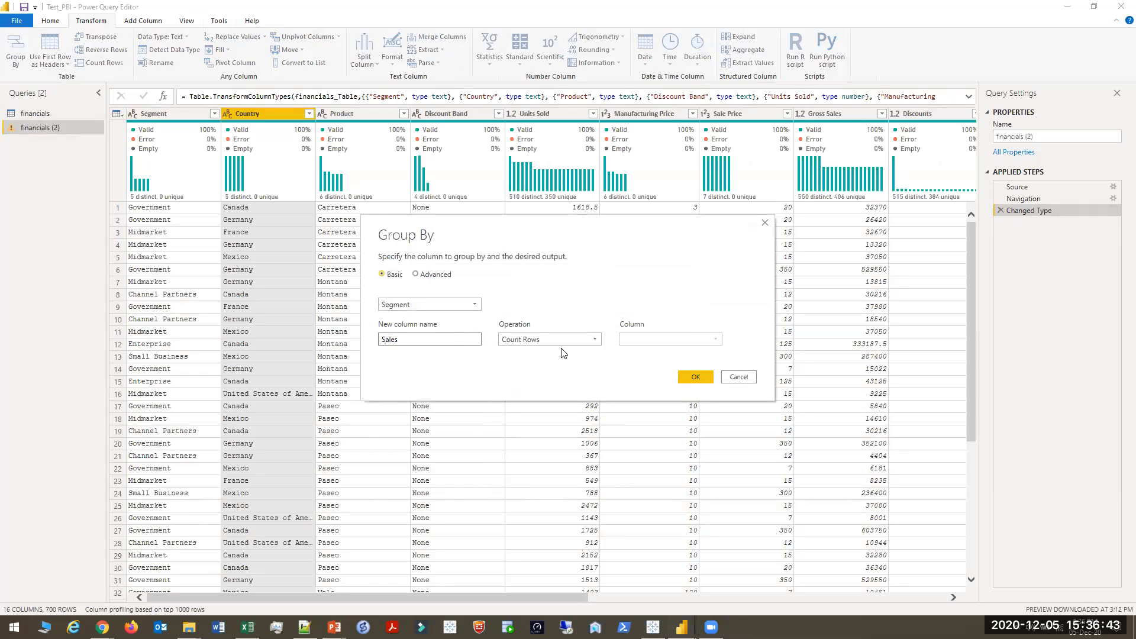
text(Total)
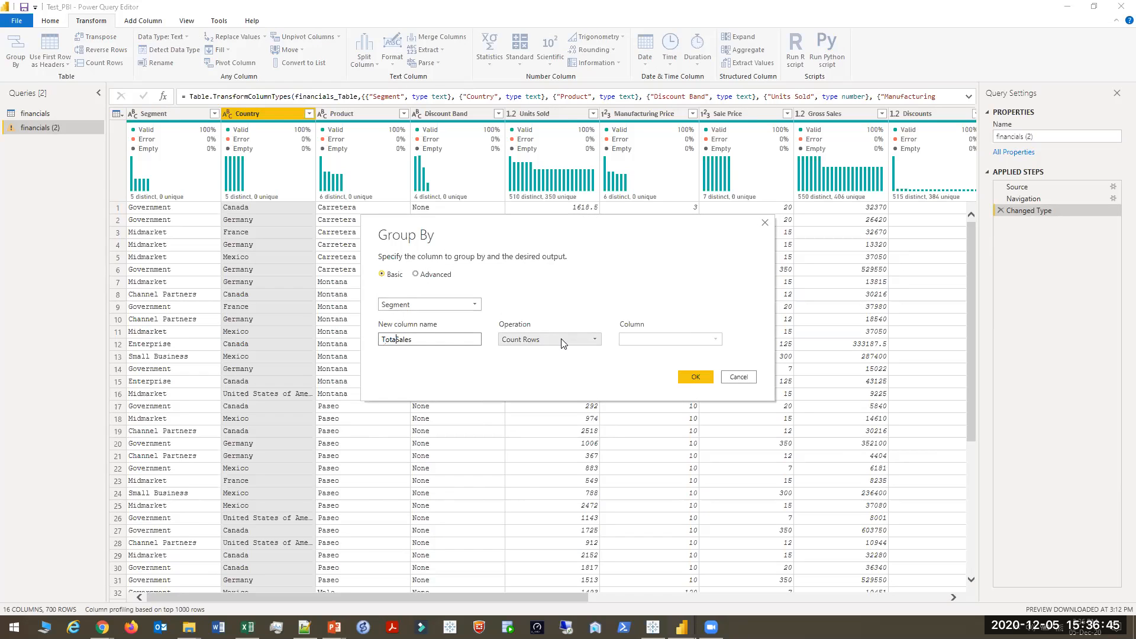
click(561, 341)
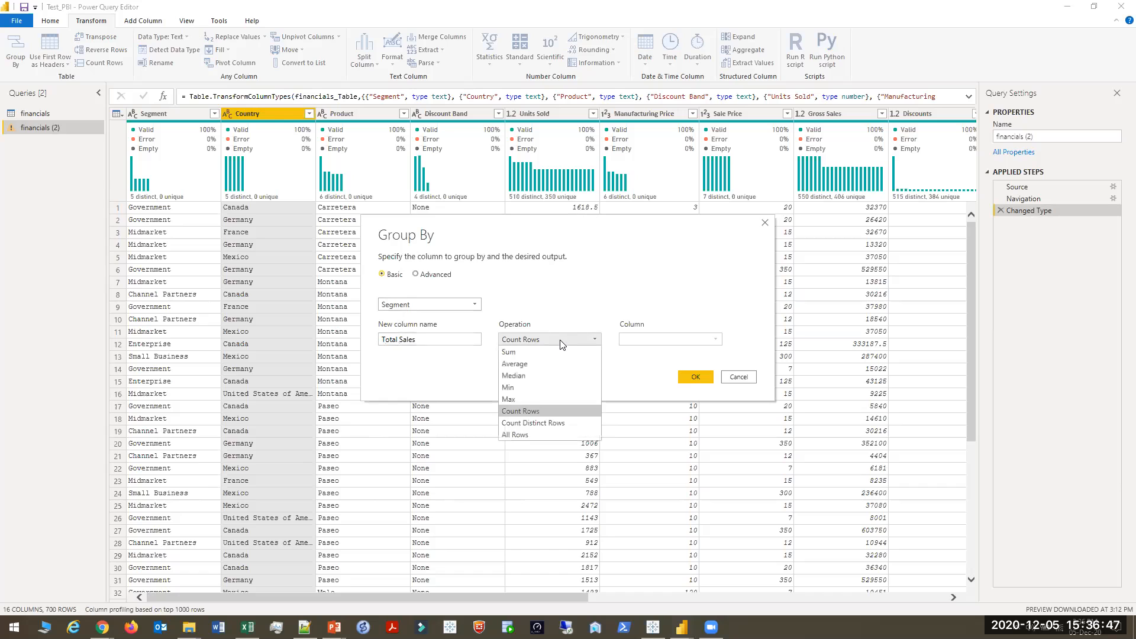
click(544, 351)
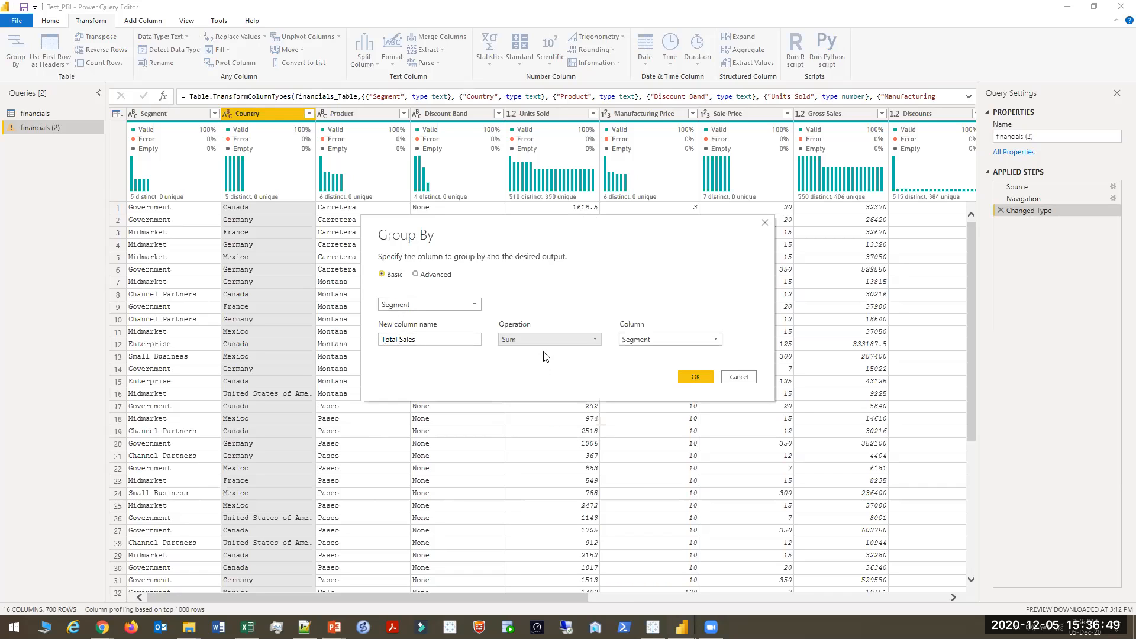
click(649, 339)
click(647, 458)
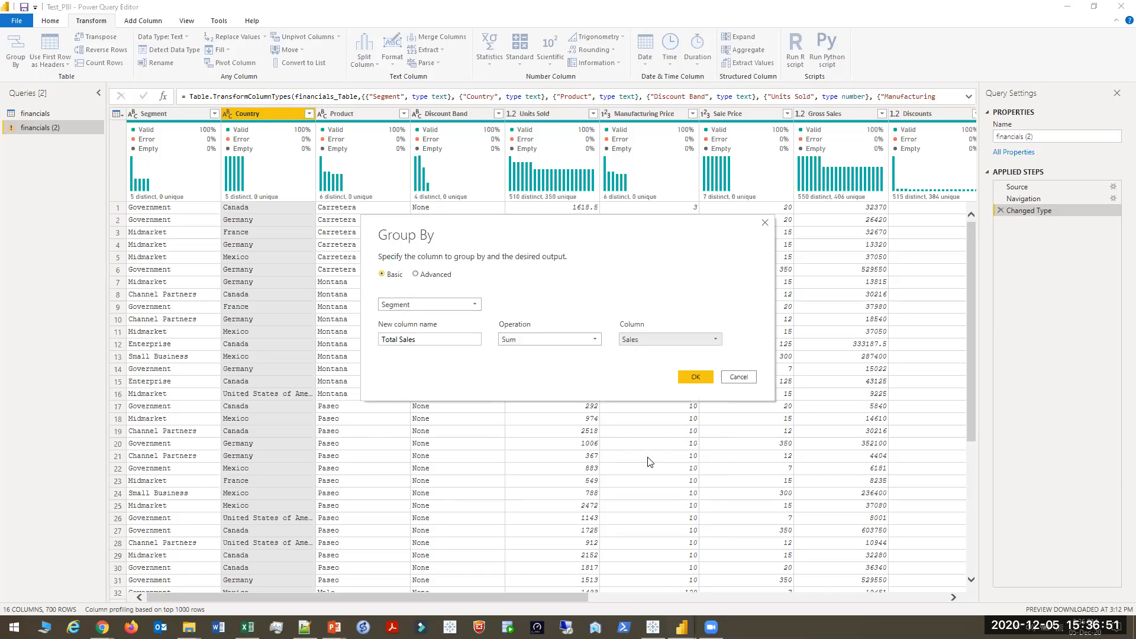
click(683, 376)
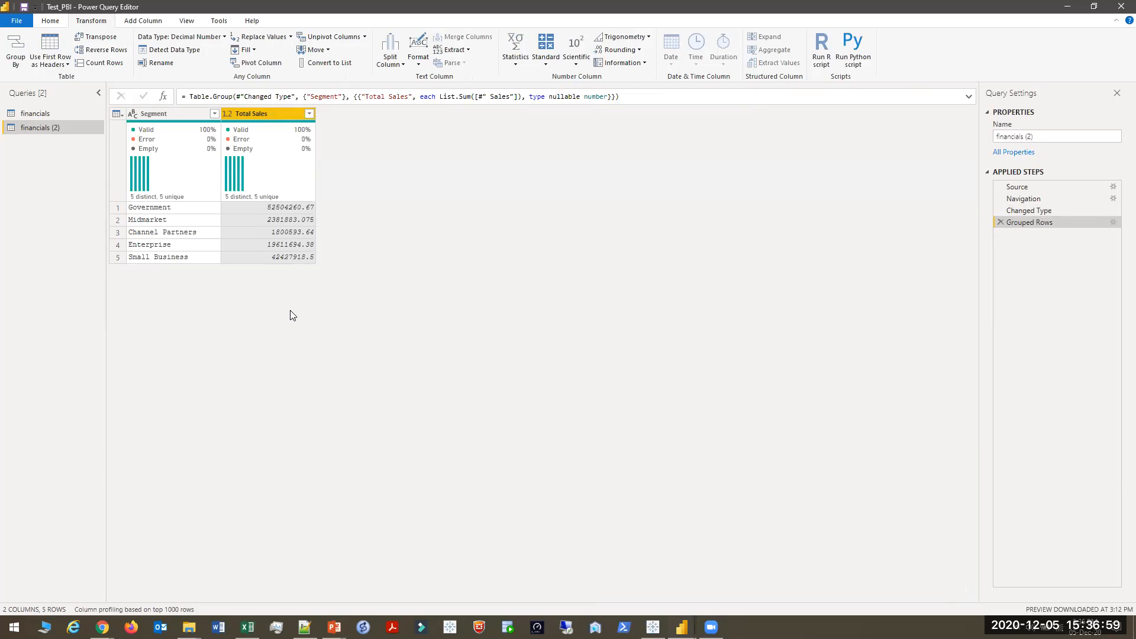
Examine the full Table.Group formula behind the Segment grouping
click(642, 93)
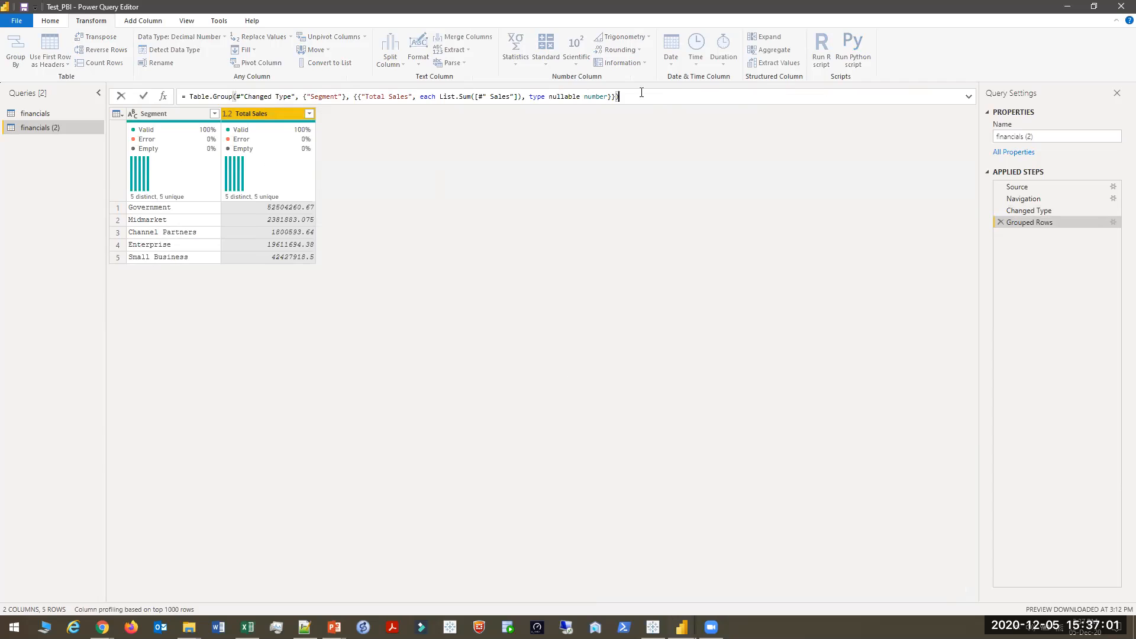
triple_click(185, 98)
click(186, 99)
triple_click(184, 97)
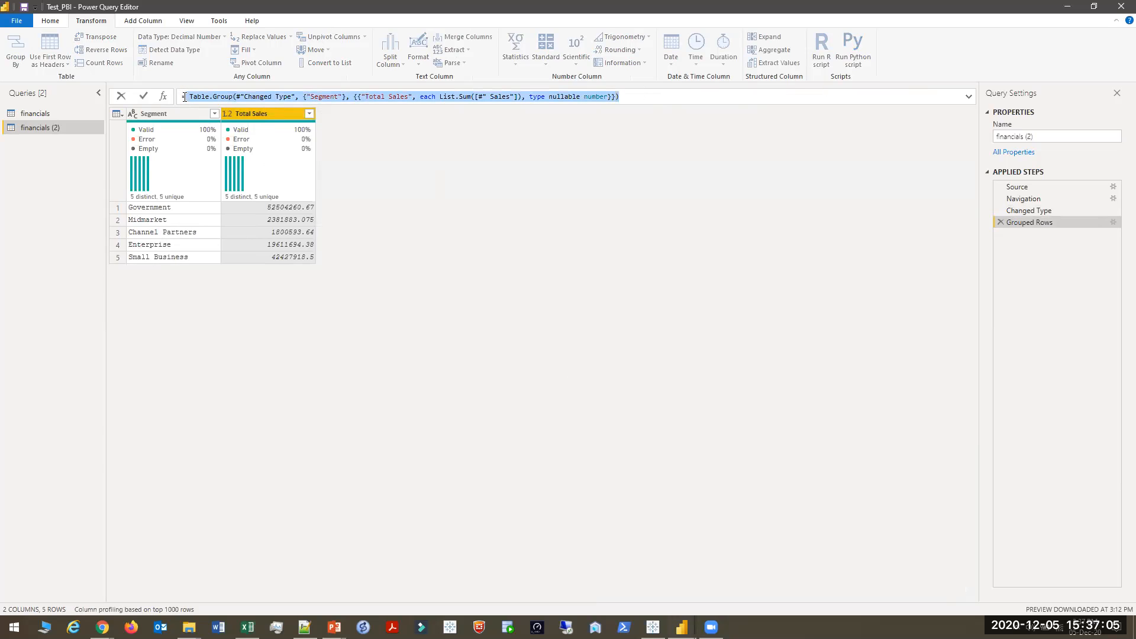
click(586, 237)
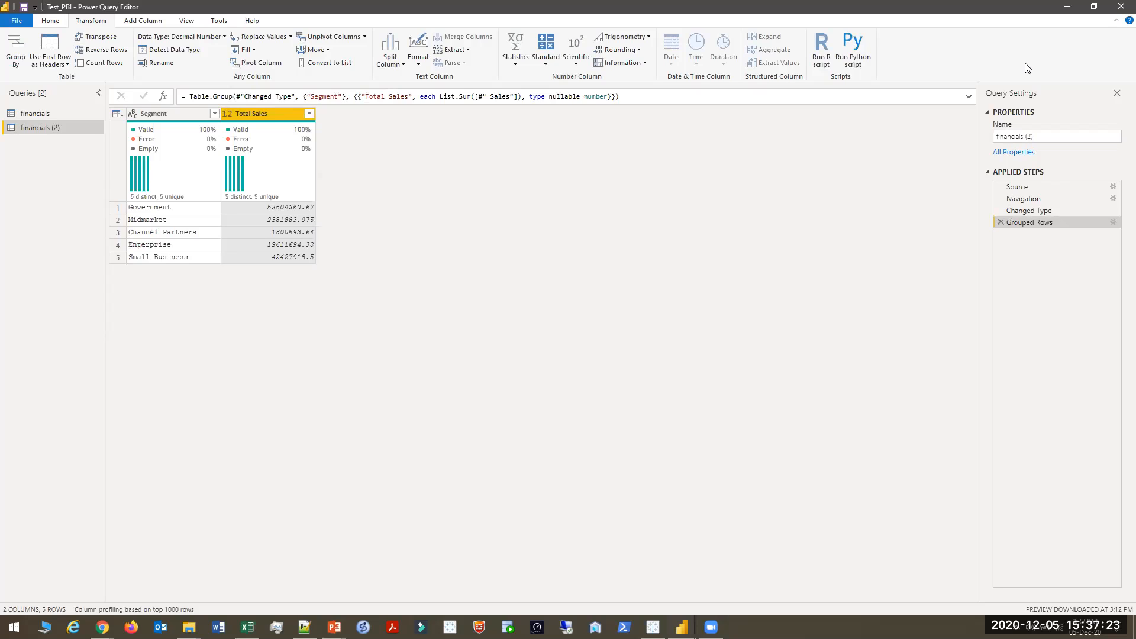
Delete the financials (2) query and display the original financials query
right_click(90, 126)
click(129, 162)
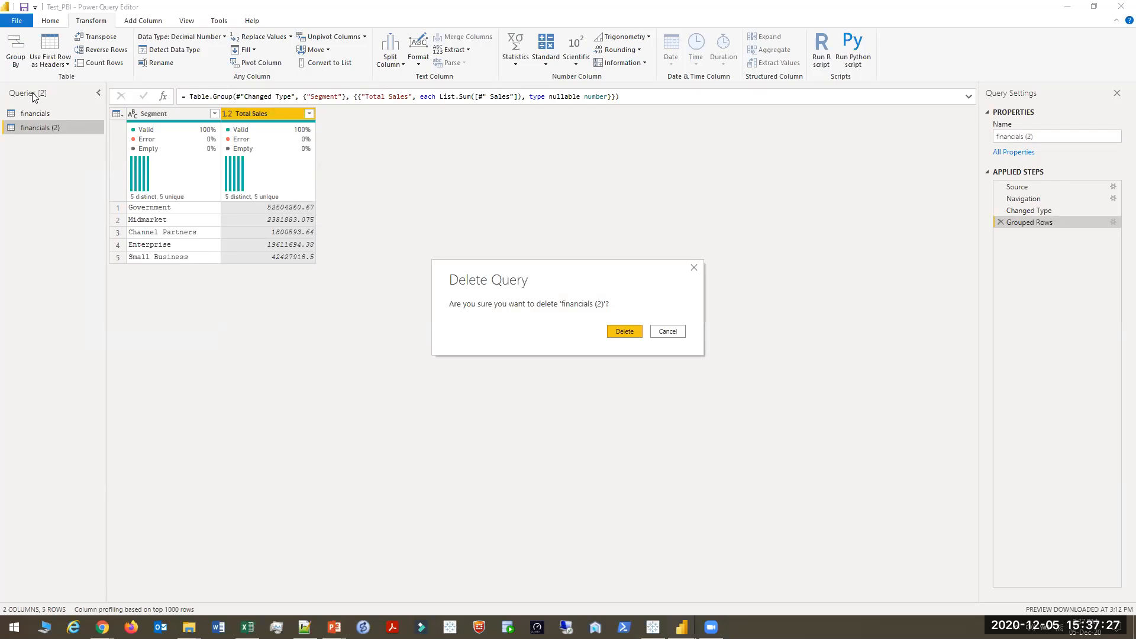
click(610, 332)
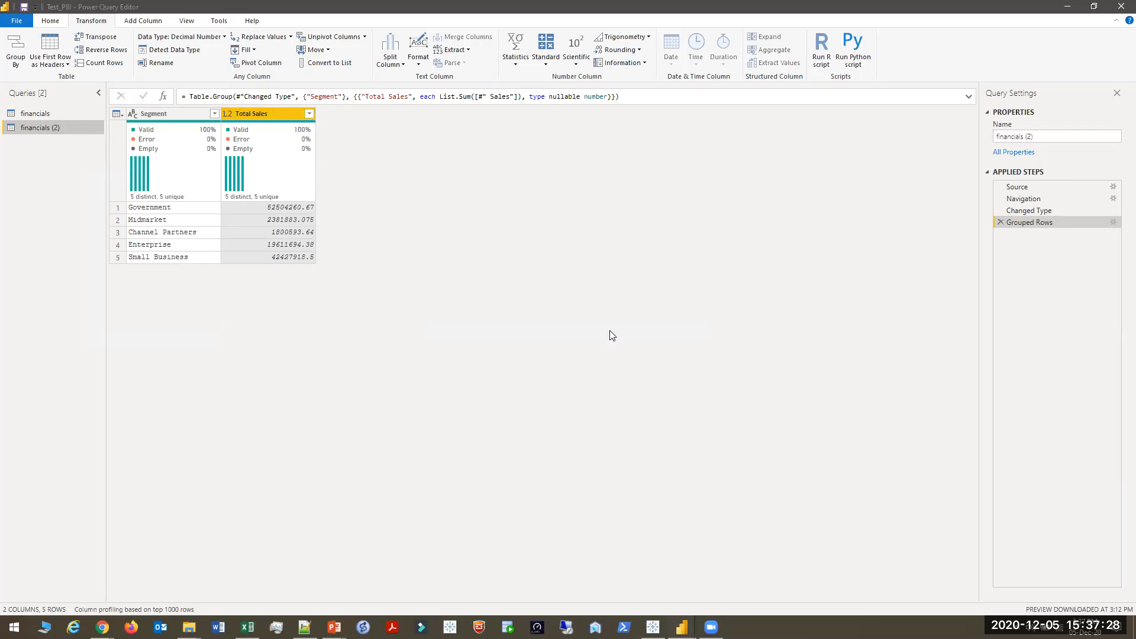
click(54, 111)
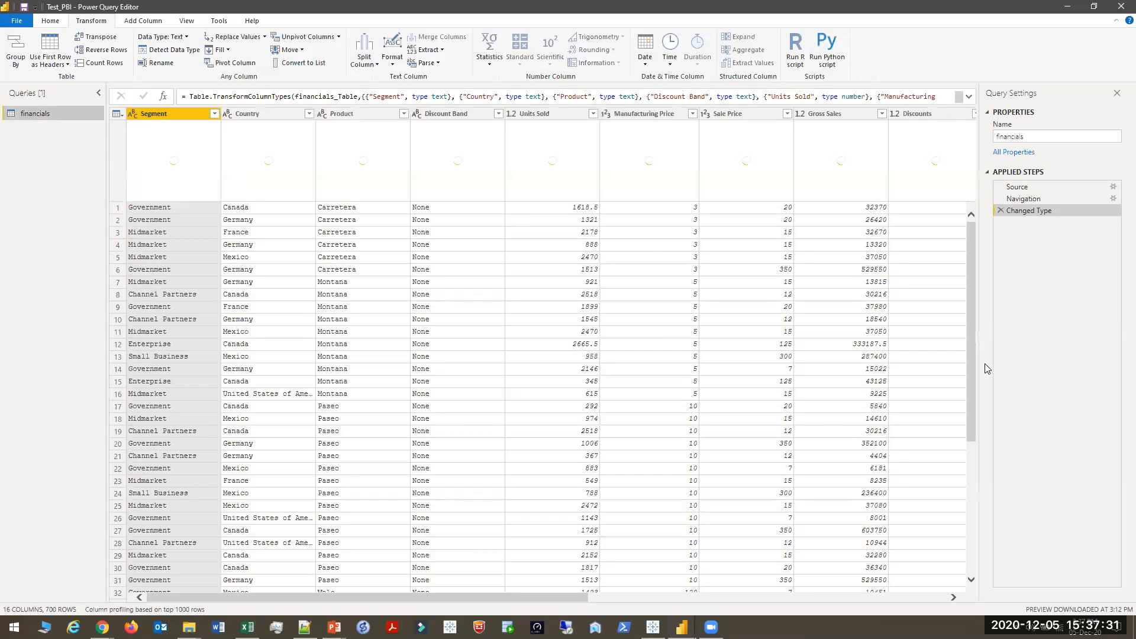
Review the Table Level – Group By slide in PowerPoint, and return to the Power Query Editor
key(alt+Tab)
key(Tab)
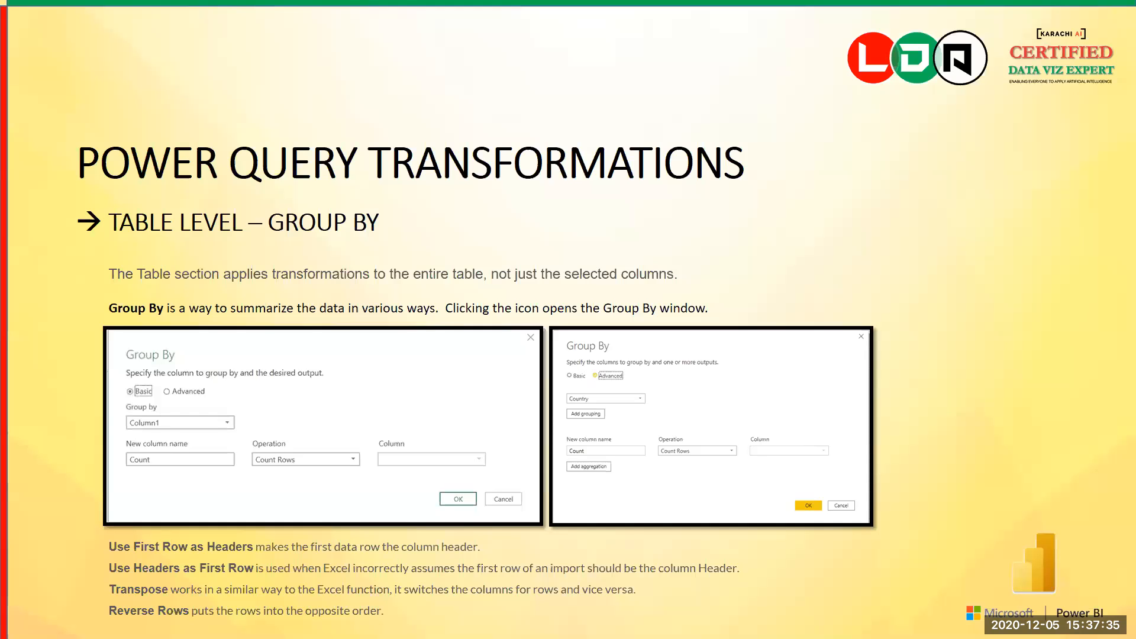
key(alt+Tab)
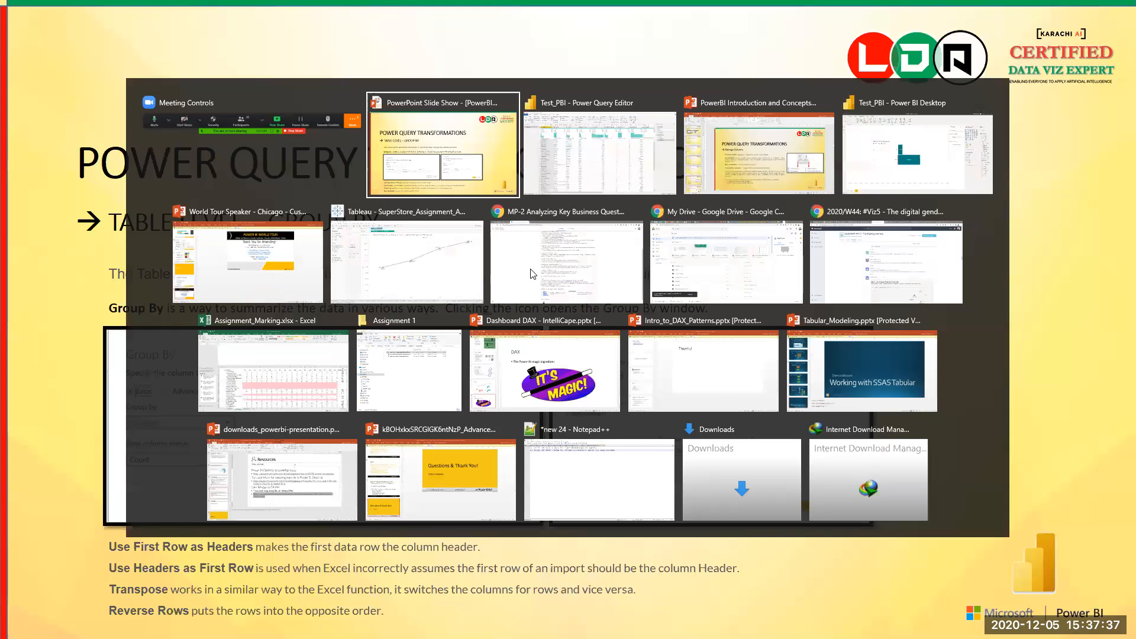
key(Tab)
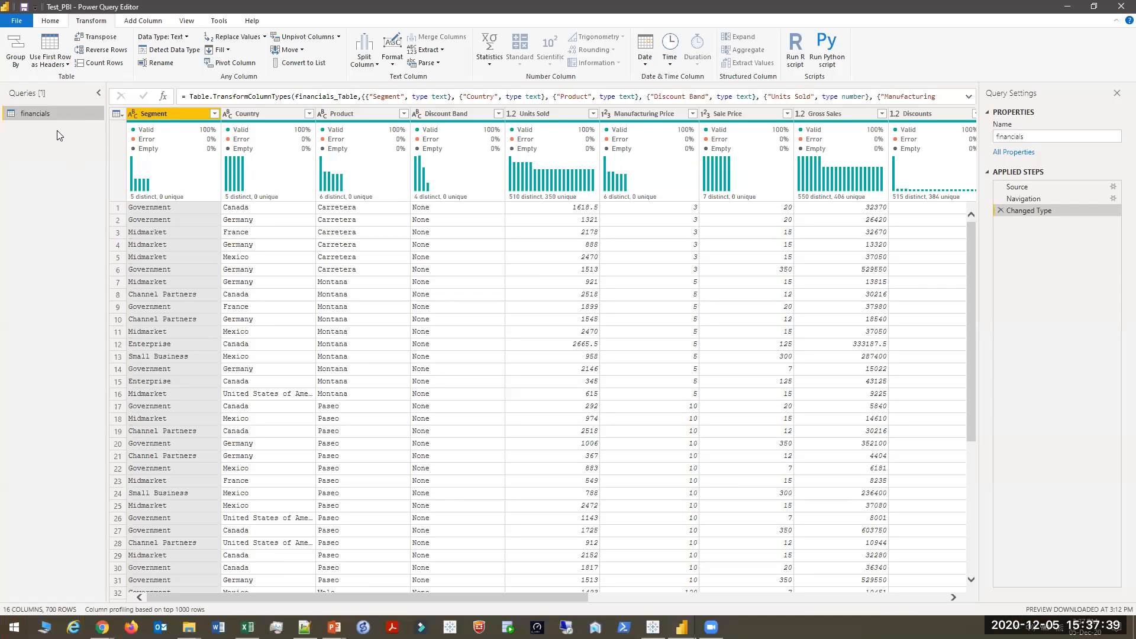
Create a fresh duplicate of the financials query
right_click(50, 112)
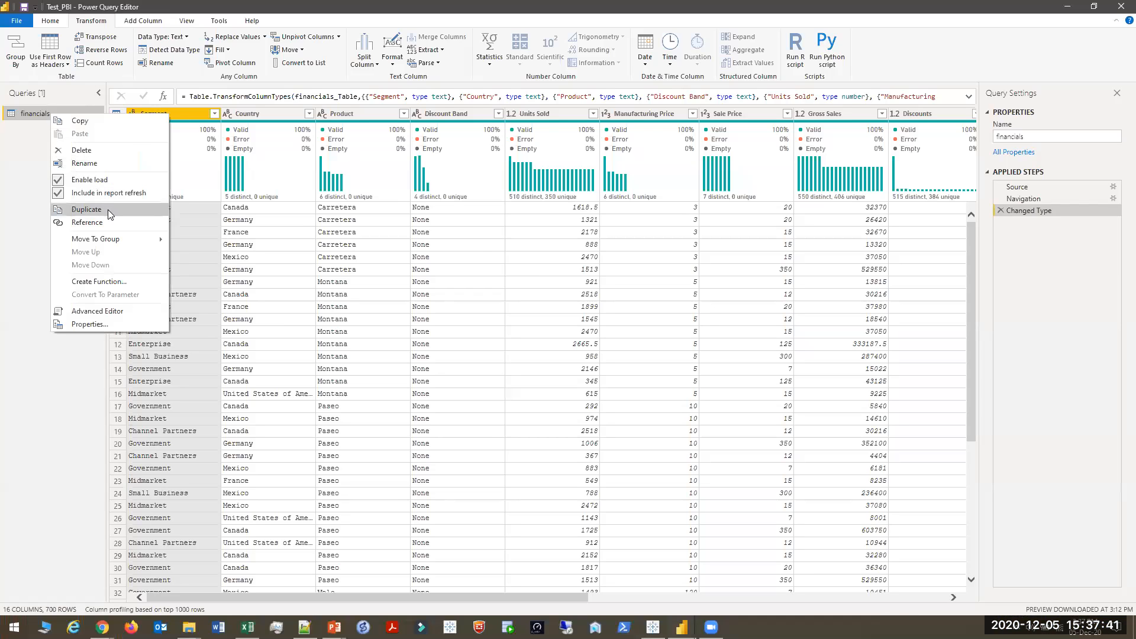
click(109, 211)
right_click(27, 126)
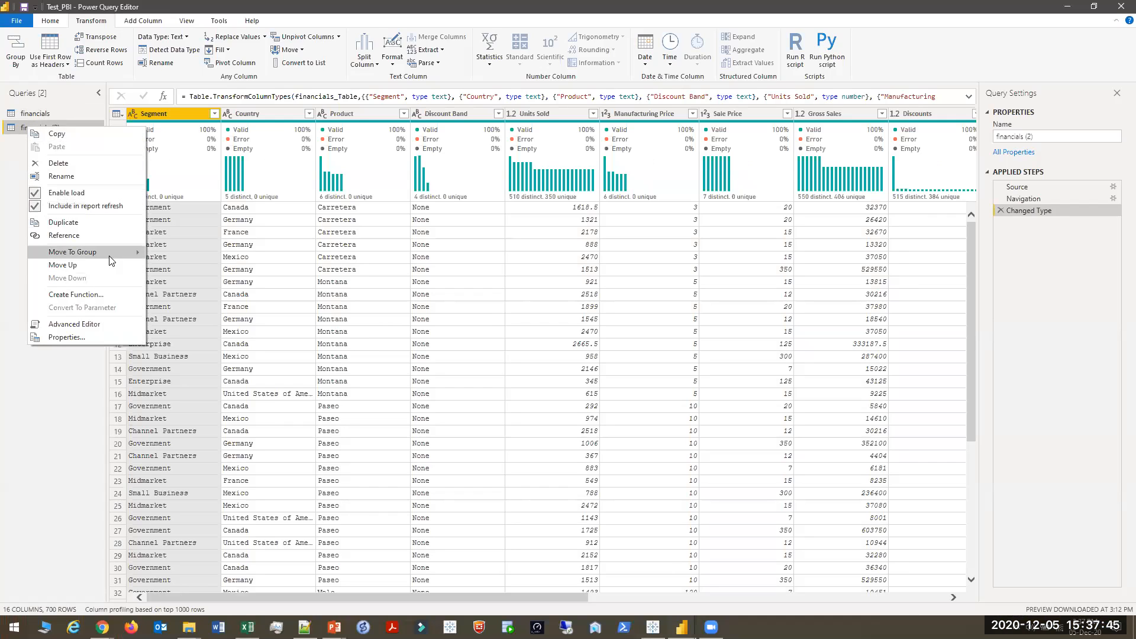
mouse_move(108, 253)
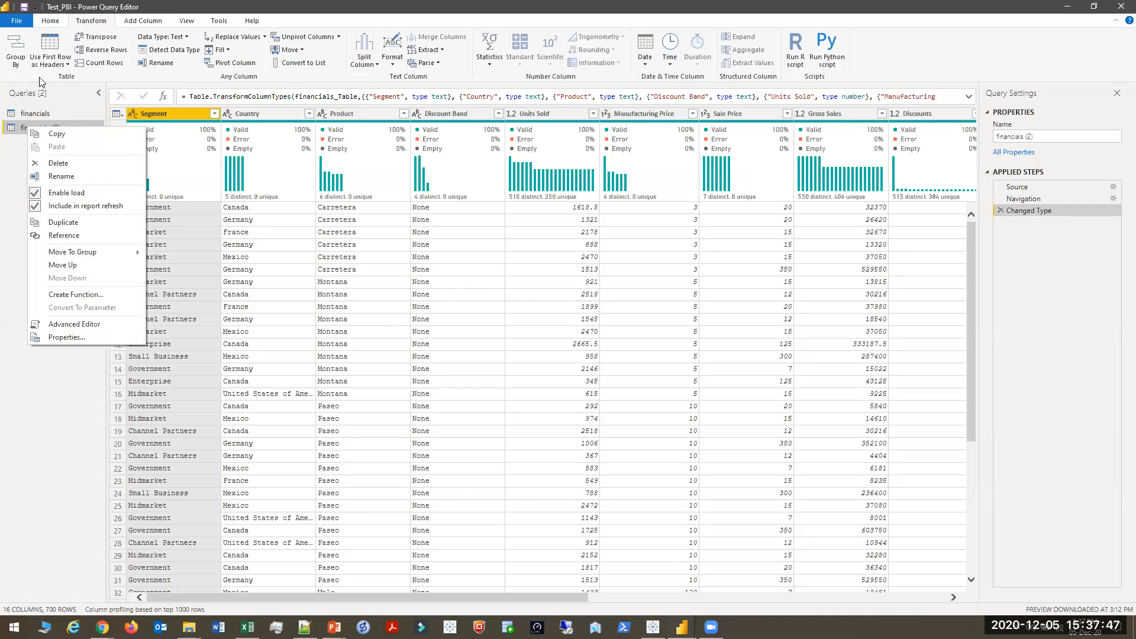
Set up an advanced Group By on the duplicate query, using Segment and Year as the grouping columns
click(16, 52)
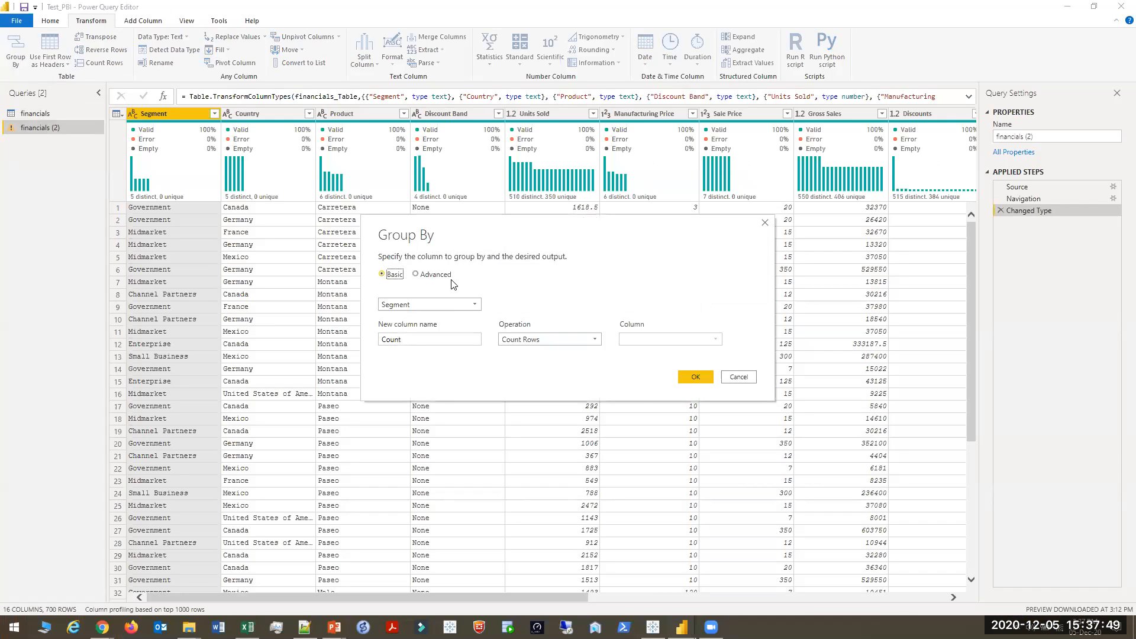
click(448, 278)
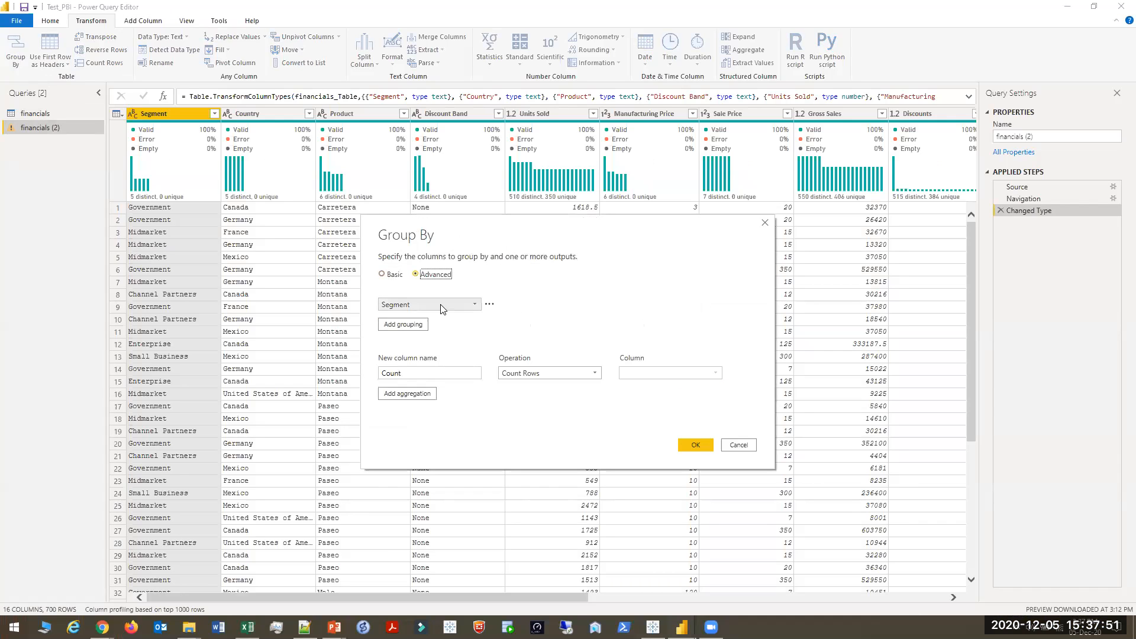
click(403, 325)
click(418, 324)
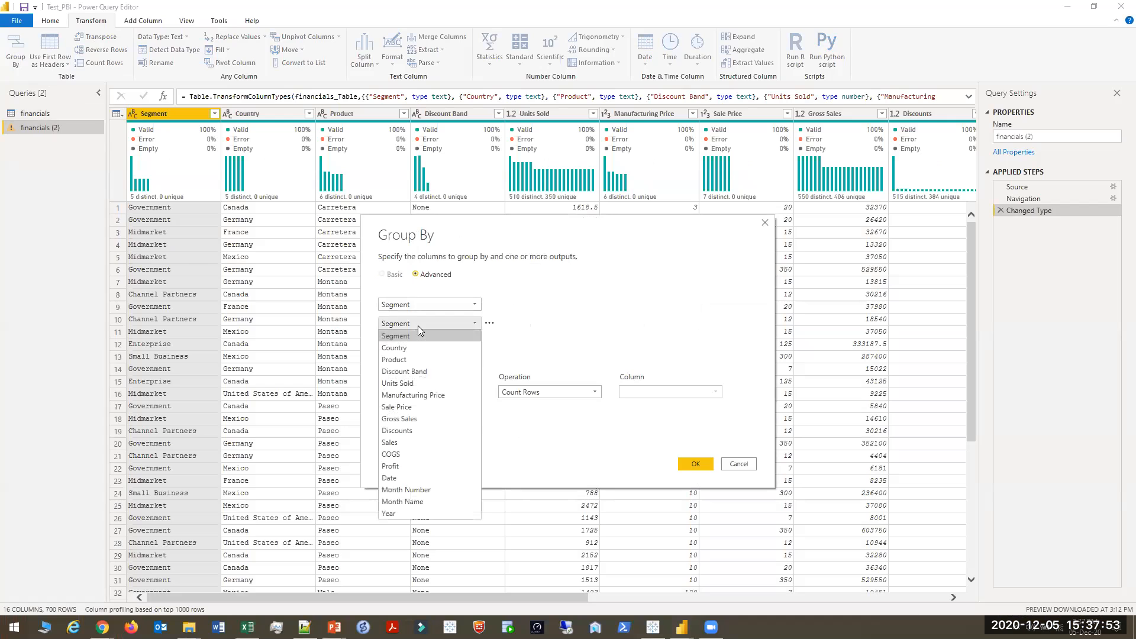
click(432, 513)
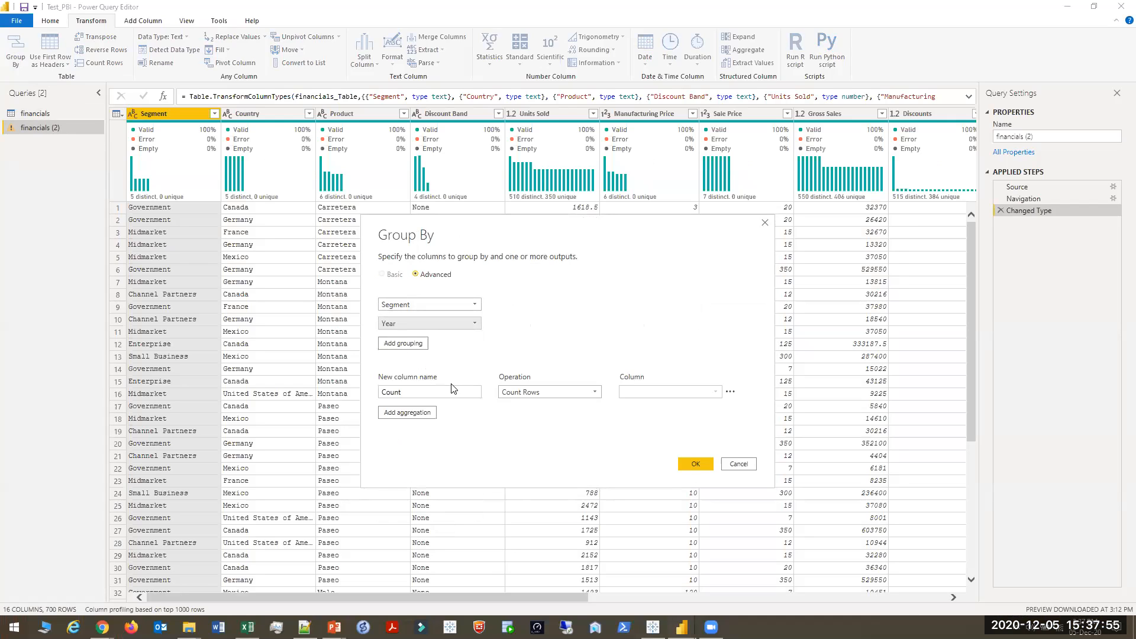
Define a Sales output column that sums the Sales column, and apply the grouping
double_click(433, 391)
text(Sales)
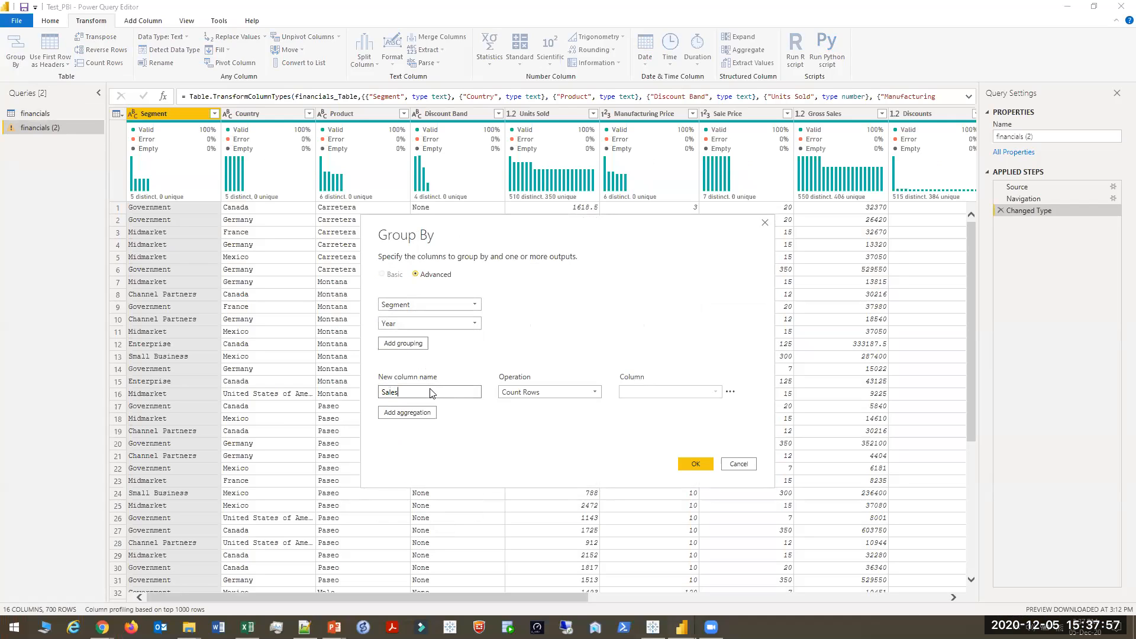
click(548, 393)
click(521, 405)
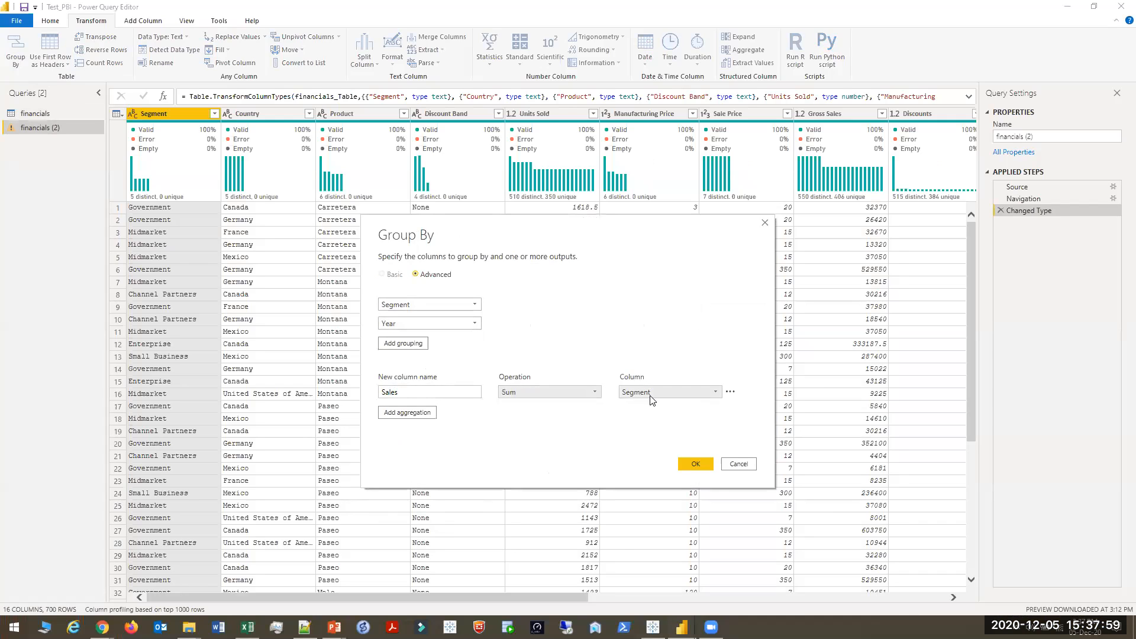
click(673, 389)
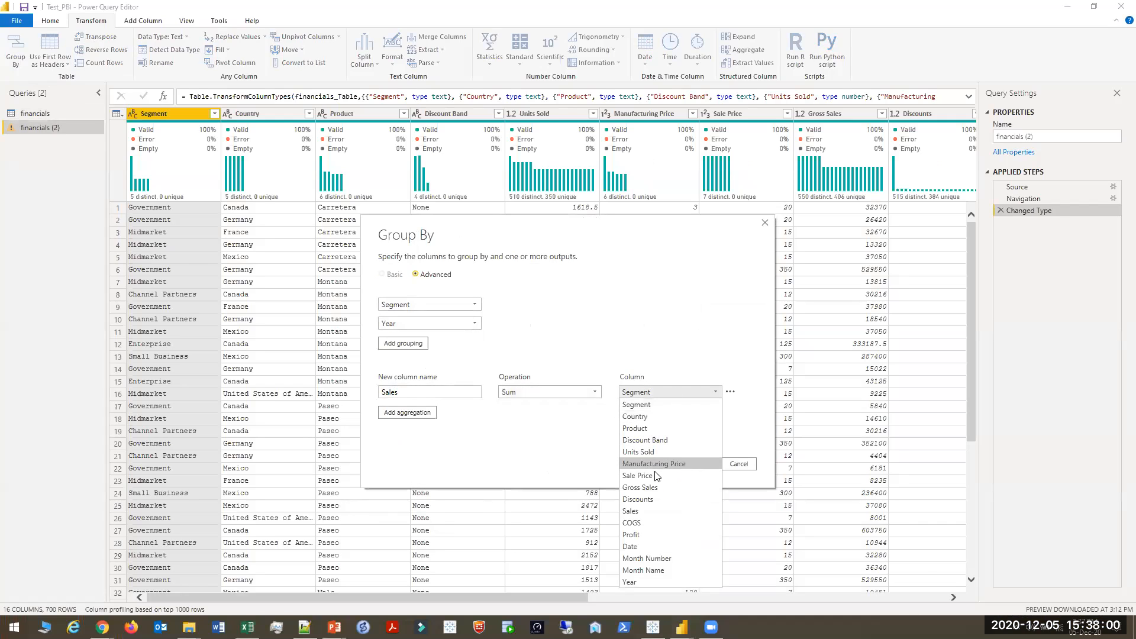
click(640, 511)
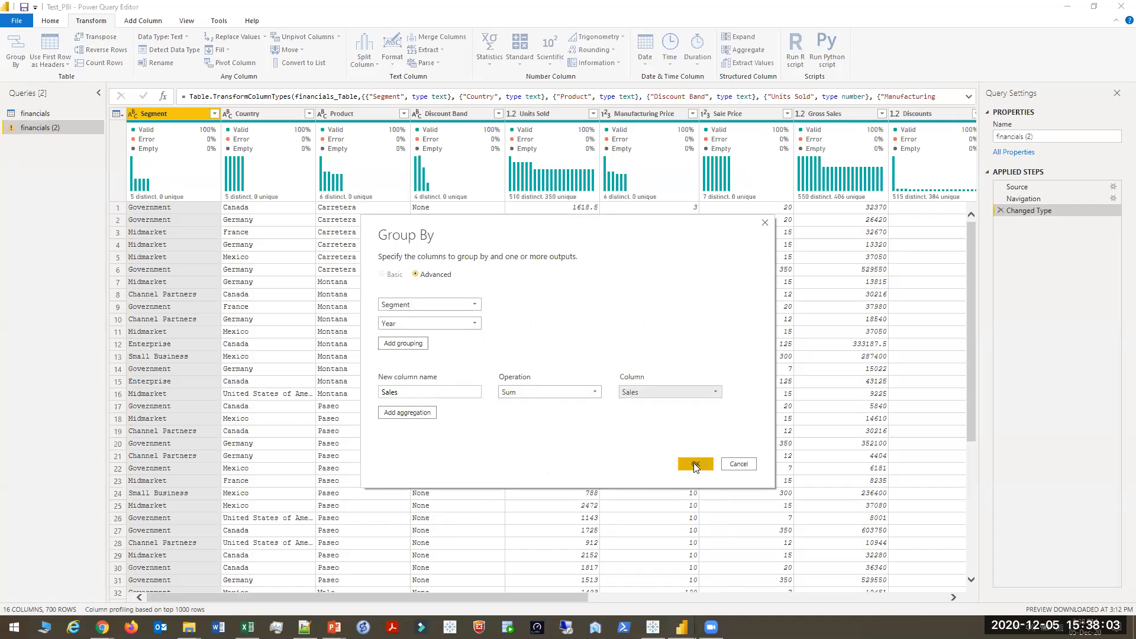
click(694, 462)
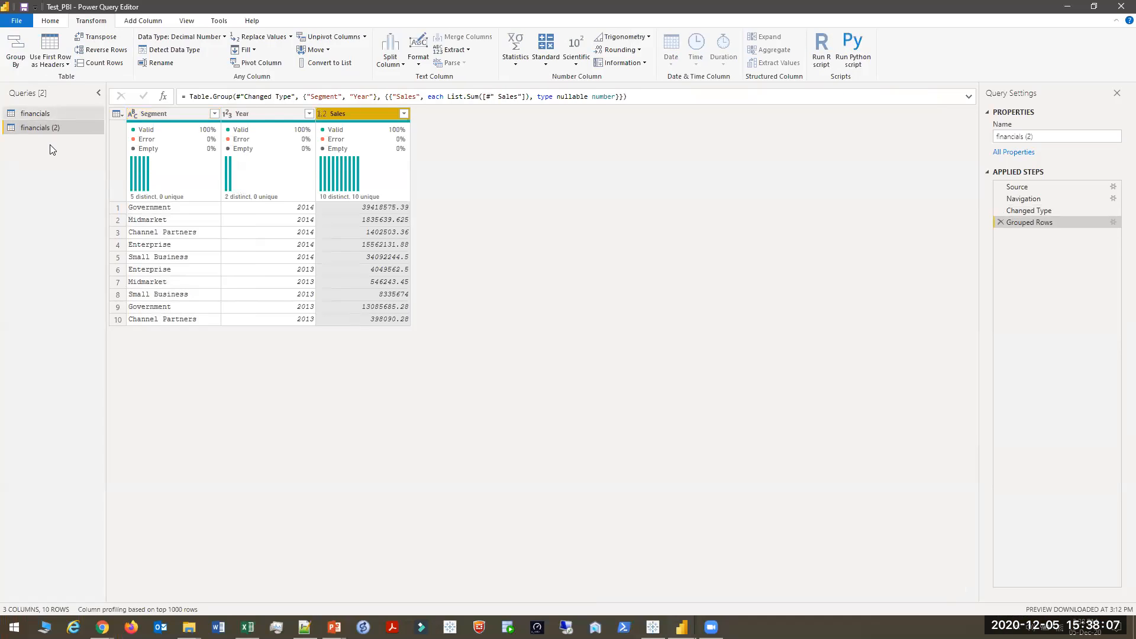
Delete the financials (2) query
right_click(47, 128)
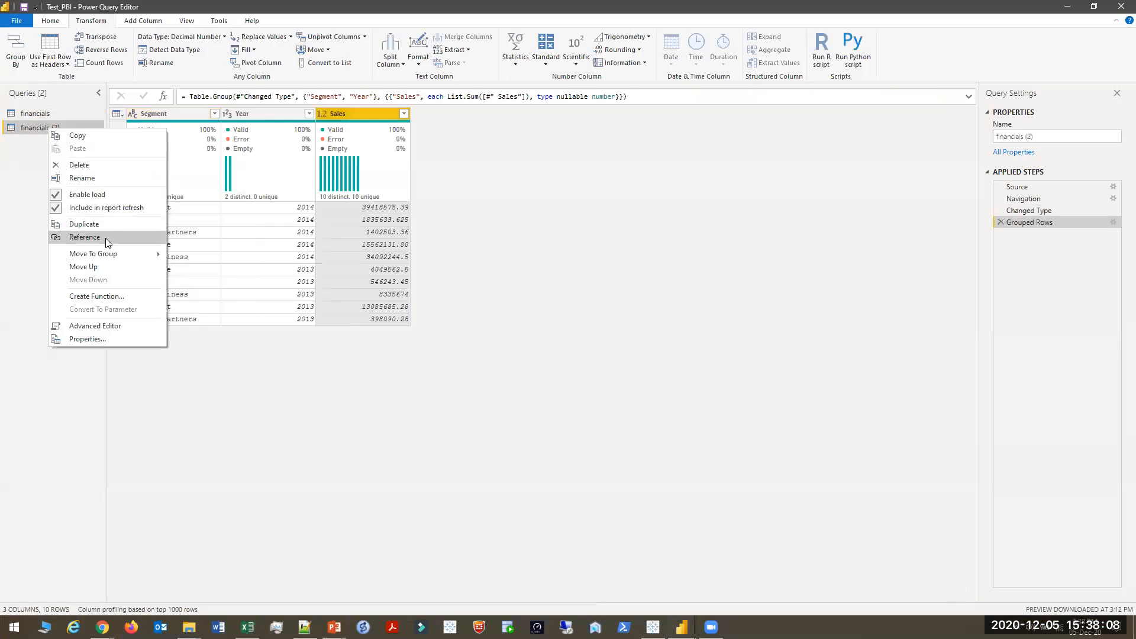
click(138, 162)
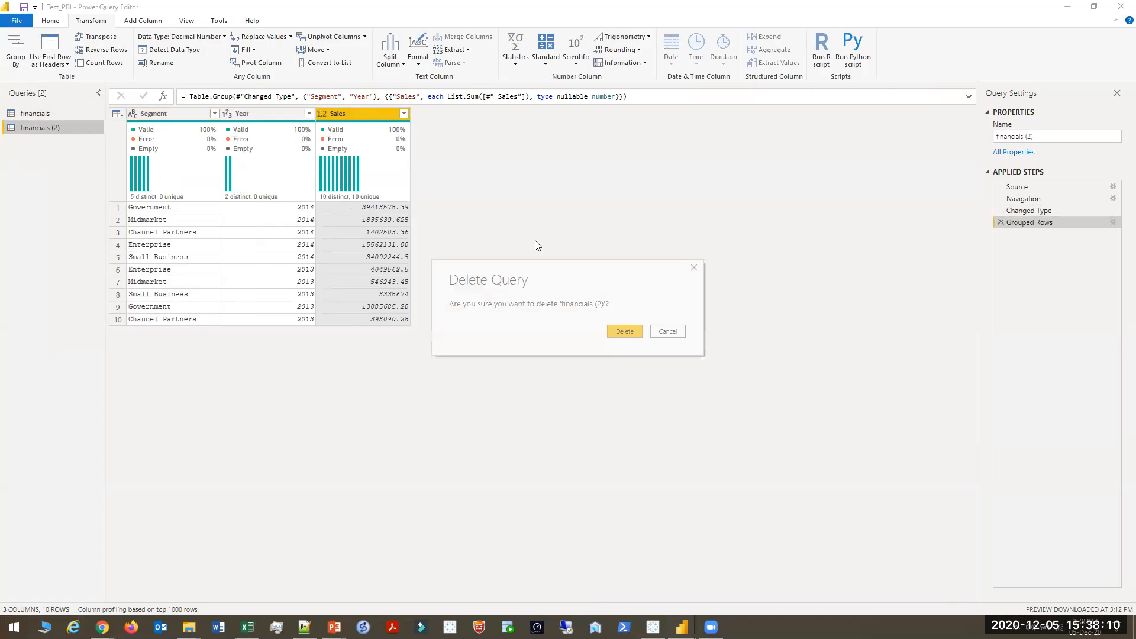
click(623, 329)
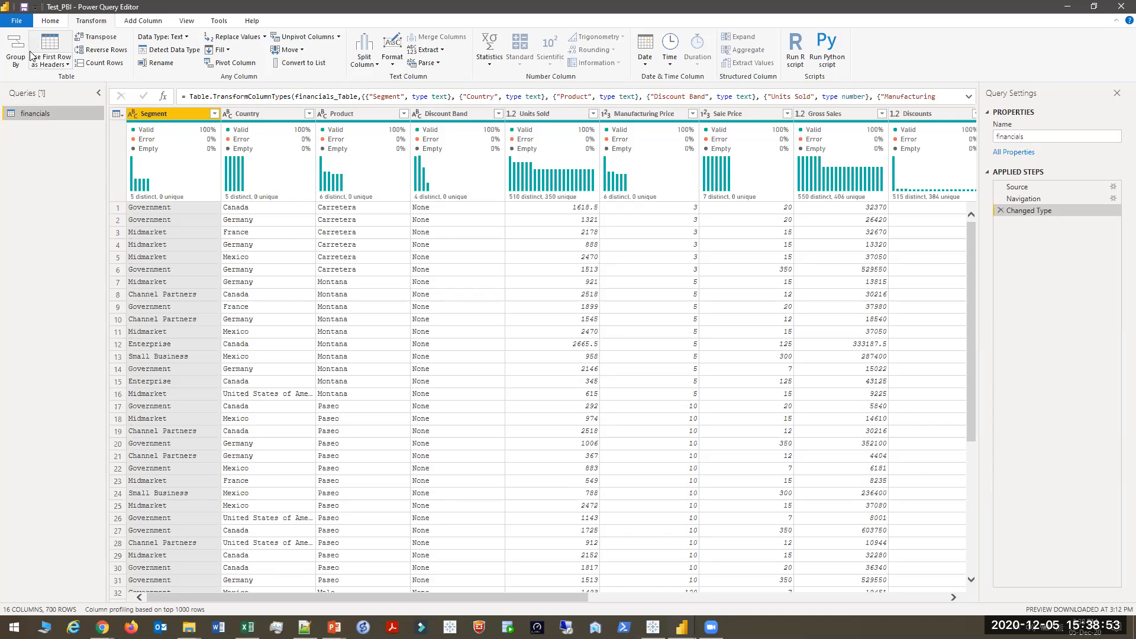
Apply the query changes to the data model
click(49, 21)
click(16, 63)
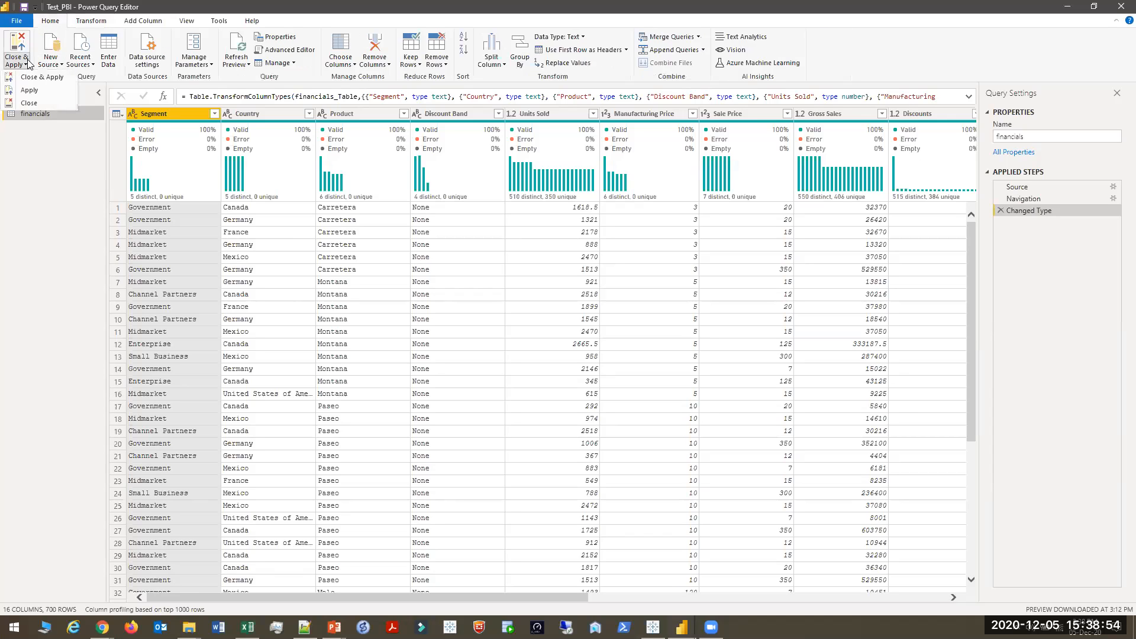
click(29, 90)
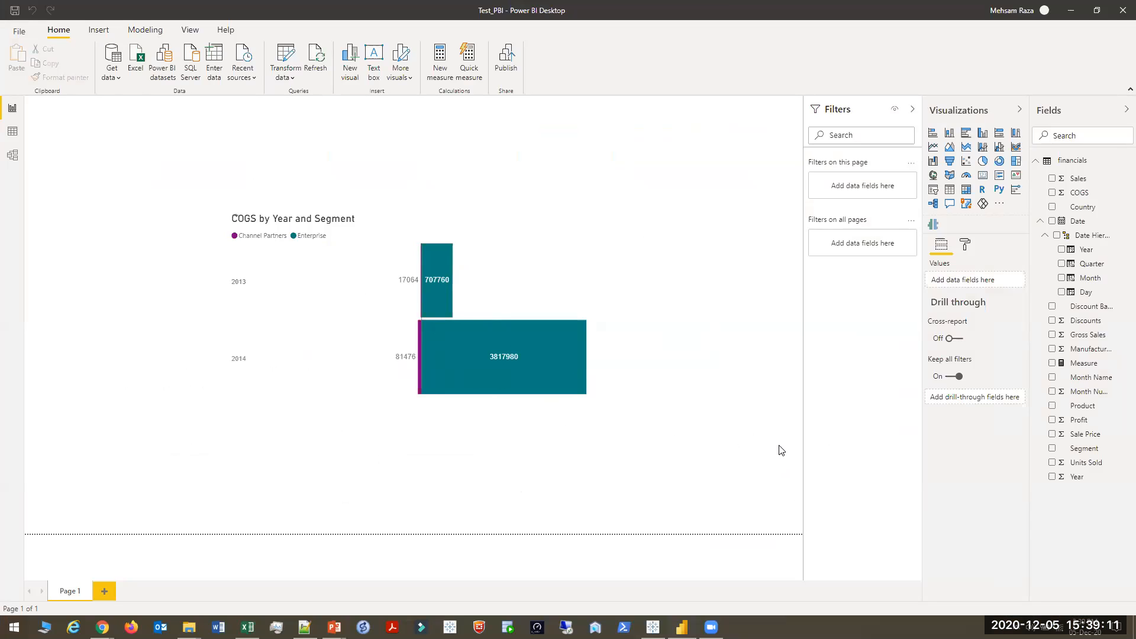
In Power BI Desktop, select the COGS by Year and Segment chart and start a new calculated column in the financials table
click(360, 285)
click(93, 31)
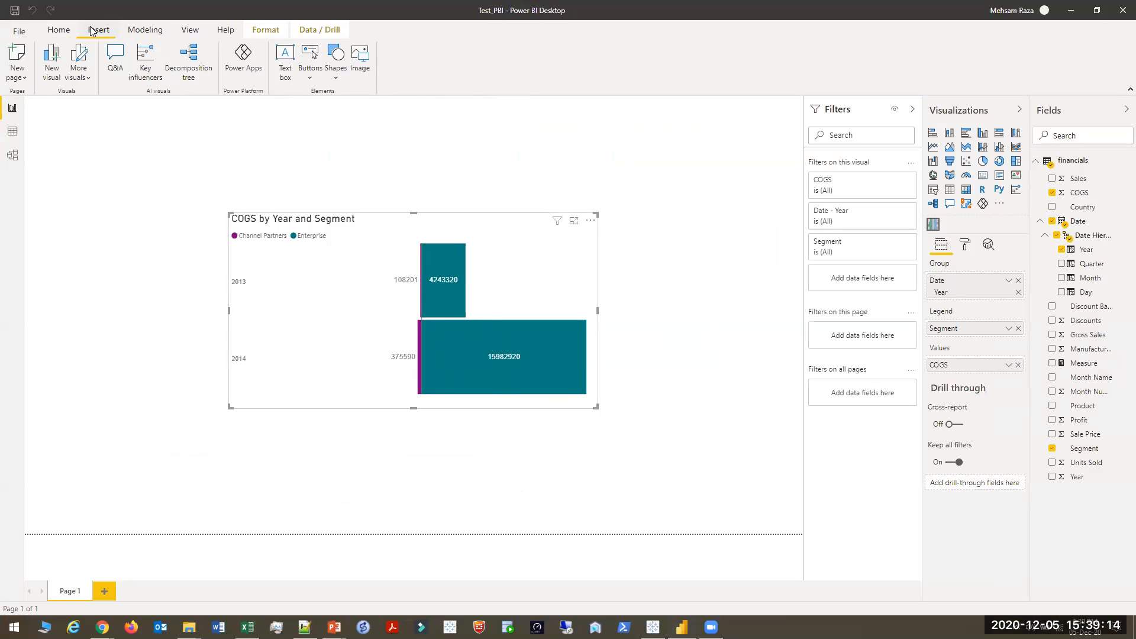
click(160, 30)
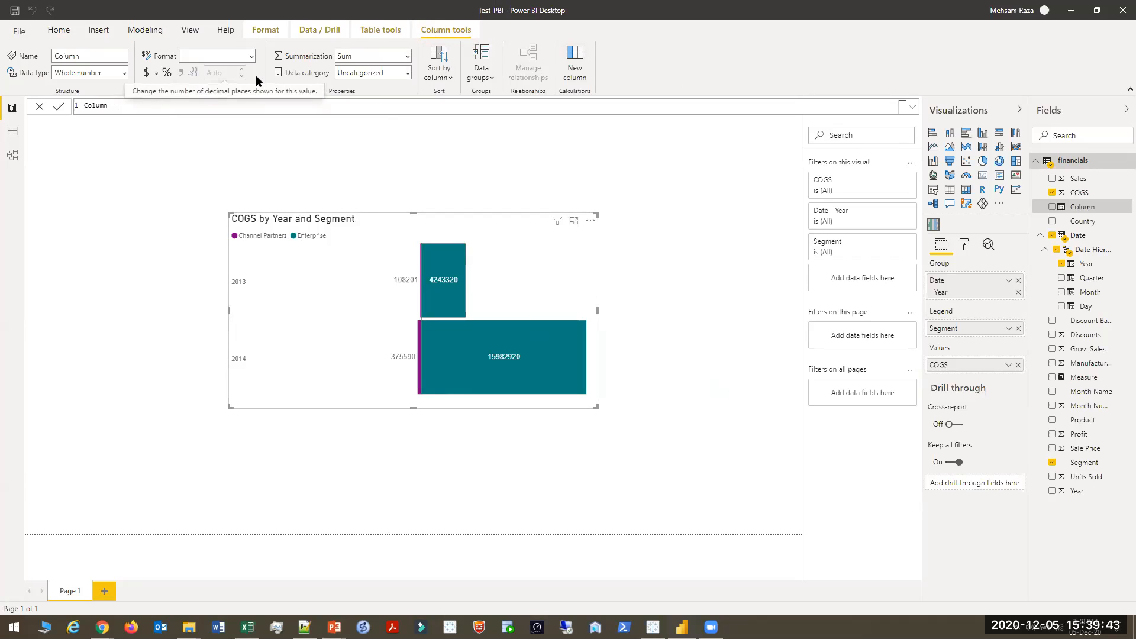
Refresh the report data and reopen the Power Query Editor
click(64, 24)
click(323, 68)
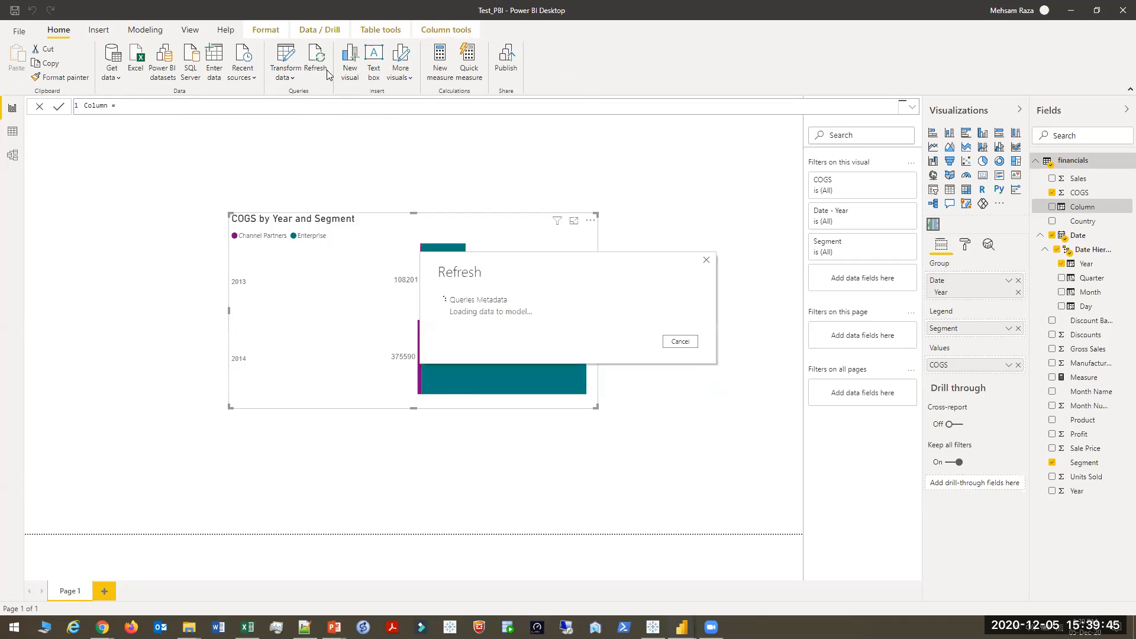
click(282, 82)
click(300, 90)
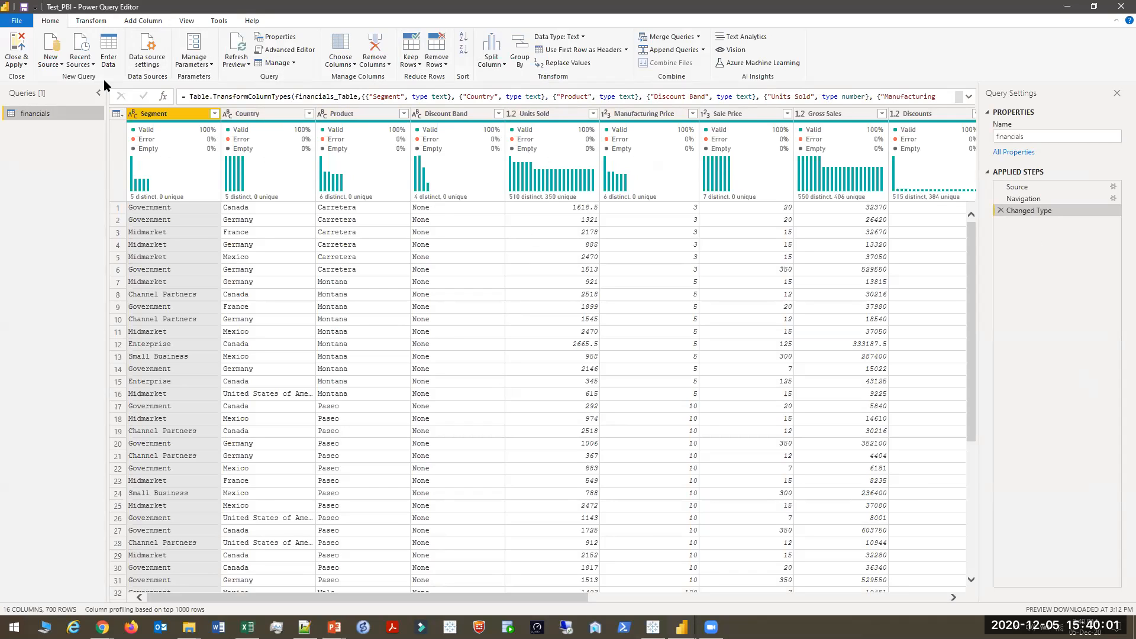
Examine the Use First Row as Headers options and the Remove Rows commands, including Remove Top Rows, without applying any of them
click(95, 21)
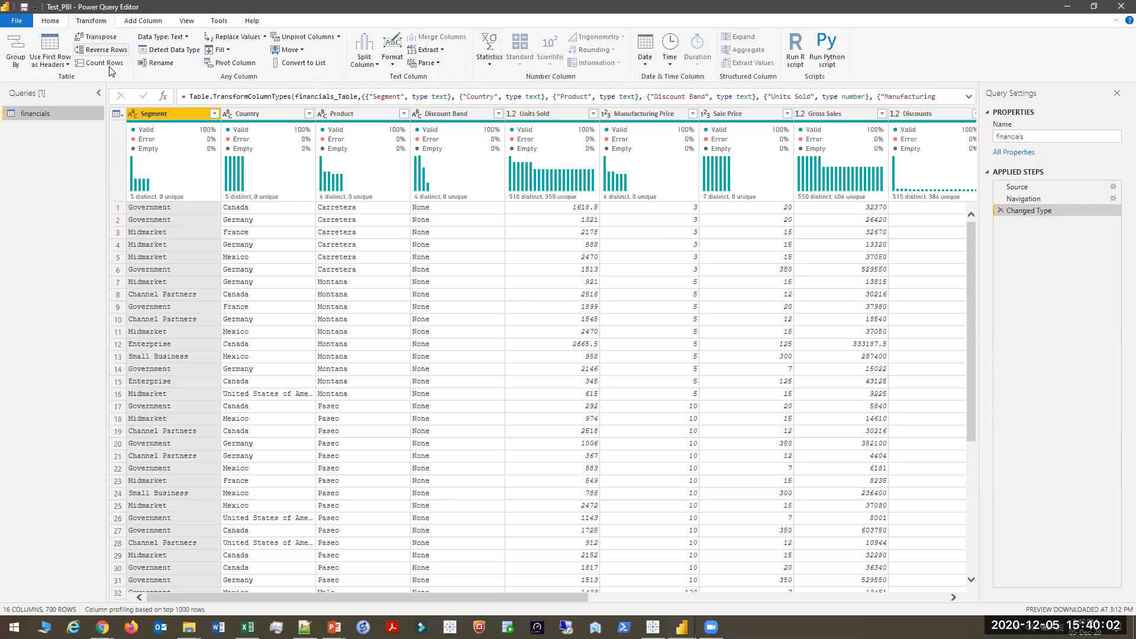
click(50, 65)
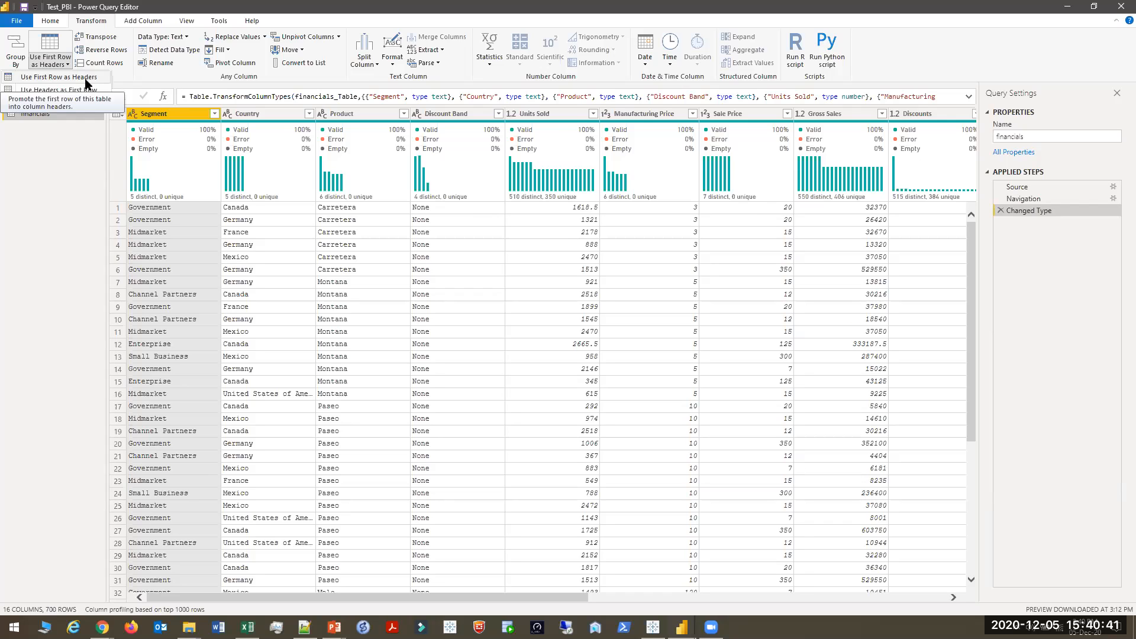
click(43, 18)
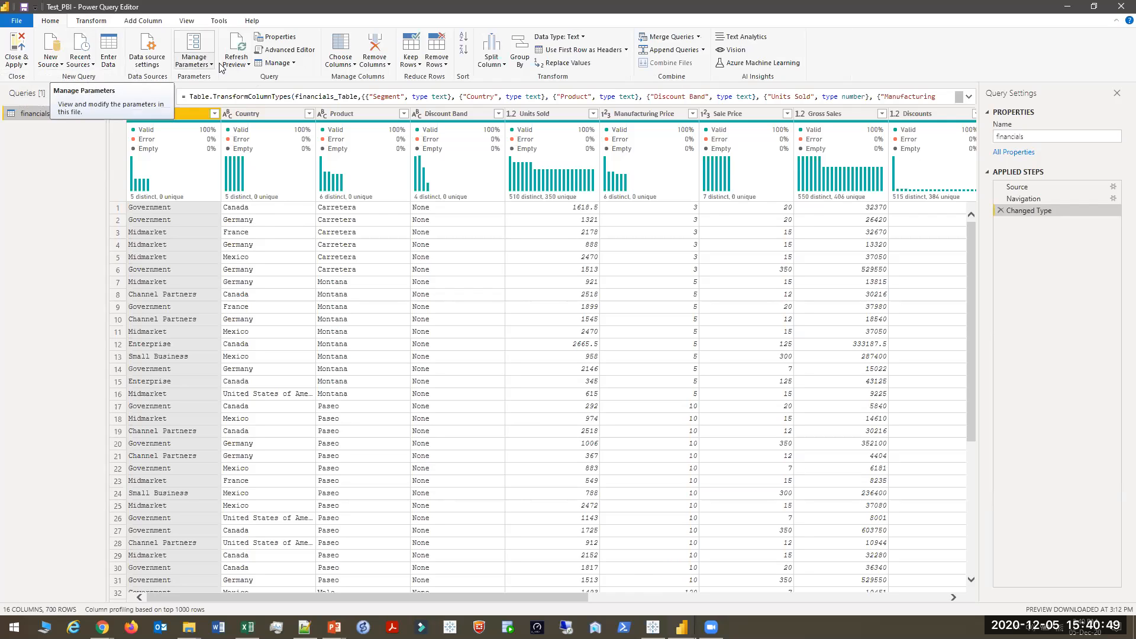
click(428, 65)
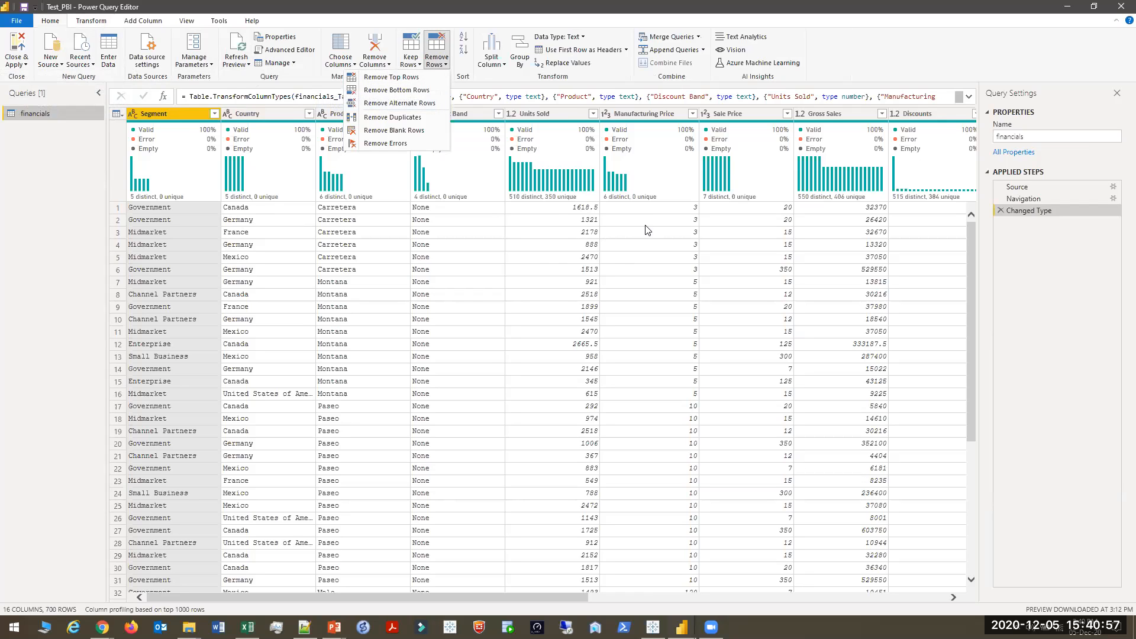
click(426, 79)
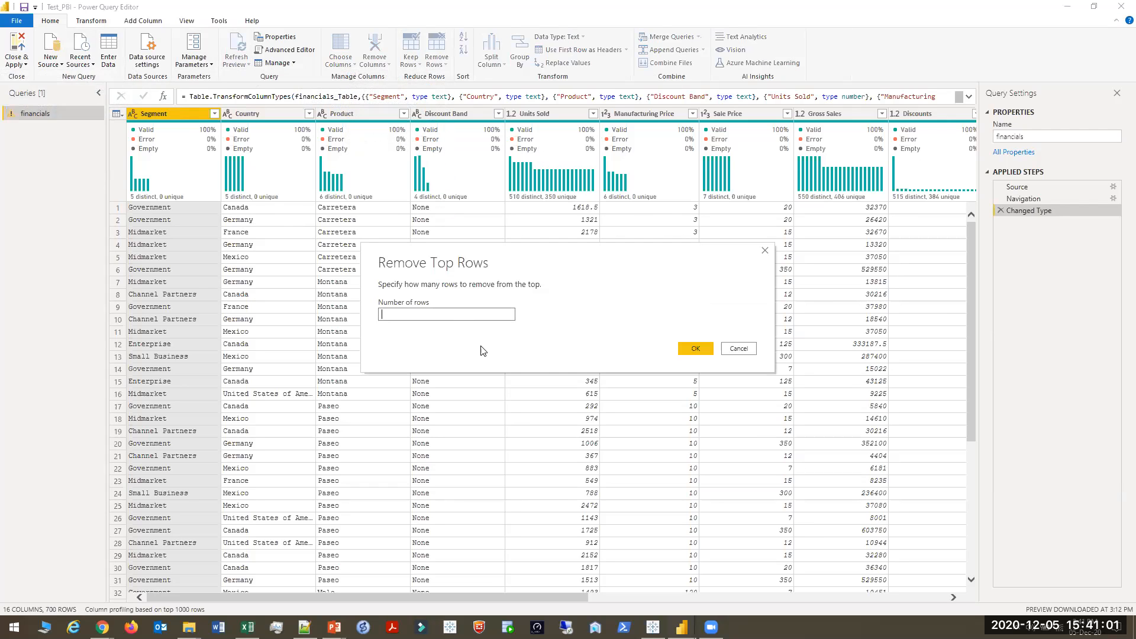
click(743, 354)
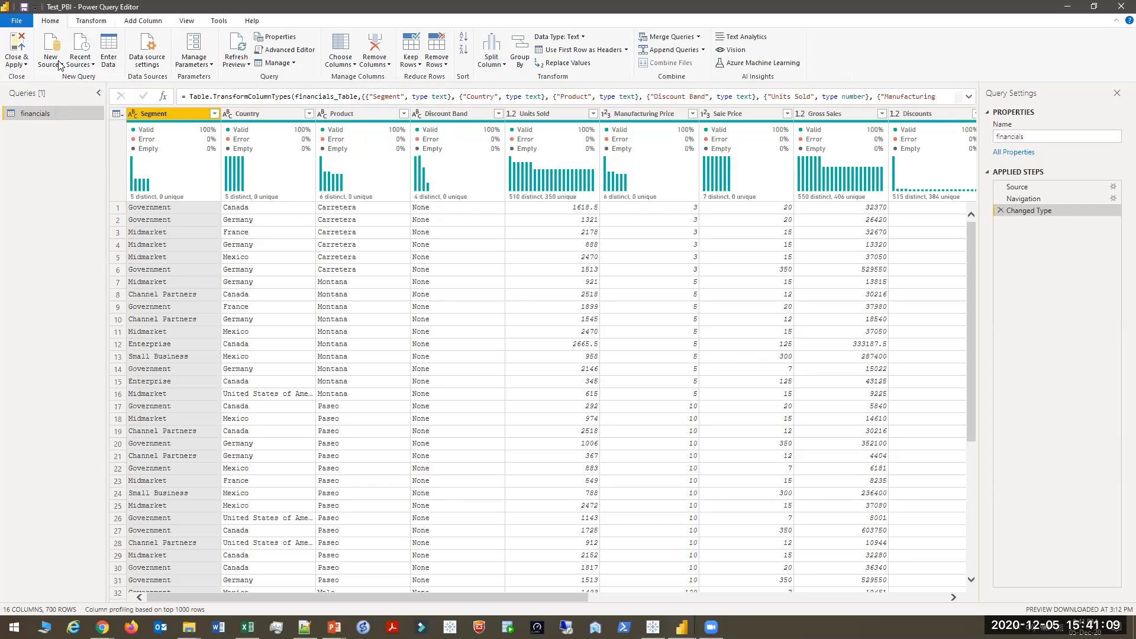
click(91, 21)
click(60, 63)
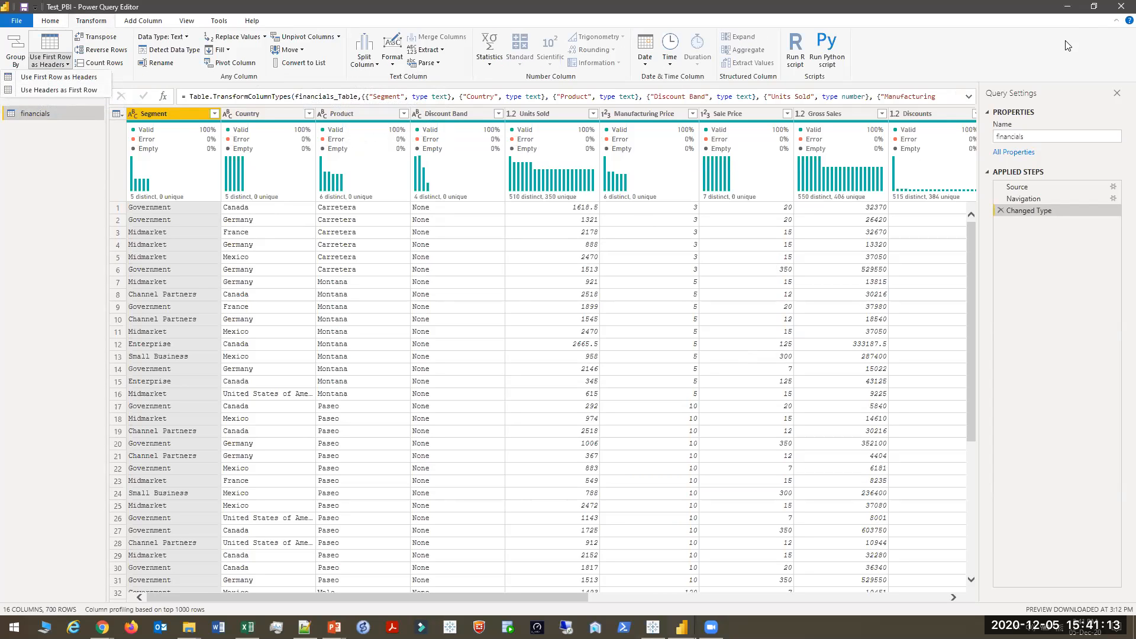
click(1054, 29)
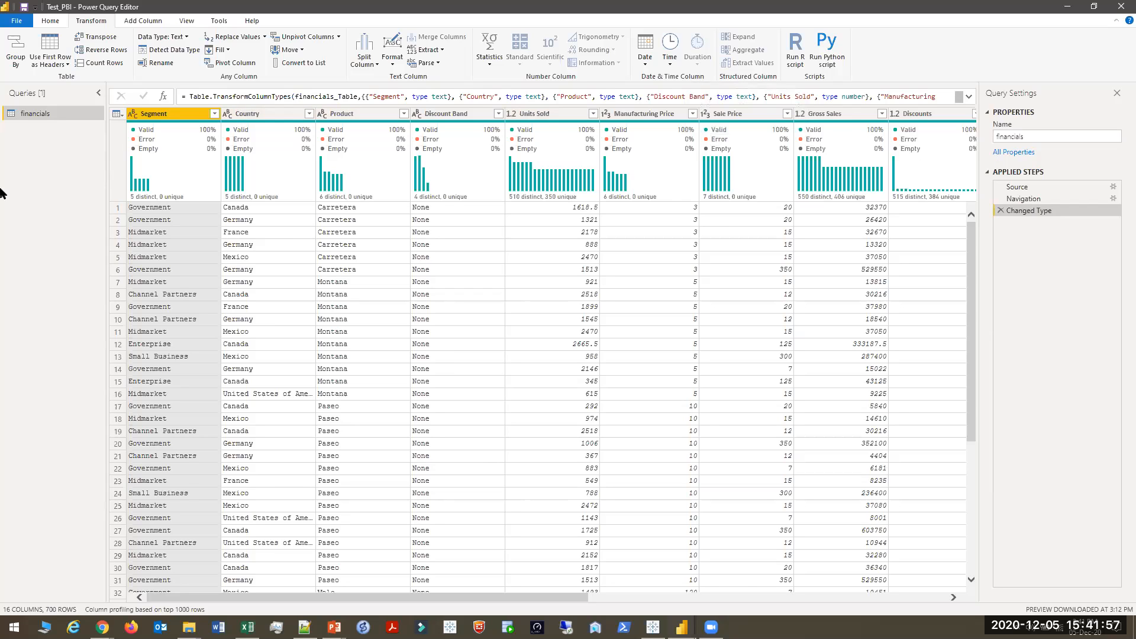
In the PowerPoint slide show, advance to the Columnar Transformation: Any Column slide, review it, and return to the Power Query Editor
key(alt+Tab)
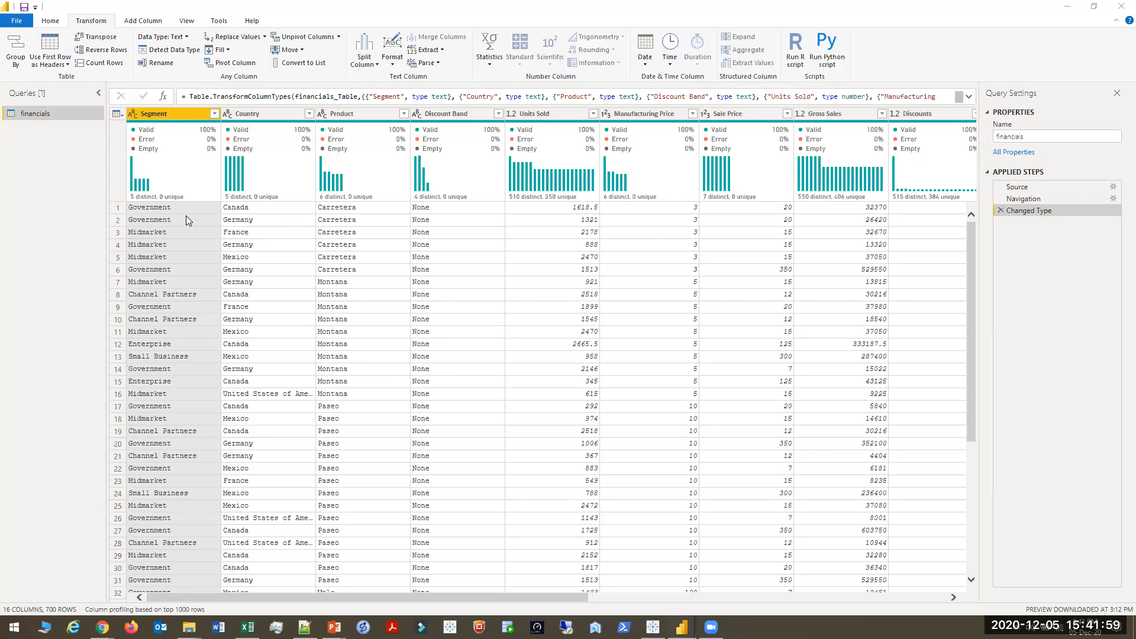
key(alt+Tab)
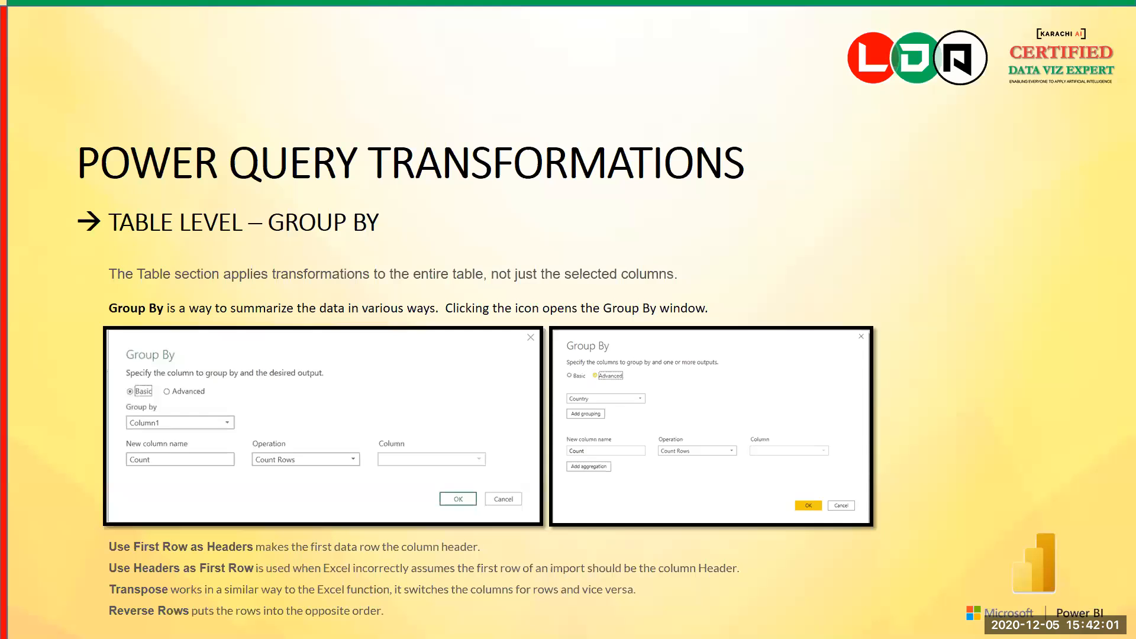
click(231, 432)
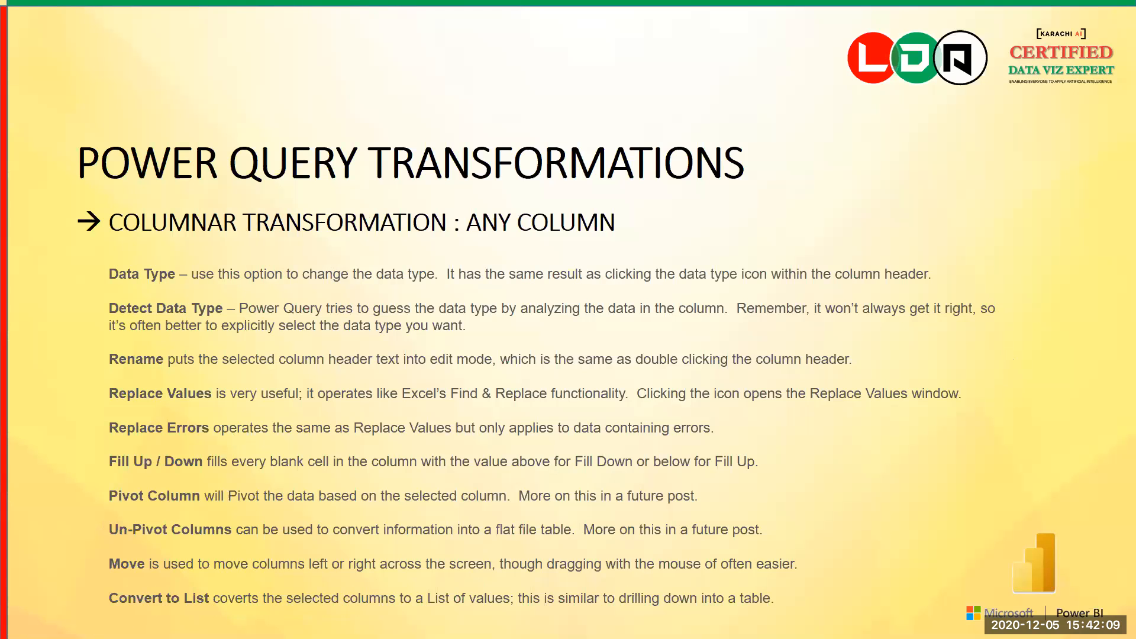
key(alt+Tab)
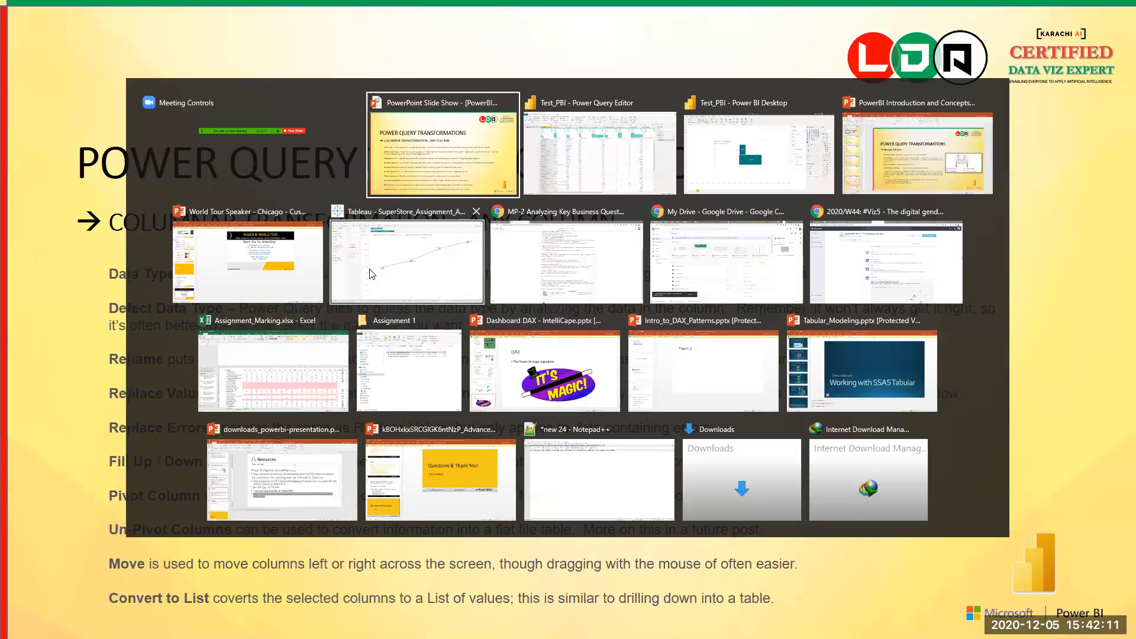
key(alt+Tab)
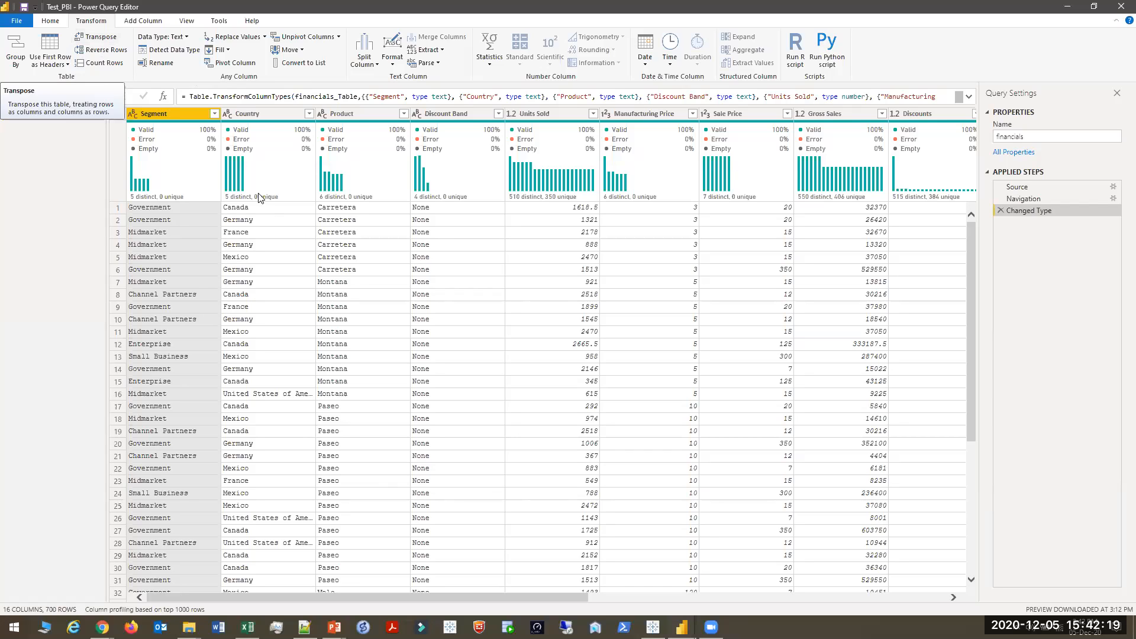
Transpose the financials table, and remove the transpose step again
click(102, 39)
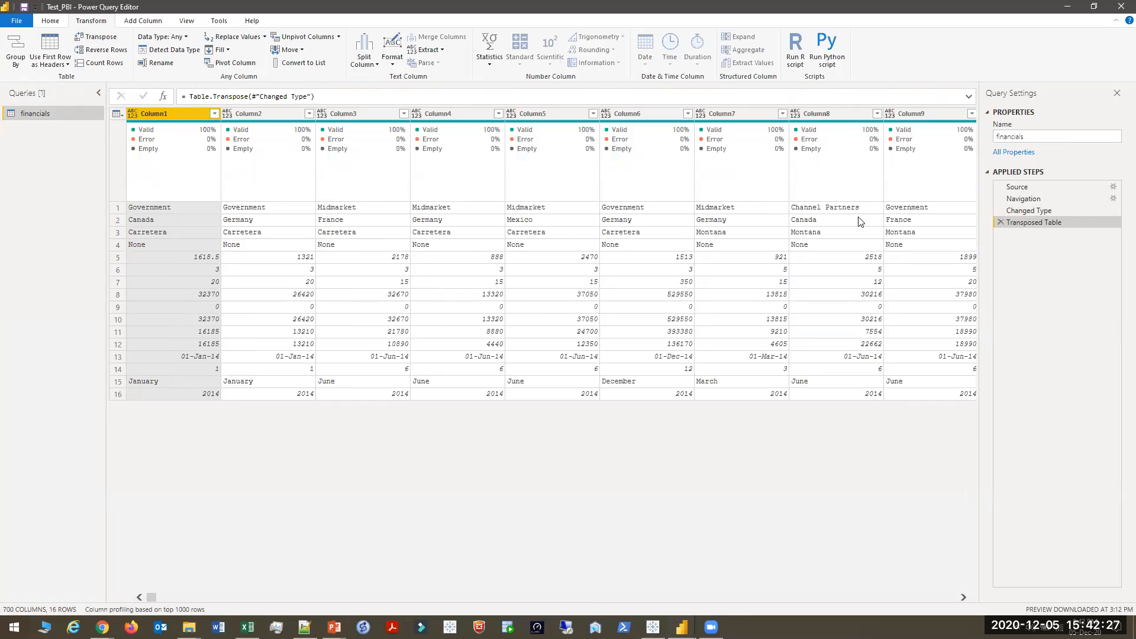
click(1002, 223)
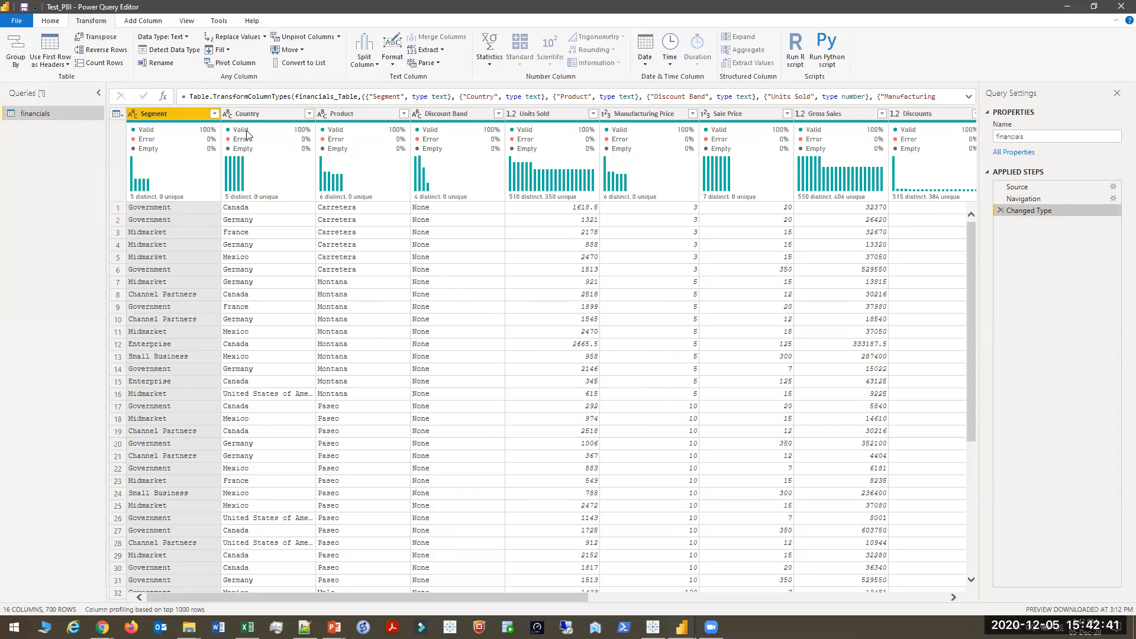
Select the Country column and examine its column statistics and value distribution
click(270, 117)
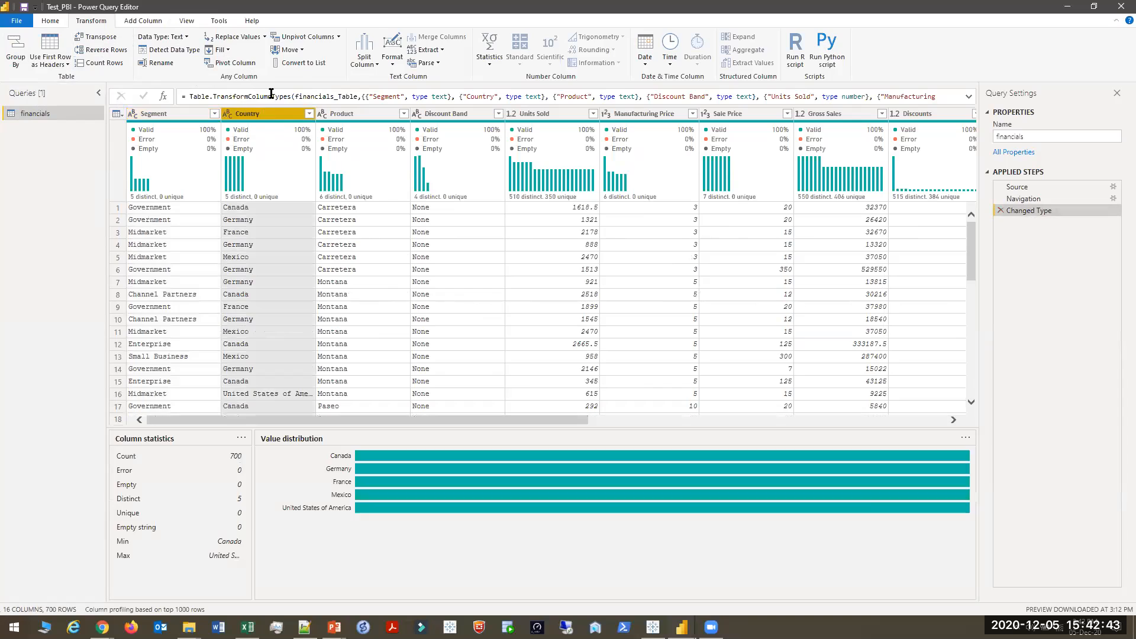
mouse_move(264, 193)
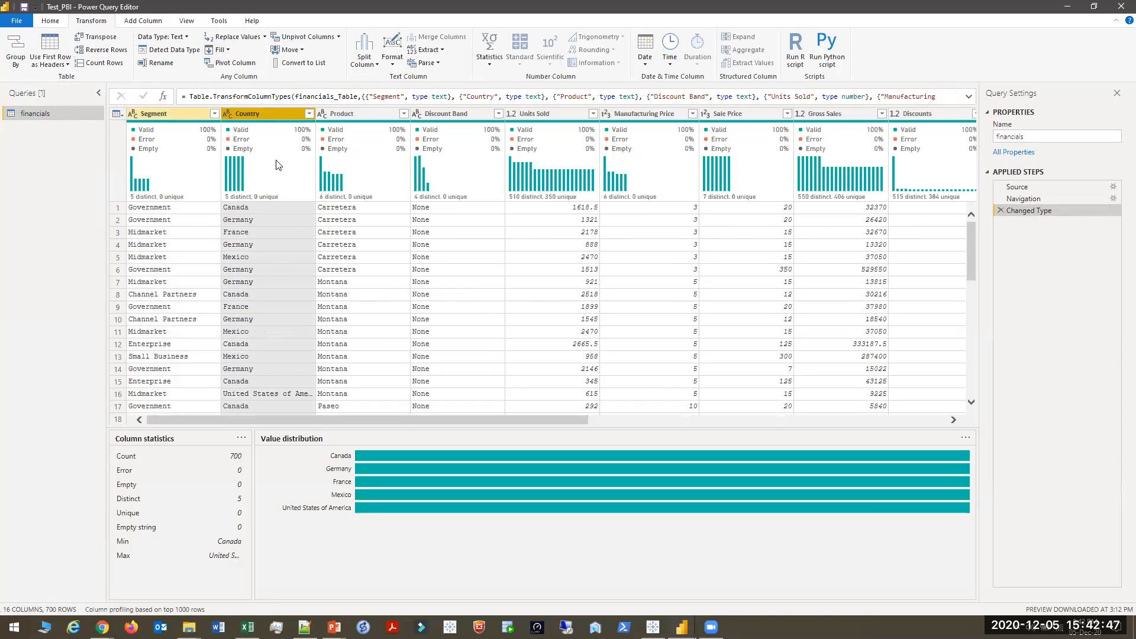
Duplicate the financials query and set up an advanced Group By on the copy with Segment and Year as grouping columns
right_click(51, 115)
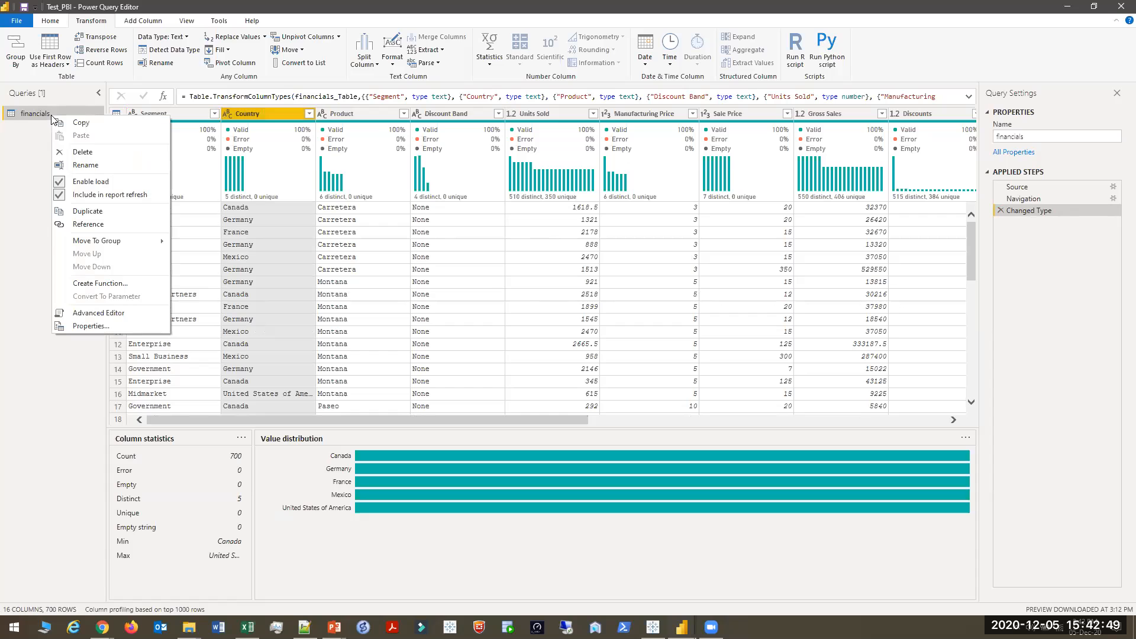
click(106, 211)
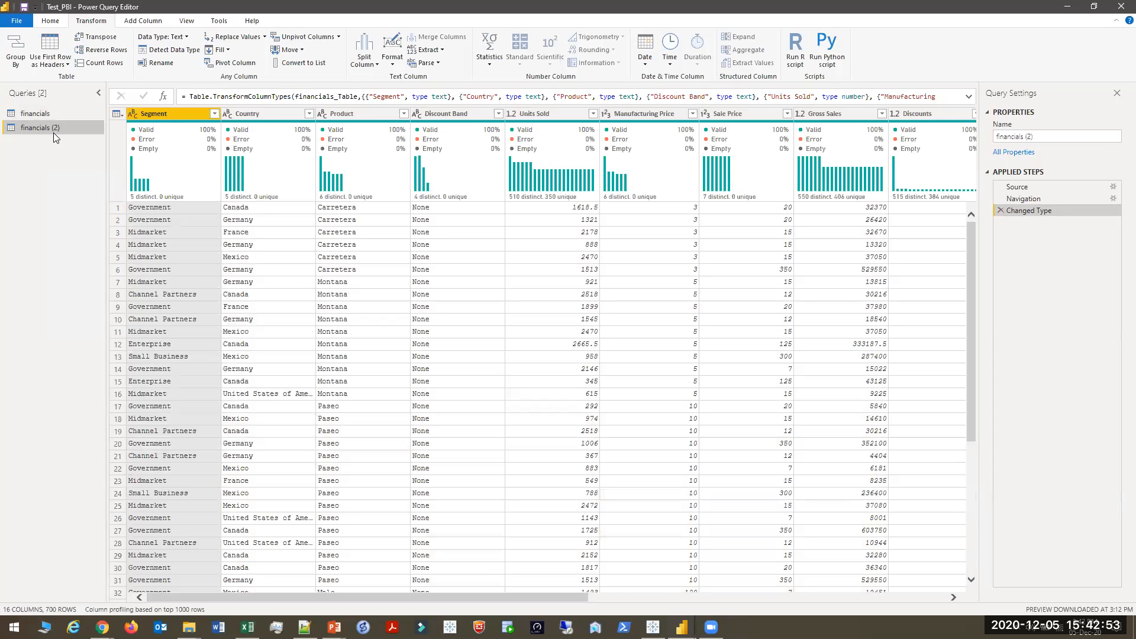
click(16, 49)
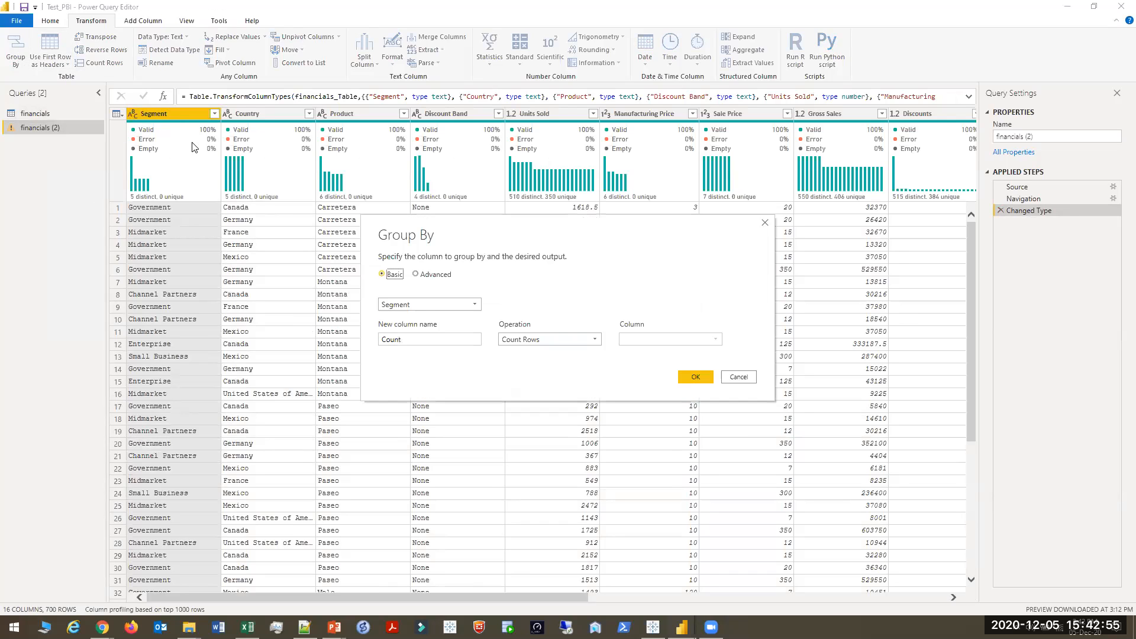
click(425, 276)
click(425, 304)
click(425, 304)
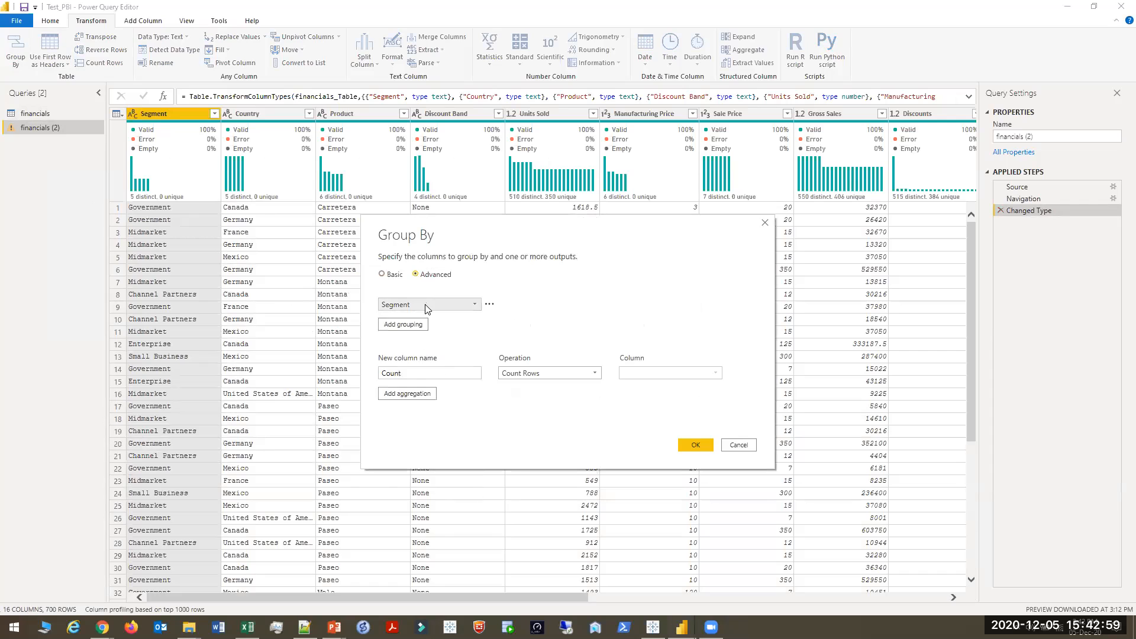
click(406, 325)
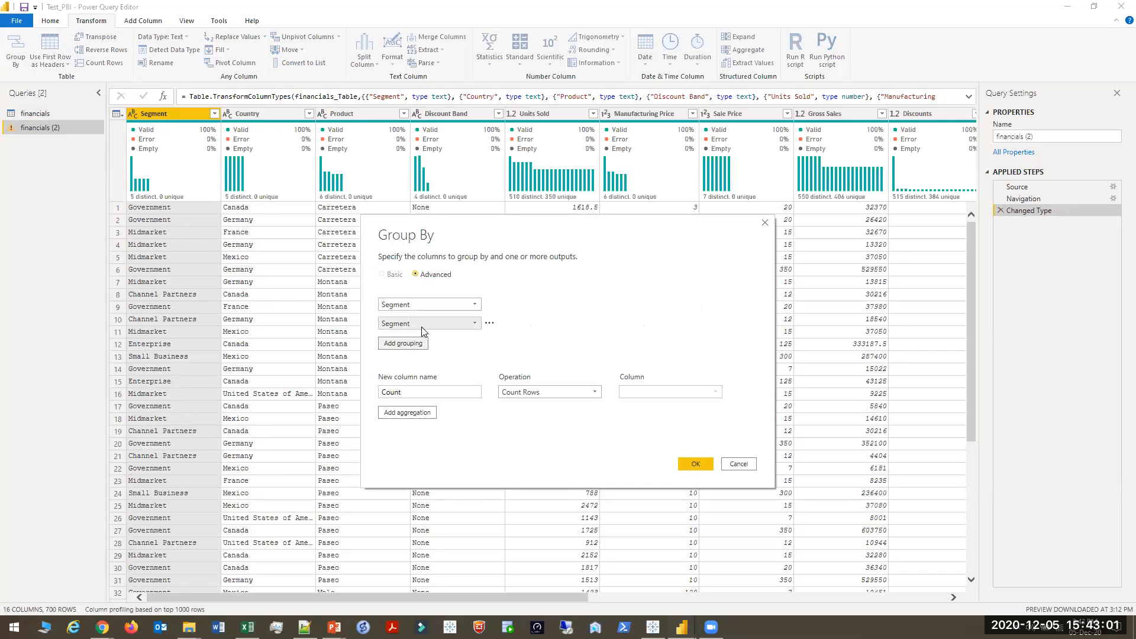
click(423, 323)
click(394, 513)
Define a Total Sales aggregation as the Sum of the Sales column and apply the grouping
click(451, 392)
double_click(451, 393)
text(Total Sales)
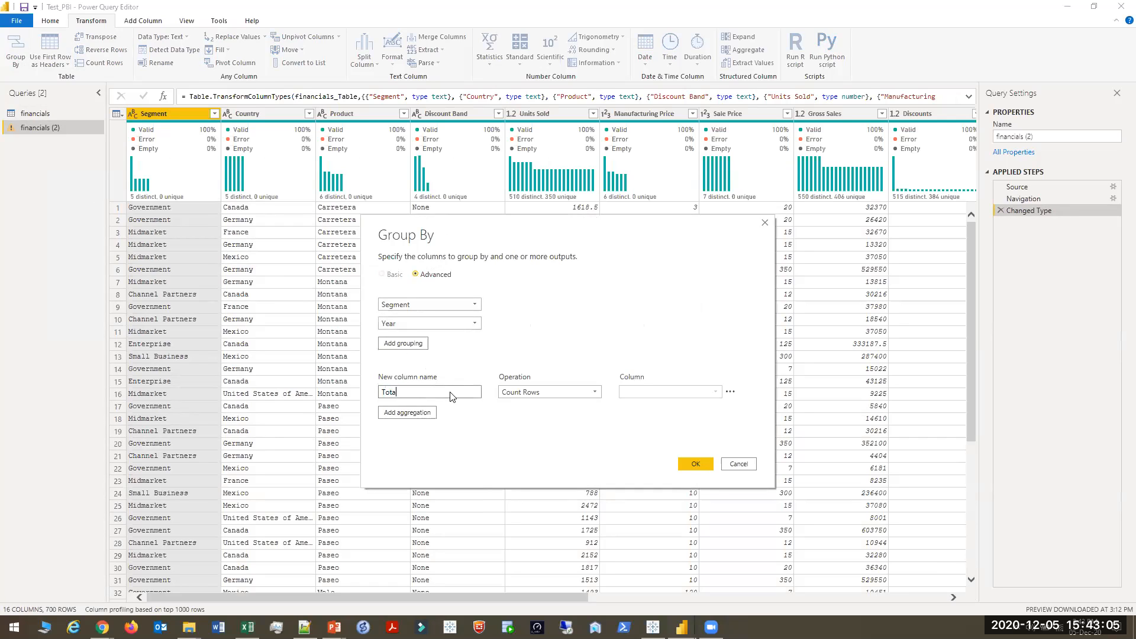
click(538, 394)
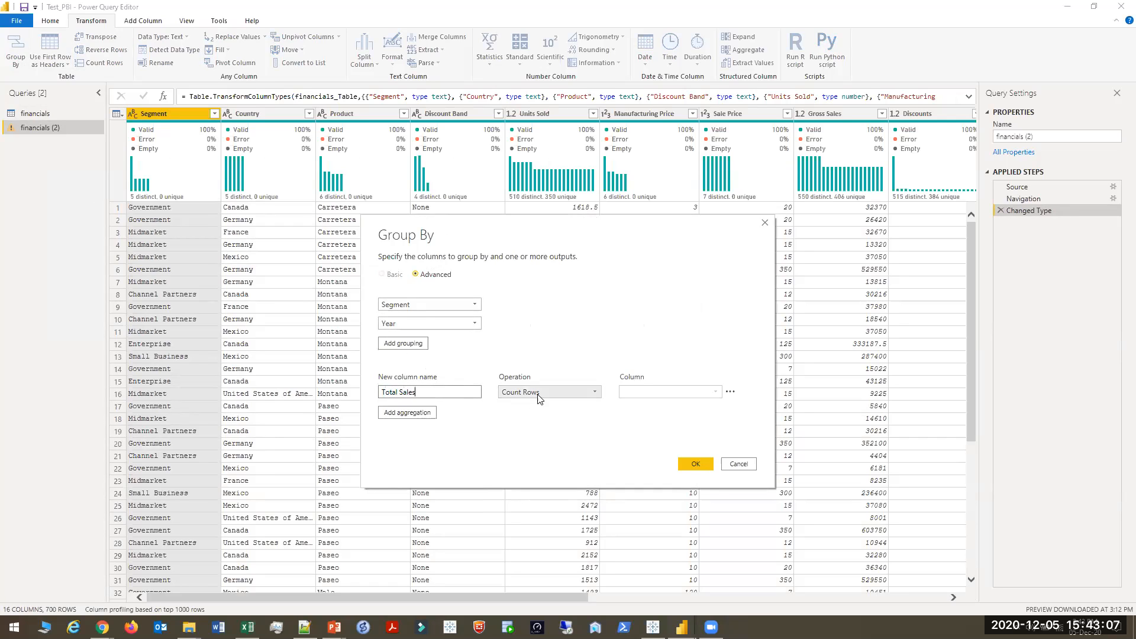
click(535, 405)
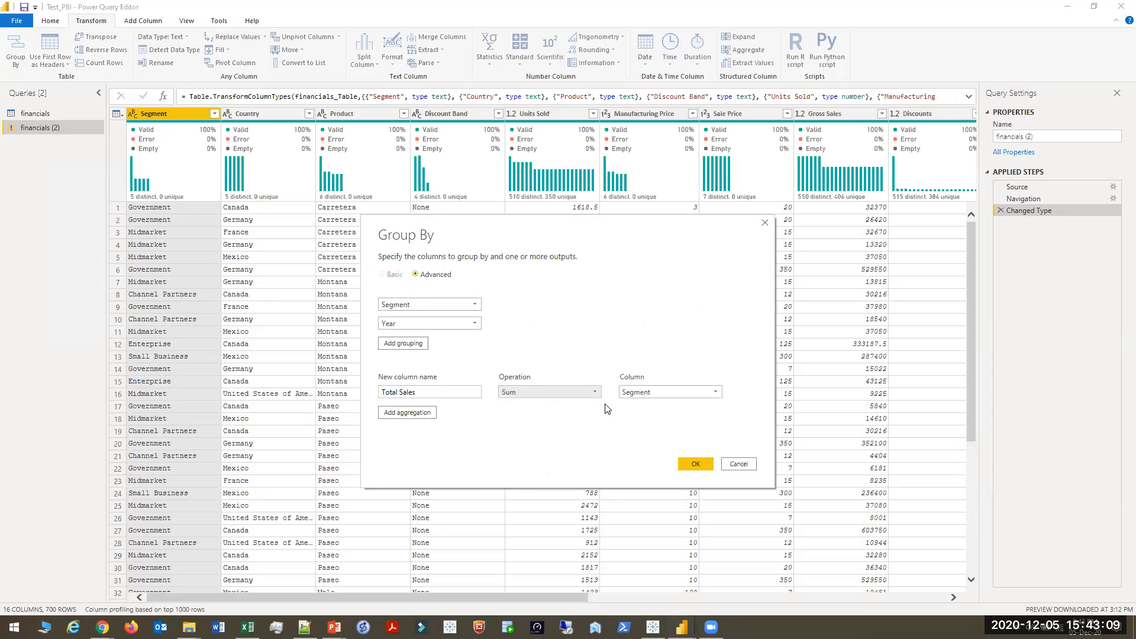
click(658, 390)
click(646, 511)
click(697, 461)
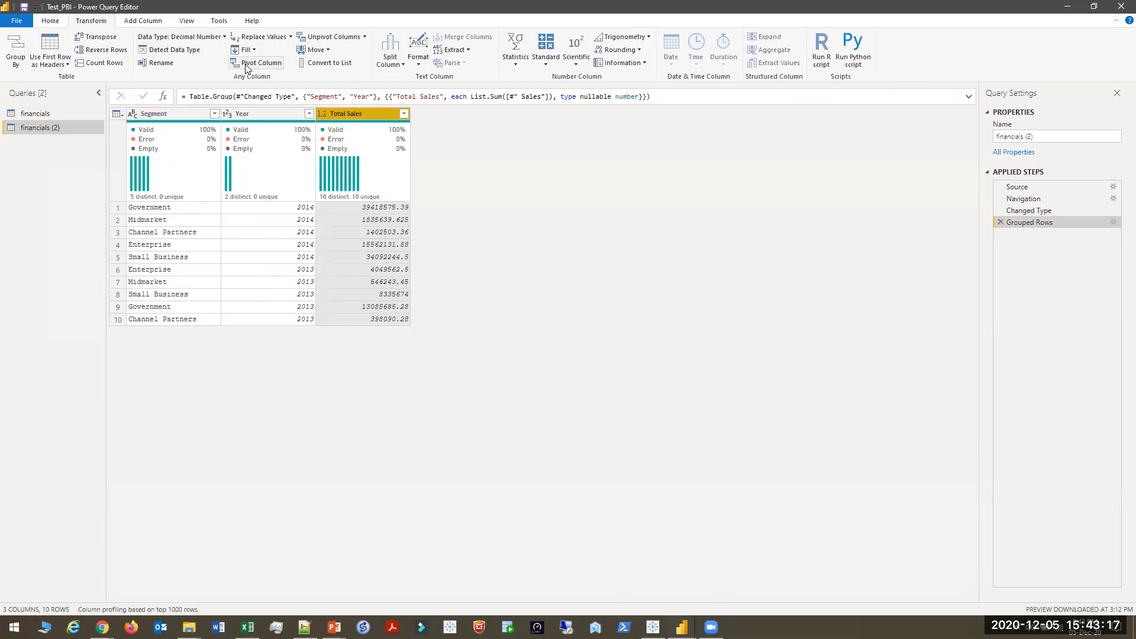
Pivot the Segment column of the grouped table using Year as the values column
click(182, 113)
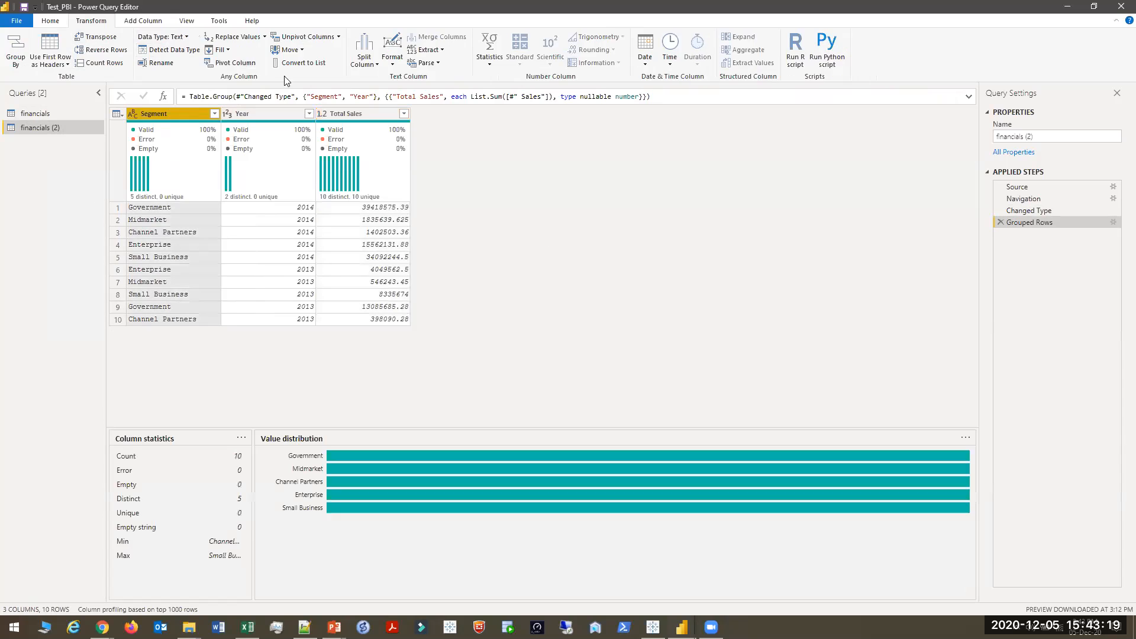
click(241, 64)
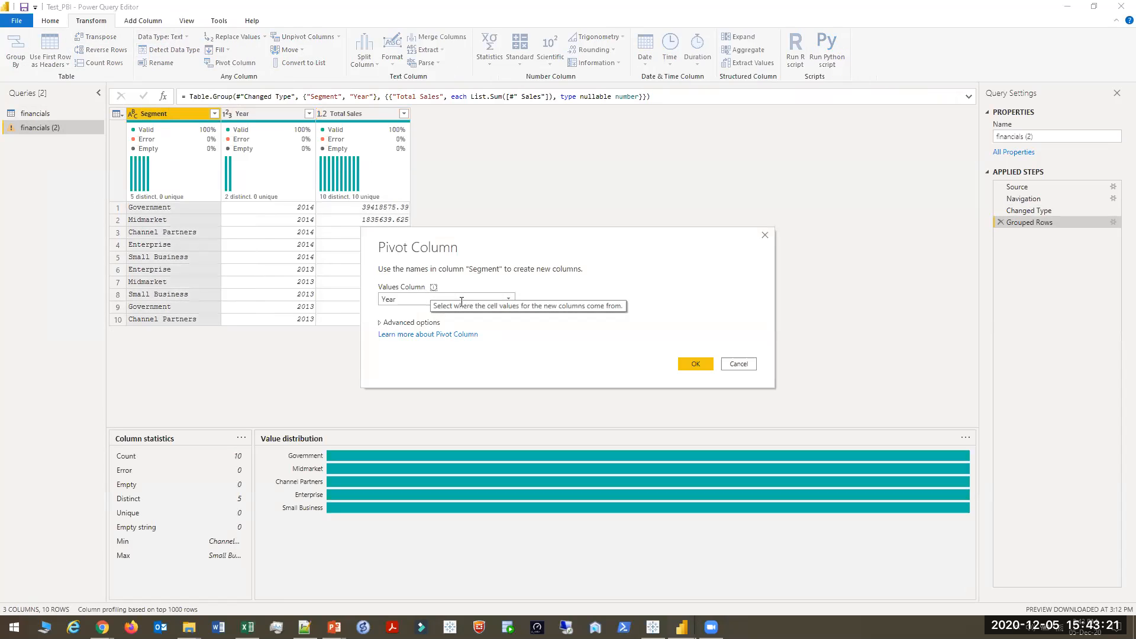
click(689, 362)
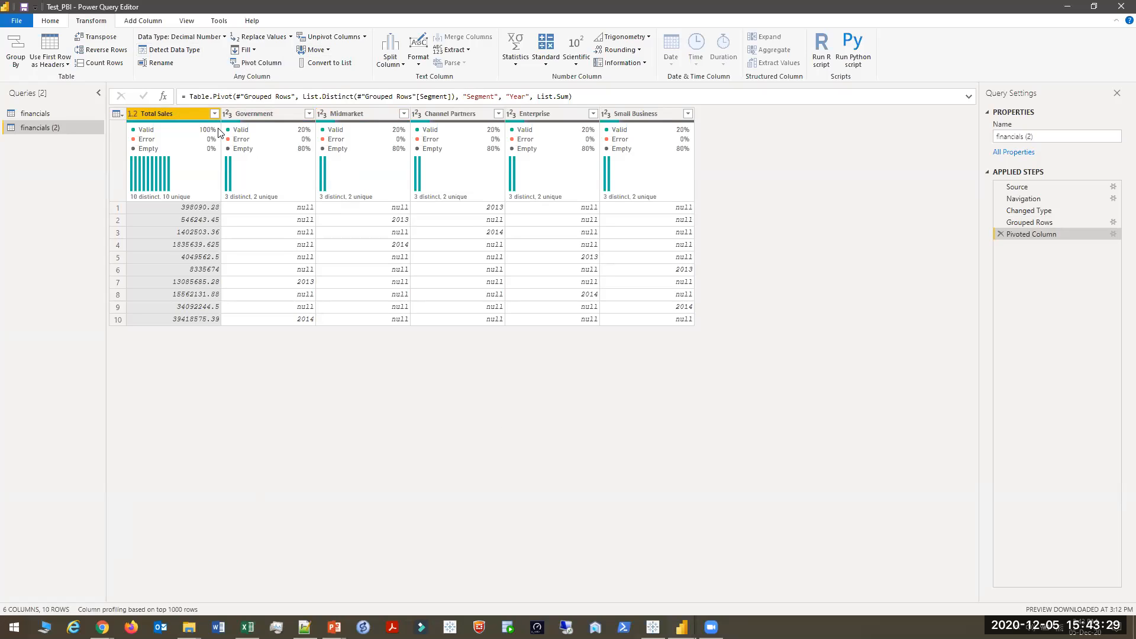
Edit the Pivoted Column step to use Total Sales as its values column
right_click(1011, 234)
click(1099, 242)
click(1112, 235)
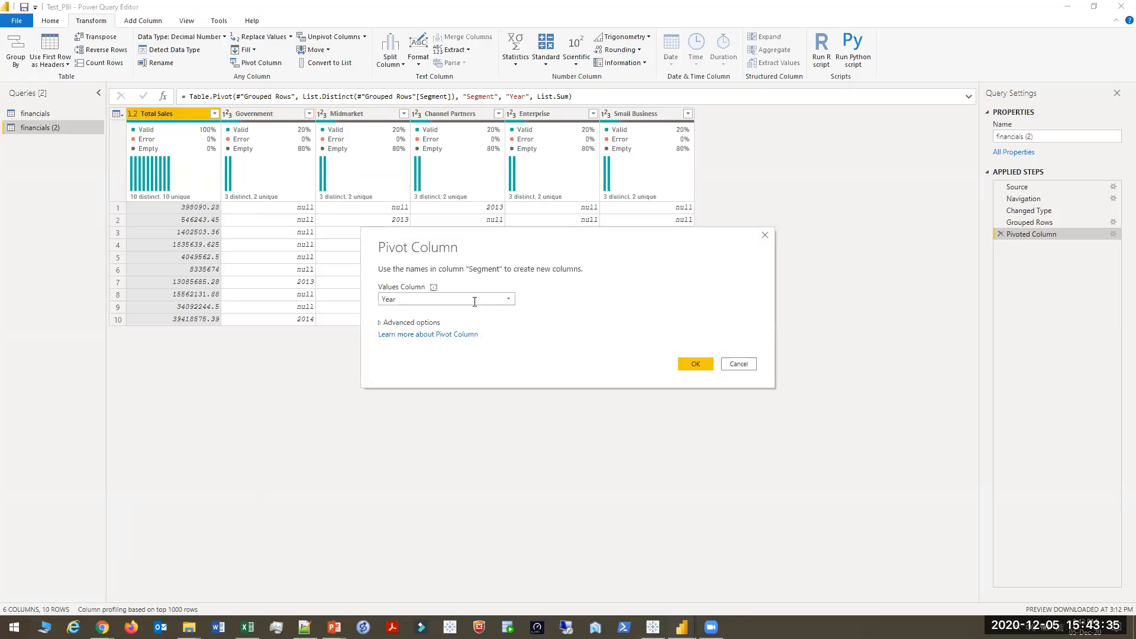
click(497, 300)
click(431, 322)
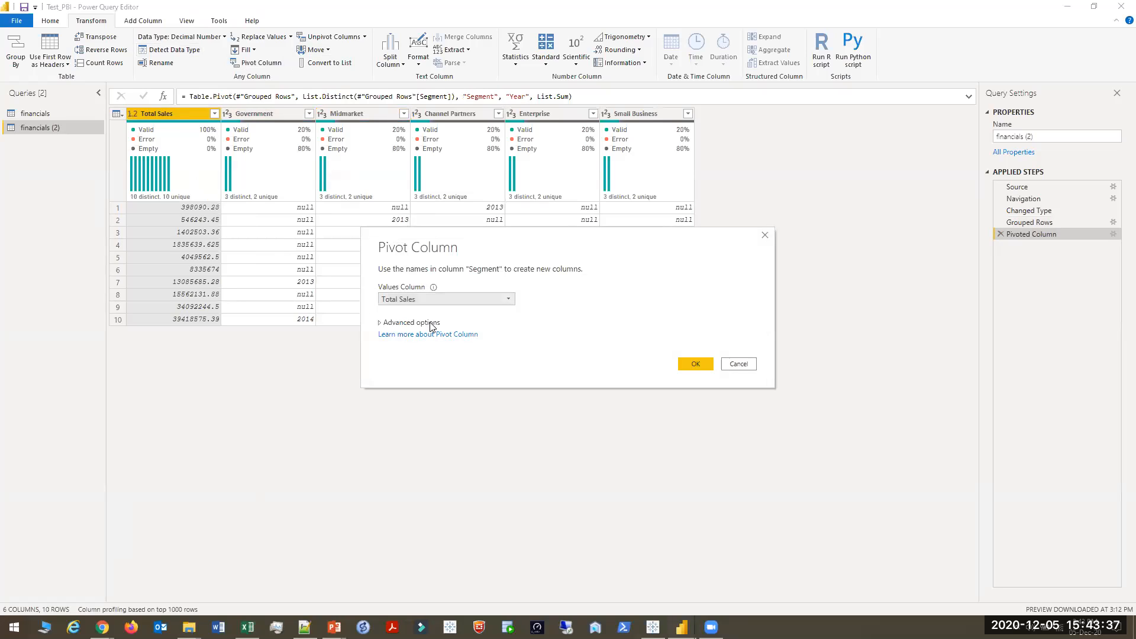
click(696, 364)
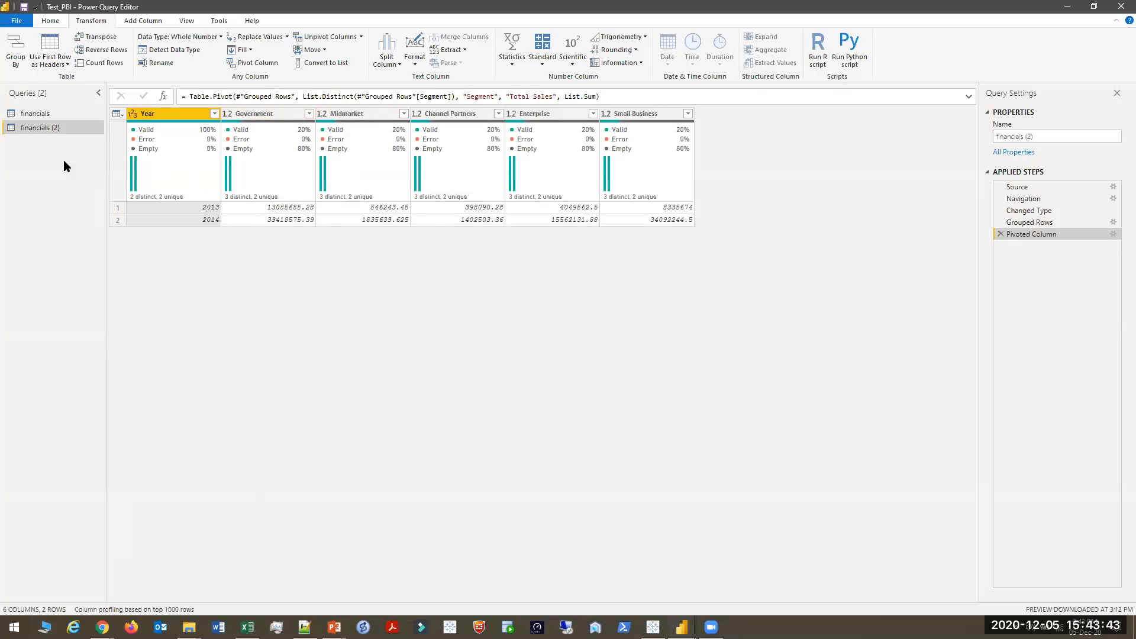
Remove the Pivoted Column step from the financials (2) query
right_click(42, 127)
click(302, 348)
click(1000, 234)
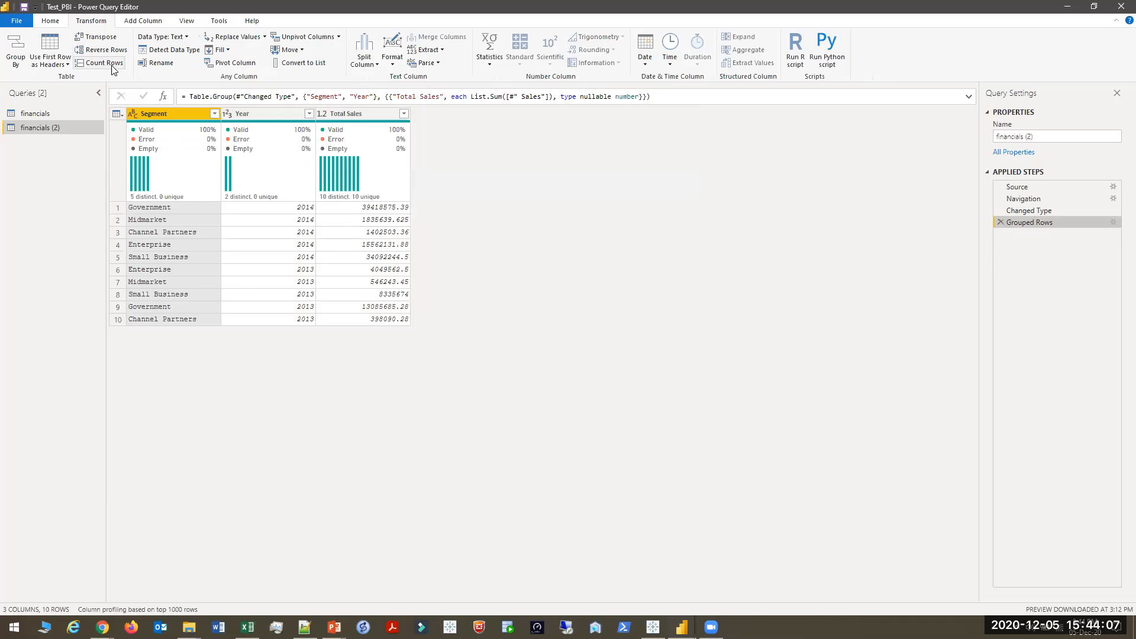
Transpose the grouped table twice, and remove both transpose steps again
click(98, 37)
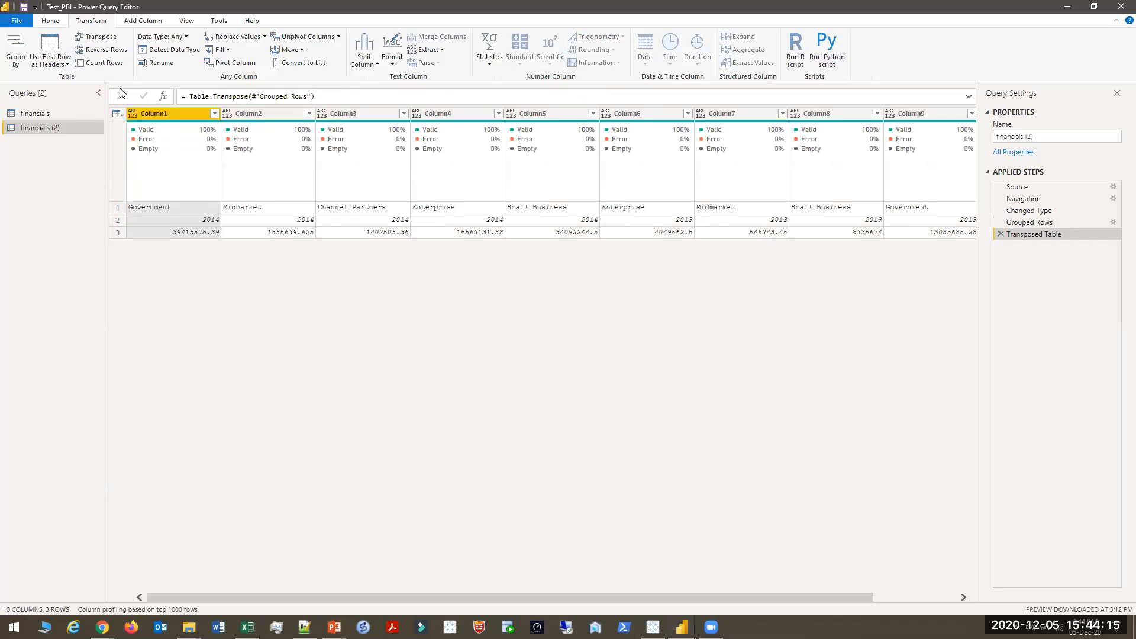
click(98, 38)
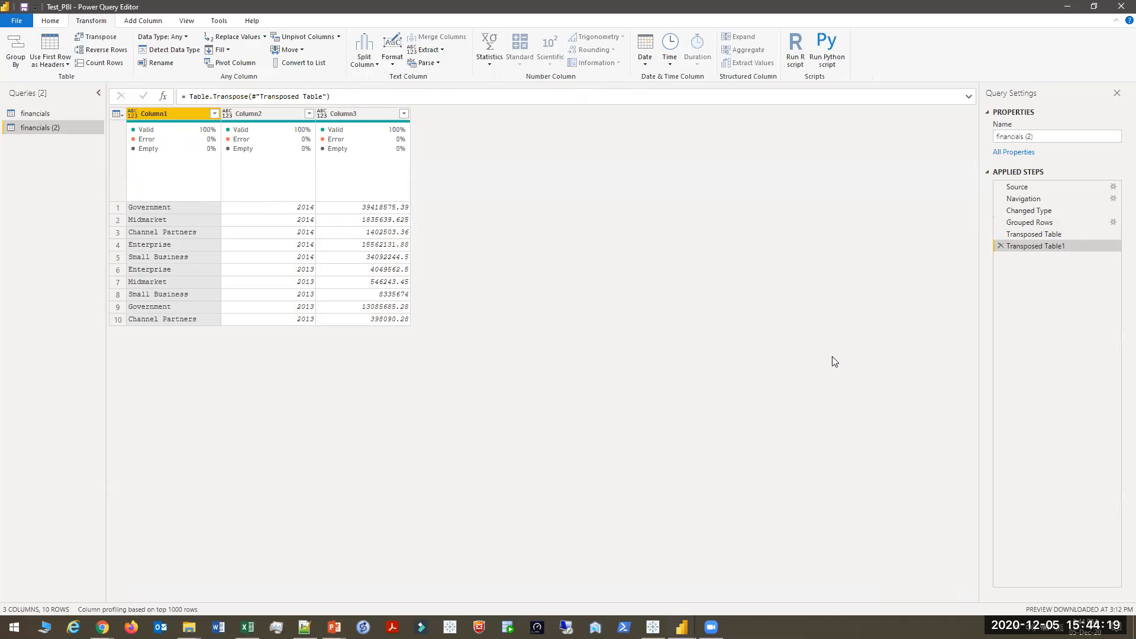
click(1001, 246)
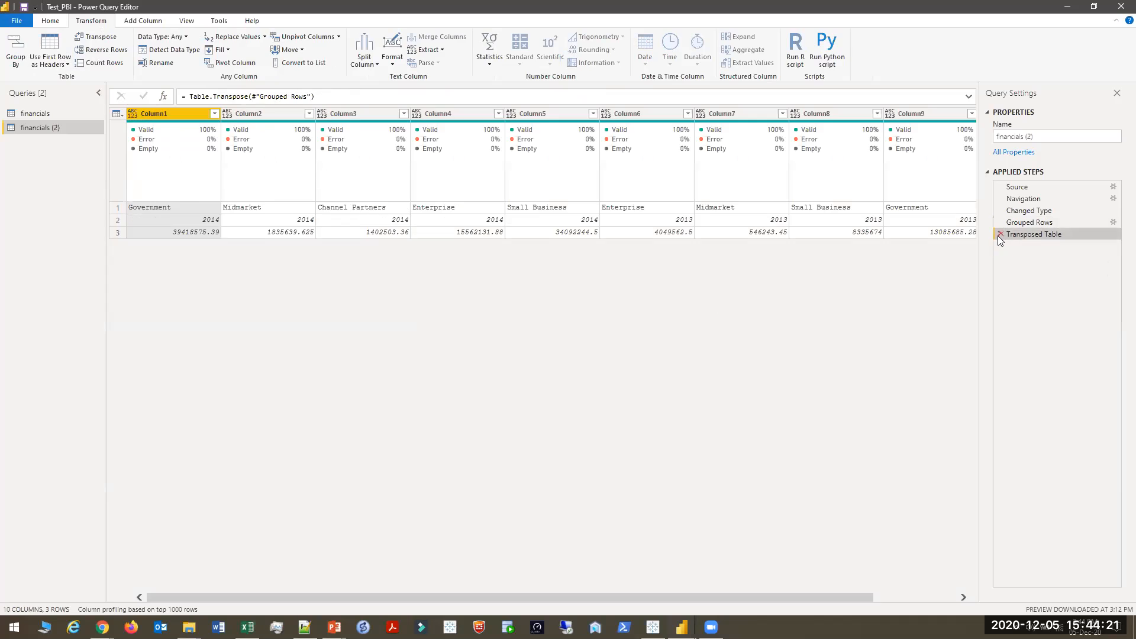
click(999, 235)
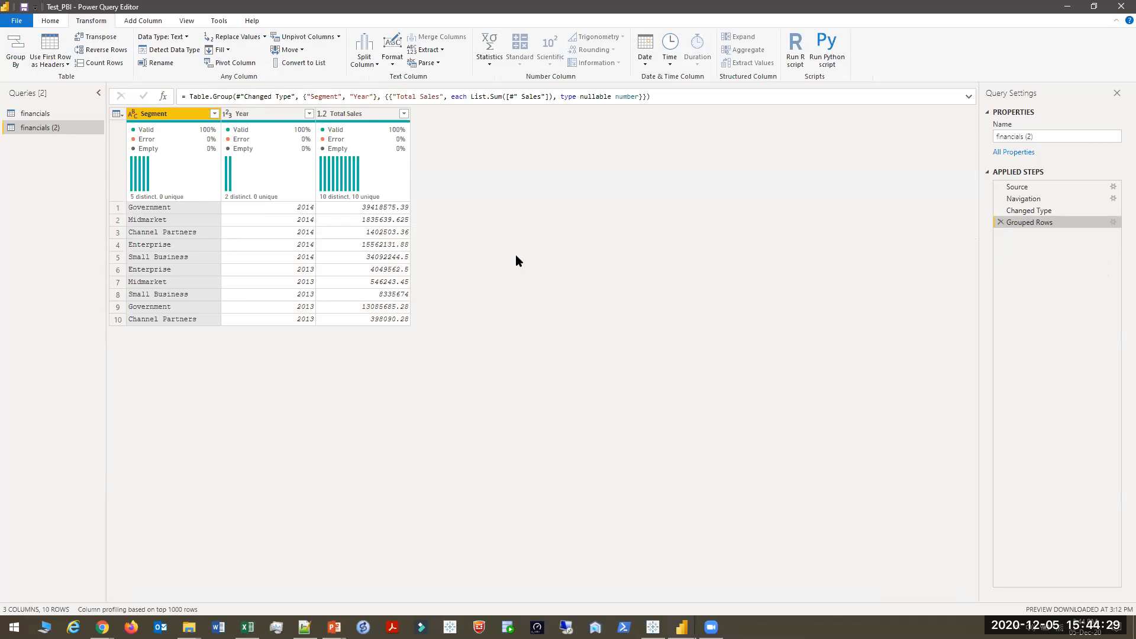
Switch to Chrome and open the comparebitools page of the Luciddataanalytics site in a new tab
key(alt+Tab)
key(alt+Tab)
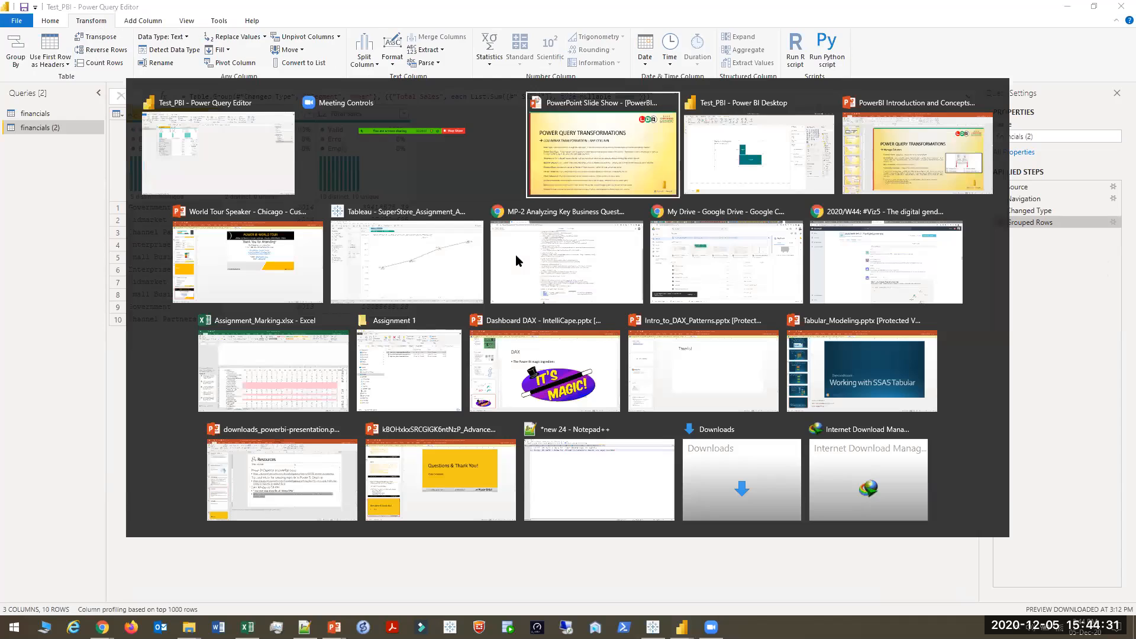
key(Left)
key(Right)
key(Down)
key(Return)
key(ctrl+t)
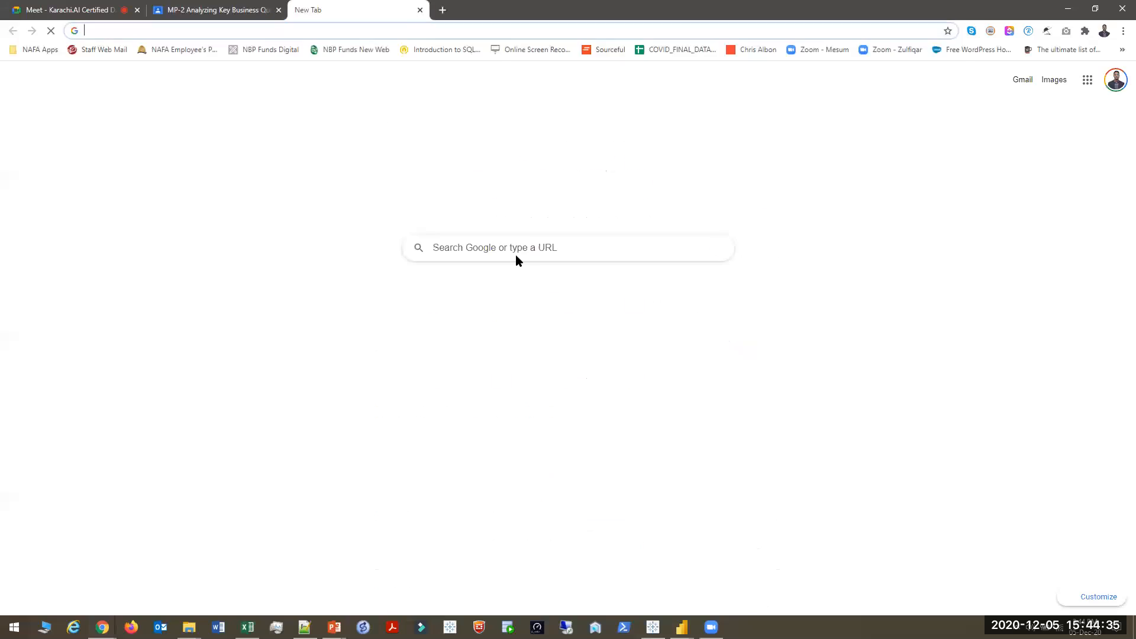
text(luc)
key(Down)
key(Down)
key(Down)
key(Down)
key(Down)
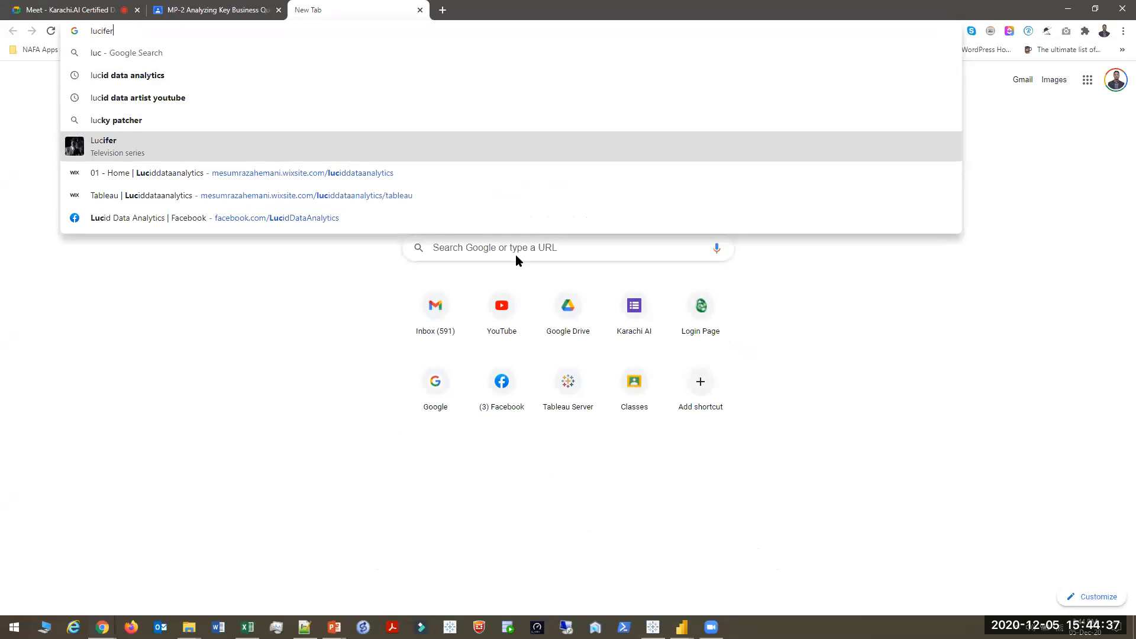
text(/)
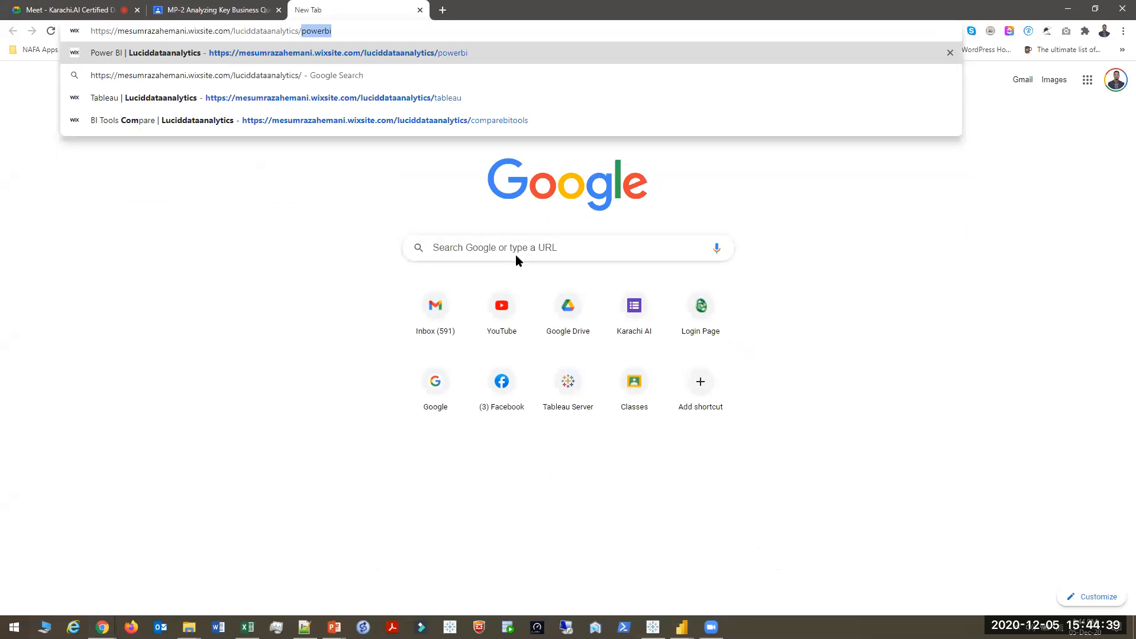
text(comparebitool)
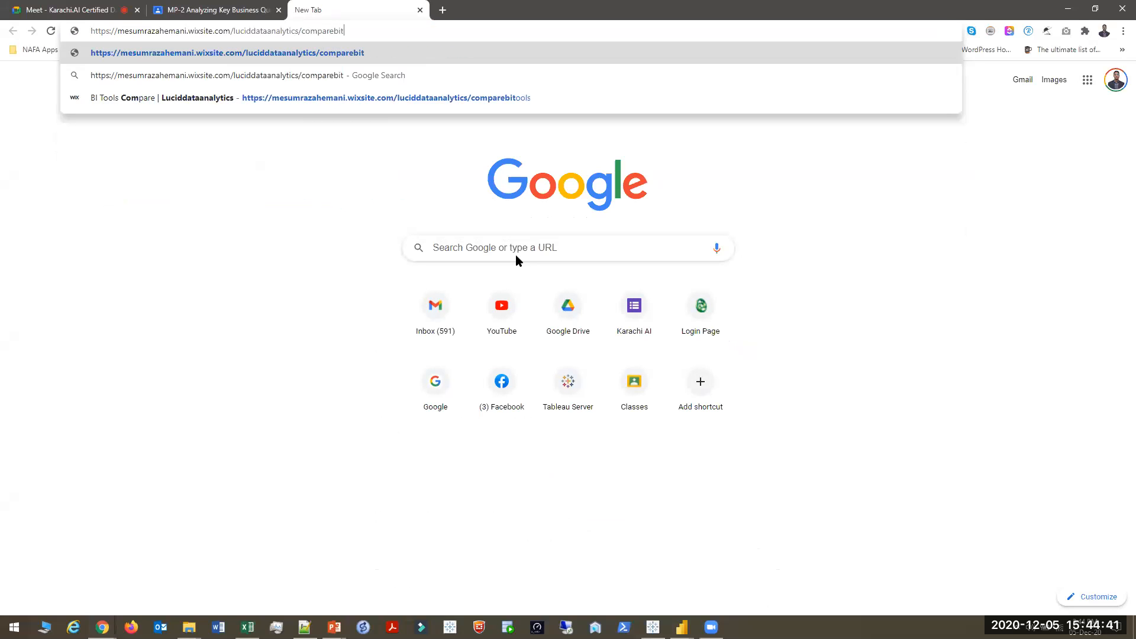
text(s)
key(Return)
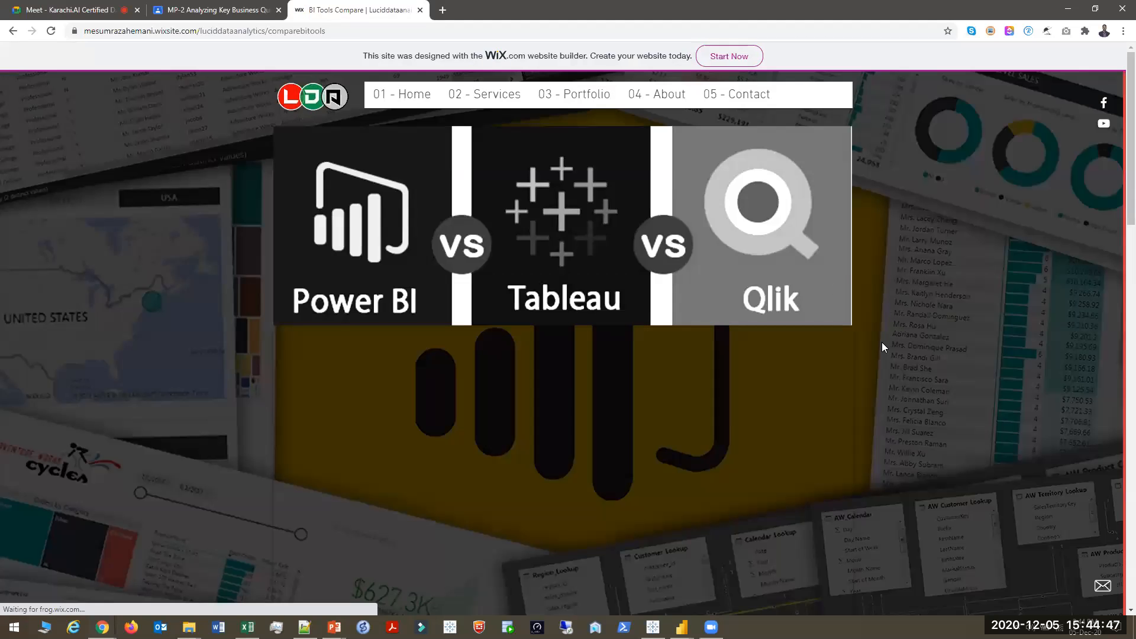
Pause the embedded video, look through the Power BI vs Tableau vs Qlik comparison sections, and close the page
scroll(882, 342, down, 3)
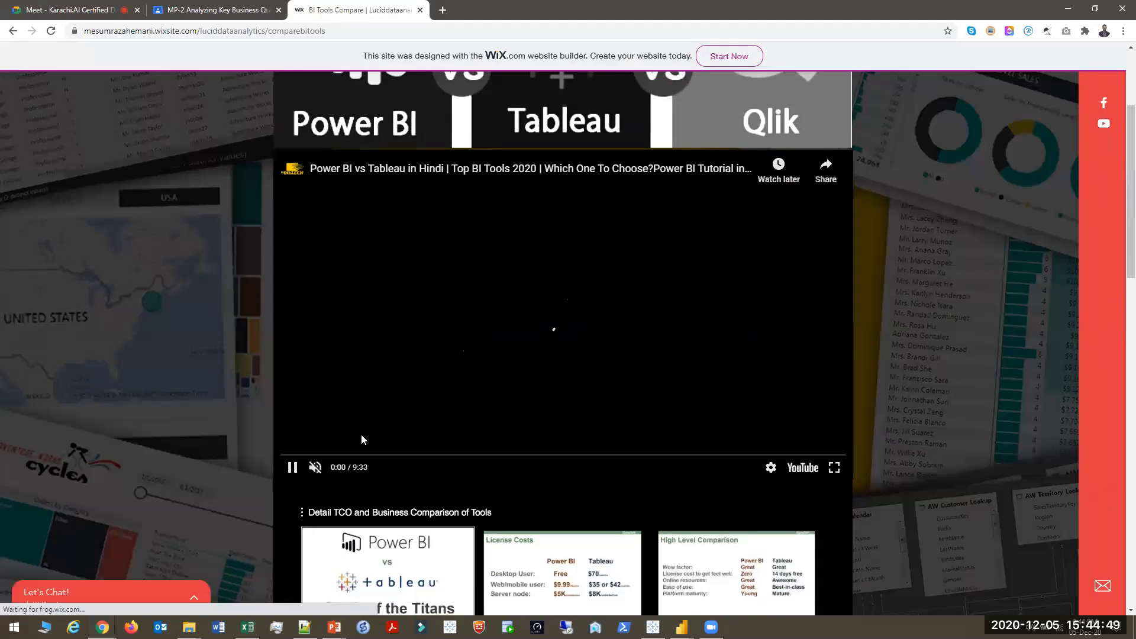
click(292, 467)
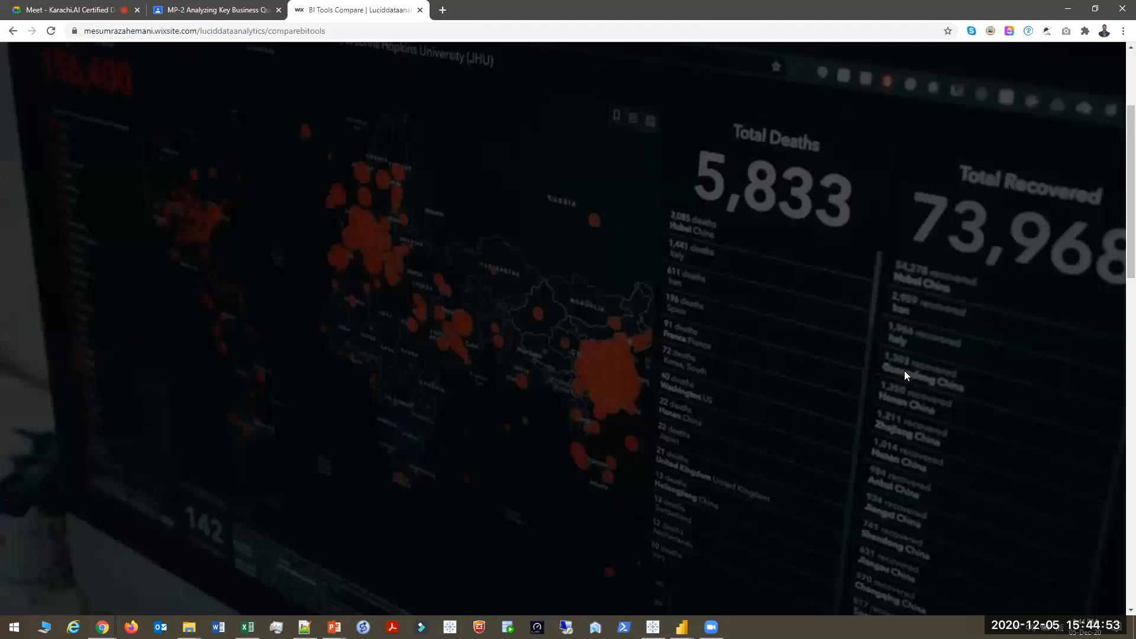
click(727, 223)
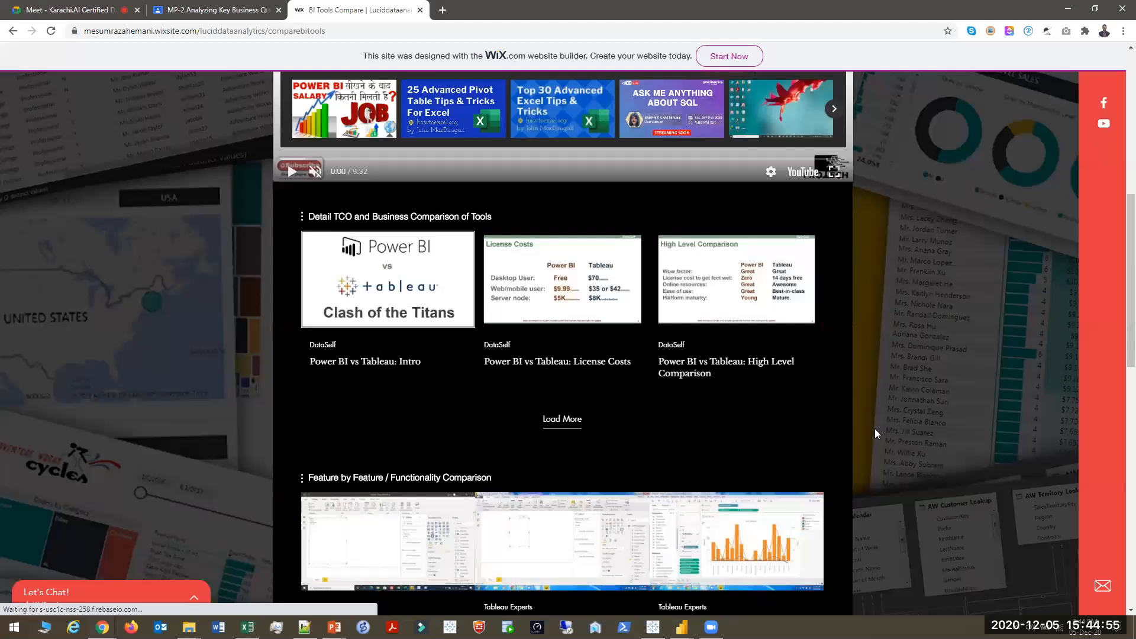
scroll(875, 429, down, 8)
scroll(875, 429, down, 5)
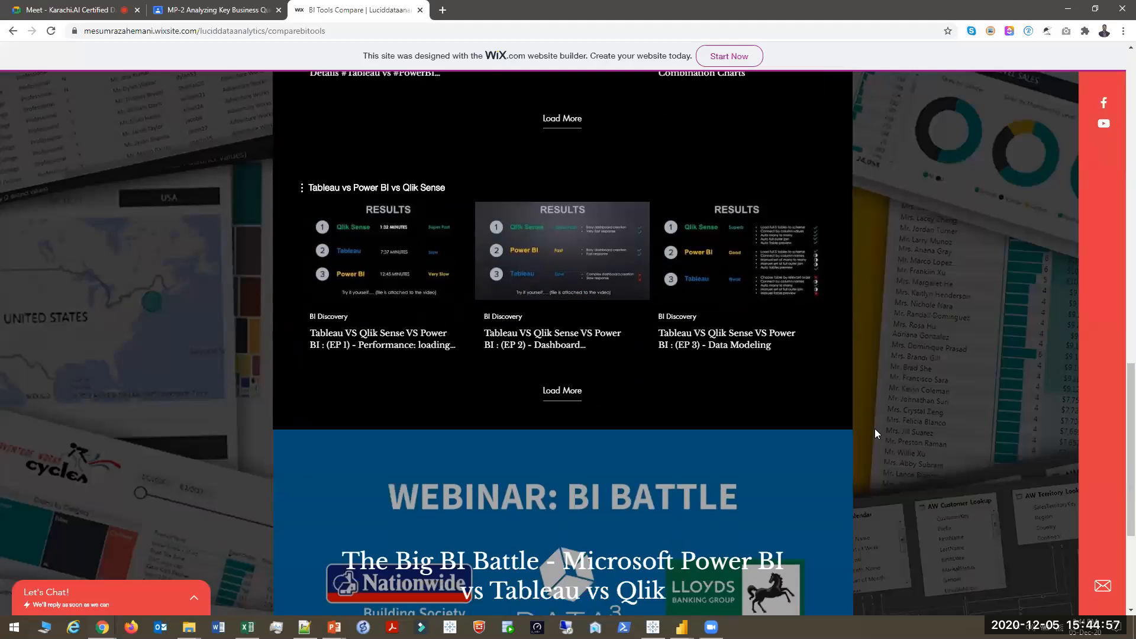
scroll(874, 428, up, 15)
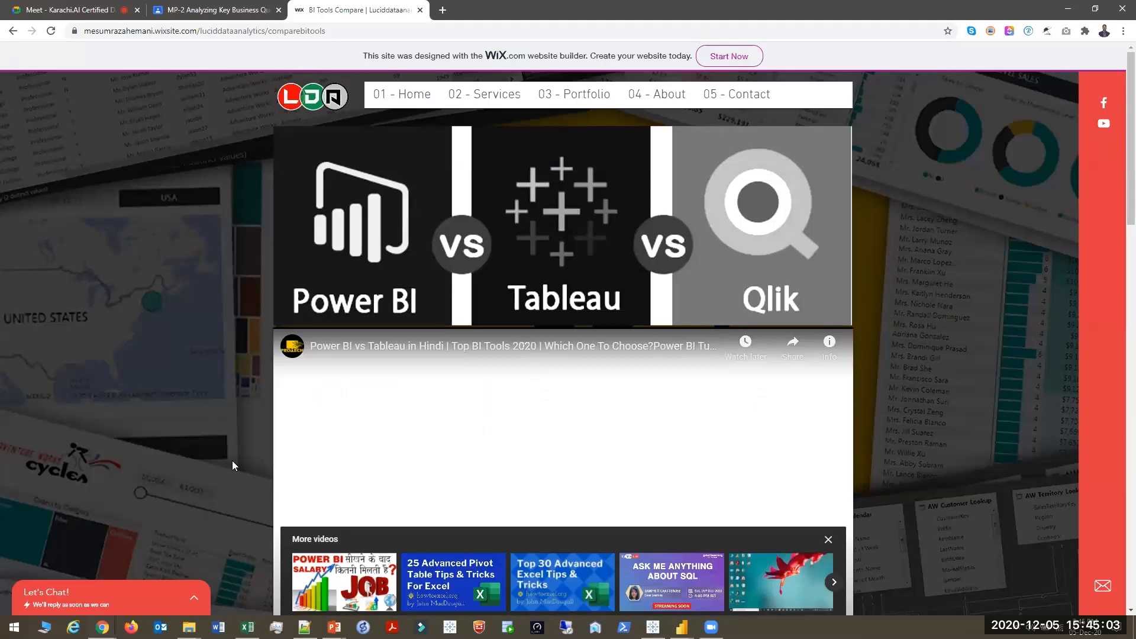
click(420, 10)
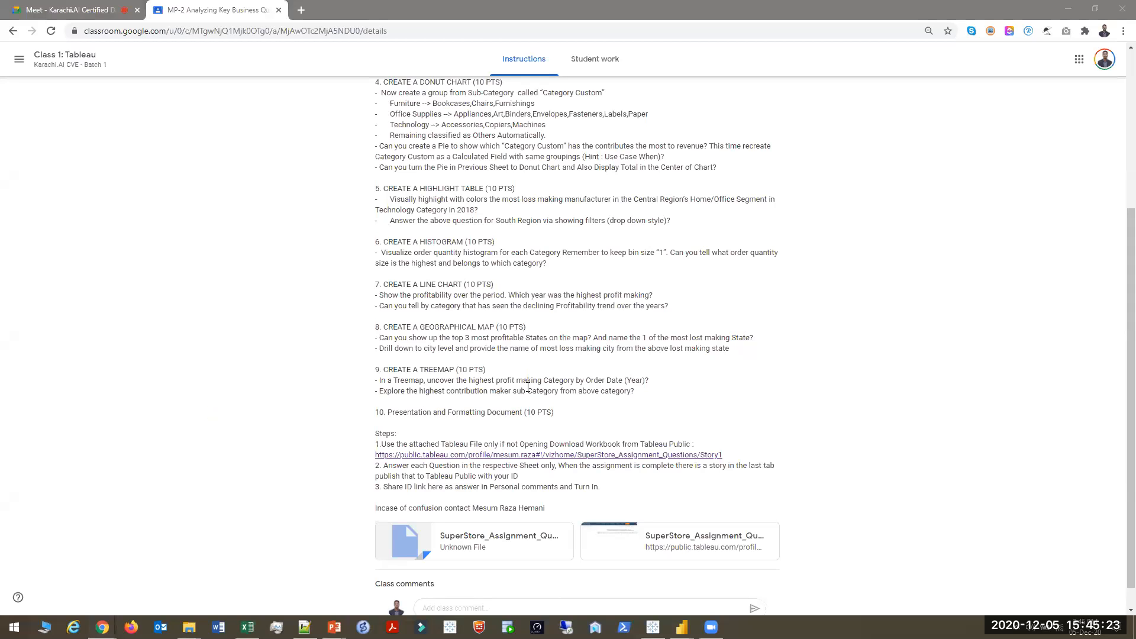
Switch to the PowerPoint slide show and review the Columnar Transformation: Any Column slide
key(alt+Tab)
key(alt+Tab)
key(alt+Tab)
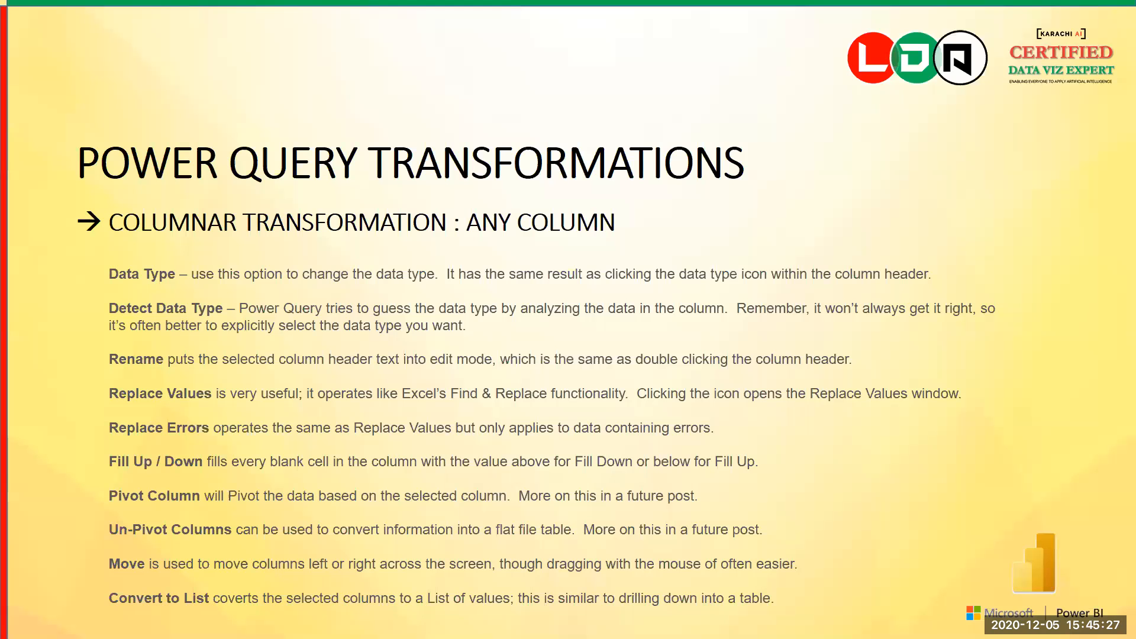
Switch back to the Power Query Editor and open the original financials query
key(alt+Tab)
key(Tab)
key(Tab)
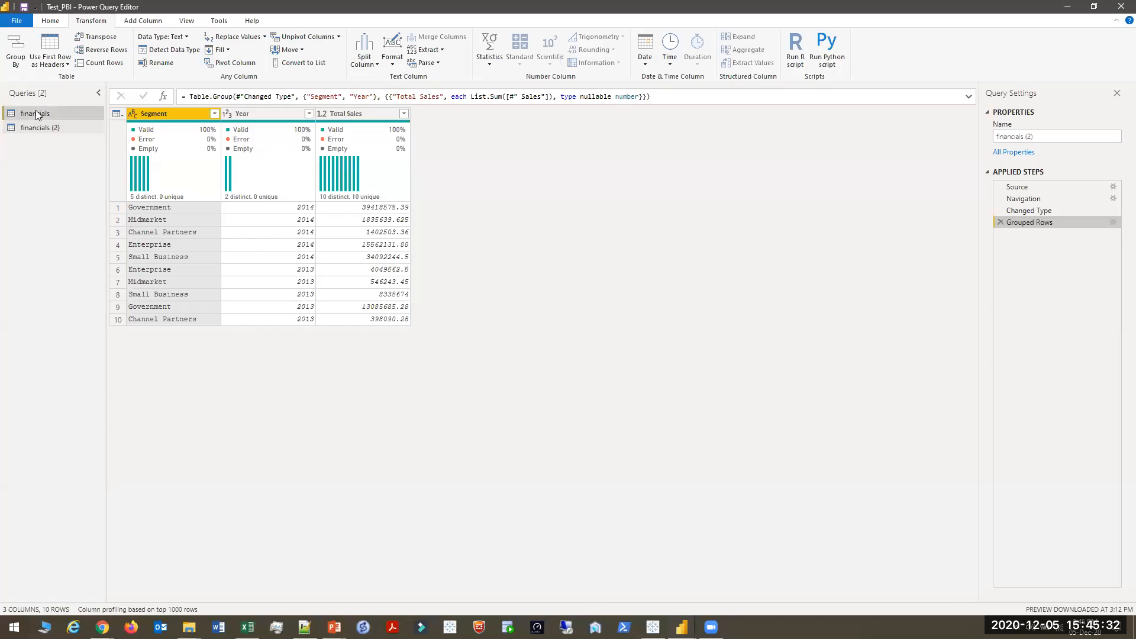
click(36, 111)
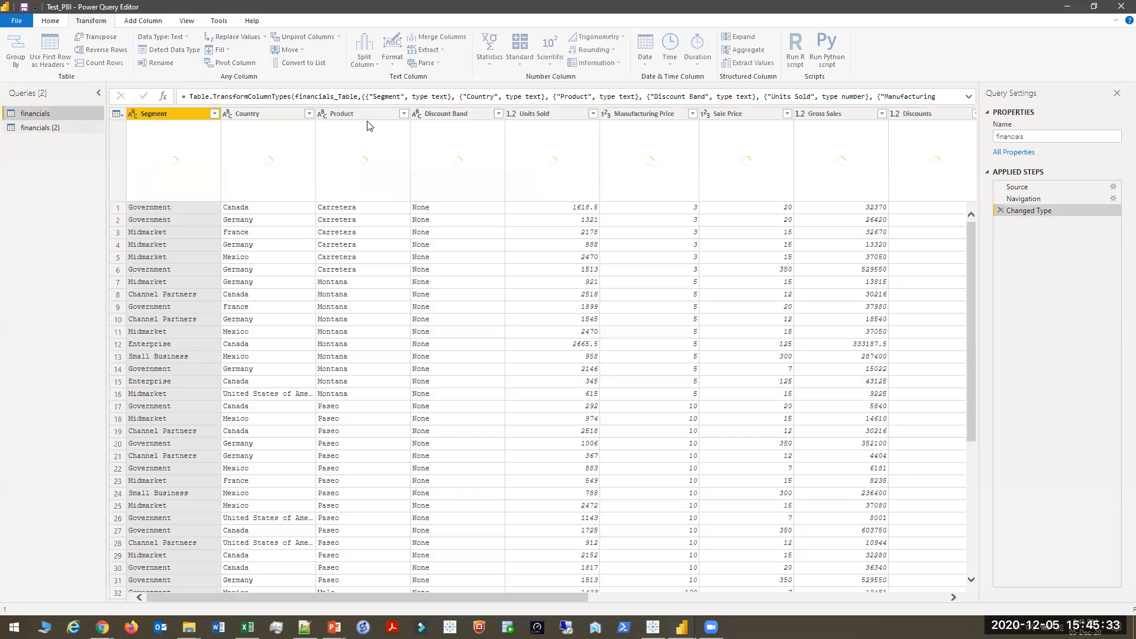
Review the data types available for the Segment column
click(187, 38)
click(187, 38)
click(187, 38)
click(187, 38)
click(187, 38)
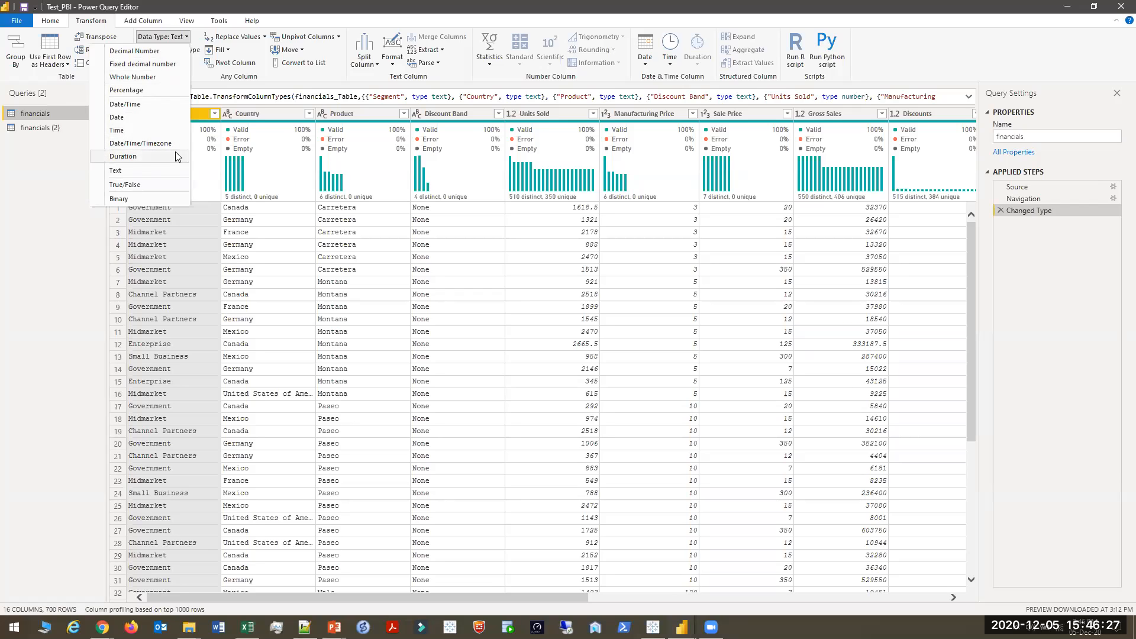
click(972, 64)
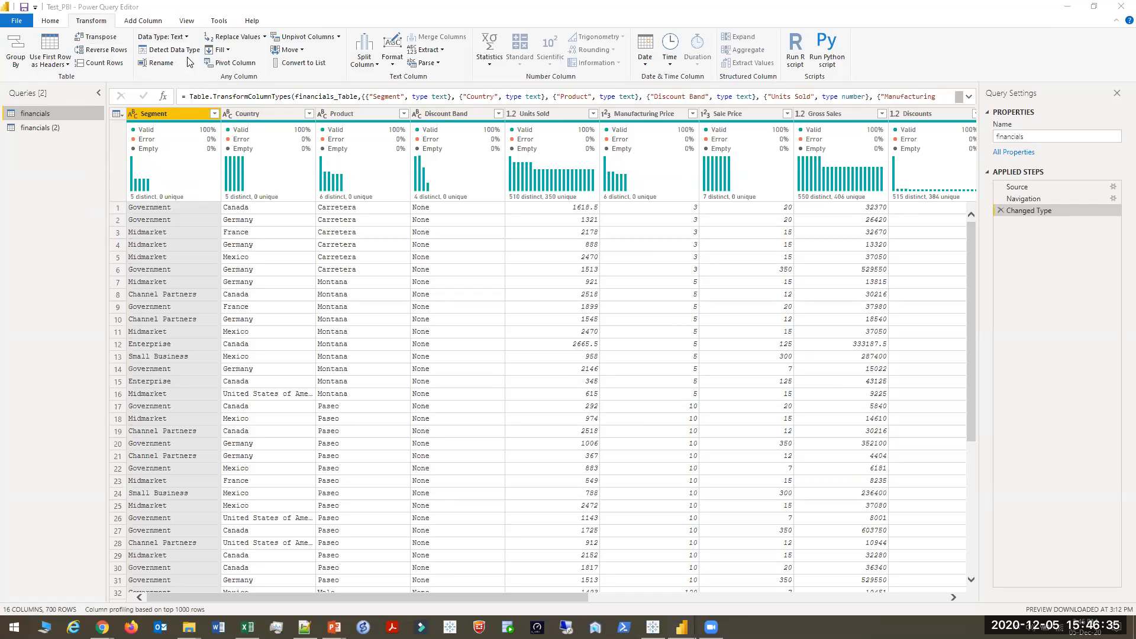
click(175, 39)
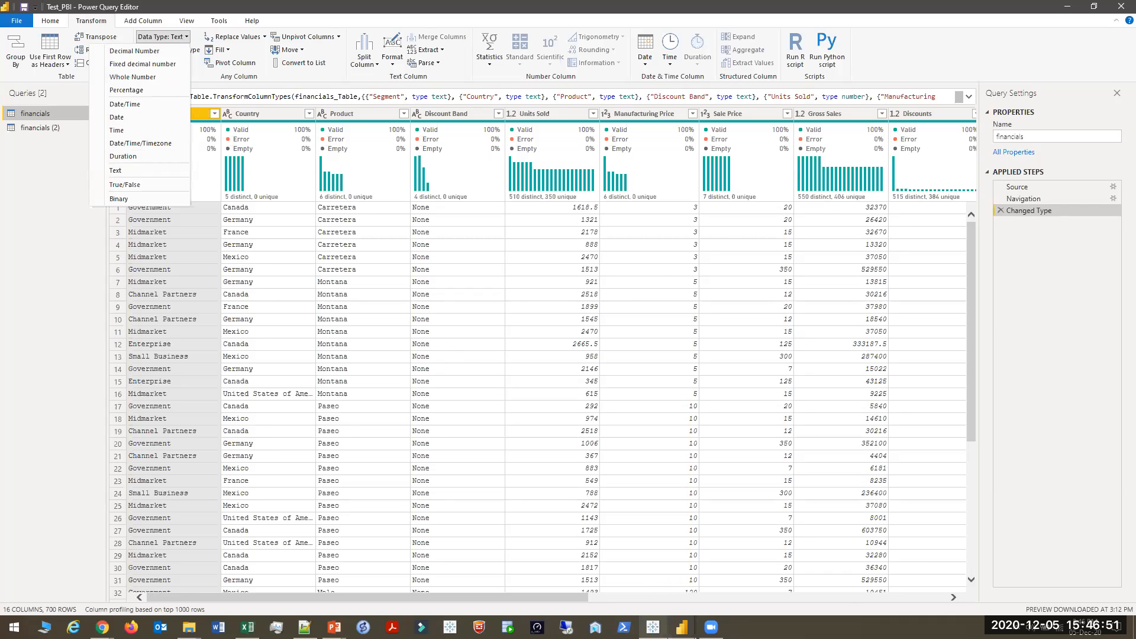
Switch to Tableau, check the data type options of the Order Date field, and return to the Power Query Editor
click(653, 627)
click(19, 57)
click(23, 139)
click(25, 139)
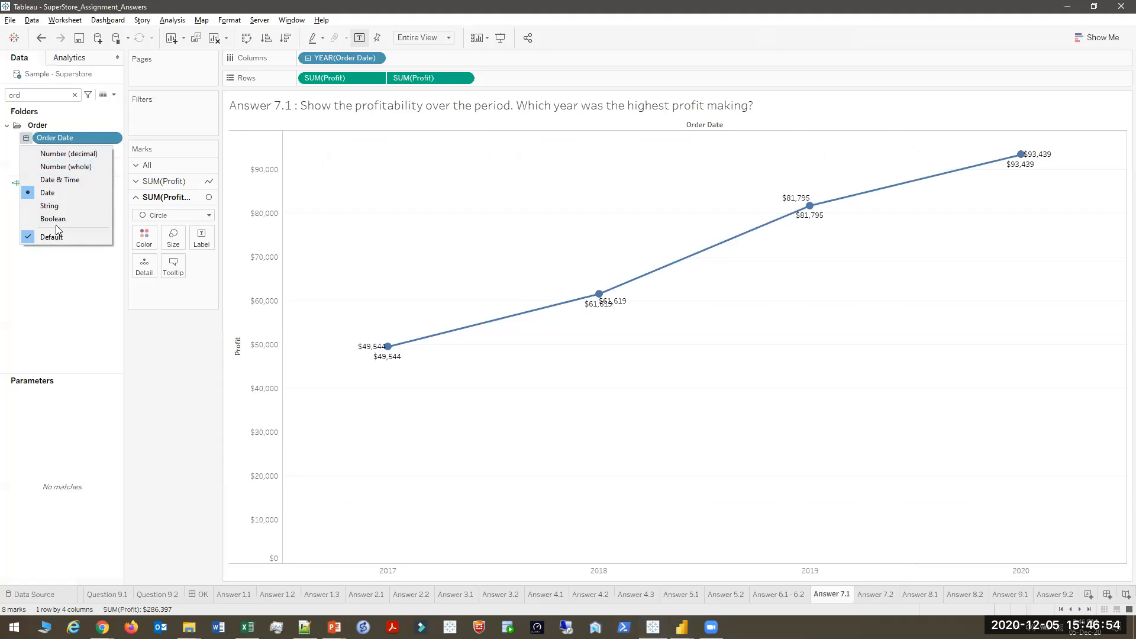
click(105, 265)
key(alt+Tab)
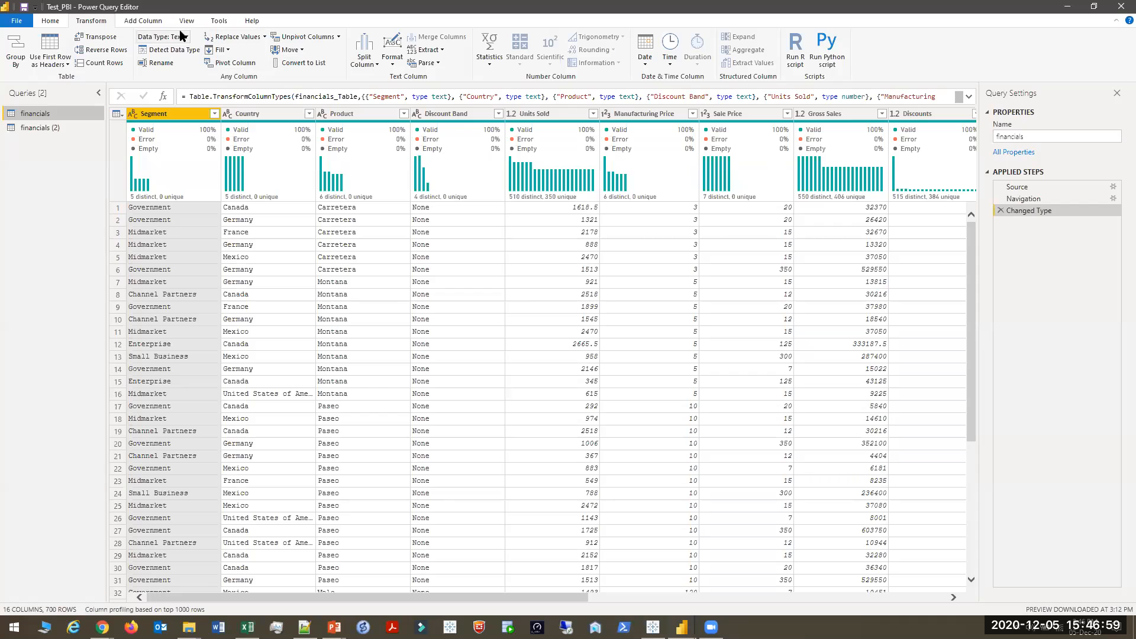
Convert the Units Sold column to Text, replacing the current conversion, and run Detect Data Type on it
click(198, 110)
click(583, 116)
click(593, 114)
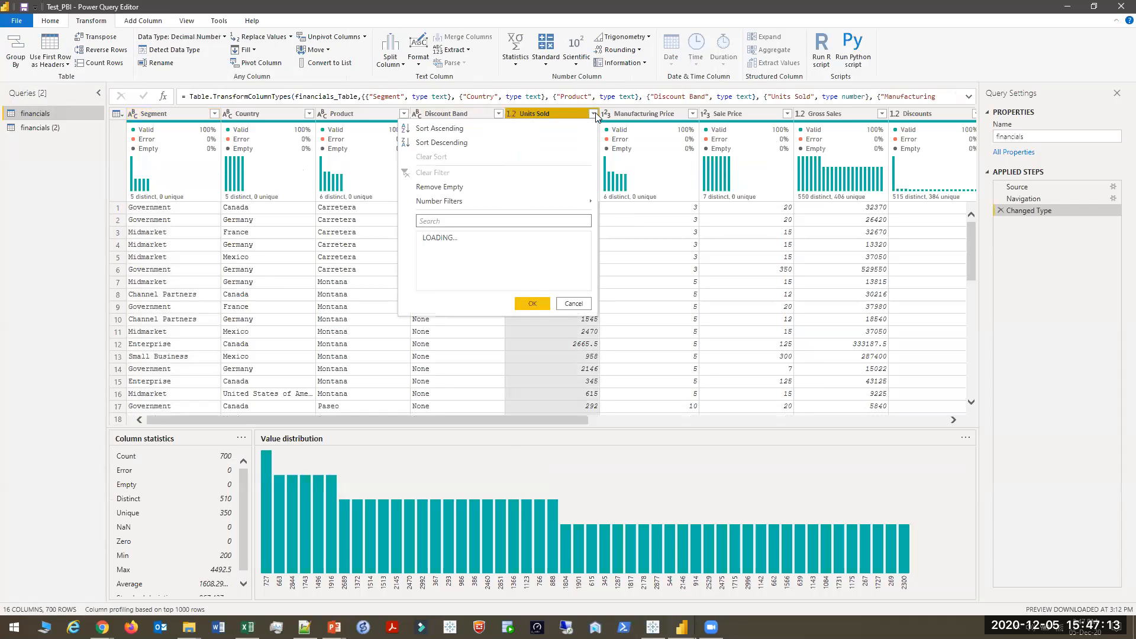
click(583, 120)
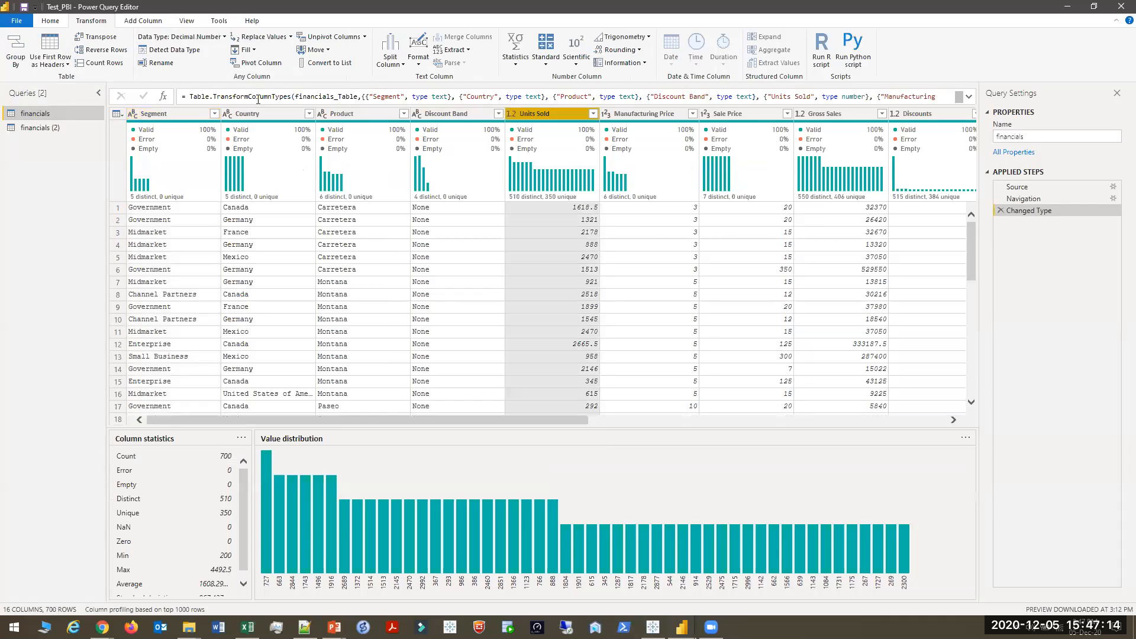
click(201, 38)
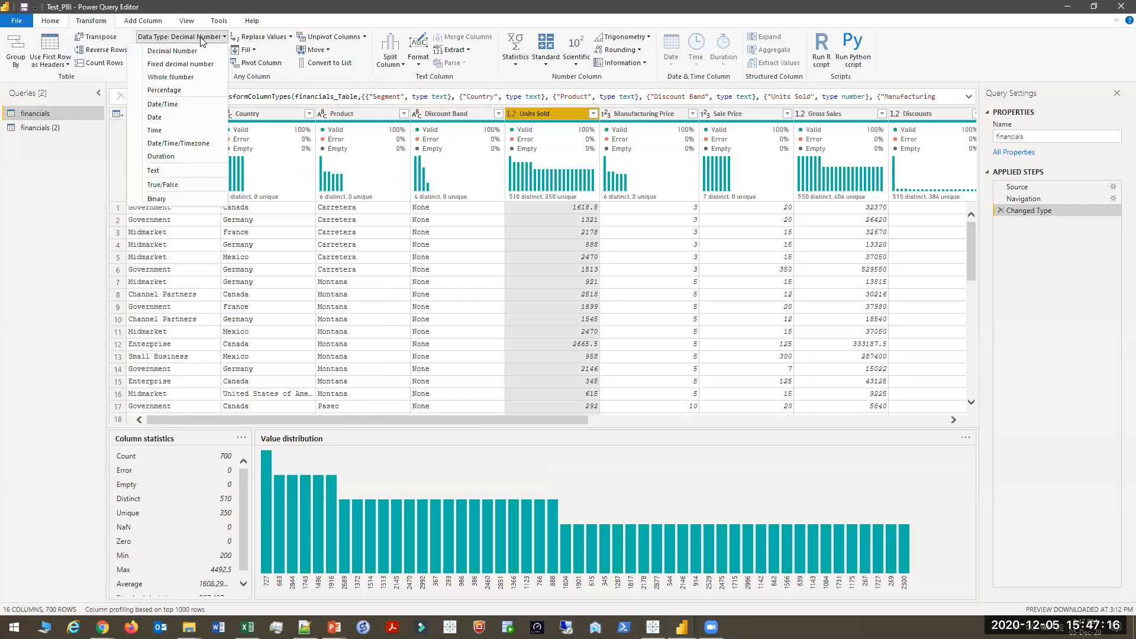
click(202, 170)
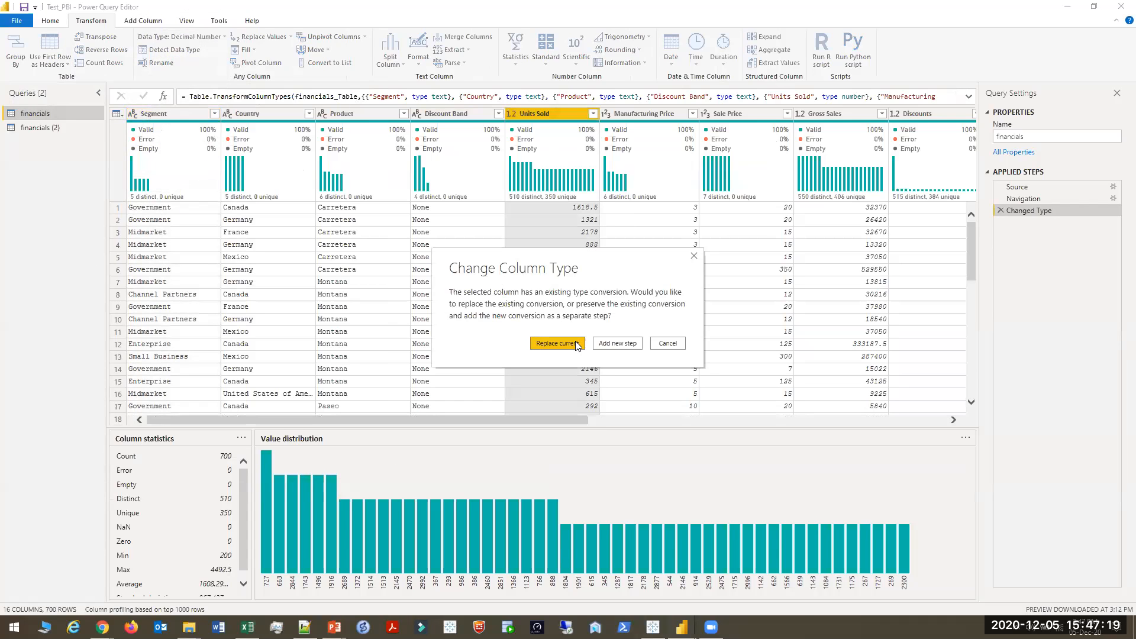
click(558, 343)
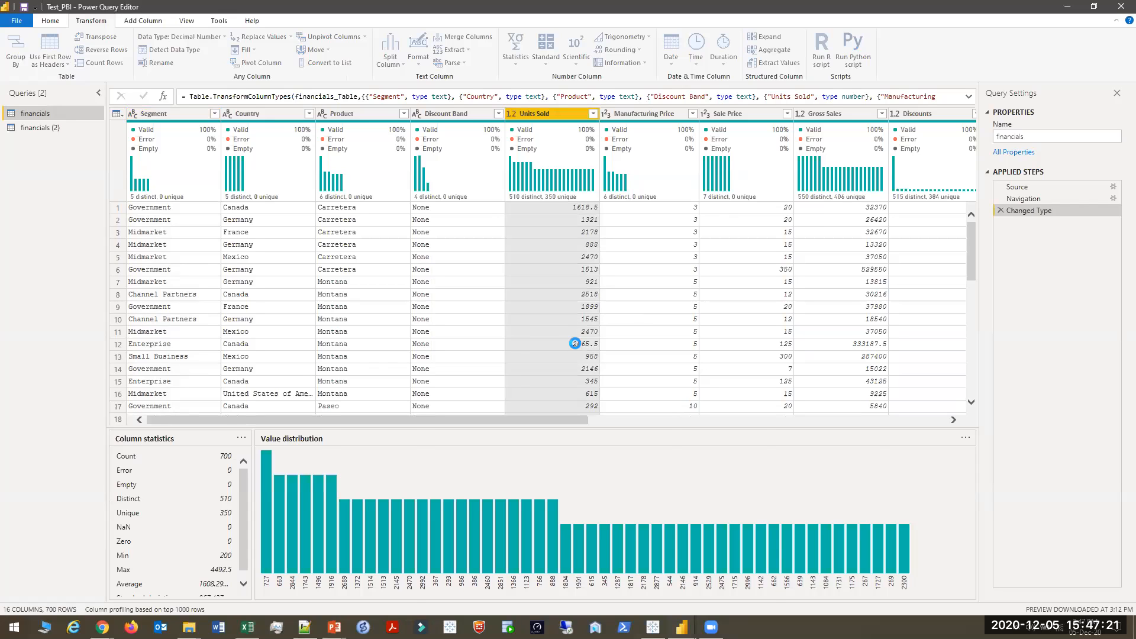
mouse_move(572, 182)
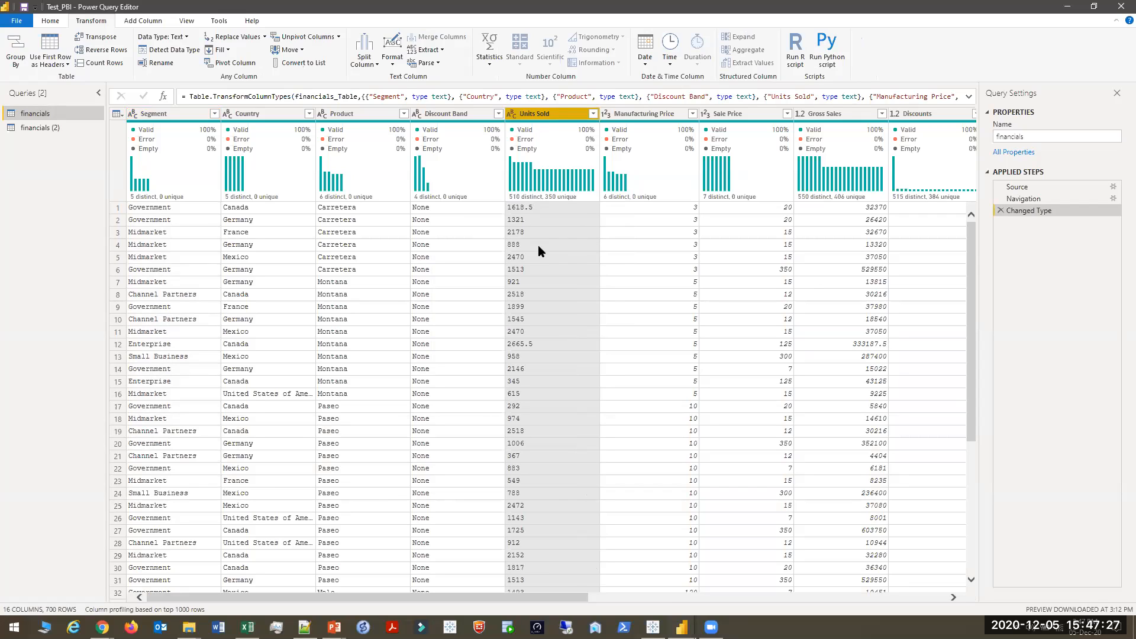
click(196, 52)
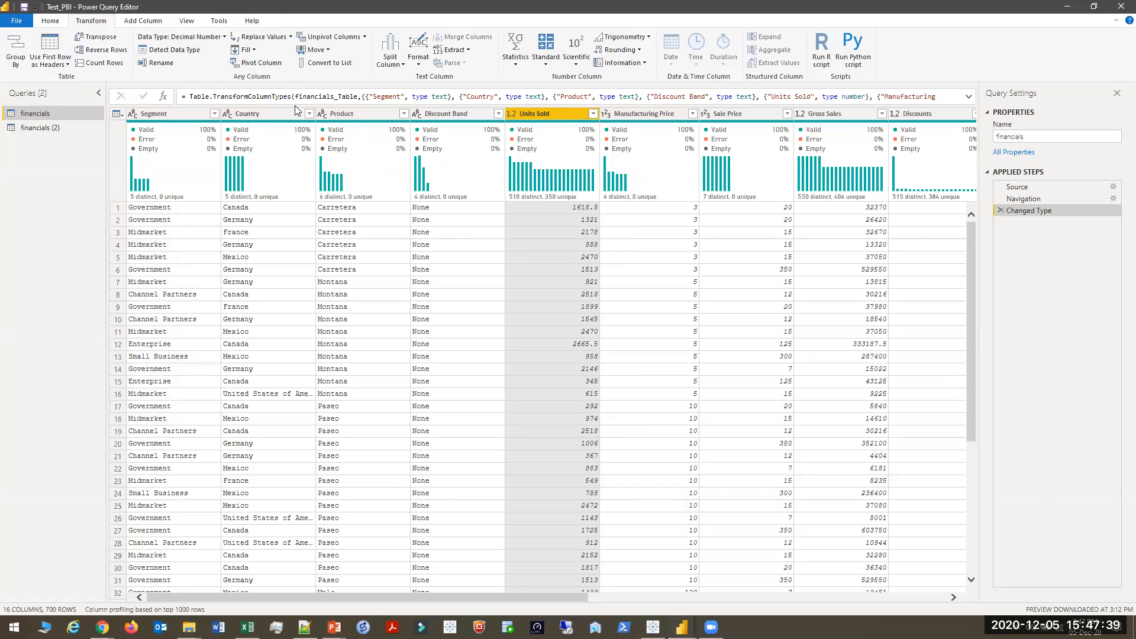
Replace the value Canada with Punjab in the Country column, and delete that replacement from the applied steps
double_click(277, 111)
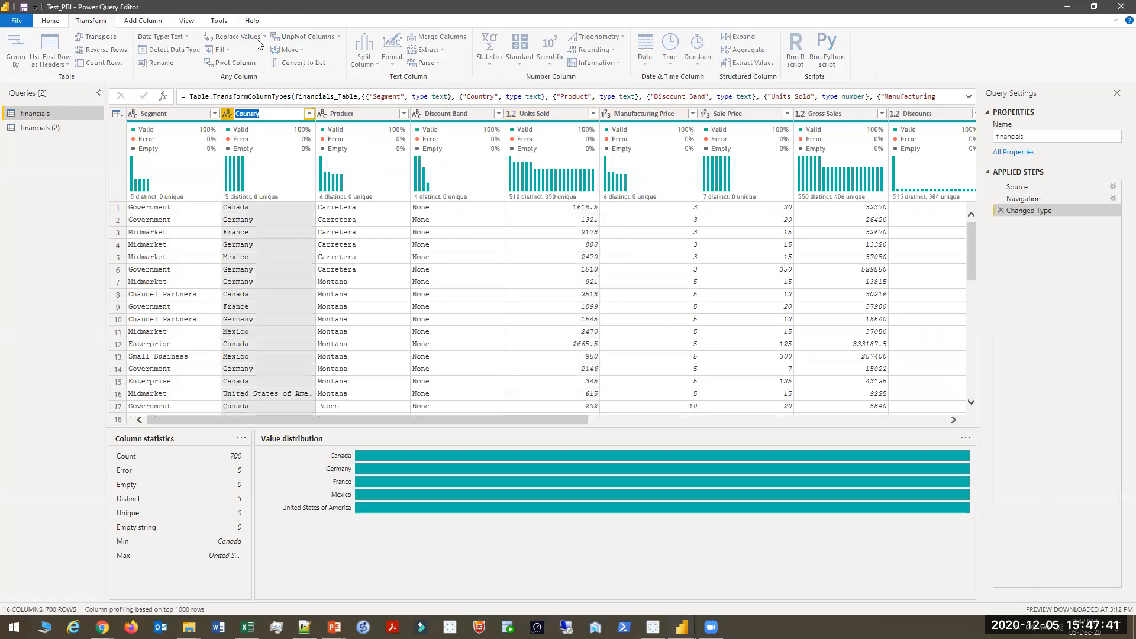
click(280, 131)
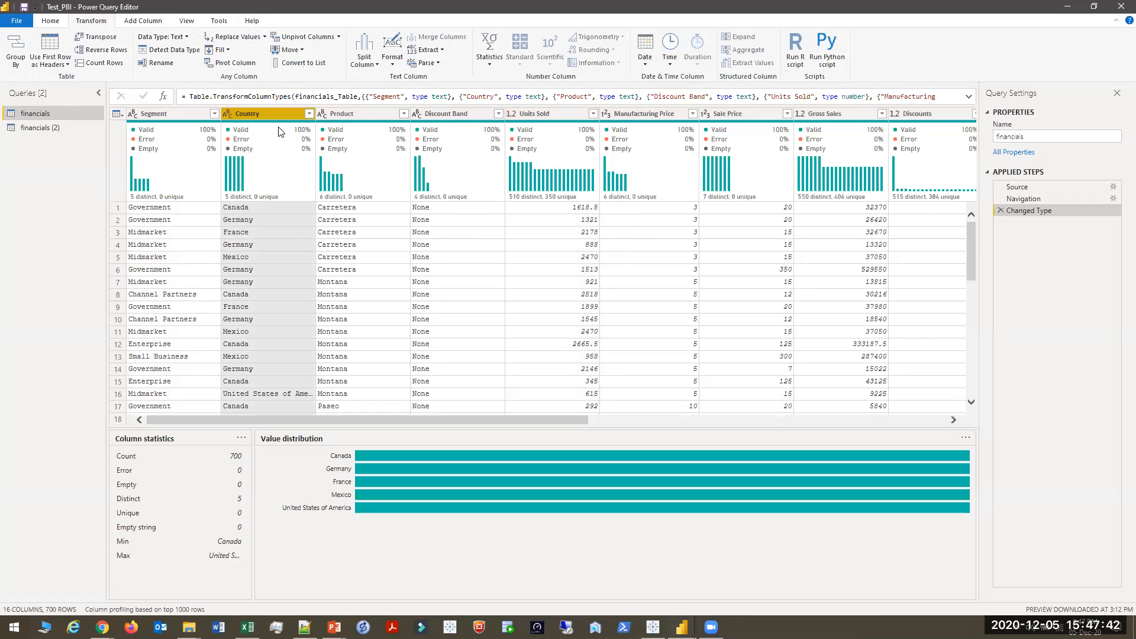
click(233, 36)
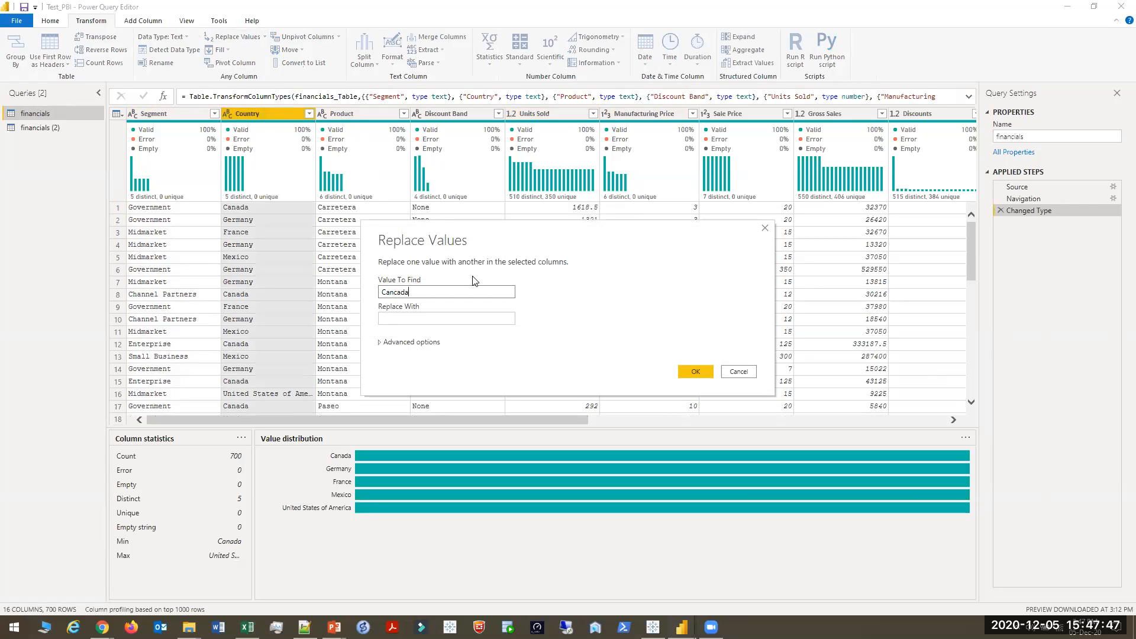
key(Tab)
text(Punja)
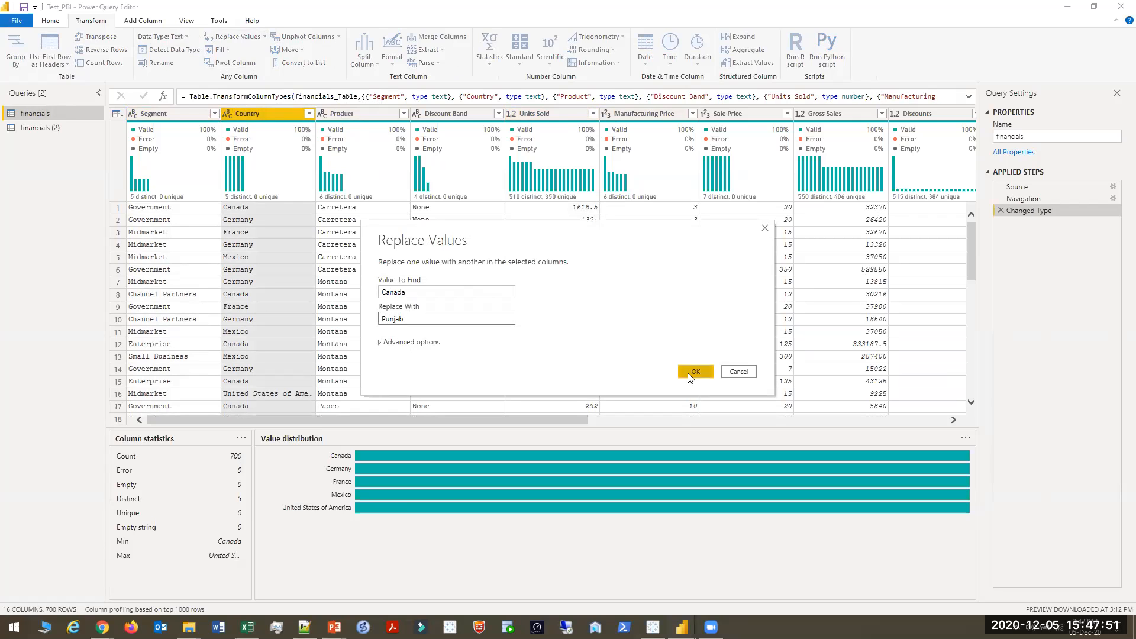
click(690, 373)
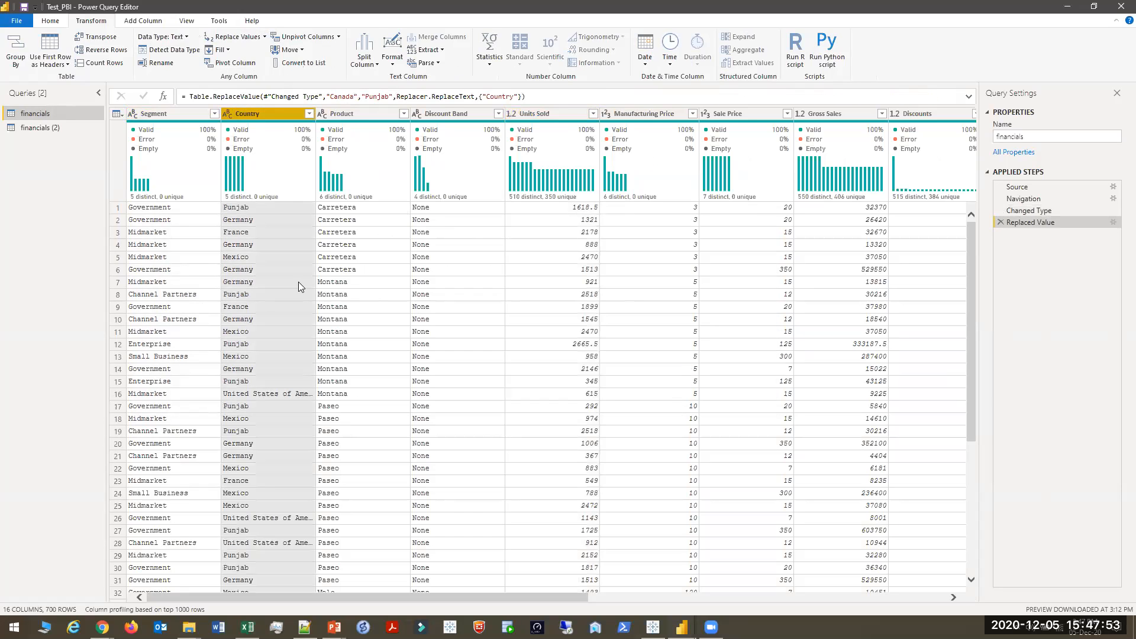
click(1001, 222)
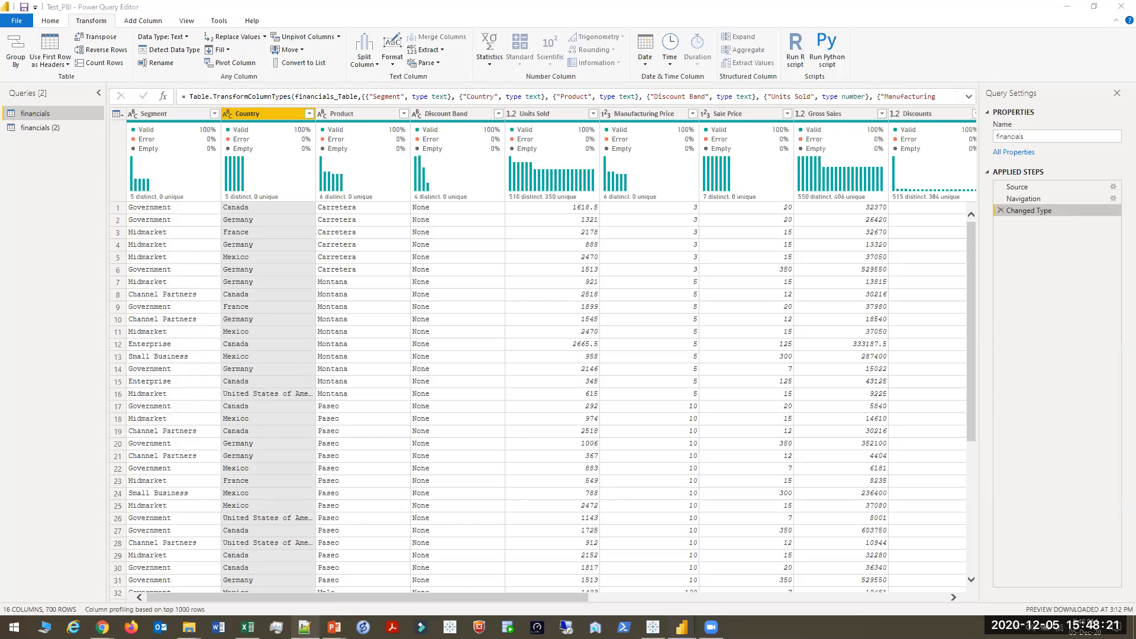
Switch to Excel and create a new blank workbook
right_click(247, 627)
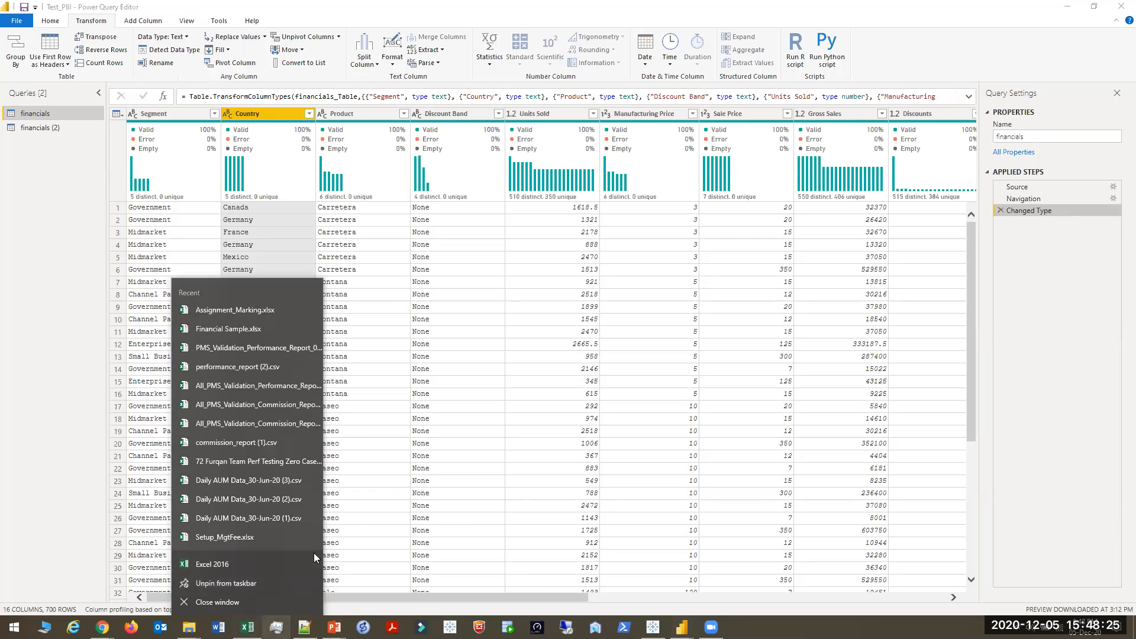
click(303, 557)
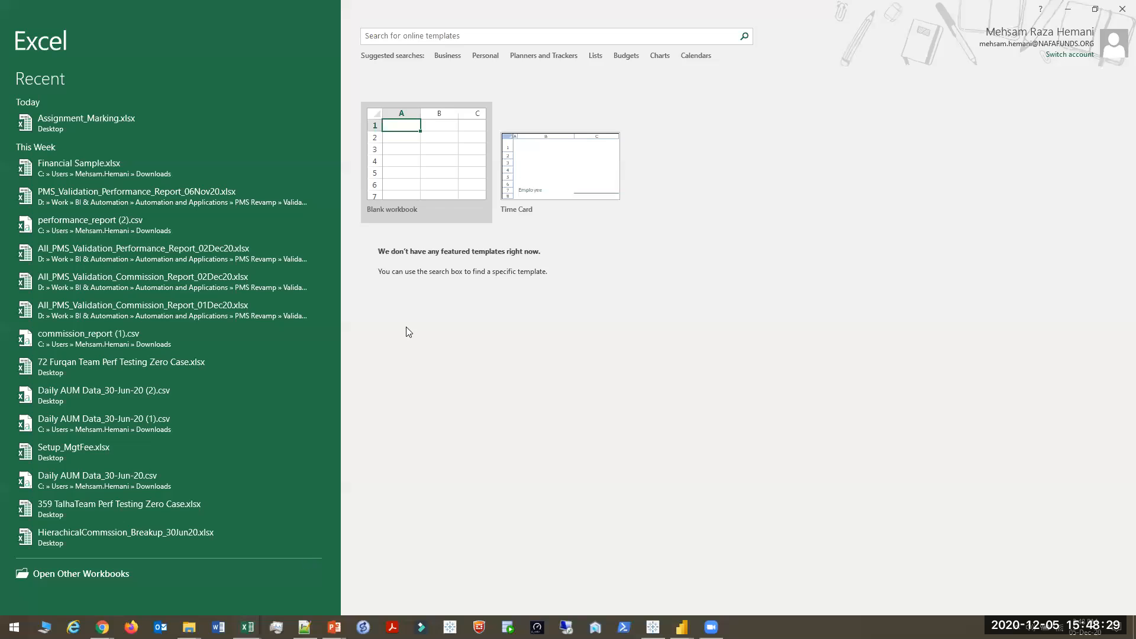
click(451, 182)
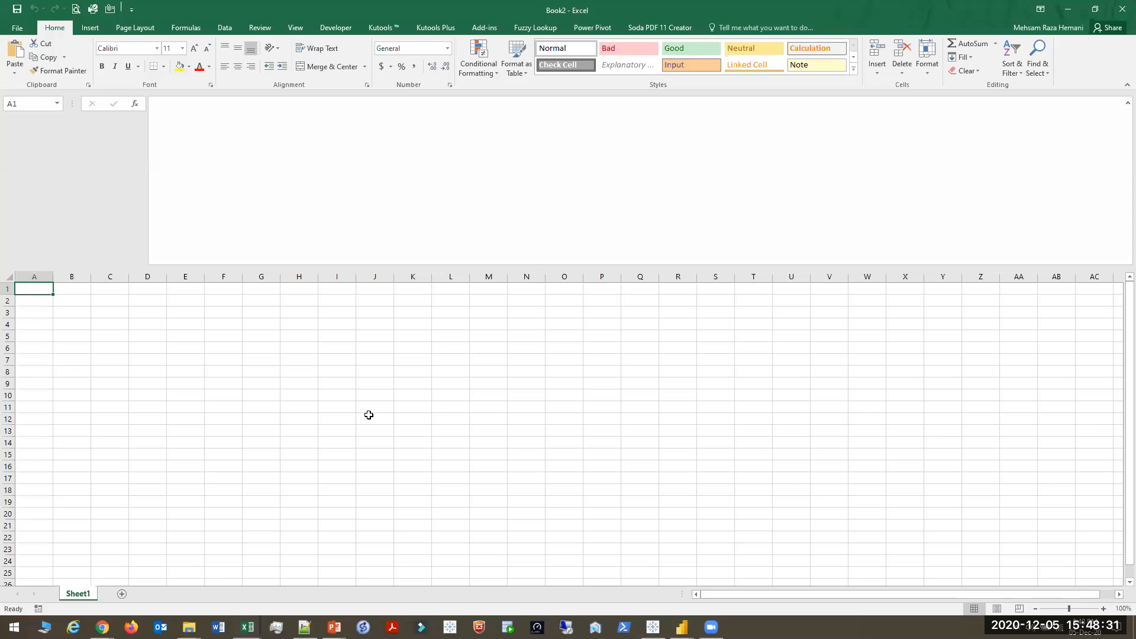
Enter the headers Temp 1, Temp 2 and Temp 3 in cells A1 to C1
text(Hig)
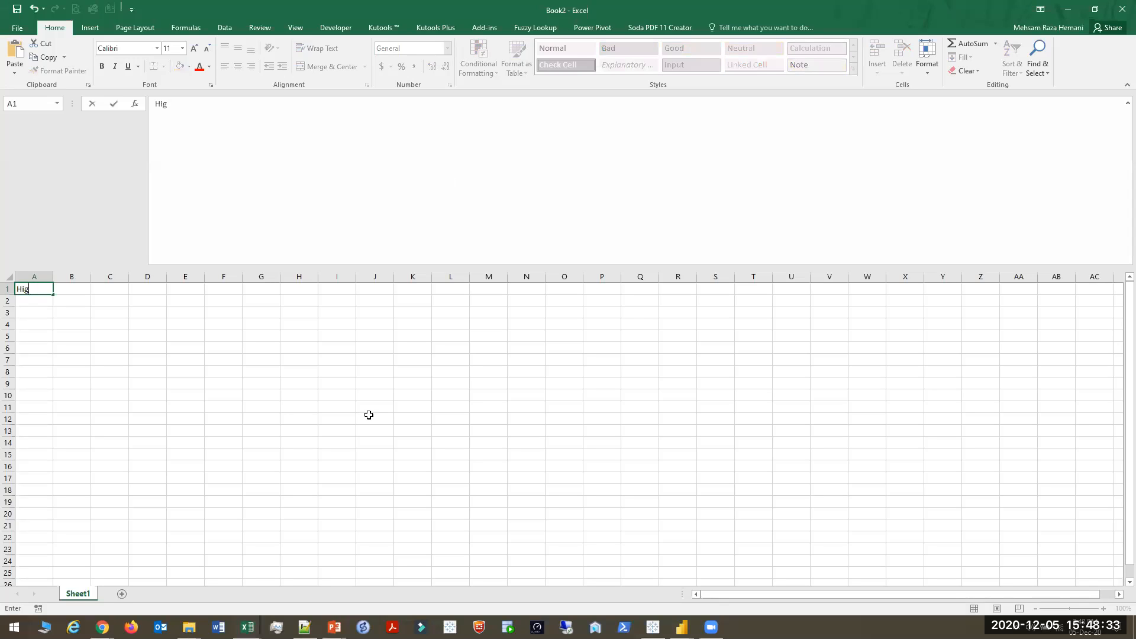
key(BackSpace)
key(BackSpace)
key(BackSpace)
key(BackSpace)
key(BackSpace)
text(Temp 1)
key(Tab)
text(Temp 2)
key(Return)
key(Up)
key(Right)
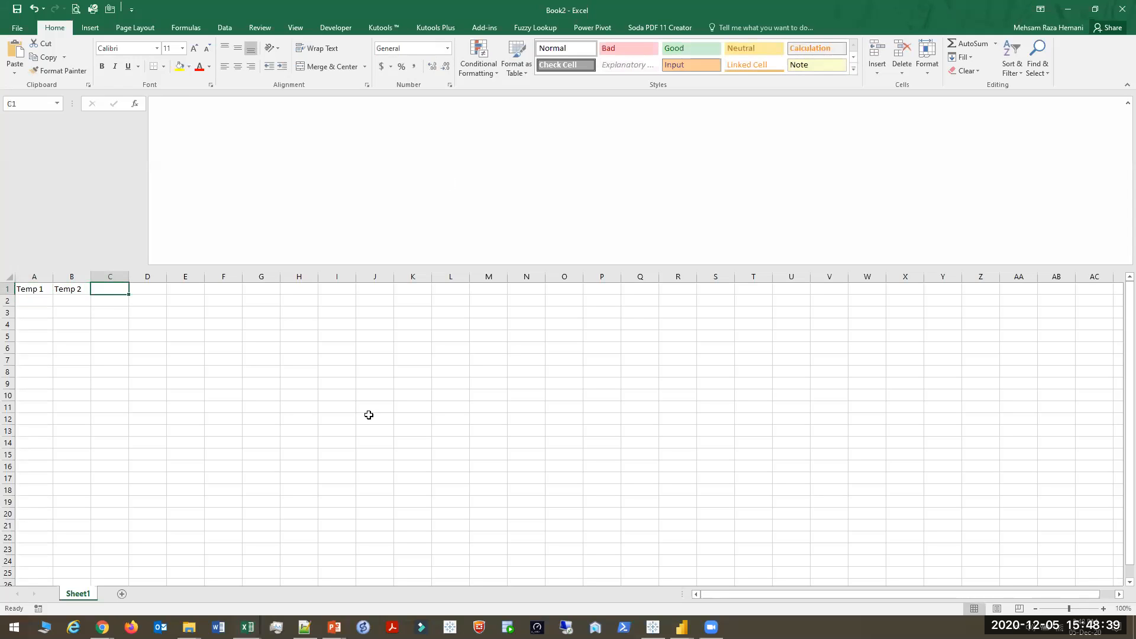
text(Temp 3)
key(Return)
key(Left)
key(Left)
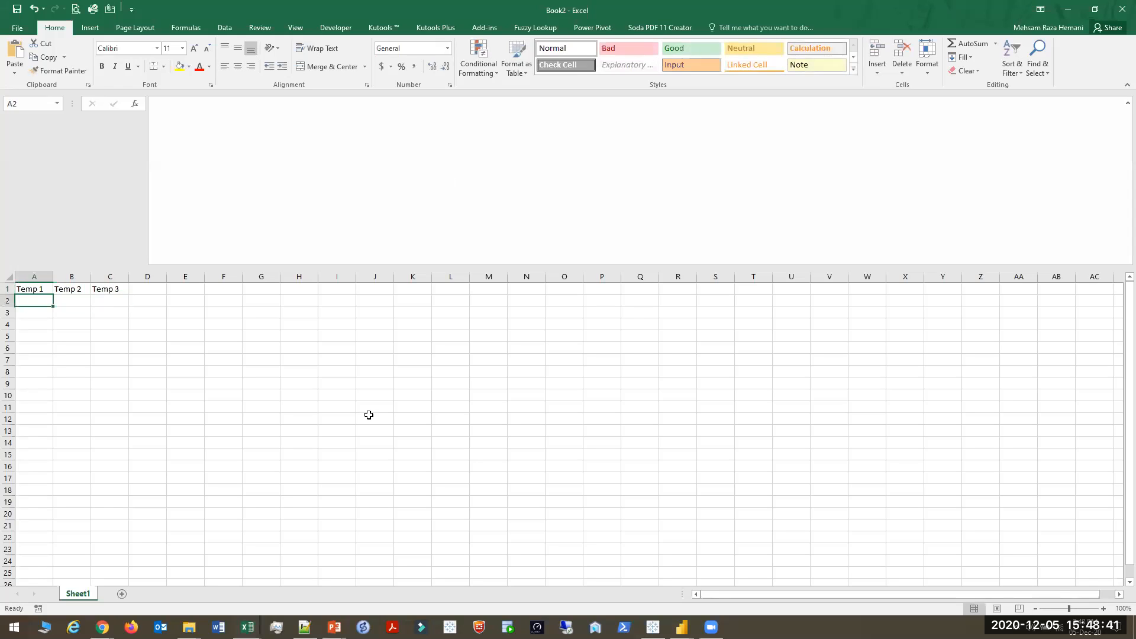
Enter High in A2, Val in B2, and the numbers 1, 2 and 3 down cells C2 to C4
text(High)
key(Return)
key(Up)
key(Right)
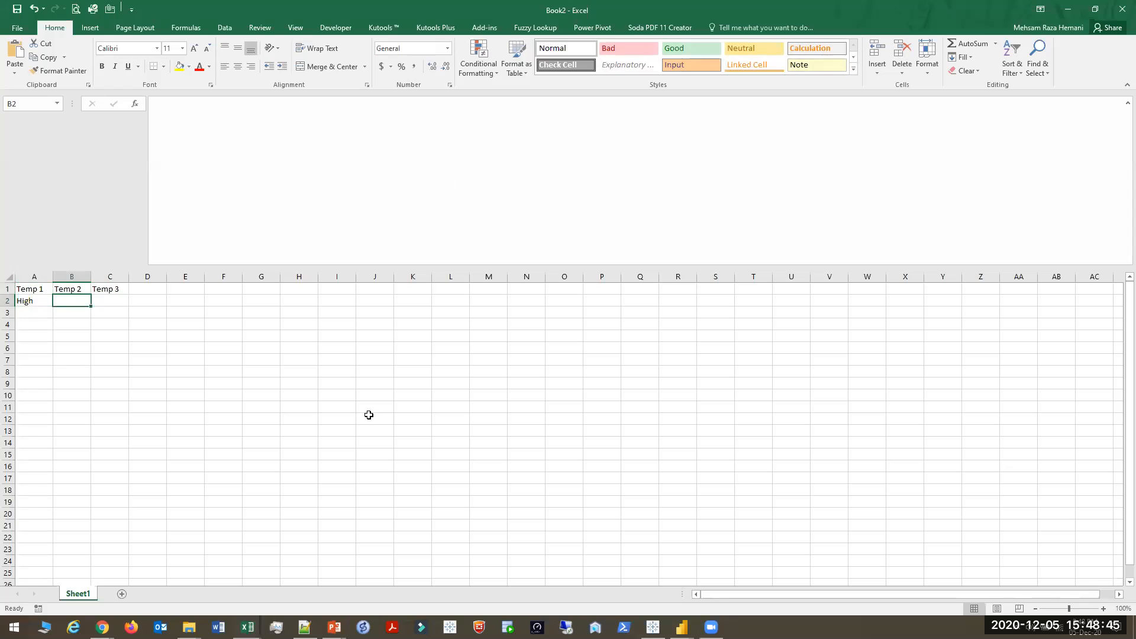
text(Val)
key(Return)
key(Up)
key(Right)
text(1)
key(Return)
text(2)
key(Return)
text(3)
key(Return)
Change B2 to Val1, and enter Val2 in B3, Val3 in B5 and 4 in C5, leaving B4 blank
key(Up)
key(Left)
key(Up)
key(Up)
key(F2)
text(1)
key(Return)
text(Val2)
key(Return)
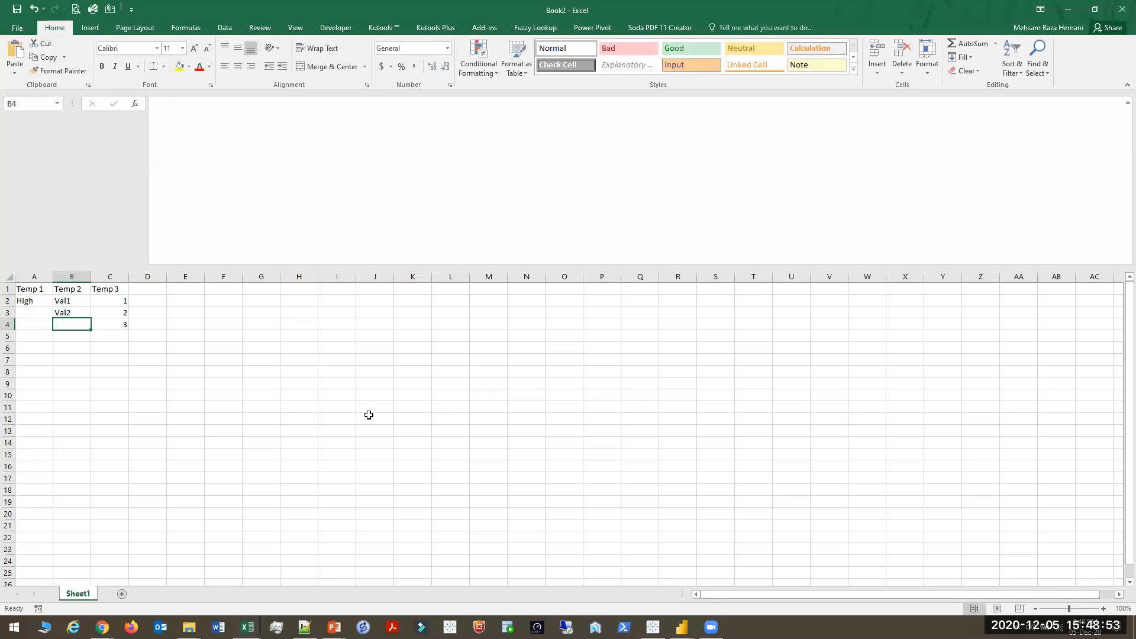
key(Down)
text(Val3)
key(Tab)
text(4)
Copy the whole sample table including its headers, and switch back to the Power Query Editor
key(Left)
key(Left)
key(Right)
key(Left)
key(Up)
key(Up)
key(Up)
key(Up)
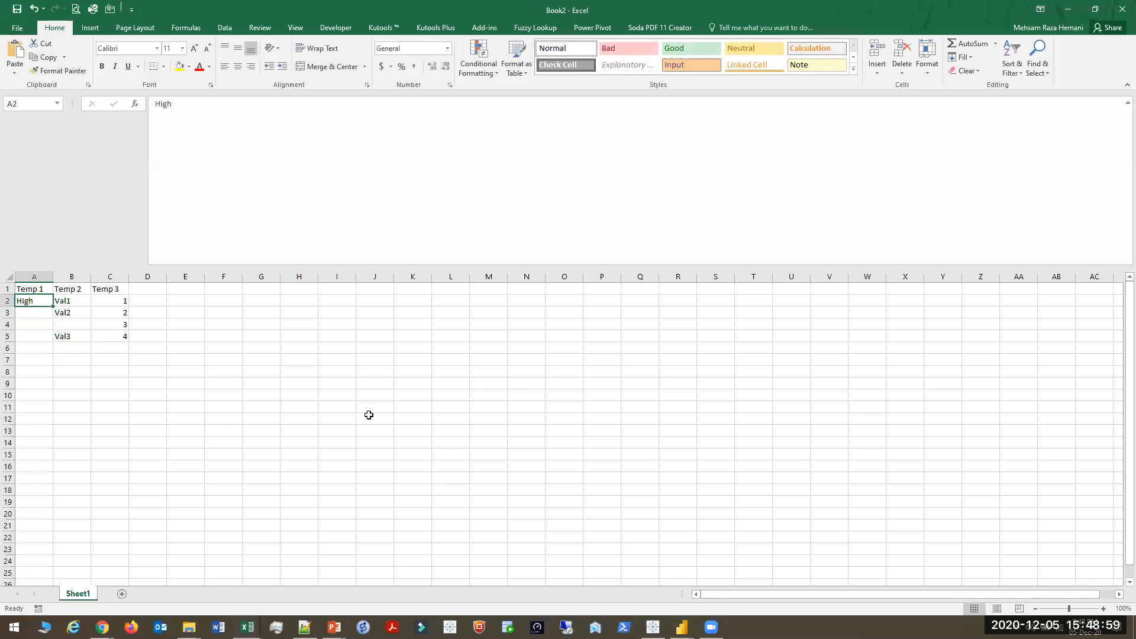
key(shift+Right)
key(shift+Down)
key(shift+Right)
key(shift+Down)
key(shift+Down)
key(shift+Down)
key(ctrl+q)
key(alt+Tab)
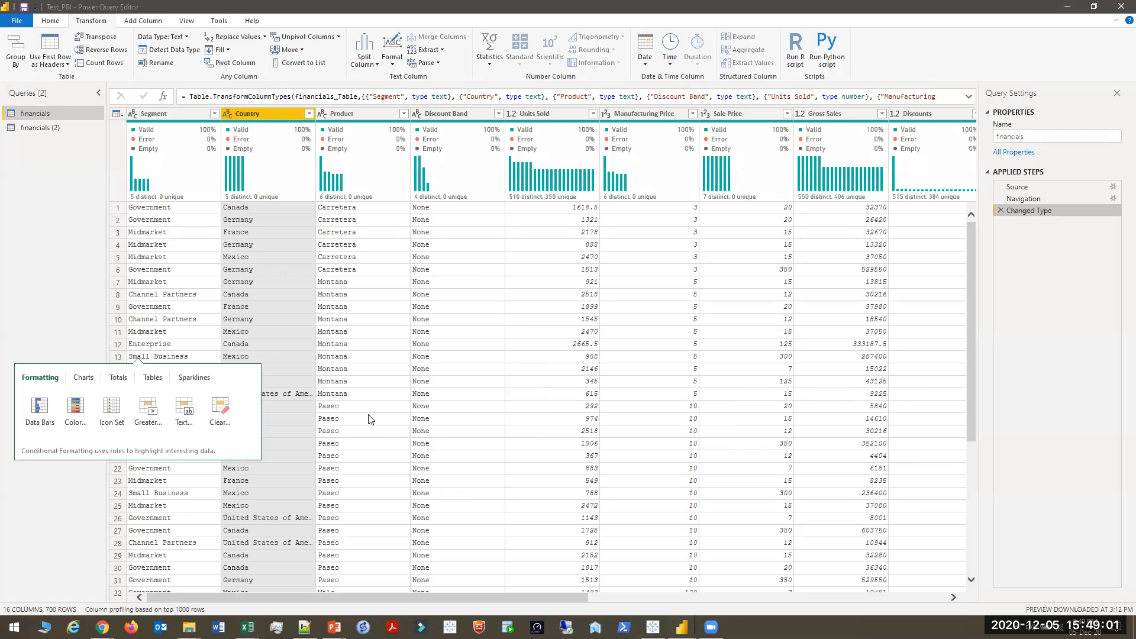
key(alt+Tab)
key(ctrl+c)
key(alt+Tab)
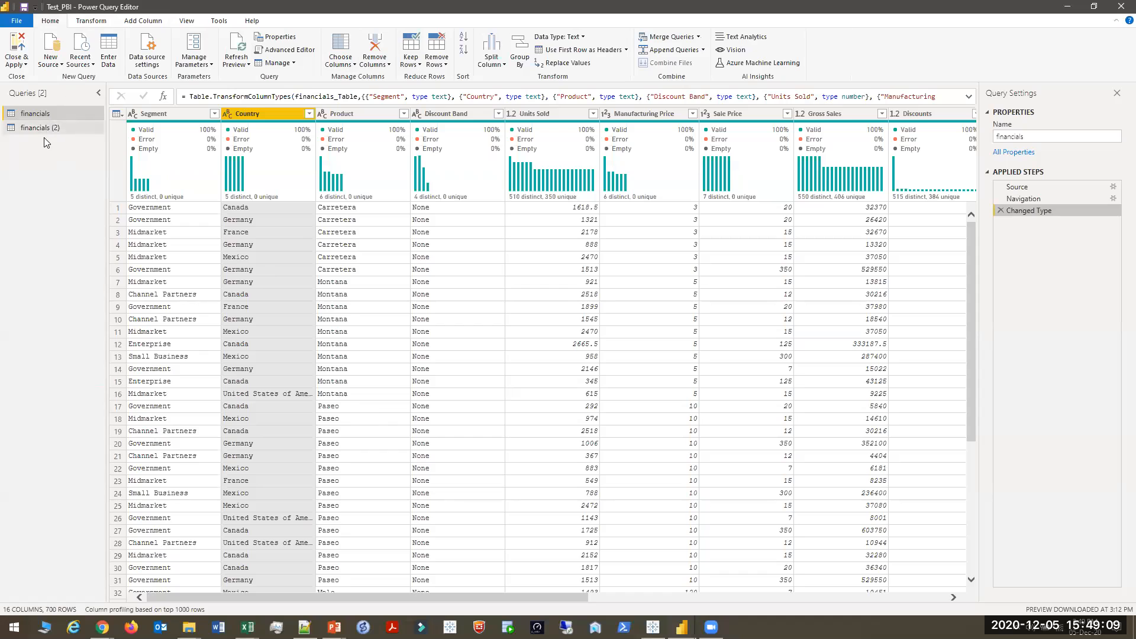
right_click(64, 150)
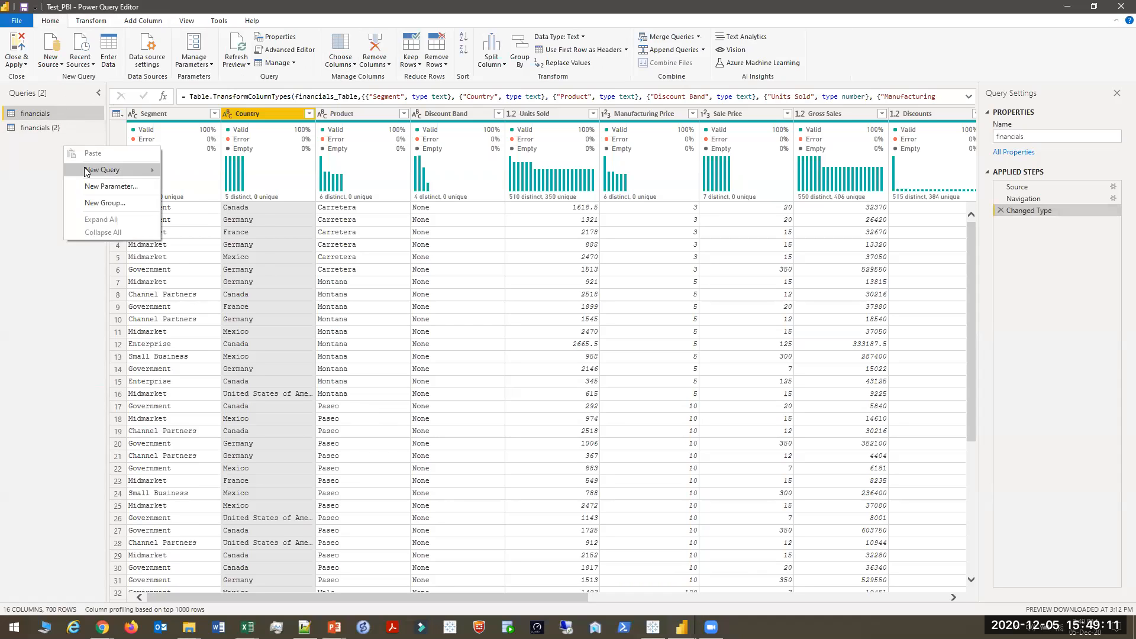
mouse_move(136, 170)
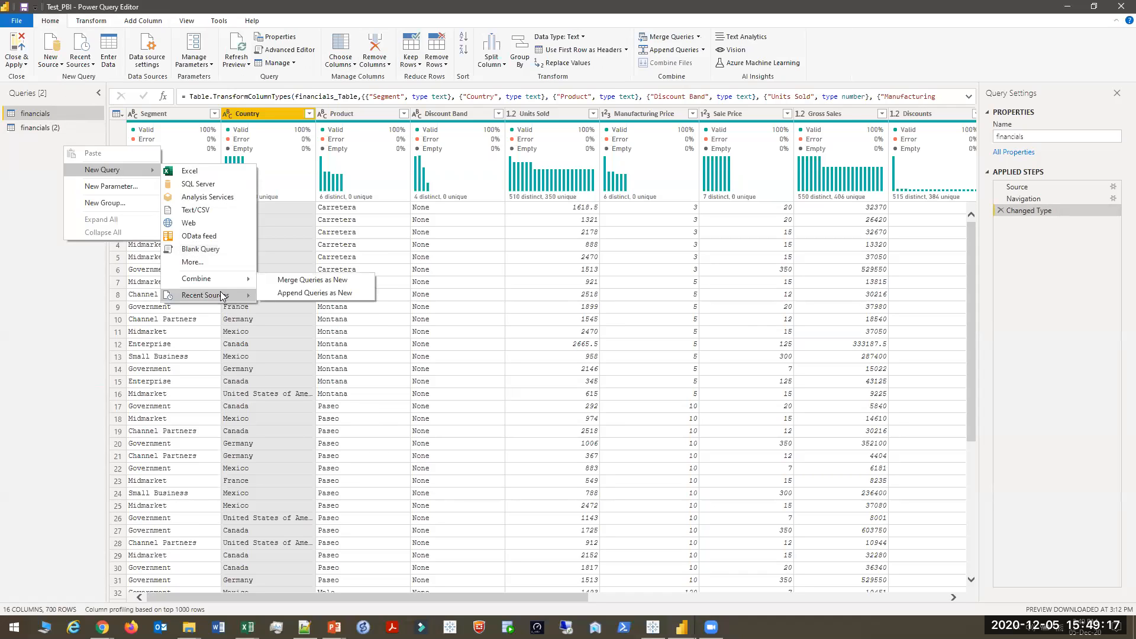
click(107, 269)
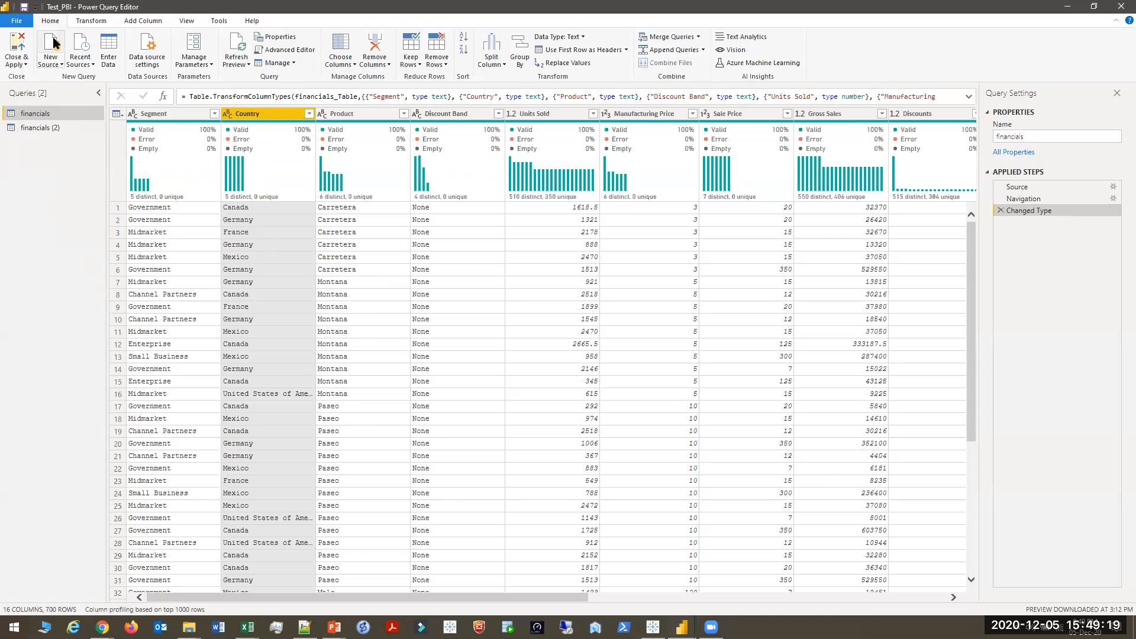
Create a new table with Enter Data from the copied Excel cells, keeping the first row as column headers
click(108, 52)
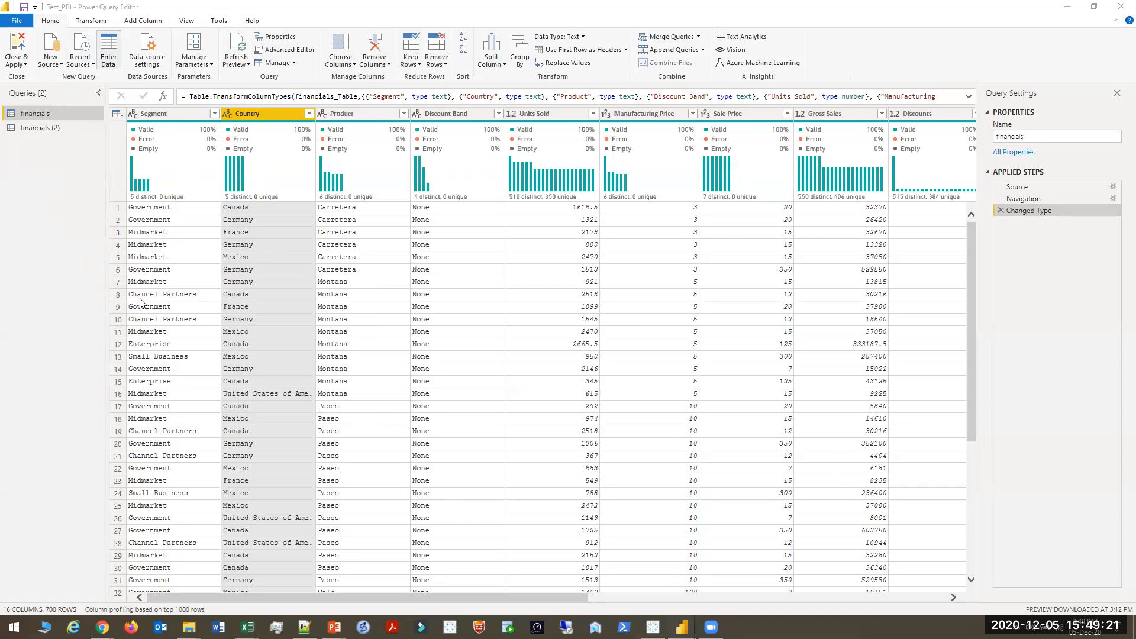
key(ctrl+v)
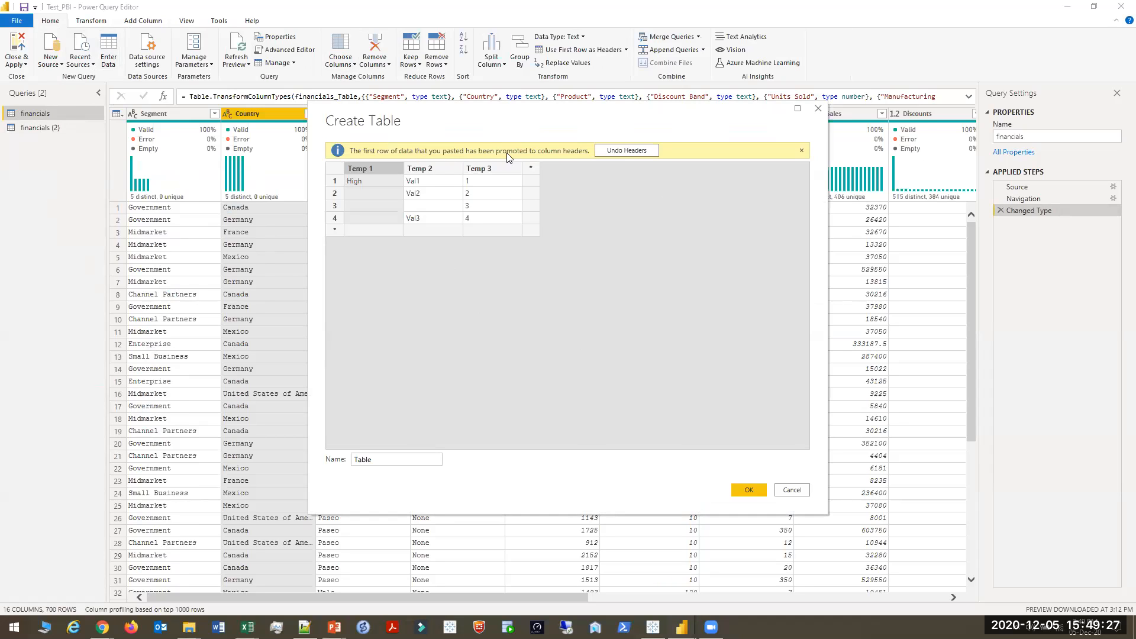
click(756, 489)
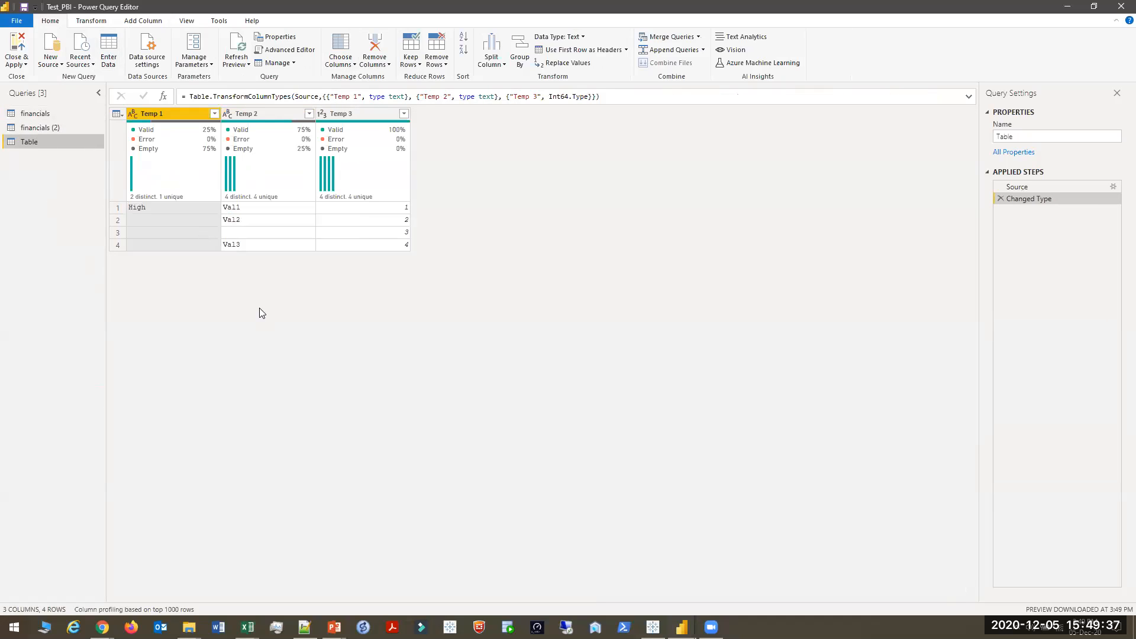
Try to fill the Temp 1 column down from High, and check the blank cell in row 2
click(100, 22)
click(220, 50)
click(208, 64)
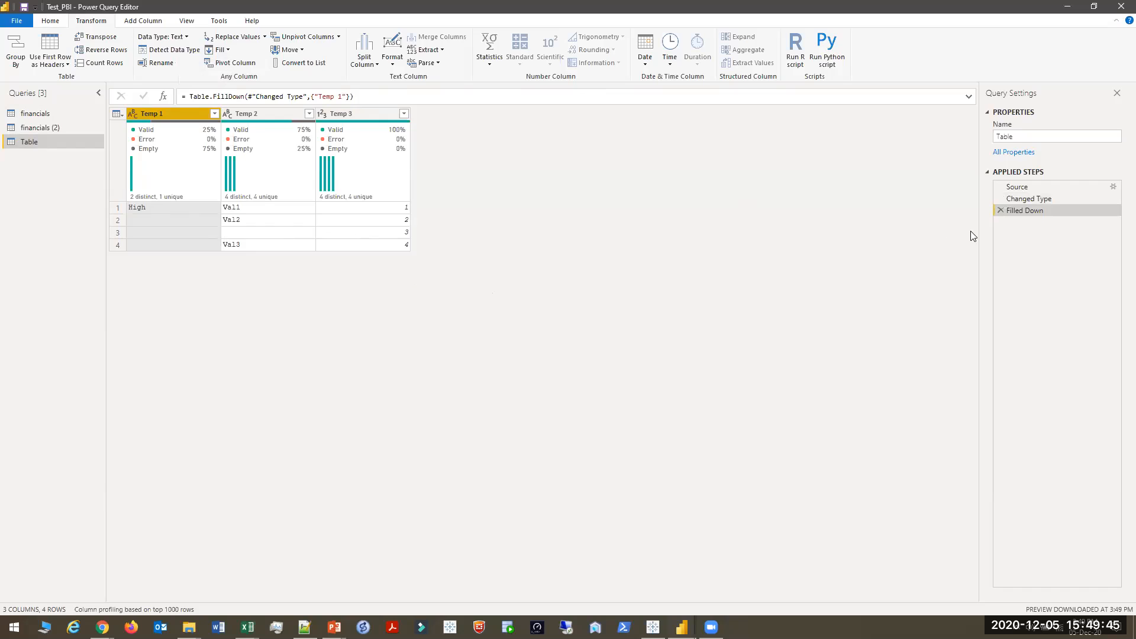
click(150, 224)
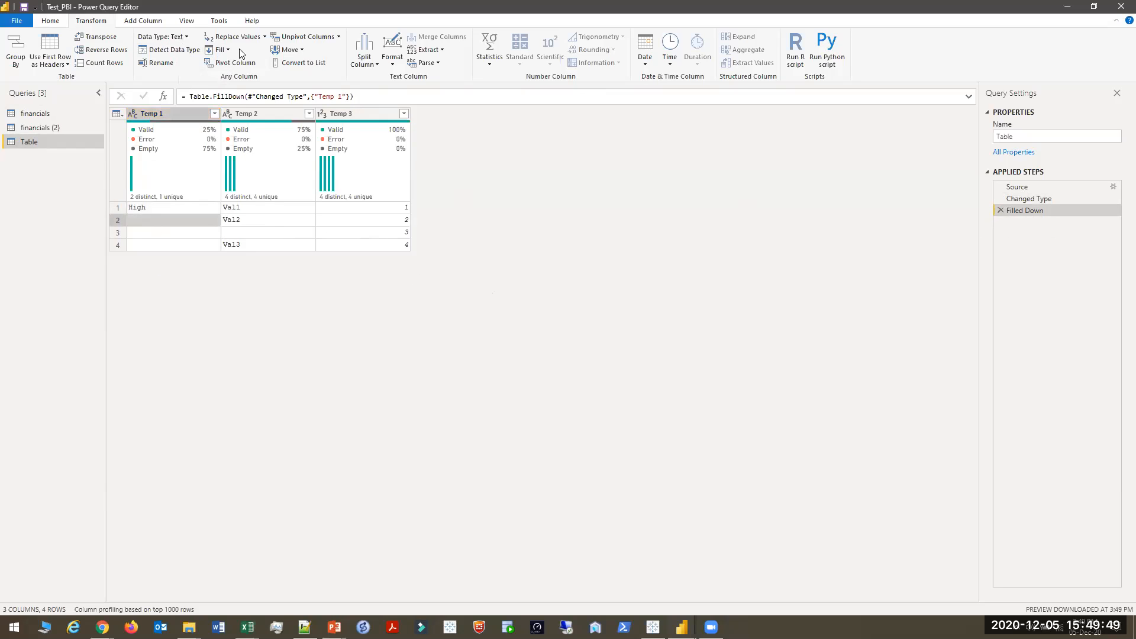
click(220, 49)
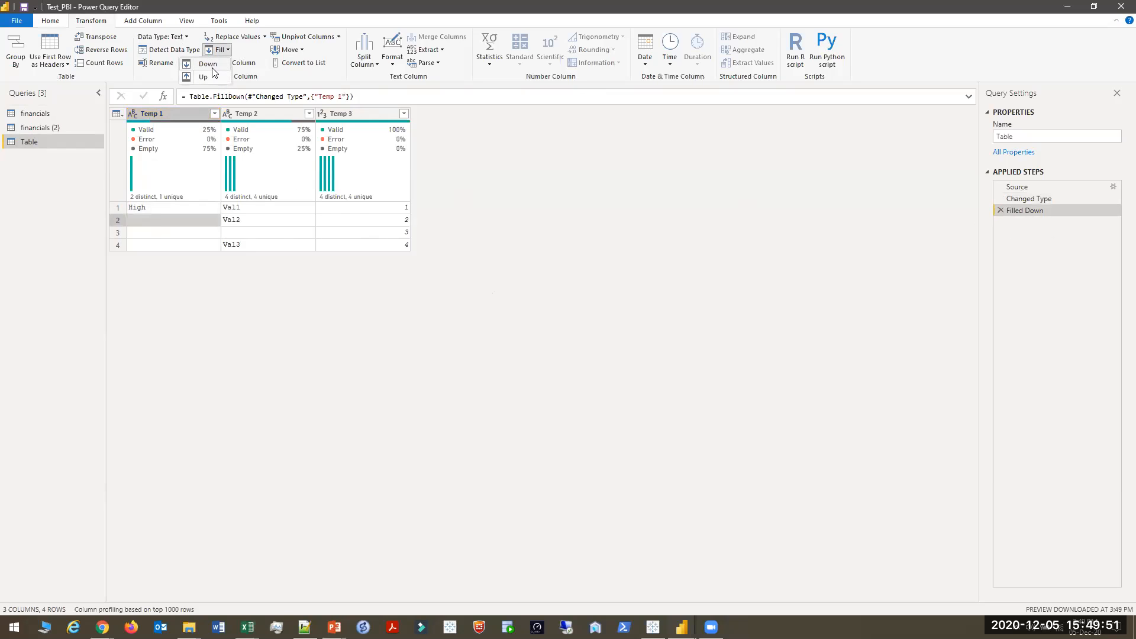
click(202, 430)
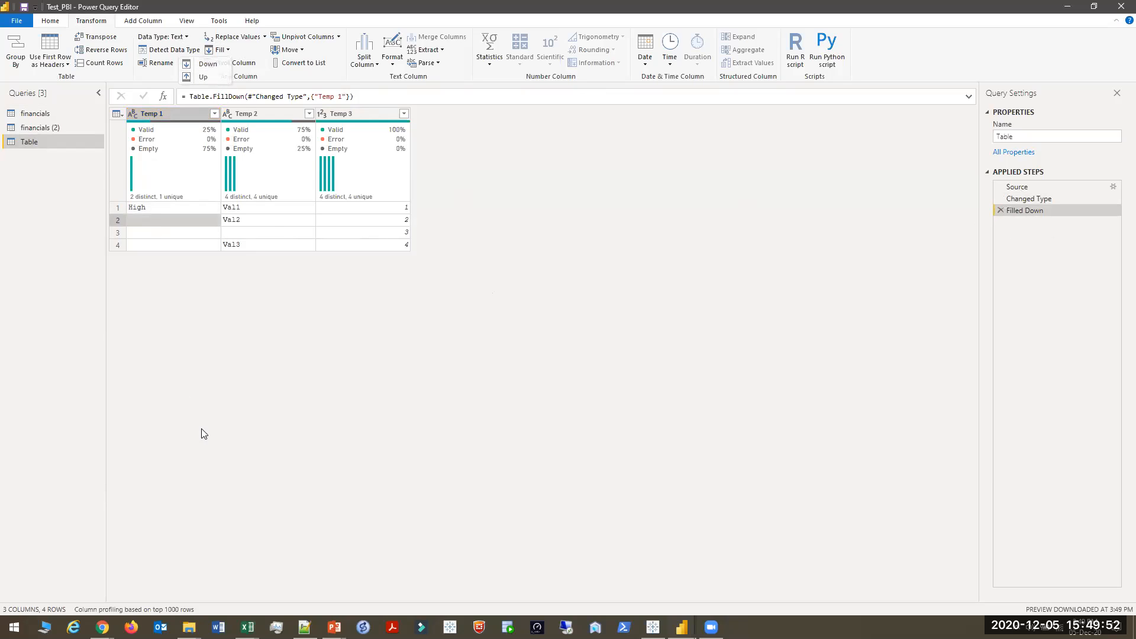
Try to fill the Temp 2 column down, and check its cell in row 2
click(266, 209)
click(266, 113)
click(226, 51)
click(207, 64)
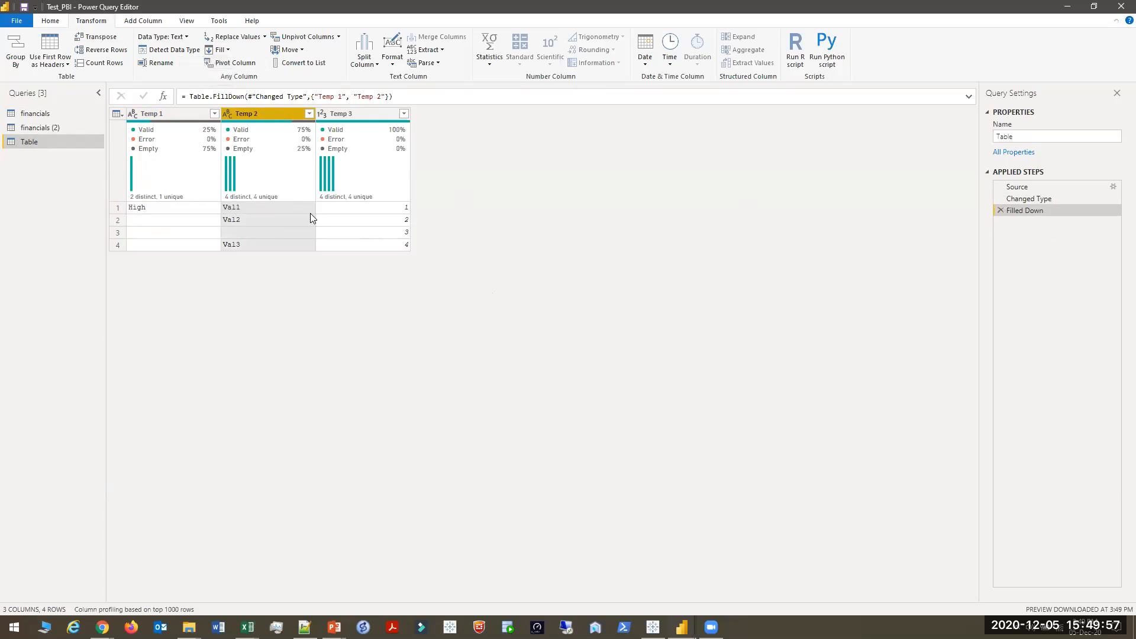
click(278, 219)
right_click(278, 219)
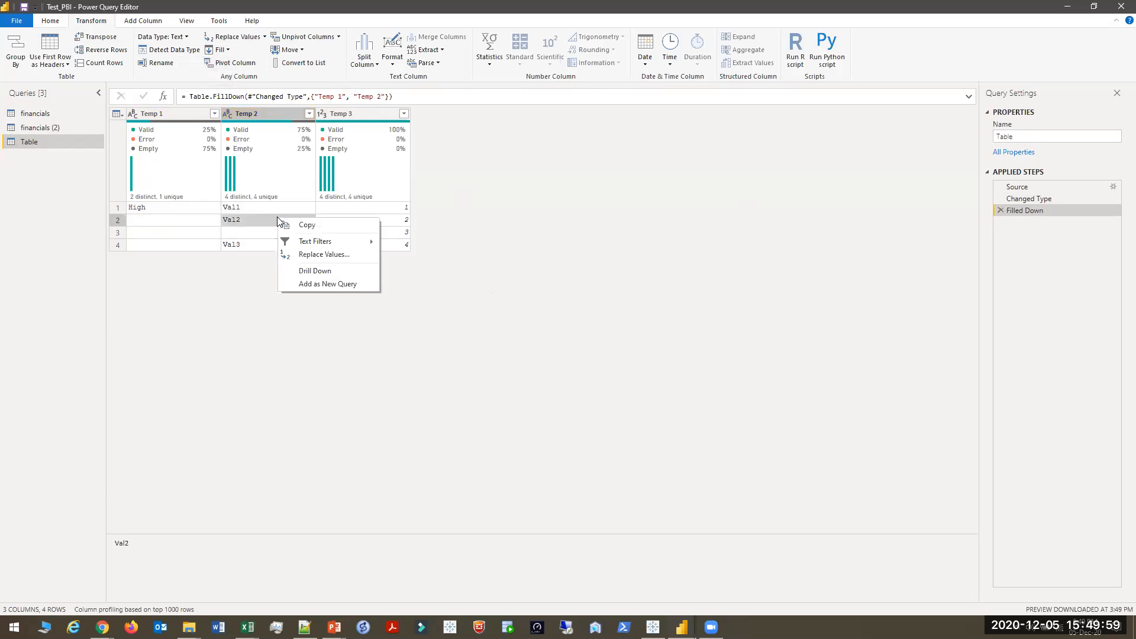
click(262, 214)
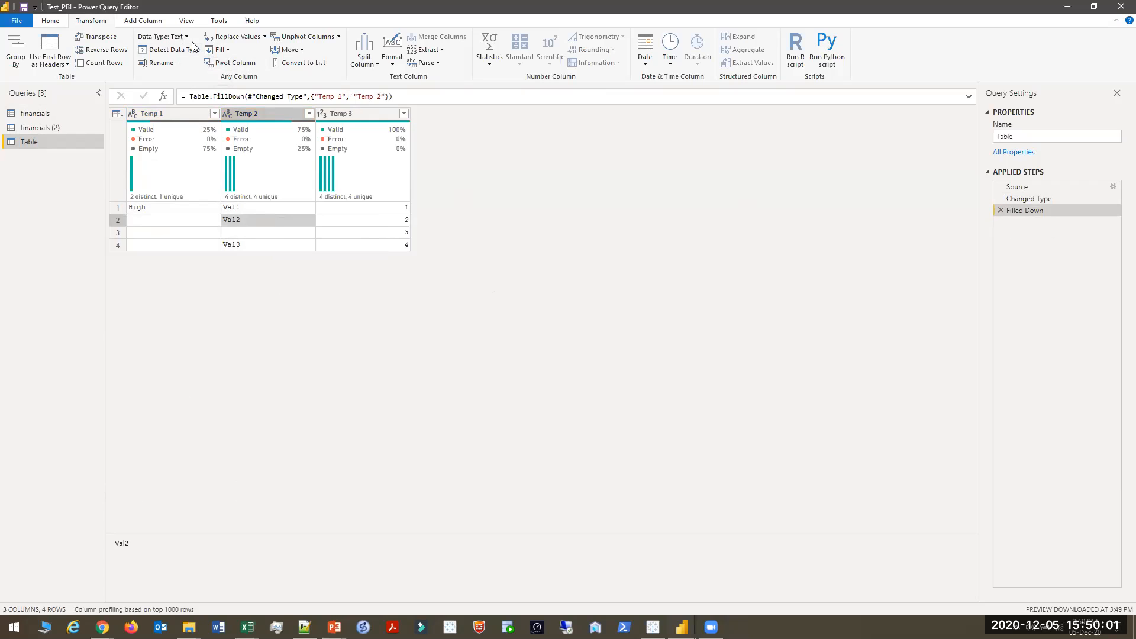
Try filling the Temp 2 column up and then down once more
click(251, 114)
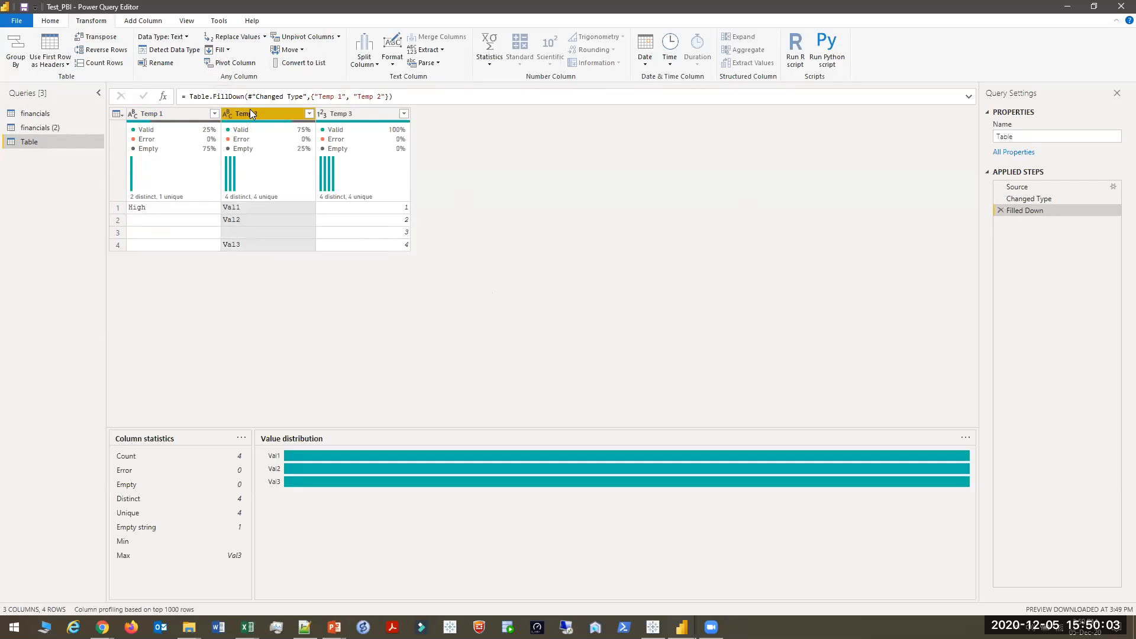
click(227, 50)
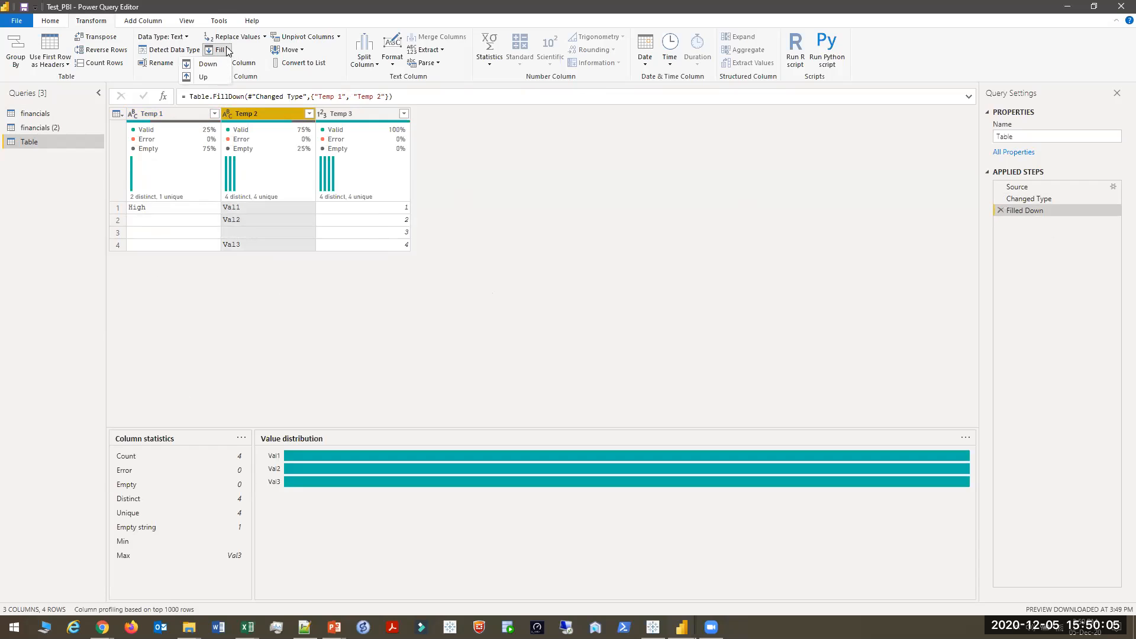
click(218, 78)
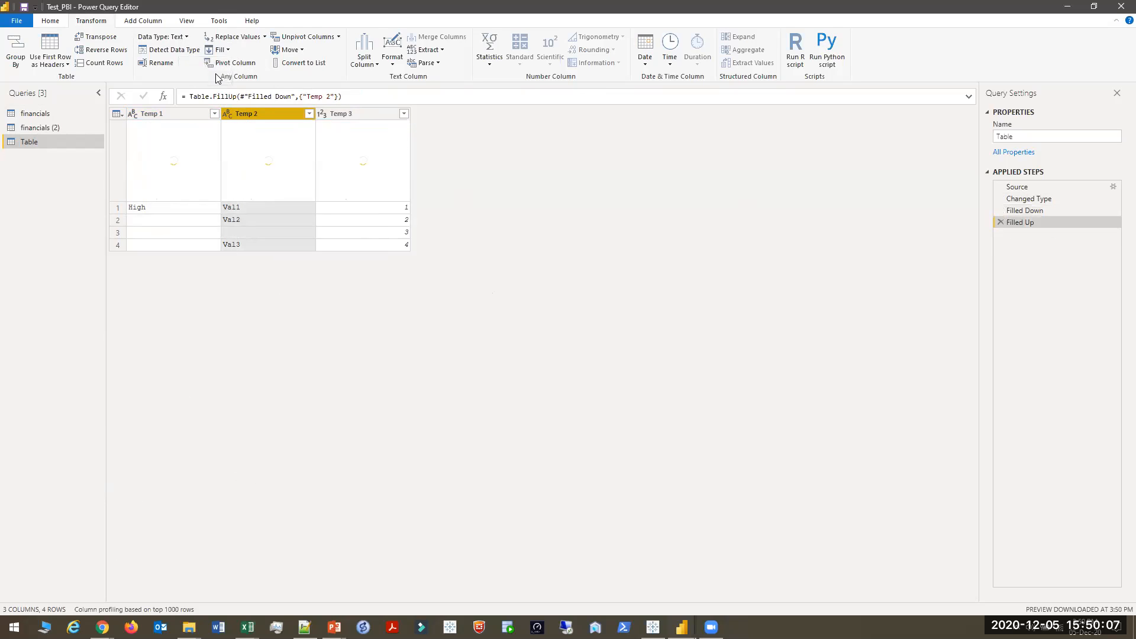
click(222, 50)
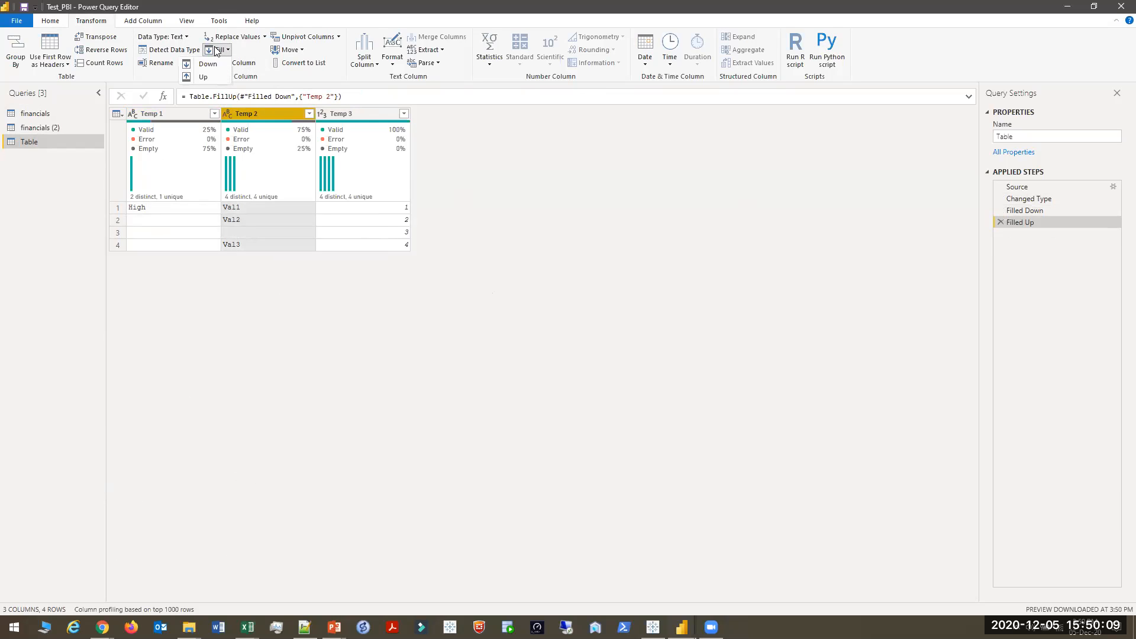
click(219, 64)
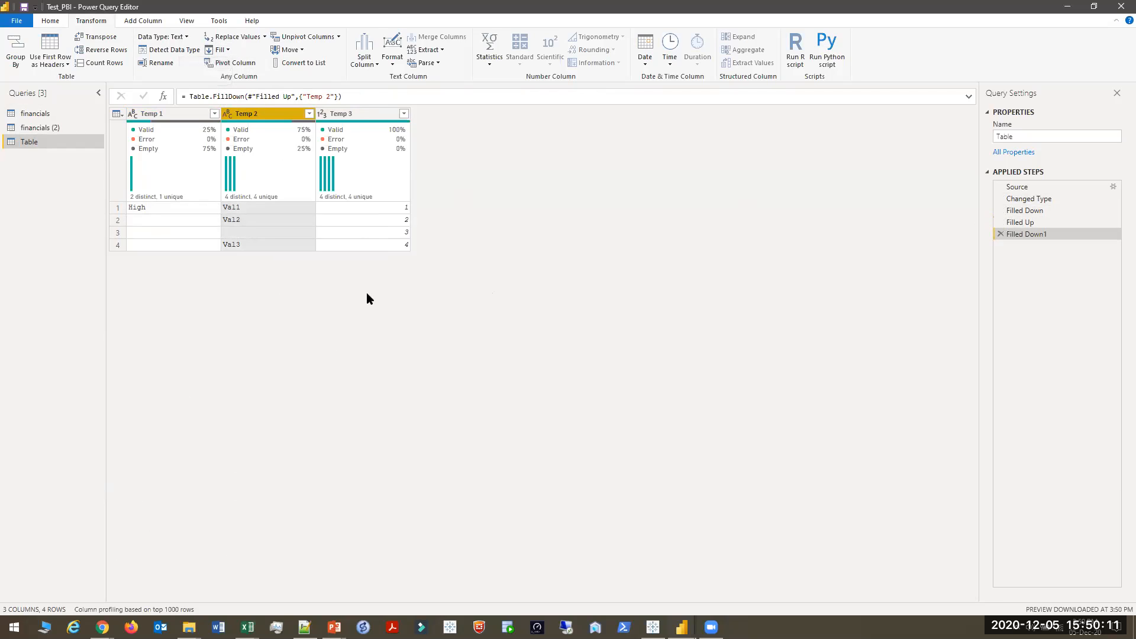
Delete all the fill steps from the query, leaving Changed Type as the last applied step
click(1000, 234)
click(1000, 223)
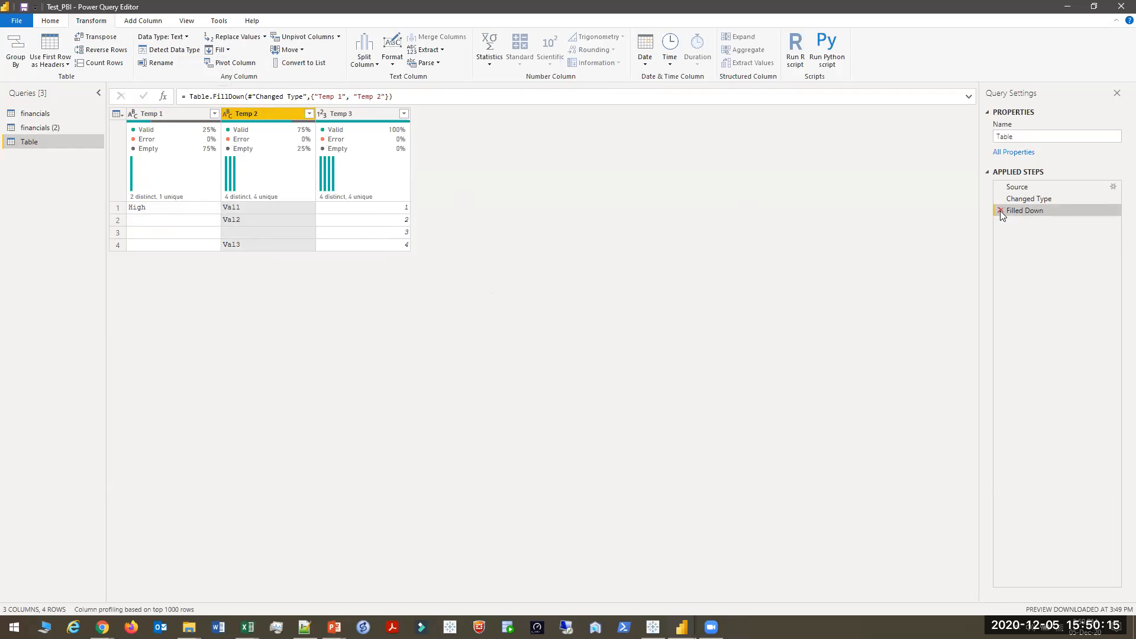
click(1001, 211)
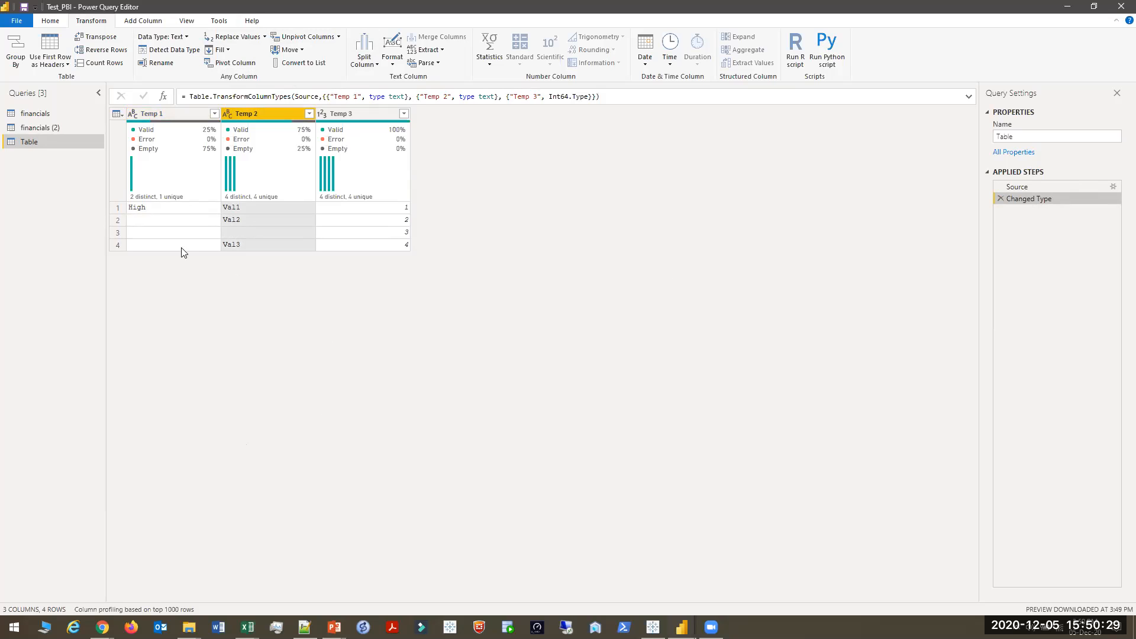
Check the blank cells of the source table in Excel against the blank Temp 1 cell in the query
key(alt+Tab)
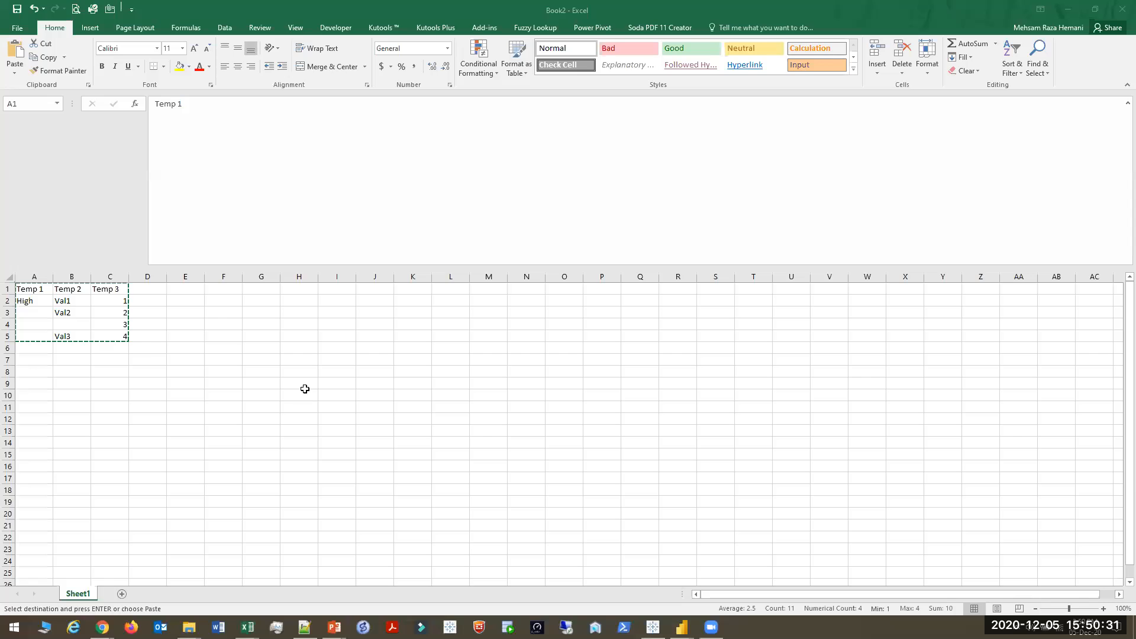
key(alt+Tab)
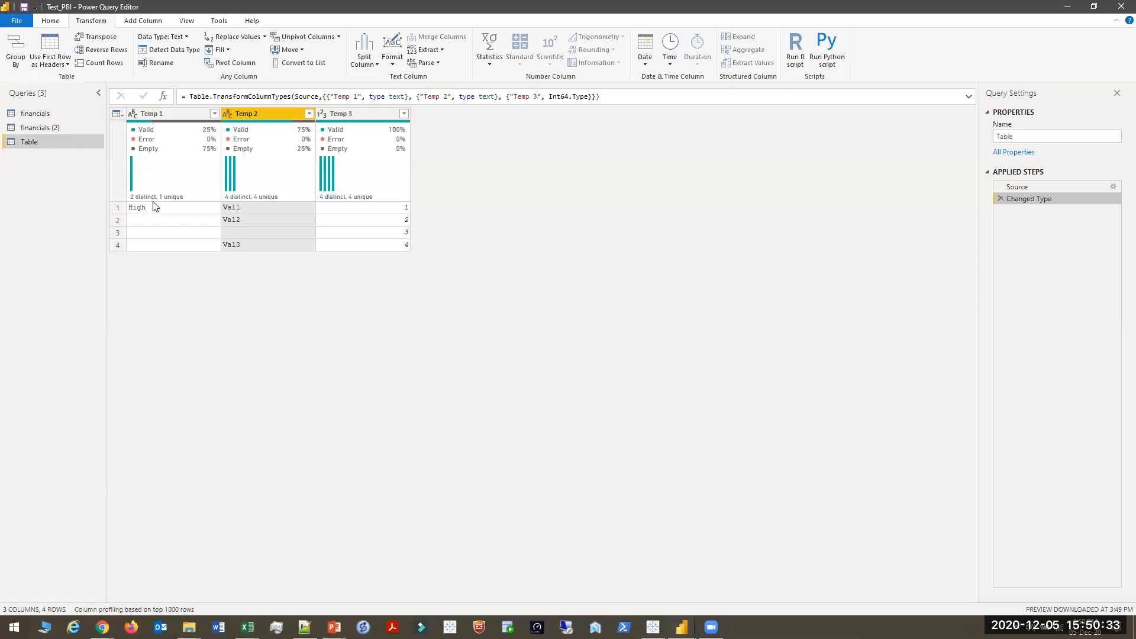
click(158, 218)
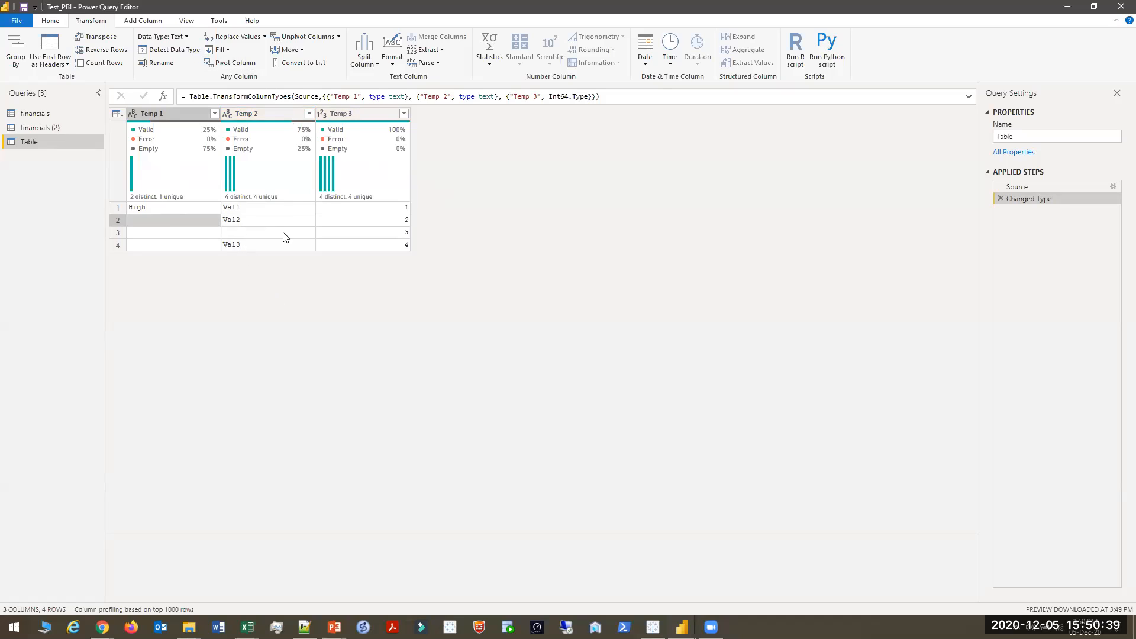
Run Replace Values on the blank cell in Temp 2, leaving both the value to find and the replacement empty
right_click(247, 231)
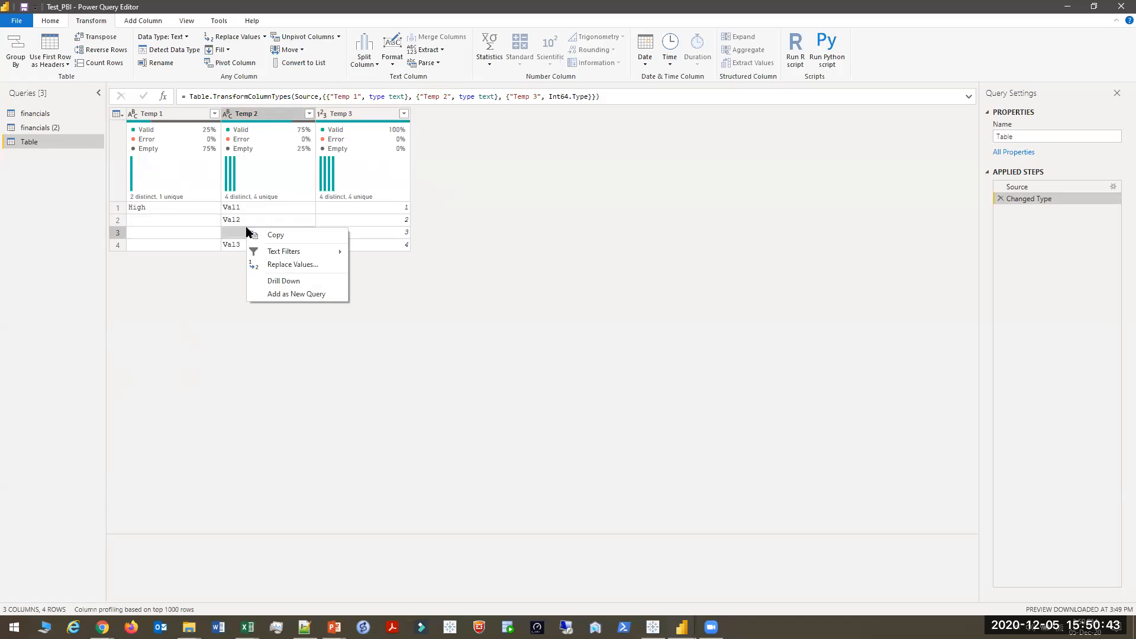
click(284, 264)
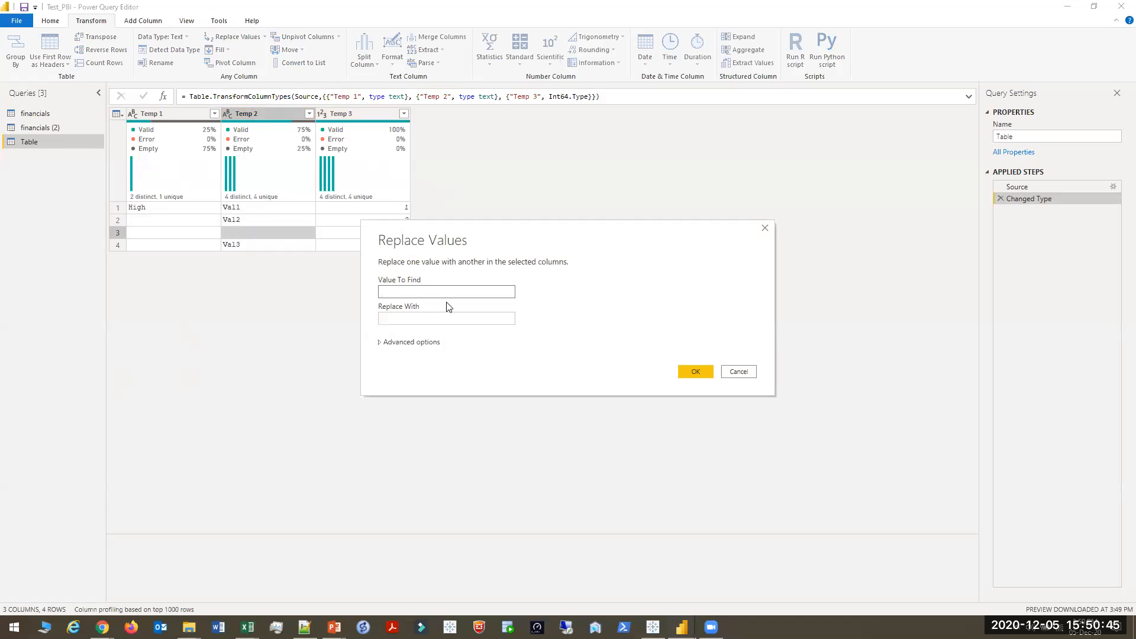
click(387, 340)
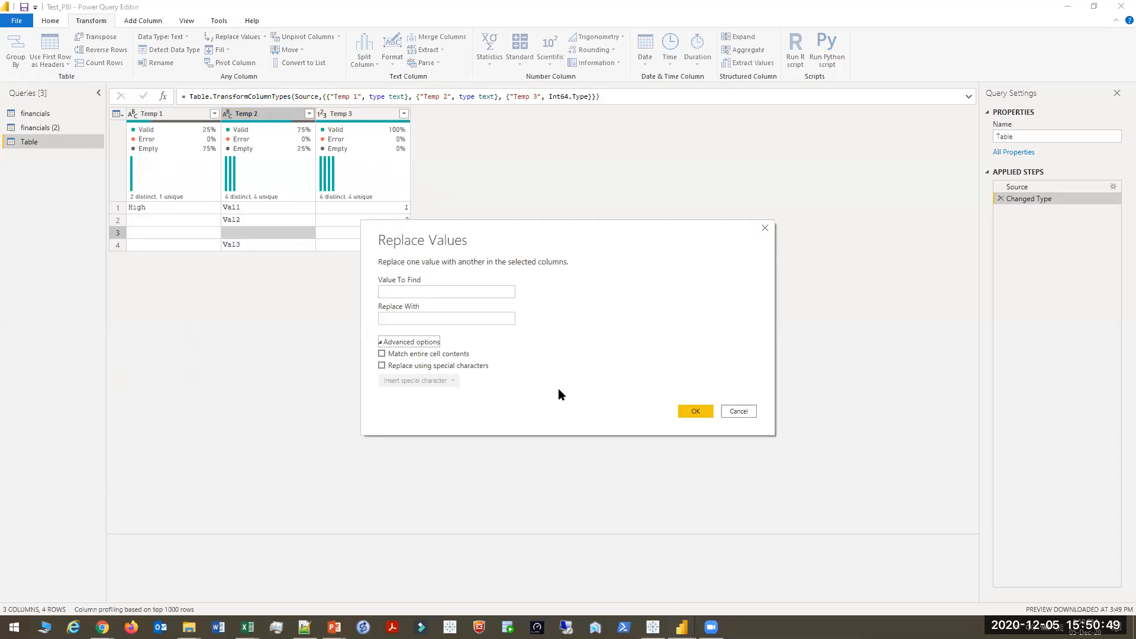
click(695, 410)
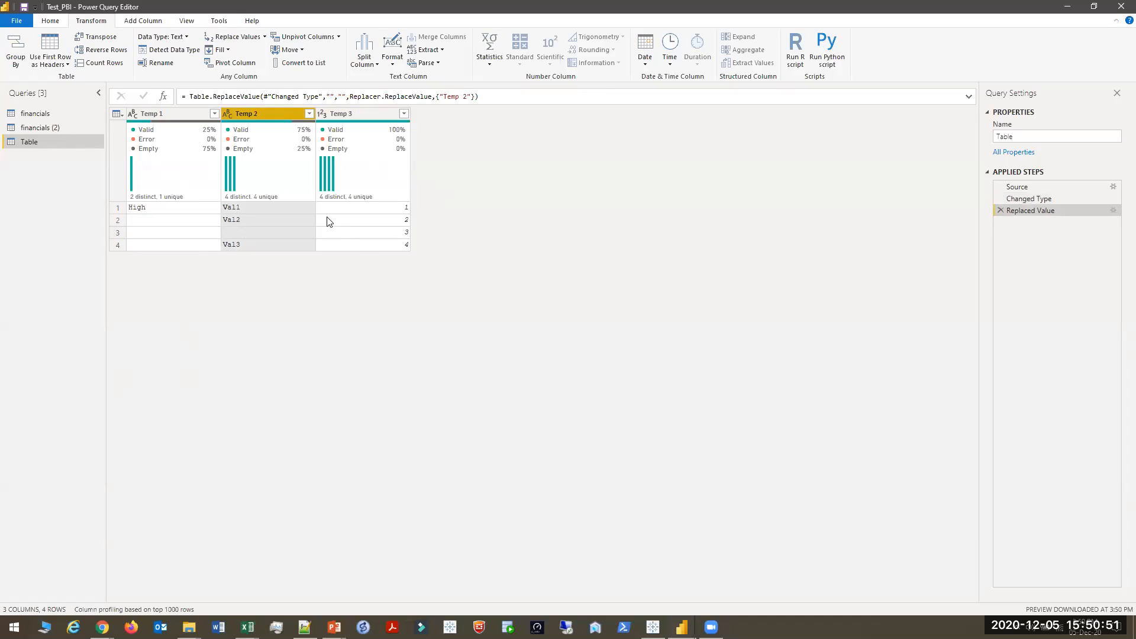
Try to fill Temp 2 down after the replacement, and remove that fill step again
click(222, 50)
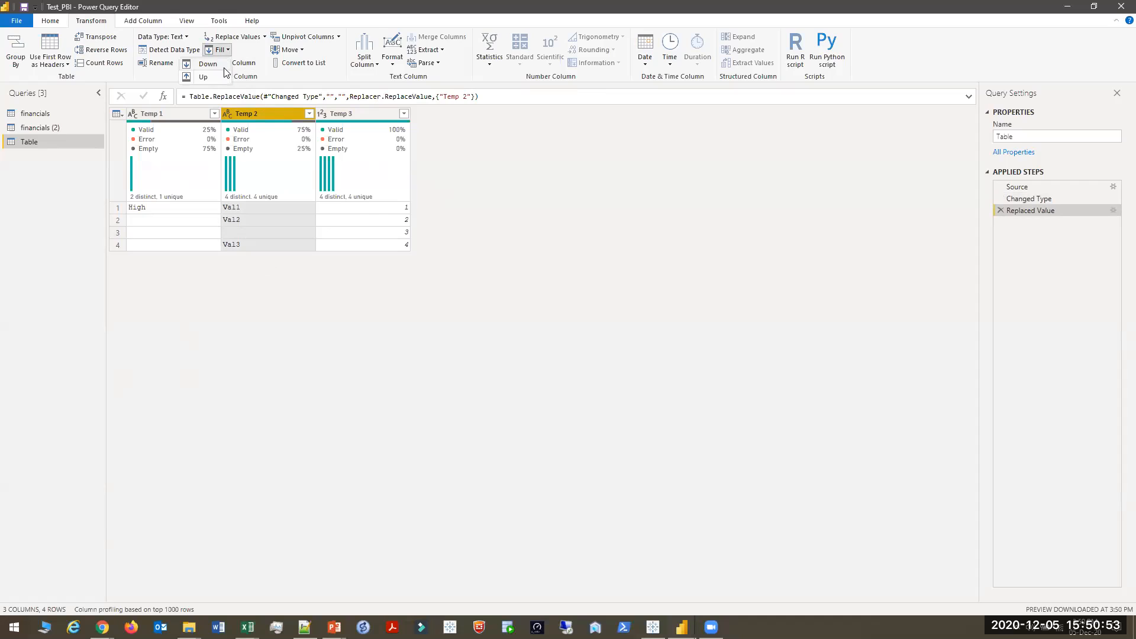
click(224, 67)
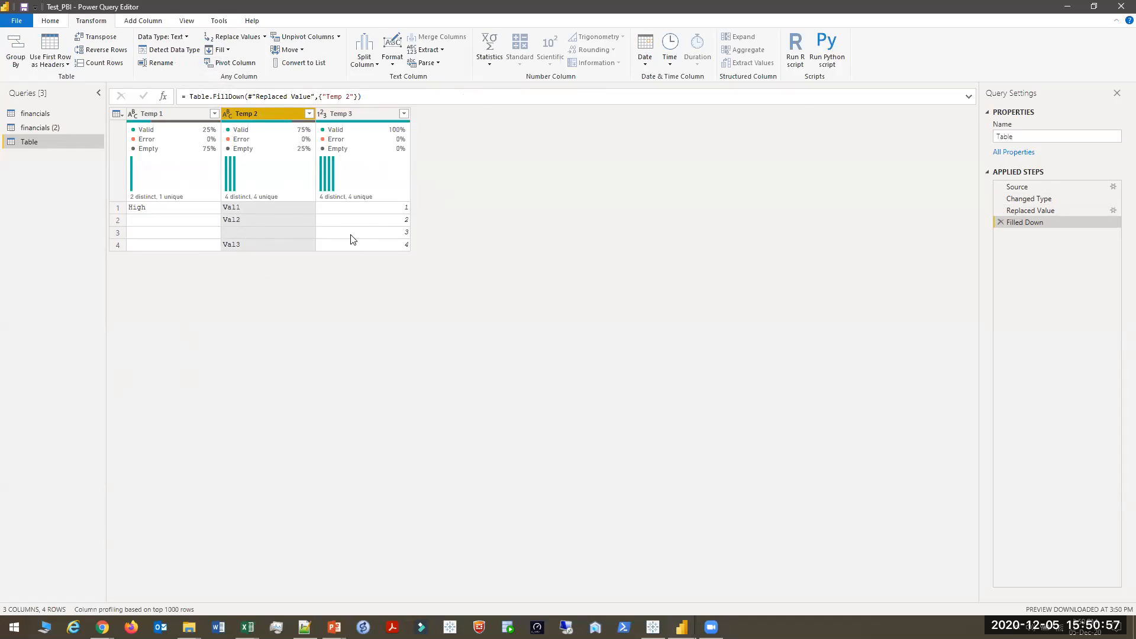
click(998, 222)
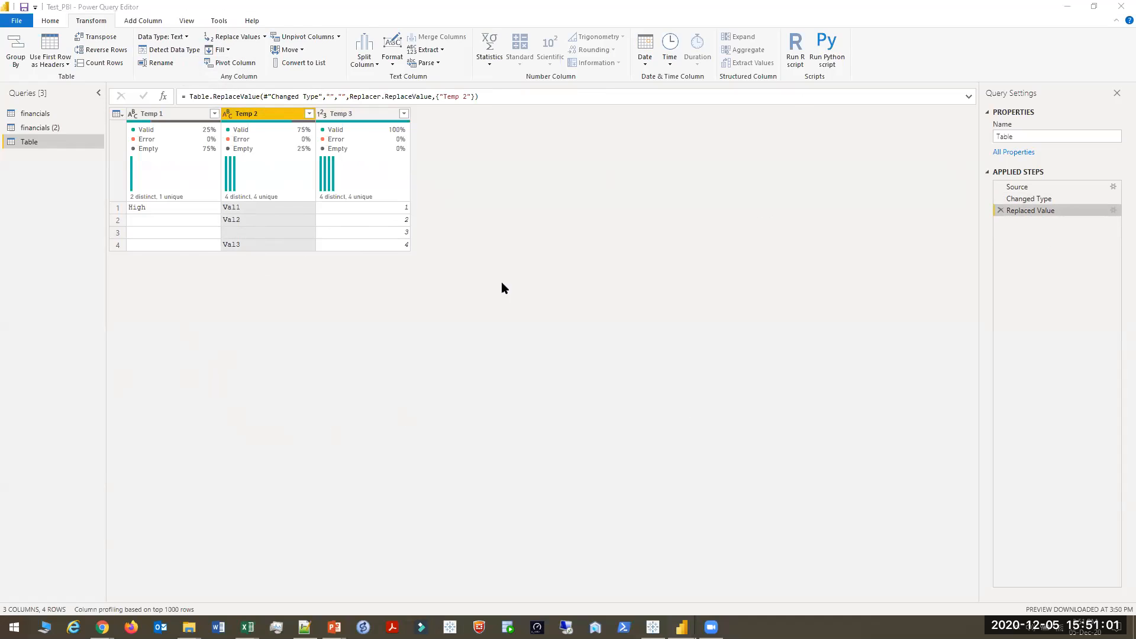
Move the Temp 2 column one position to the right, and close and apply the query changes
click(300, 52)
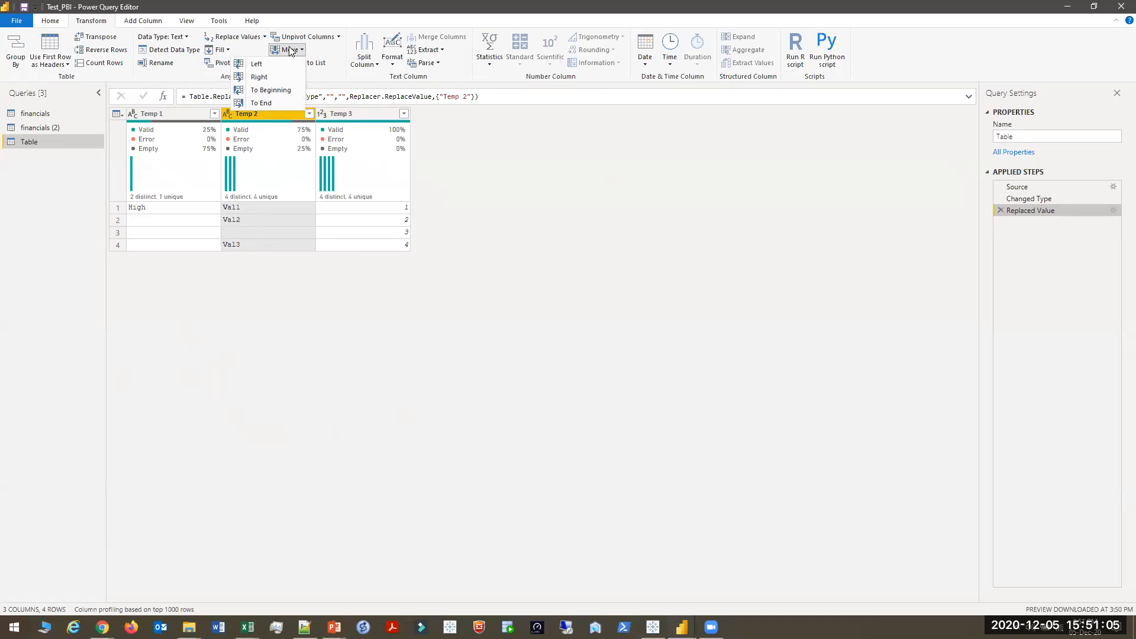
click(287, 78)
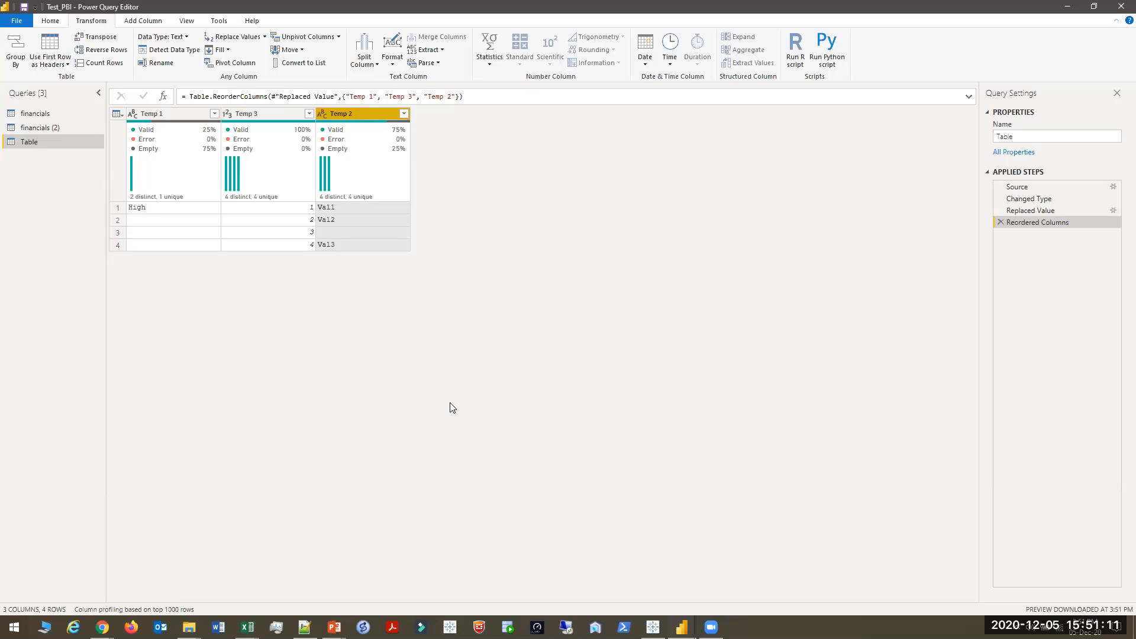
click(53, 22)
click(20, 60)
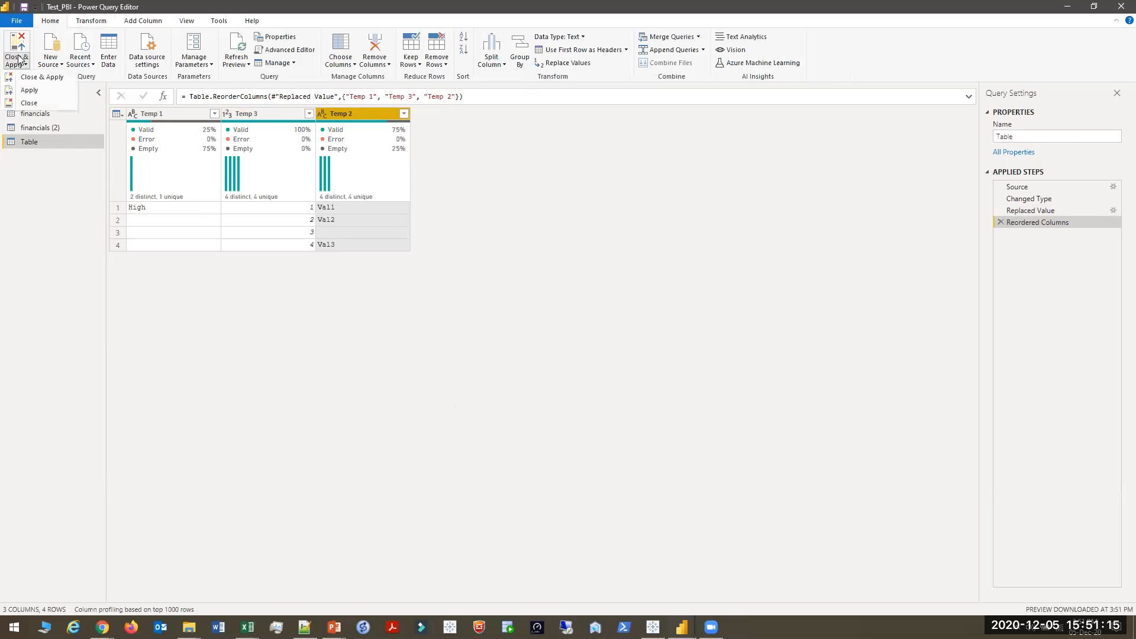
click(33, 77)
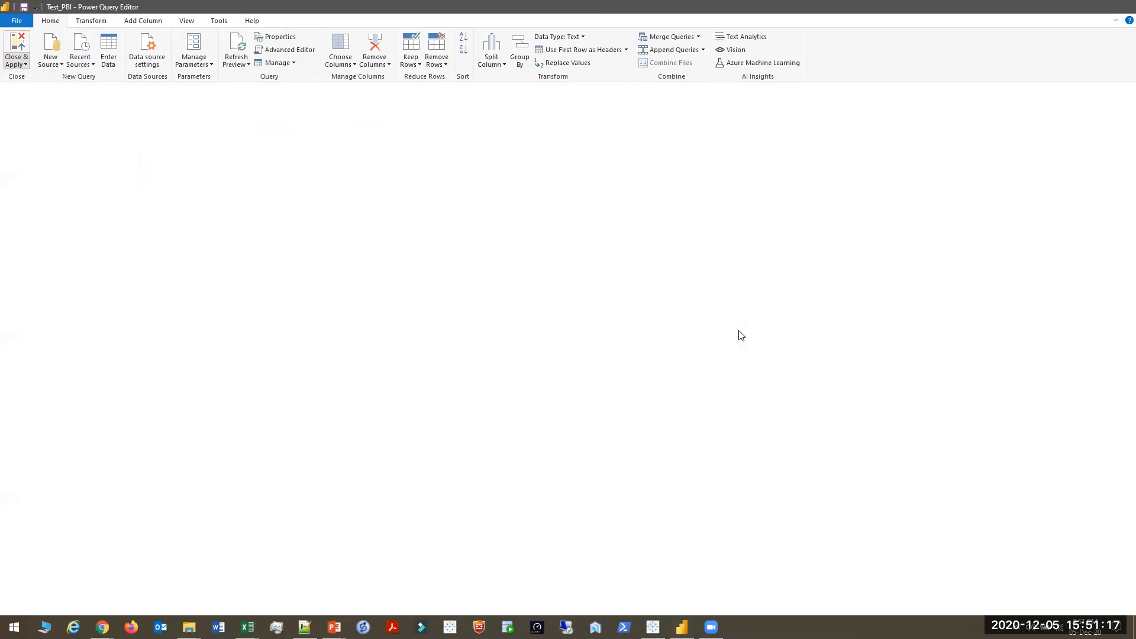
key(alt+Tab)
key(alt+Tab)
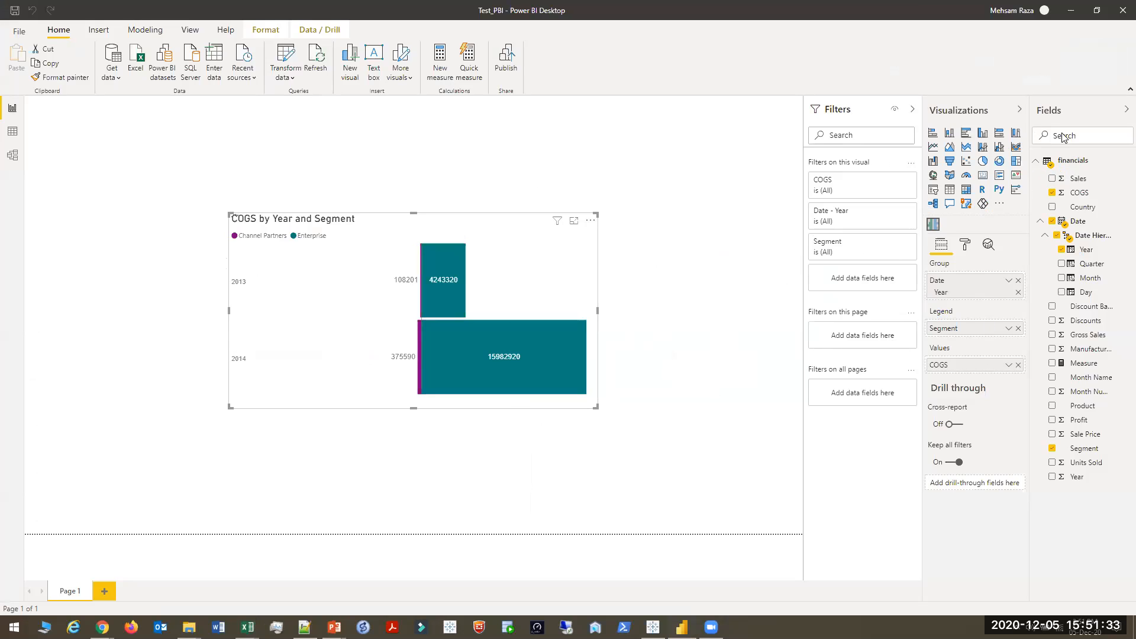
Collapse the financials fields, and create a hierarchy in Table by placing Temp 3 on Temp 2
click(1037, 162)
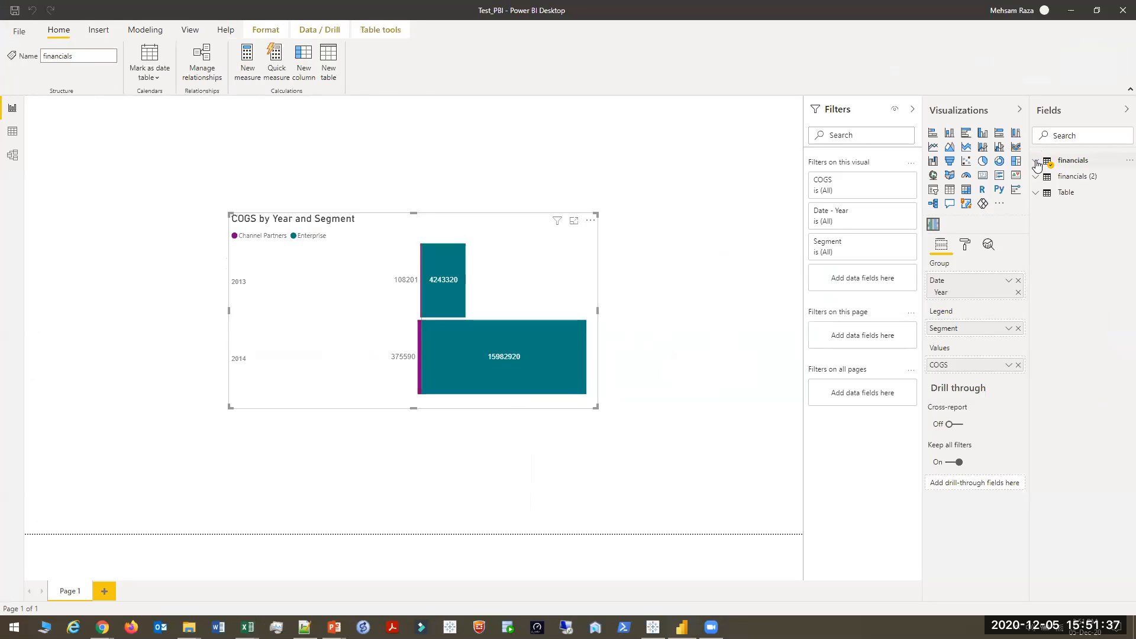
click(1036, 162)
click(1036, 161)
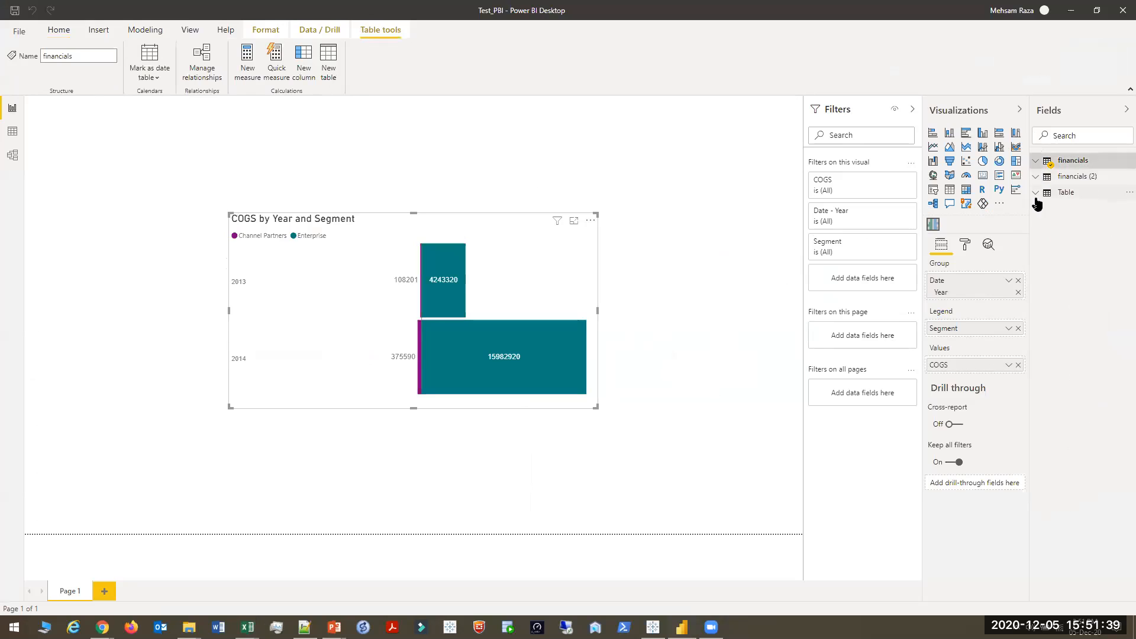
click(1036, 194)
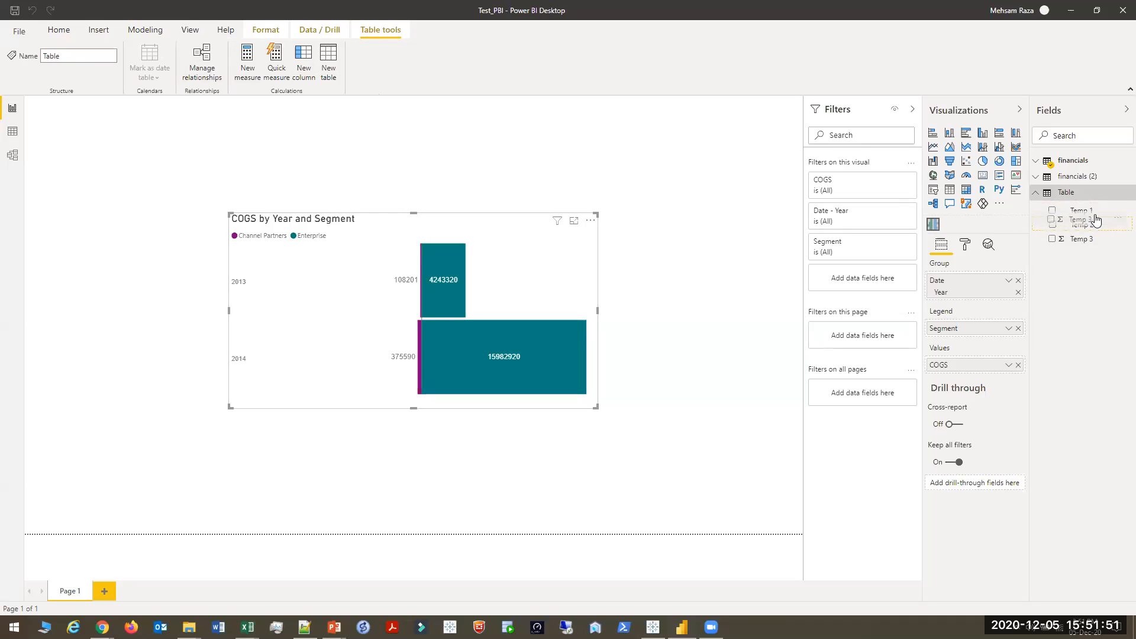
drag(1095, 217, 1096, 220)
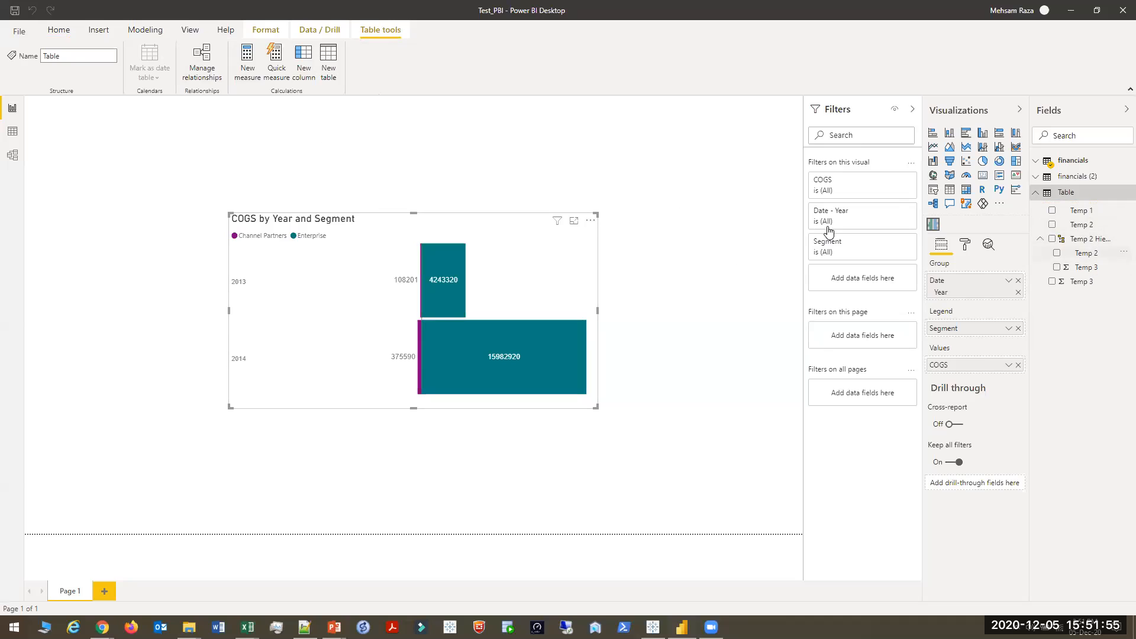
Open the Power Query Editor from the report to transform the data
click(75, 30)
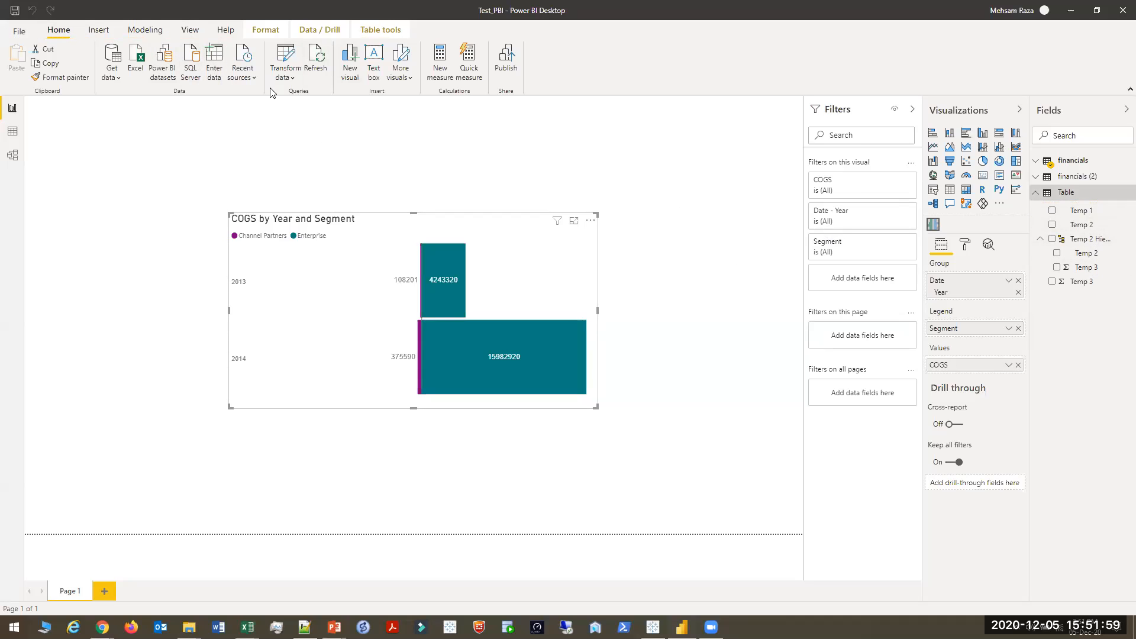
click(292, 79)
click(292, 79)
click(292, 80)
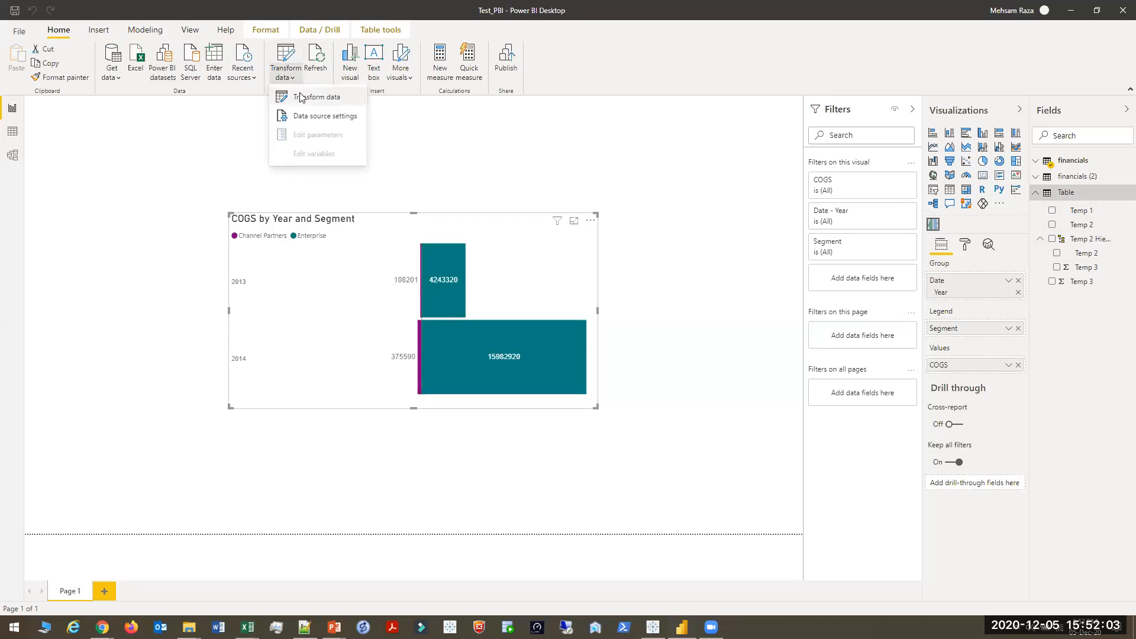
click(302, 98)
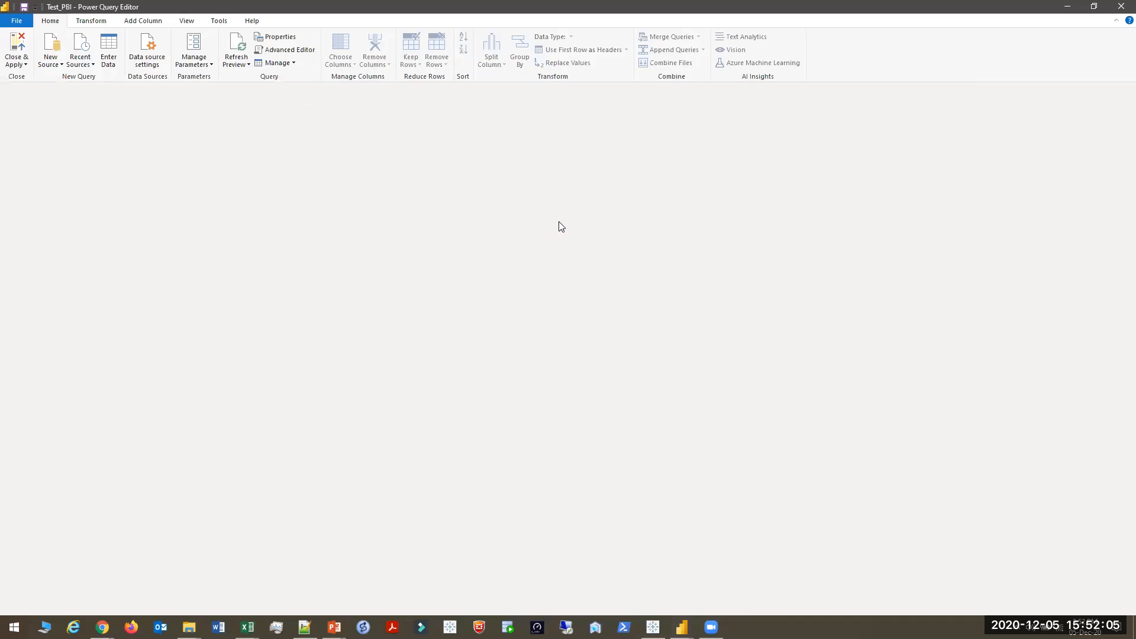
Switch to the PowerPoint slide show and advance to the Power Query slide on text column transformations
key(alt+Tab)
key(alt+Tab)
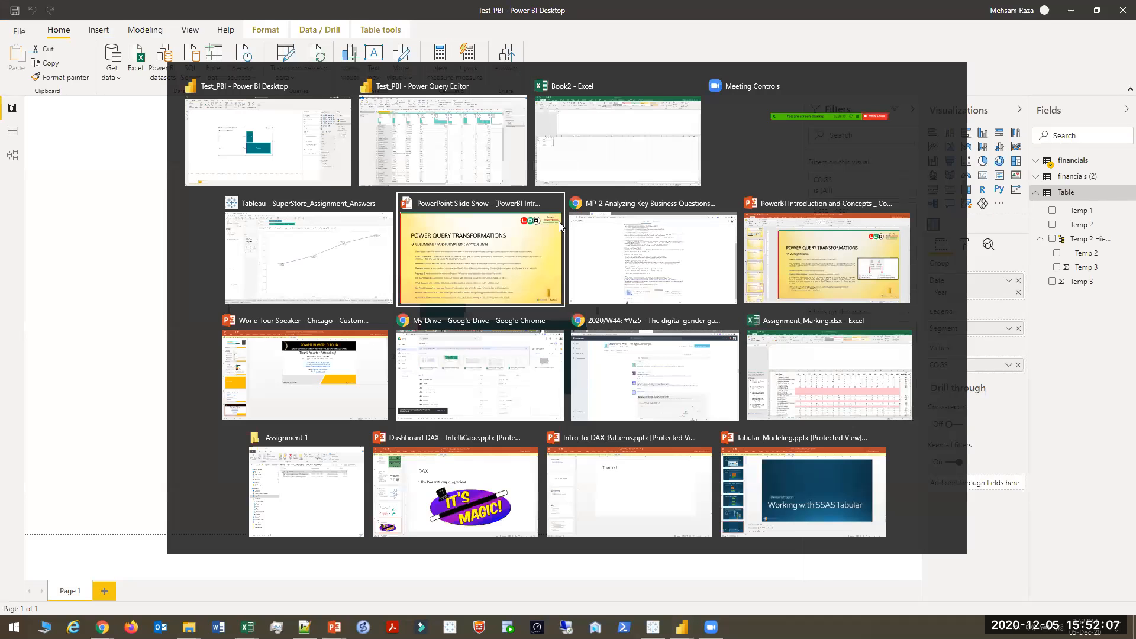
click(559, 222)
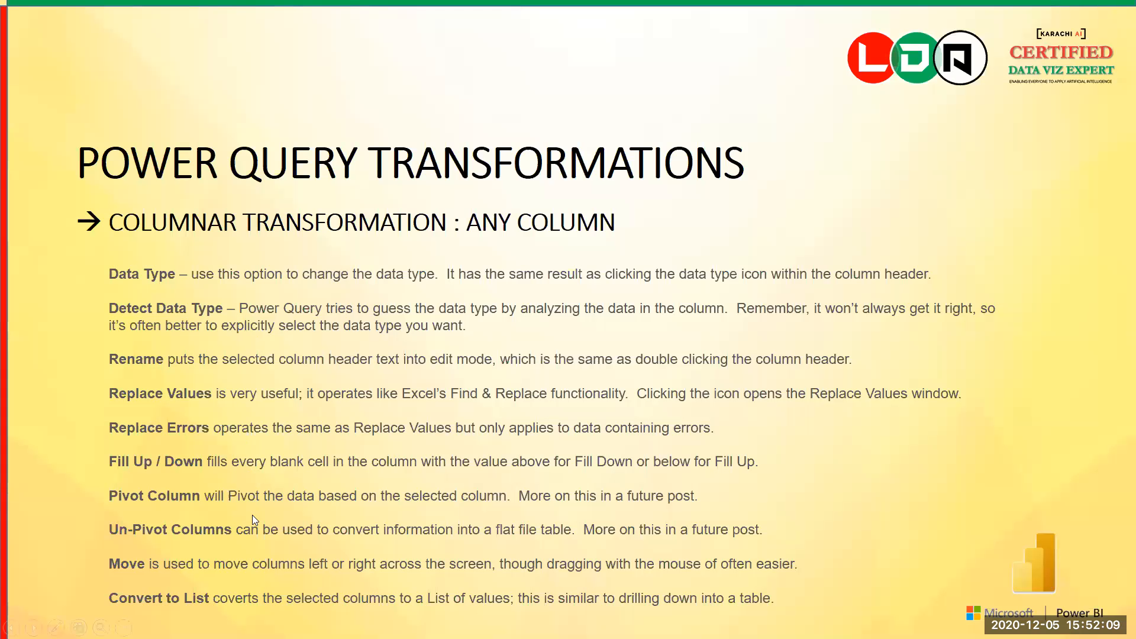
click(799, 529)
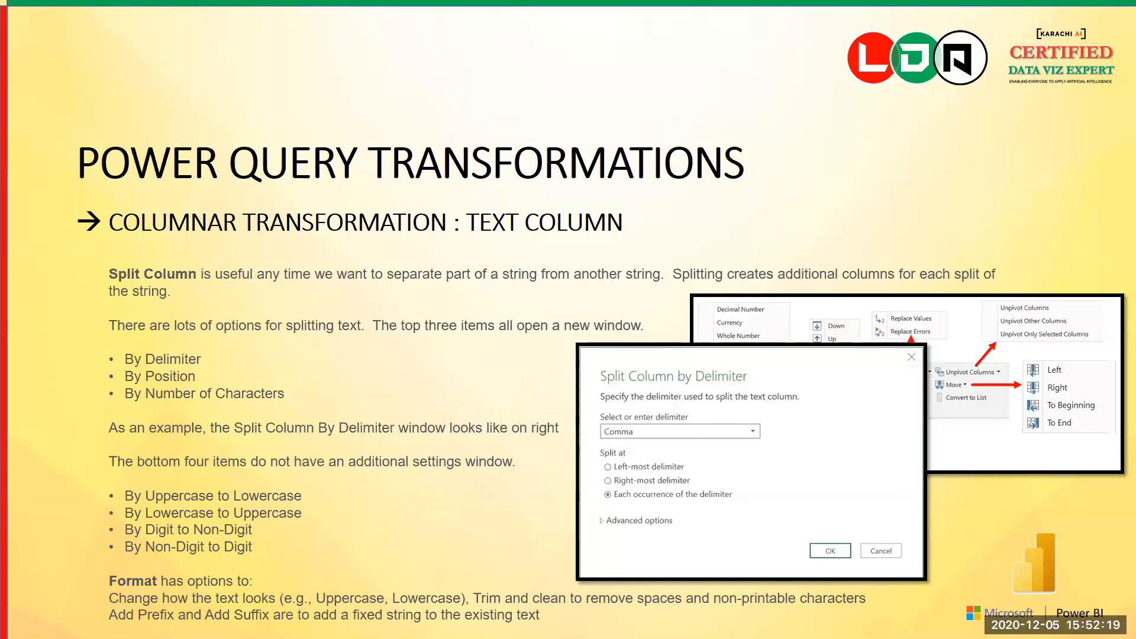
Return to Power BI Desktop, reopen the Power Query Editor and show the Table query with its blank Temp 1 cells
key(alt+Tab)
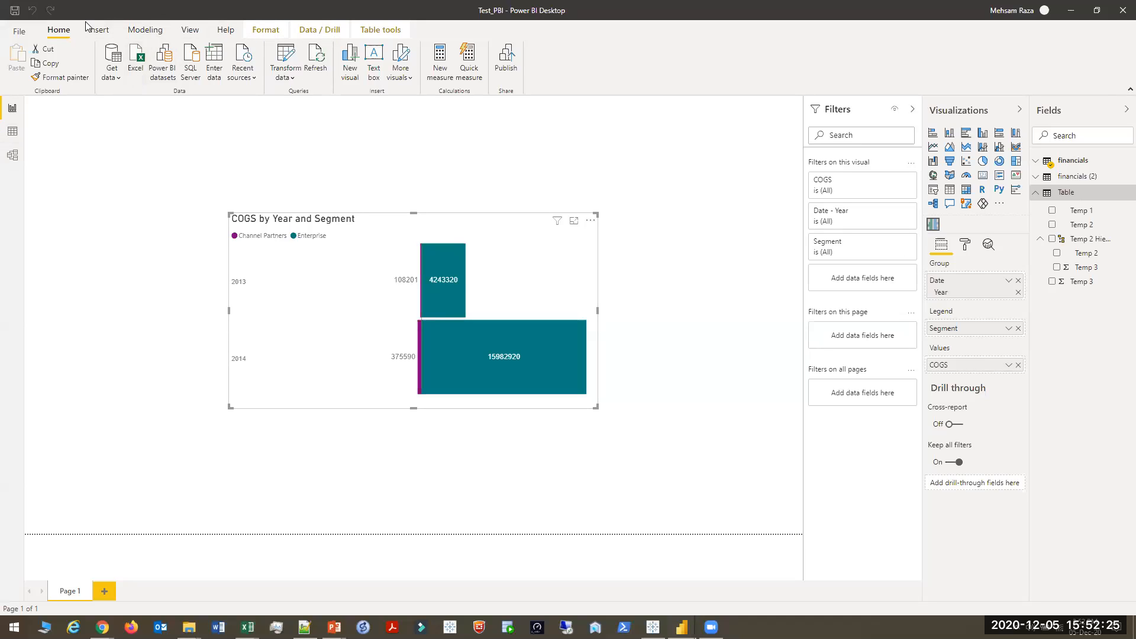
click(286, 78)
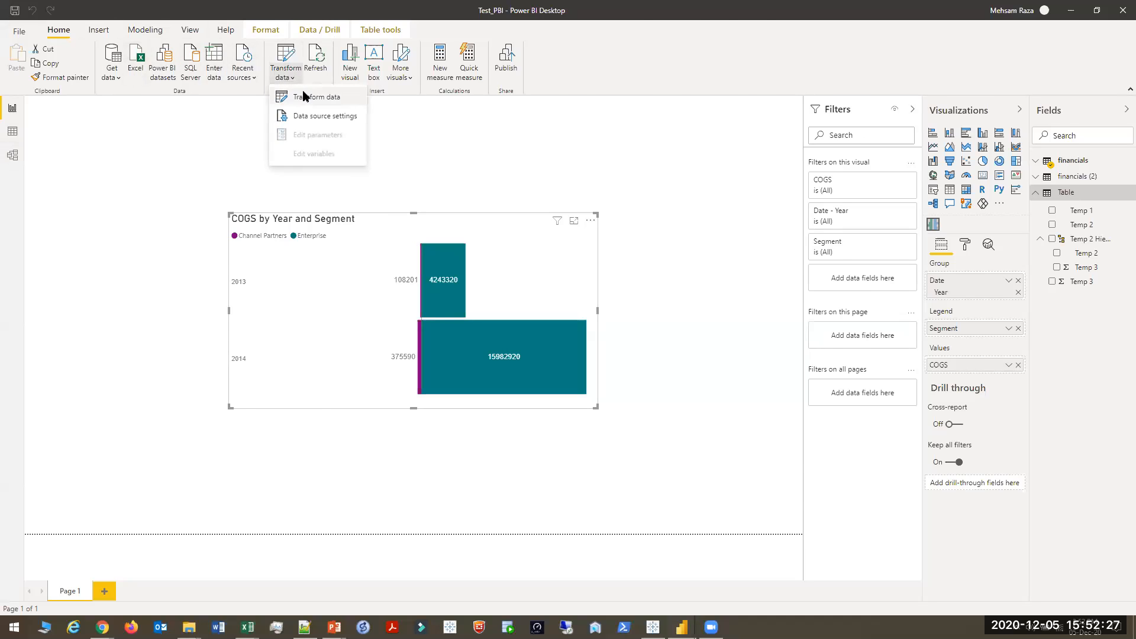
click(304, 94)
click(55, 141)
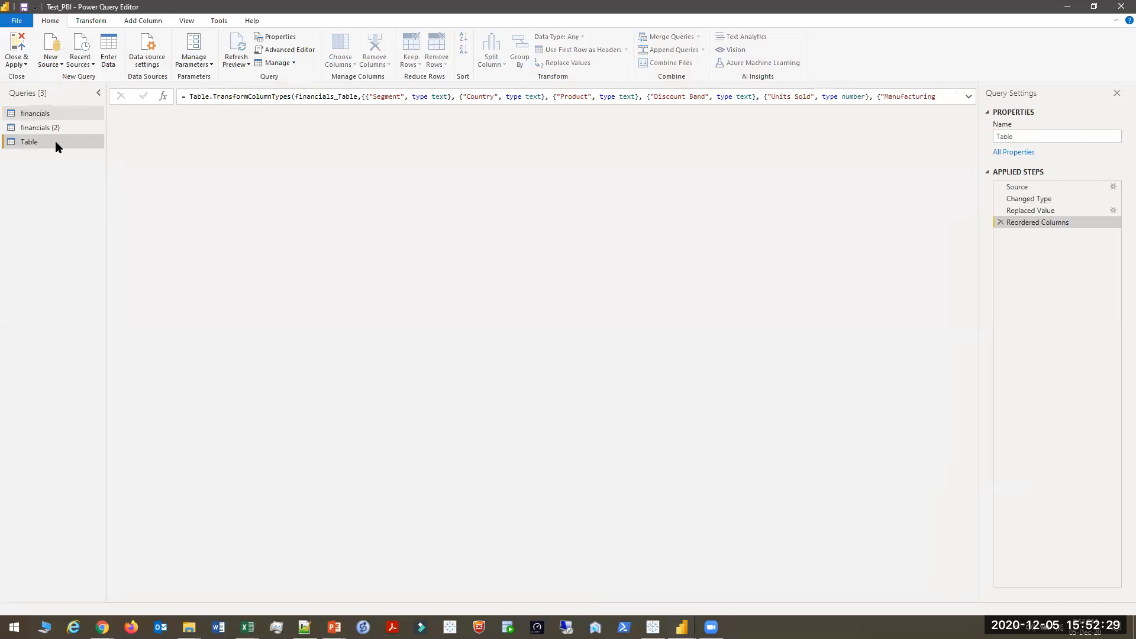
click(186, 233)
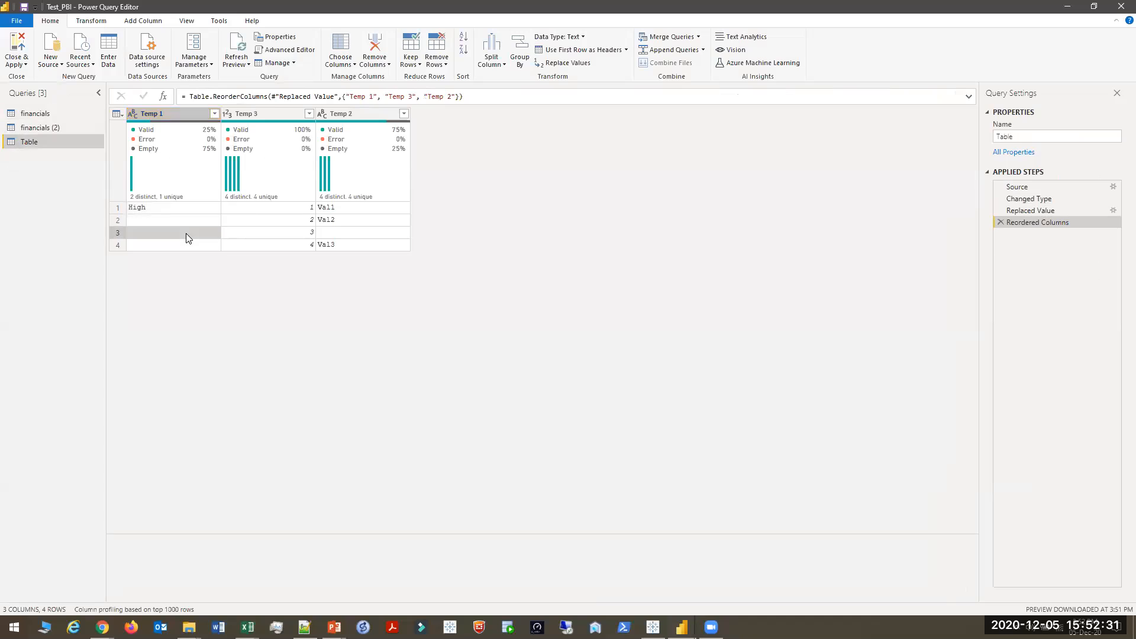
right_click(186, 233)
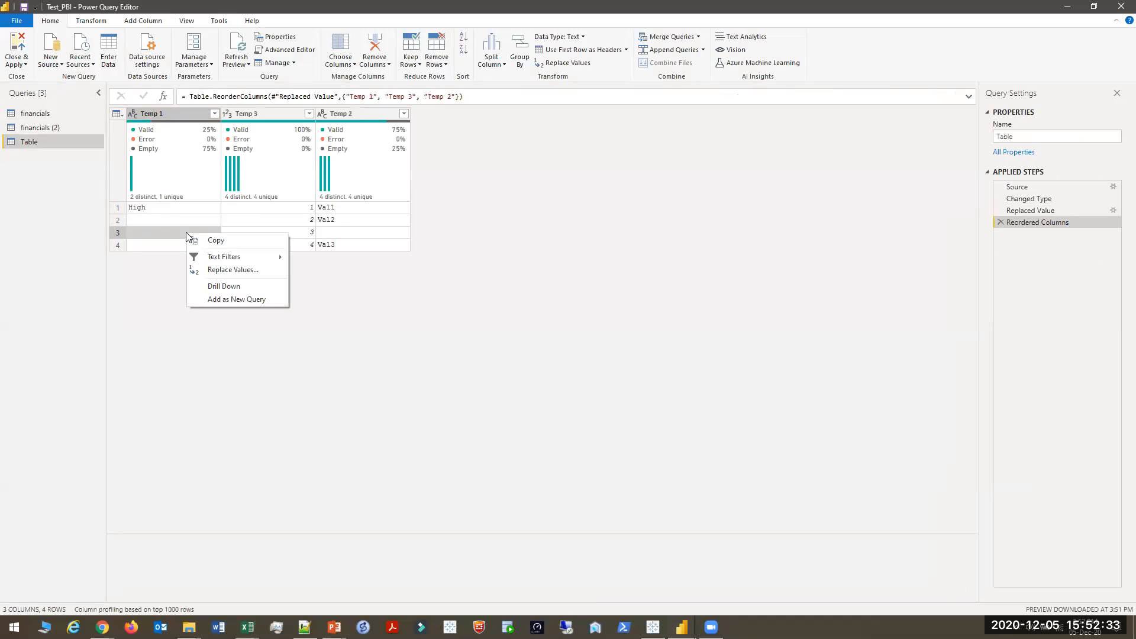
click(162, 272)
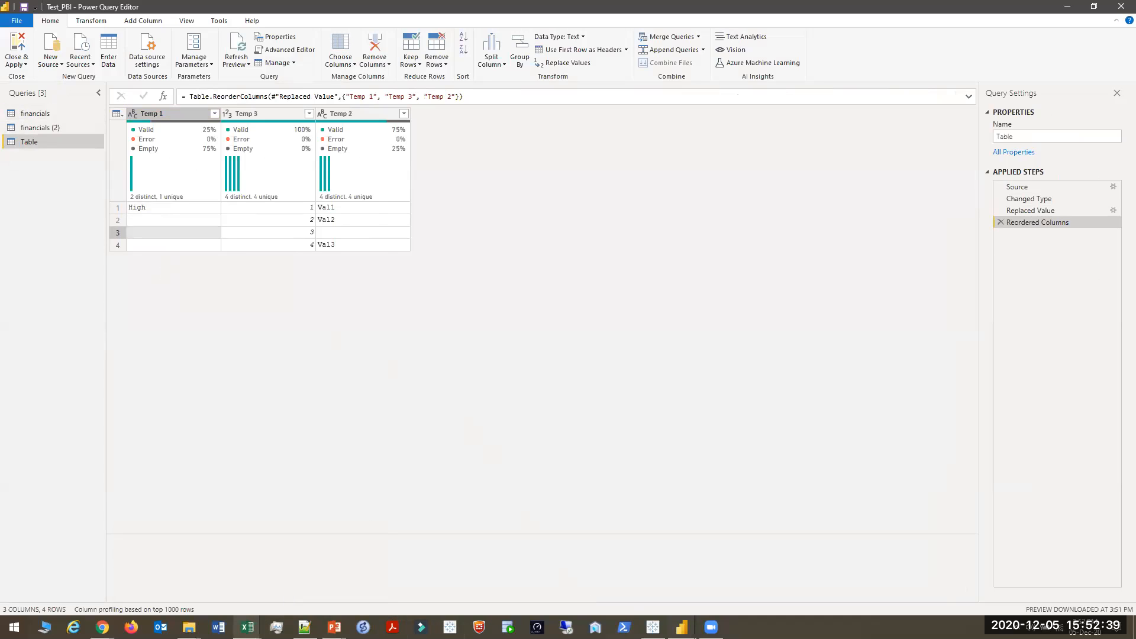
Switch to the Book2 Excel workbook and enter a Temp 2 column starting in I8, with the rows A,B,C and D,E,f
click(279, 604)
click(336, 373)
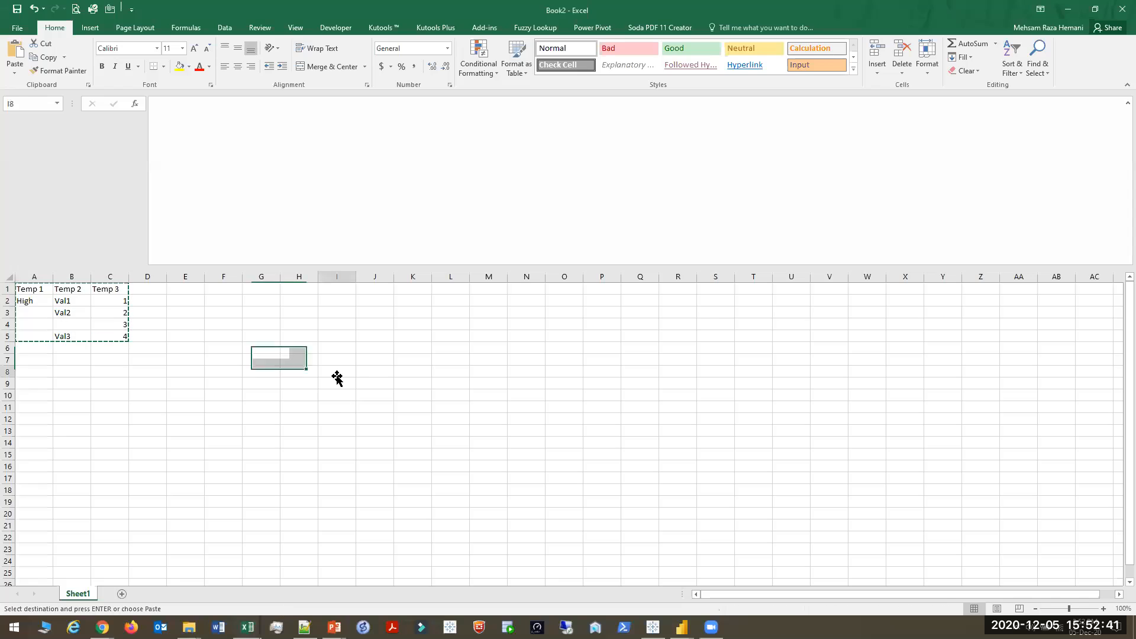
text(Temp 2)
key(Return)
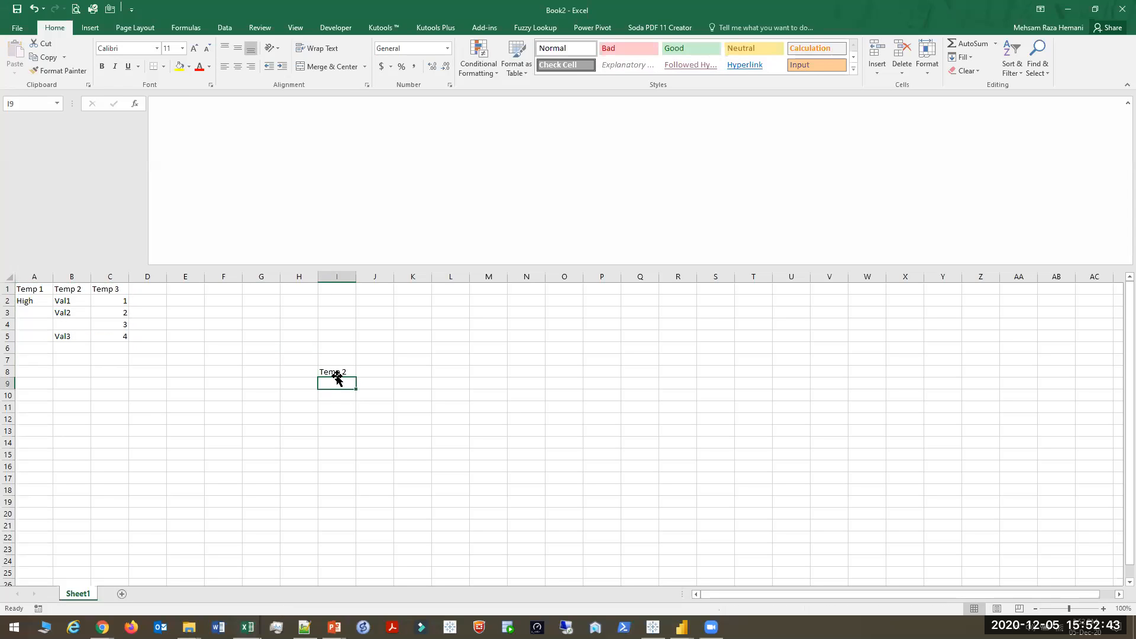
text(A,B,C)
key(Return)
text(D,E,)
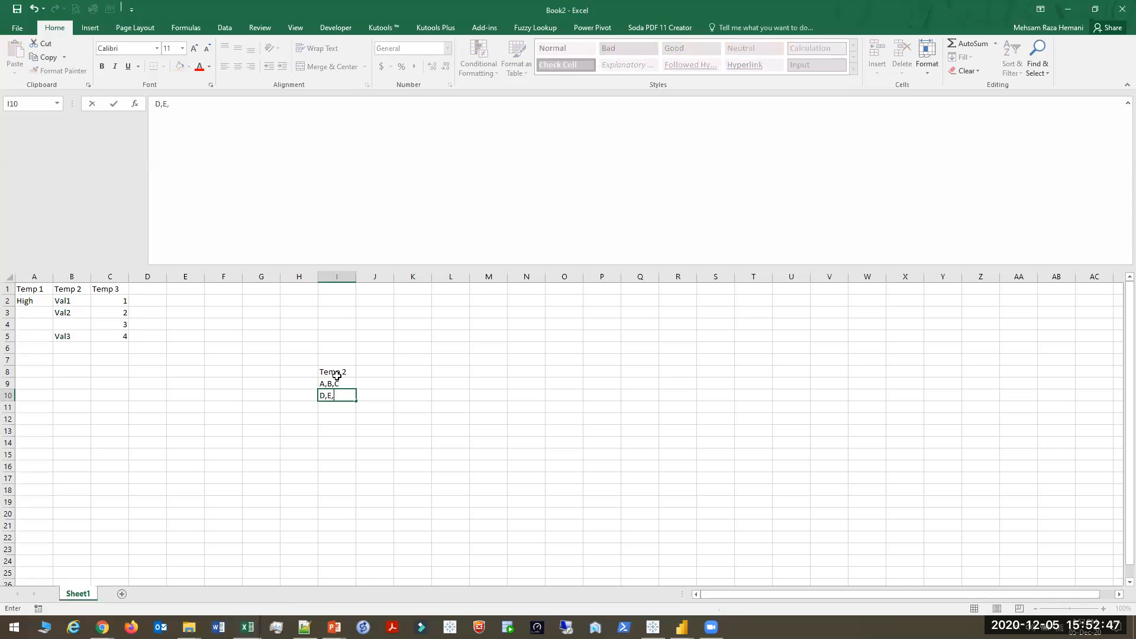
text(f)
key(Return)
Copy the range I8:I10 and switch to Power Query to create a new table from it with Enter Data
key(Up)
click(337, 376)
key(shift+Down)
key(shift+Down)
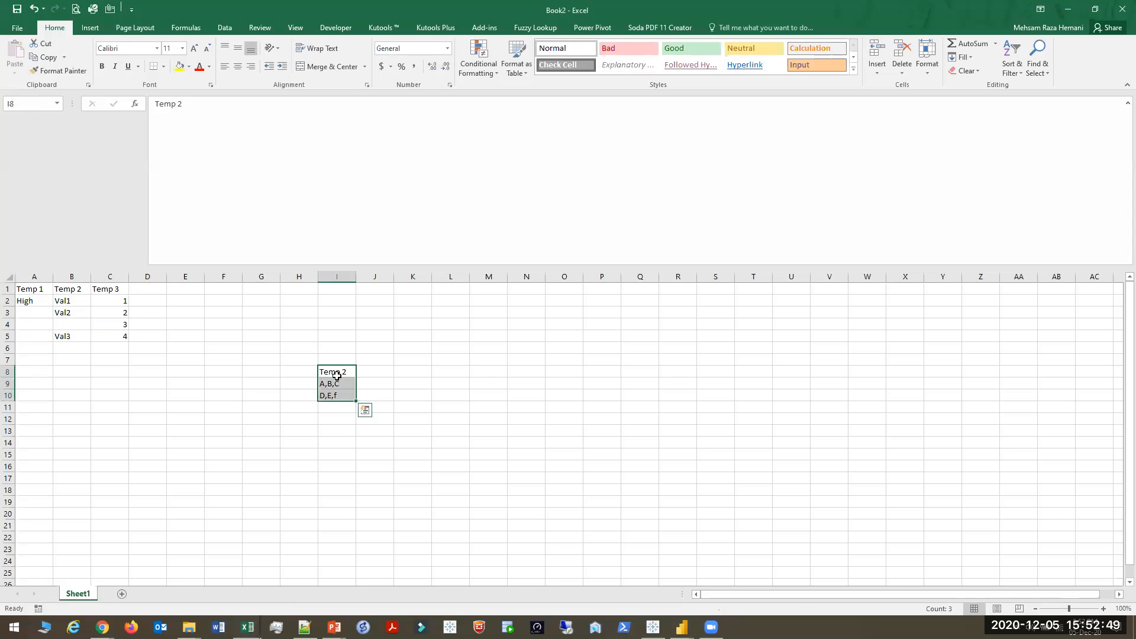
key(alt)
key(Escape)
key(ctrl+c)
key(alt+Tab)
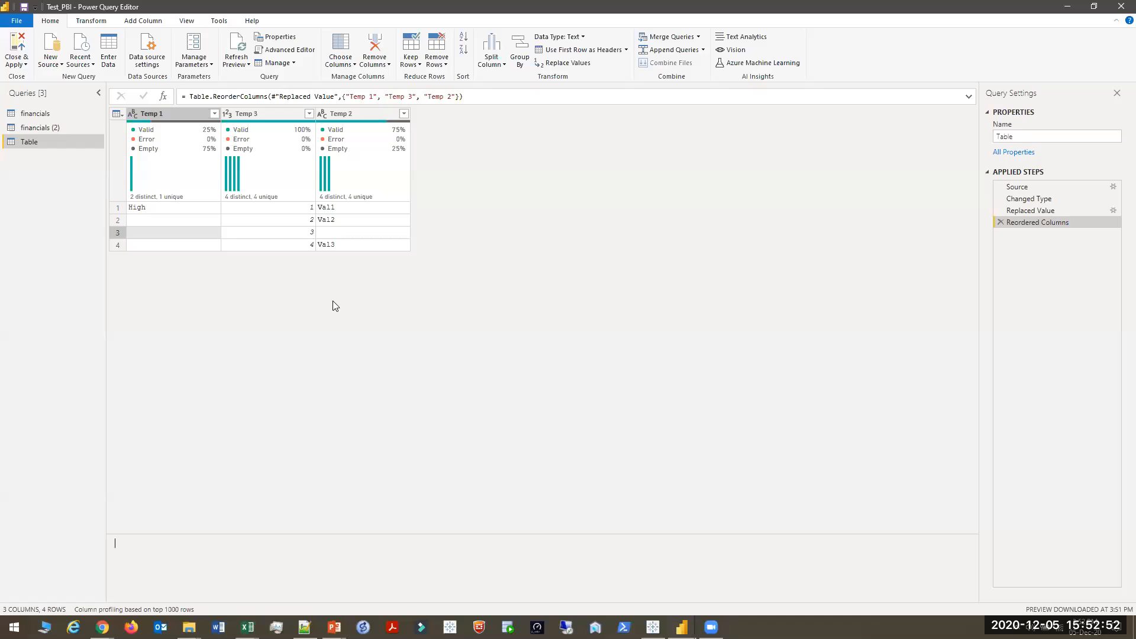
click(112, 67)
key(ctrl+v)
click(749, 490)
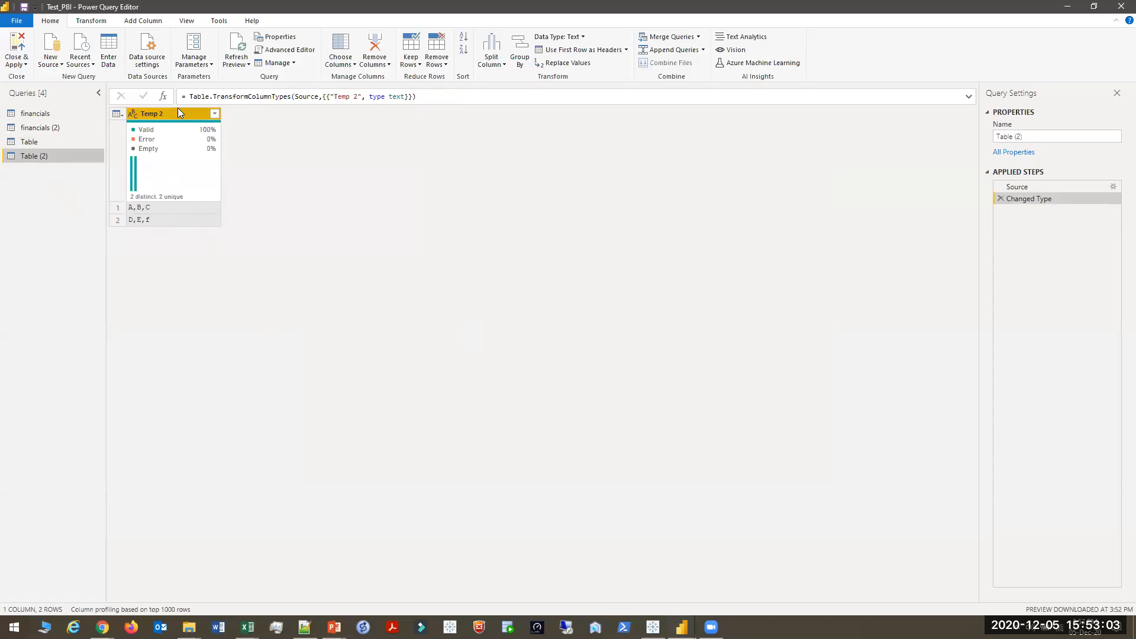
Split the Temp 2 column by the comma delimiter at each occurrence
click(95, 20)
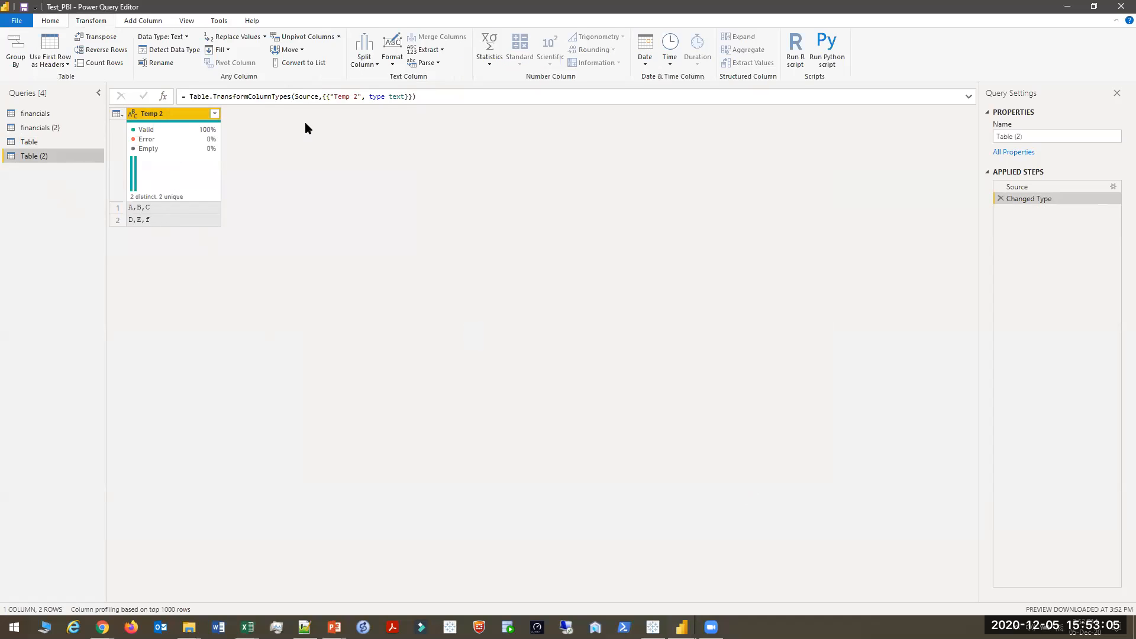
click(373, 64)
click(372, 78)
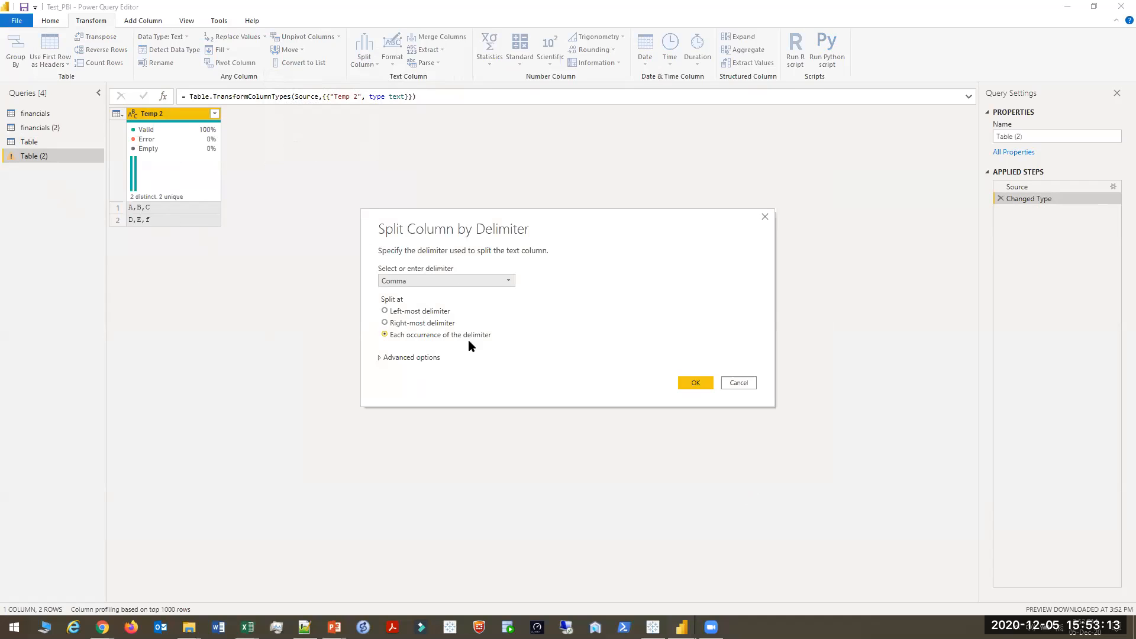
click(695, 383)
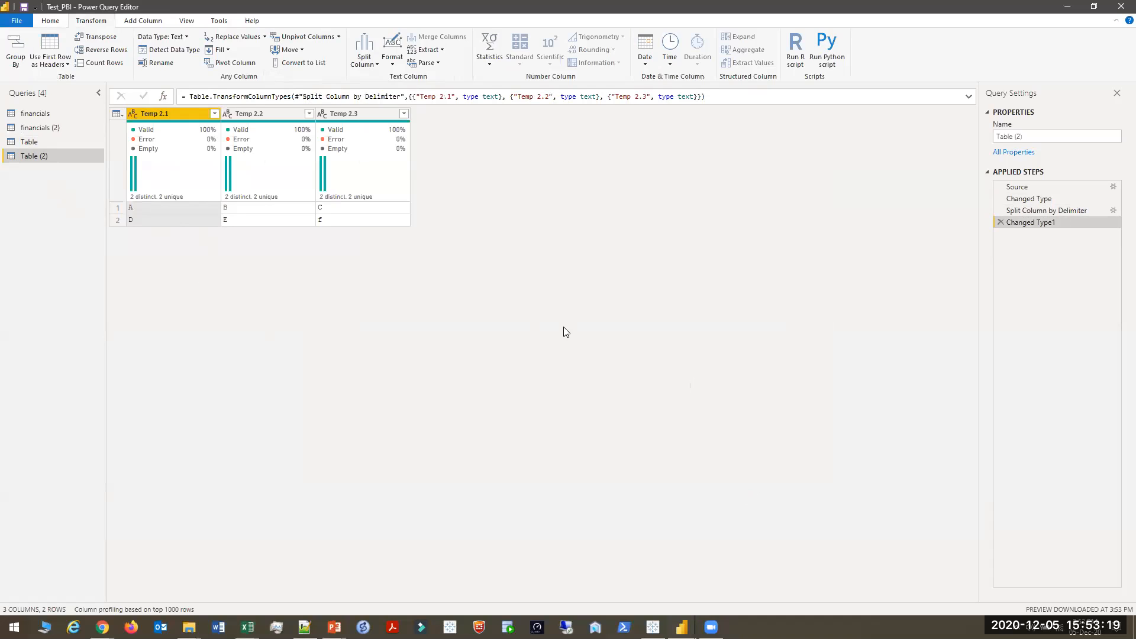
Switch to the SuperStore_Assignment_Answers workbook in Tableau
click(653, 627)
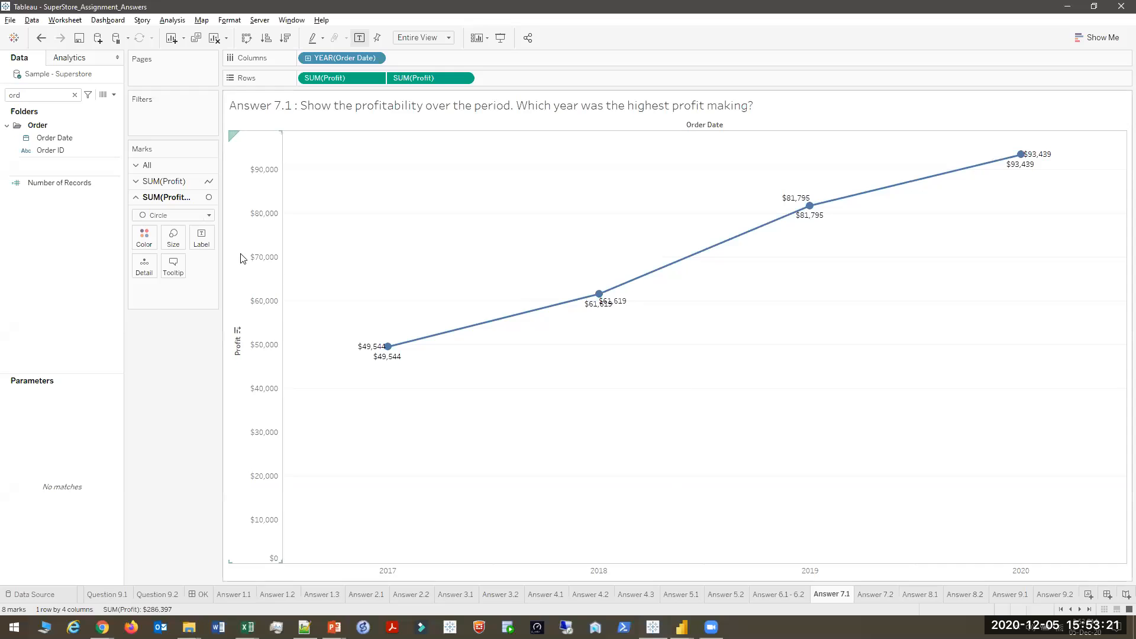
Open the data source view and split the Order ID column automatically
click(36, 595)
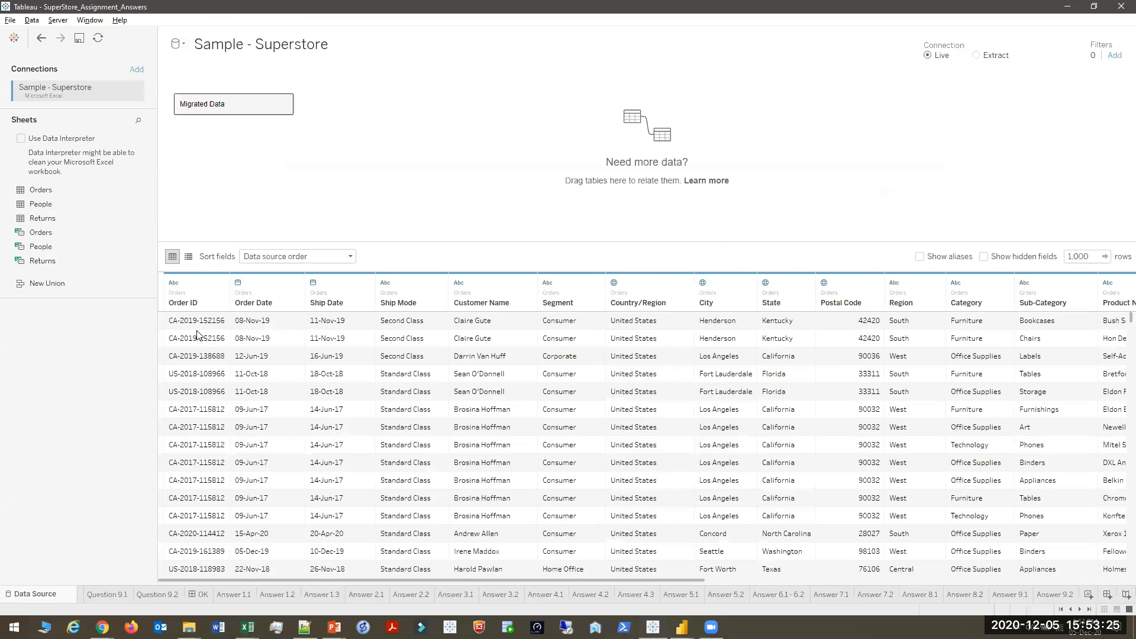
right_click(198, 300)
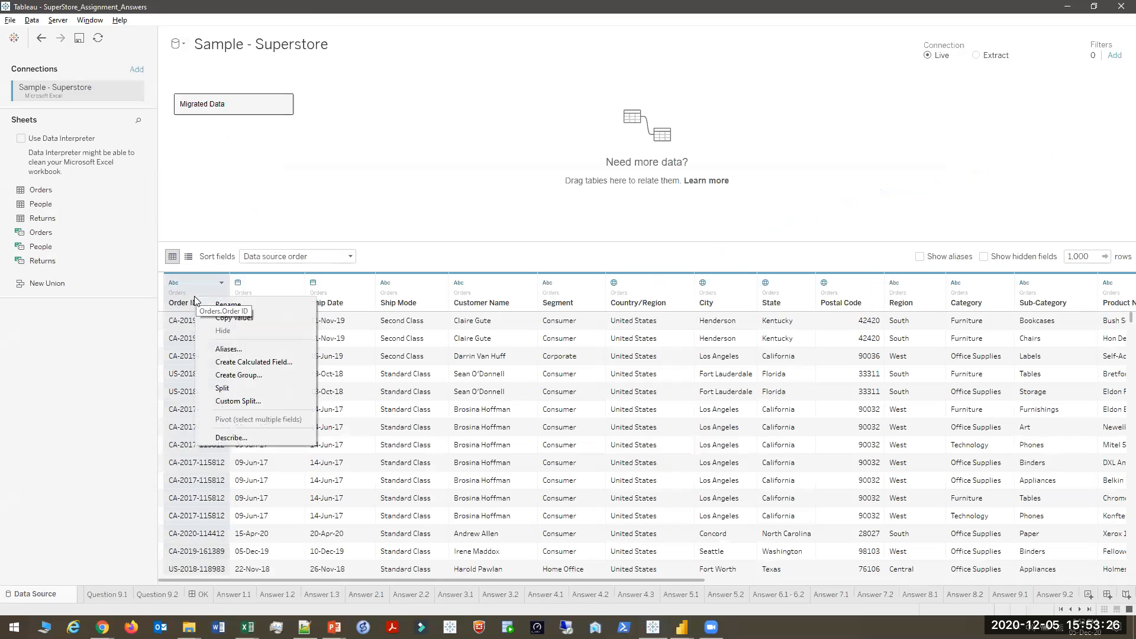
click(231, 388)
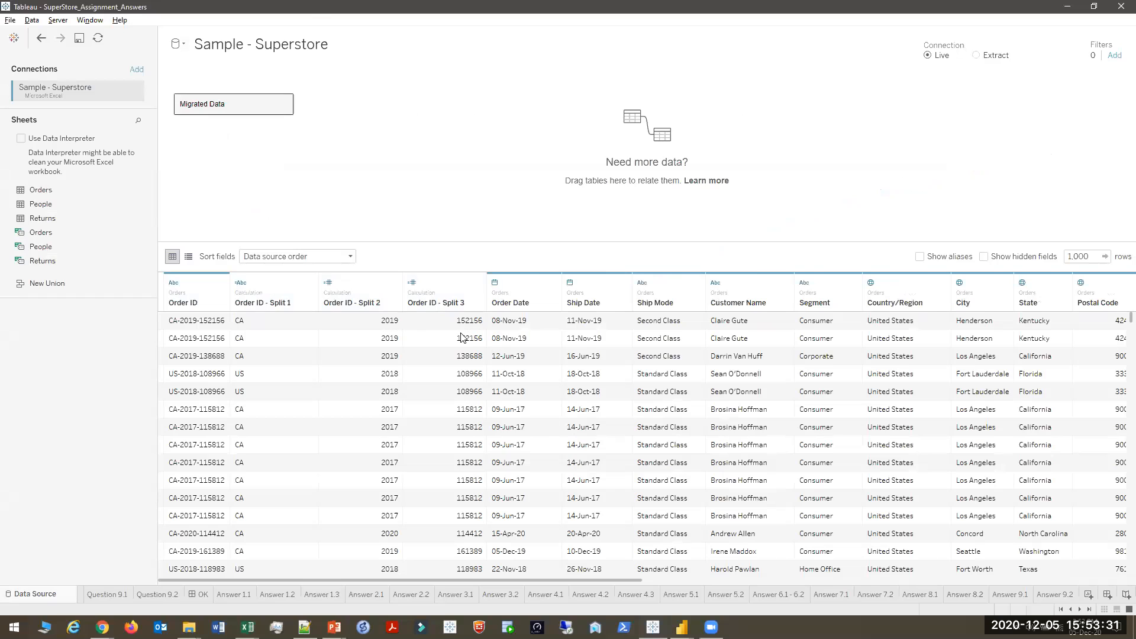
Switch to the PowerPoint slide show and advance two slides to the number column transformations
key(alt+Tab)
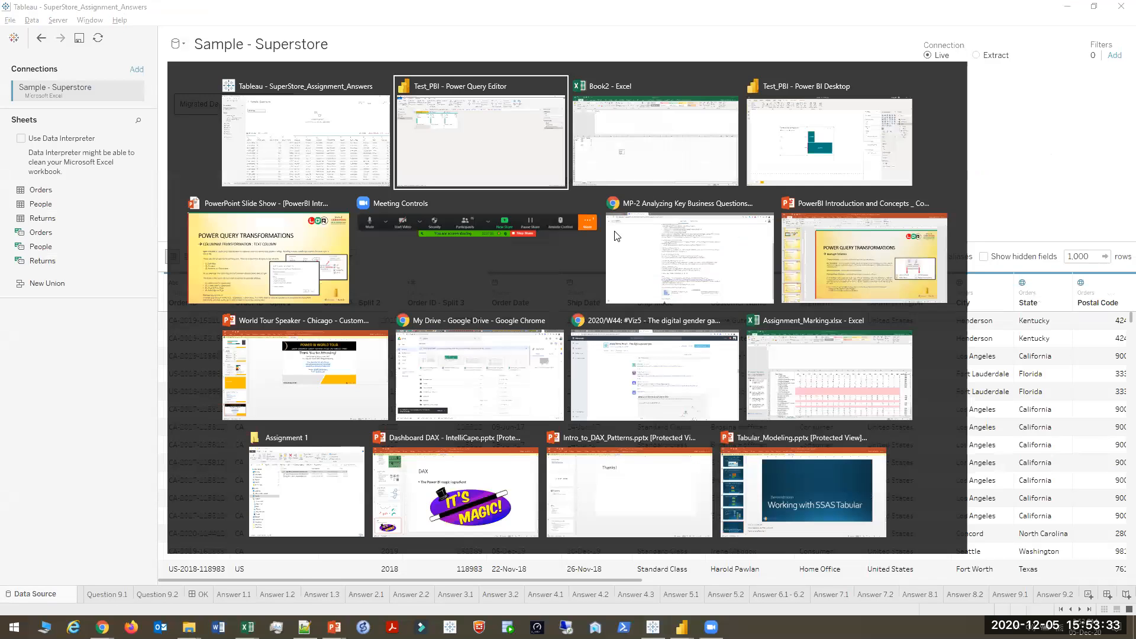
key(alt+Tab)
key(alt+Tab)
key(alt+Tab)
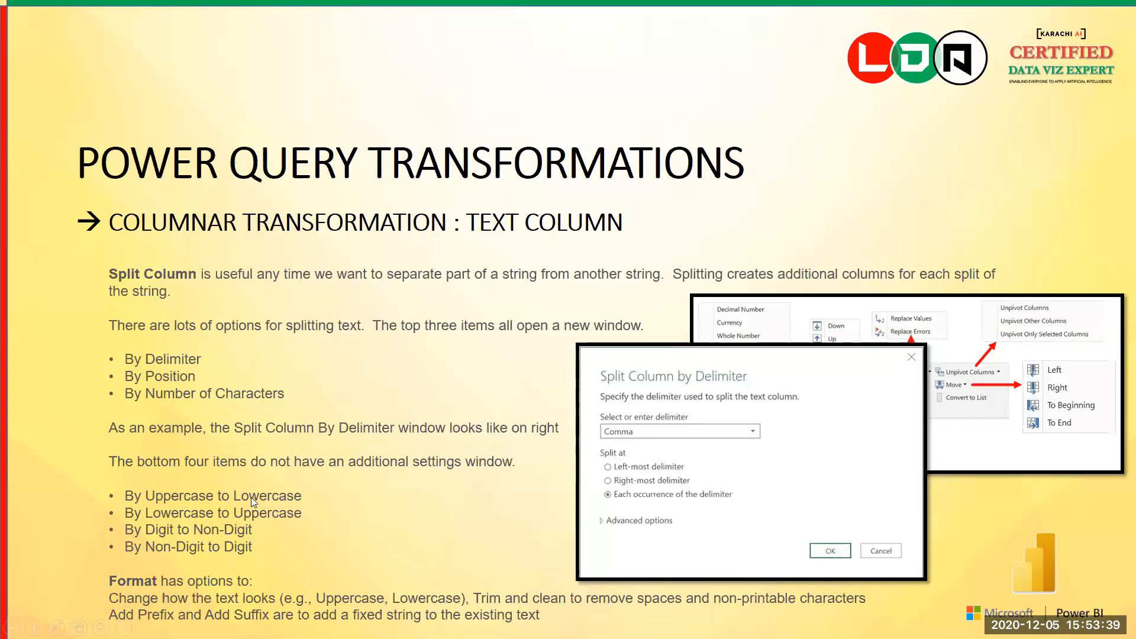
key(Right)
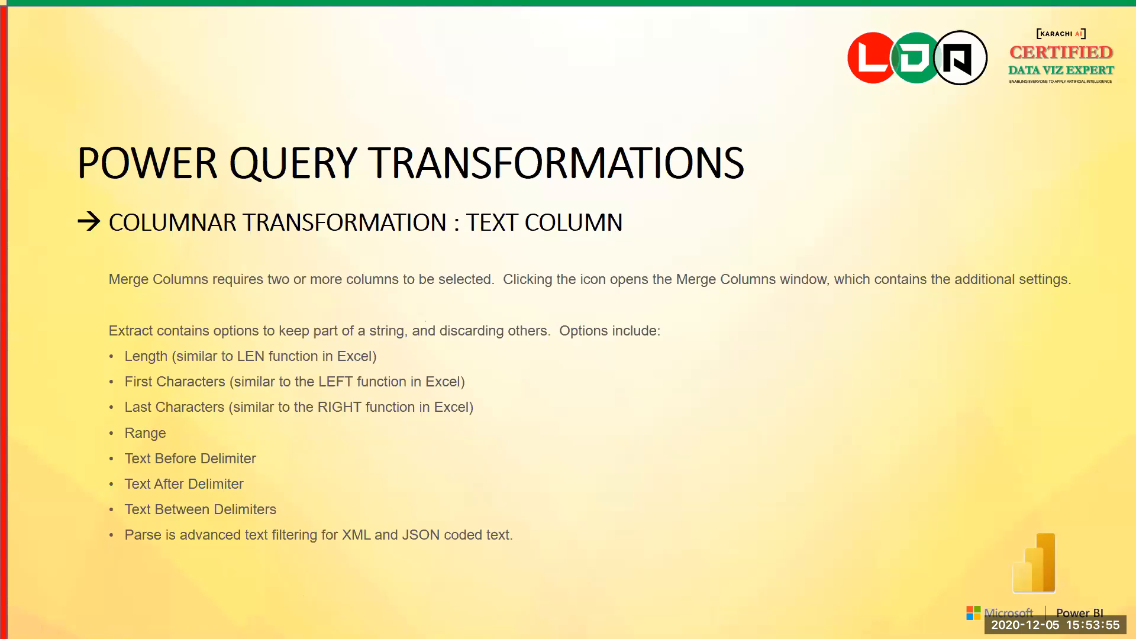
key(Right)
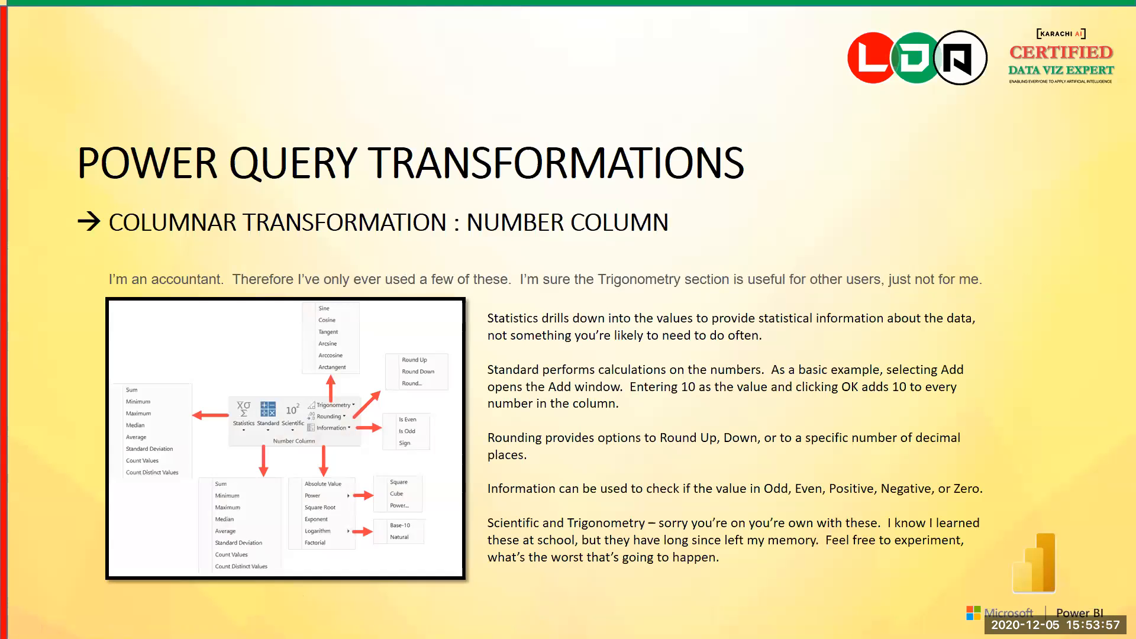
Switch to the Power Query Editor and open the financials query
key(alt+Tab)
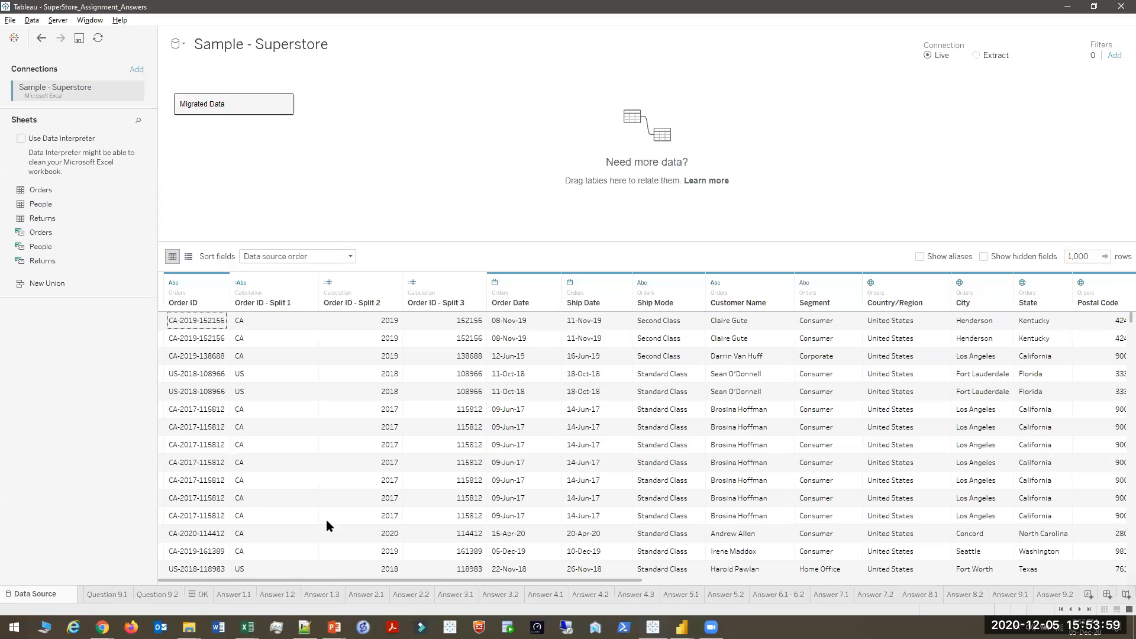
key(alt+Tab)
key(alt+Tab)
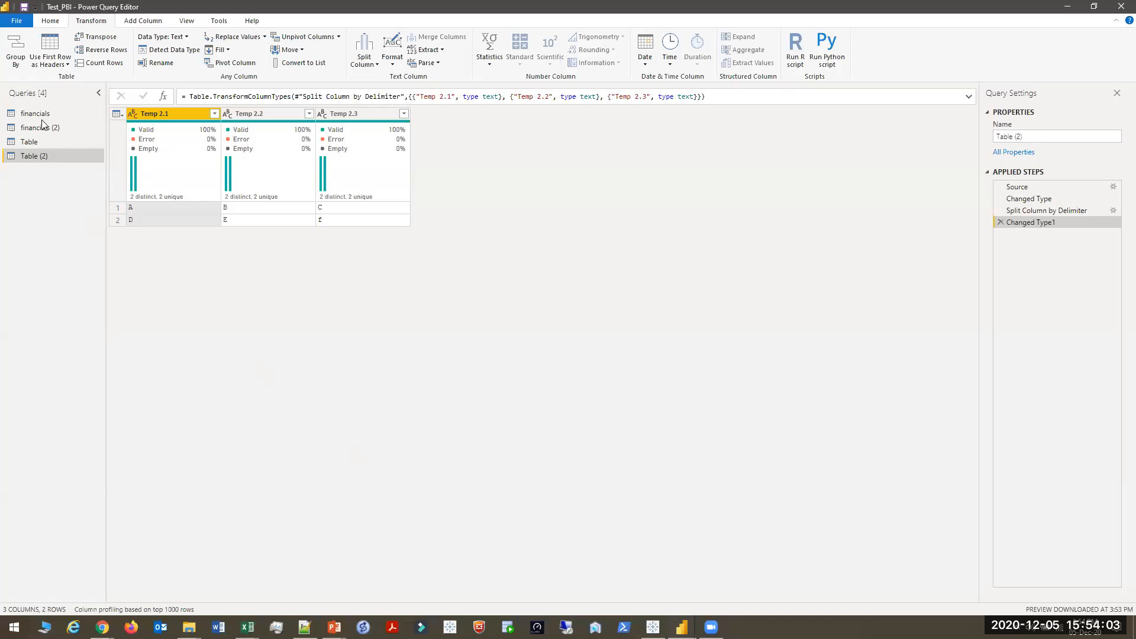
click(37, 114)
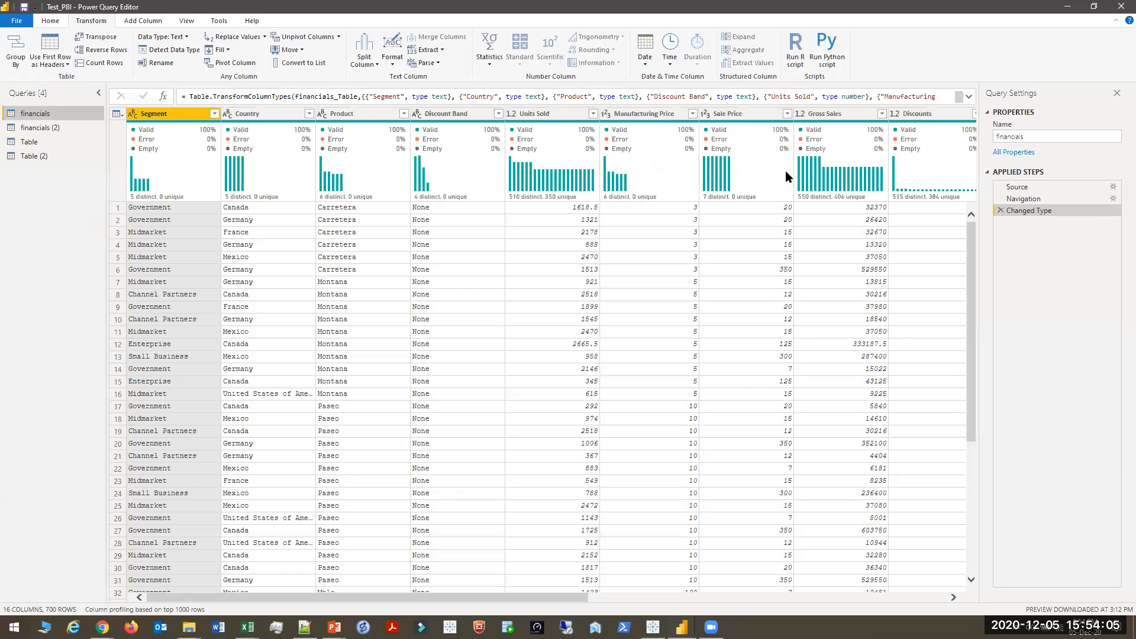
Try the Sum statistic on the Manufacturing Price column, and delete that applied step
click(639, 114)
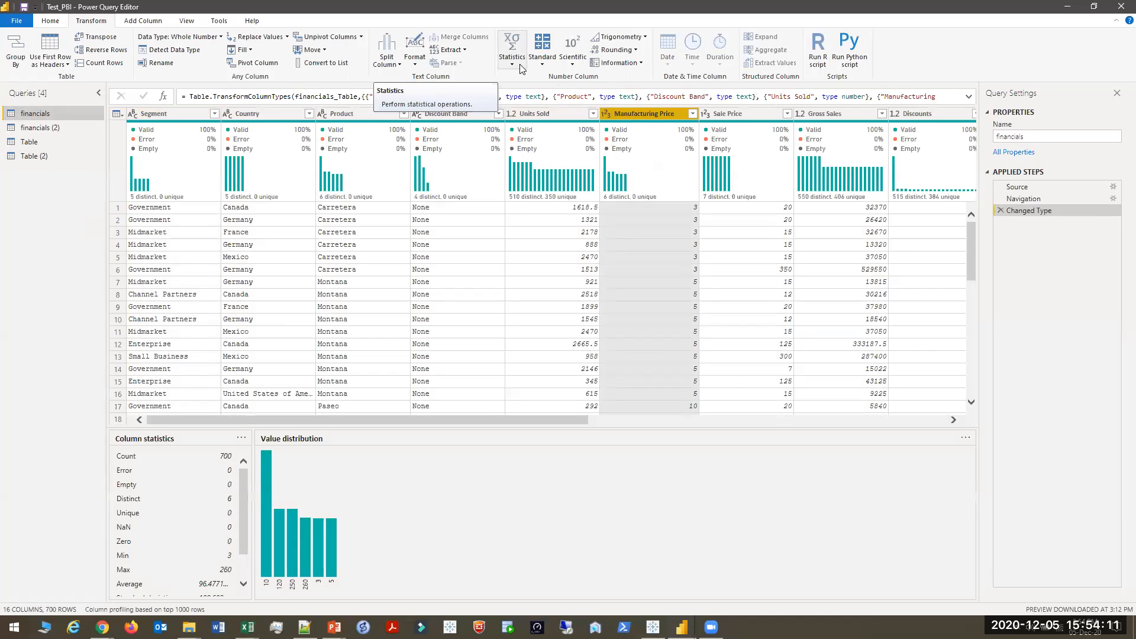
click(521, 68)
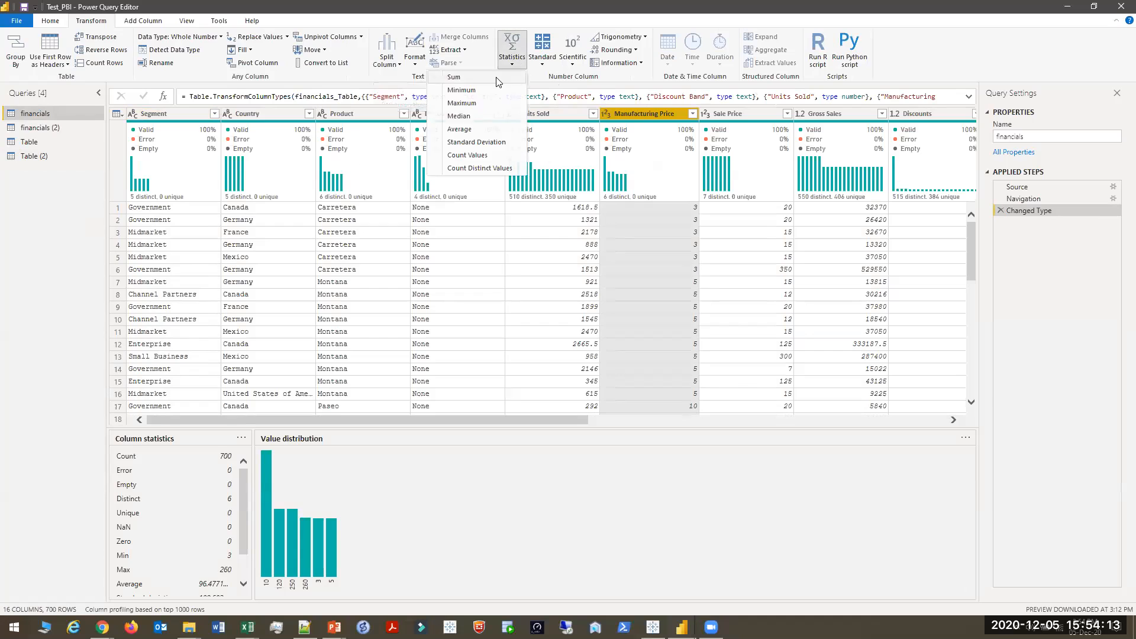
click(496, 78)
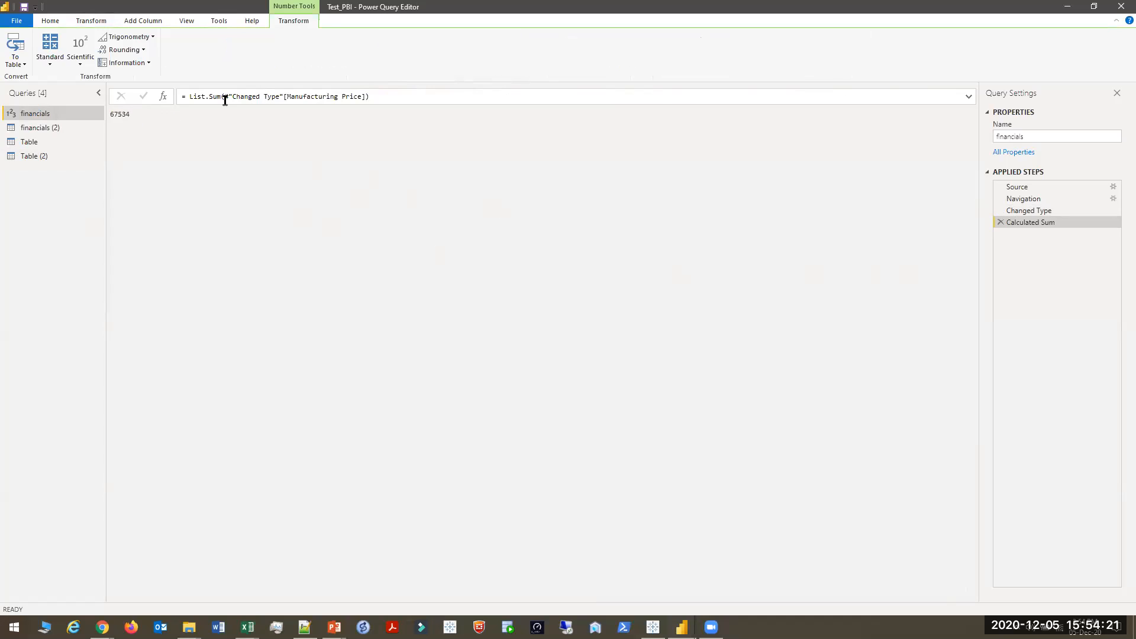
click(1001, 222)
Try the Sine transformation on the Manufacturing Price column, and delete that applied step
click(528, 114)
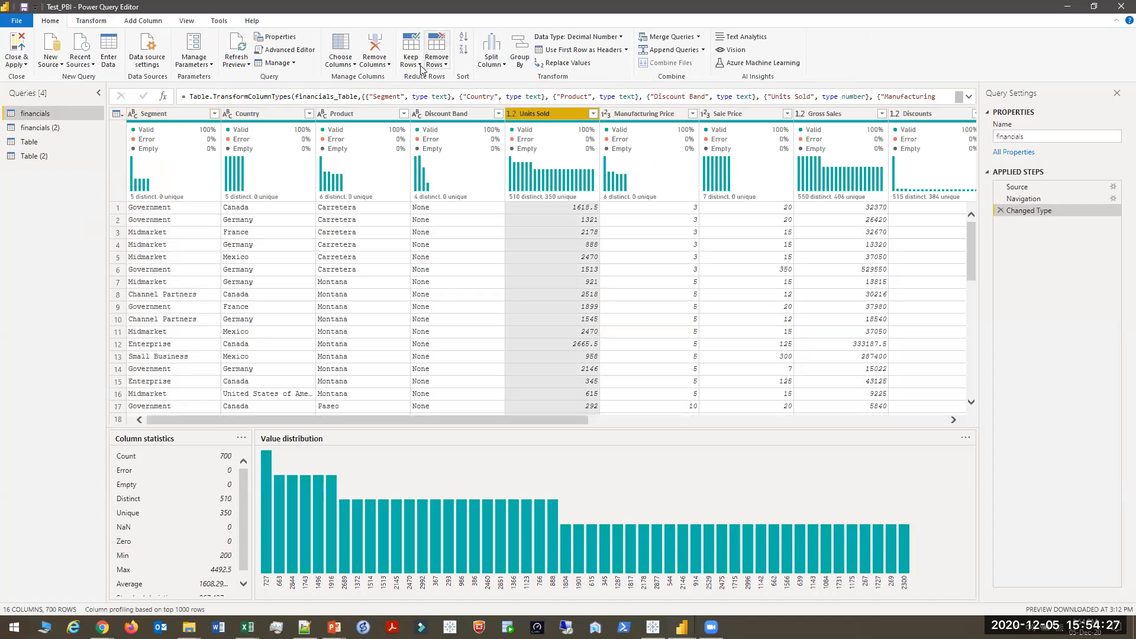
click(674, 115)
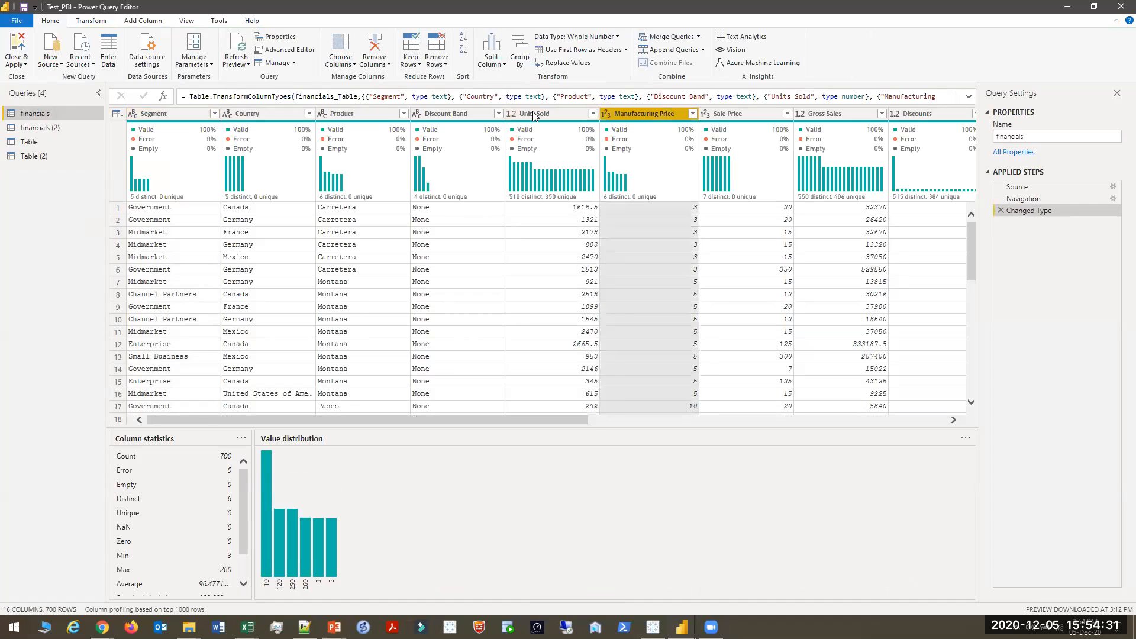
click(91, 20)
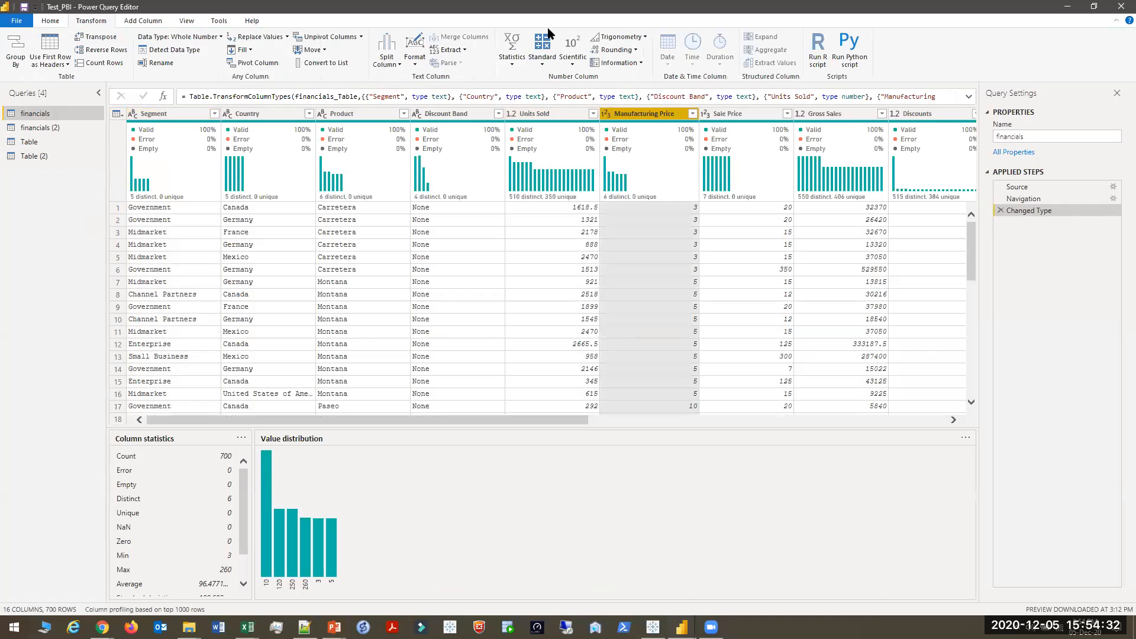
click(550, 64)
click(515, 61)
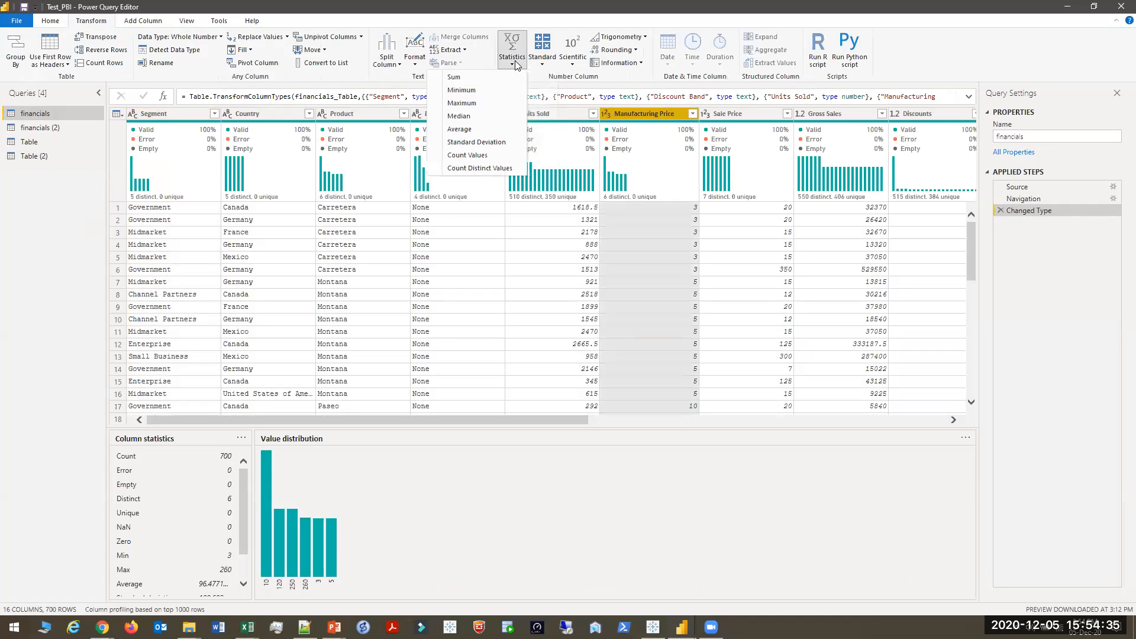
click(634, 37)
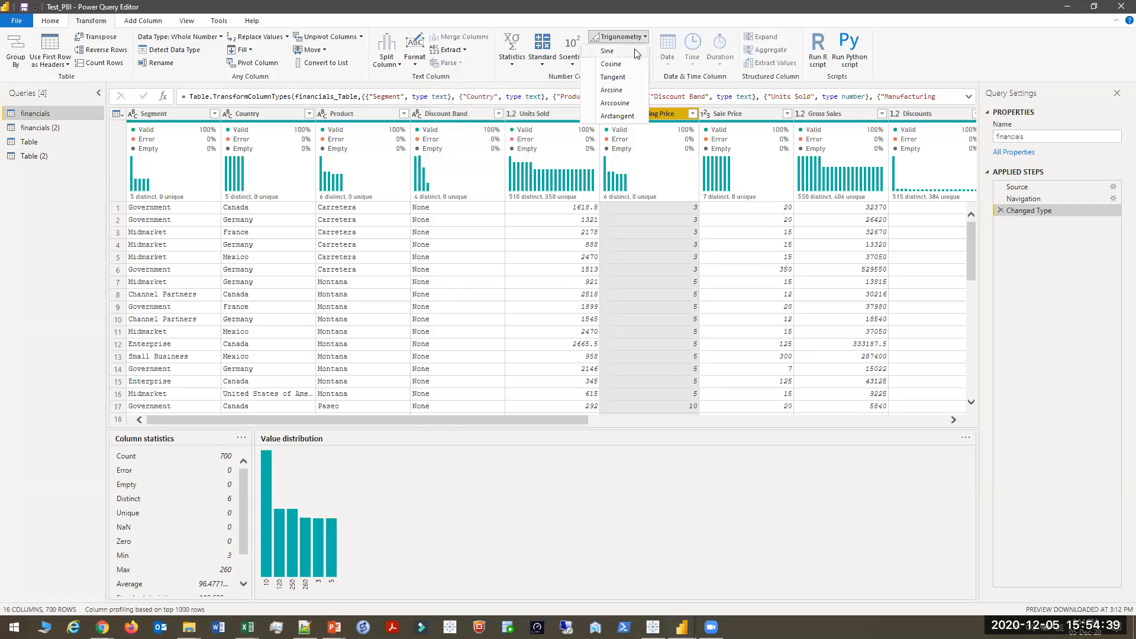
click(637, 51)
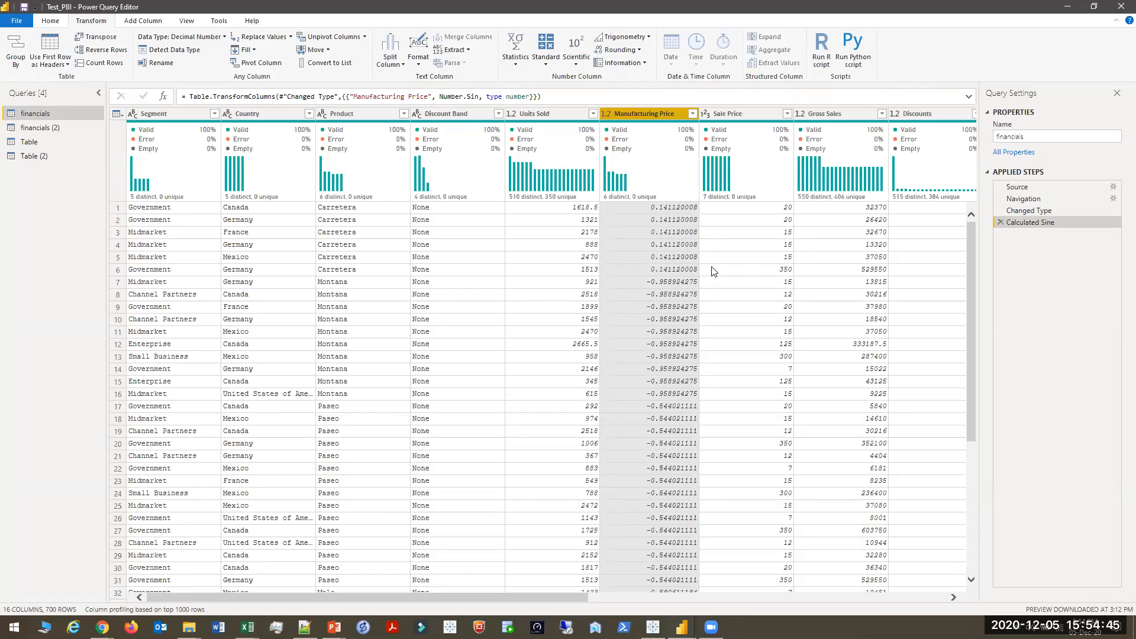
click(1001, 224)
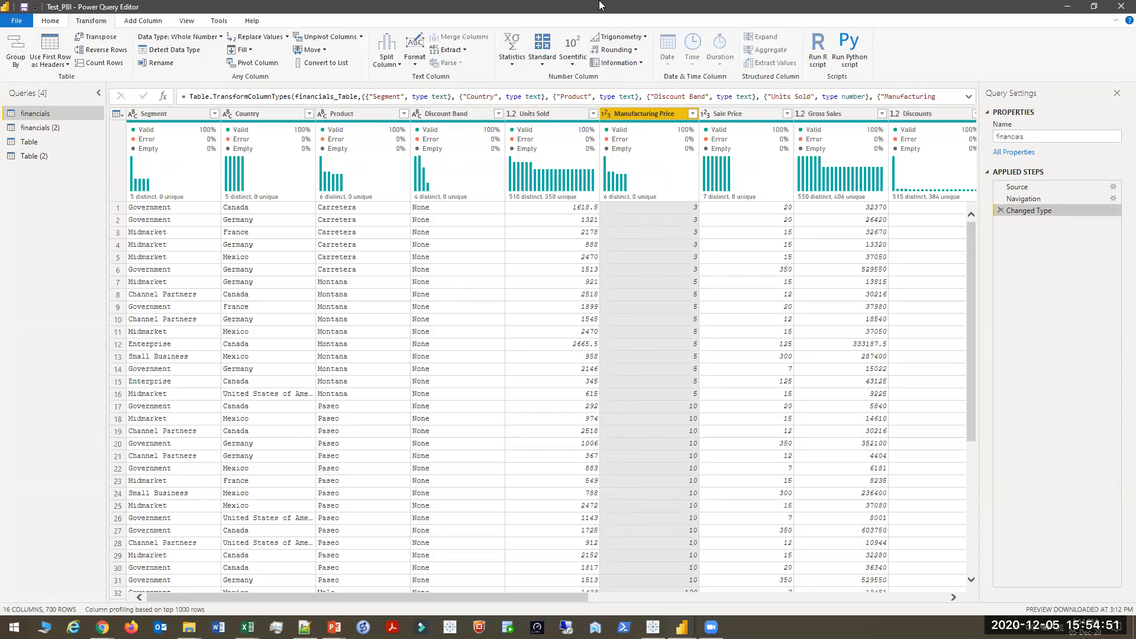
Return to the PowerPoint slide on number column transformations
key(alt+Tab)
key(Escape)
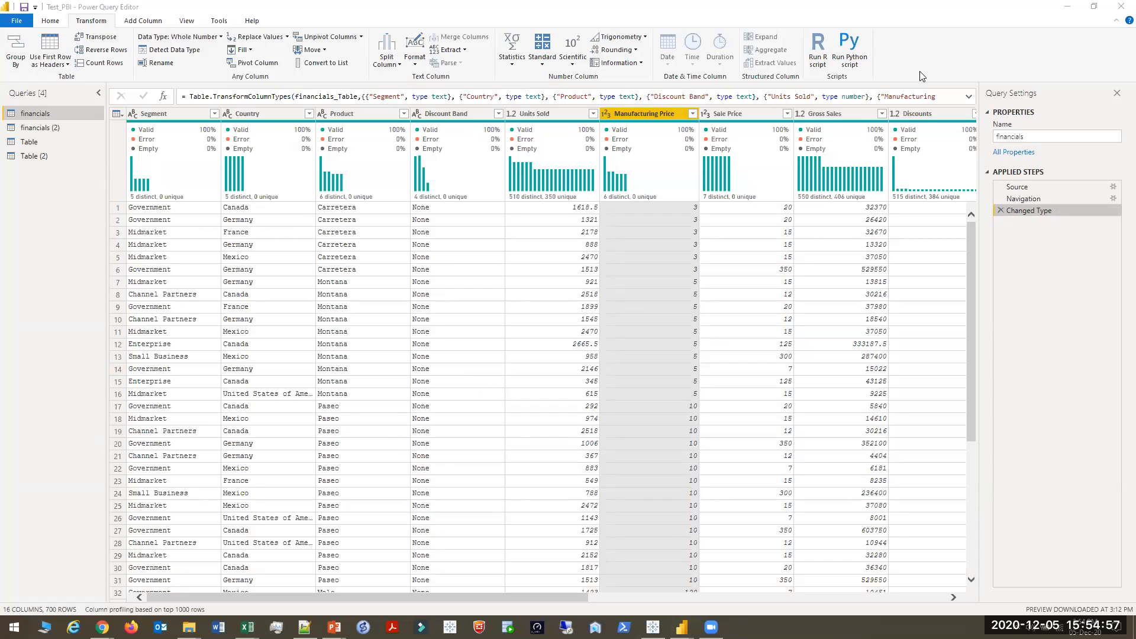
key(alt+Tab)
key(alt+Tab)
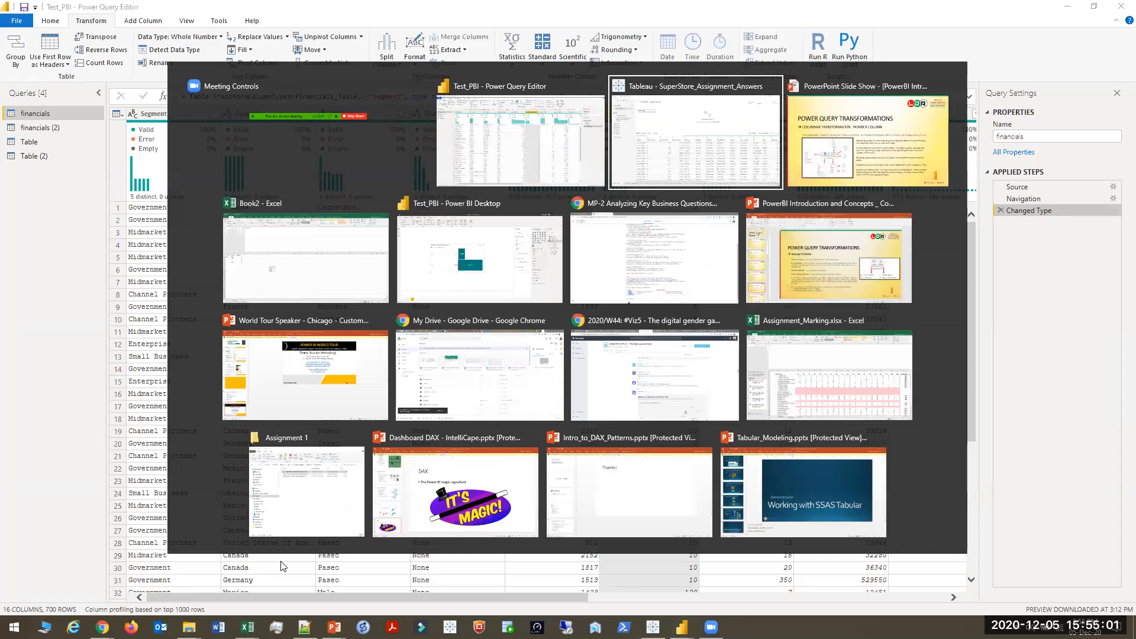
key(alt+shift+Tab)
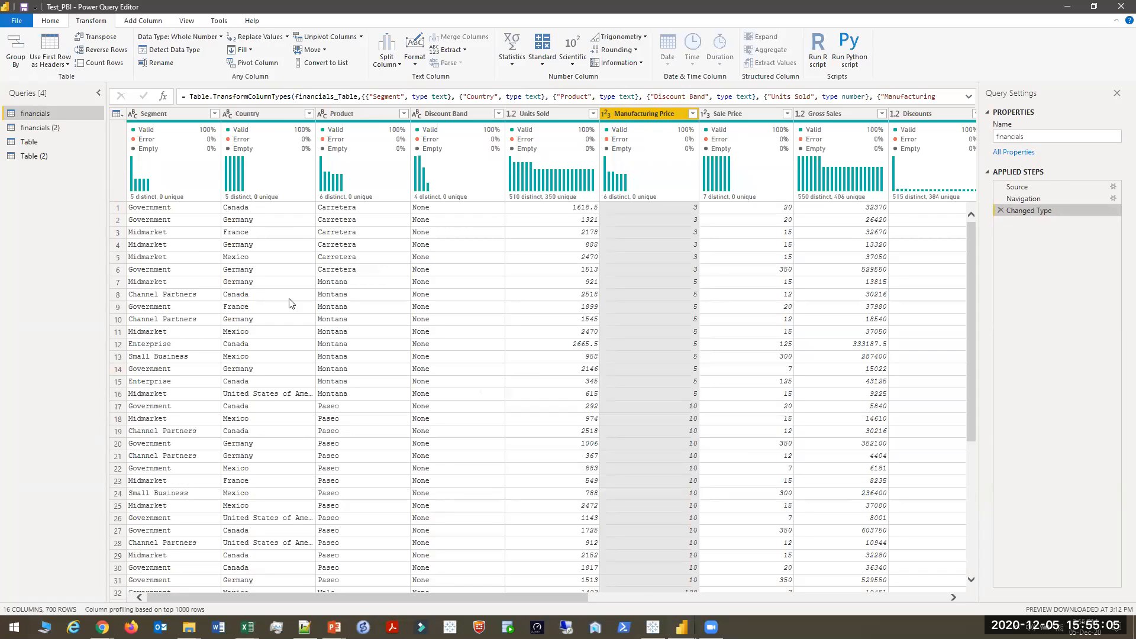
key(alt+Tab)
key(alt+Tab)
key(alt+Tab)
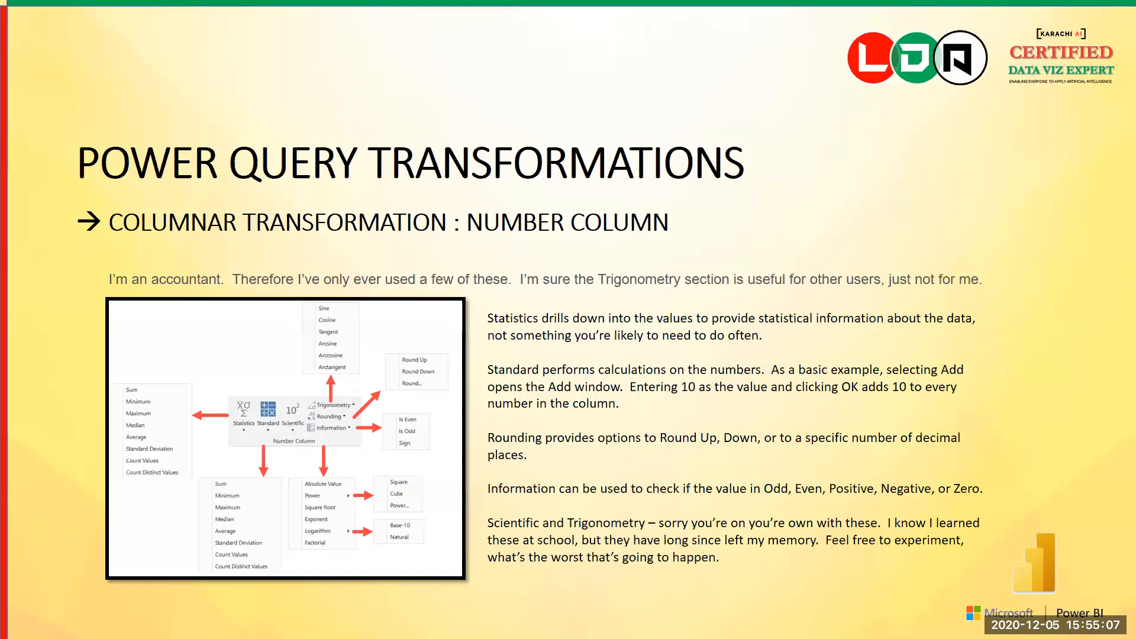
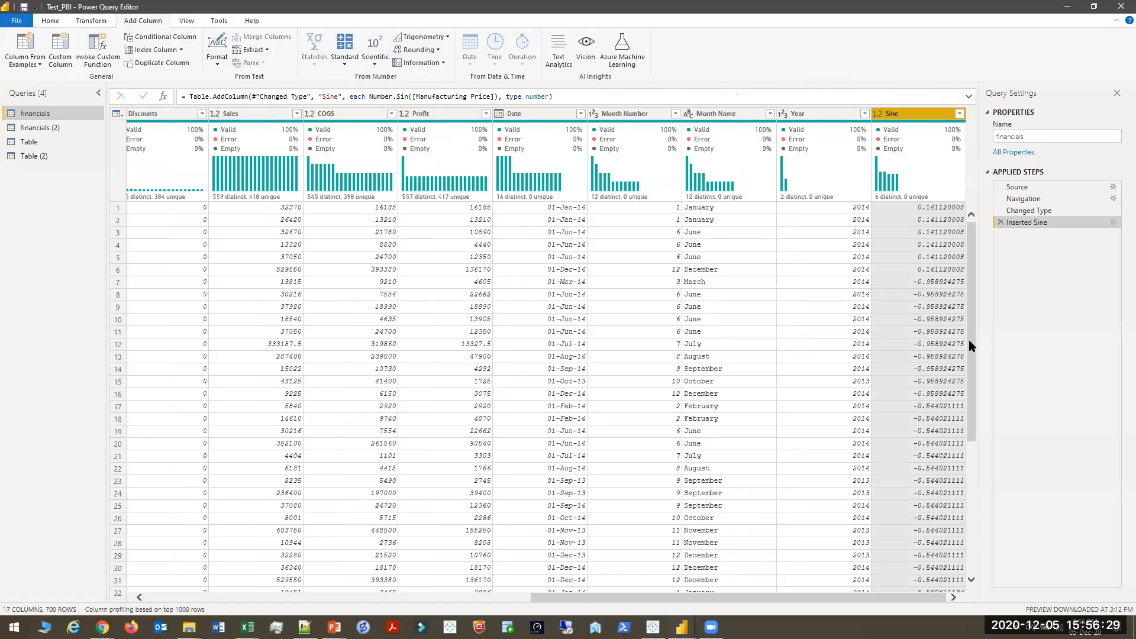
Rename the Sine column at the end of the financials query as "Since of Price"
right_click(916, 118)
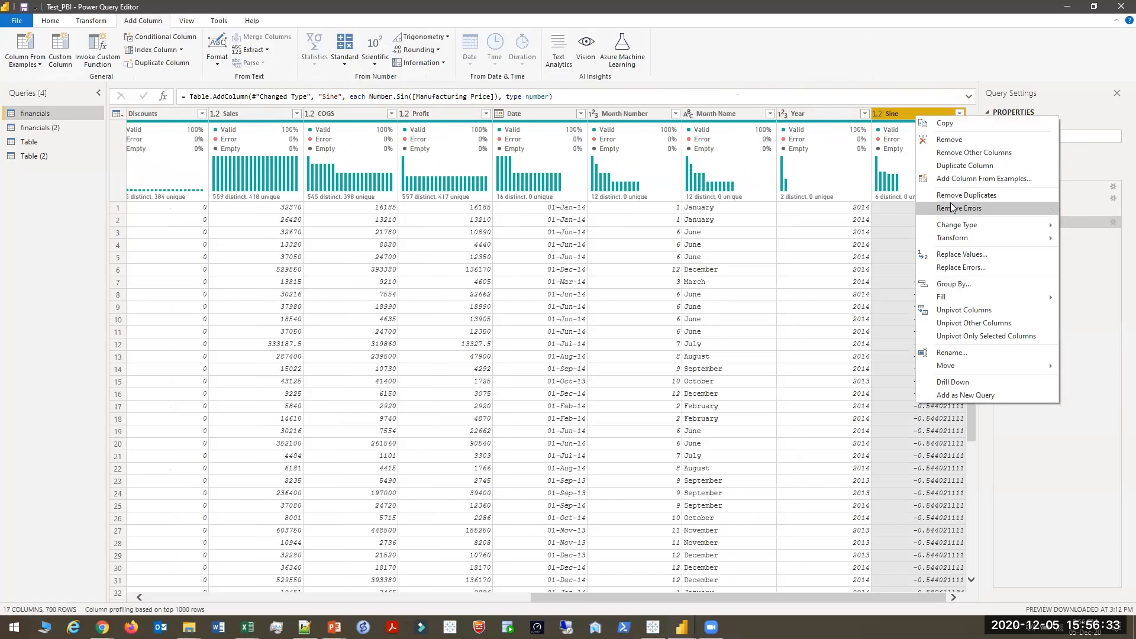
click(969, 162)
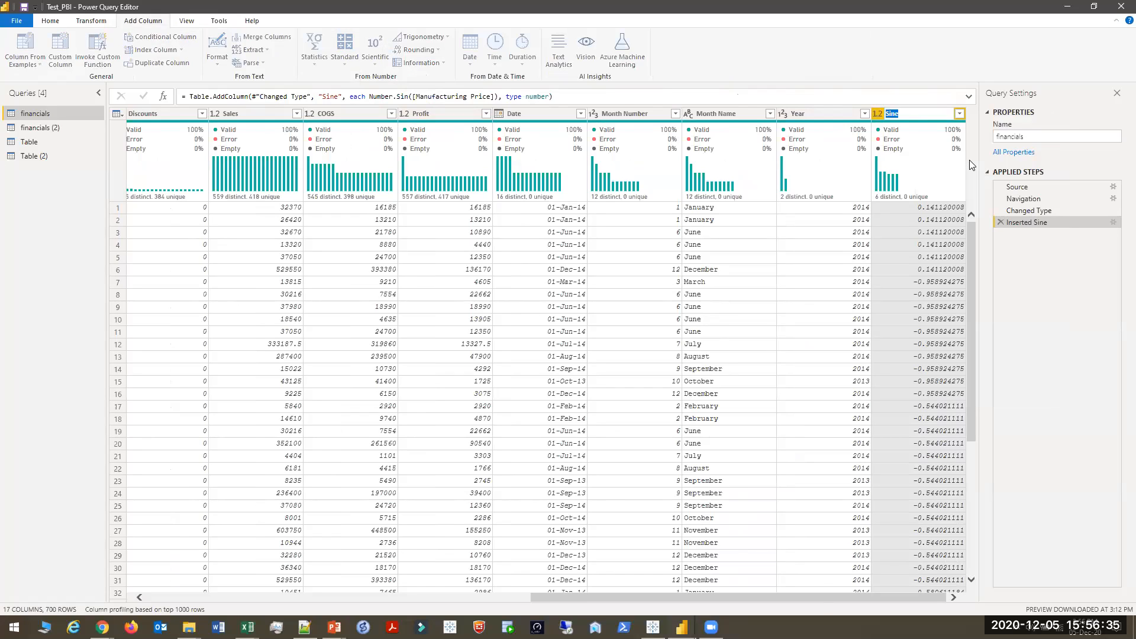
text(Since of Price)
key(Return)
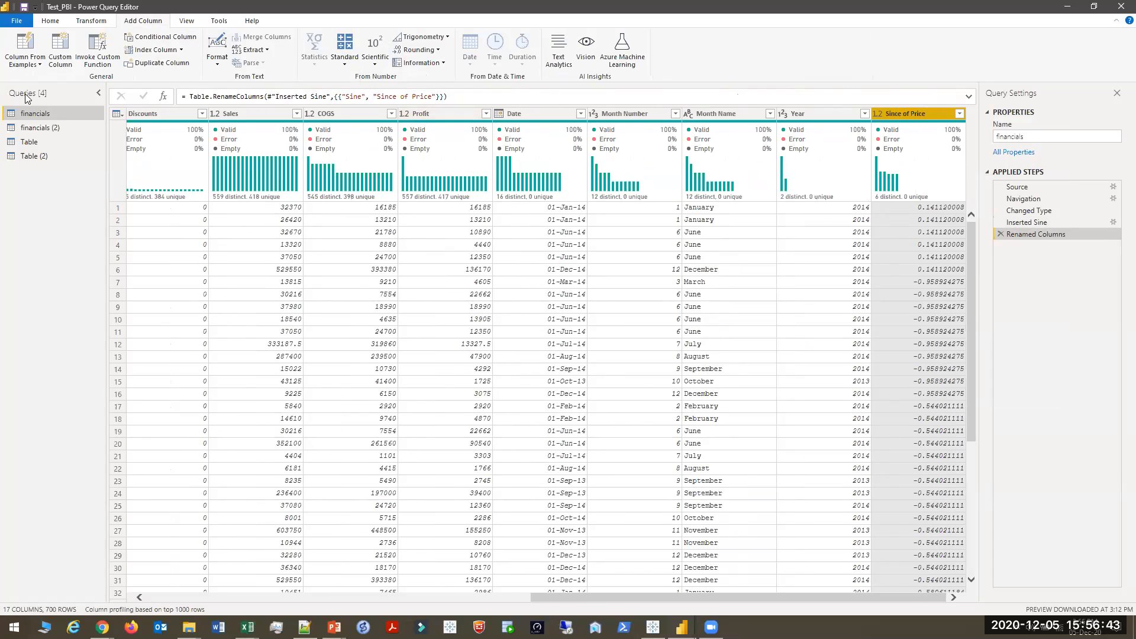
Look at the options for adding a column from examples, and select the Month Name column
click(26, 64)
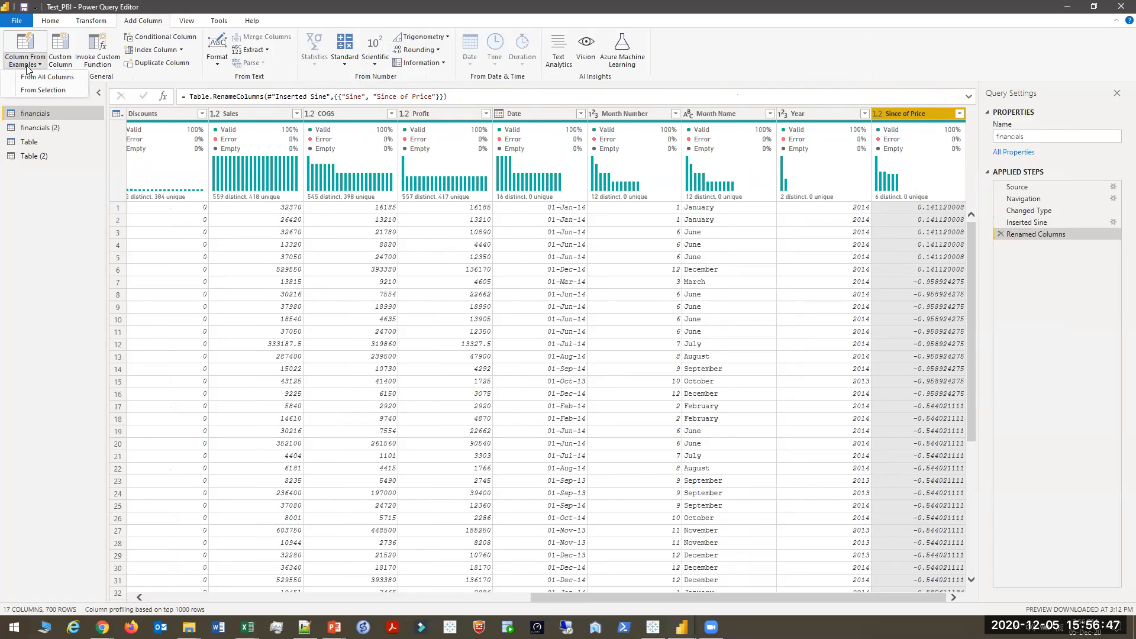
click(86, 222)
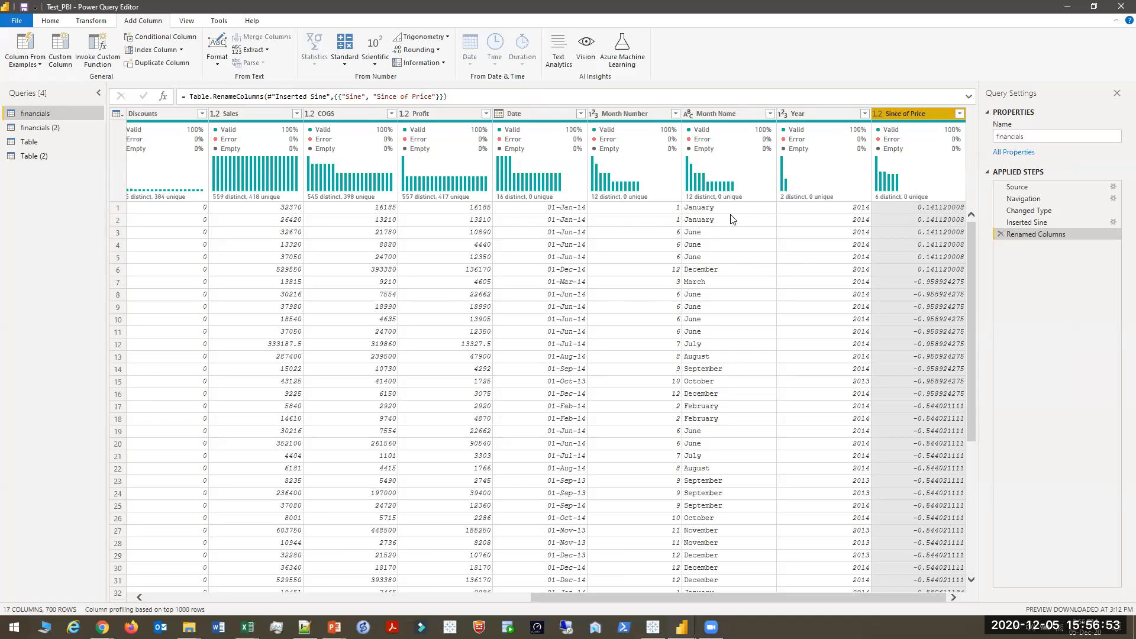
right_click(740, 109)
click(730, 107)
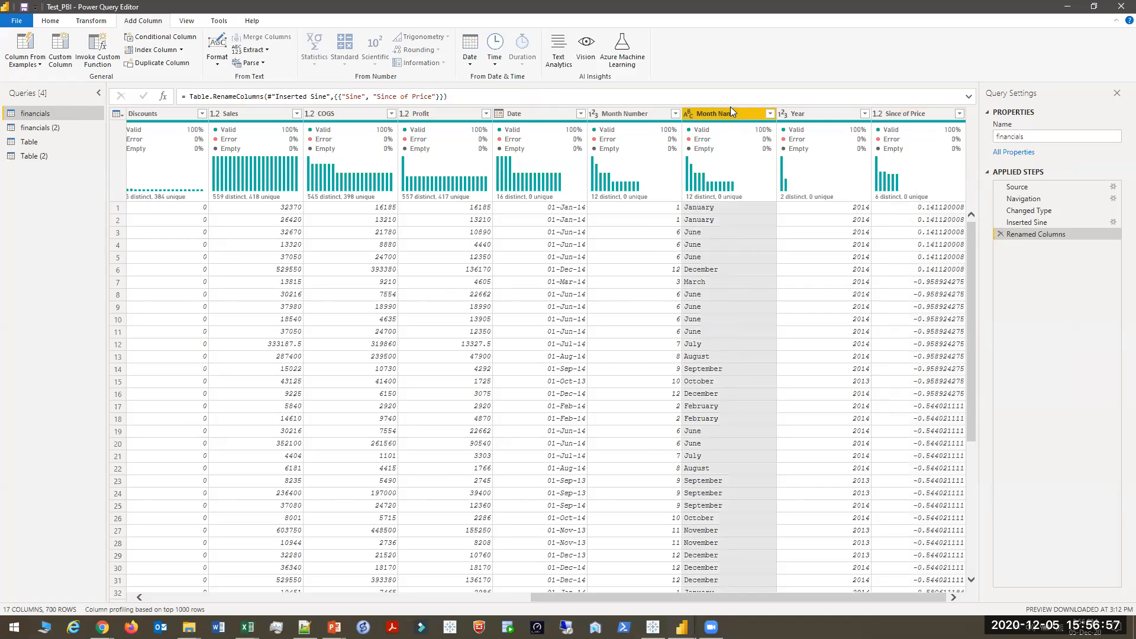
Switch to the Book2 workbook in Excel
key(alt+Tab)
key(alt+Down)
key(alt+Left)
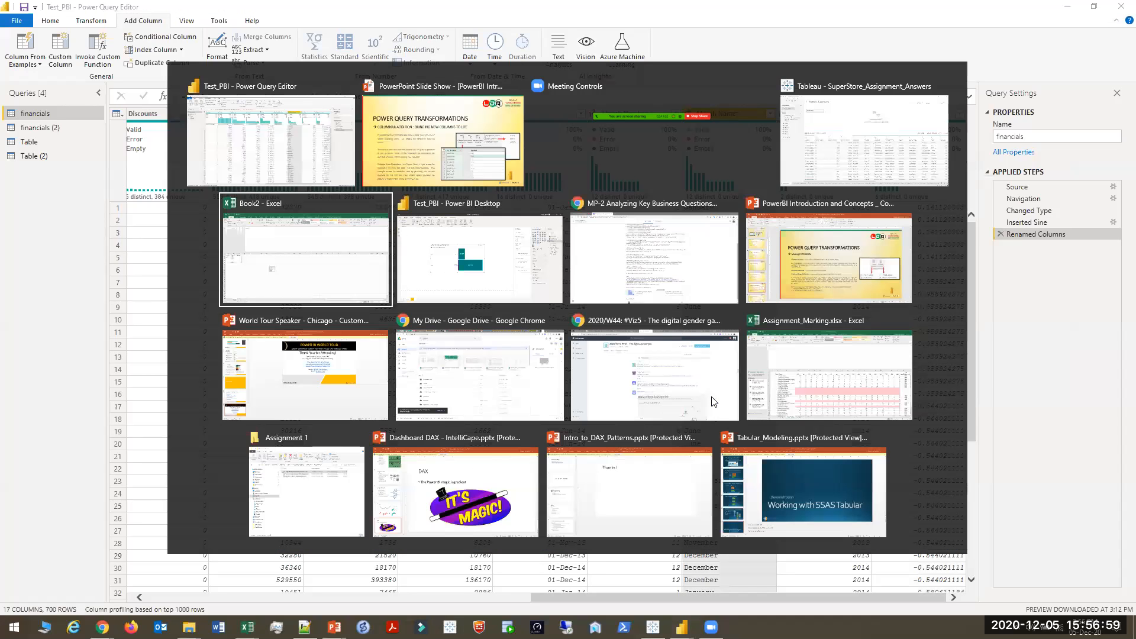
key(Up)
key(Right)
key(Up)
key(Right)
key(Right)
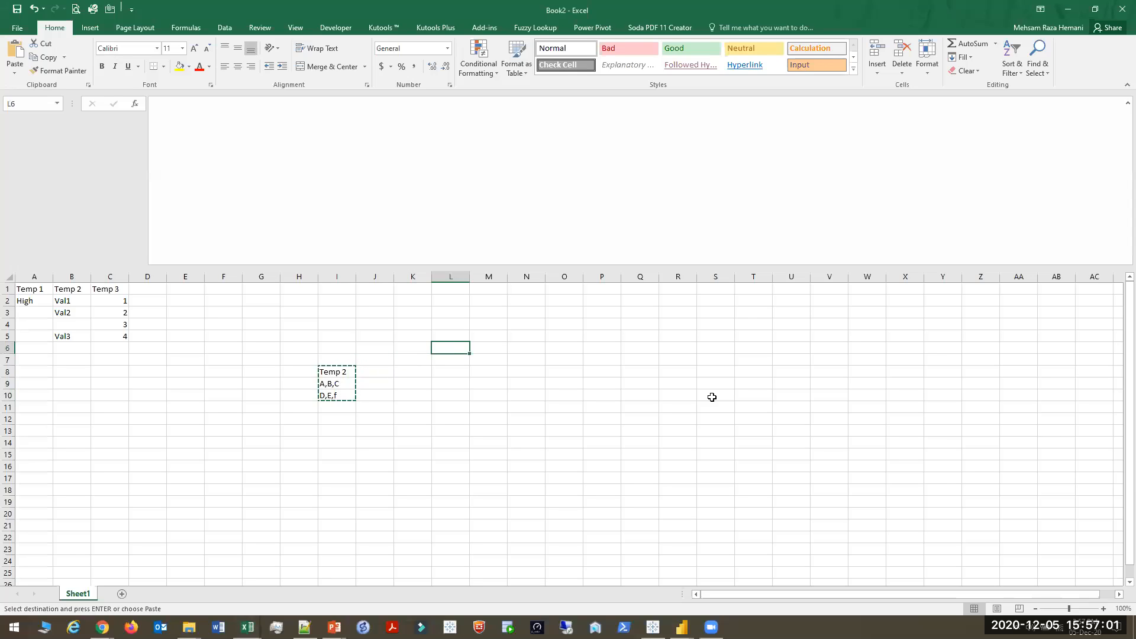
Enter "January" in cell L6
text(Jan)
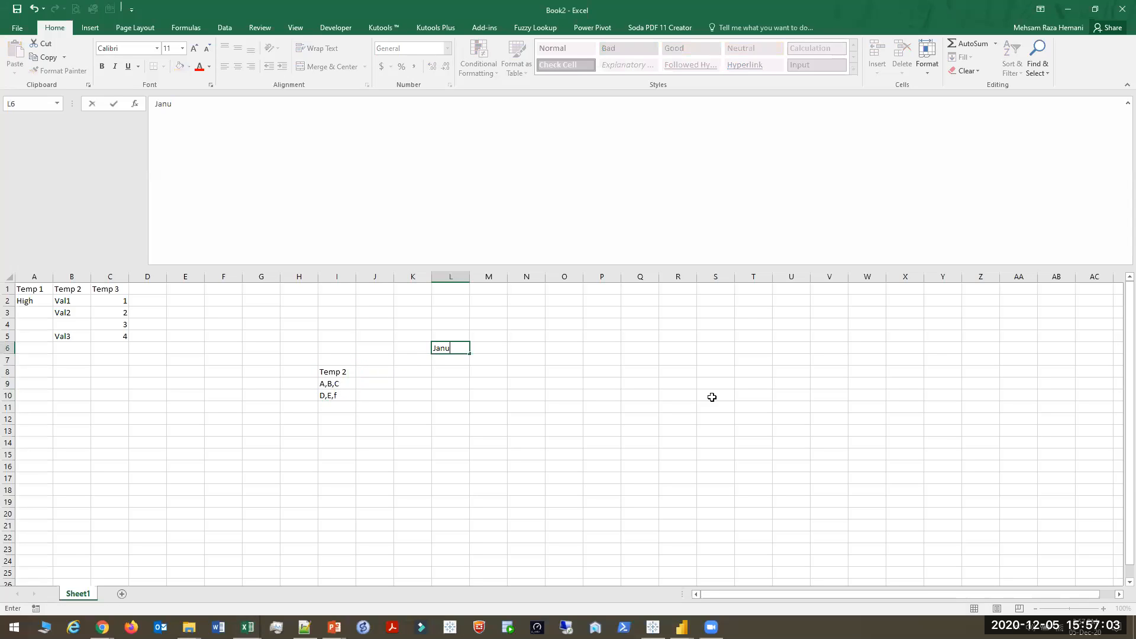
text(a)
key(BackSpace)
text(uary)
key(Return)
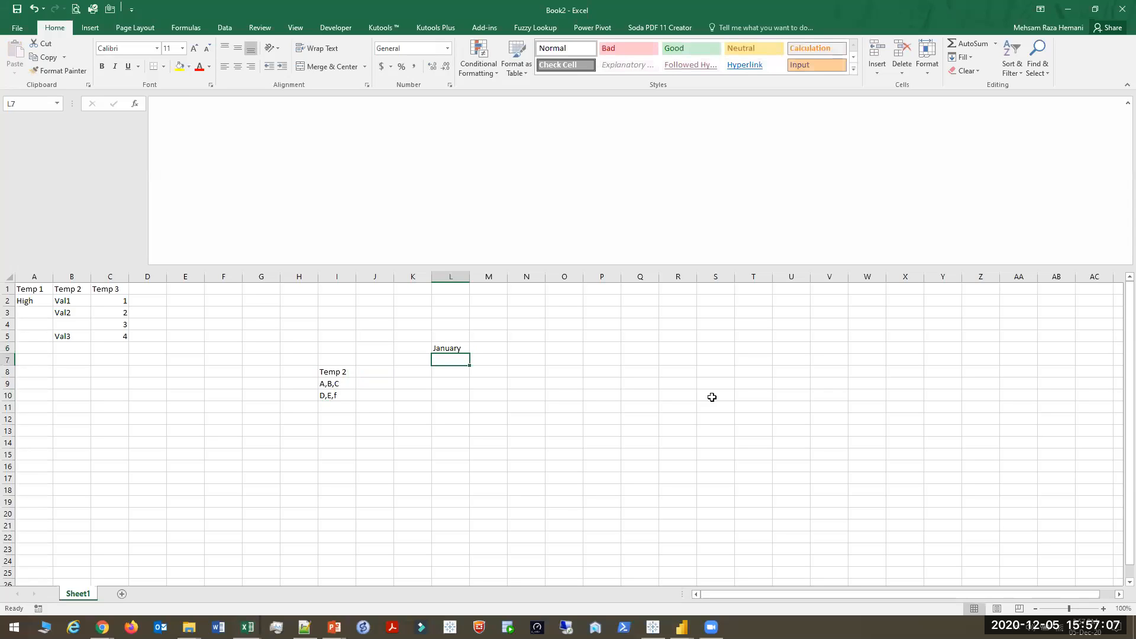
Fill the month series from January in L6 down to L17 and autofit the column width
click(440, 348)
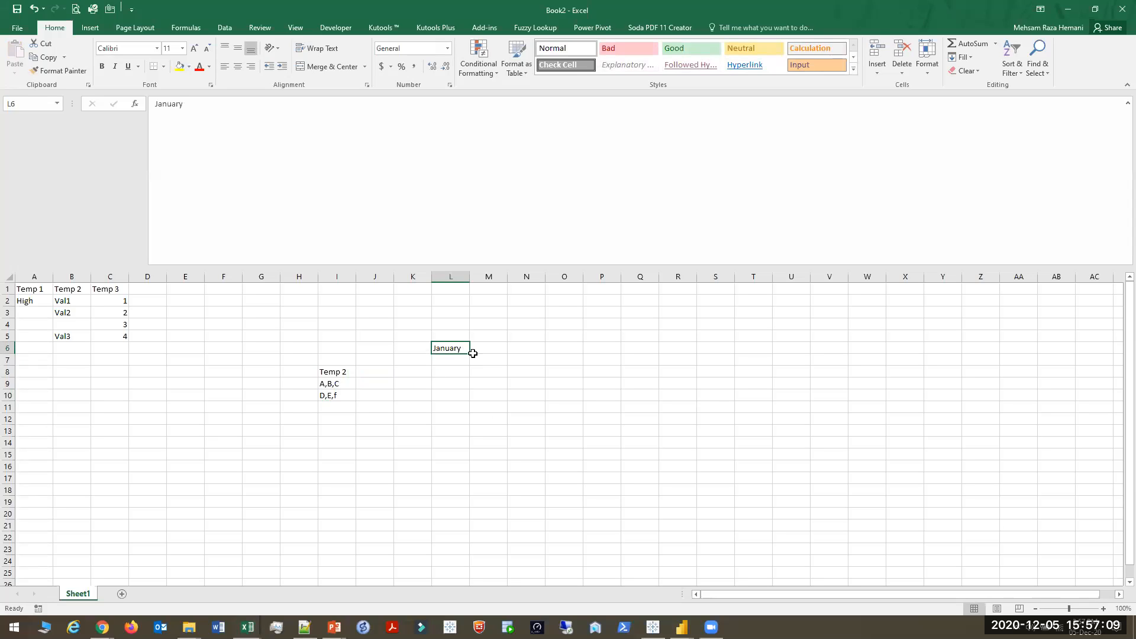
drag(469, 353, 469, 485)
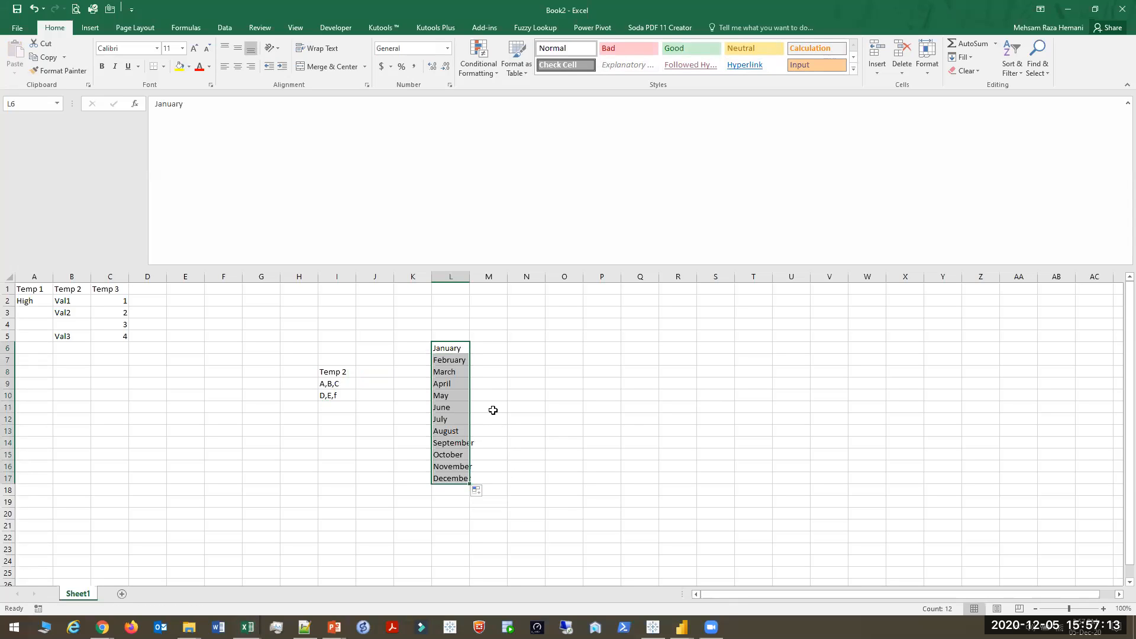
key(alt+h)
key(o)
key(i)
Enter "Jan" in M6 and "Feb" in M7, accepting Flash Fill for the remaining month abbreviations
key(Right)
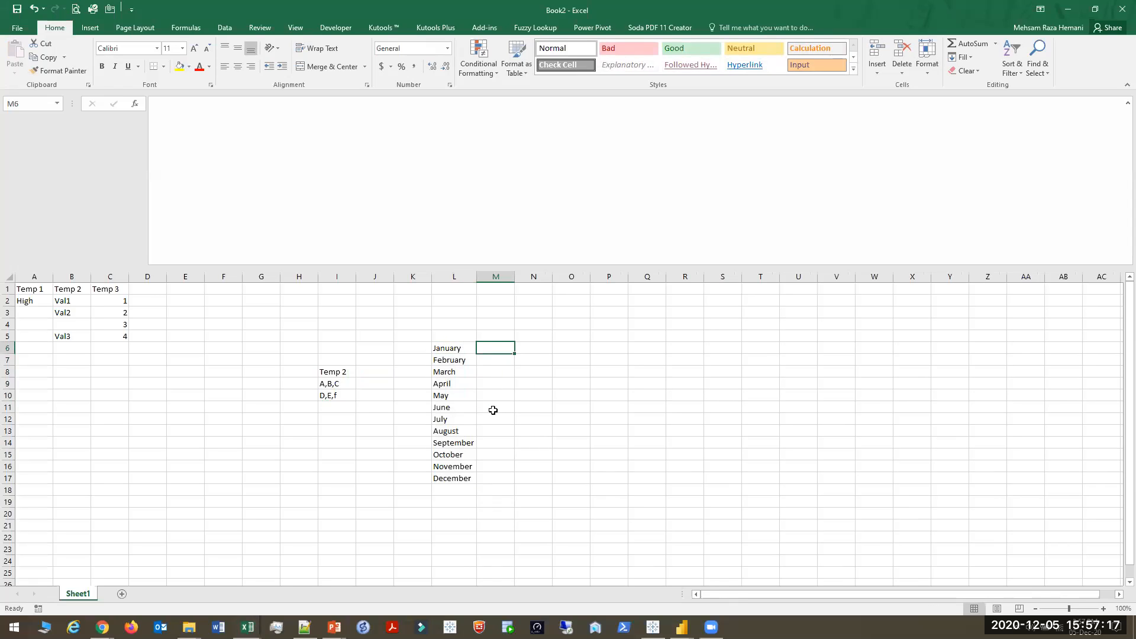
text(Jan)
key(Return)
text(Feb)
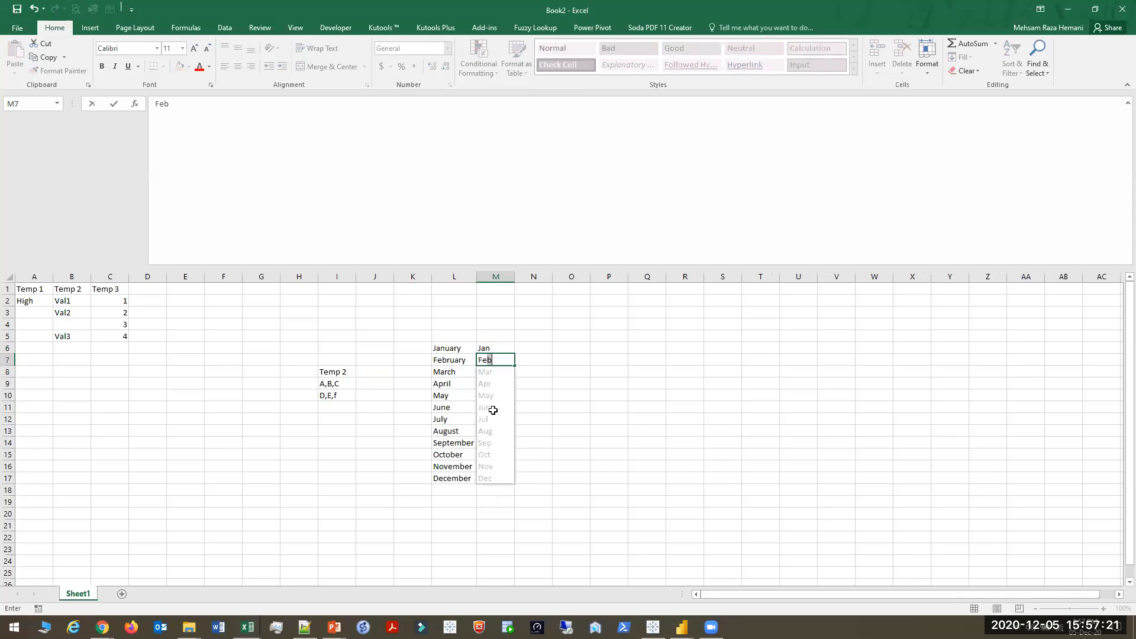
key(Return)
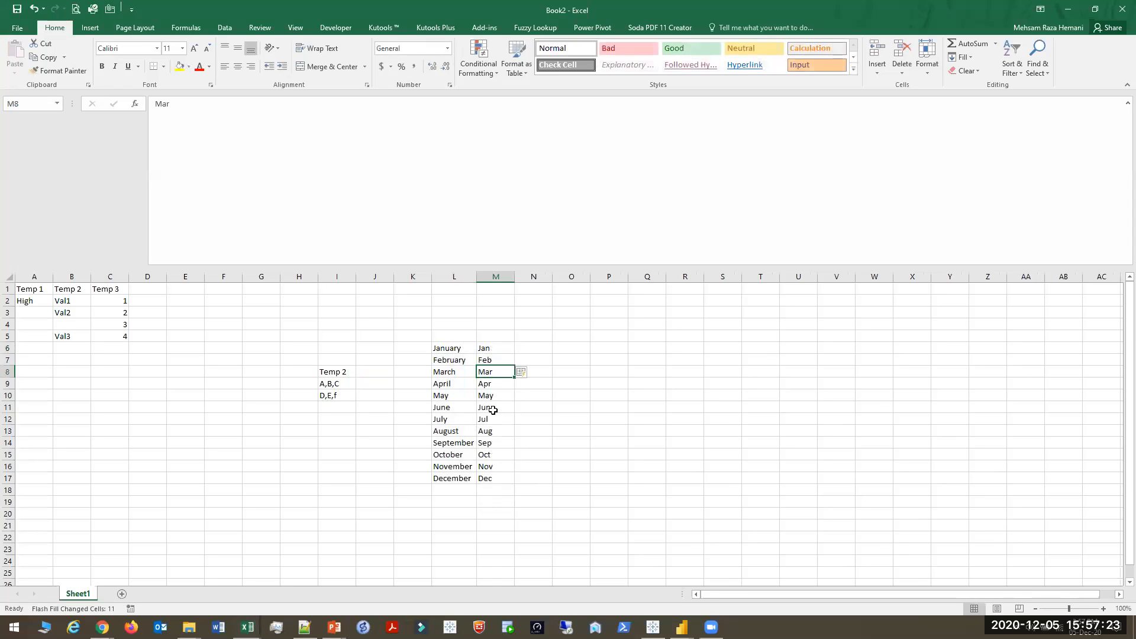
Review the flash-filled month abbreviations in column M
key(Down)
key(Down)
key(Down)
key(ctrl+Down)
key(ctrl+Up)
key(Down)
key(Down)
key(ctrl+Up)
key(Down)
key(Up)
key(shift+Down)
key(ctrl+shift+Down)
key(Up)
key(Down)
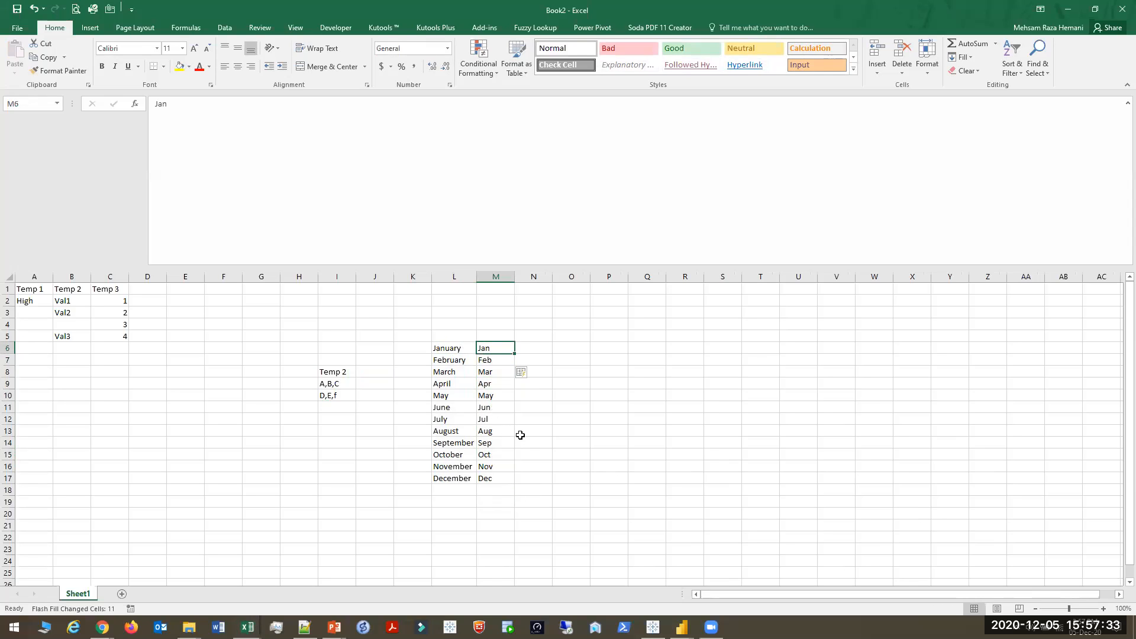
Enter "January" in N6 and "February" in N7, accepting Flash Fill for the remaining full month names
key(Right)
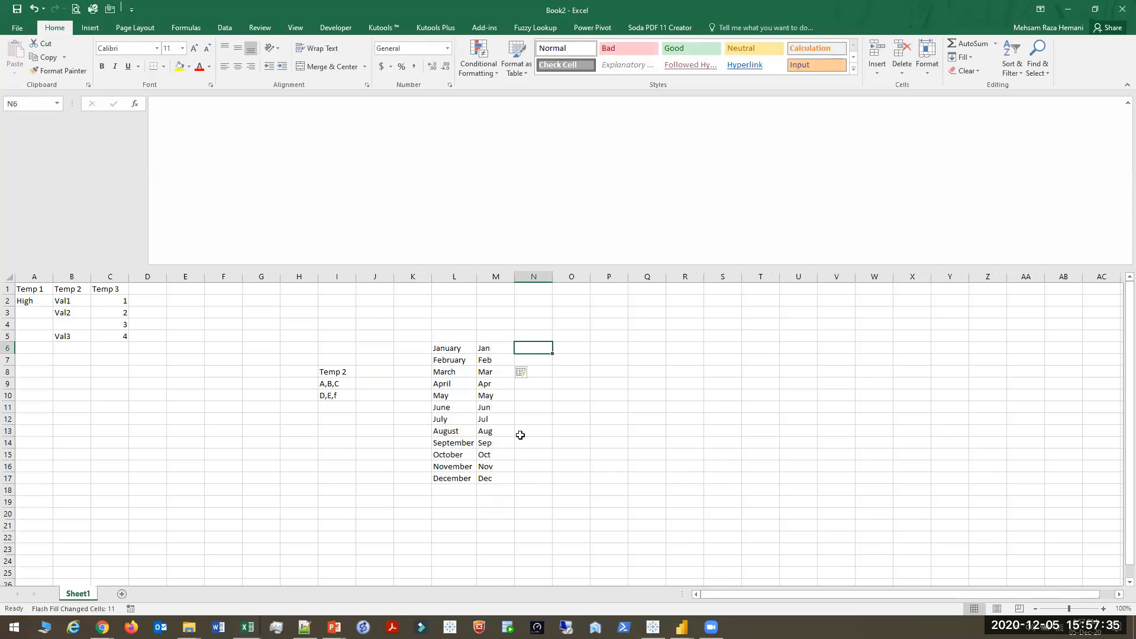
text(Jana)
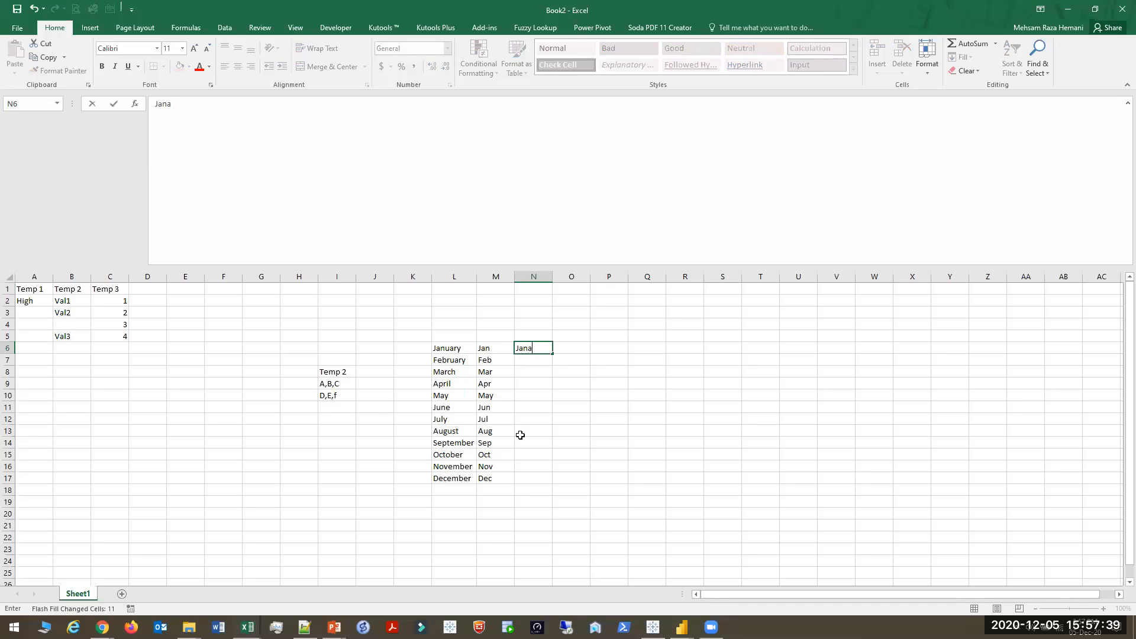
key(BackSpace)
text(uary)
key(Return)
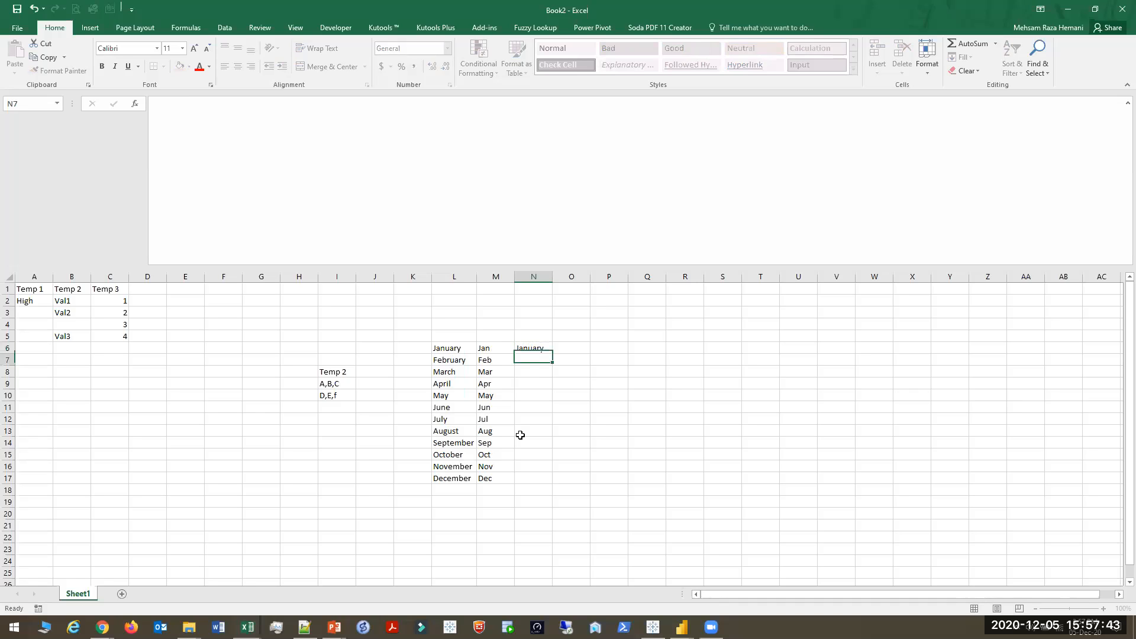
text(February)
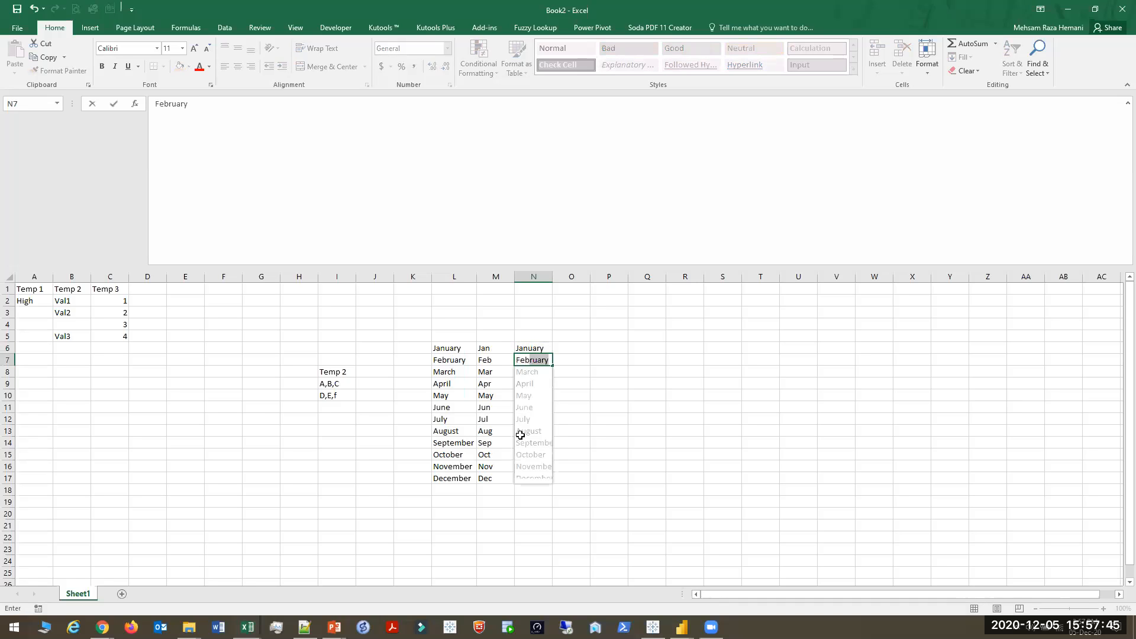
key(Return)
key(Up)
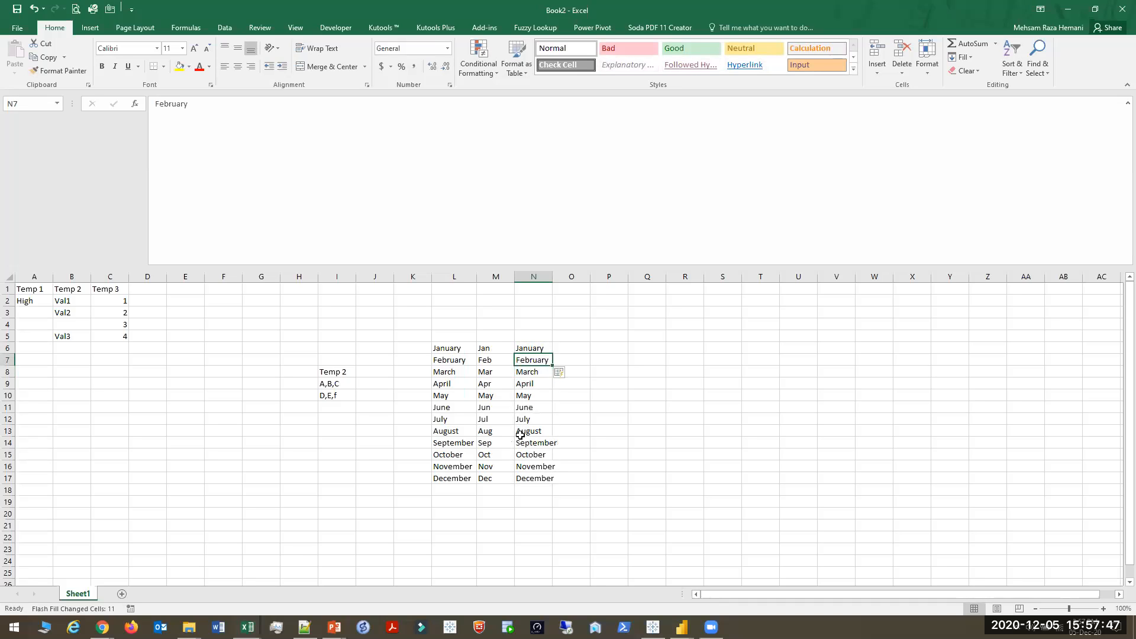
Compare the full month names in column N with the entries in columns L and M
key(ctrl+space)
key(Down)
key(Up)
key(Up)
key(Down)
key(Down)
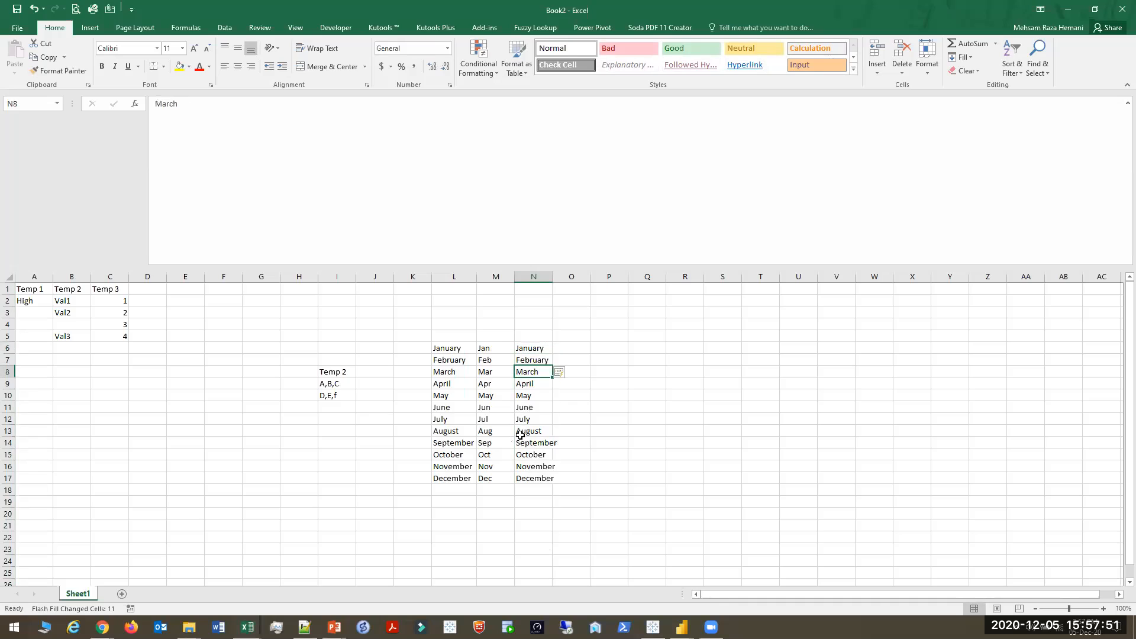
key(Down)
key(Left)
key(Left)
key(Left)
key(Up)
key(Right)
key(Right)
key(Up)
key(Up)
key(Right)
key(Down)
key(Down)
key(Down)
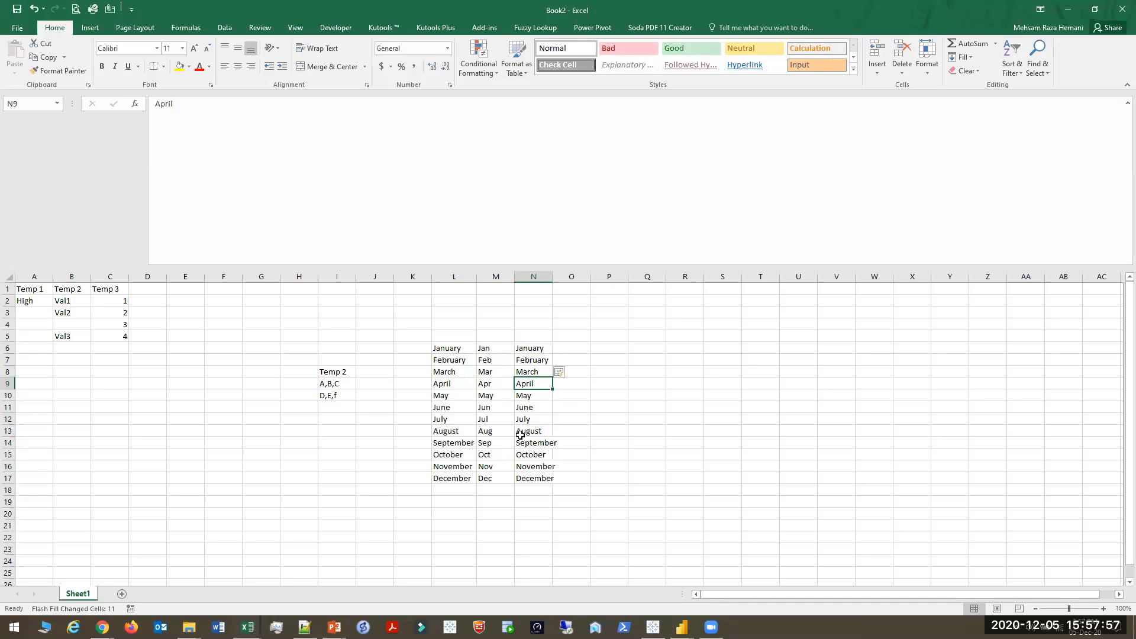
Clear the contents of the whole column N
key(ctrl+space)
key(Delete)
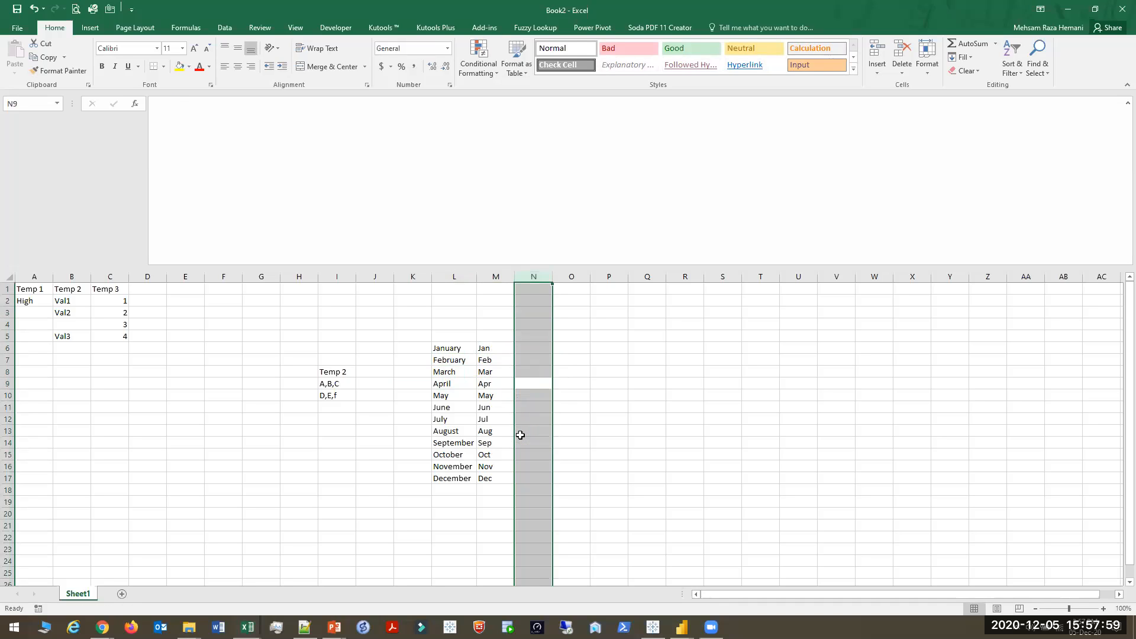
key(Left)
key(Up)
key(Up)
key(Up)
key(ctrl+shift+Down)
key(Up)
key(Down)
key(Down)
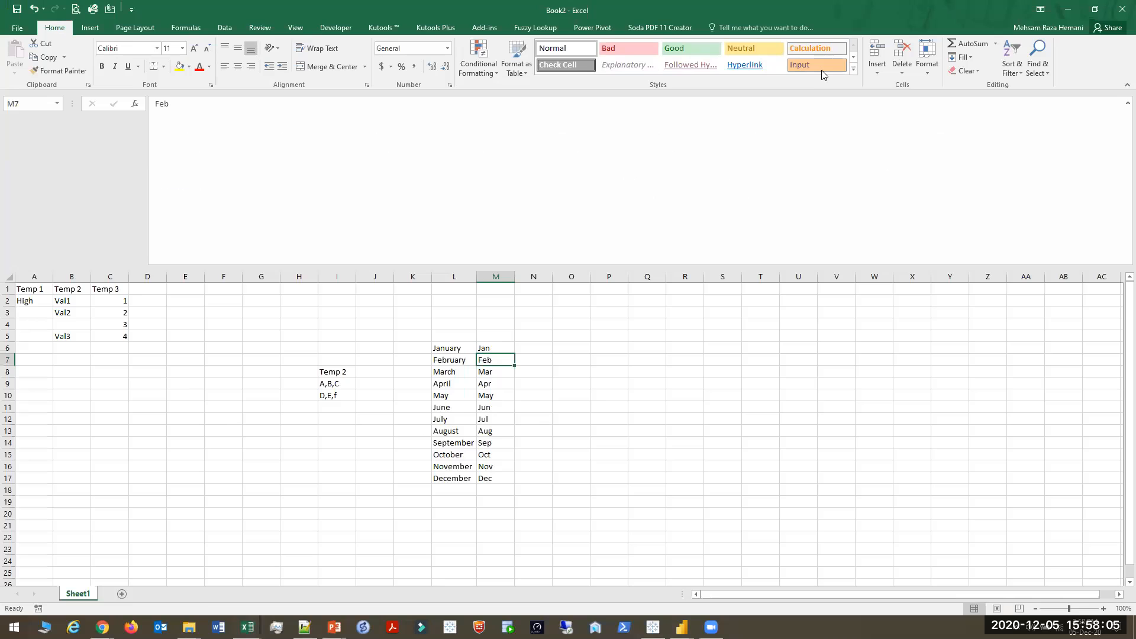
Switch back to the Power Query Editor and enter "Jan" as the first row's example for the new column based on Month Name
key(alt+Tab)
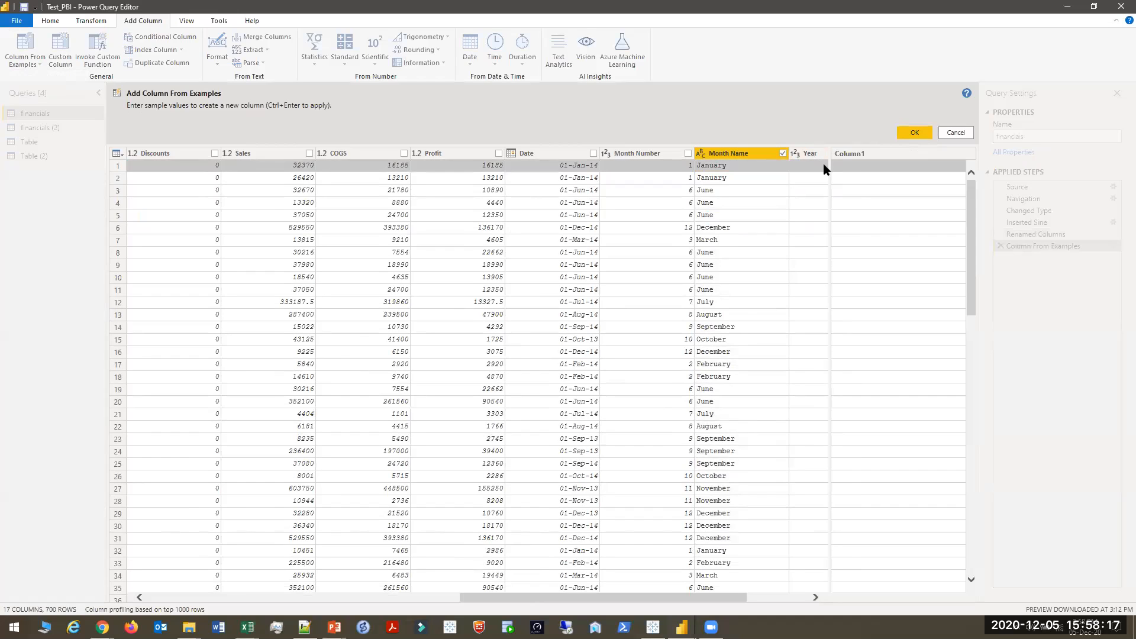
click(823, 166)
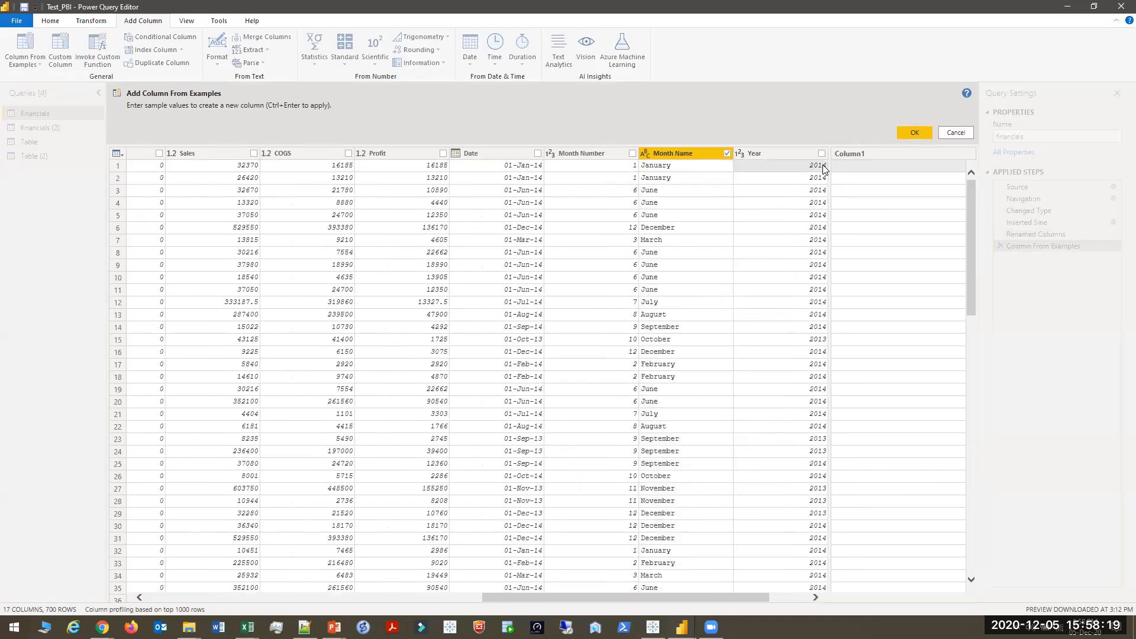
click(675, 154)
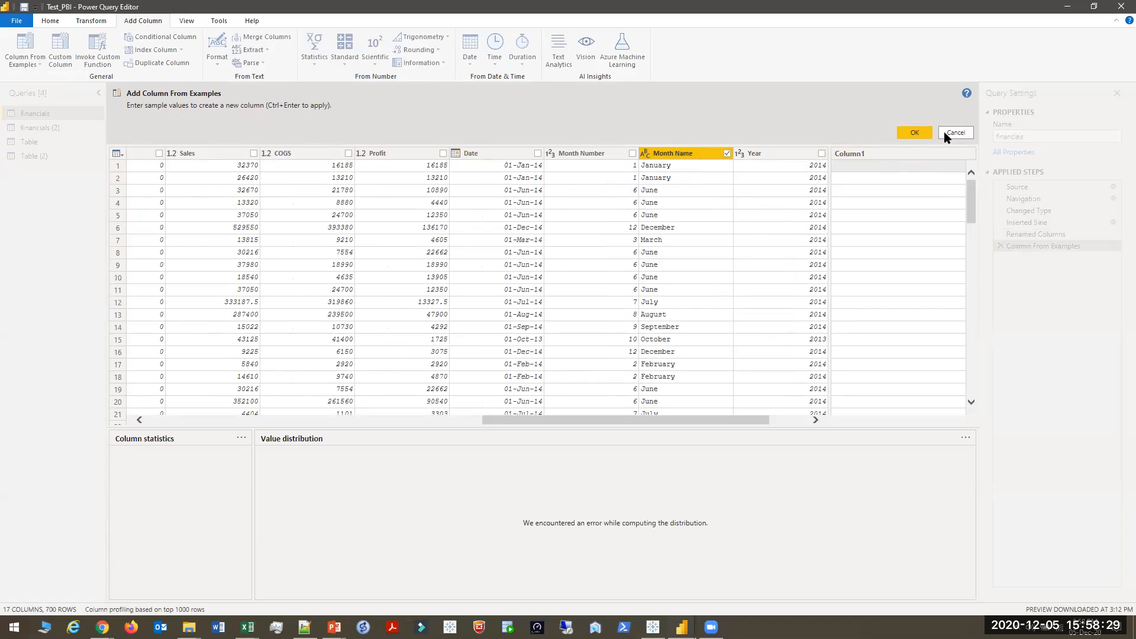
click(881, 166)
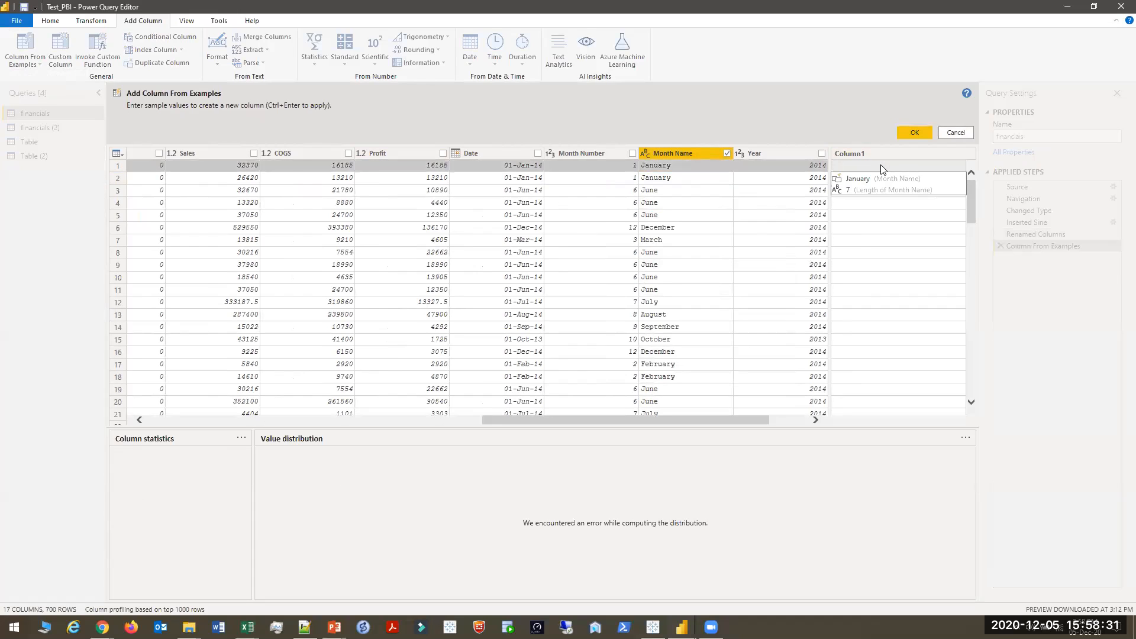
text(Jan)
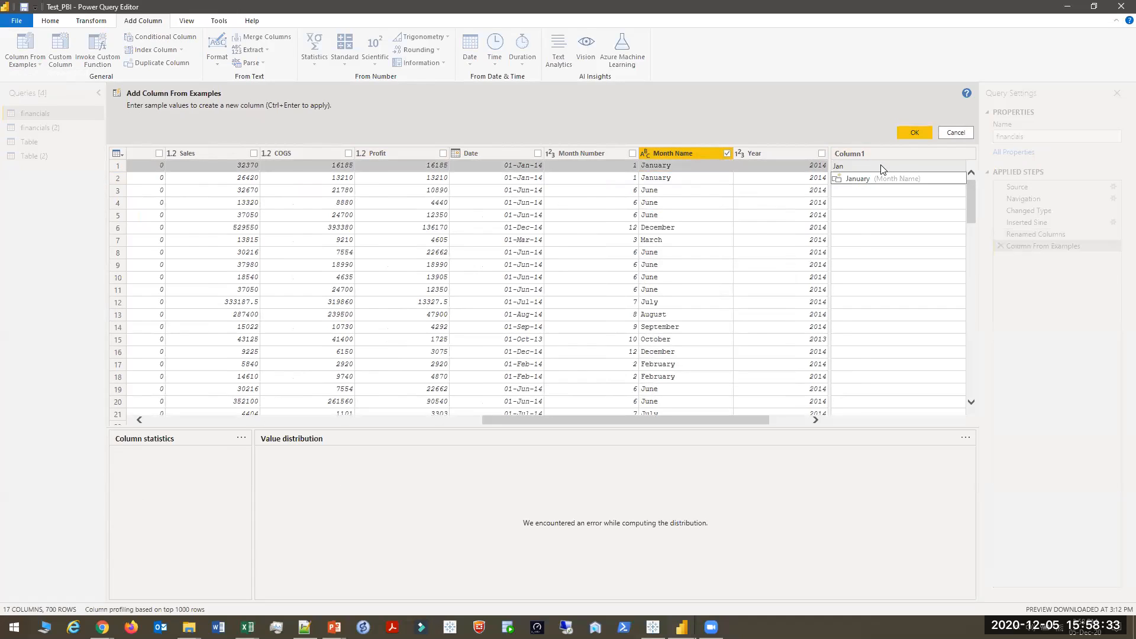
key(Return)
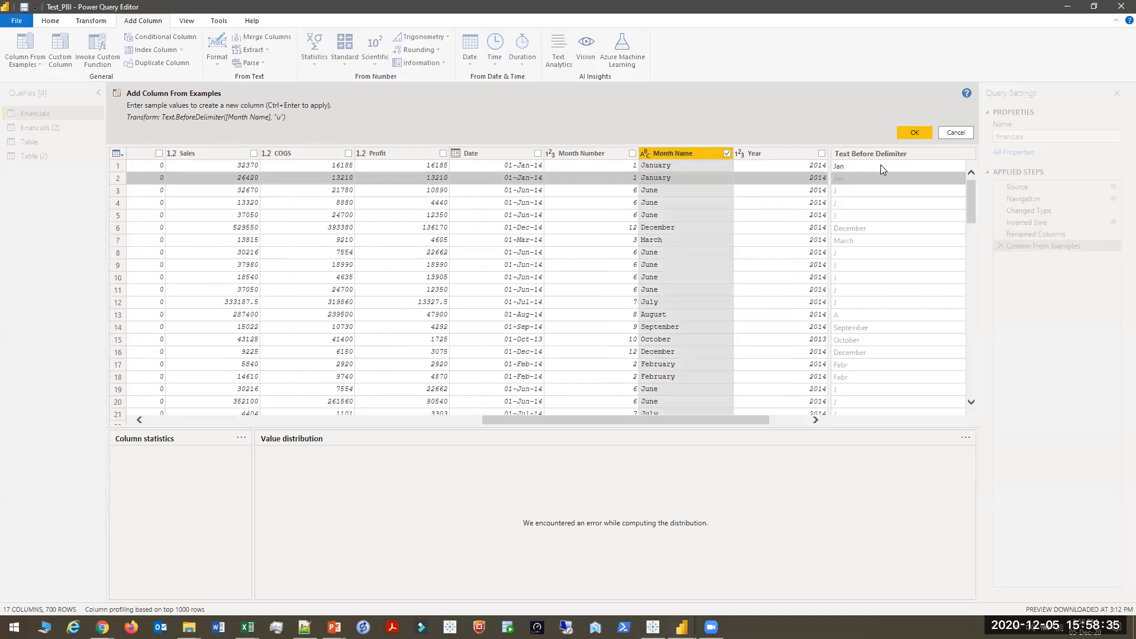
Enter "Jun" as the third row's example, check the suggested values and create the column from examples
click(854, 190)
text(Ju)
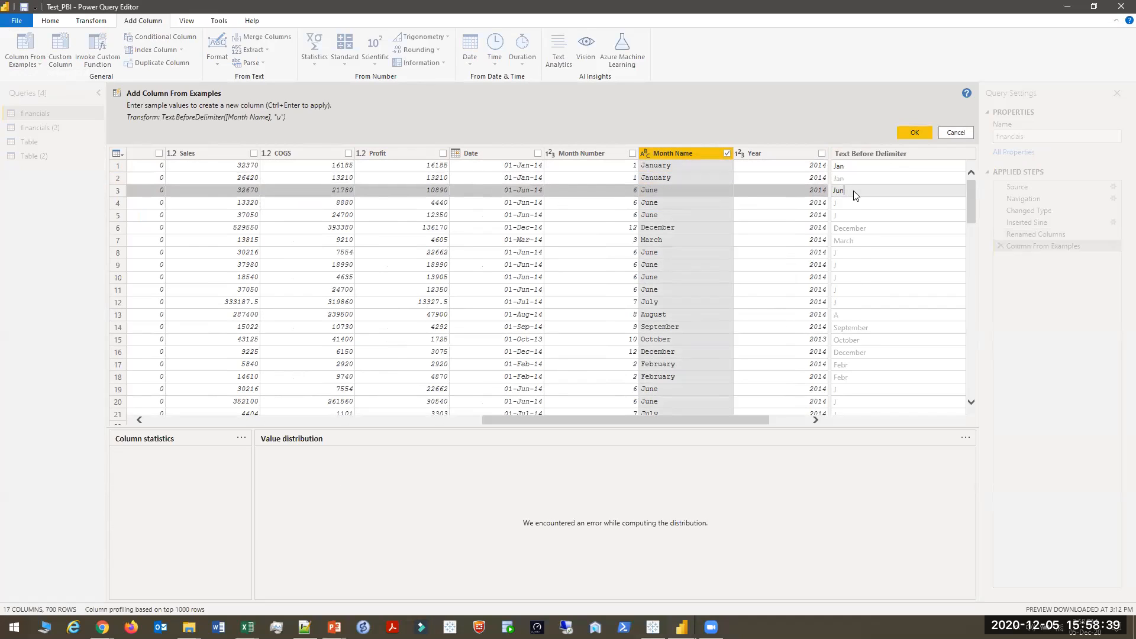
text(n)
key(Return)
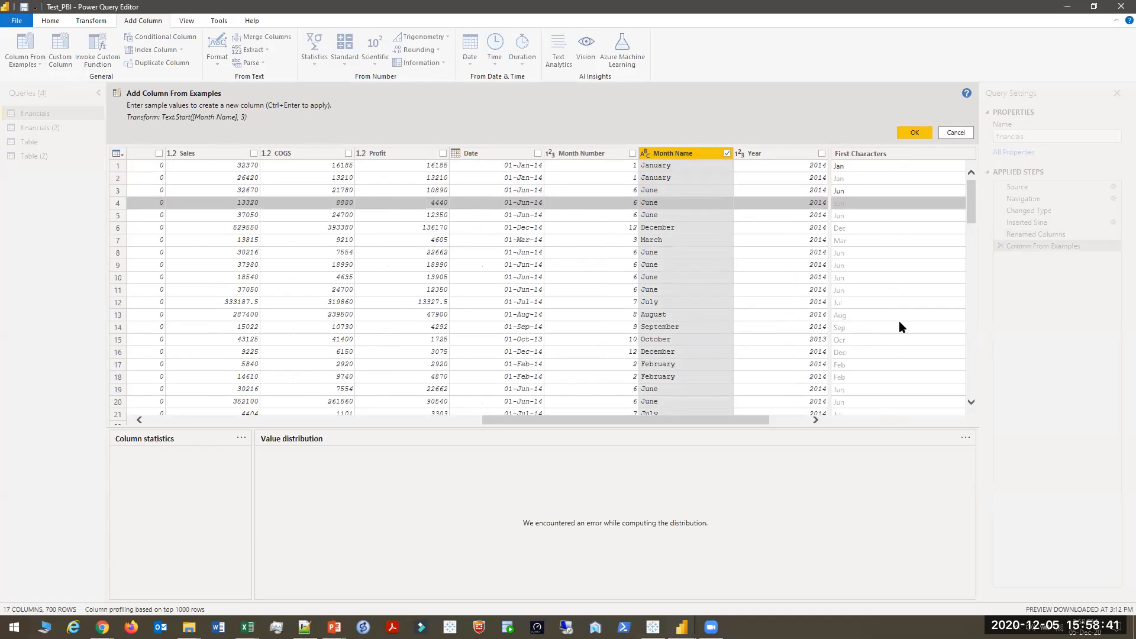
scroll(849, 335, down, 10)
scroll(848, 335, up, 10)
click(917, 132)
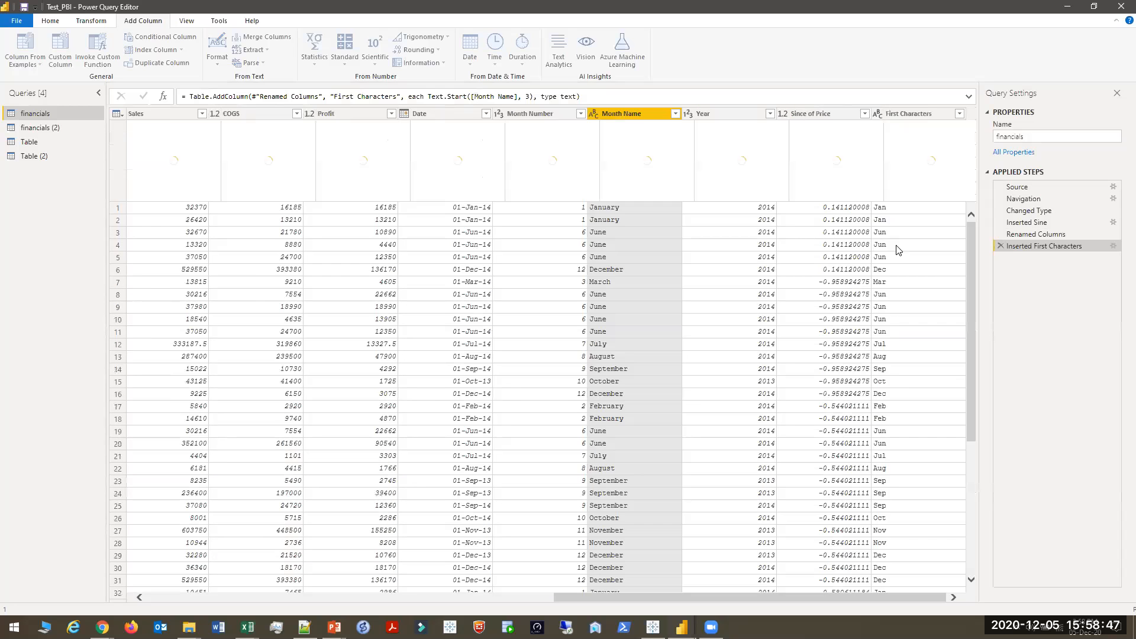
Rename the First Characters column as "Month Short Name"
double_click(925, 113)
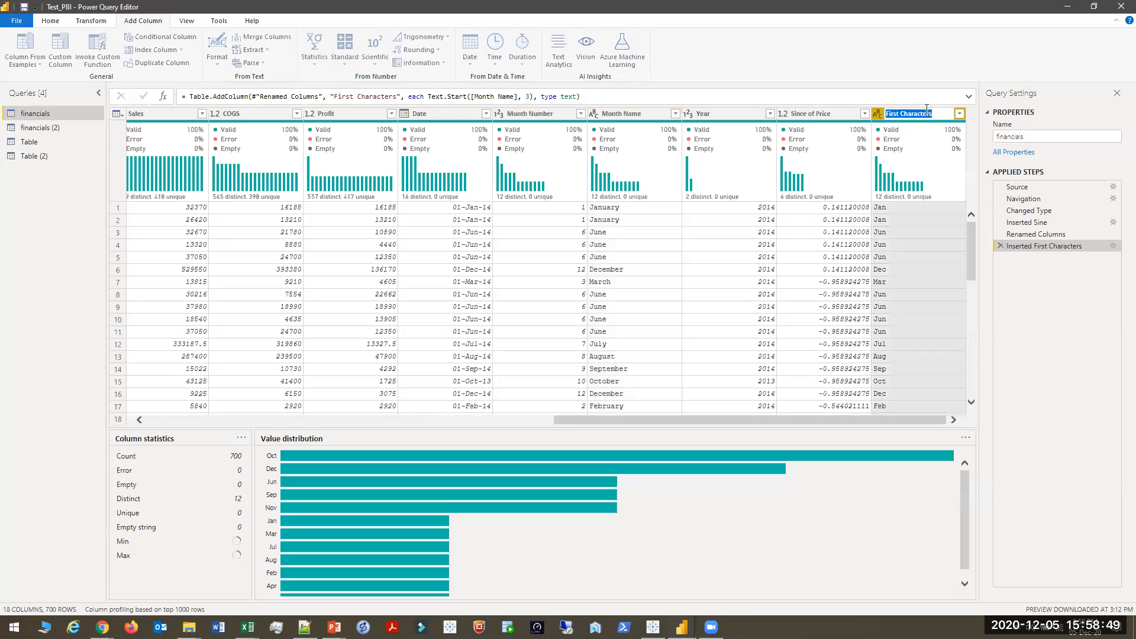
text(Month Sho)
key(BackSpace)
text(rt Name)
key(Return)
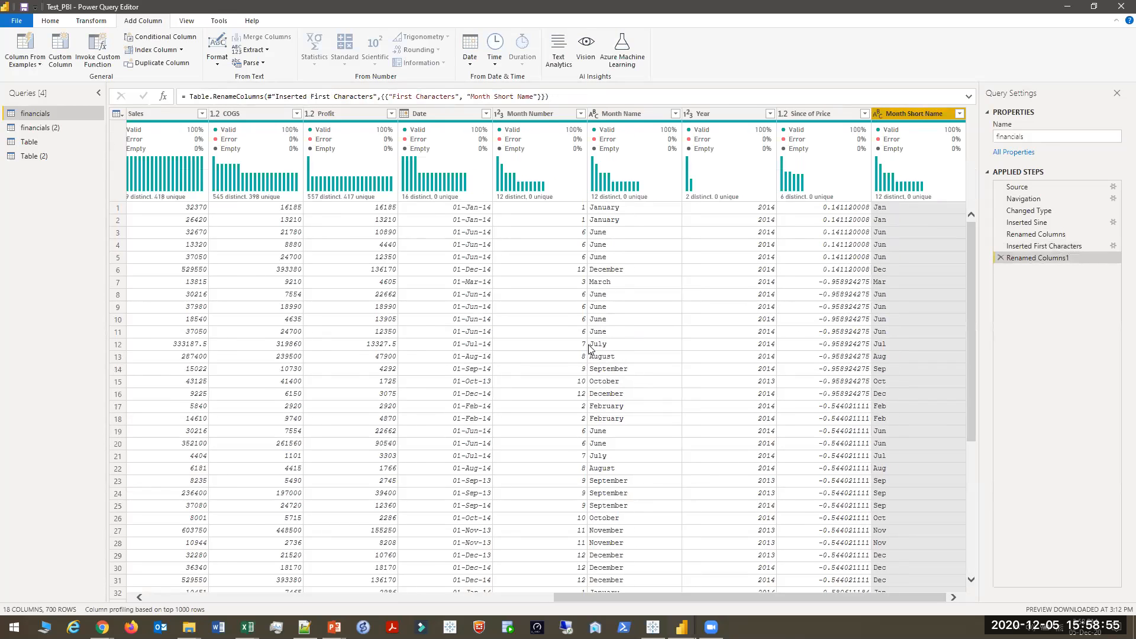
Look at the slide on columnar addition and return to the Power Query Editor
click(369, 598)
drag(369, 598, 297, 592)
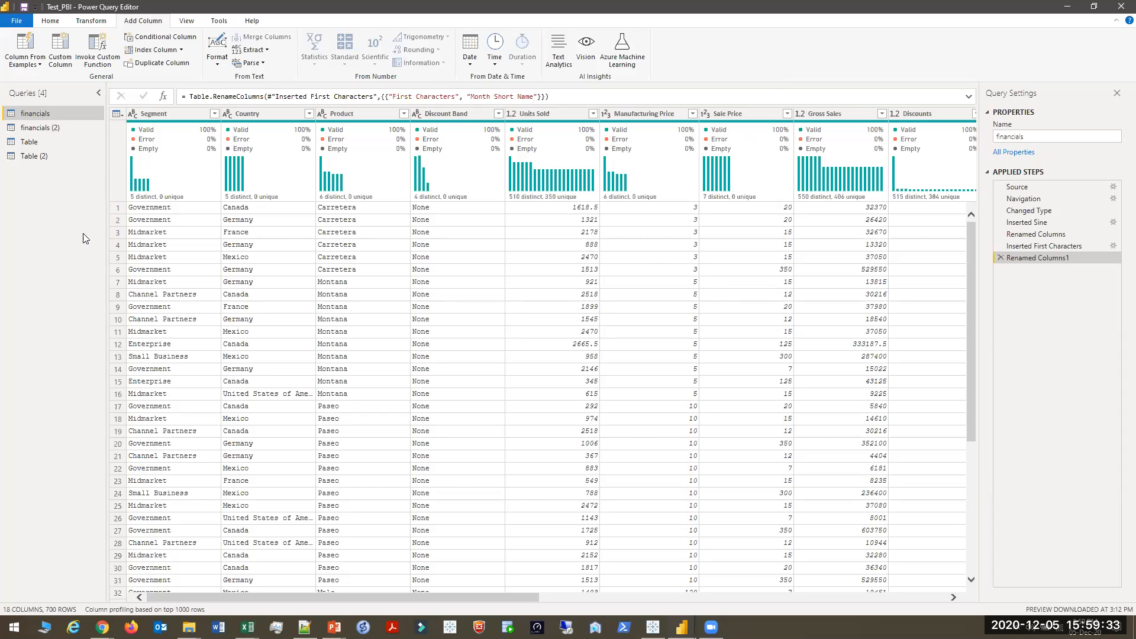
key(alt+Tab)
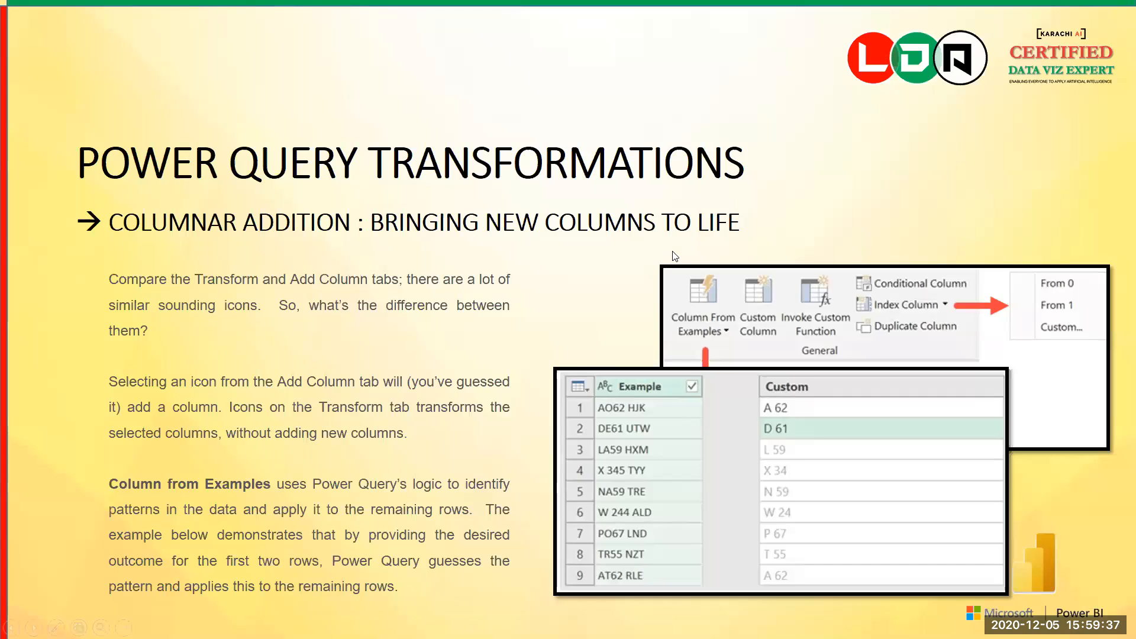
key(alt+Tab)
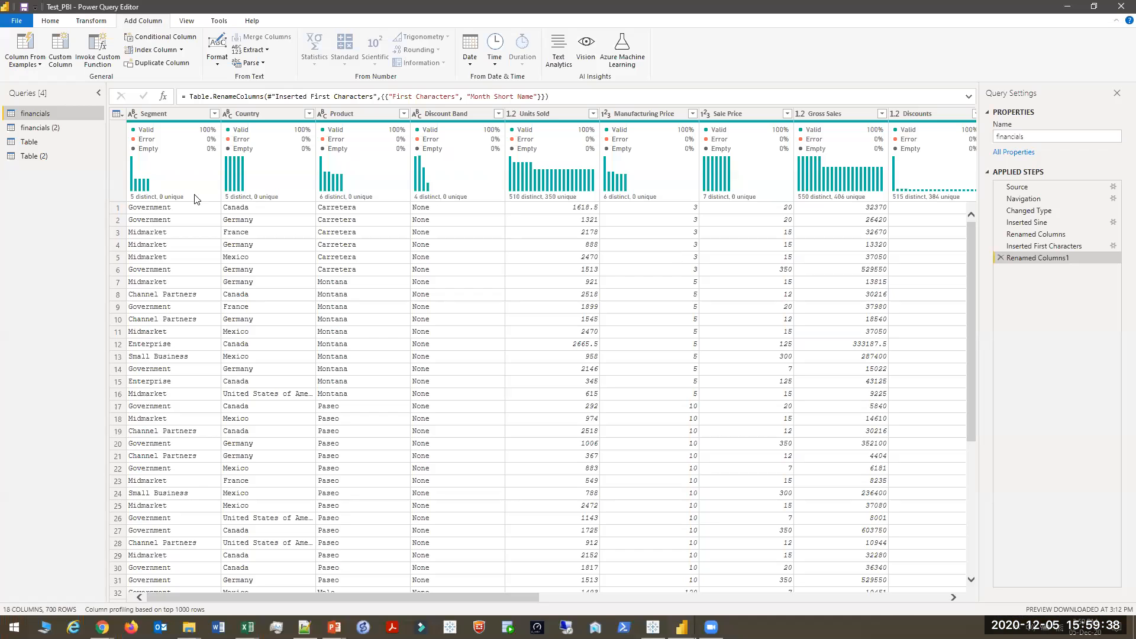
Start a custom column on the financials query and insert the Sales column into its formula
click(60, 50)
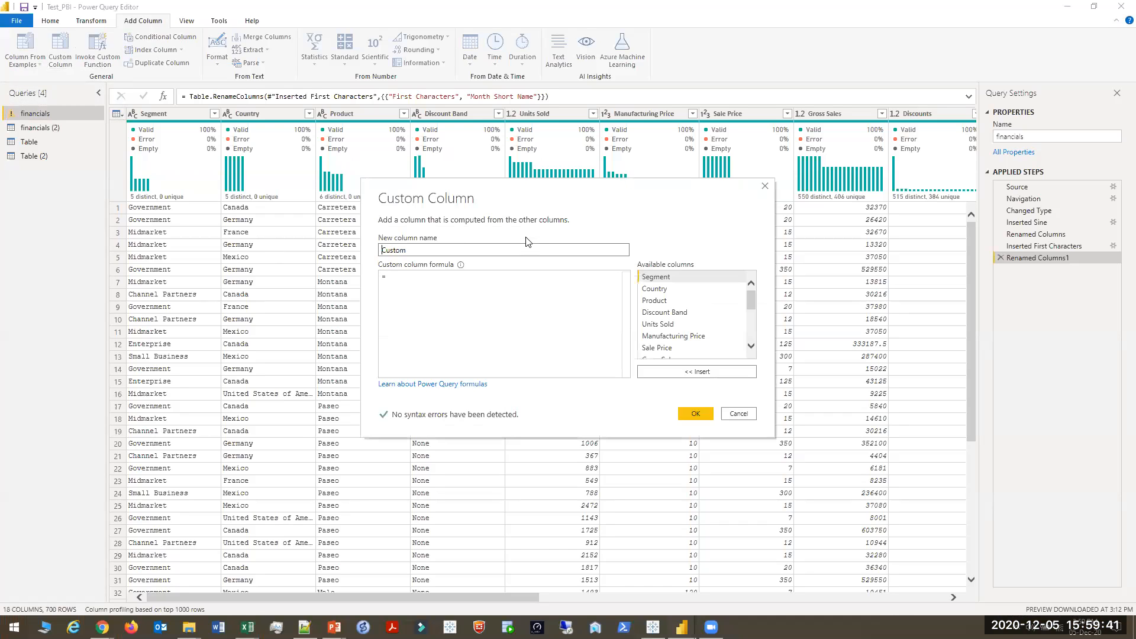
click(482, 304)
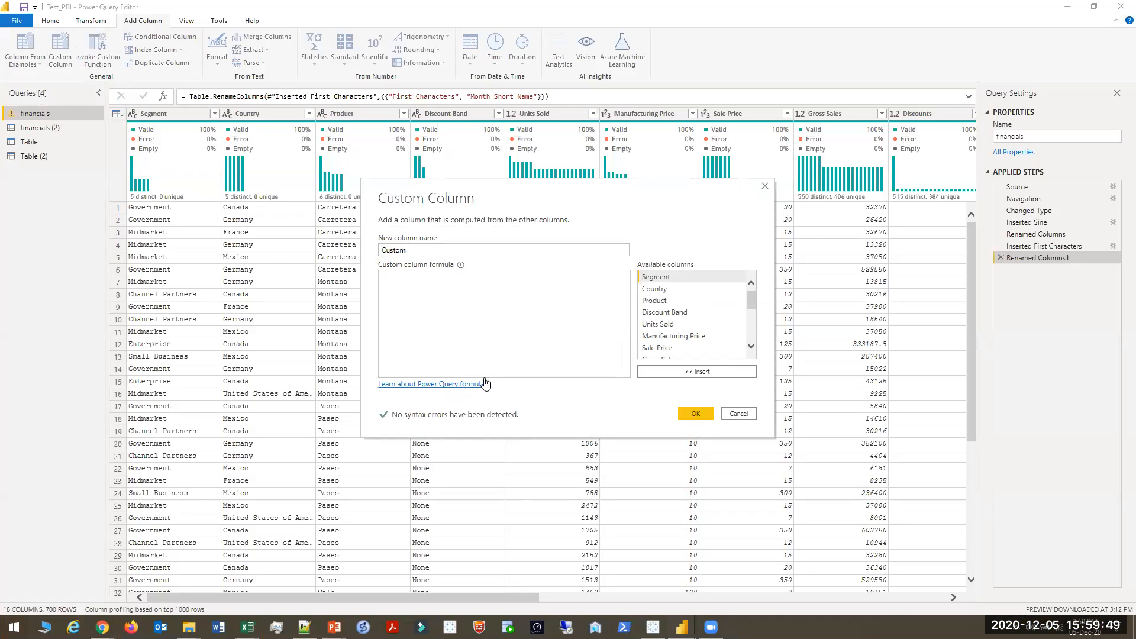
scroll(725, 326, down, 2)
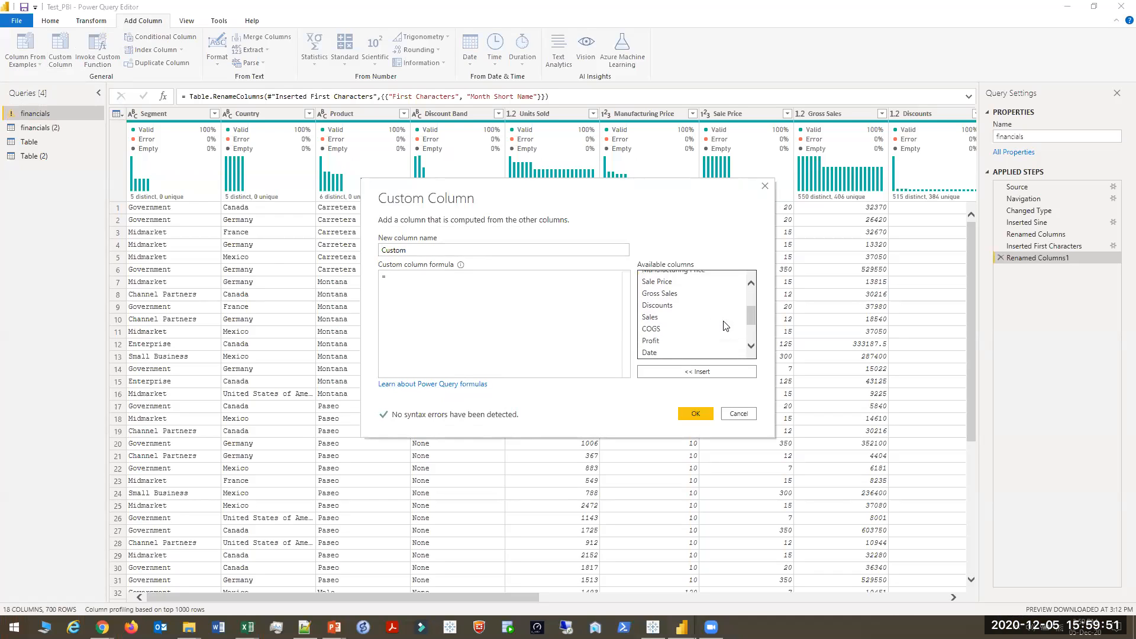
double_click(678, 318)
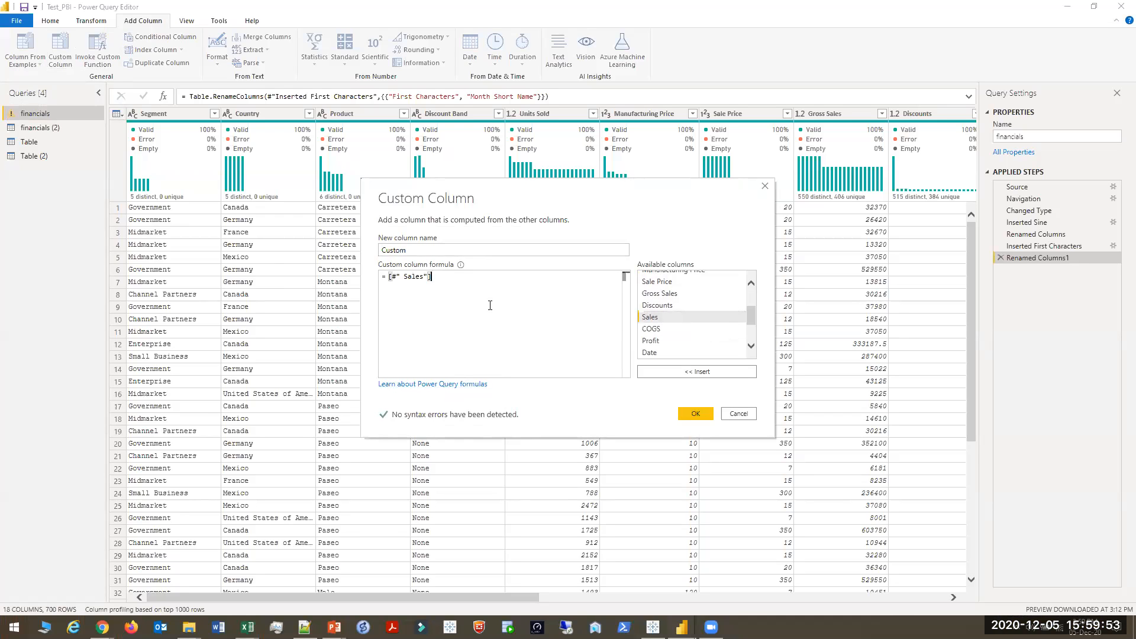
Wrap the Sales column reference in a sum() function in the custom column formula
text(s)
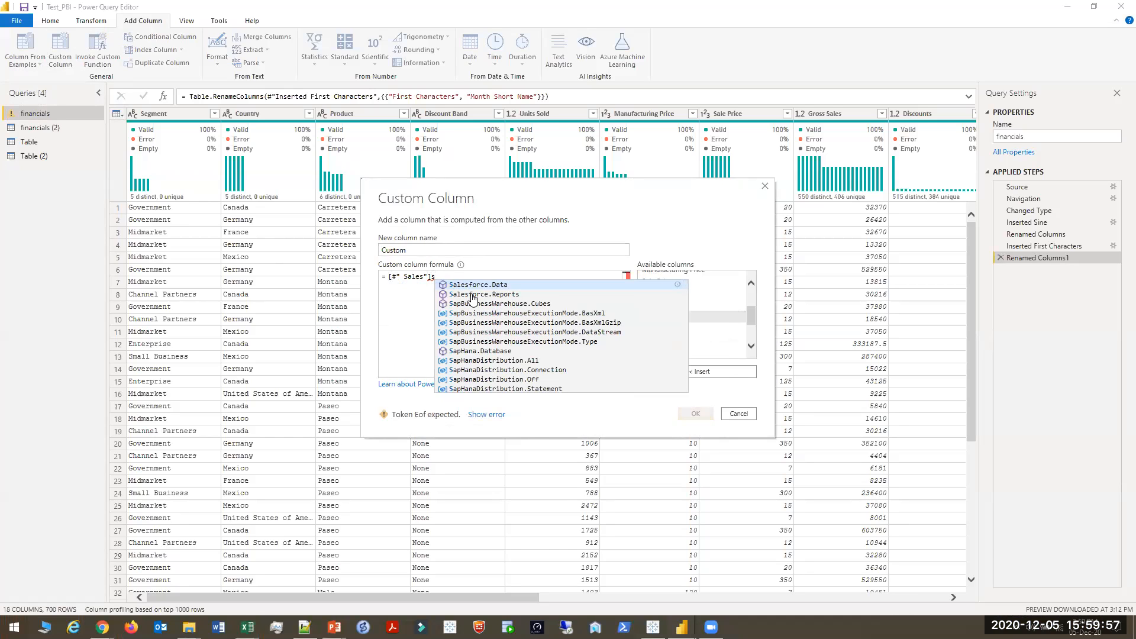
key(BackSpace)
key(Left)
key(Left)
key(Left)
key(Left)
key(Left)
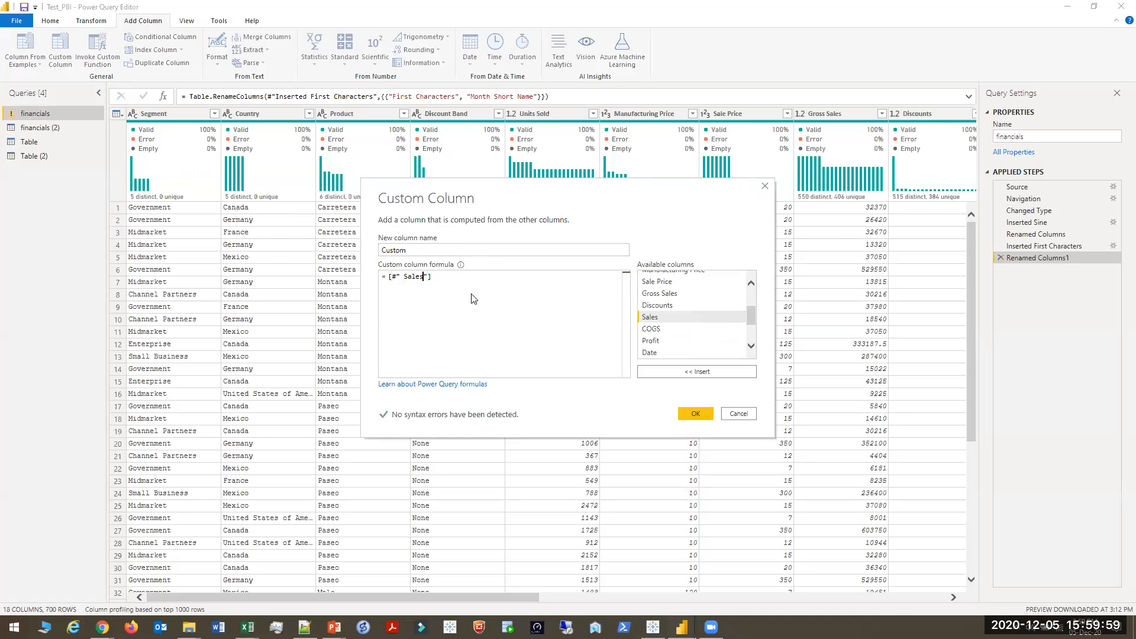
key(Left)
key(Left)
text(sum()
key(End)
text())
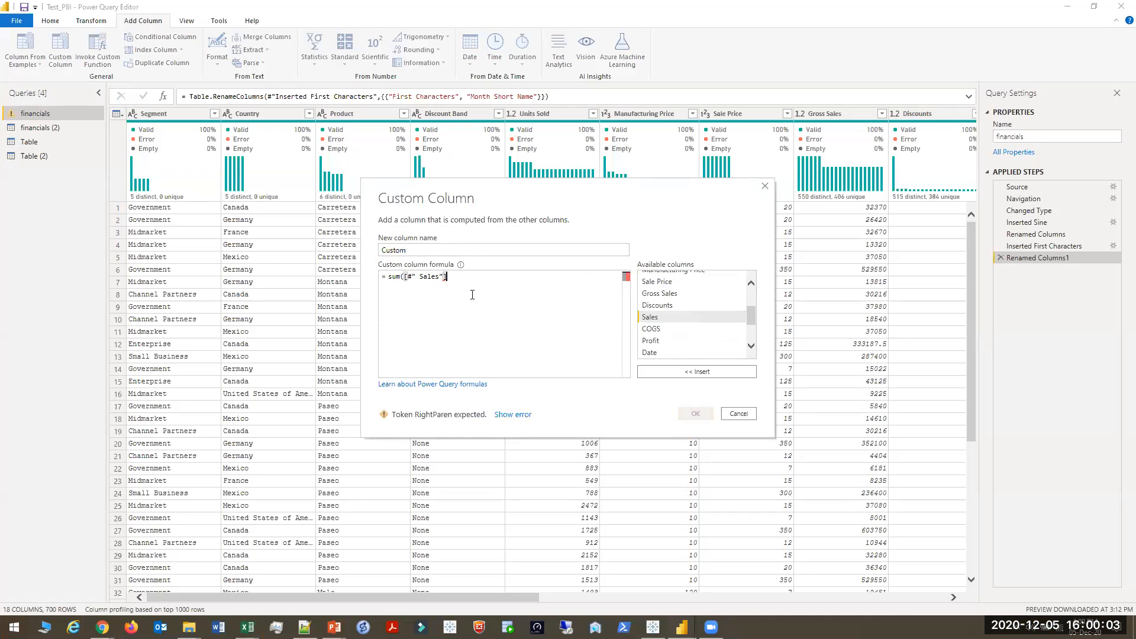
key(BackSpace)
text())
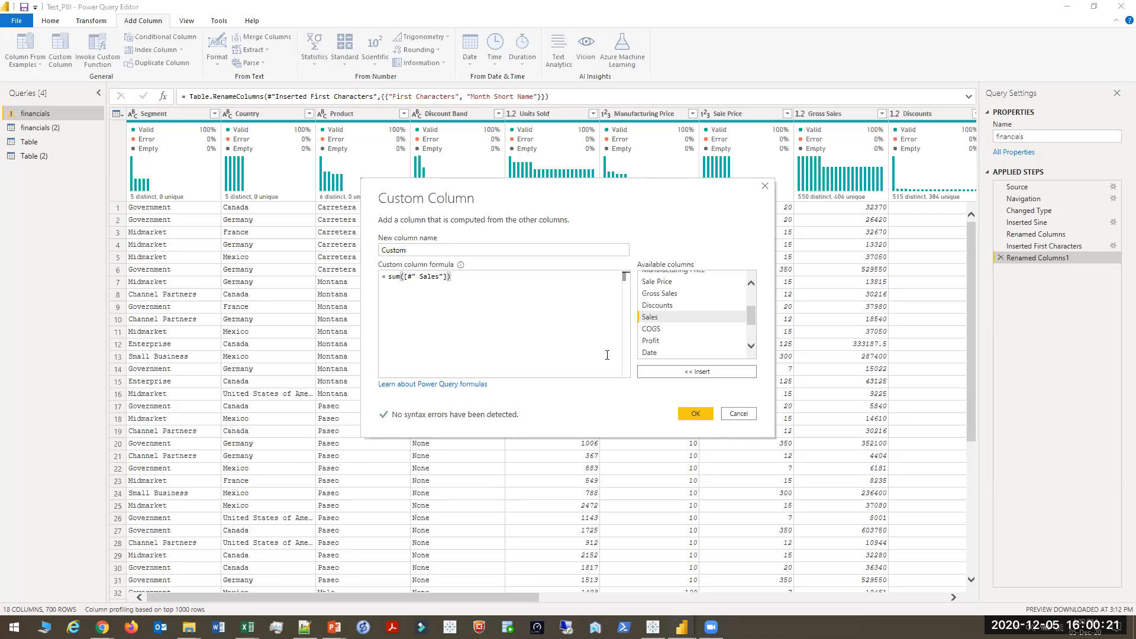
Name the custom column "Temp Sales Col" and add it to the financials query
double_click(550, 248)
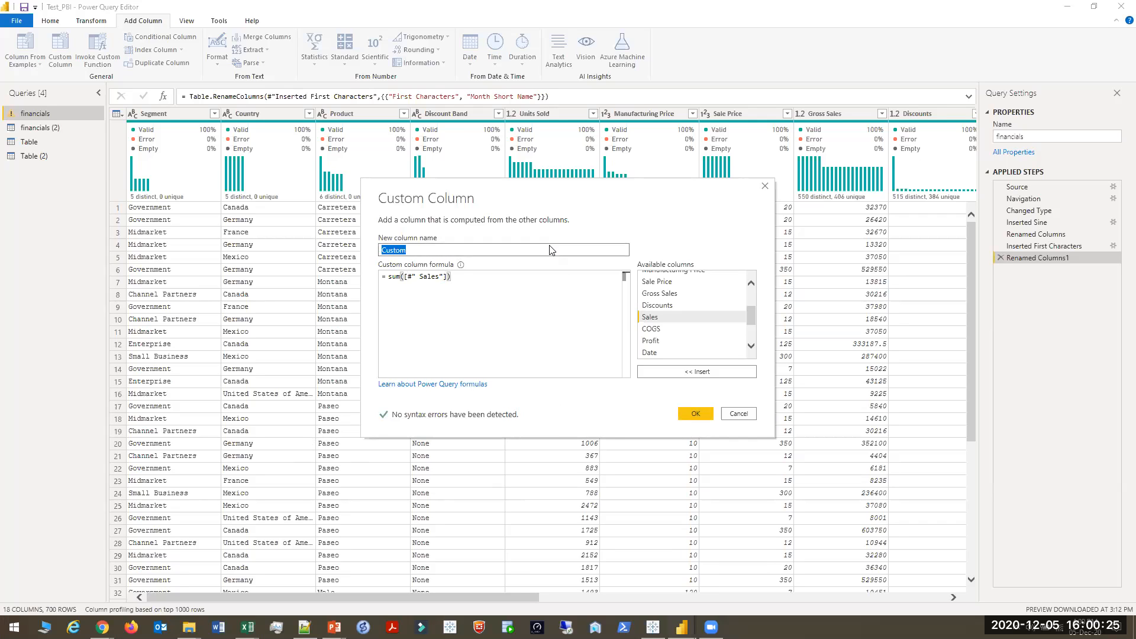
text(Temp Salesc)
key(BackSpace)
text(COl)
click(696, 417)
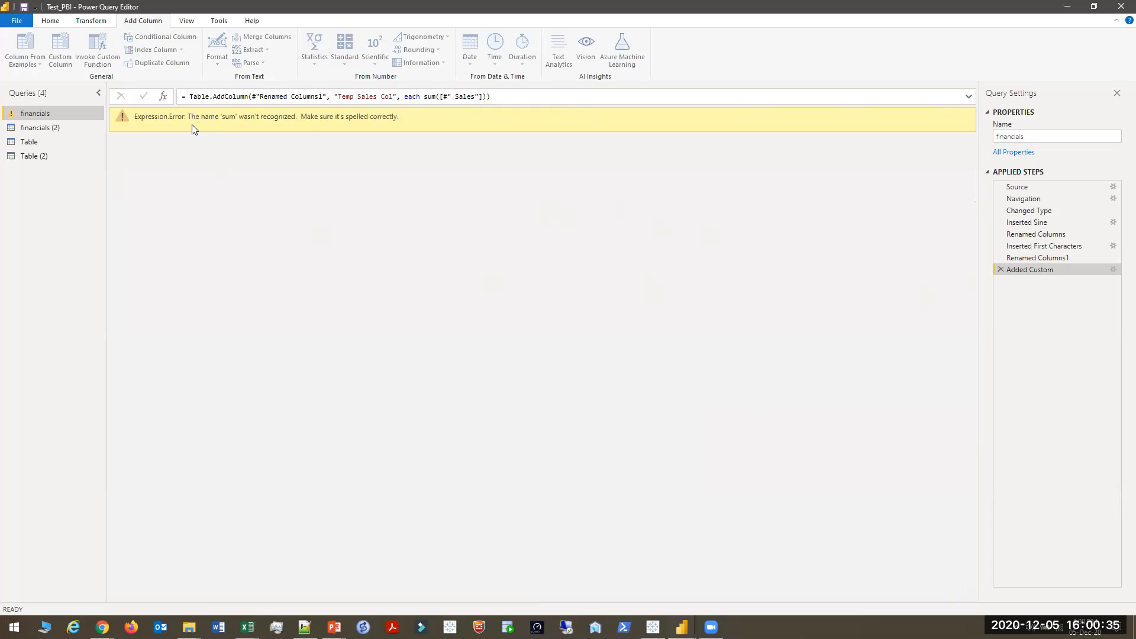
Reopen the Temp Sales Col formula, try replacing its function with SINE and look through the suggested functions
right_click(36, 112)
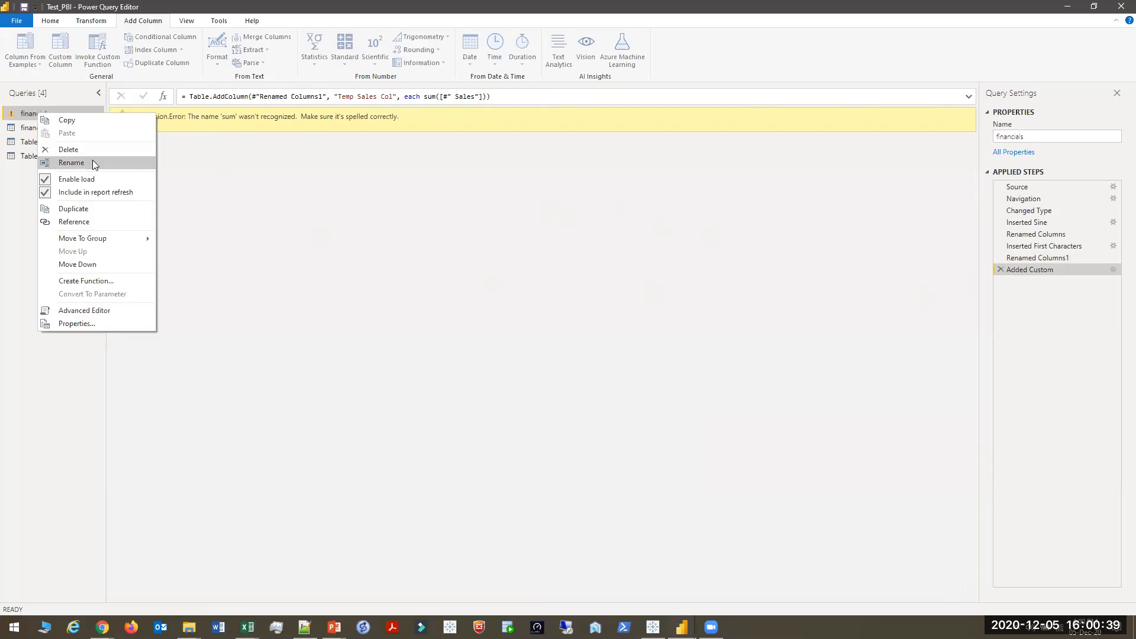
click(890, 301)
click(1113, 269)
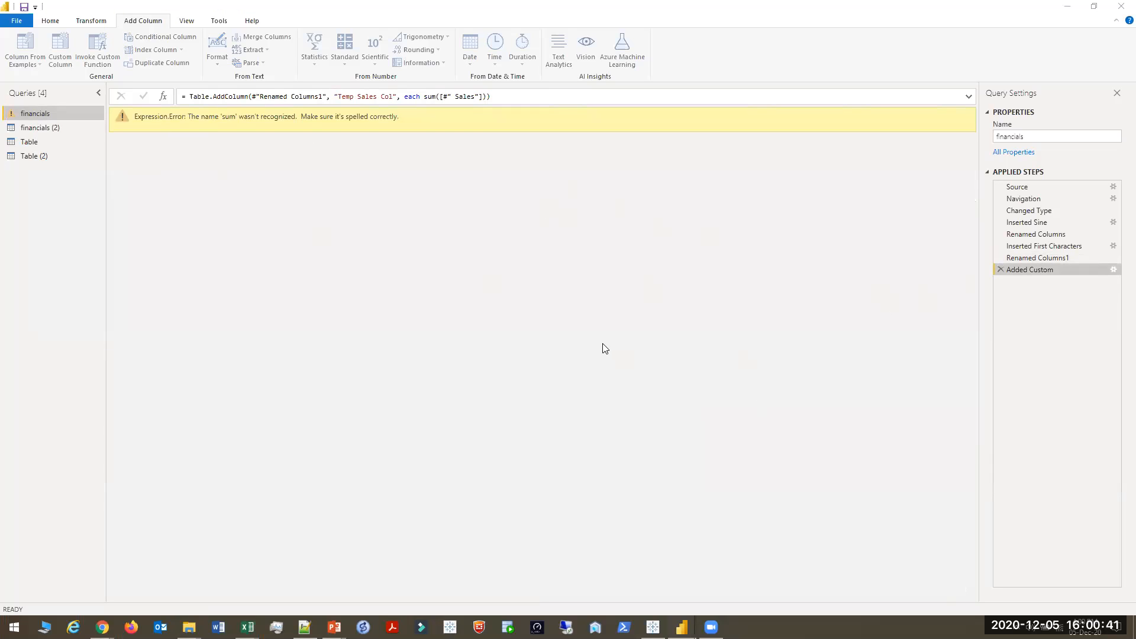
click(456, 280)
key(Left)
key(Left)
key(Left)
key(Left)
key(Left)
key(Left)
key(Left)
key(Left)
key(Left)
key(Left)
key(Left)
key(Left)
key(Left)
key(ctrl+shift+Left)
key(BackSpace)
text(SIN)
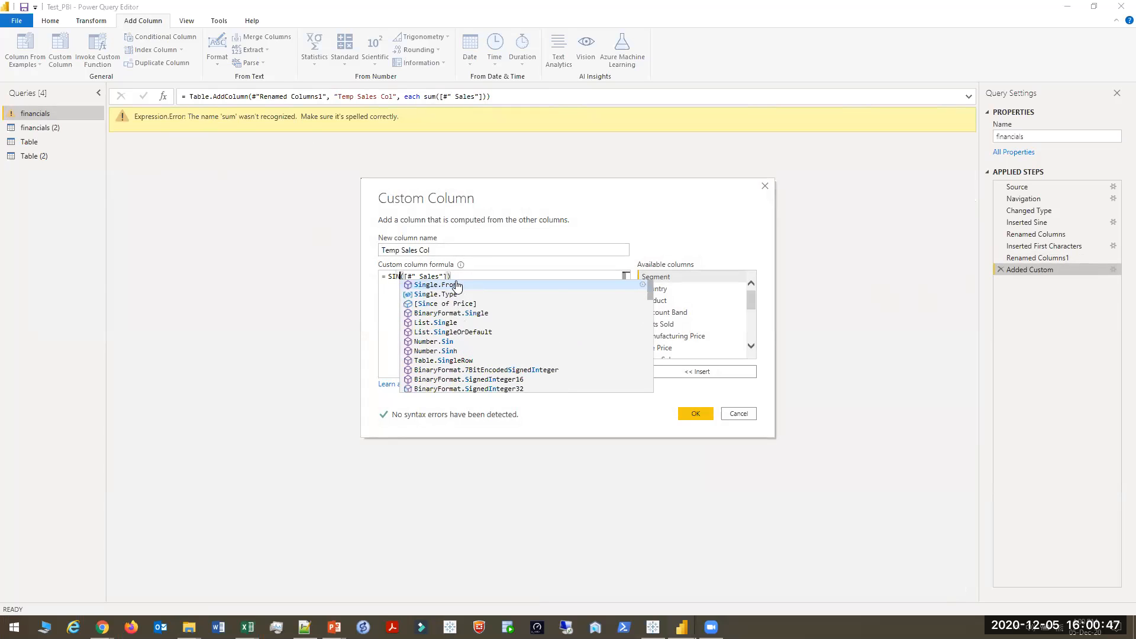
text(E)
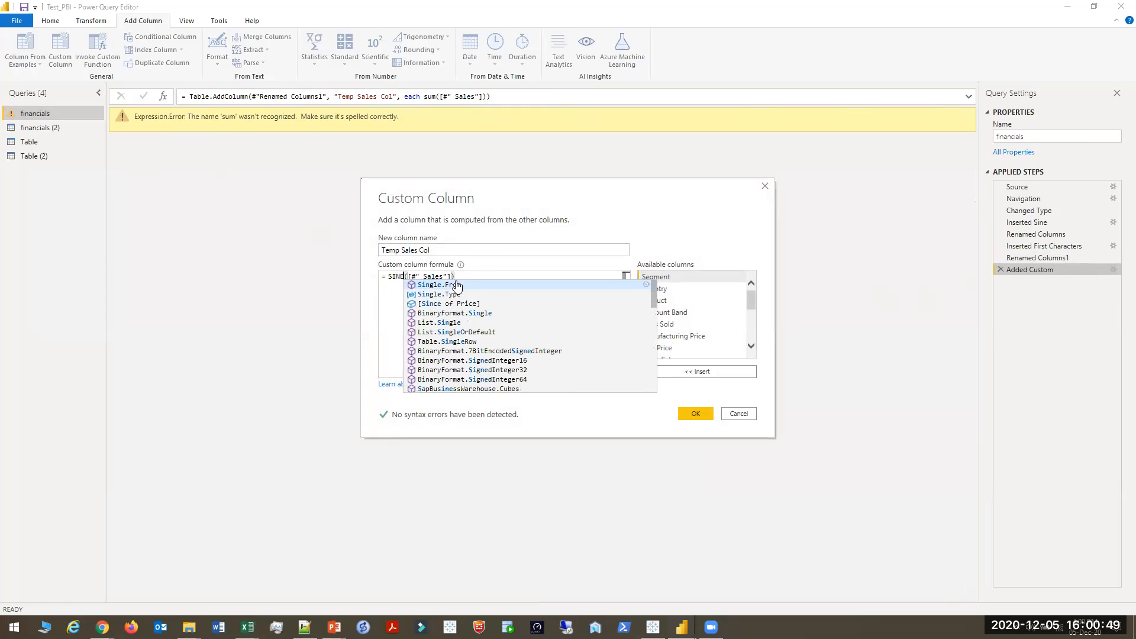
scroll(568, 344, down, 10)
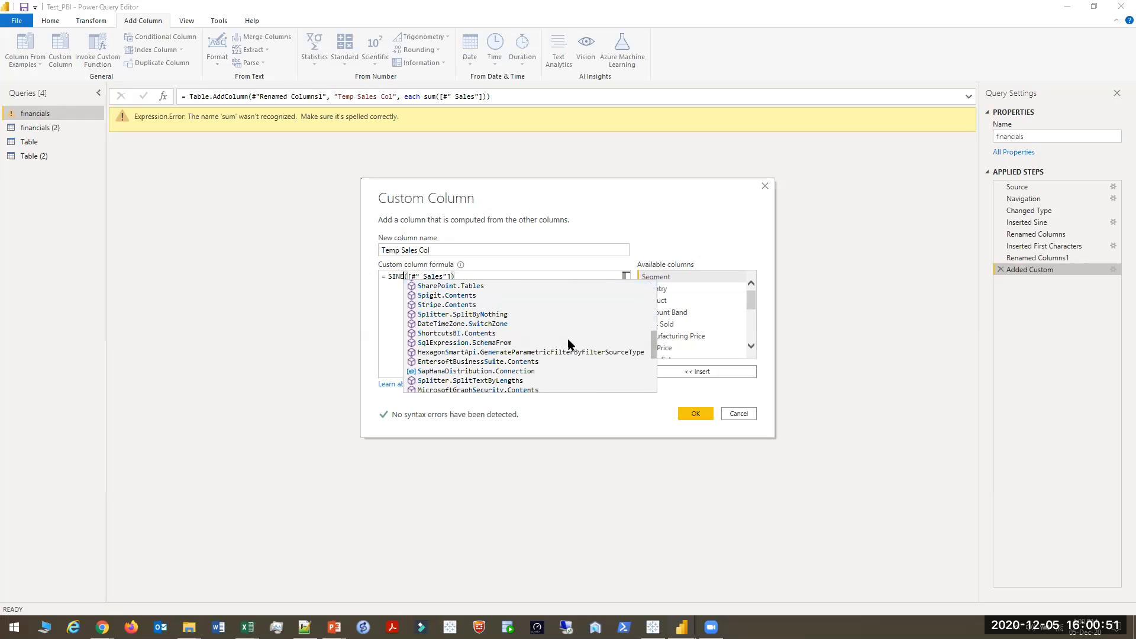
scroll(568, 344, down, 5)
scroll(568, 345, up, 15)
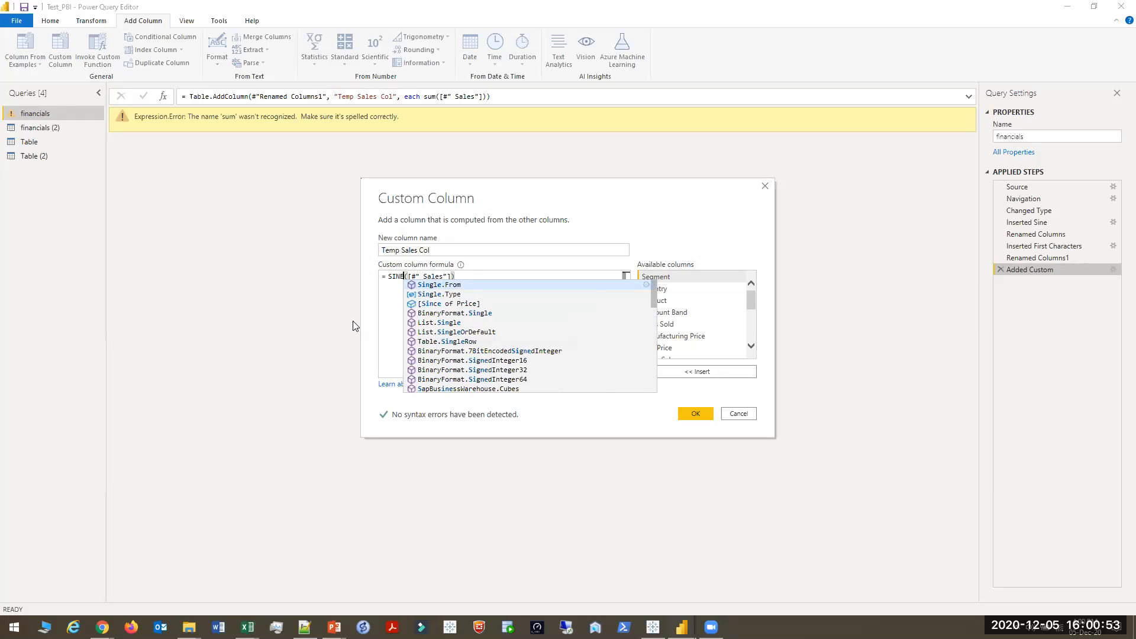
Discard the formula edit and delete the applied step that adds the Temp Sales Col column
click(387, 289)
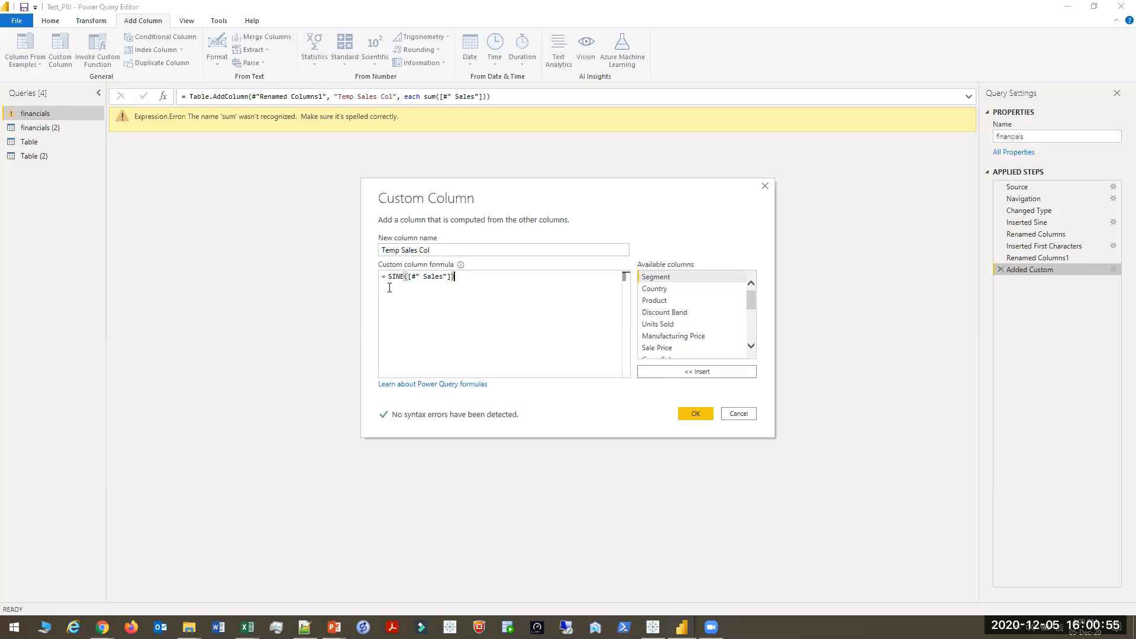
click(740, 414)
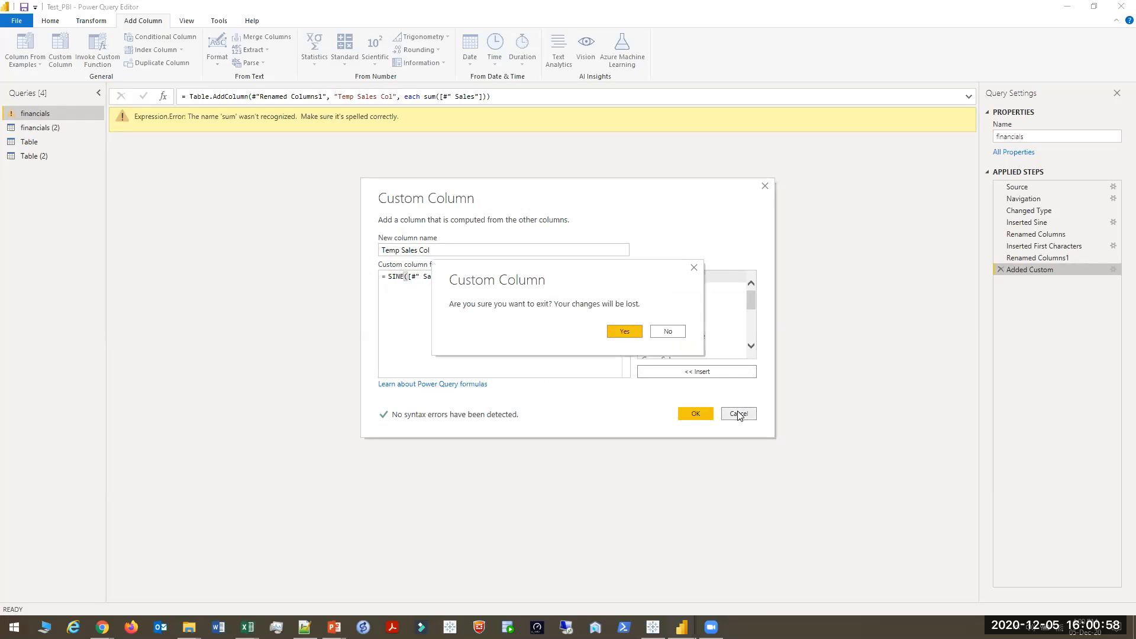
click(630, 329)
click(765, 185)
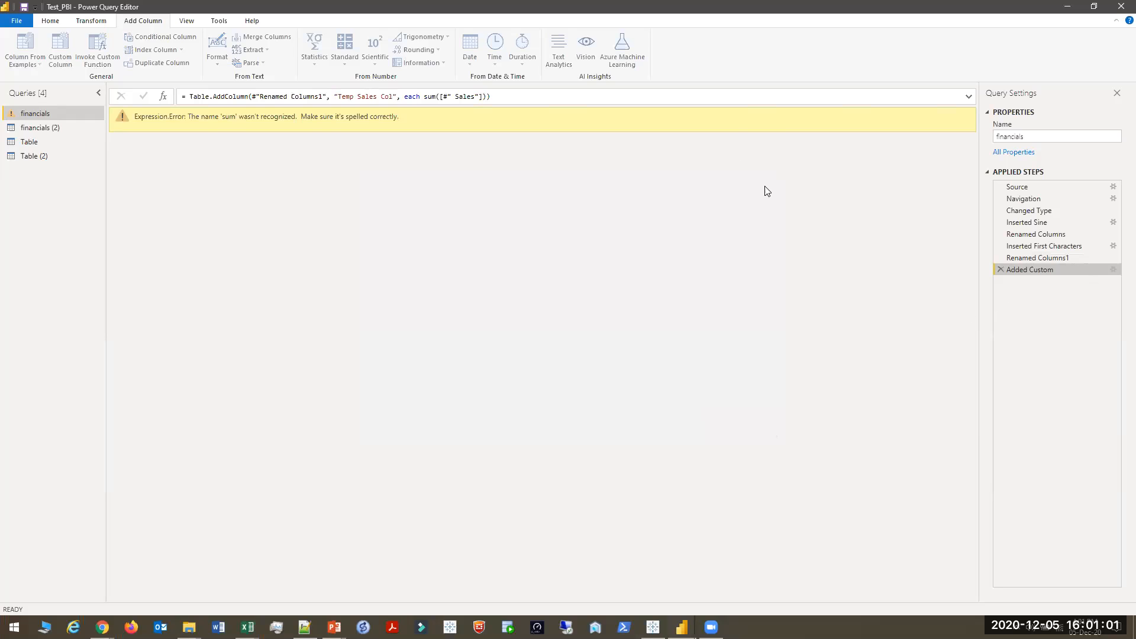
click(1001, 269)
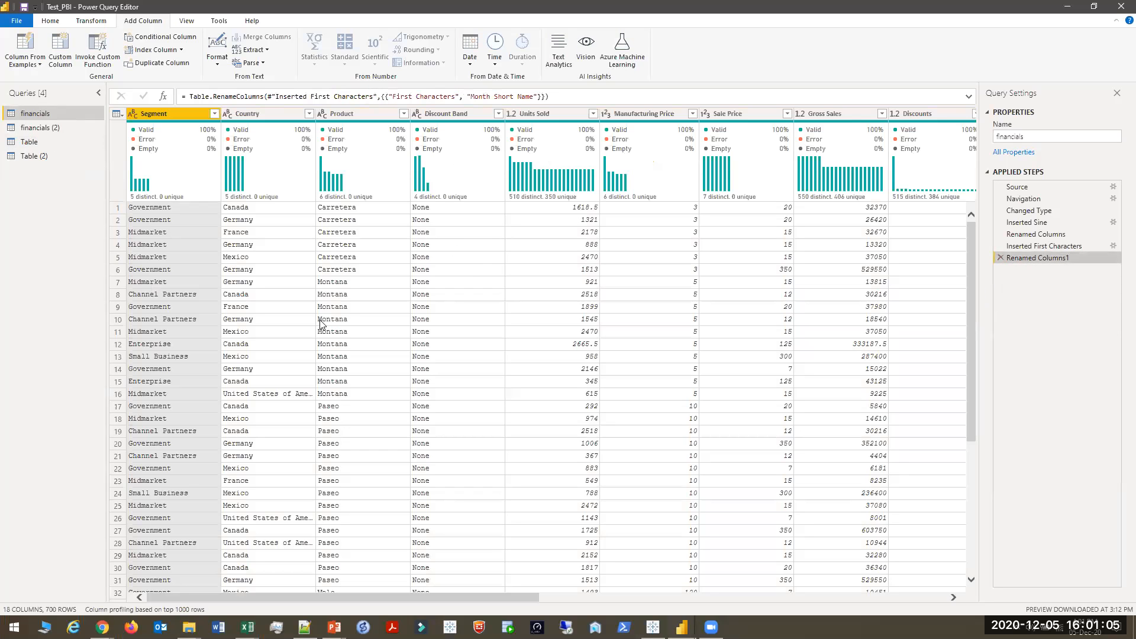
Look at the columnar addition slides, advance to the one on custom, index and conditional columns, and return to the Power Query Editor
key(alt+Tab)
click(632, 322)
click(631, 321)
key(alt+Tab)
key(alt+Tab)
key(Tab)
key(alt+shift+Tab)
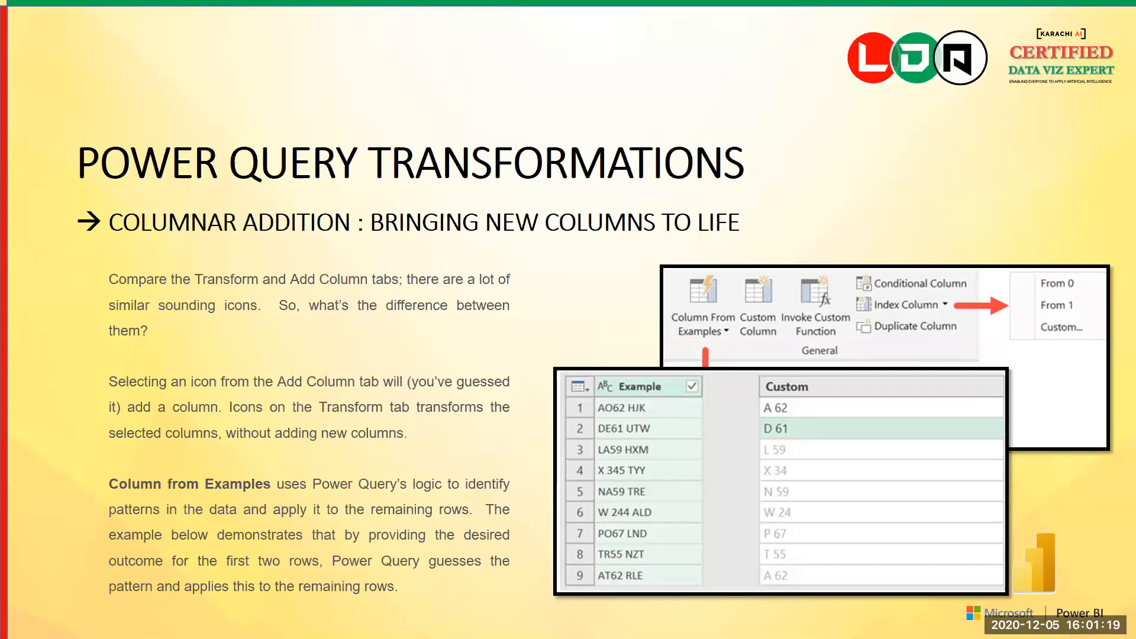
key(alt+Tab)
key(alt+Tab)
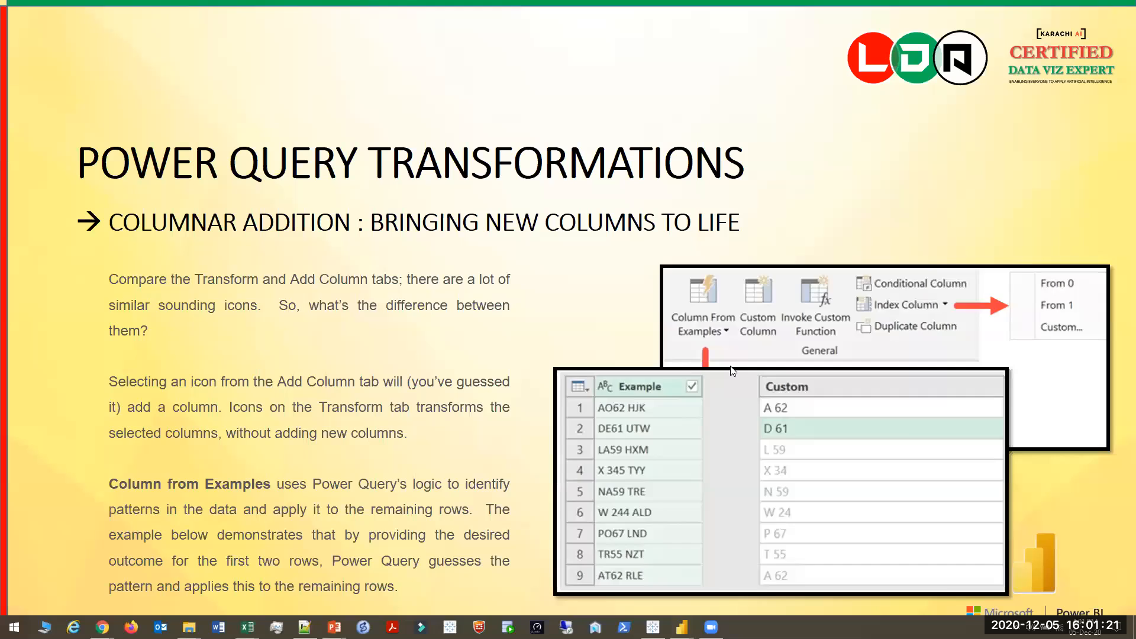
key(Right)
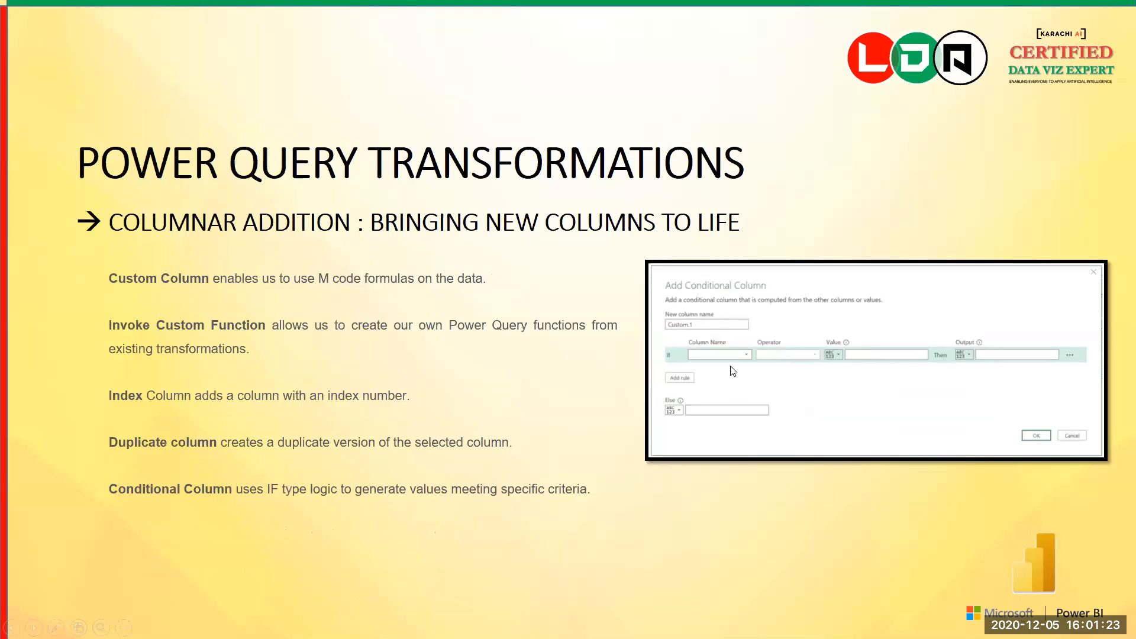
key(alt+Tab)
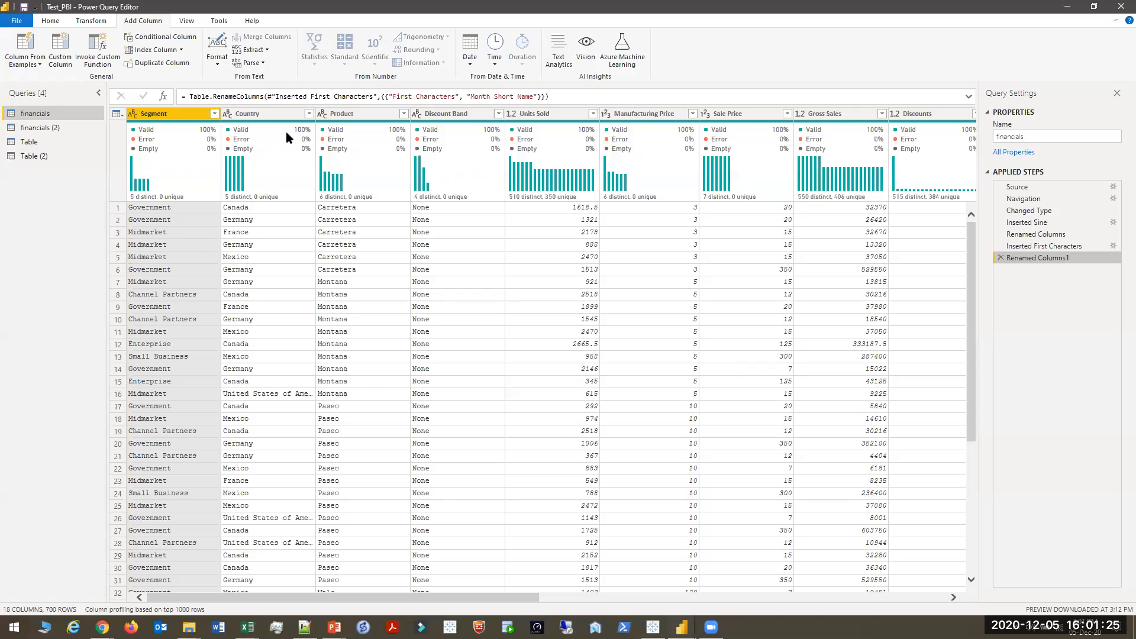
Start a conditional column on the financials query with the condition that Country equals "Canada"
click(279, 119)
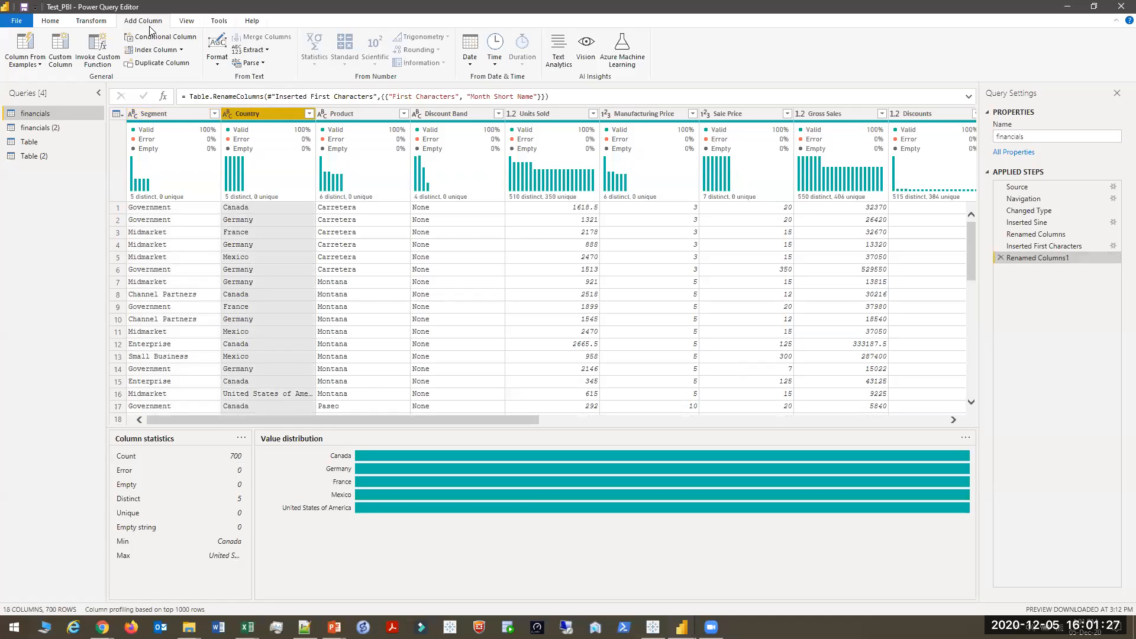
click(165, 40)
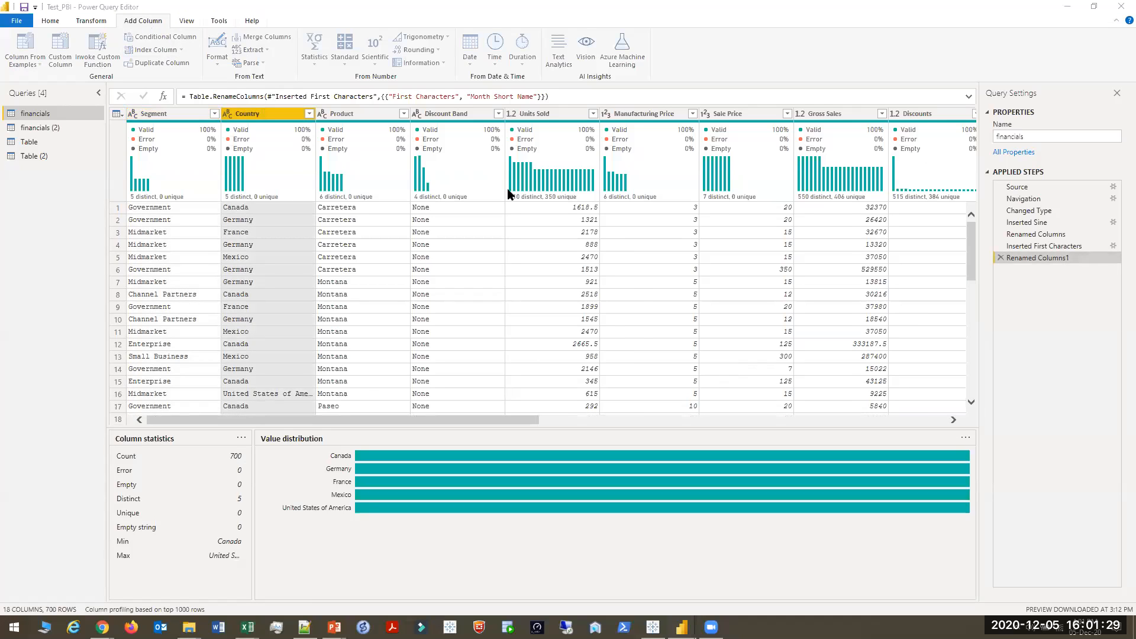
click(377, 299)
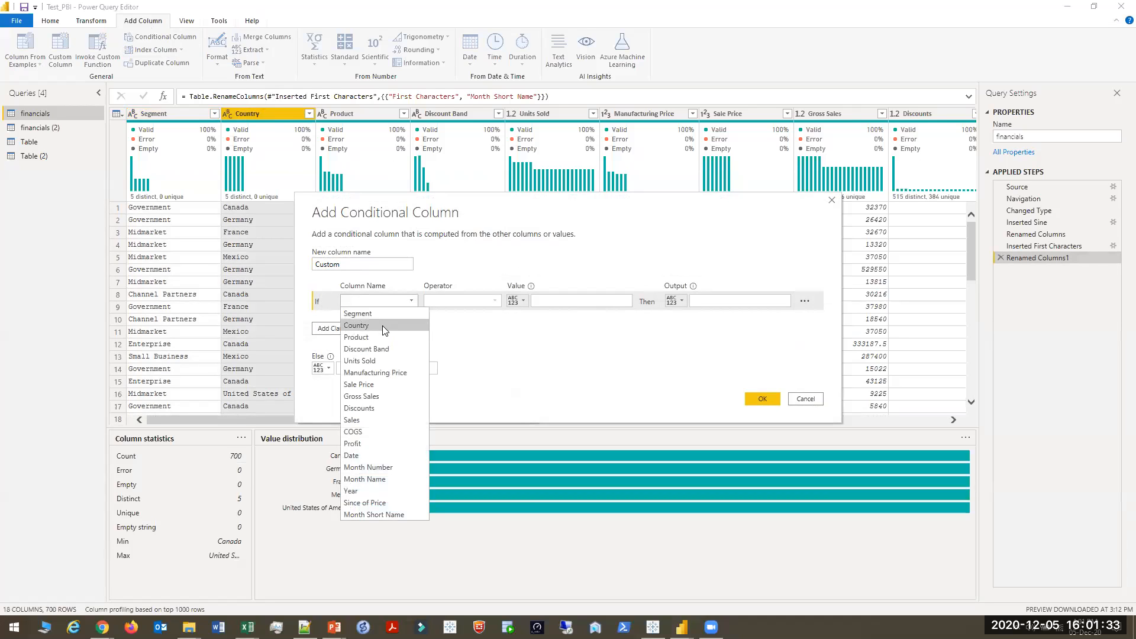
click(383, 325)
click(442, 303)
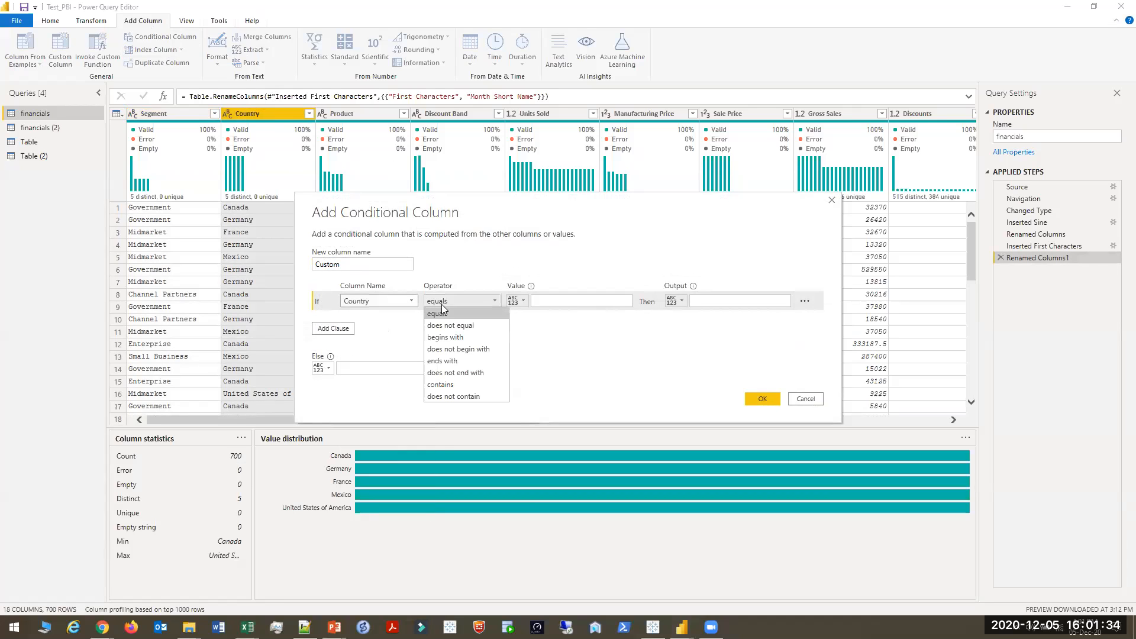
click(575, 300)
text(Cacna)
key(BackSpace)
key(BackSpace)
key(BackSpace)
key(BackSpace)
key(BackSpace)
key(BackSpace)
text(nada)
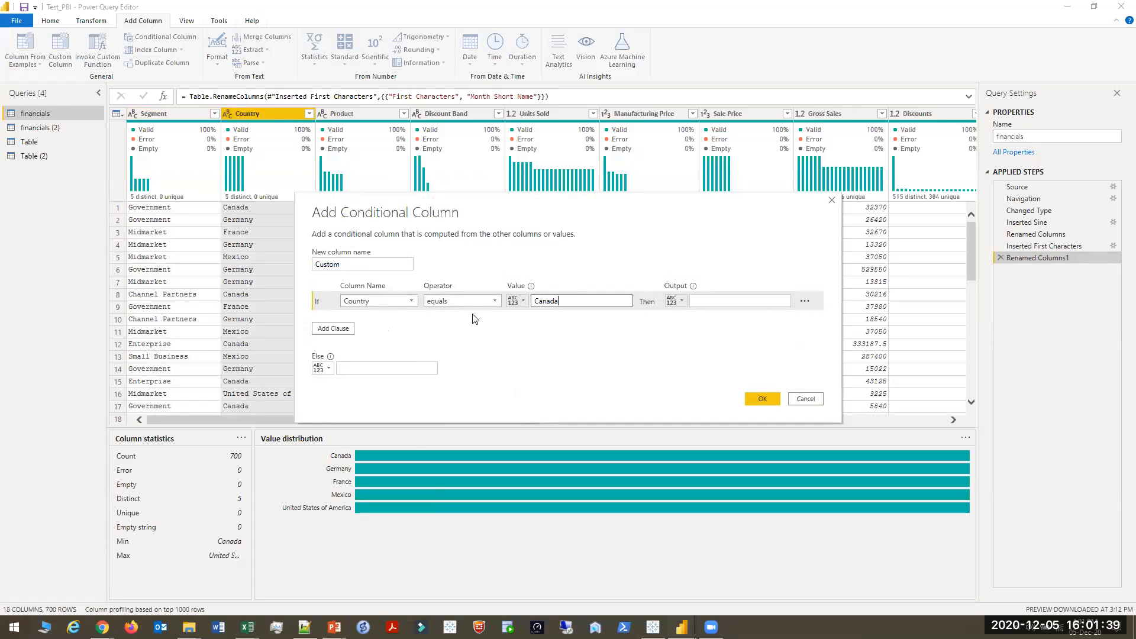
Try using a column as the condition's comparison value, and restore the entered value "Canada"
click(524, 302)
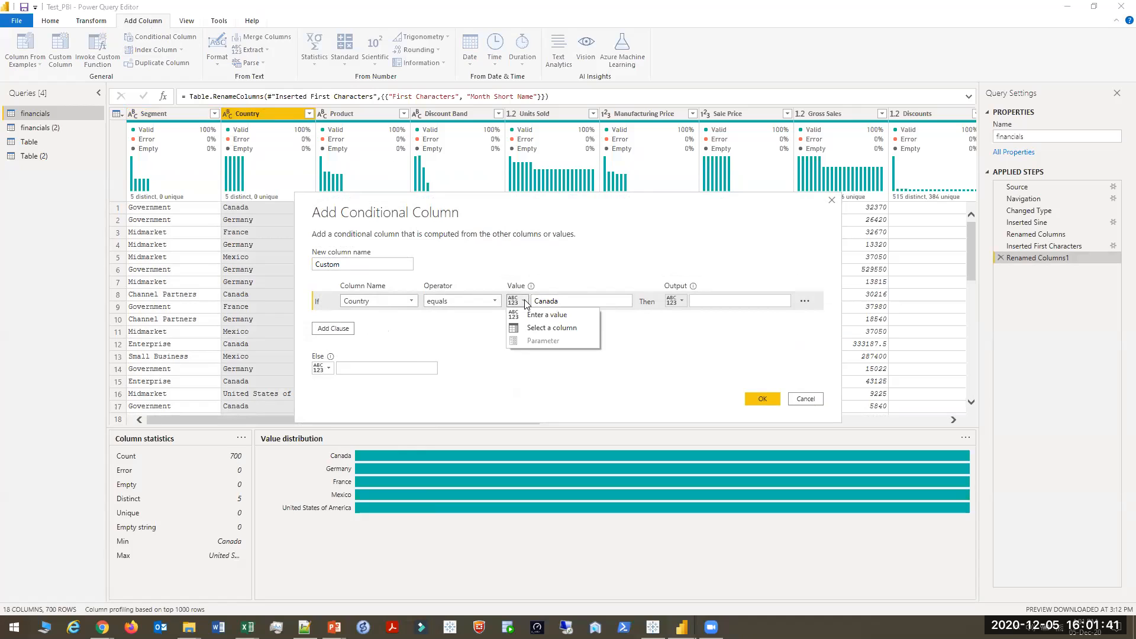
click(532, 330)
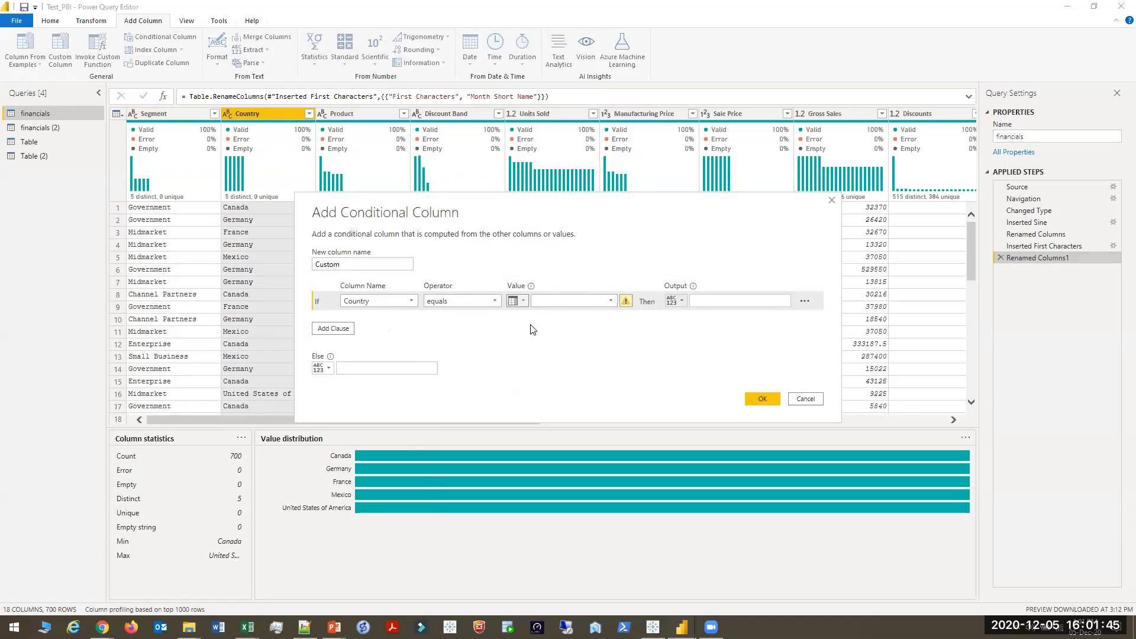
click(584, 303)
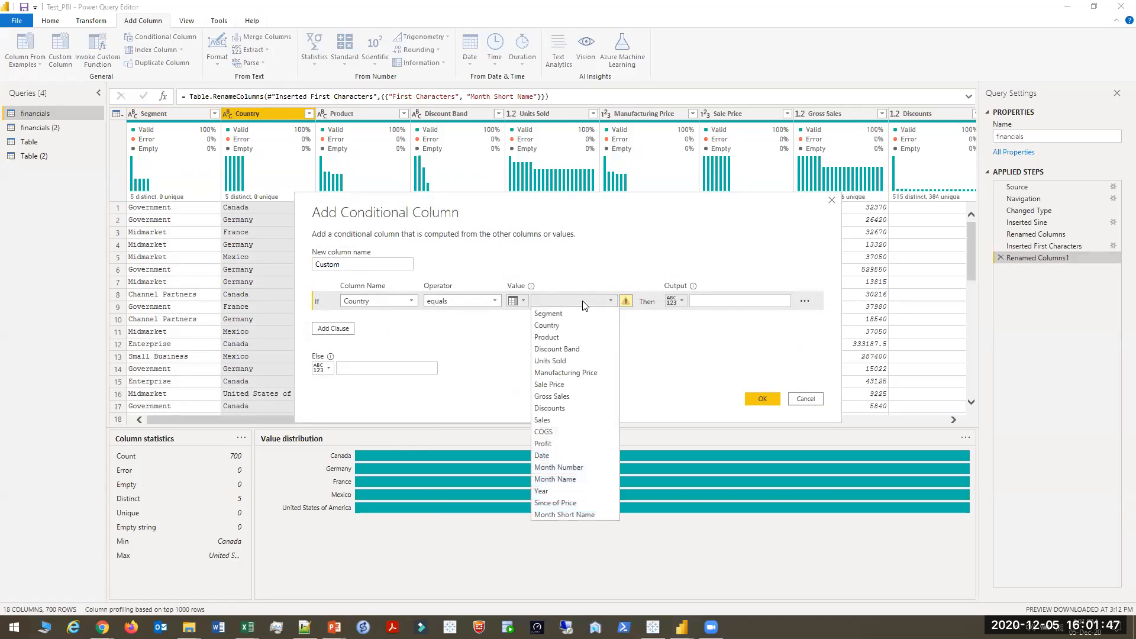
click(523, 301)
click(523, 301)
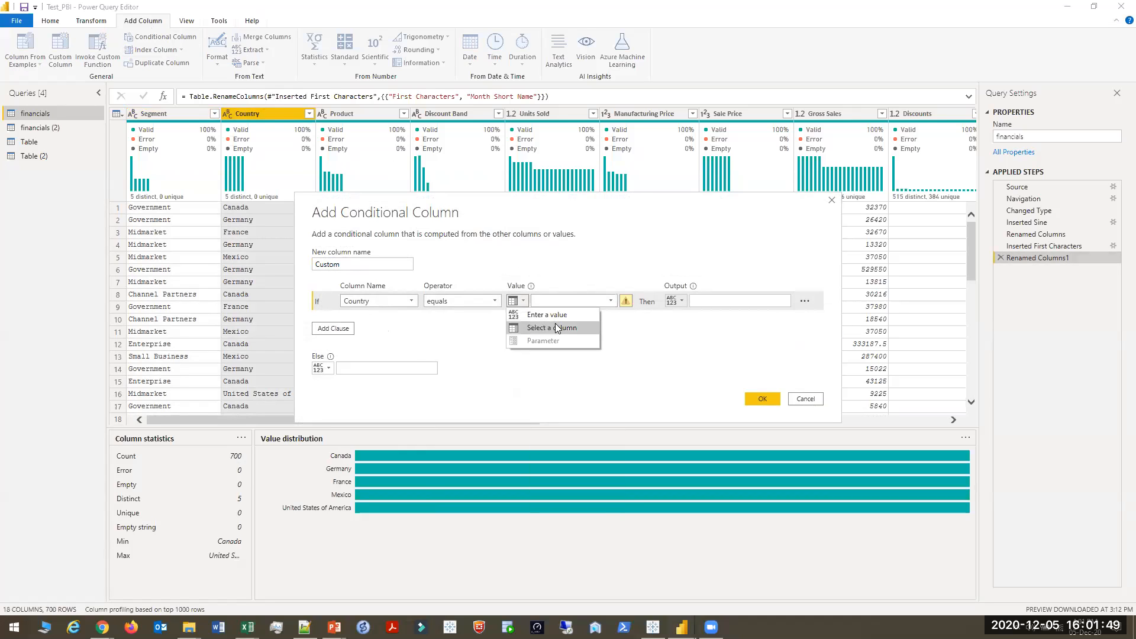
click(516, 303)
click(516, 303)
click(536, 312)
text(Canada)
Set the condition's output to "Punjab" and the else value to "Other Nations"
click(728, 302)
text(Punjab)
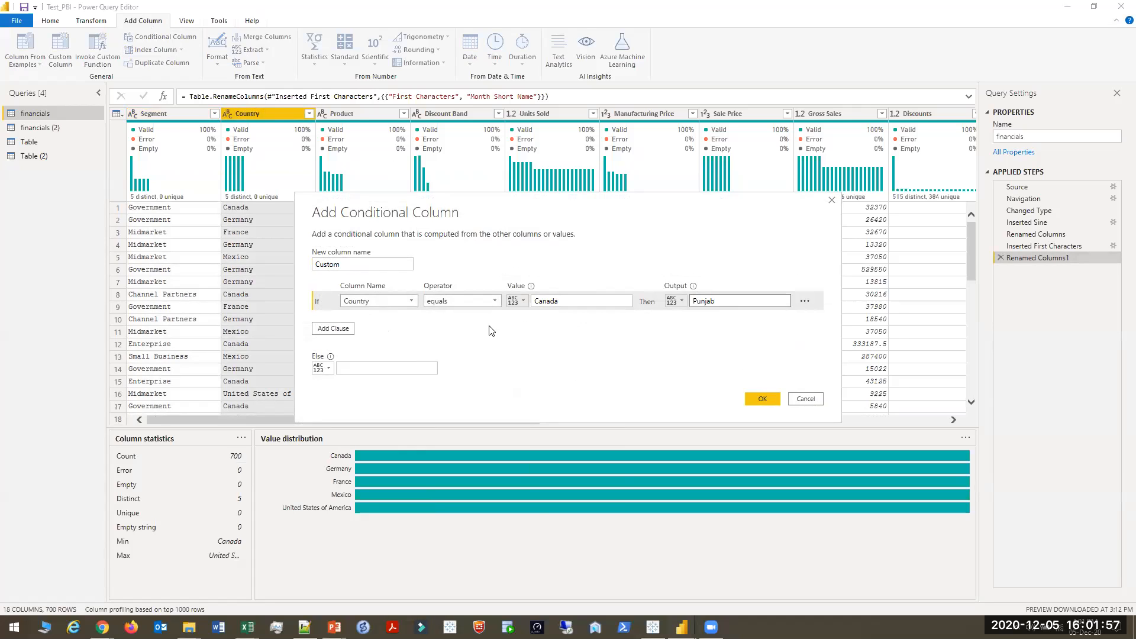
click(380, 367)
text(Other Nations)
Name the conditional column "Temp Column", create it and check its values down the rows
double_click(374, 264)
text(Temp COlu)
text(olumn)
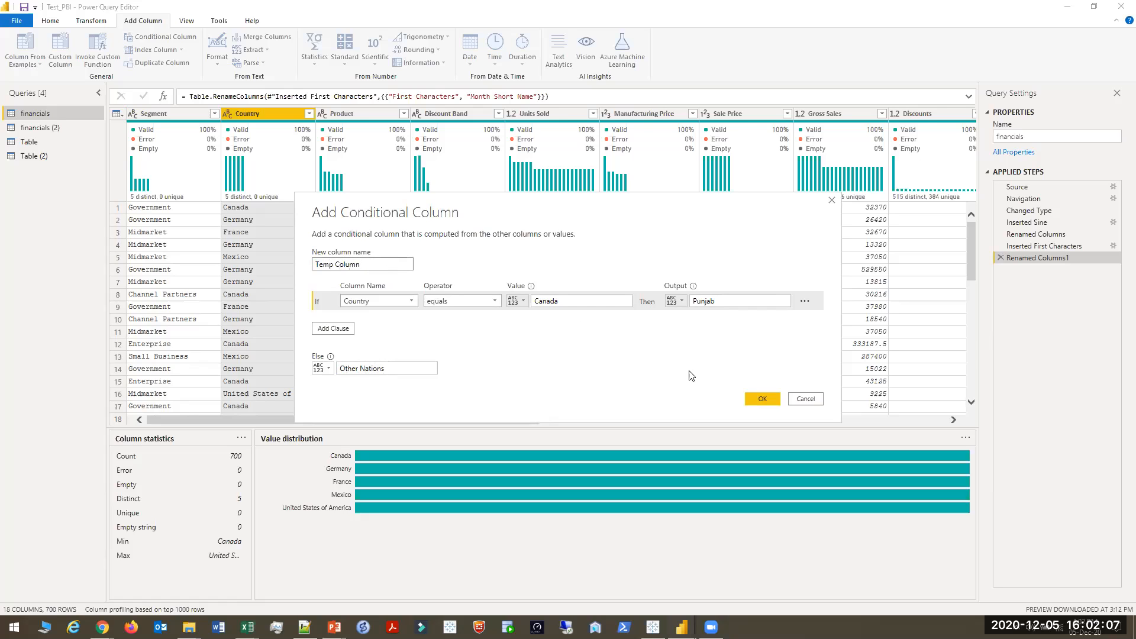
click(762, 399)
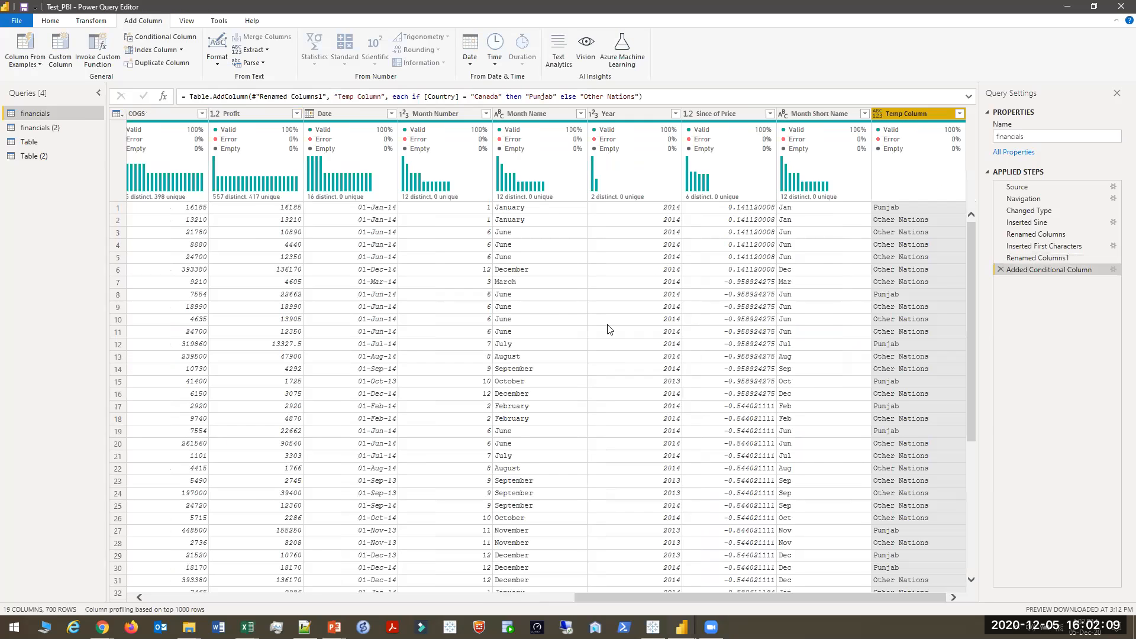
scroll(917, 313, down, 20)
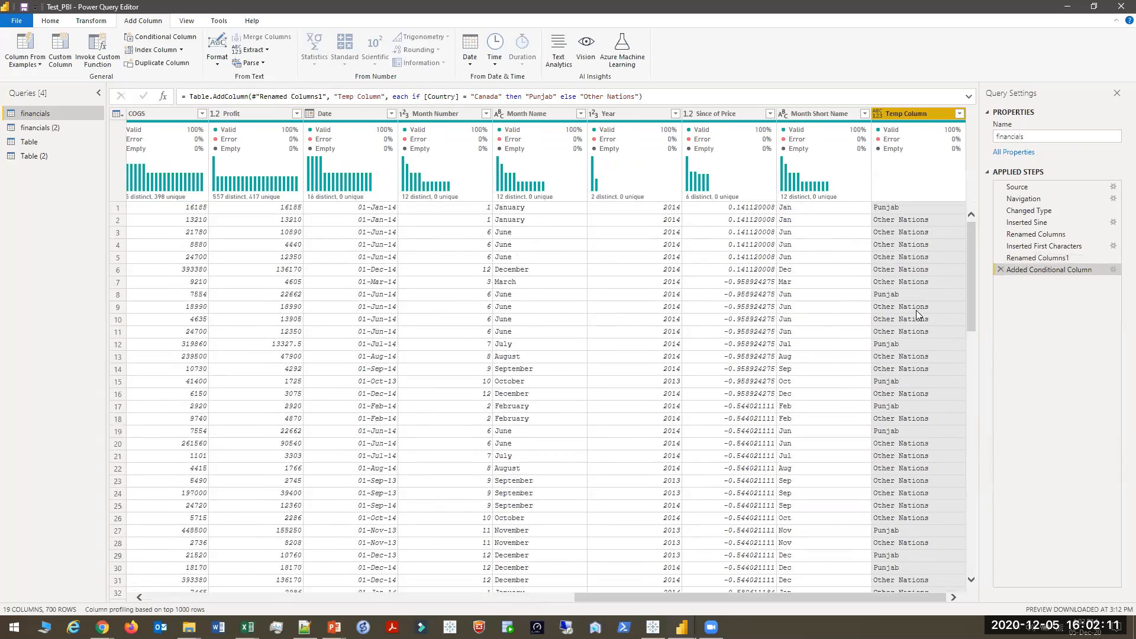
scroll(918, 314, down, 14)
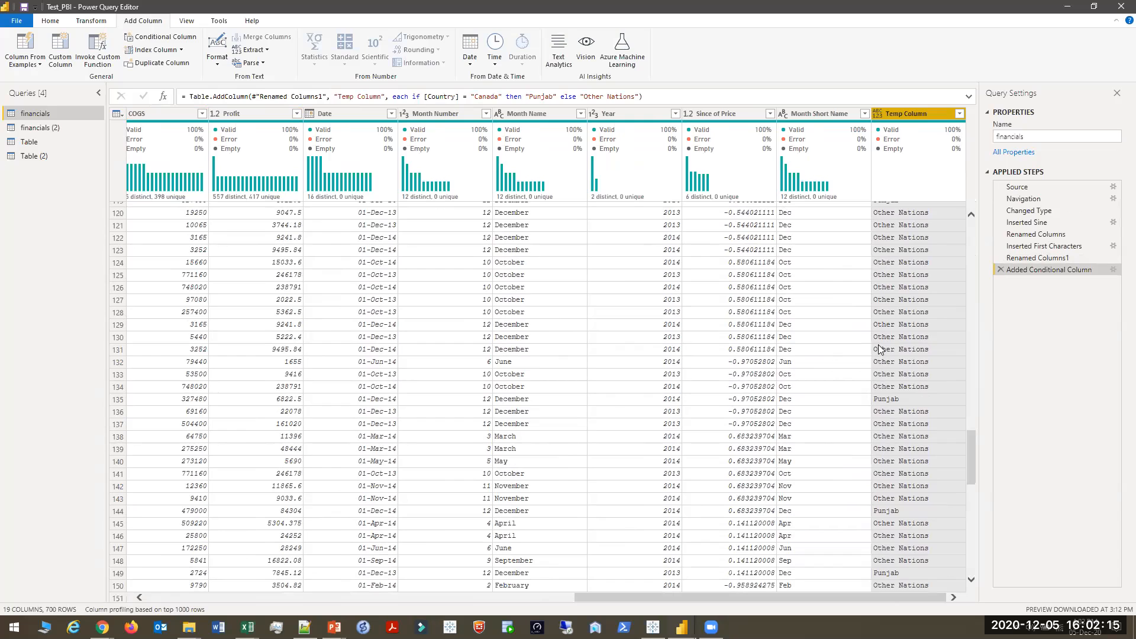
scroll(904, 366, up, 1)
scroll(904, 366, up, 20)
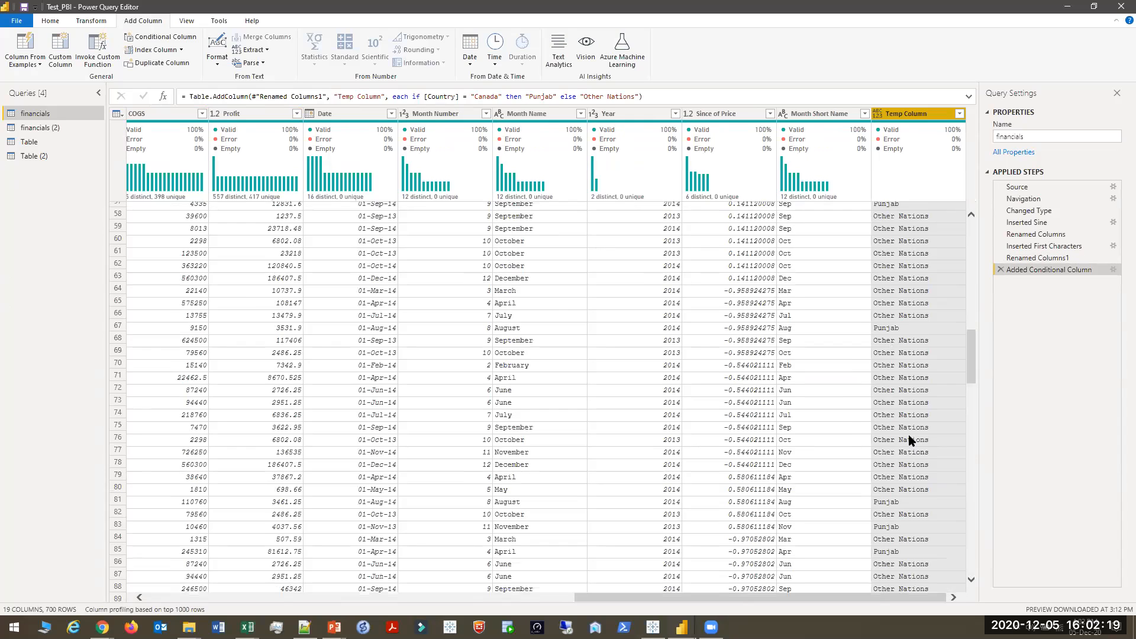
Review the Discount Band column's filter values and add a new column with its text converted to uppercase
scroll(908, 440, down, 20)
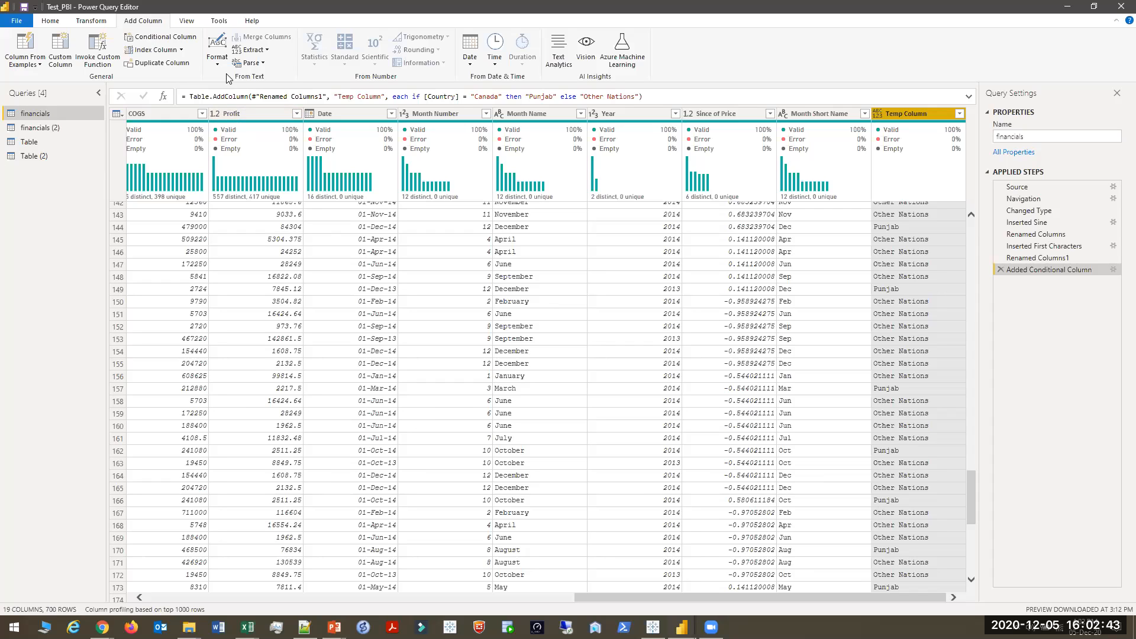
click(359, 113)
click(224, 65)
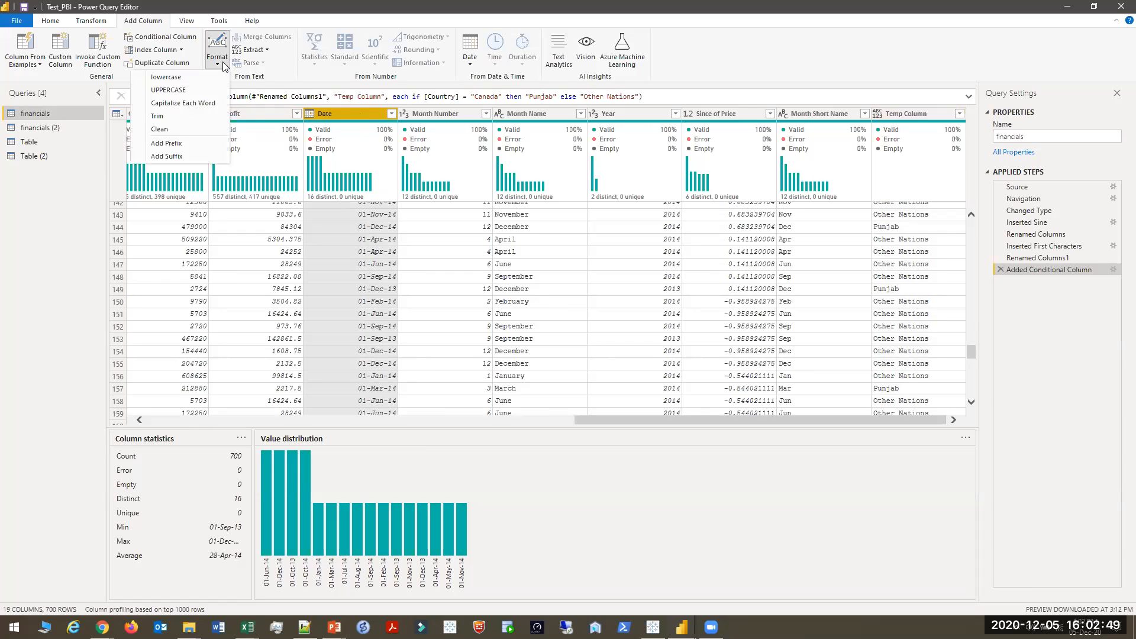
click(559, 119)
click(559, 119)
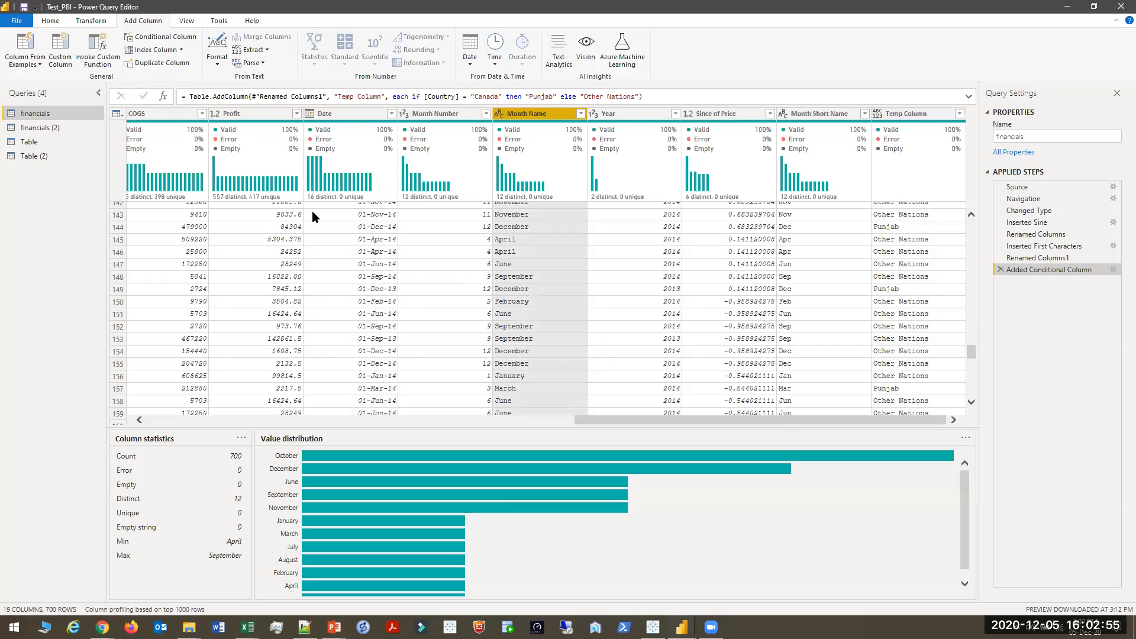
click(450, 420)
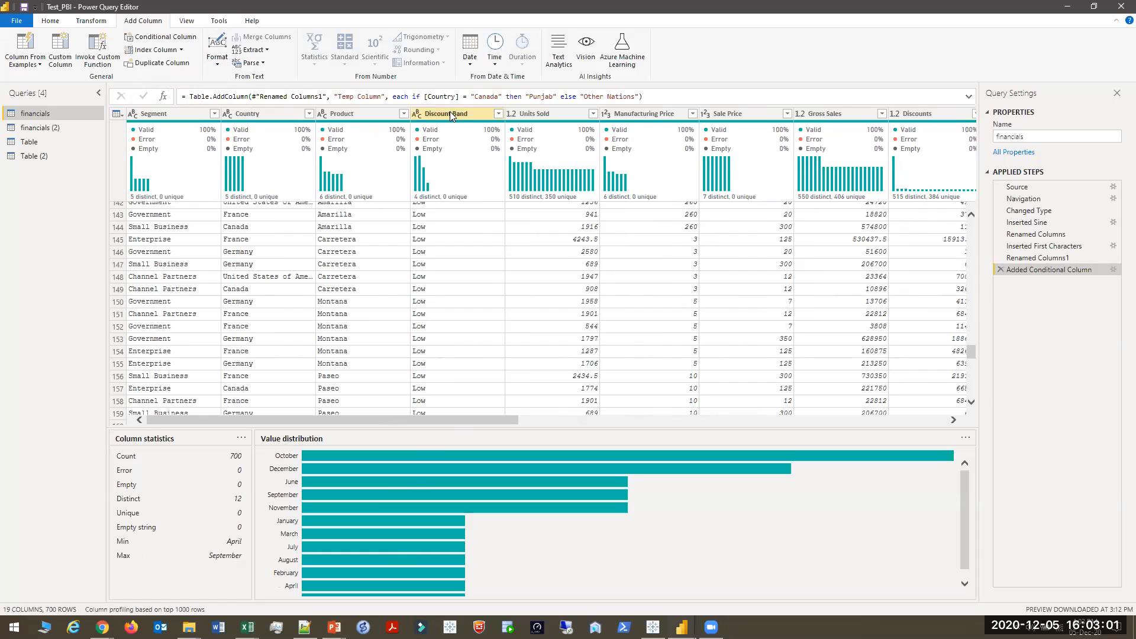
click(498, 114)
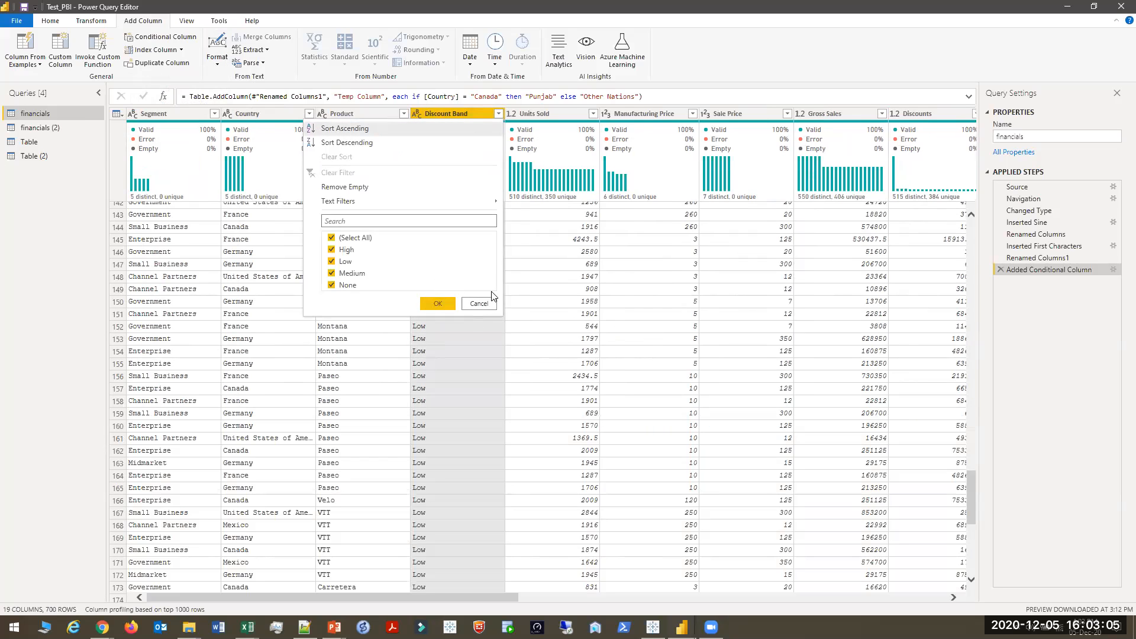
click(481, 301)
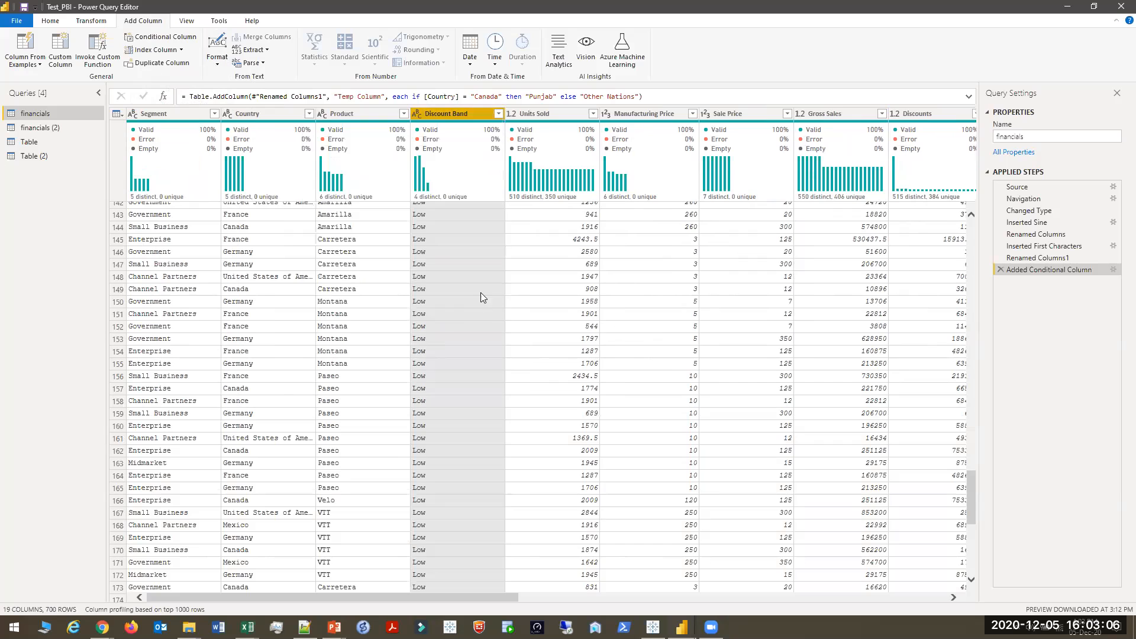
click(218, 59)
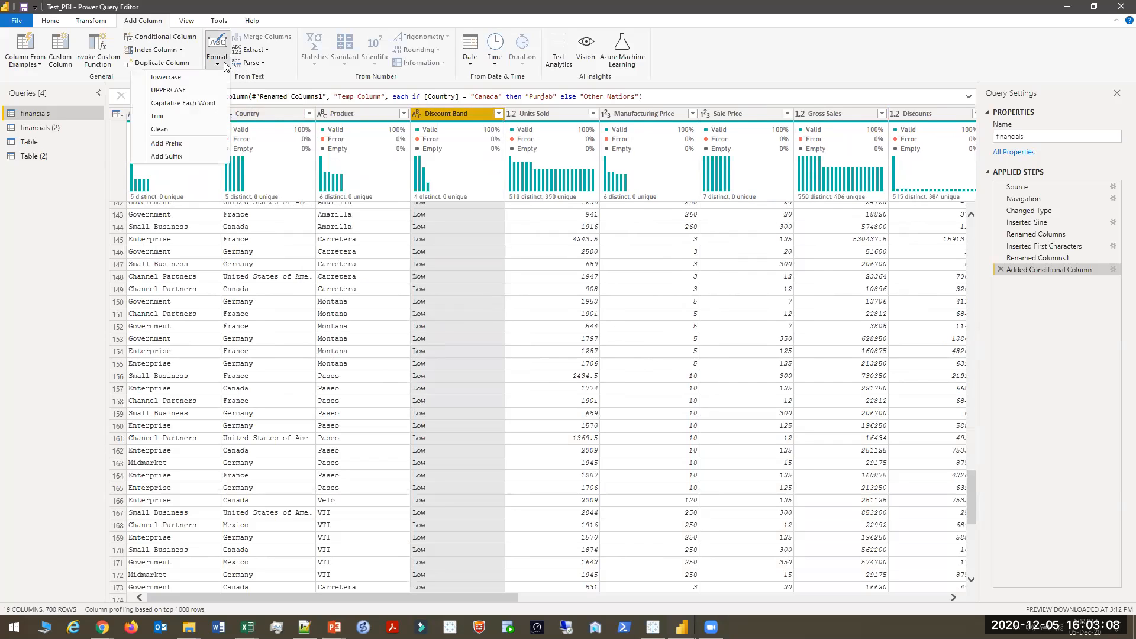
click(211, 90)
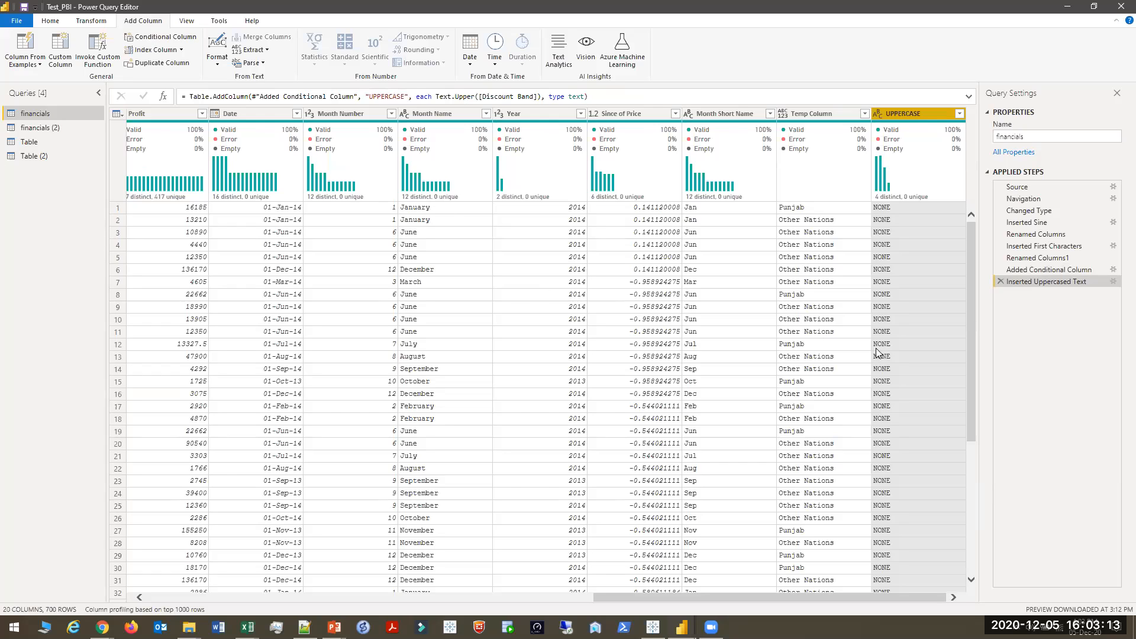
Add a new column that puts the prefix "Hello-" in front of each value in the UPPERCASE column
click(217, 63)
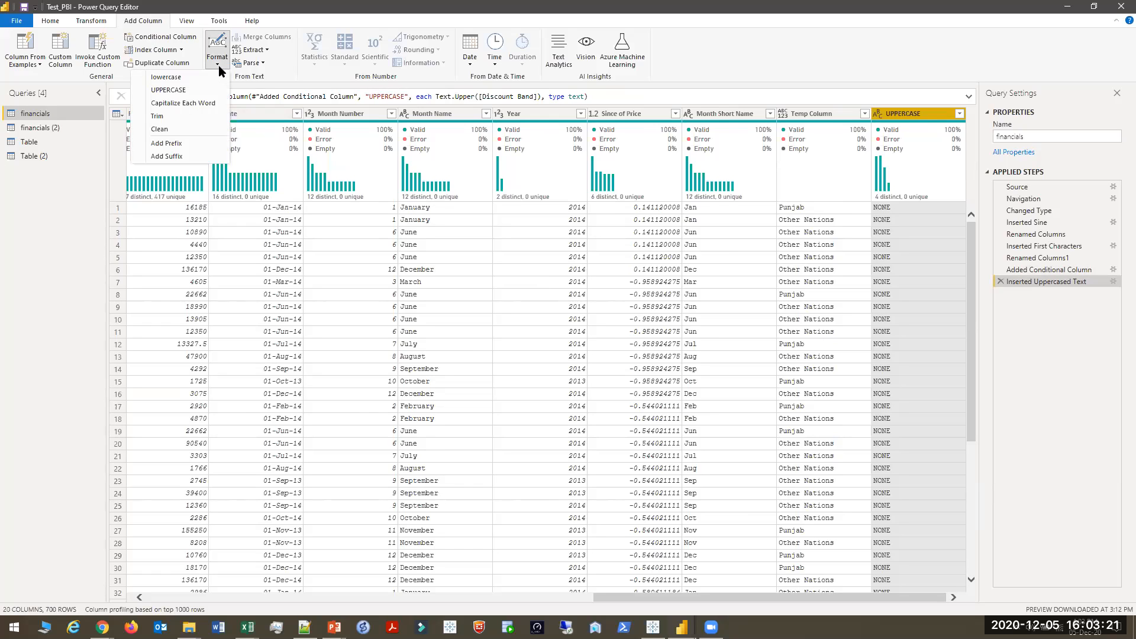
click(204, 144)
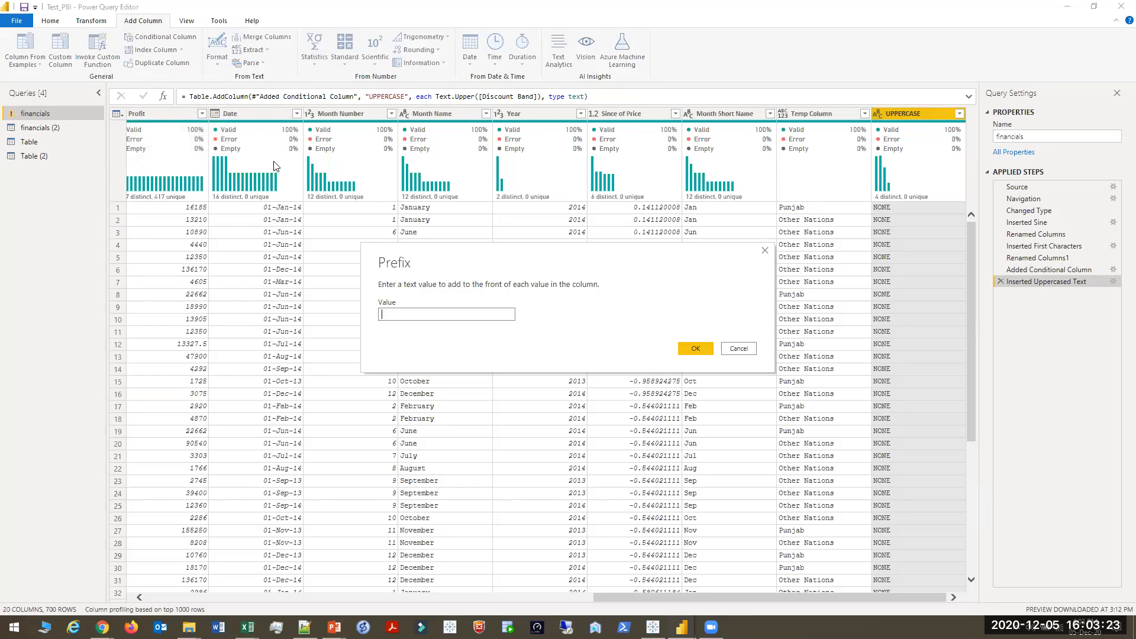
text(HEL)
key(BackSpace)
key(BackSpace)
key(BackSpace)
key(BackSpace)
text(Hello-)
click(708, 348)
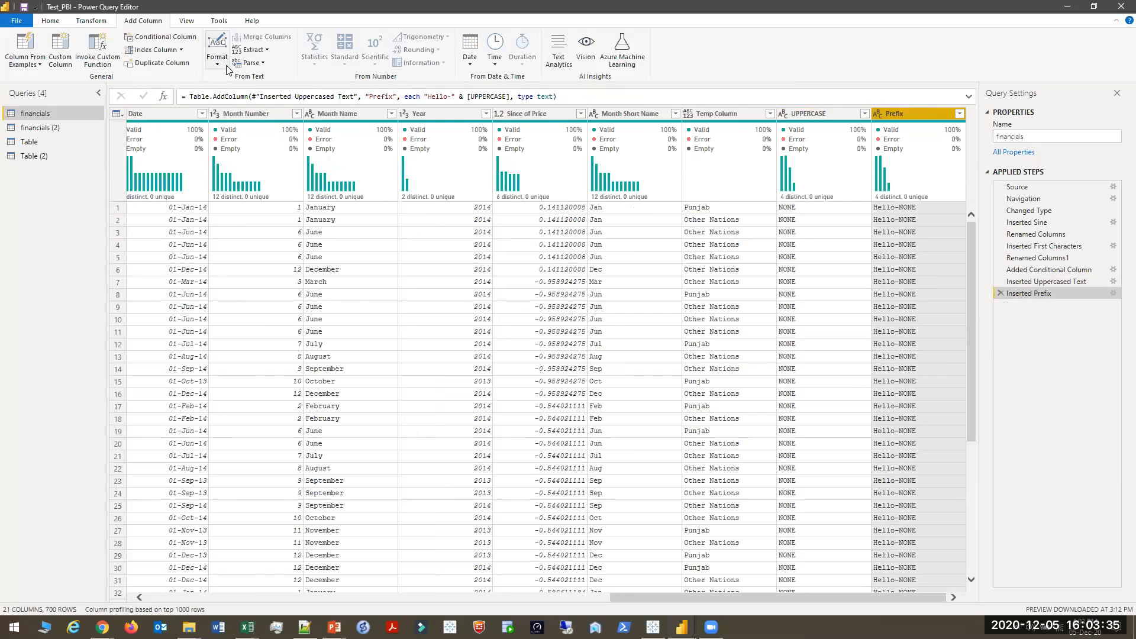
Add a column extracting the text before the "-" delimiter from the Prefix column
click(266, 51)
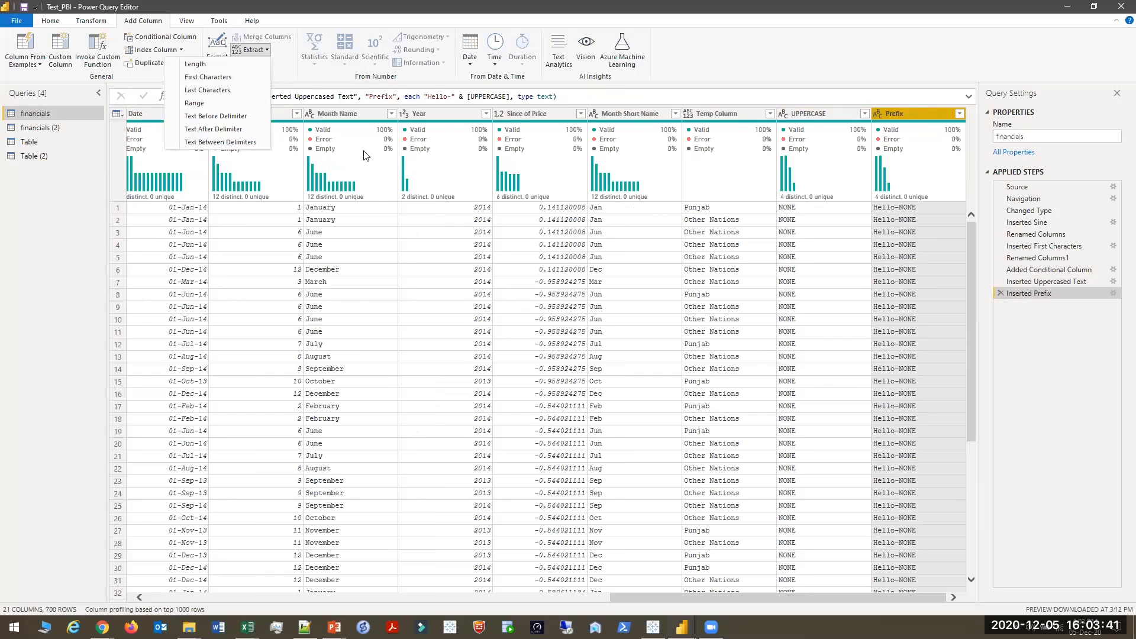
click(256, 118)
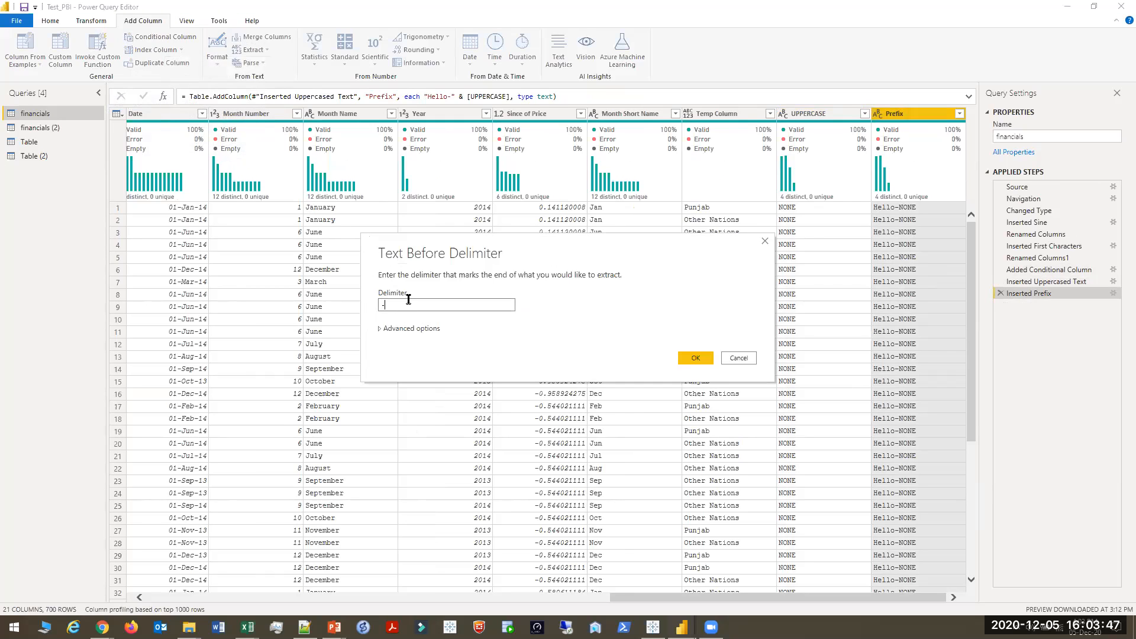
click(698, 354)
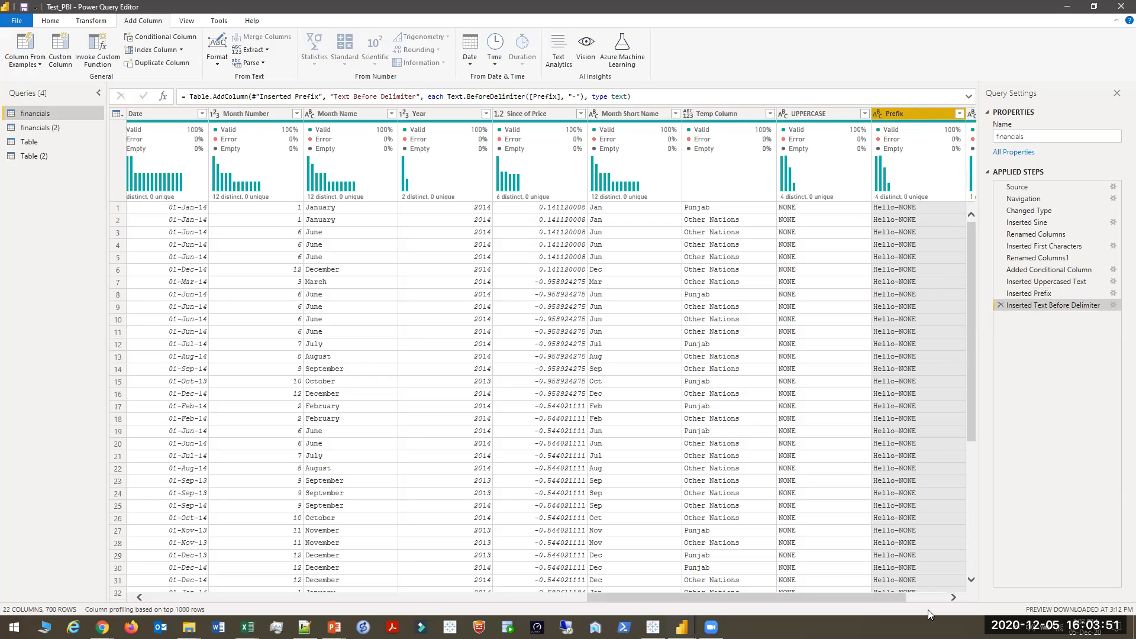
scroll(929, 601, right, 2)
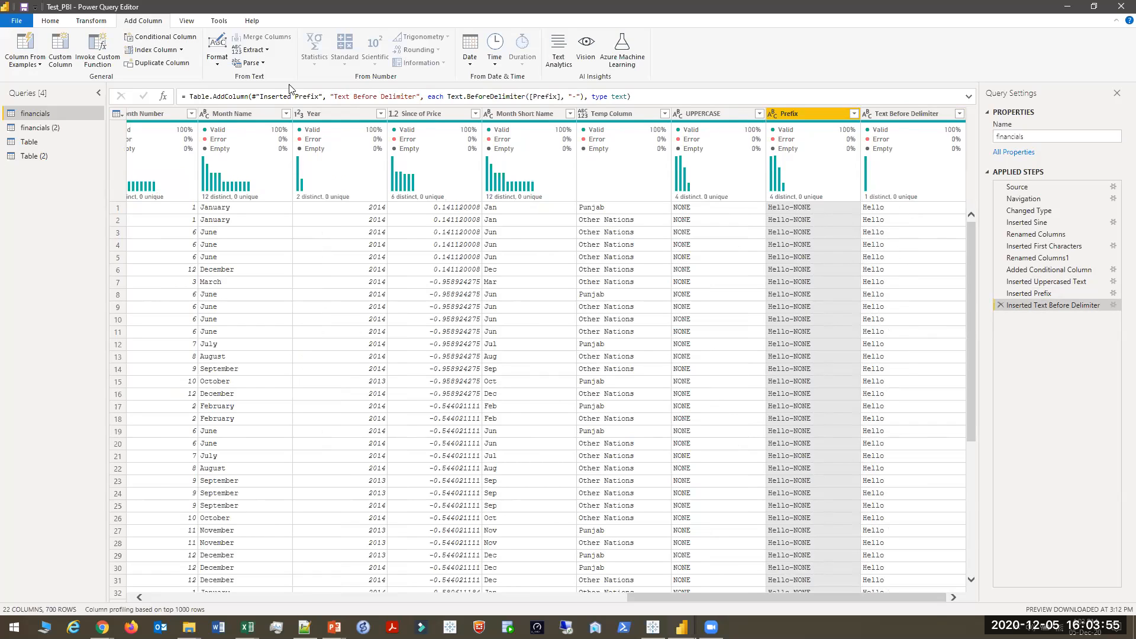
Add an Age column calculated from the Date column of the financials query
click(256, 63)
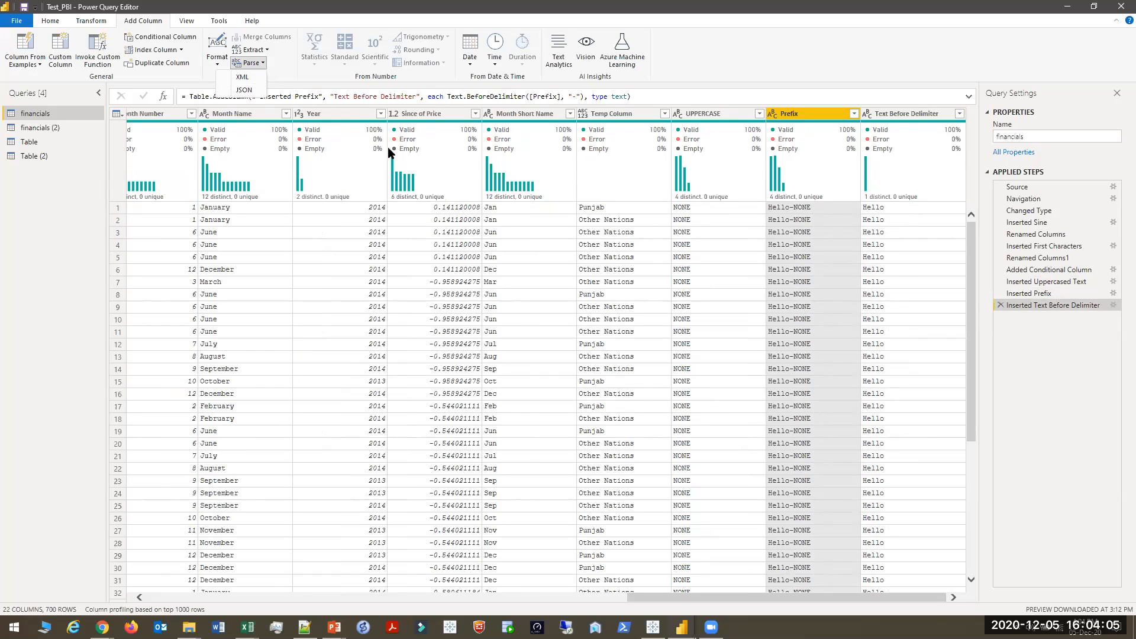
click(312, 75)
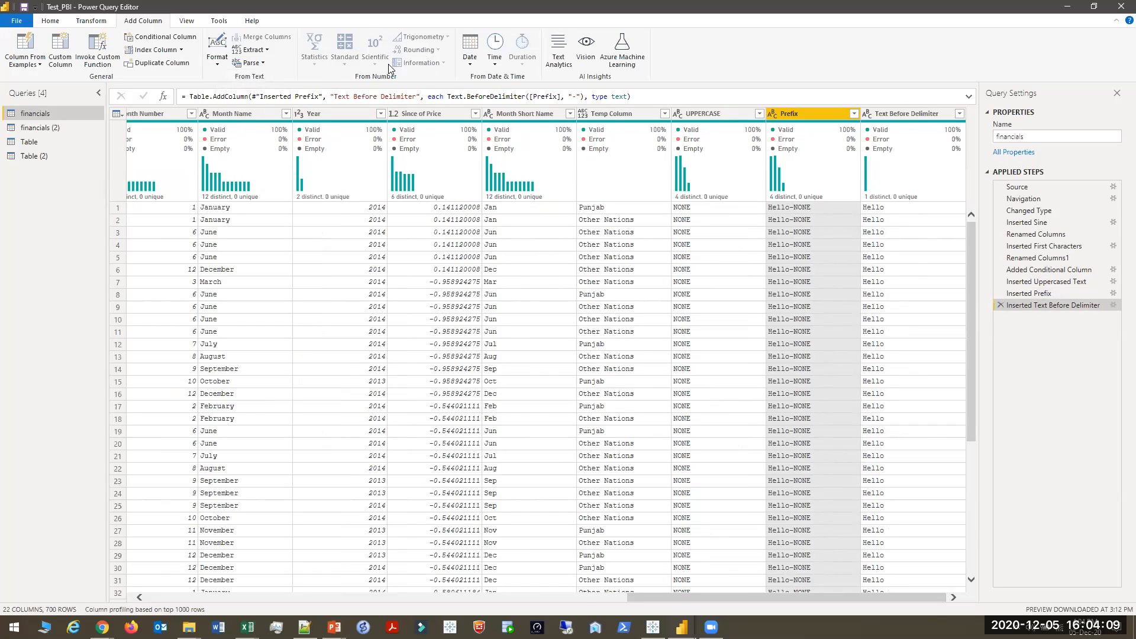
click(471, 62)
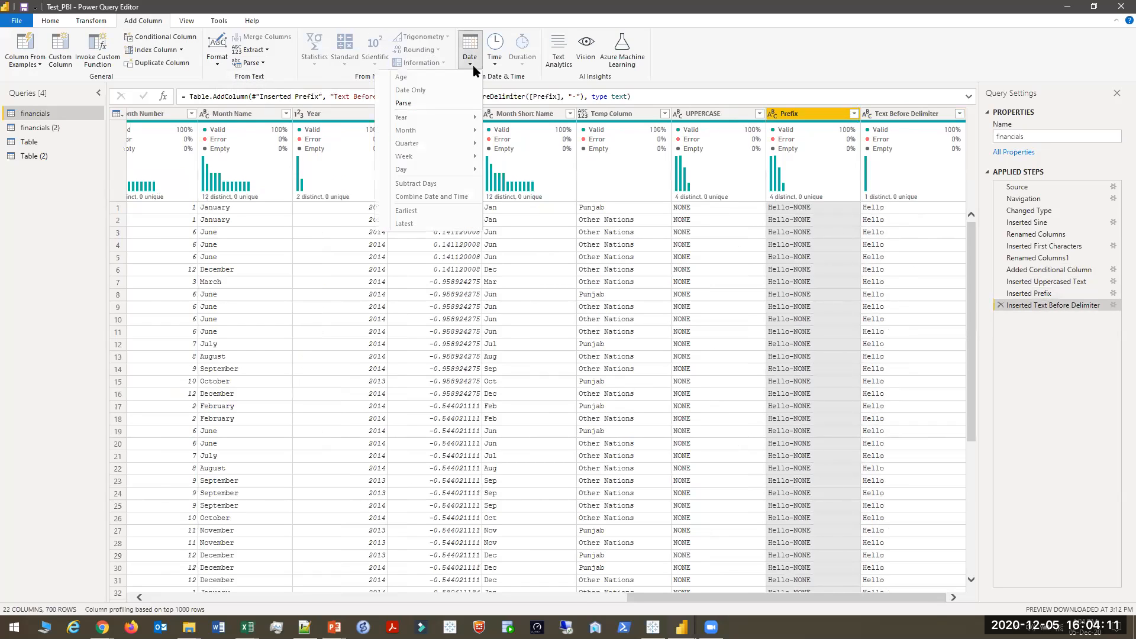
click(343, 119)
click(343, 116)
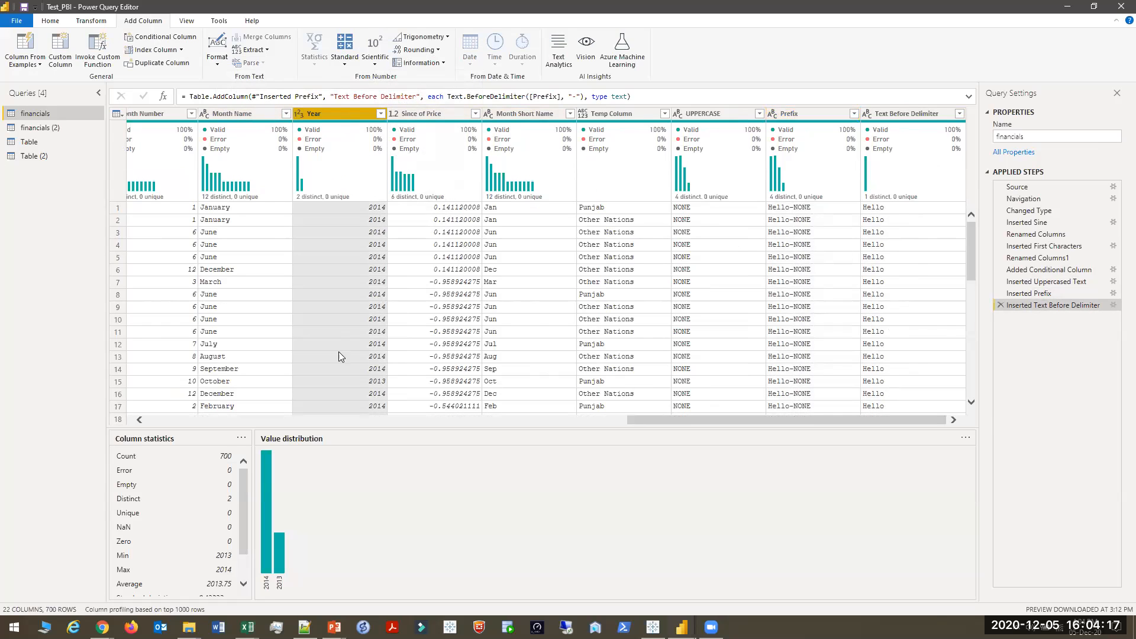
click(329, 419)
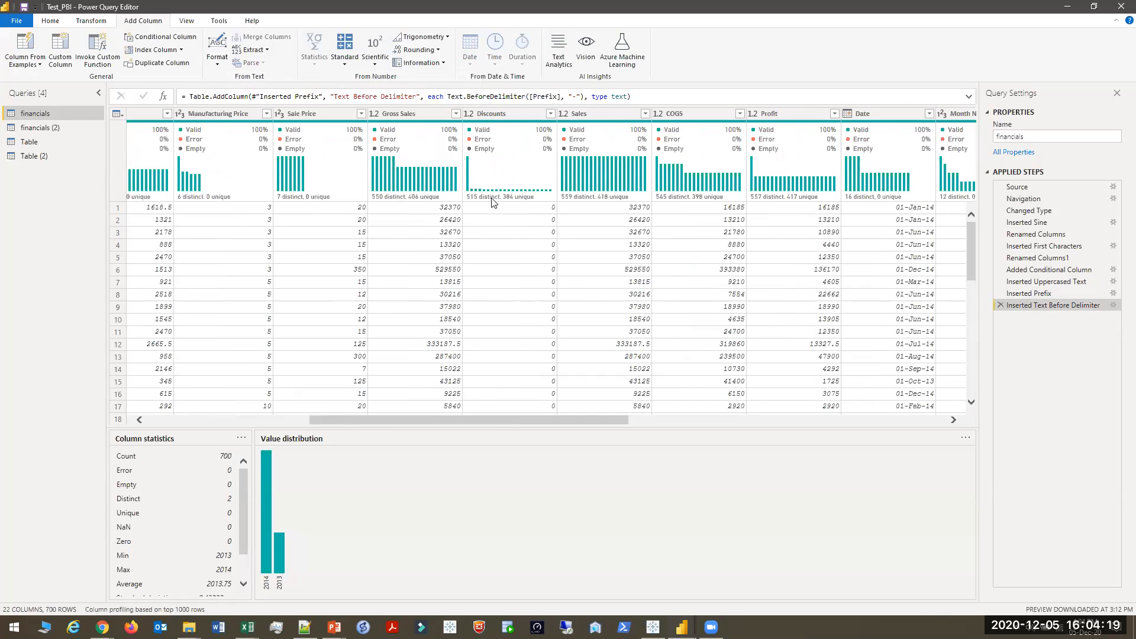
click(886, 118)
click(470, 52)
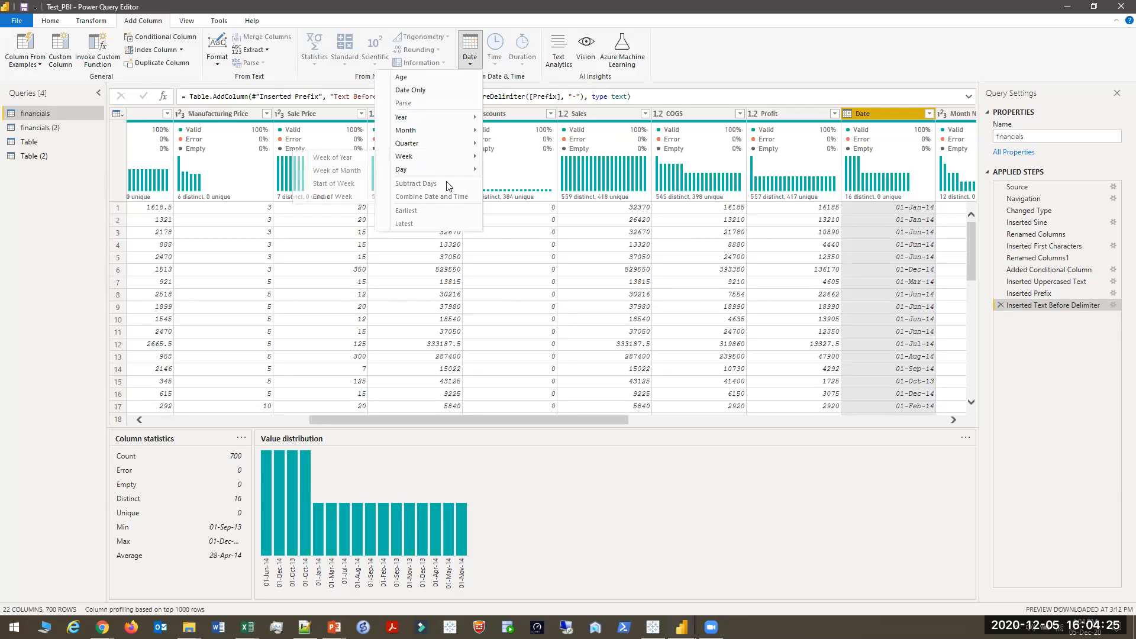
click(449, 79)
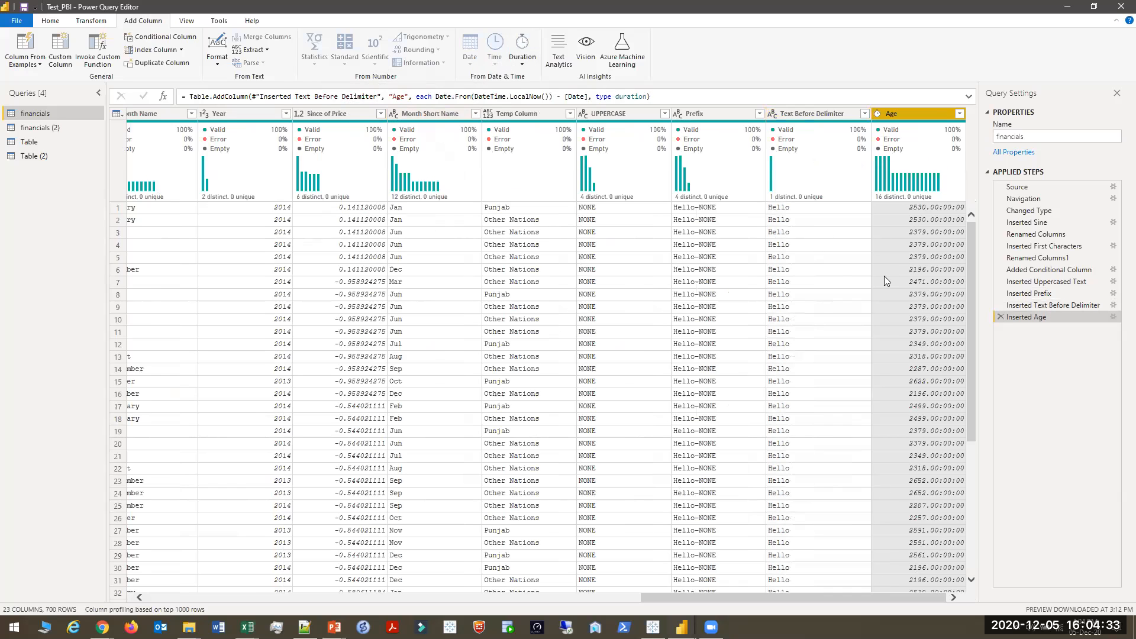
click(504, 594)
drag(690, 592, 861, 594)
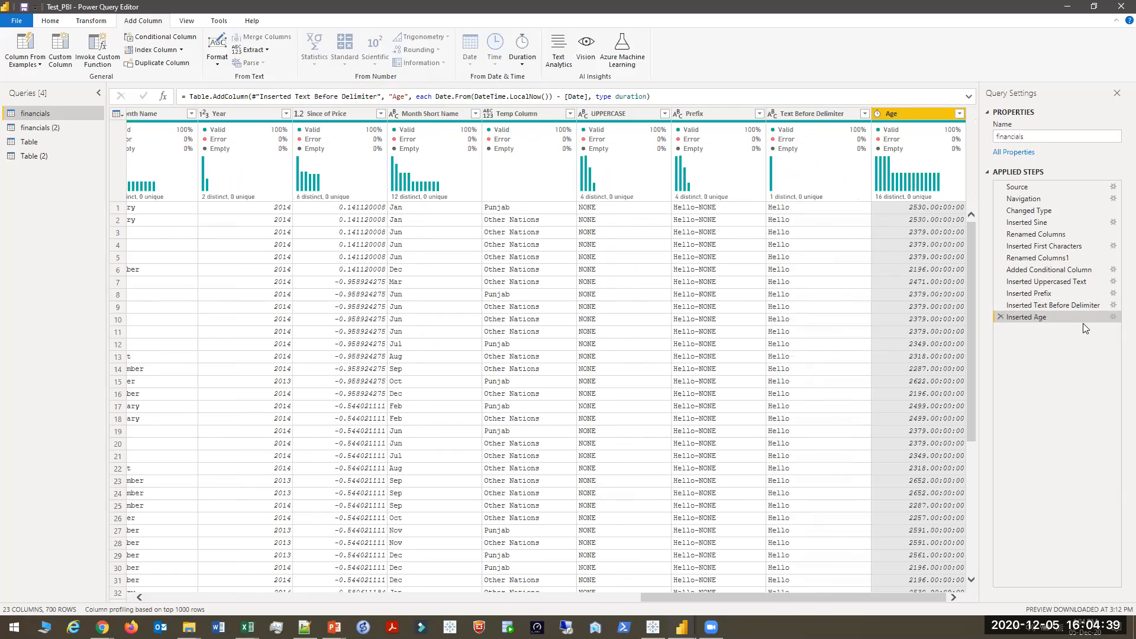
Examine the formula behind the Inserted Age step, focusing on the Date.From(DateTime.LocalNow()) part, without changing it
click(1113, 318)
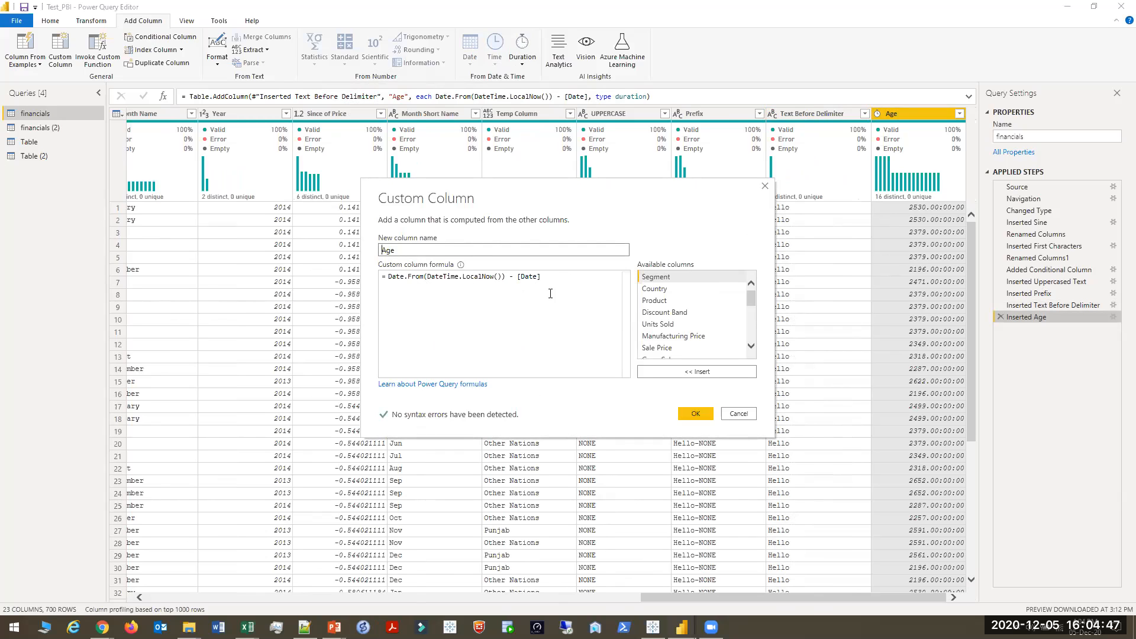
click(504, 276)
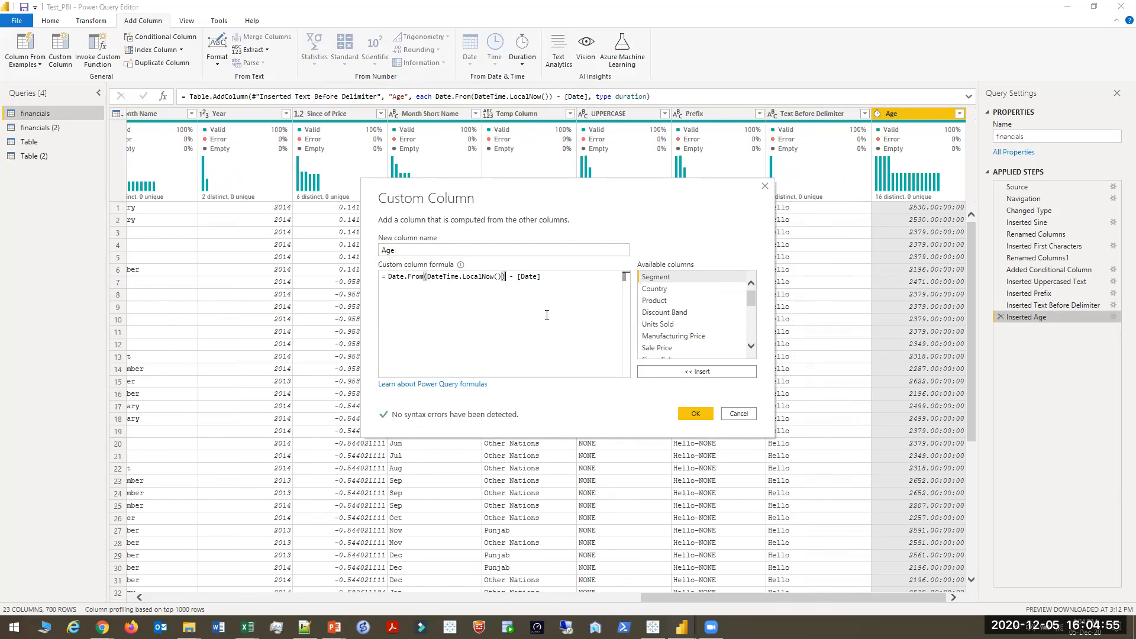
key(ctrl+shift+Left)
key(ctrl+shift+Left)
key(ctrl+shift+Left)
key(ctrl+shift+Left)
key(ctrl+shift+Left)
key(ctrl+shift+Left)
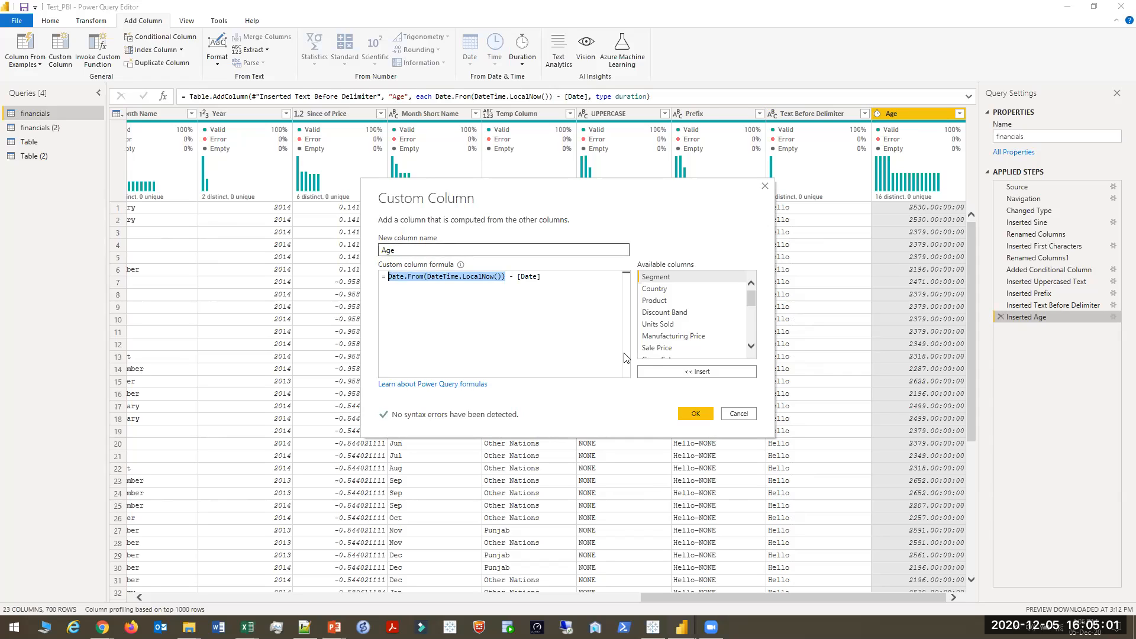
click(738, 414)
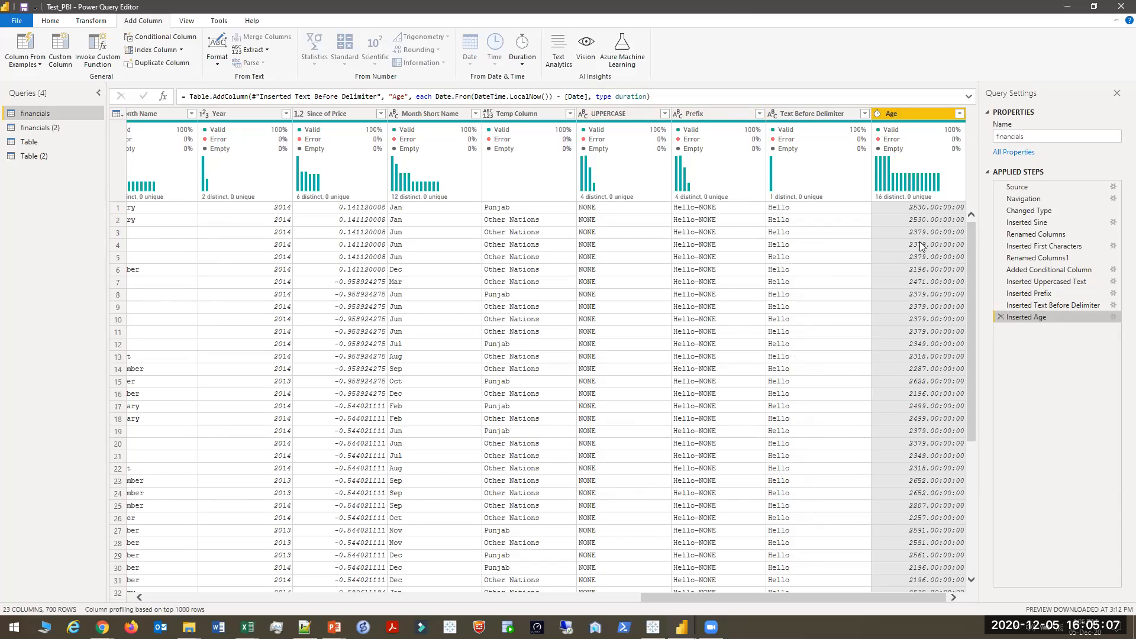
Edit the Inserted Age step so its whole date difference is bracketed and divided by 365, and rename the column "Age Years"
right_click(1037, 315)
click(1066, 319)
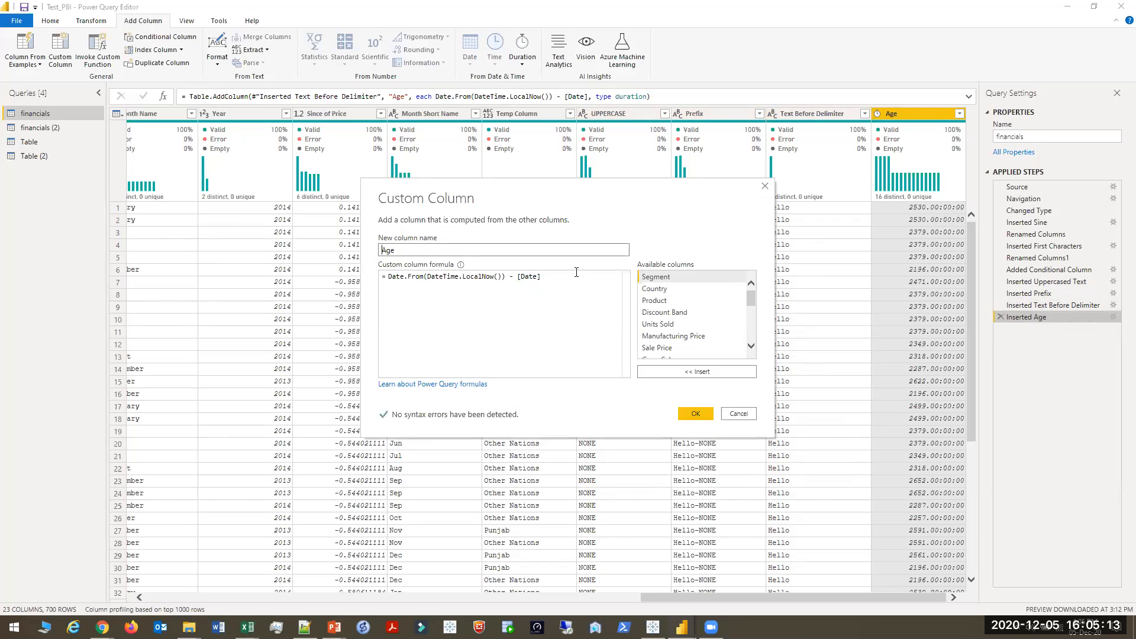
text())
key(Home)
text(()
key(End)
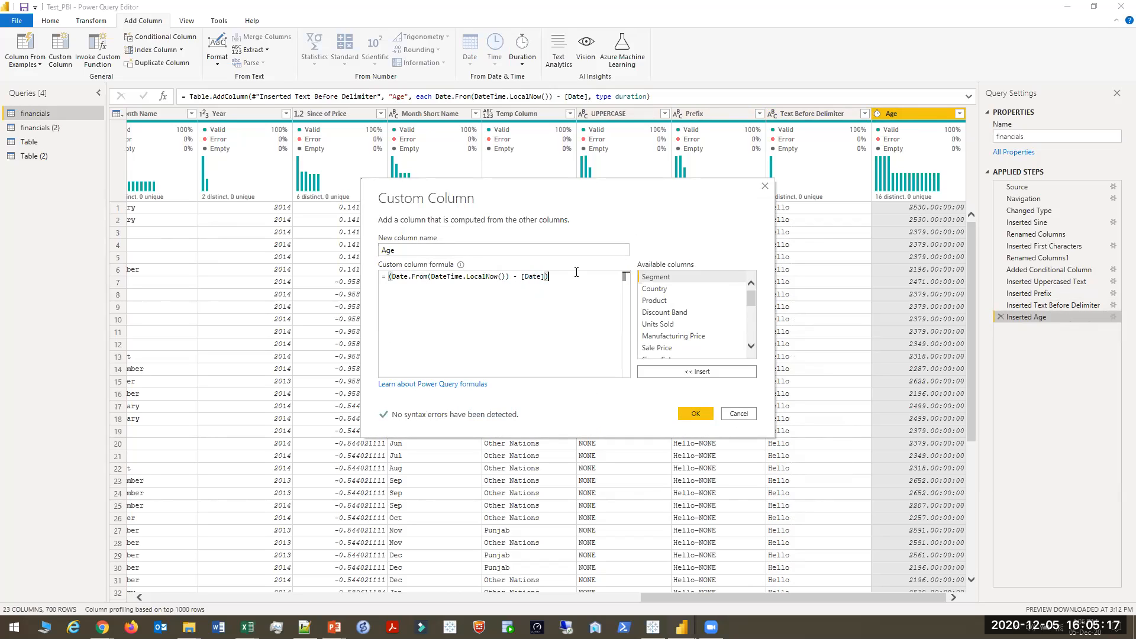
text(/365)
click(501, 249)
text(Years)
click(694, 410)
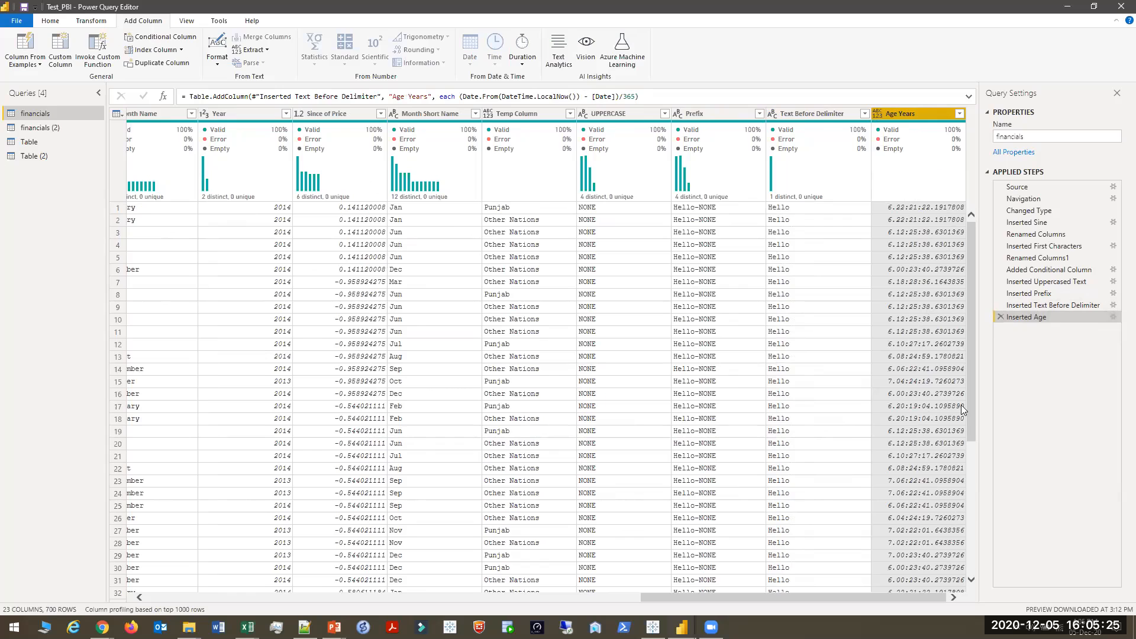
Convert the Age Years column's data type to Fixed decimal number
click(219, 66)
click(219, 70)
click(89, 22)
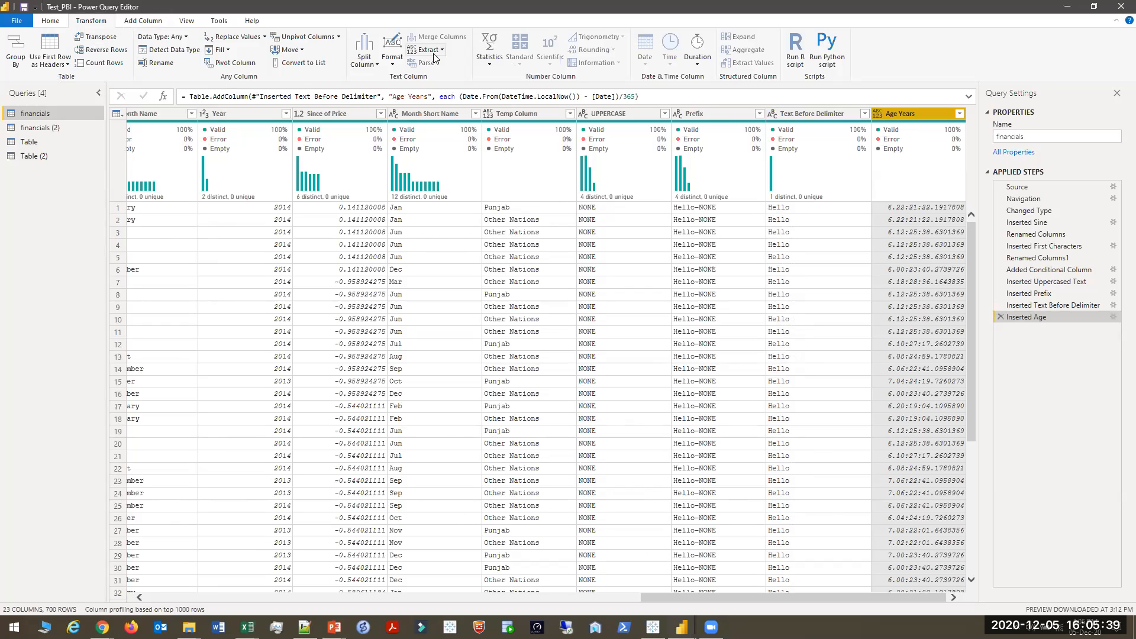
click(383, 66)
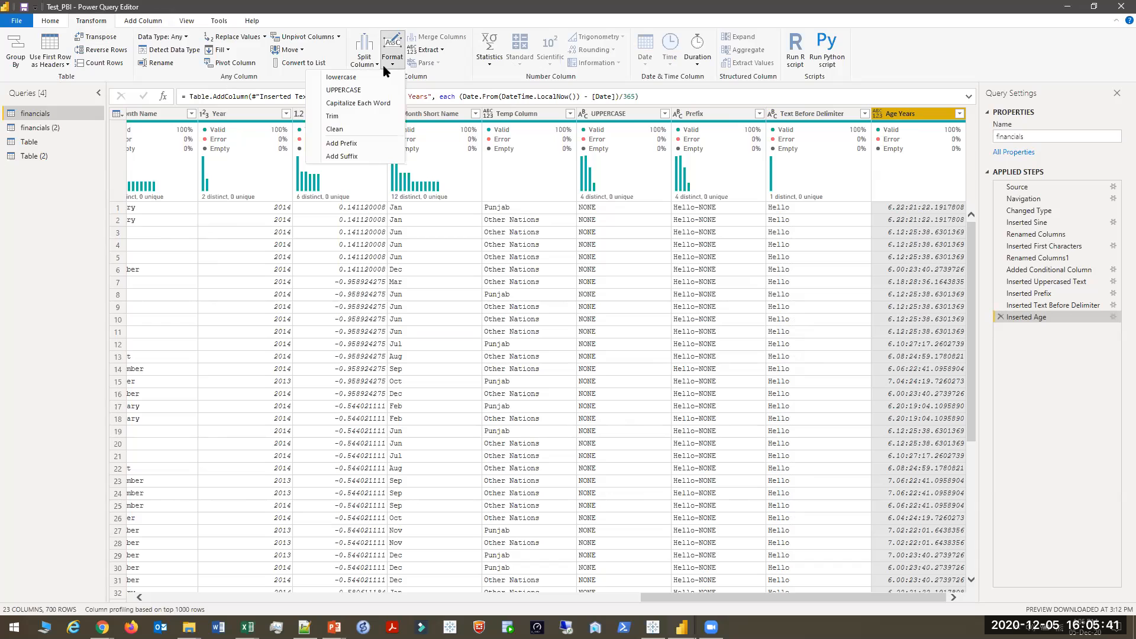
click(186, 77)
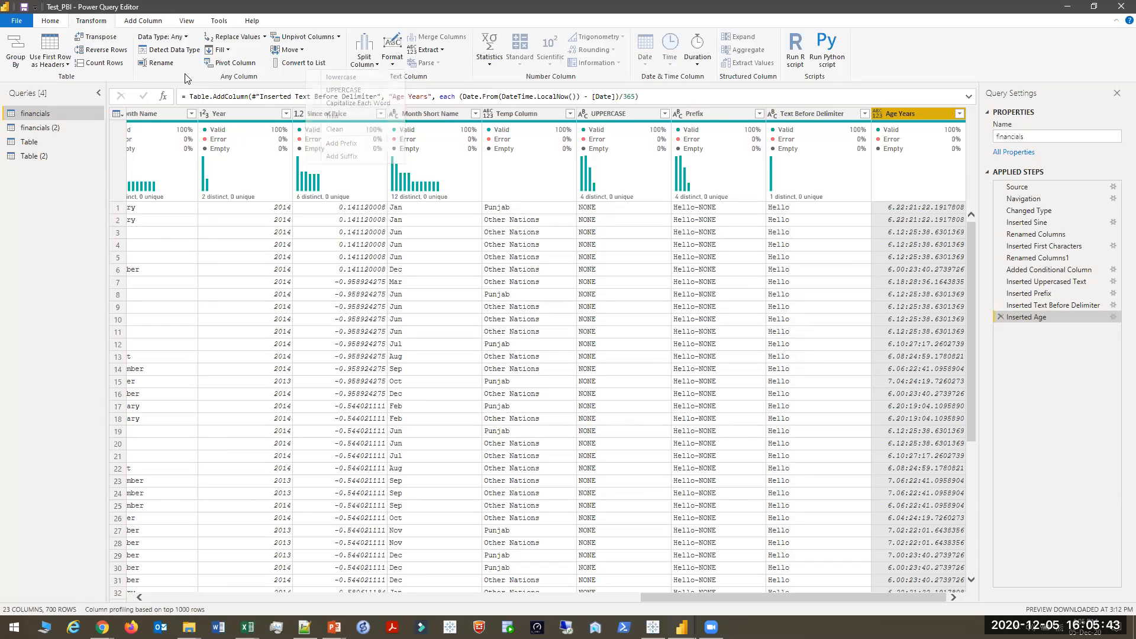
click(185, 37)
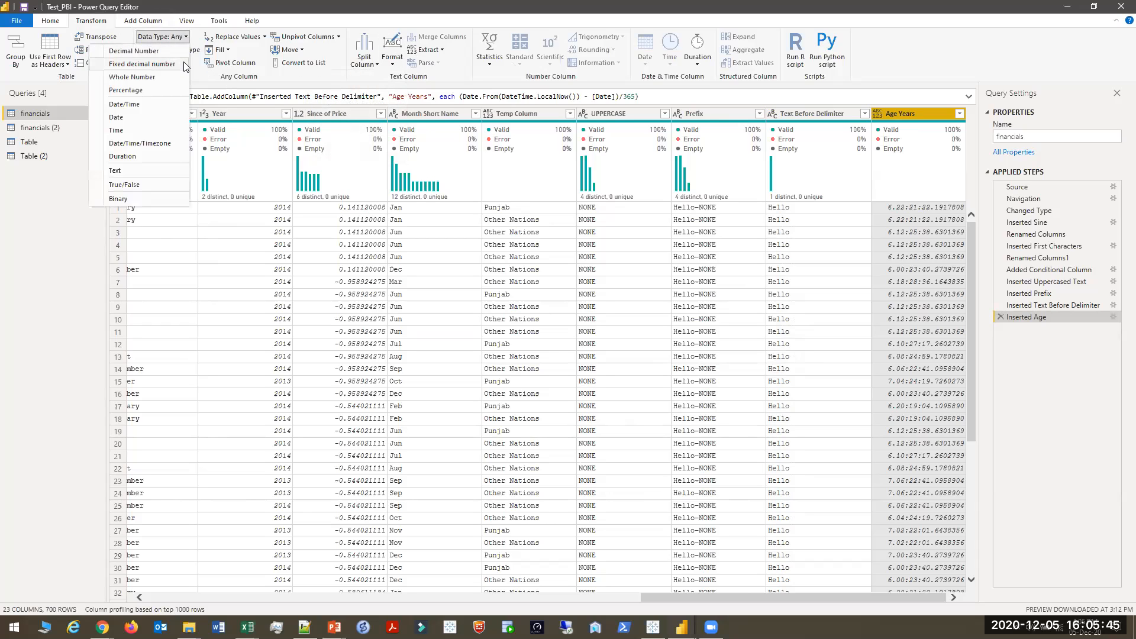
click(142, 64)
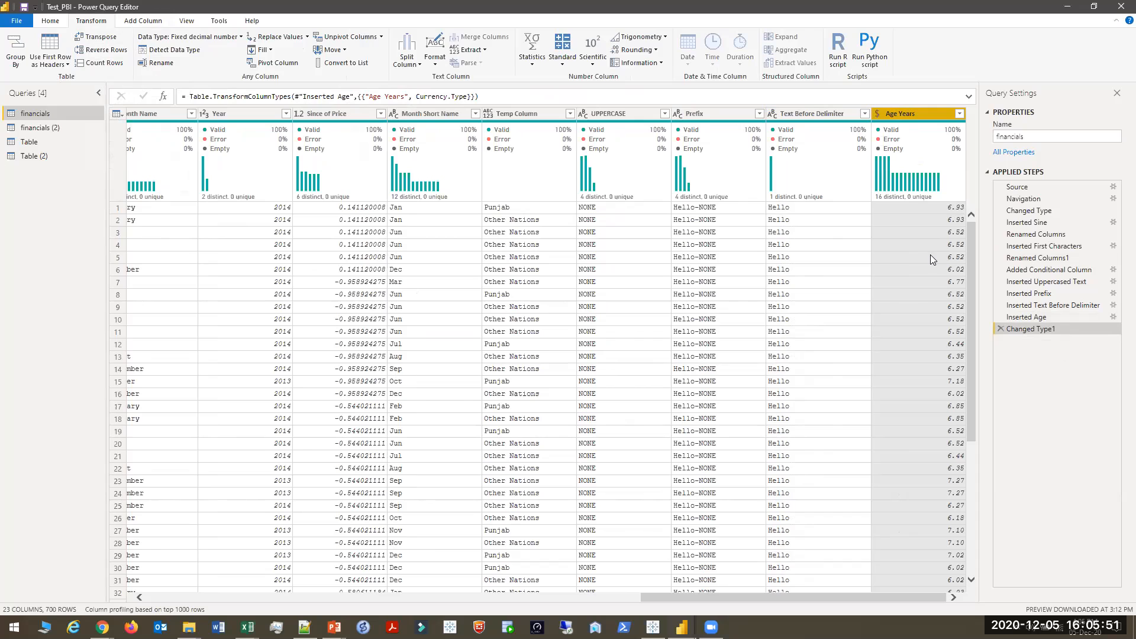
Switch to the PowerPoint slide show, present the Query Data Canvas filtering slide, and return to the Power Query Editor
click(144, 21)
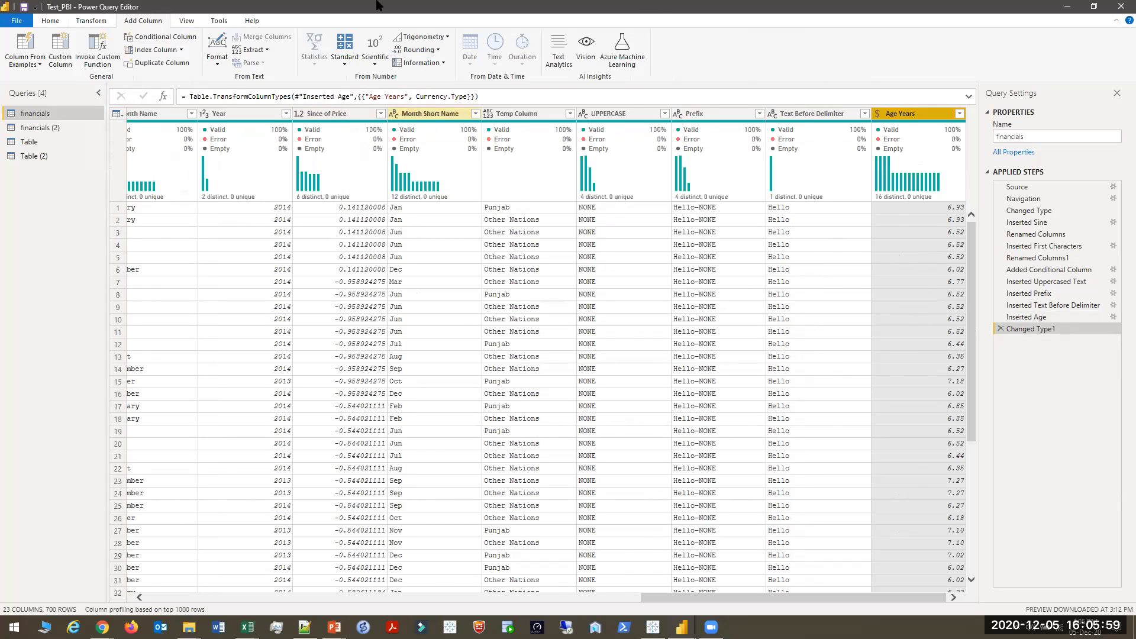
key(alt+Tab)
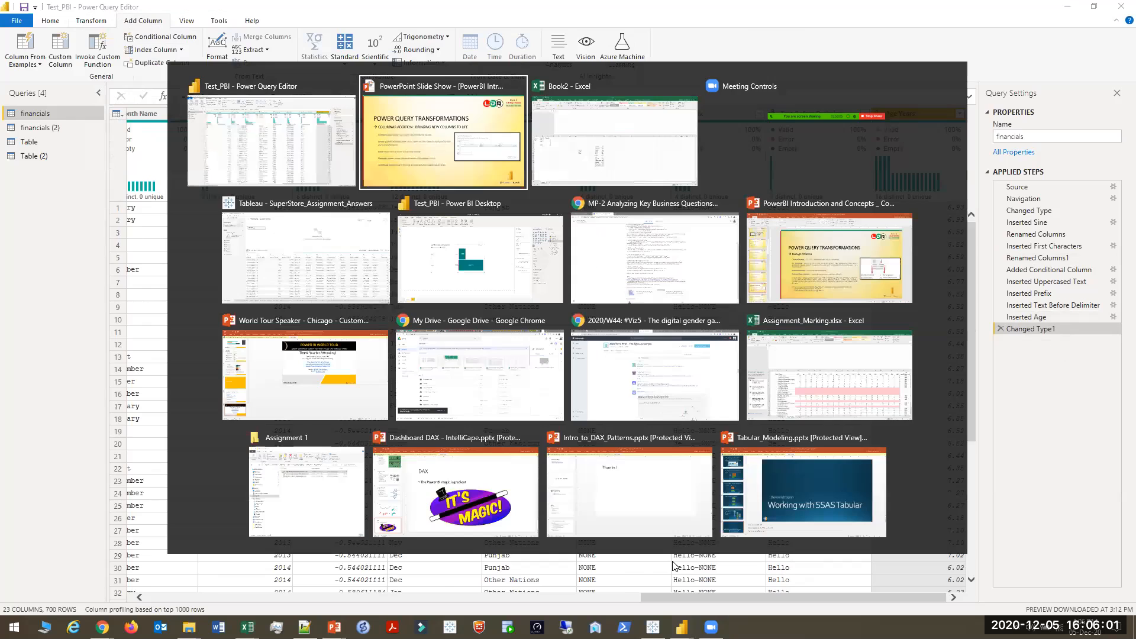
key(Escape)
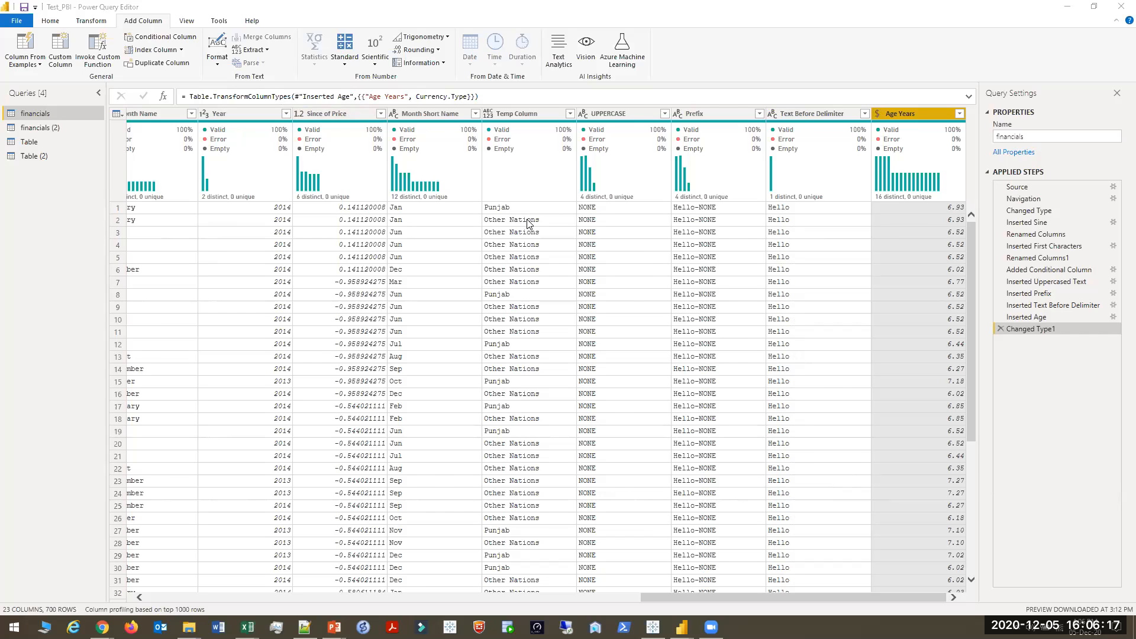
key(alt+Tab)
key(Right)
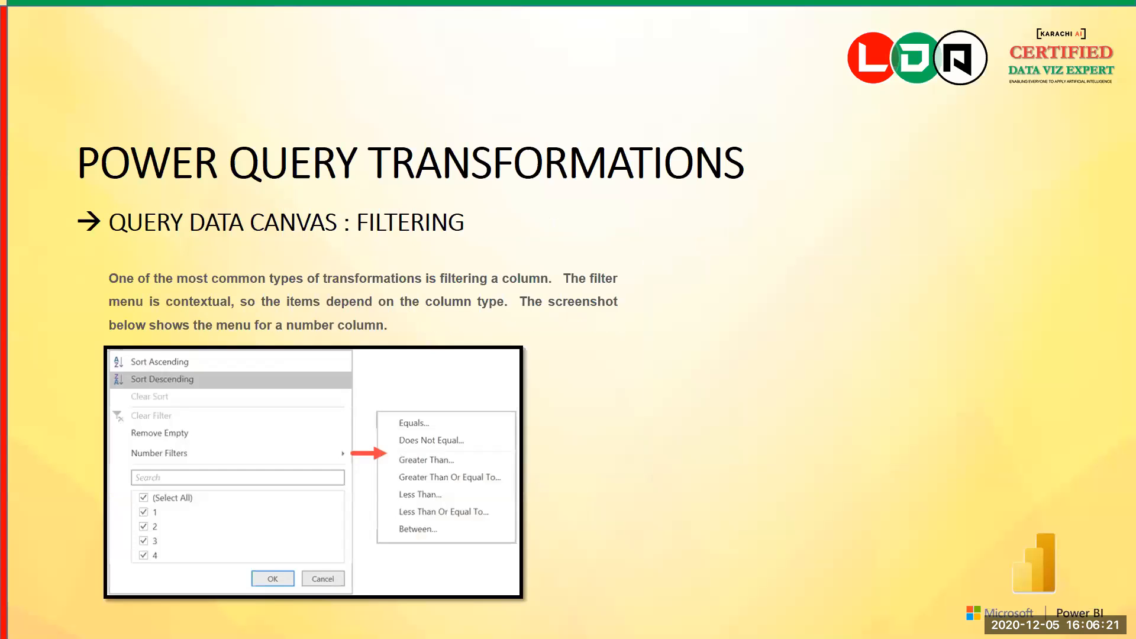
key(alt+Tab)
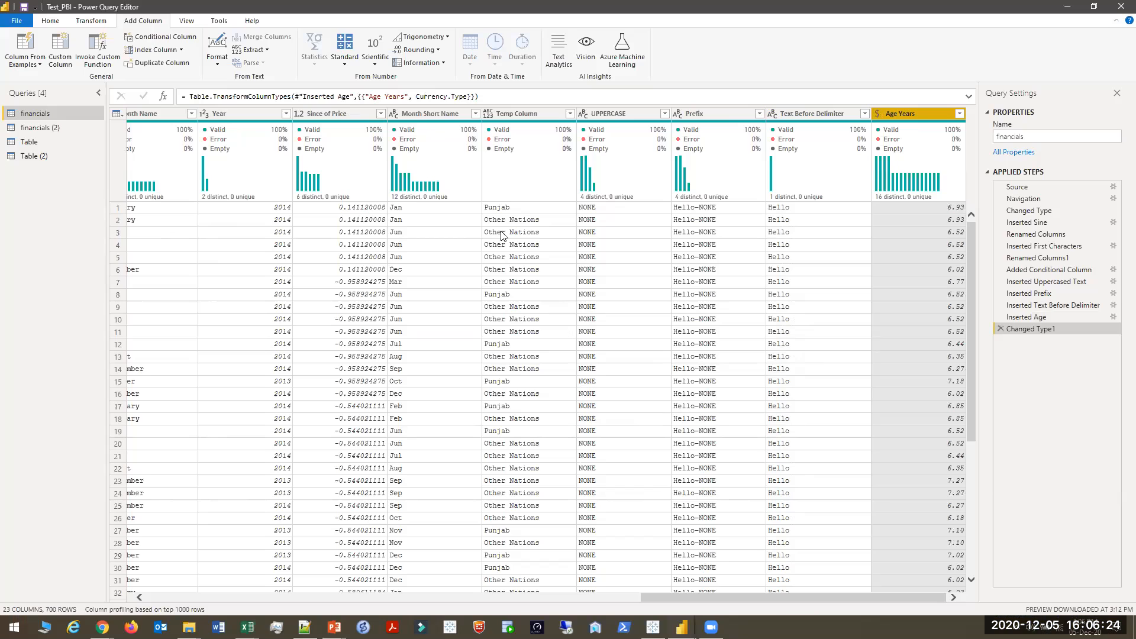
Filter the financials query to keep rows where Age Years is greater than 6, using the Basic filter mode
mouse_move(437, 123)
click(959, 114)
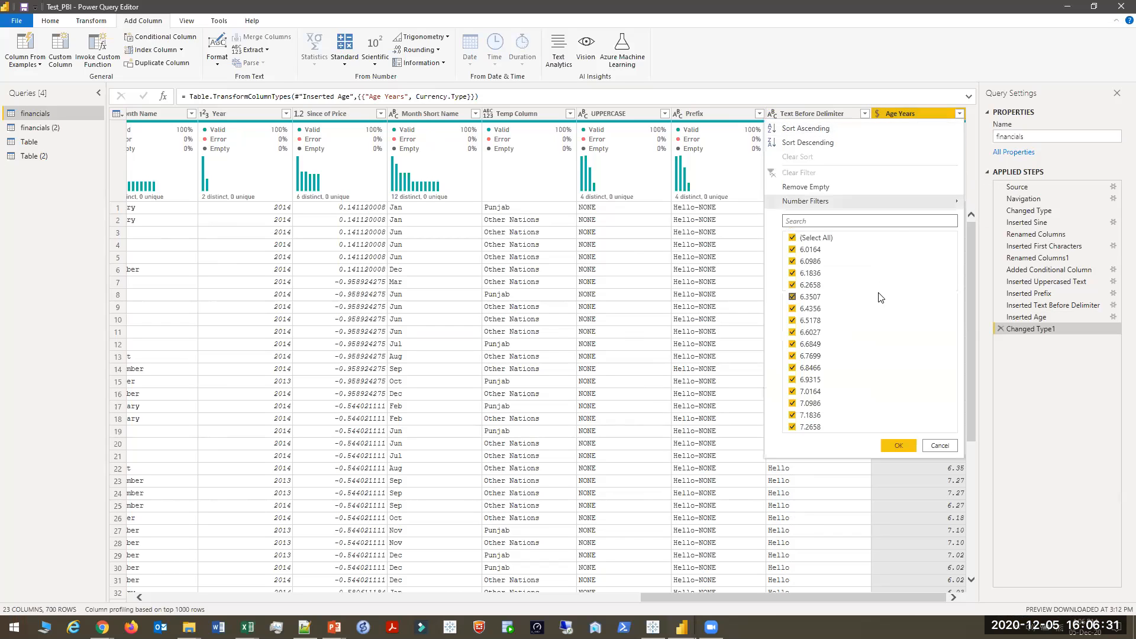
mouse_move(835, 197)
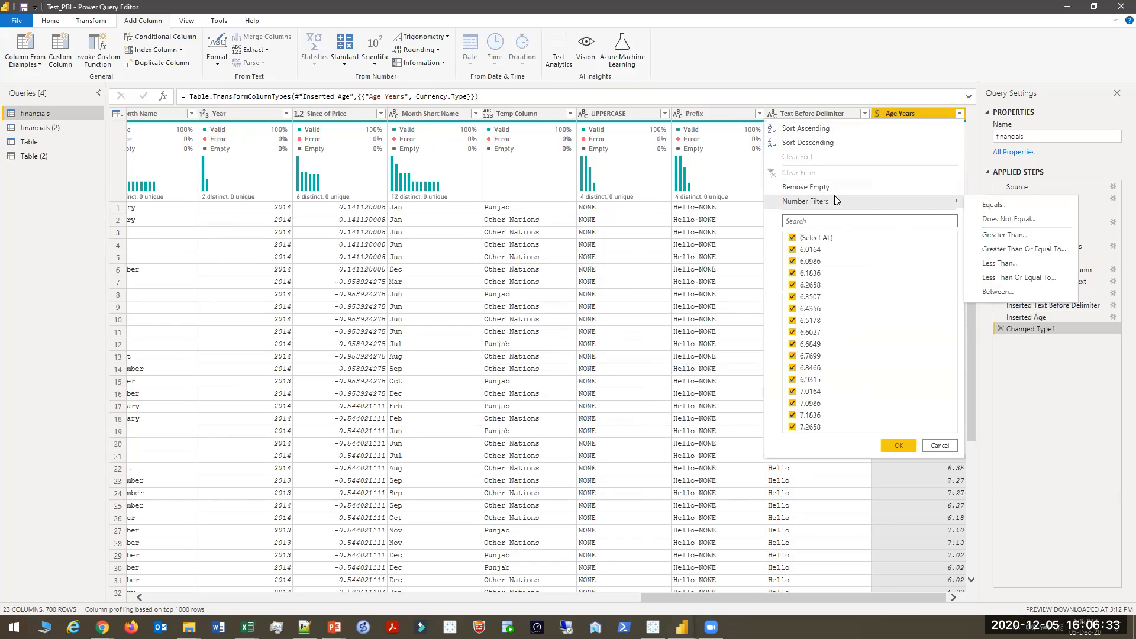
click(996, 235)
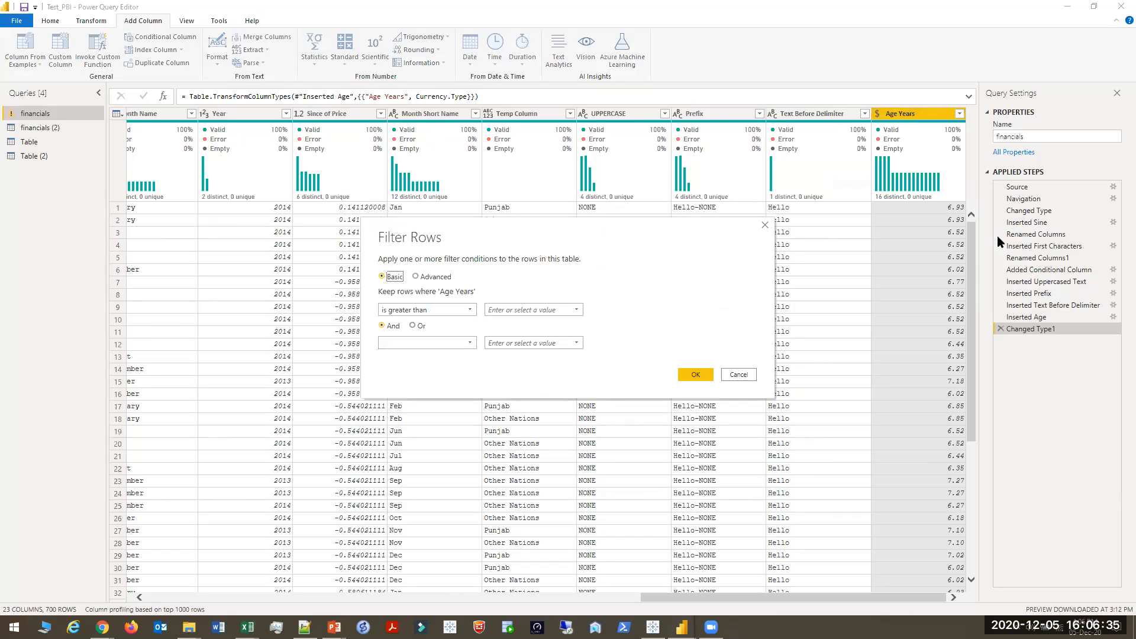
click(543, 311)
text(6)
click(577, 310)
click(577, 310)
click(577, 343)
click(578, 343)
click(446, 278)
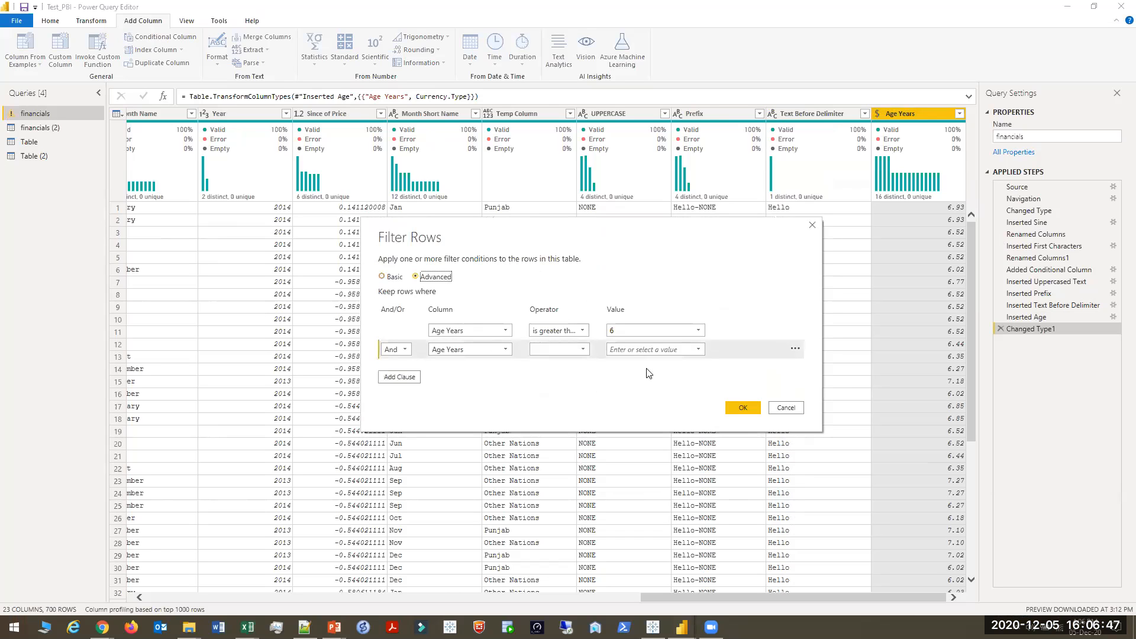
click(394, 278)
click(696, 374)
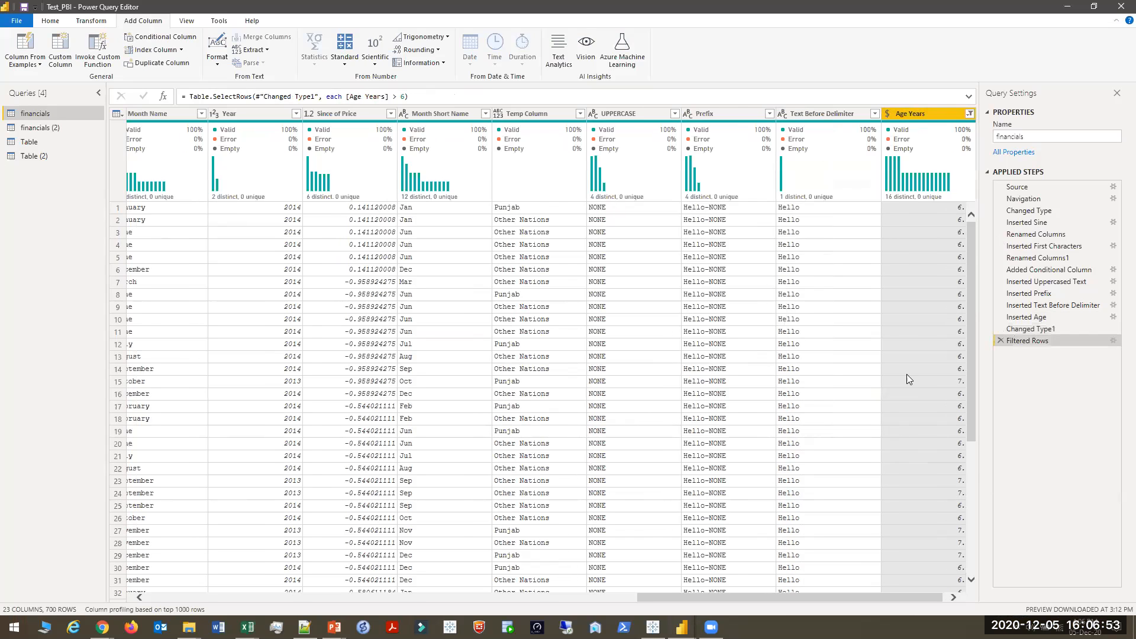
Look through the filtered rows and review the financials query's code in the Advanced Editor without changing it
scroll(907, 374, down, 20)
scroll(908, 376, down, 20)
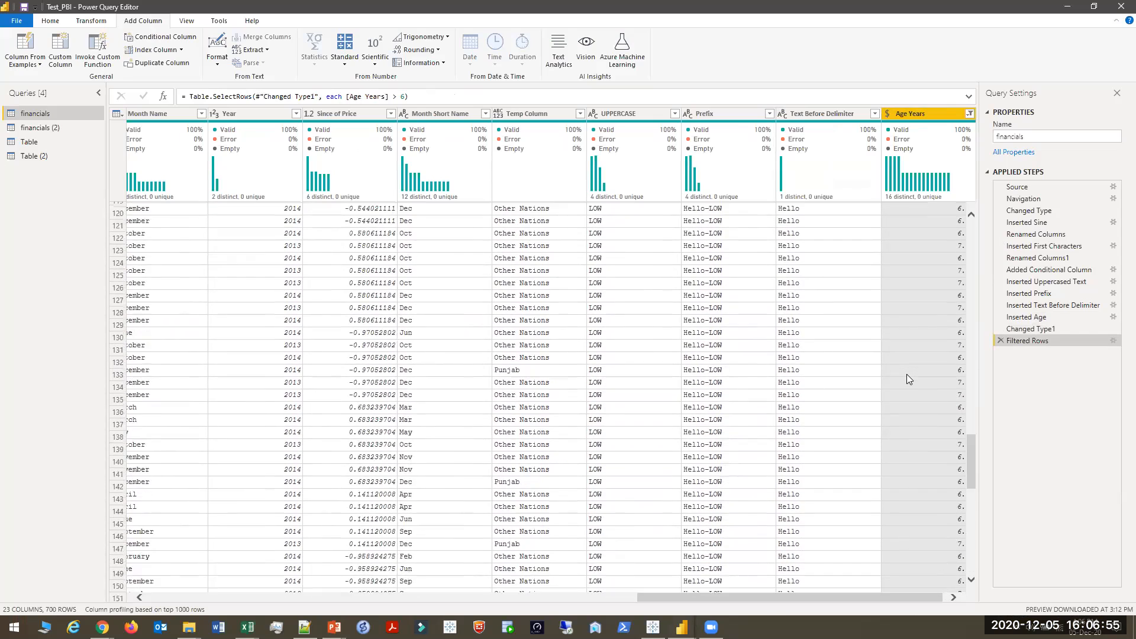
scroll(907, 374, up, 20)
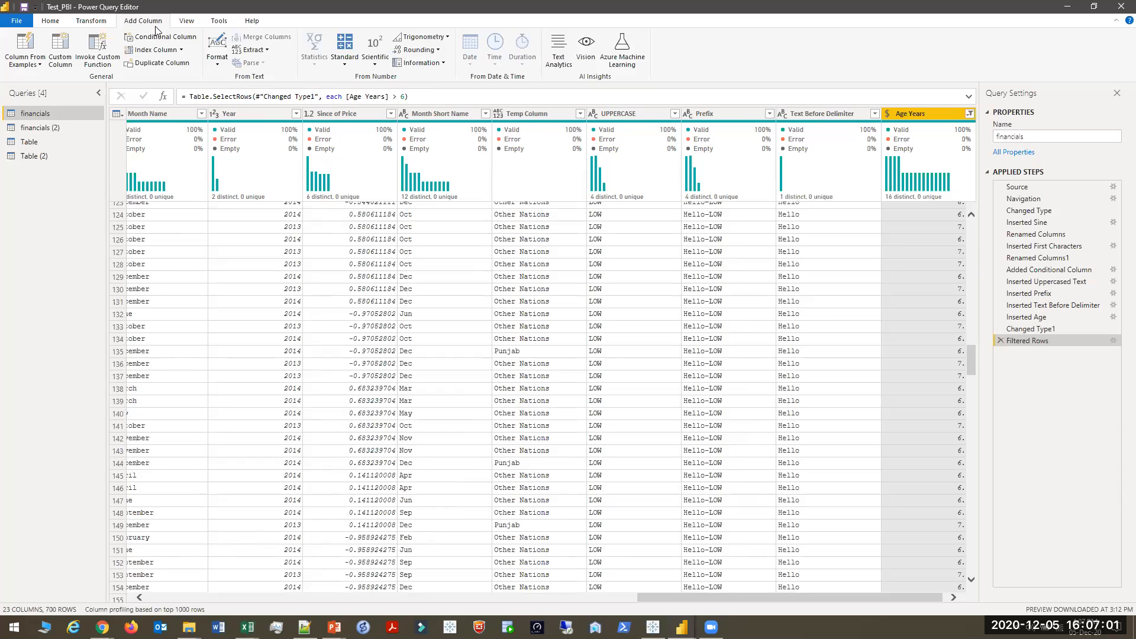
click(50, 21)
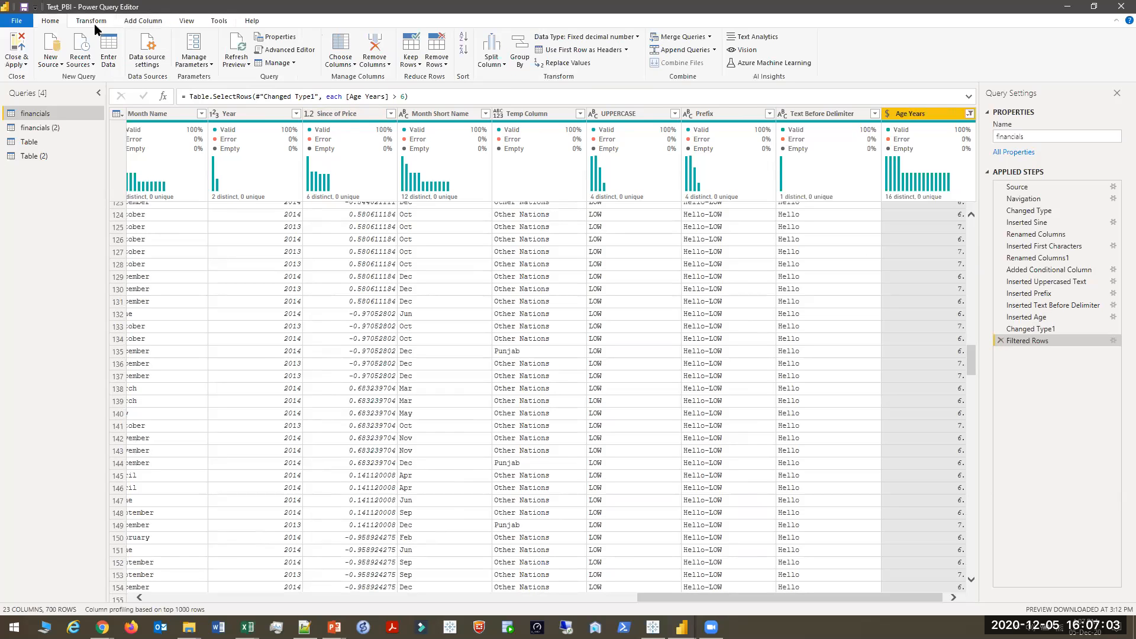
click(286, 50)
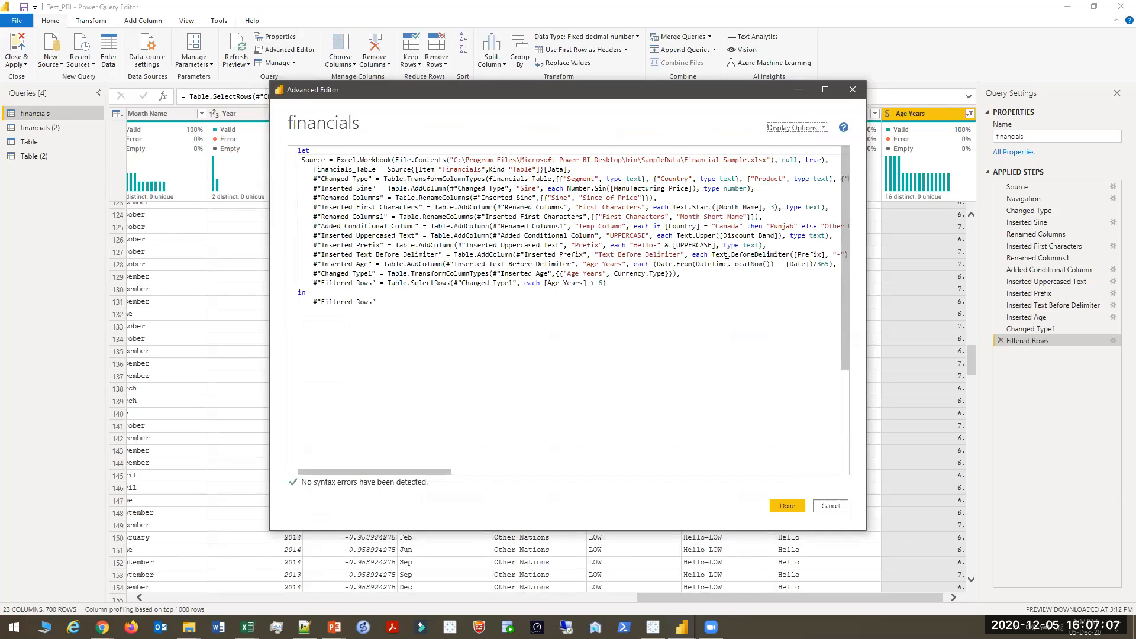
click(852, 90)
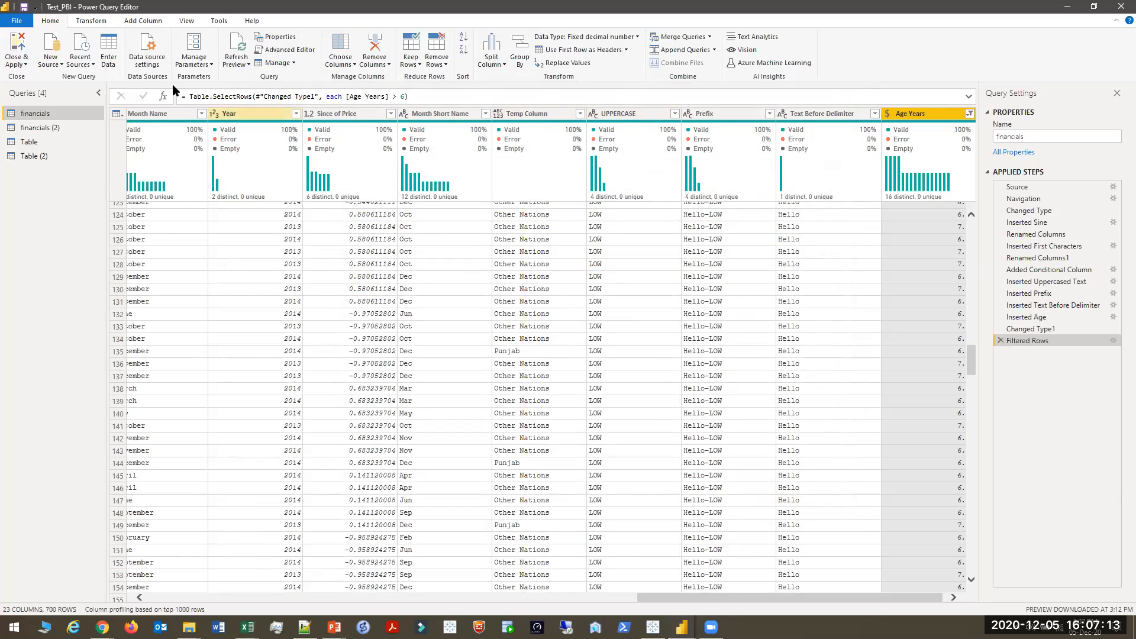
Look over the column-adding and AI Insights options and the operations offered for the Prefix column, applying none
click(142, 20)
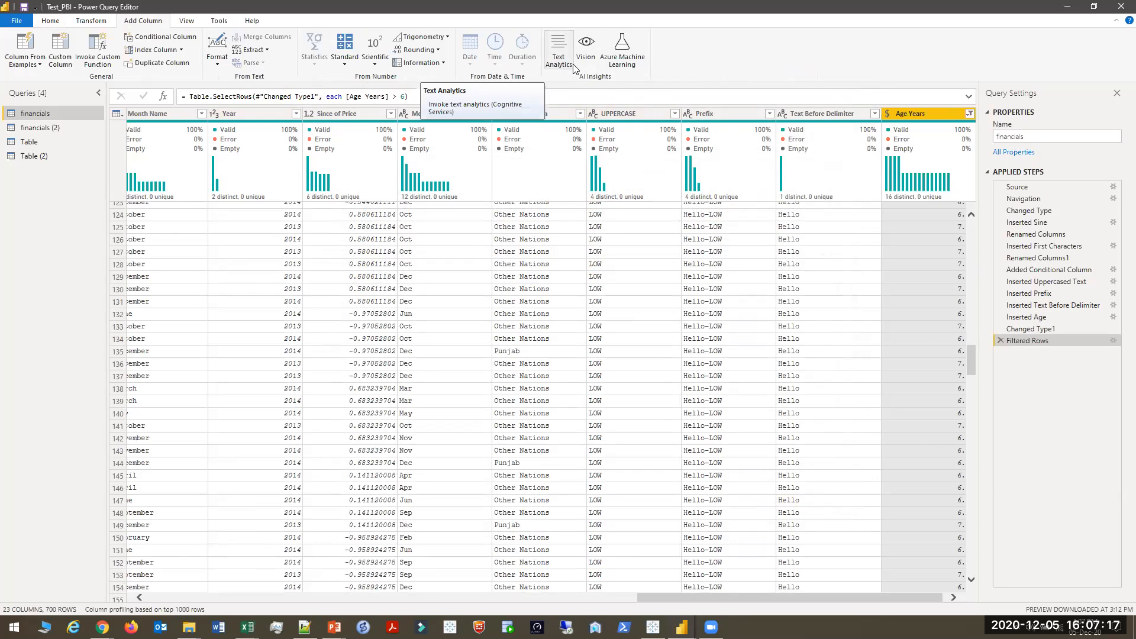
right_click(708, 115)
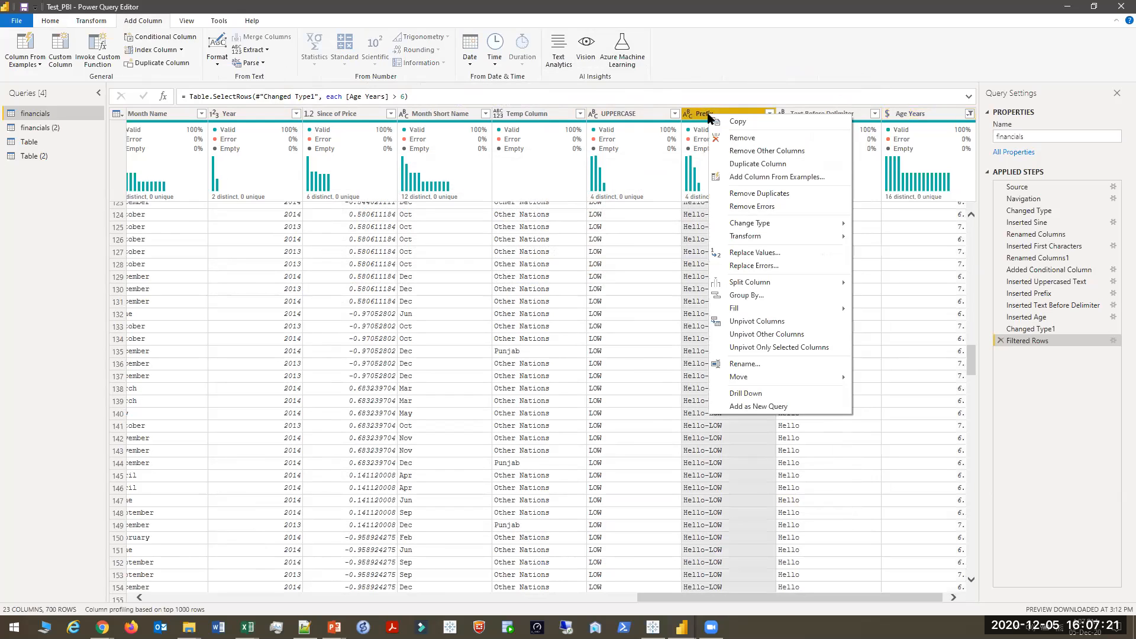
click(680, 87)
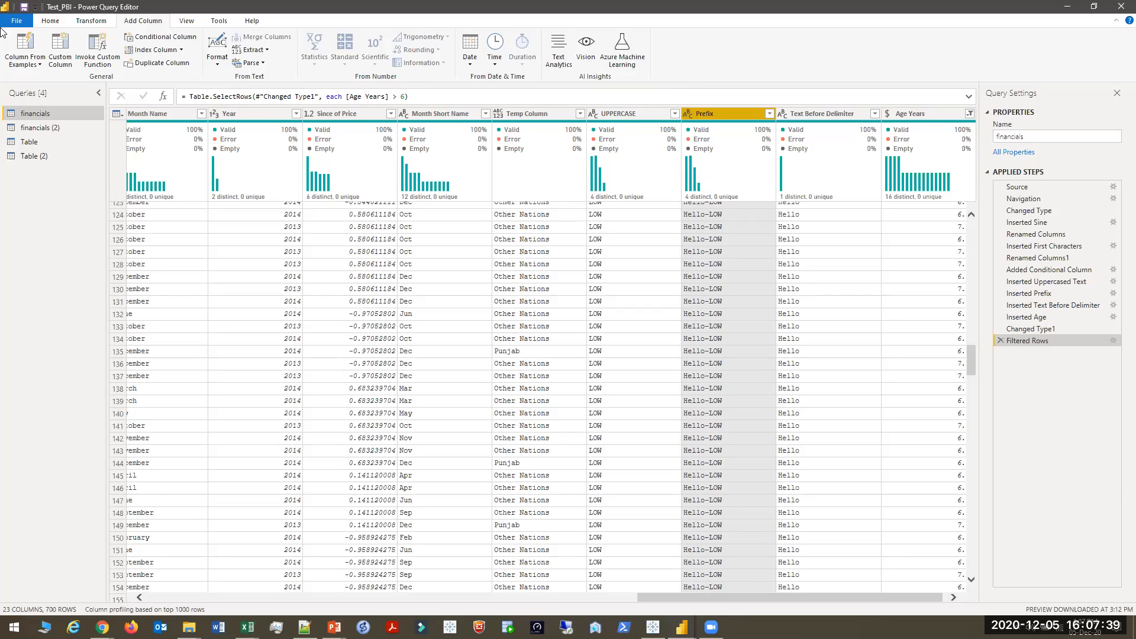
Select the Text Before Delimiter column and view the Run Python script dialog, closing it without entering a script
click(86, 21)
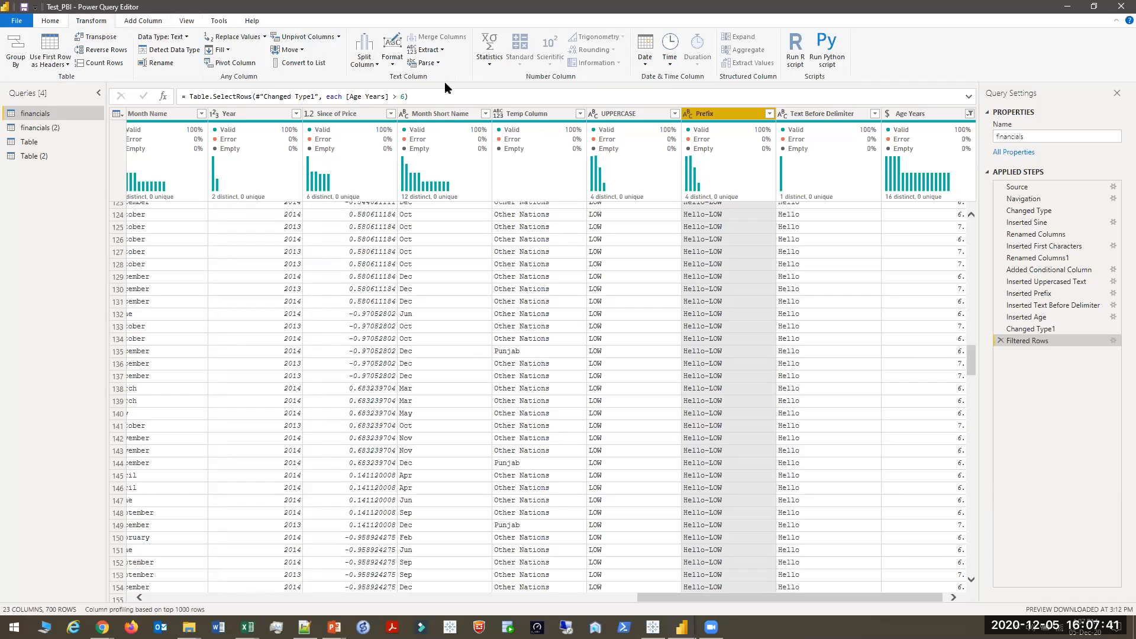
click(826, 110)
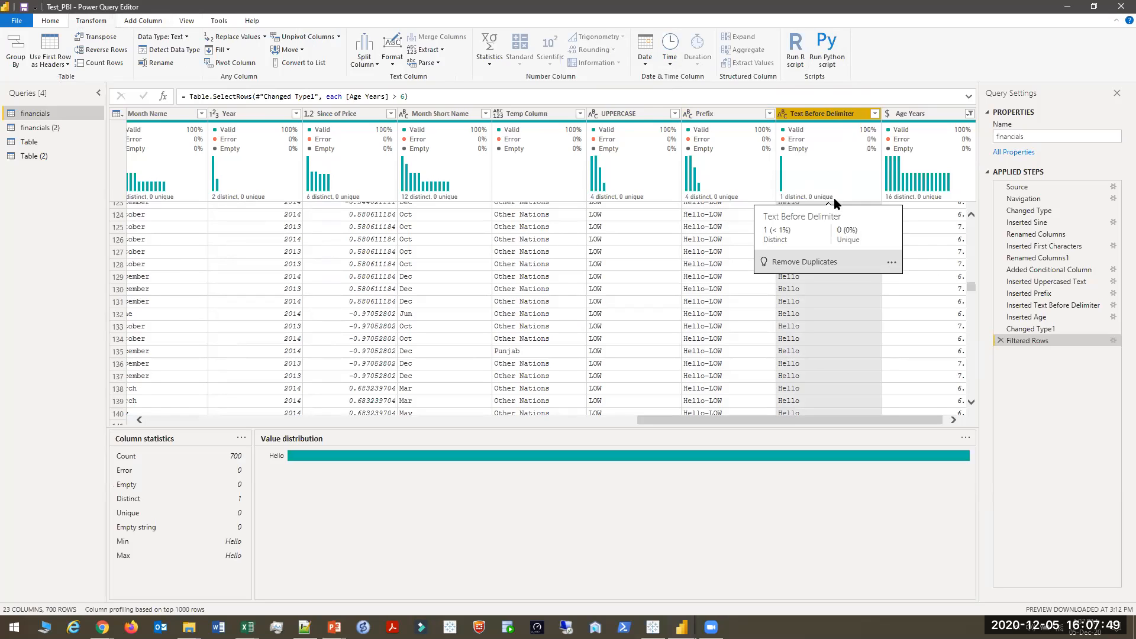
click(831, 65)
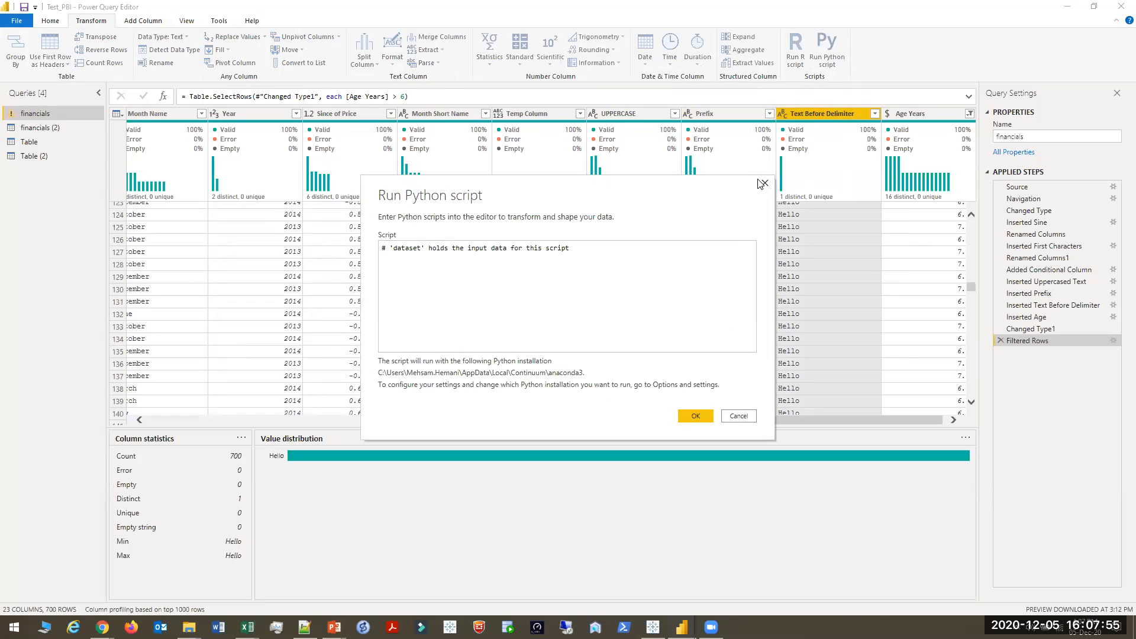
click(765, 184)
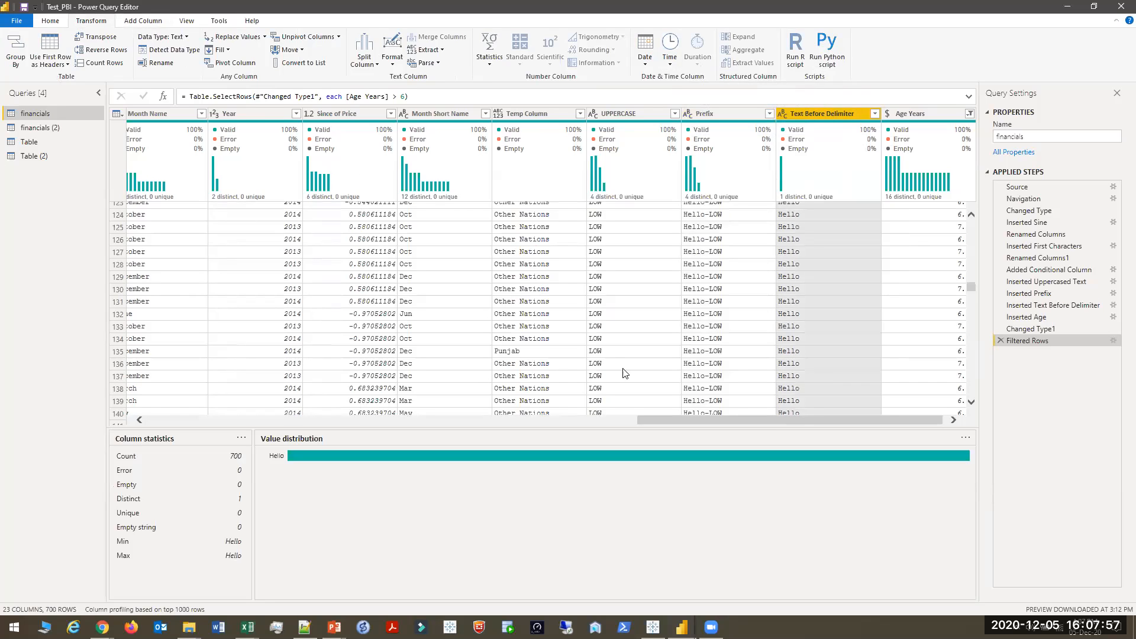
click(153, 22)
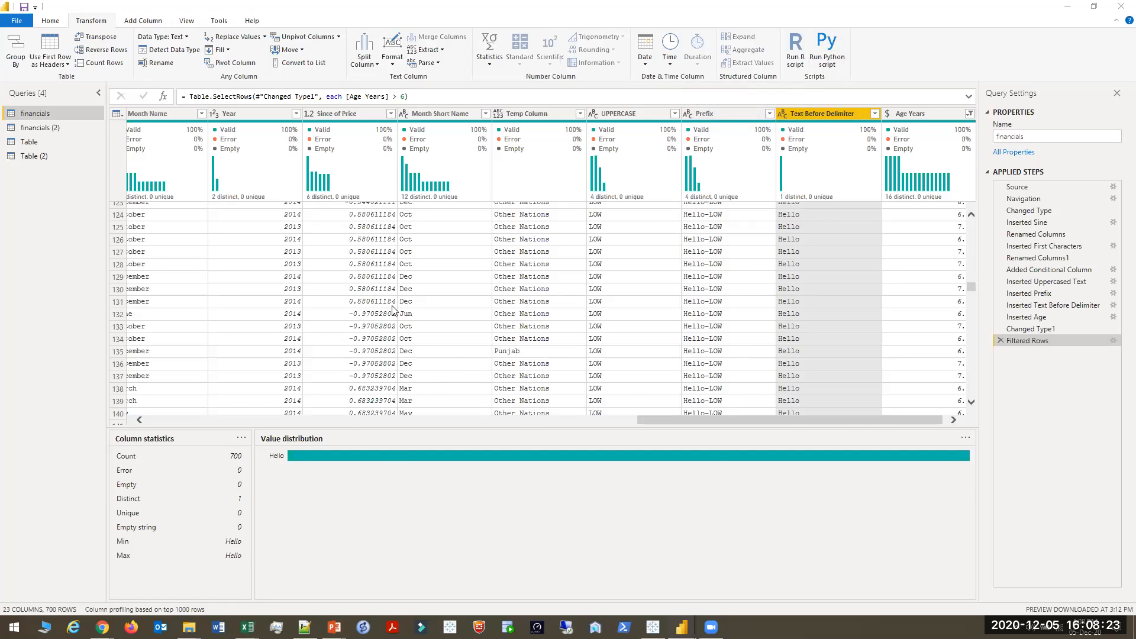
Switch to the PowerPoint slide show, preview the Query Folding slide, and go back to the query parameterization slide
key(alt+Tab)
key(Right)
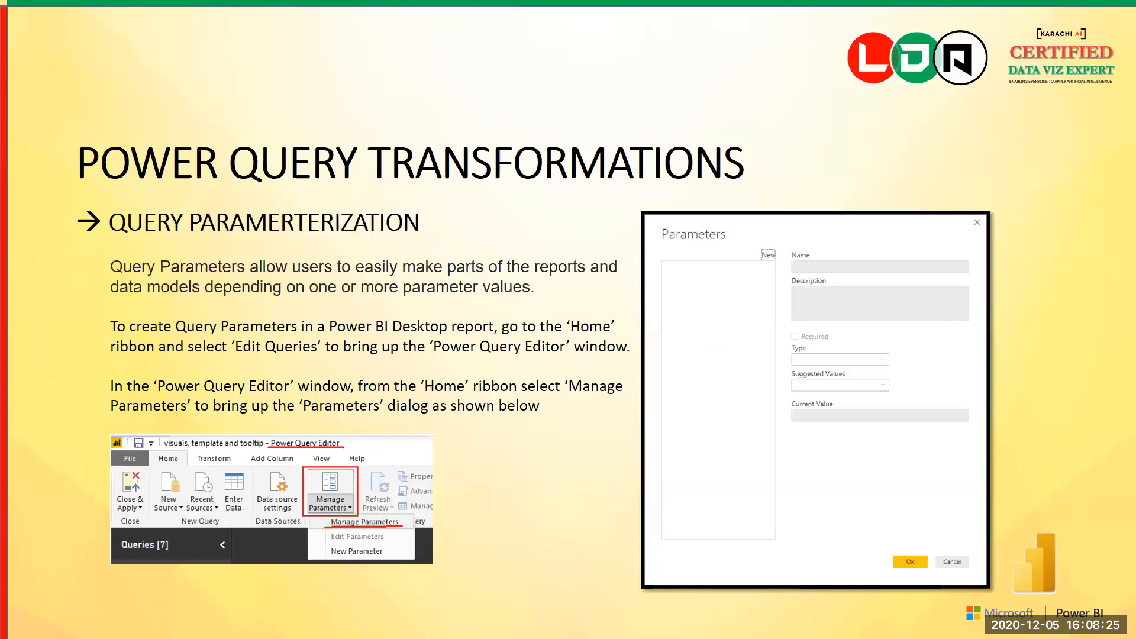
key(Right)
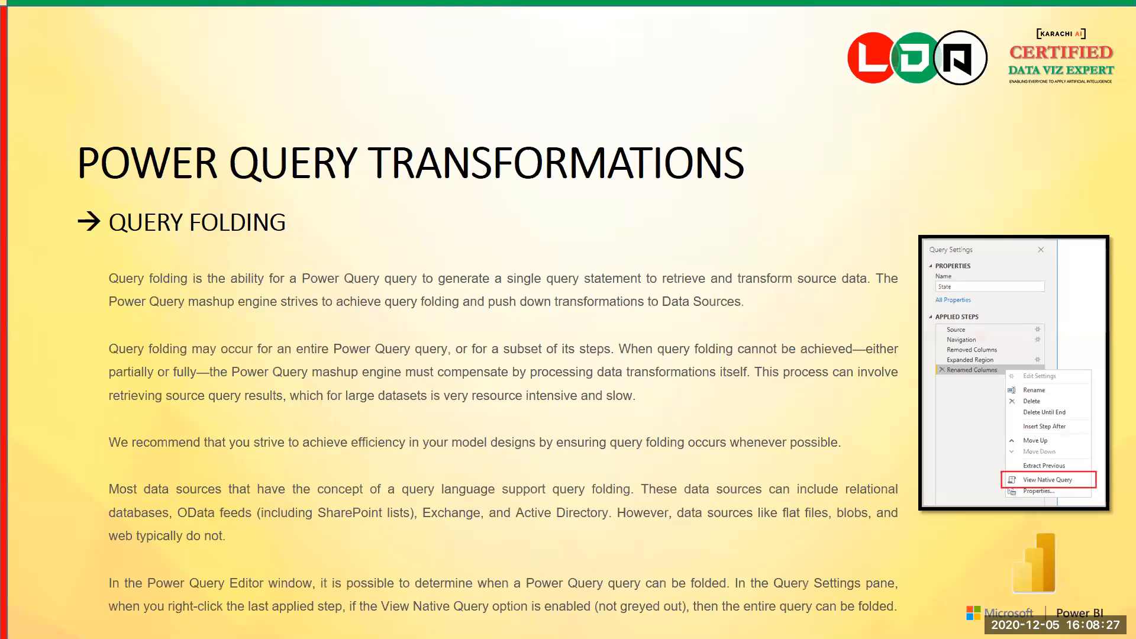
key(Left)
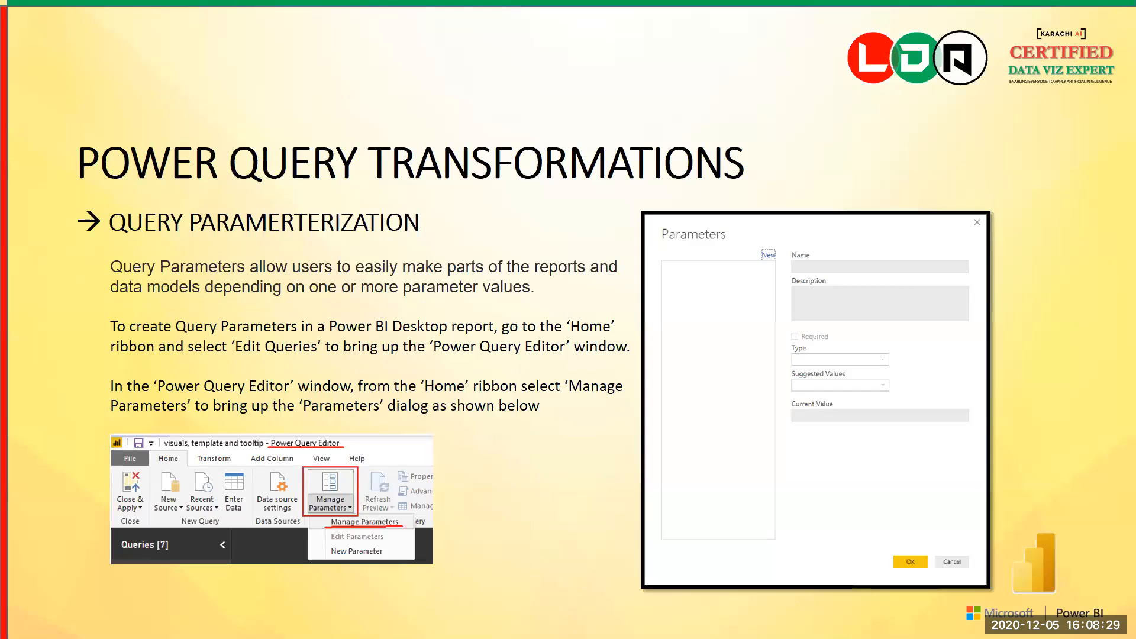
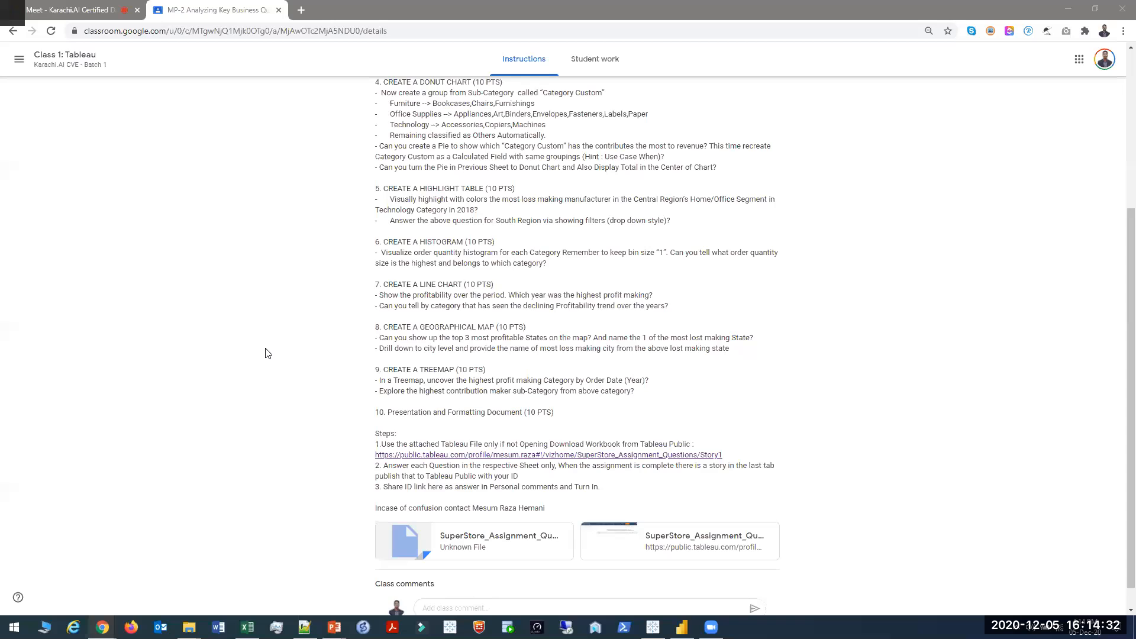
key(ctrl+t)
text(https://www.bankrate.com/retirement/best-and-worst-states-for-retirement/)
key(Return)
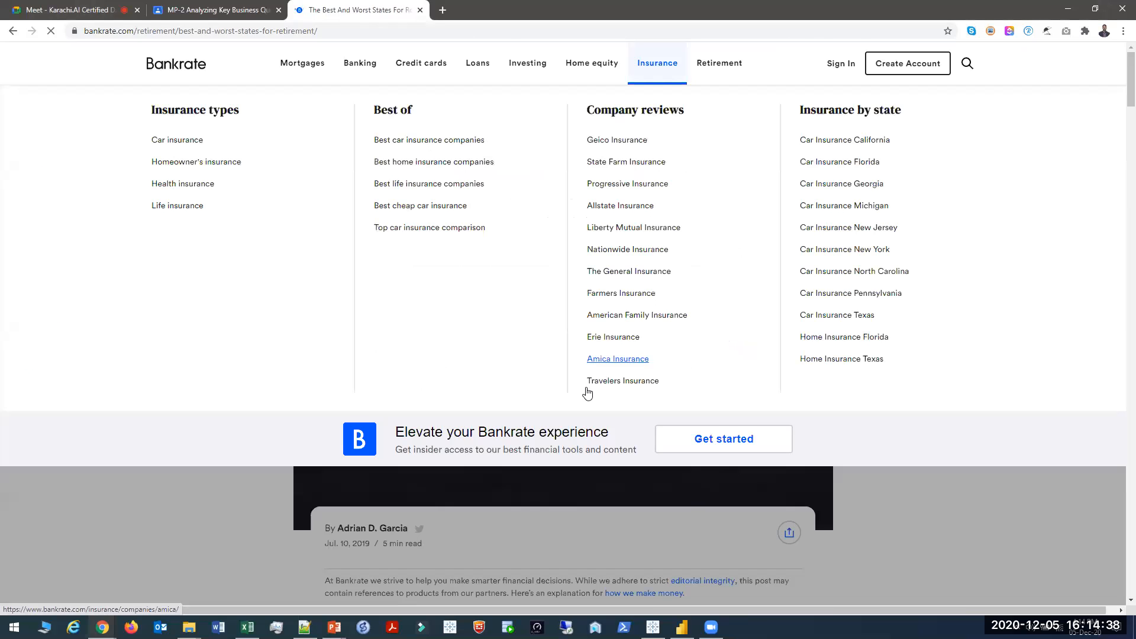
scroll(590, 387, down, 10)
scroll(590, 386, down, 4)
scroll(590, 381, down, 9)
scroll(652, 338, down, 12)
scroll(651, 339, down, 2)
scroll(649, 338, up, 20)
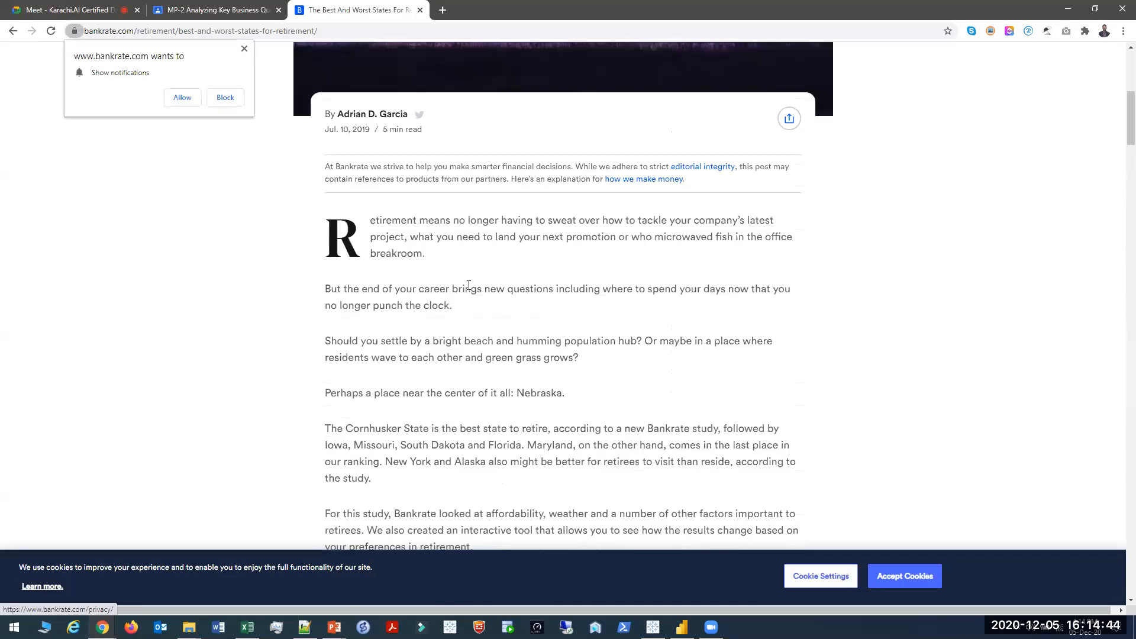
Switch to the untitled Power BI Desktop report and dismiss its start screen
mouse_move(682, 627)
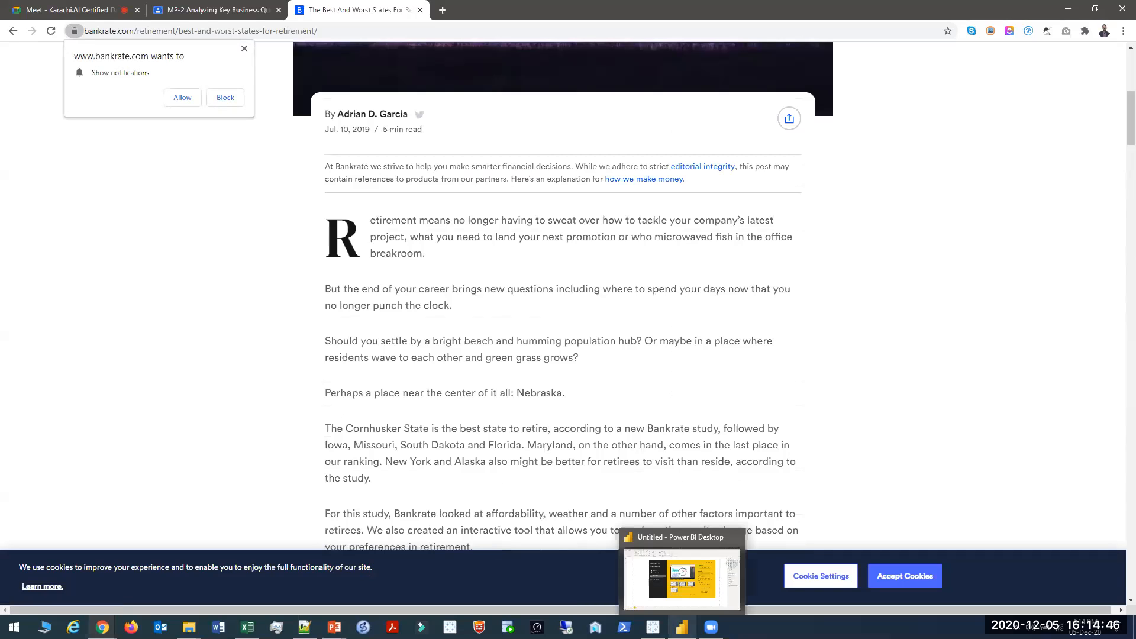
click(695, 605)
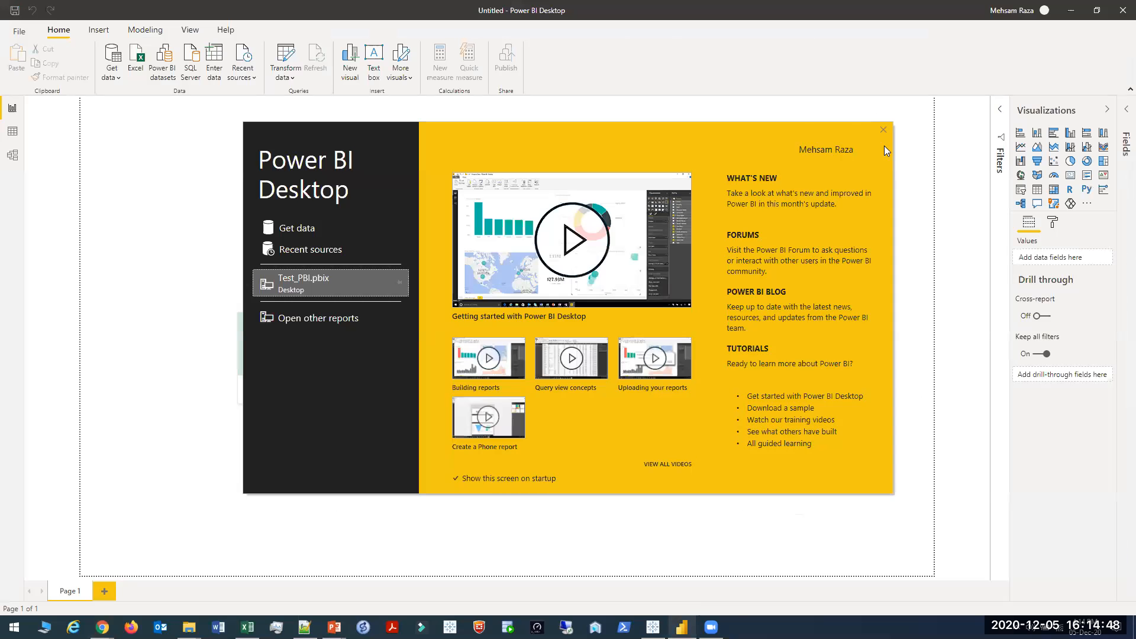
click(884, 130)
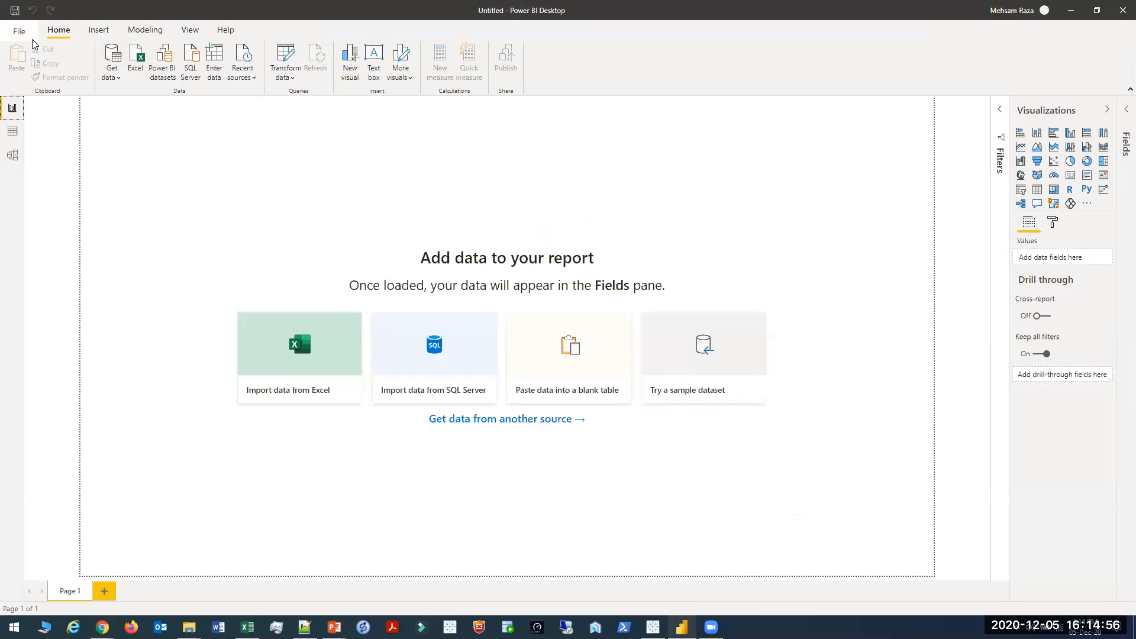
click(112, 73)
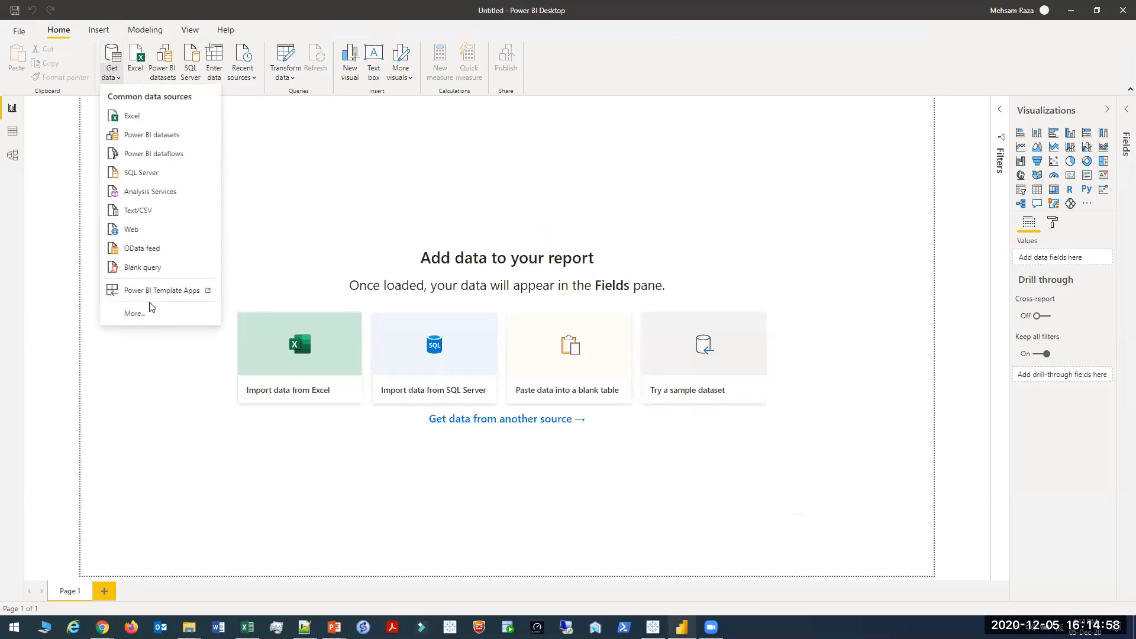
click(160, 230)
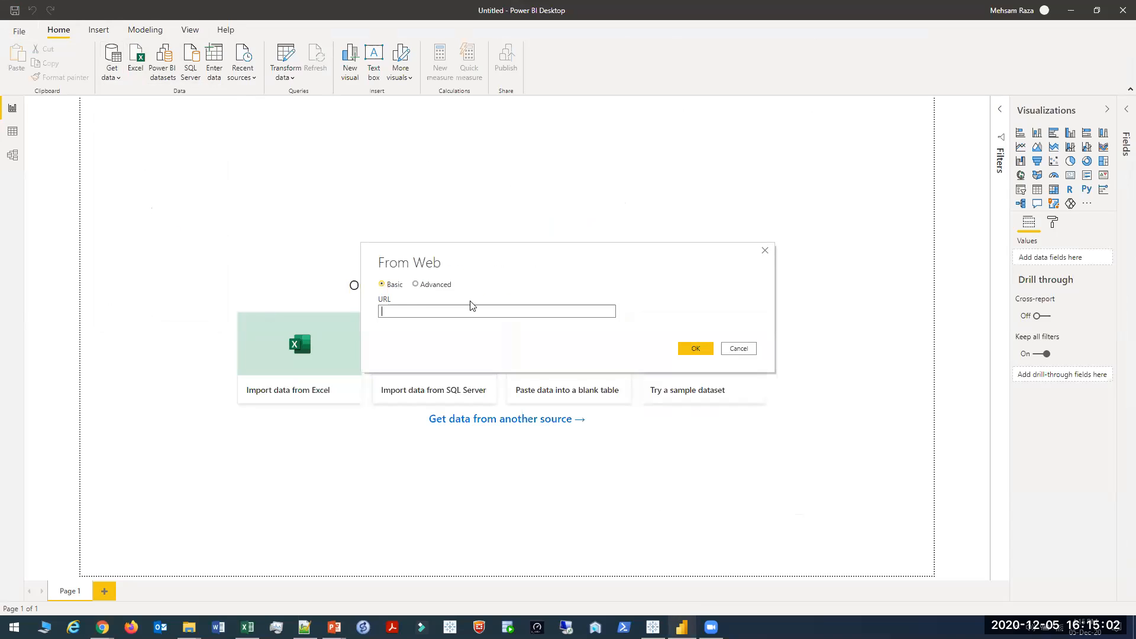
text(https://www.bankrate.com/retirement/best-and-worst-states-for-retirement/)
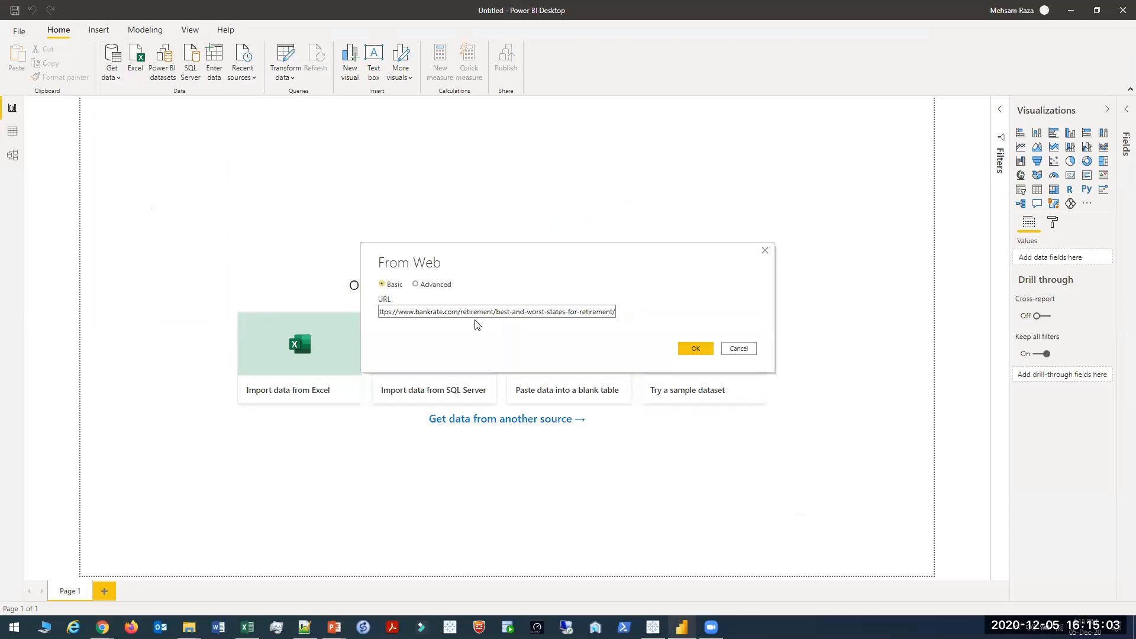
click(433, 285)
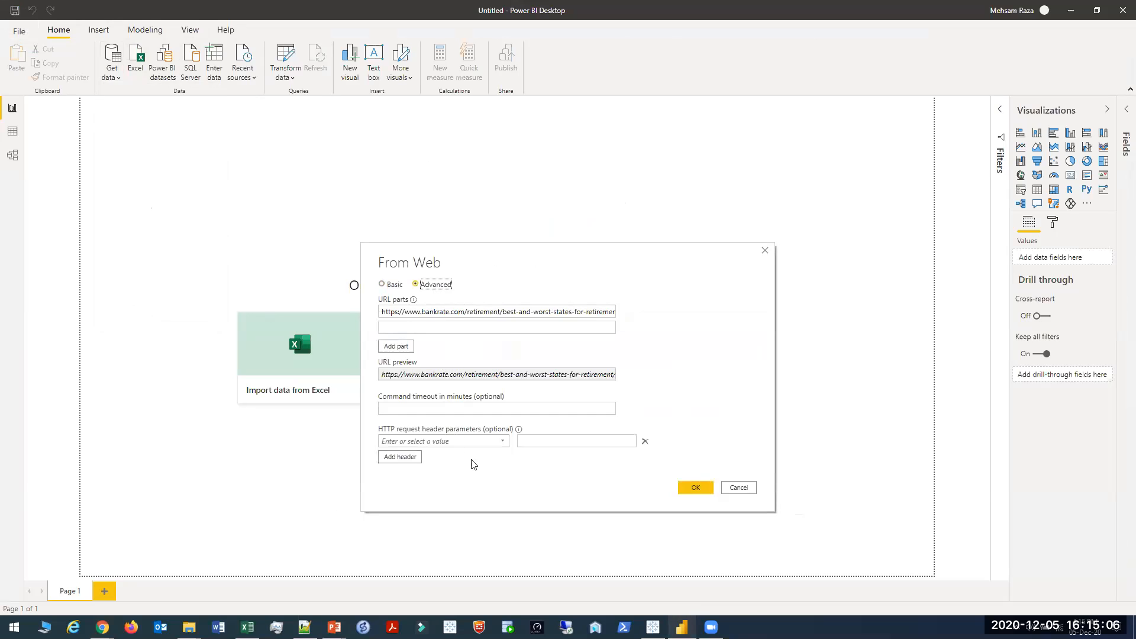
click(396, 285)
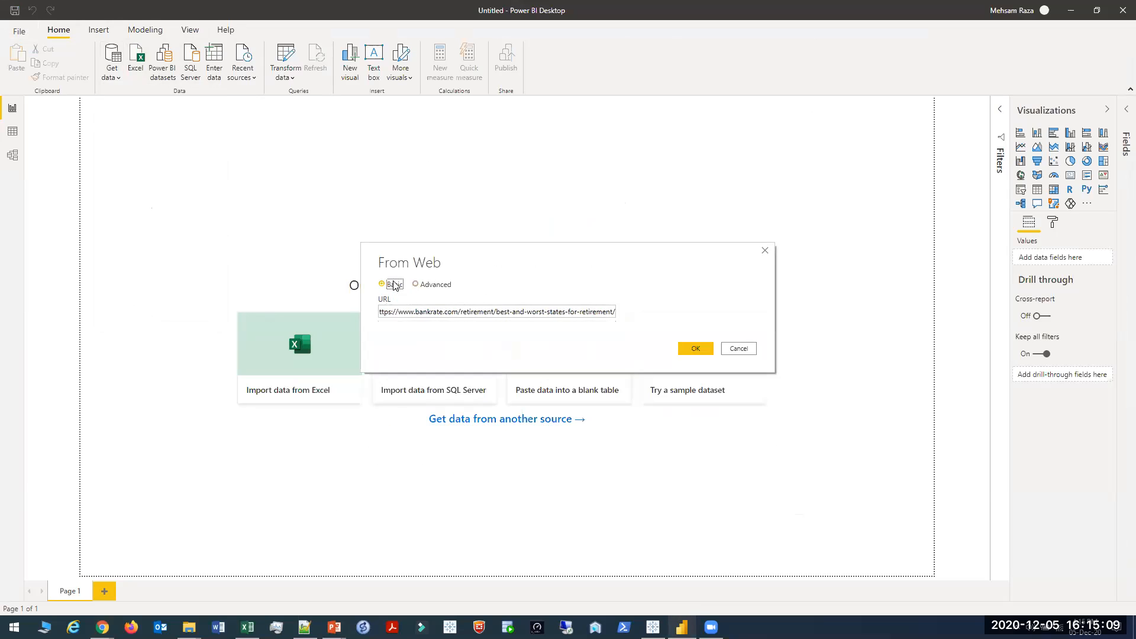
click(696, 349)
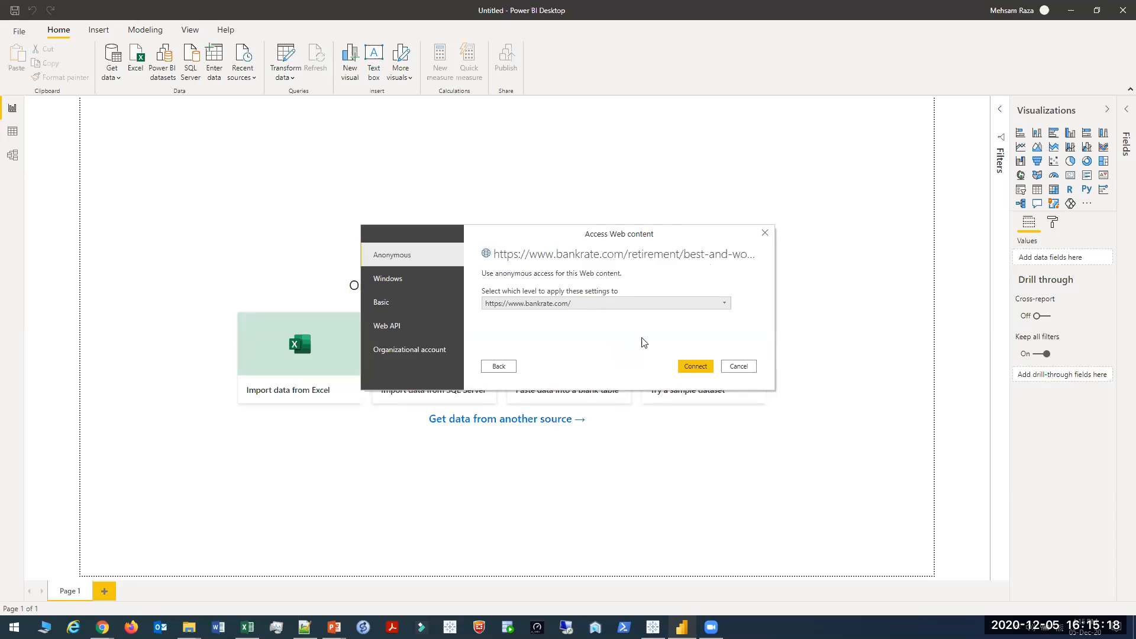
click(697, 368)
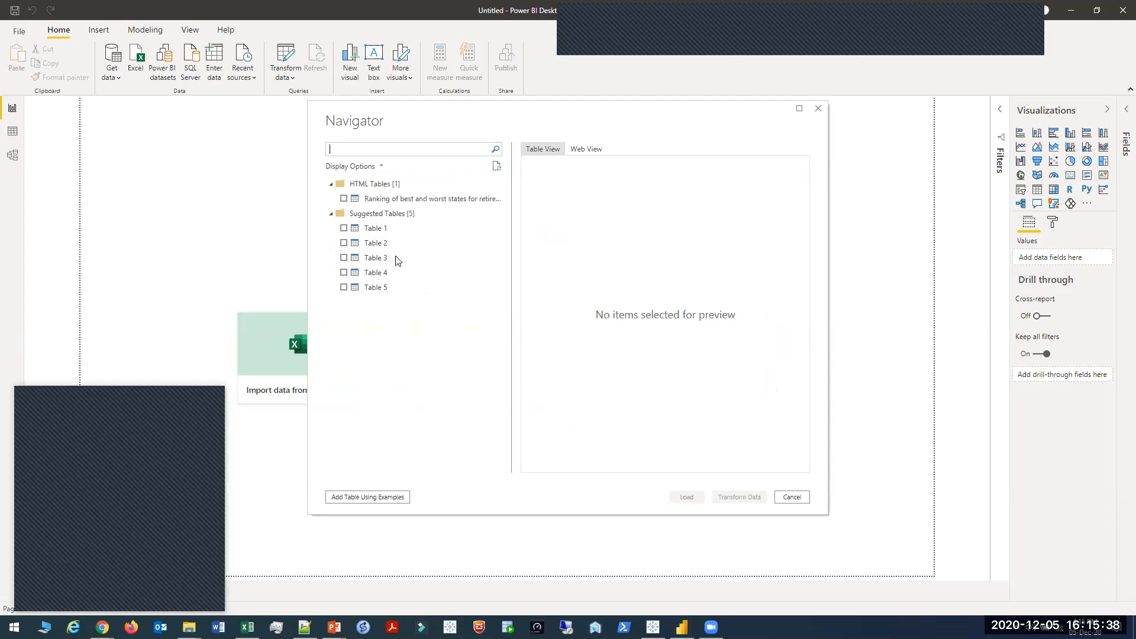
Preview the suggested tables Table 1 through Table 5 found on the web page, leaving none selected
click(344, 232)
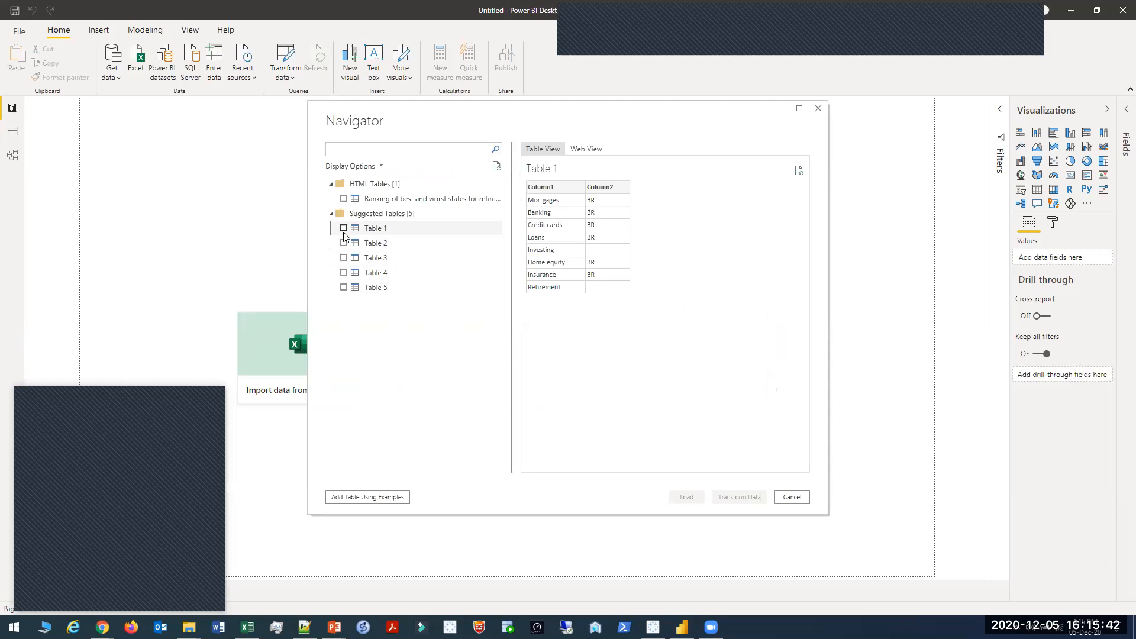
click(344, 243)
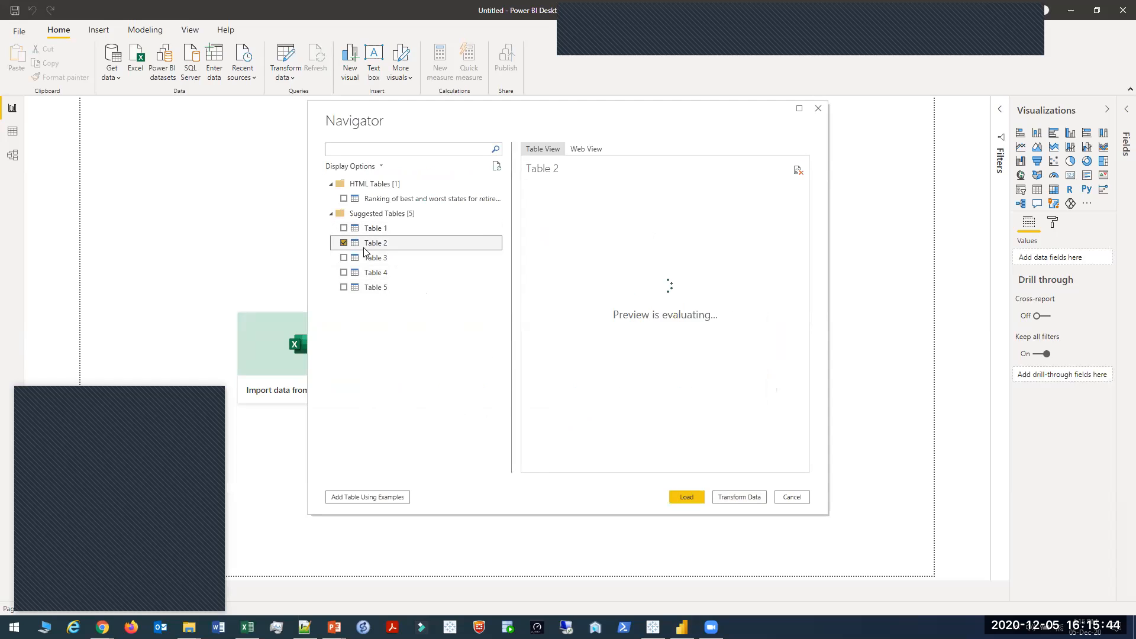
click(344, 244)
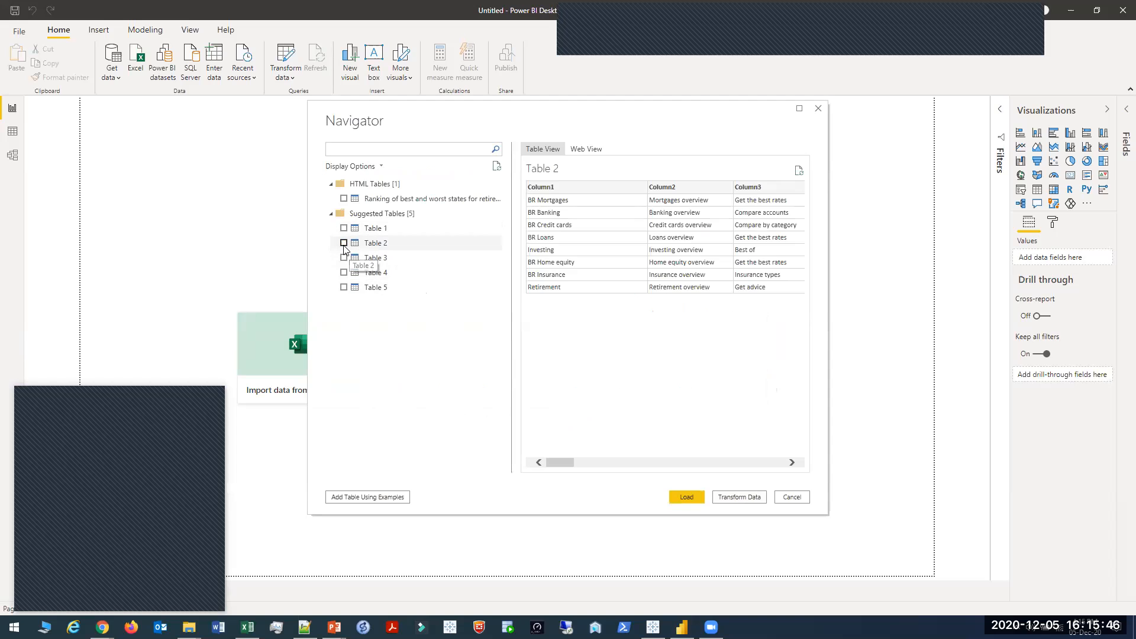
click(363, 261)
click(406, 274)
click(407, 287)
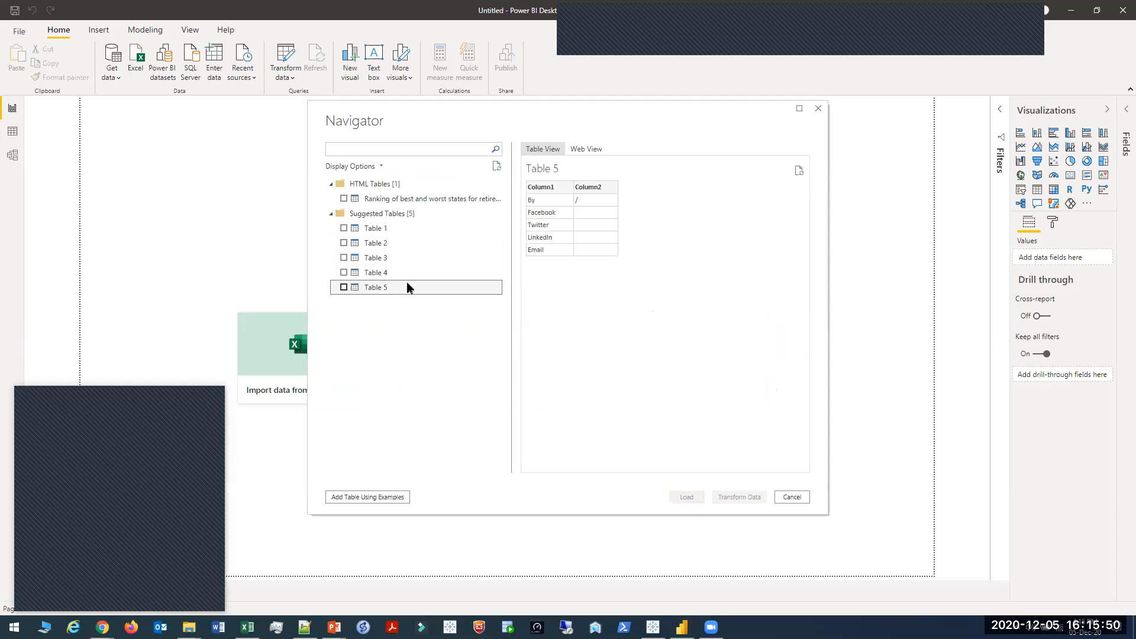
Preview the "Ranking of best and worst states for retirement" table against the web page, and open that table for transformation in Power Query Editor
click(402, 203)
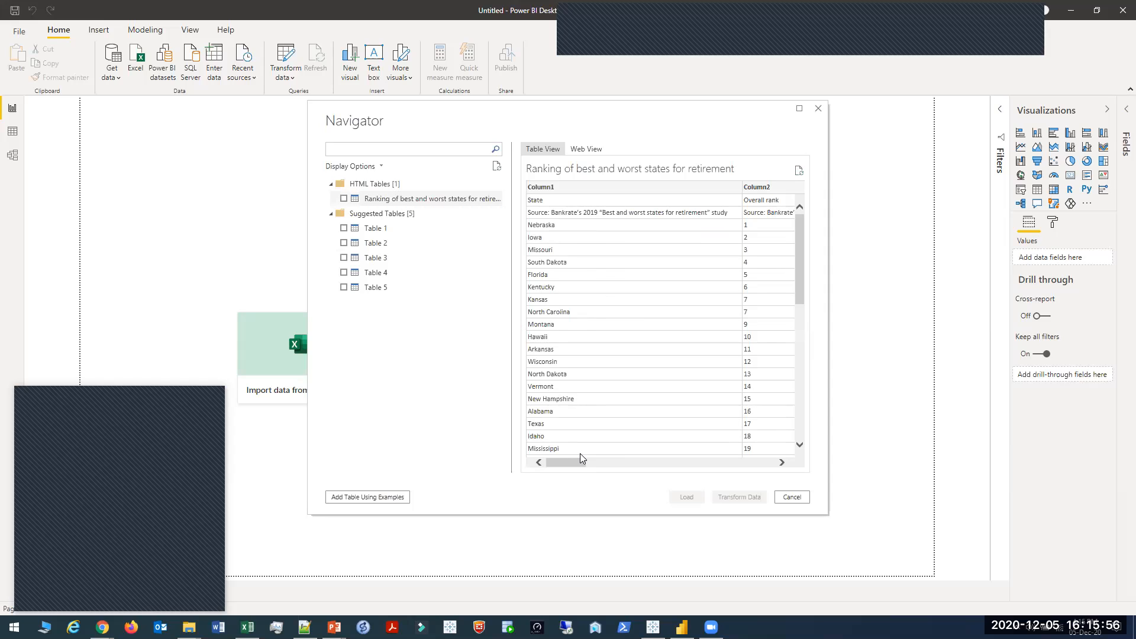
drag(575, 460, 539, 439)
click(601, 148)
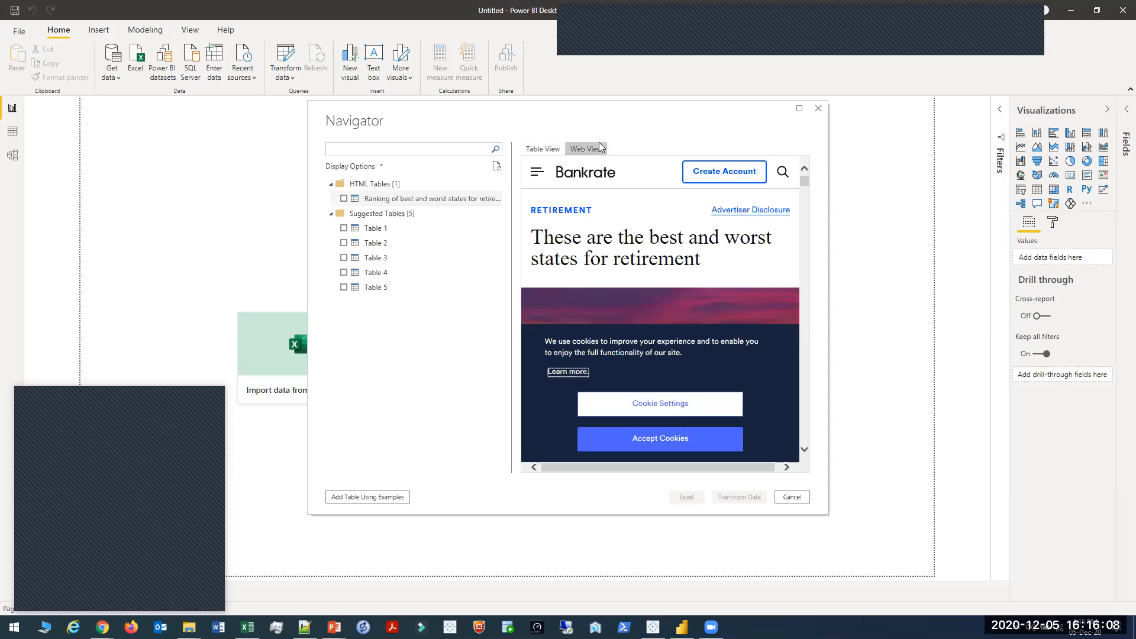
scroll(709, 292, down, 15)
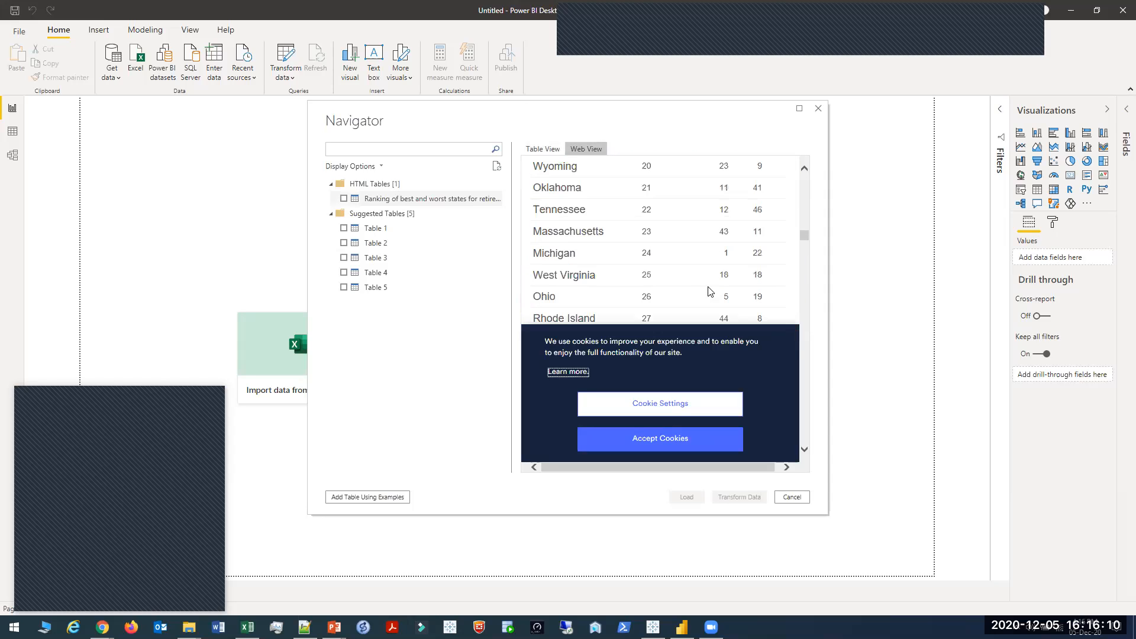
click(551, 149)
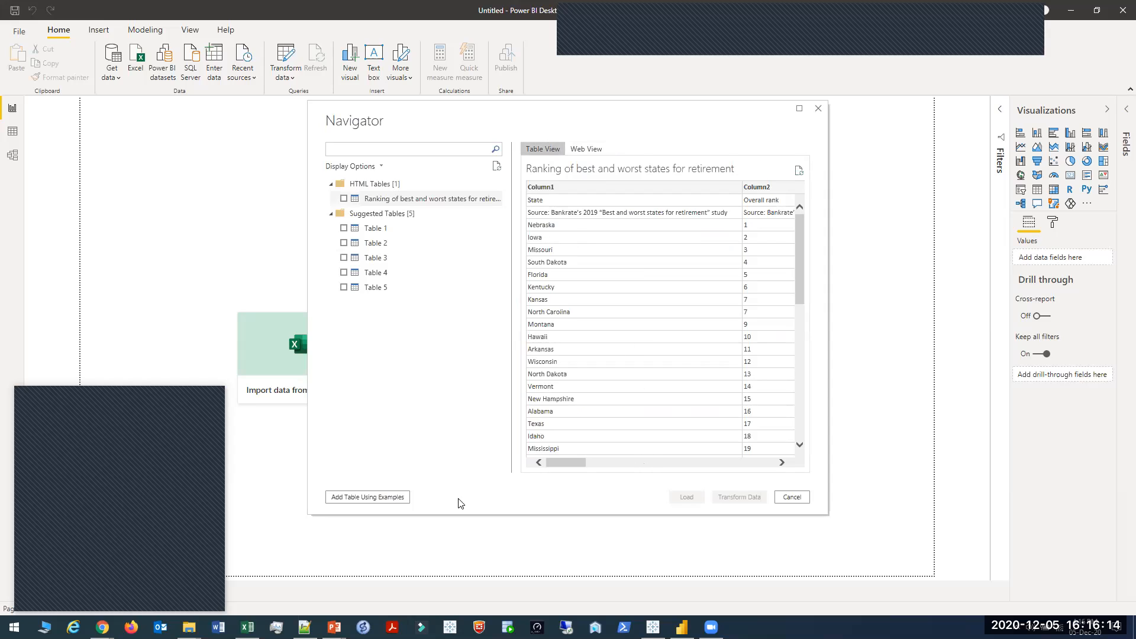
click(344, 199)
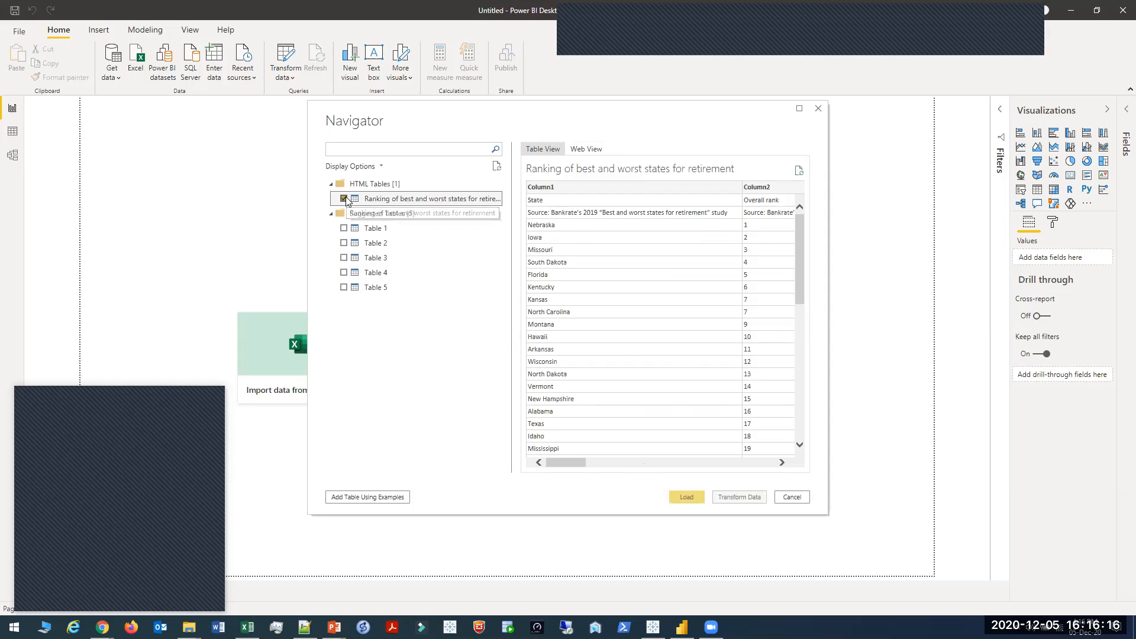
click(738, 497)
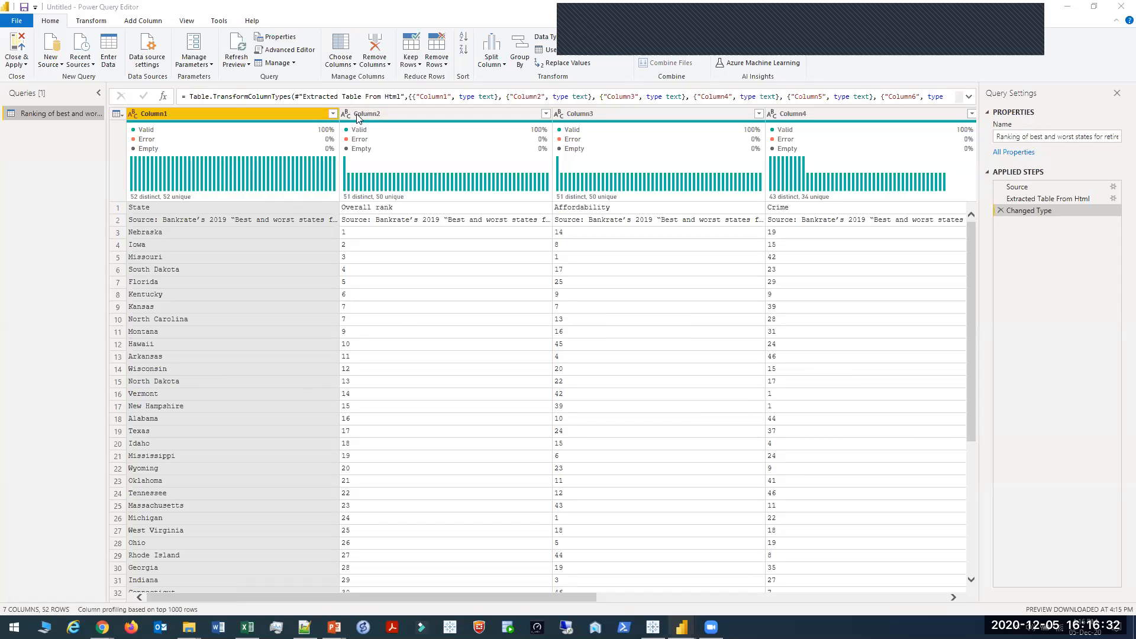
Promote the first row of the ranking table to column headers
mouse_move(207, 180)
click(92, 21)
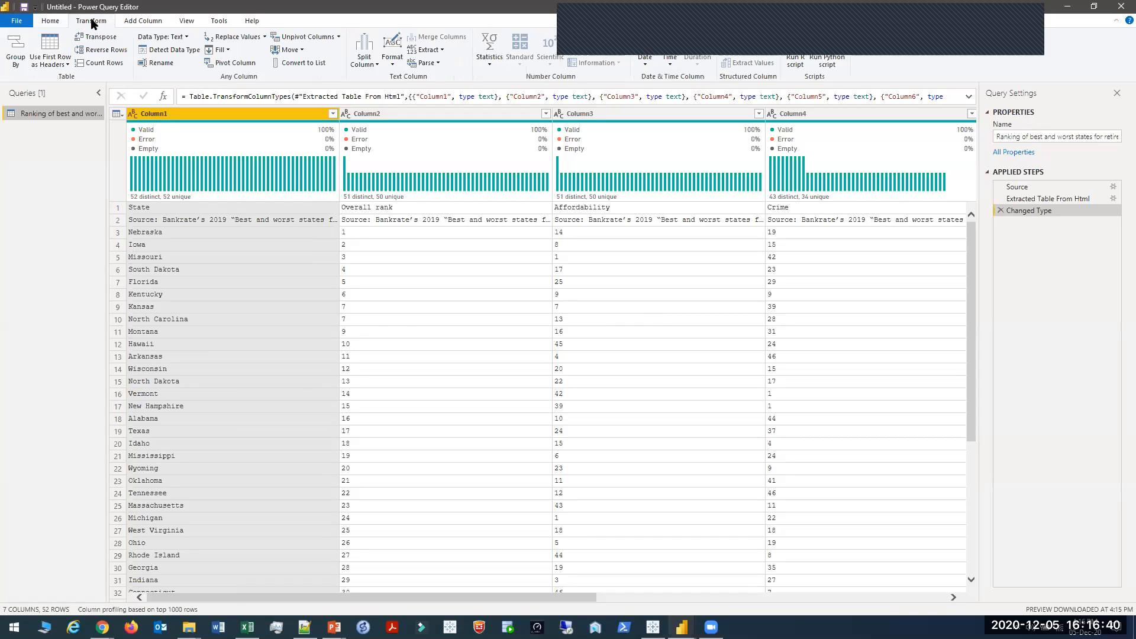
click(61, 65)
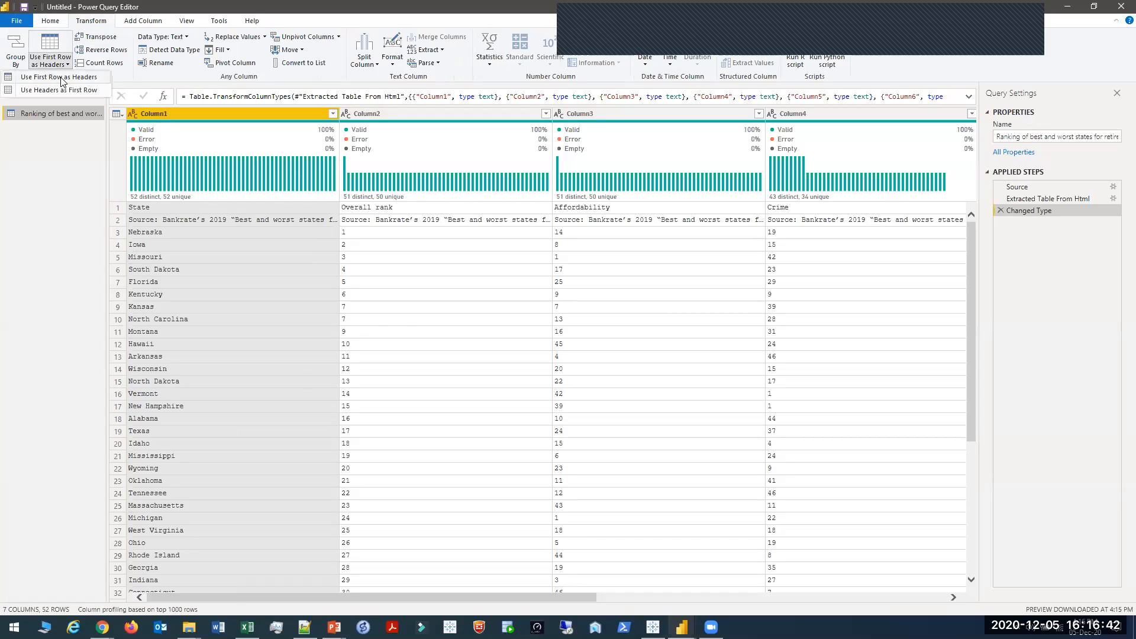
click(59, 77)
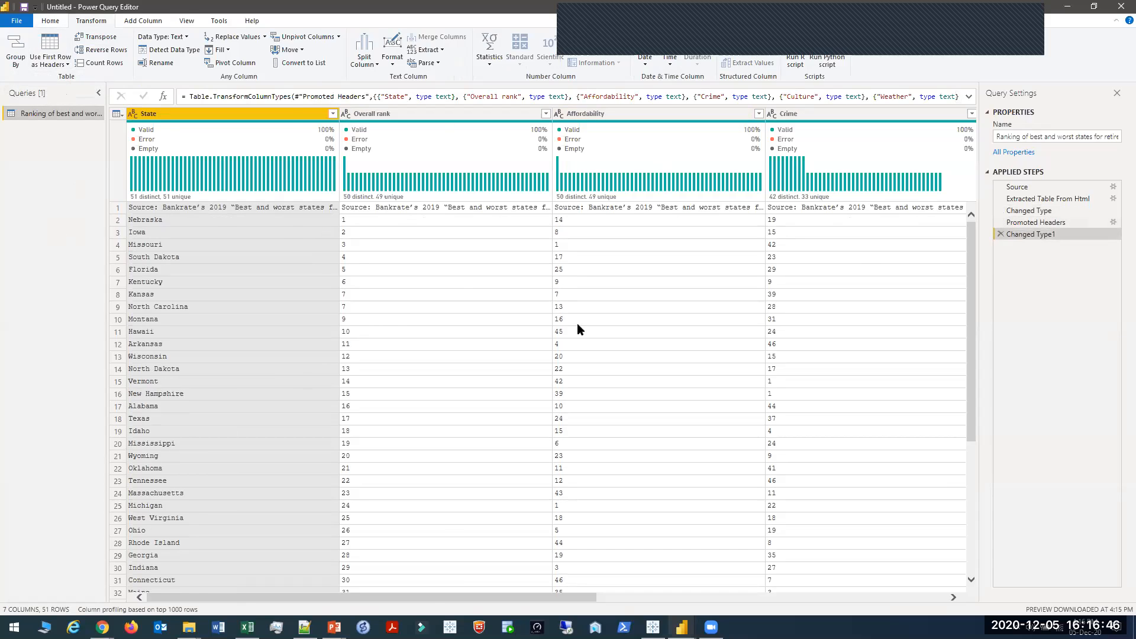
drag(434, 599, 305, 594)
Examine the source-note row's values across the columns and the available transformation commands
click(239, 207)
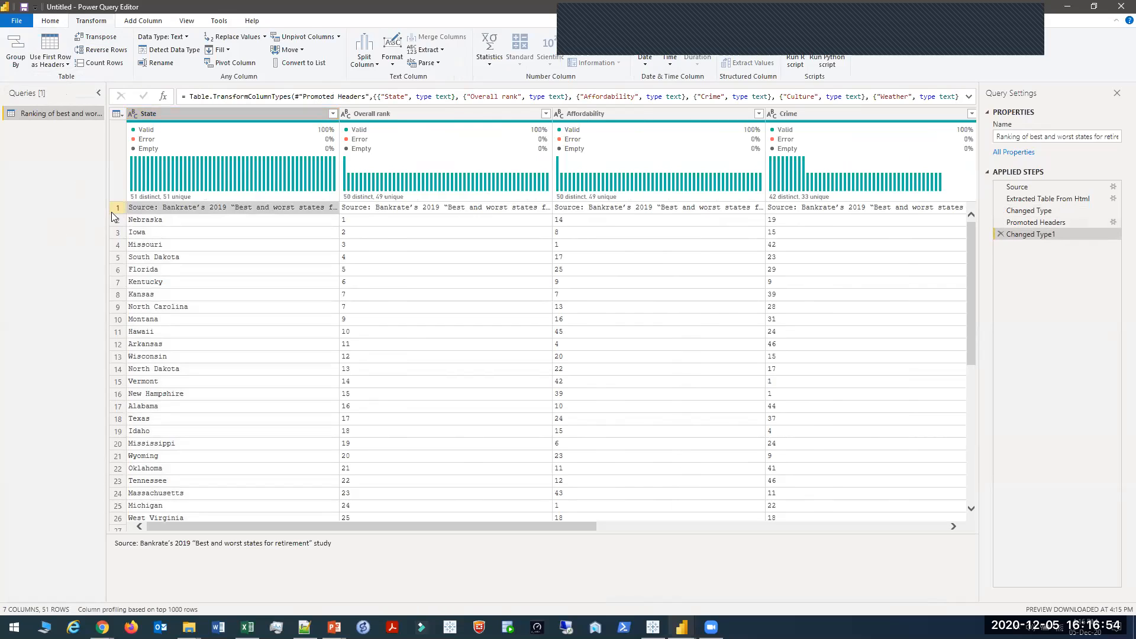
click(112, 212)
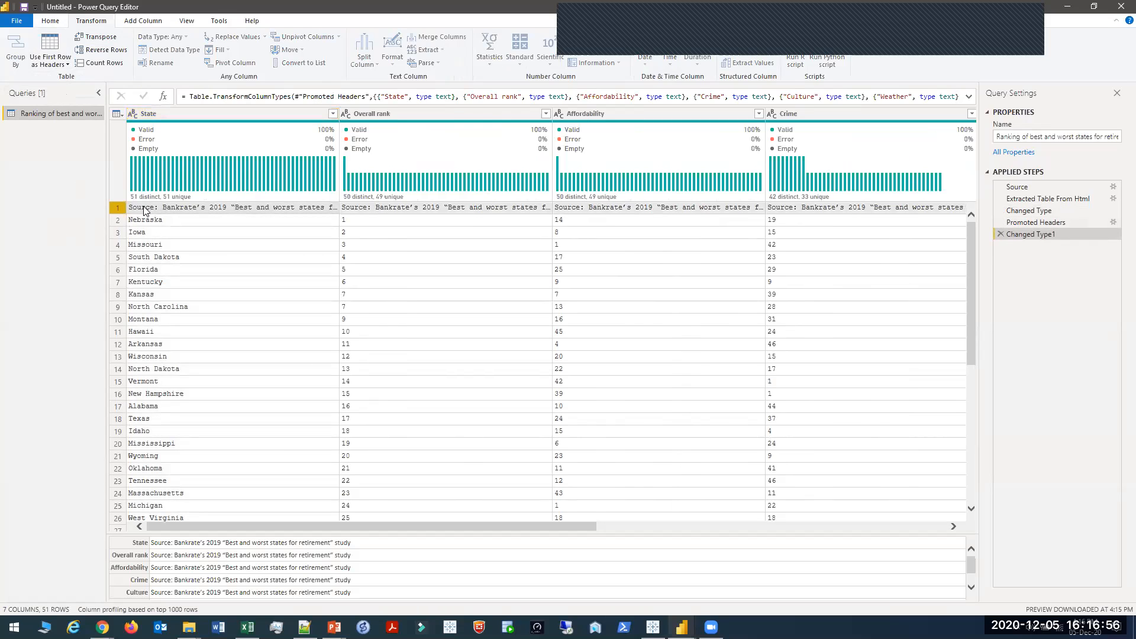
click(57, 24)
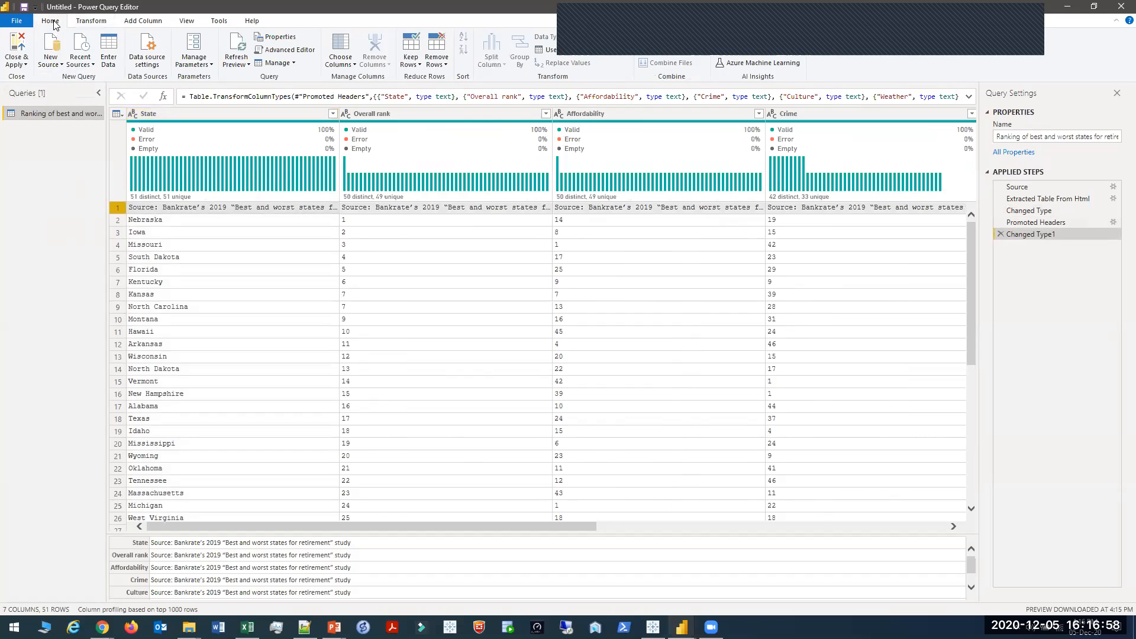
click(95, 21)
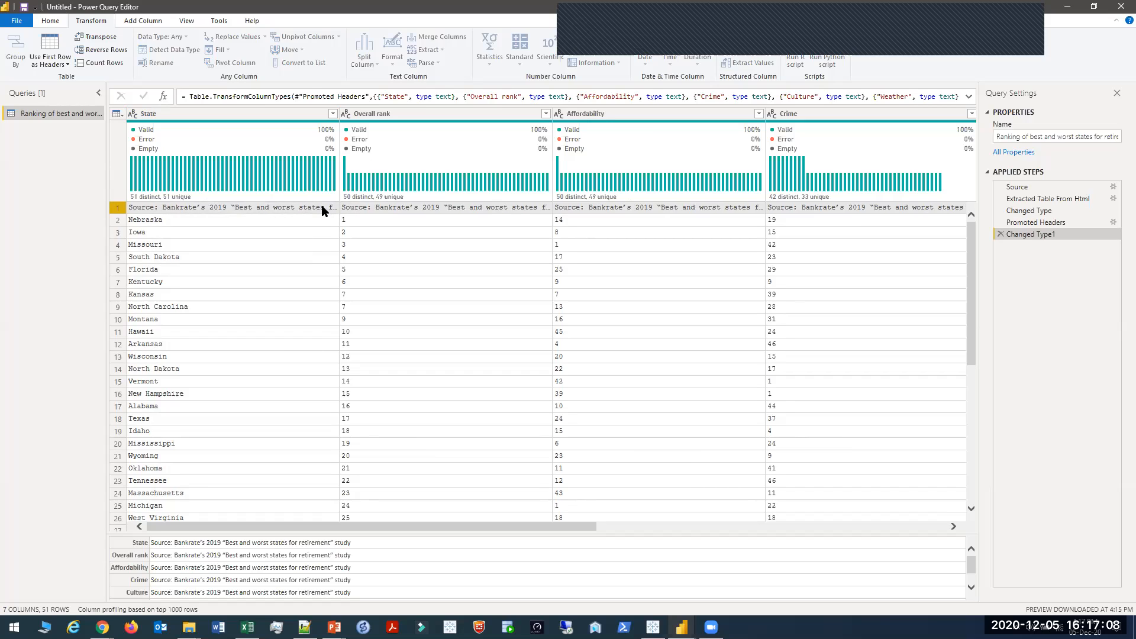
click(332, 114)
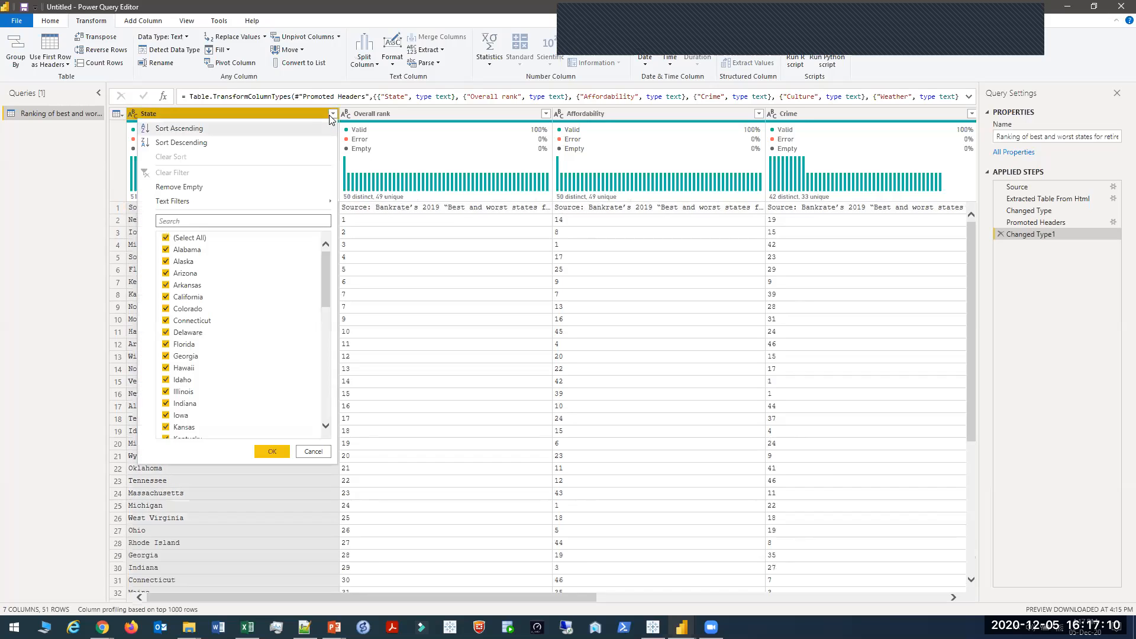
click(166, 237)
click(178, 223)
text(sour)
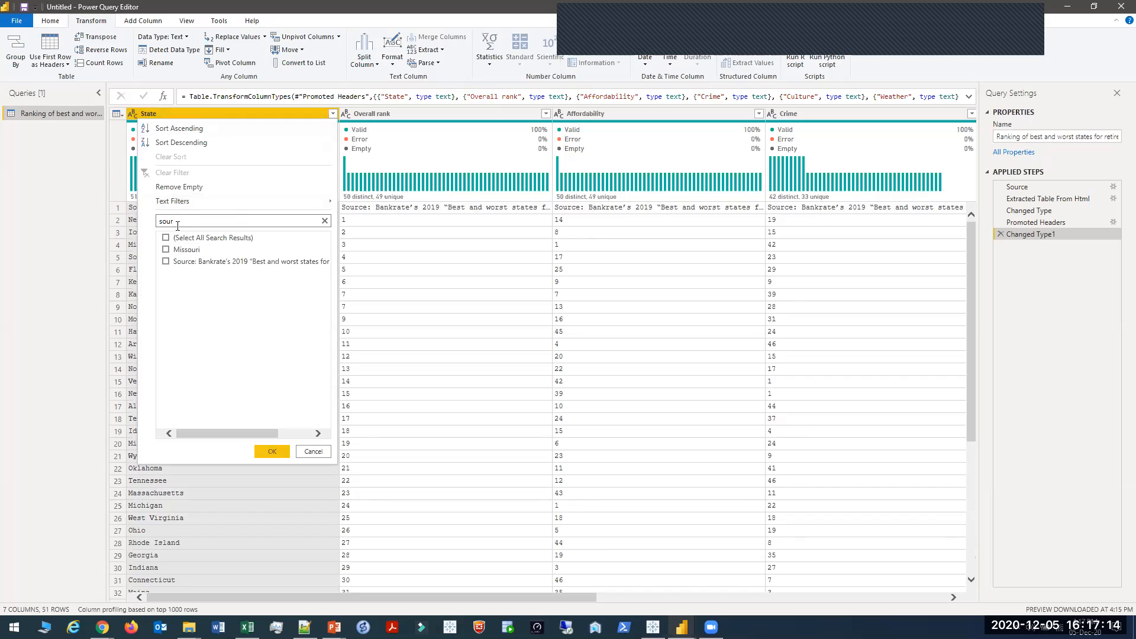
click(166, 261)
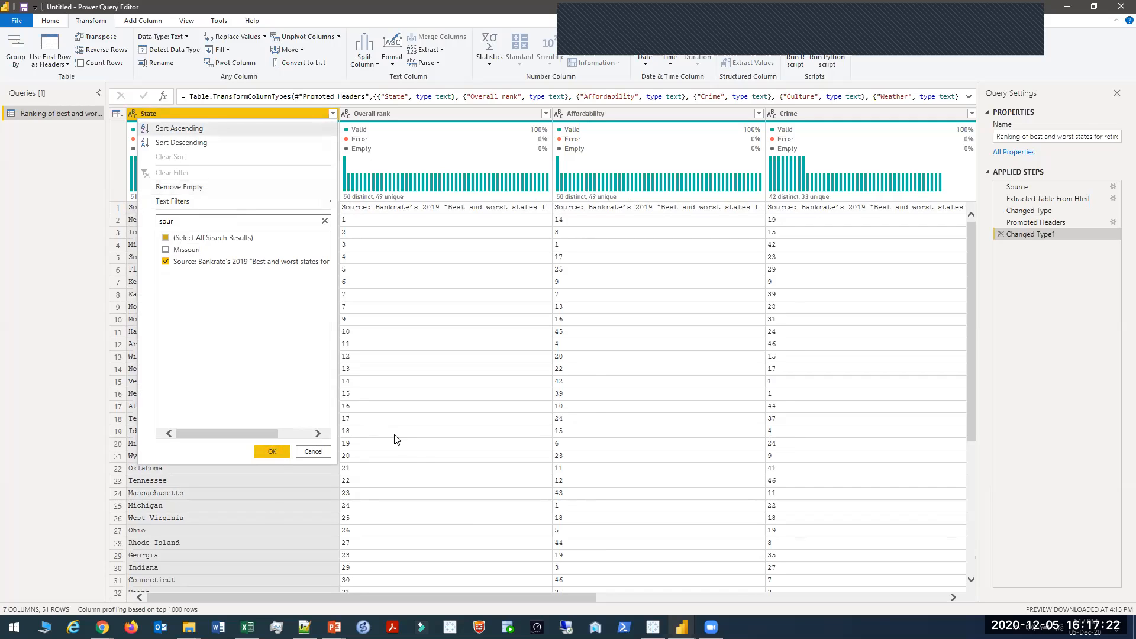
click(189, 69)
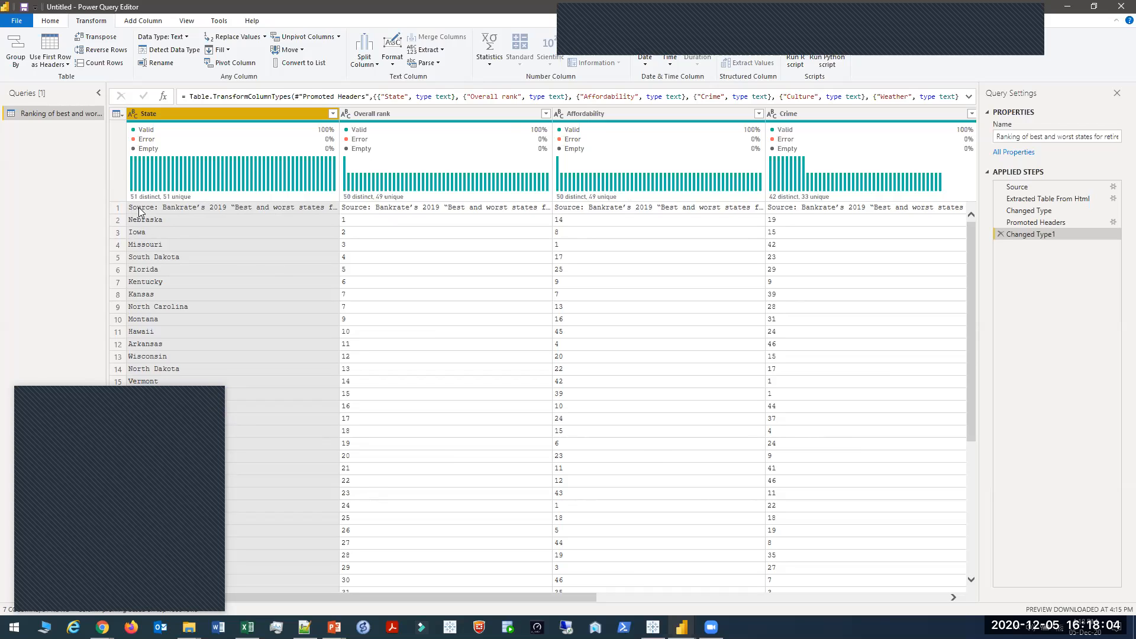
click(160, 397)
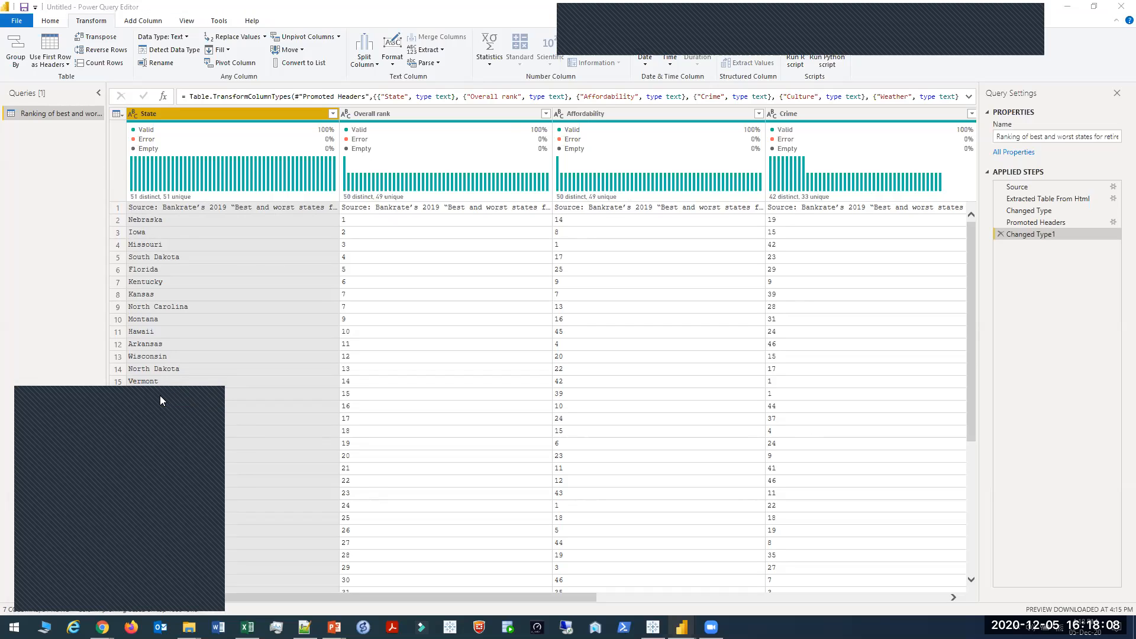
Filter out the Bankrate source-note row with a Does Not Equal text filter on its State value
right_click(300, 208)
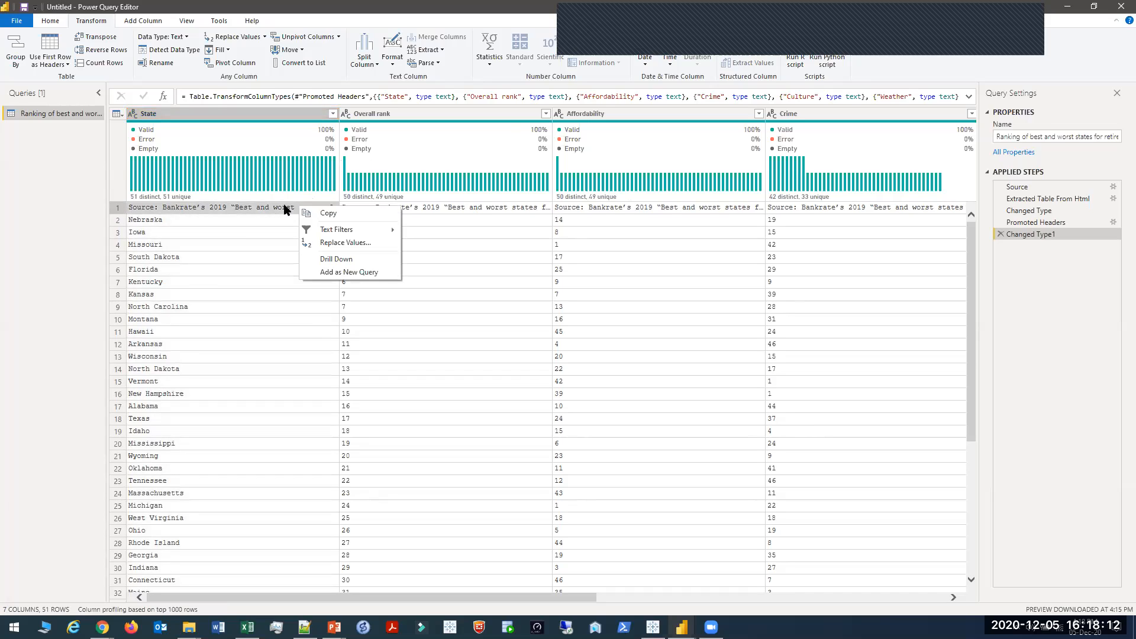
mouse_move(328, 231)
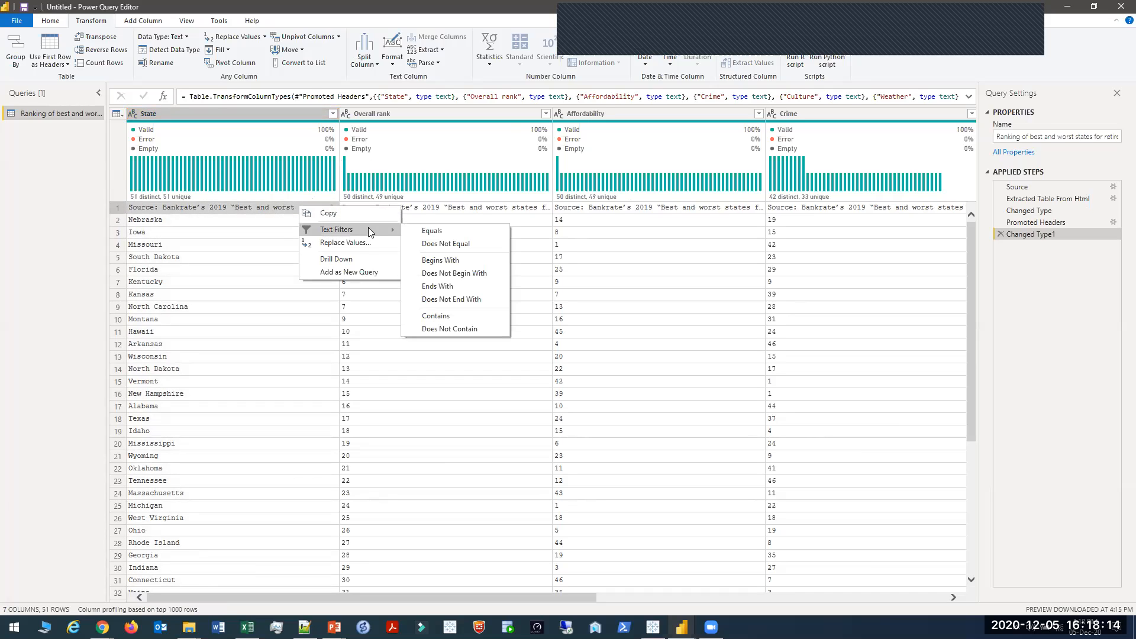
click(475, 245)
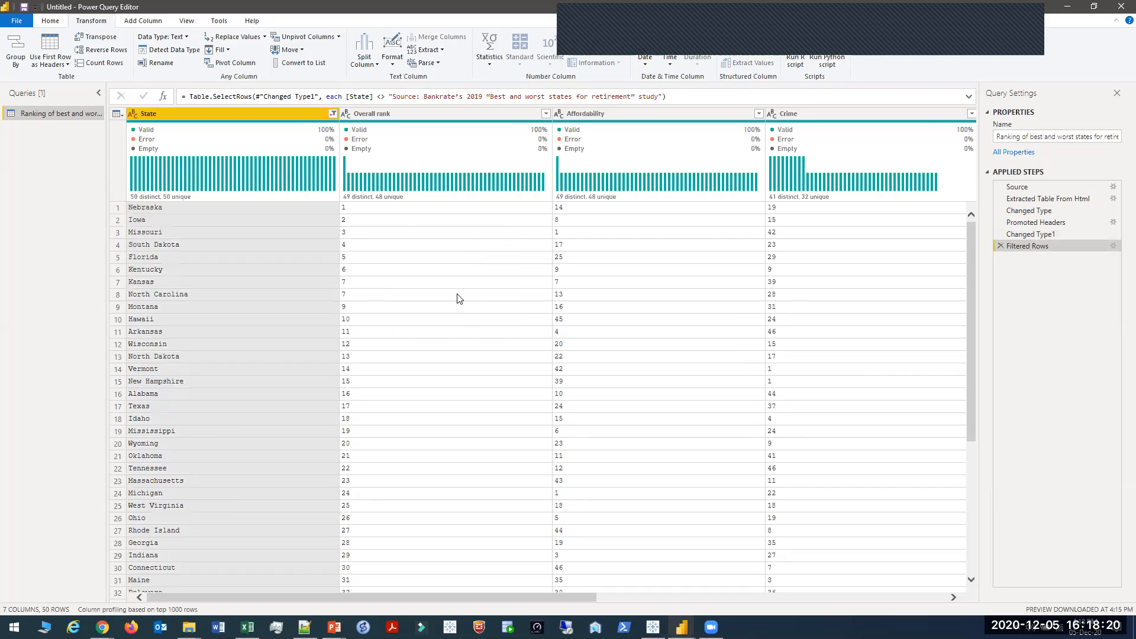
Review the condition settings of the Filtered Rows step and close them without changes
click(1114, 246)
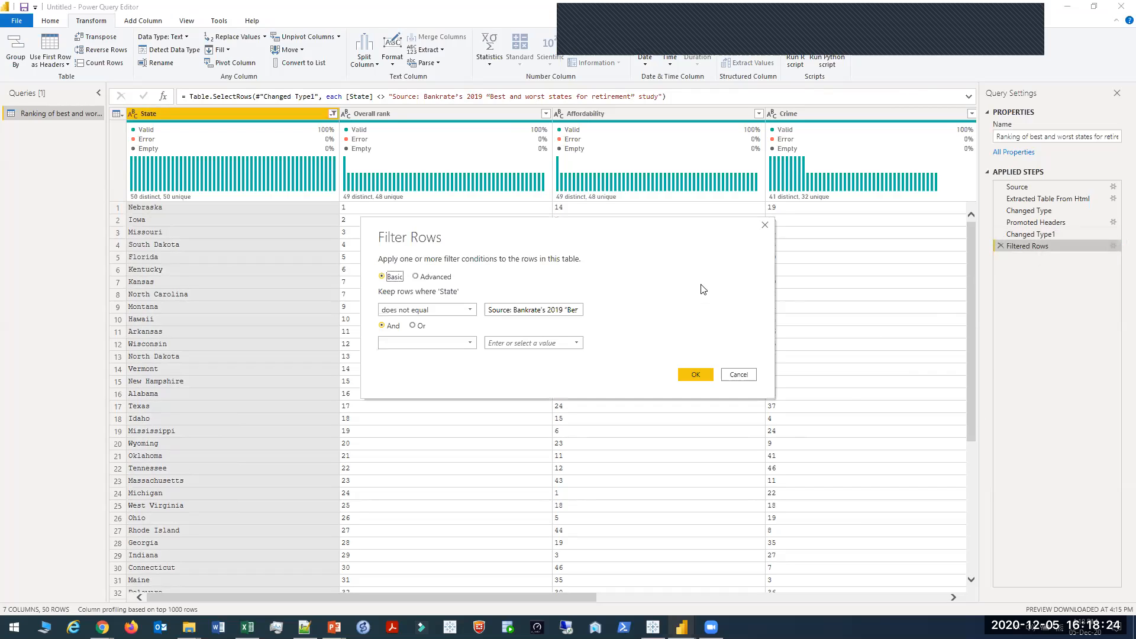
click(531, 310)
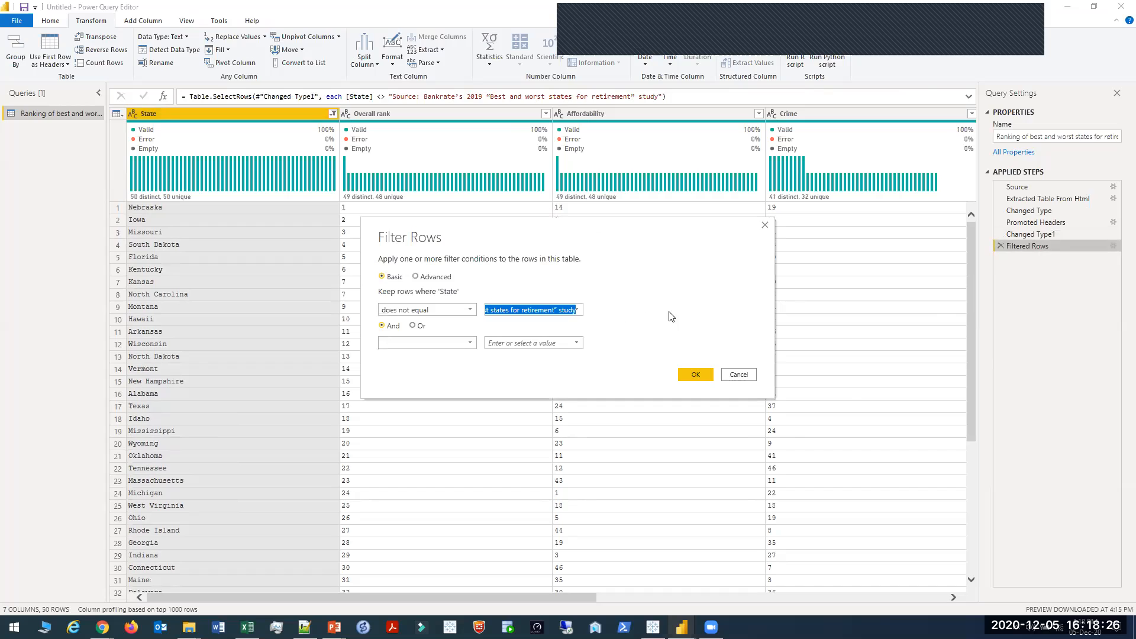
click(739, 375)
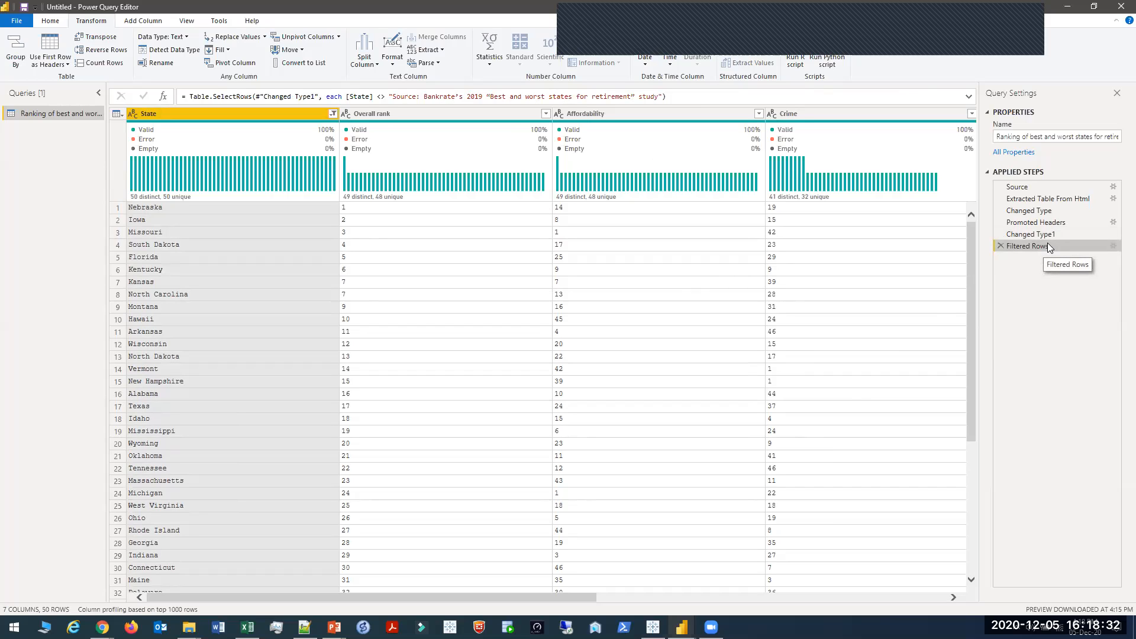
Switch to the PowerPoint presentation and read the Class Lab instructions on slides 25 to 27
key(alt+Tab)
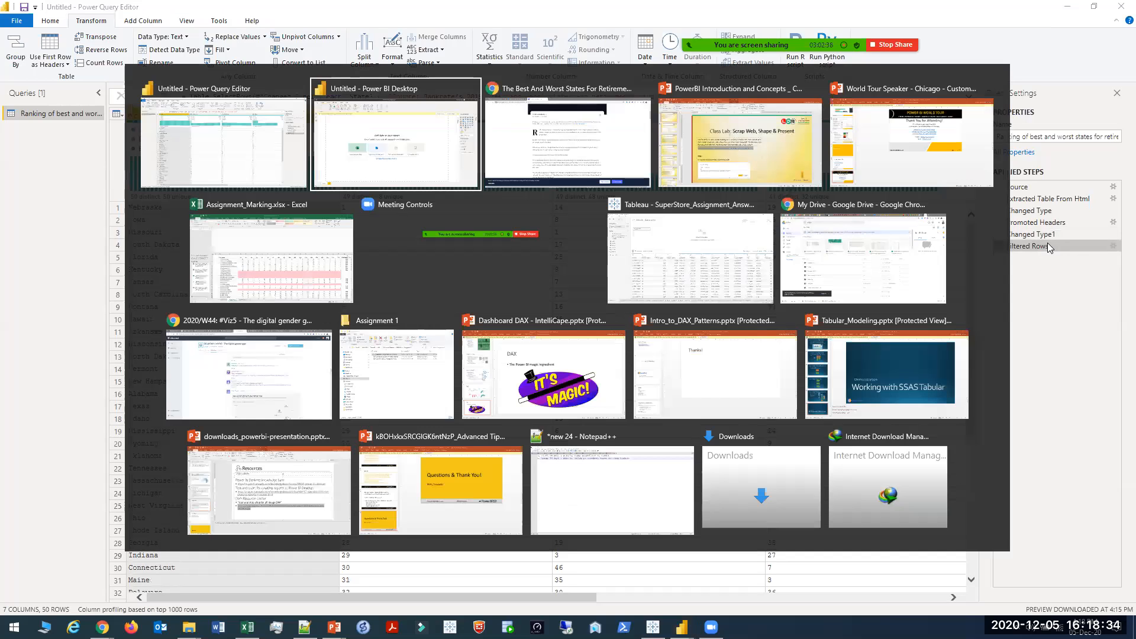
key(alt+Tab)
key(alt+Tab)
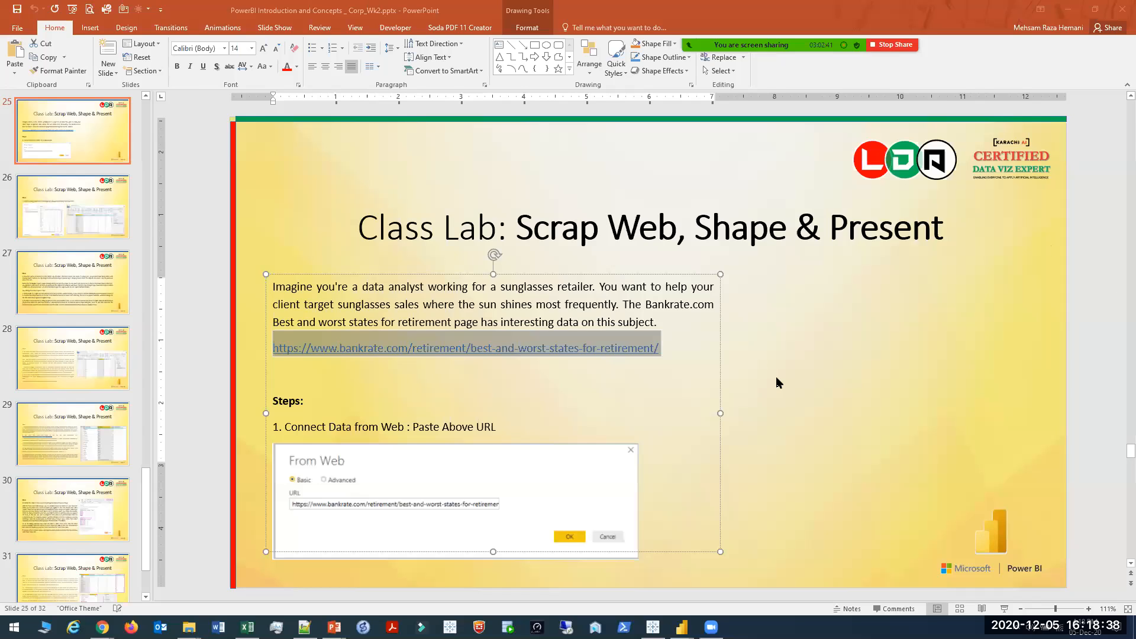
click(776, 379)
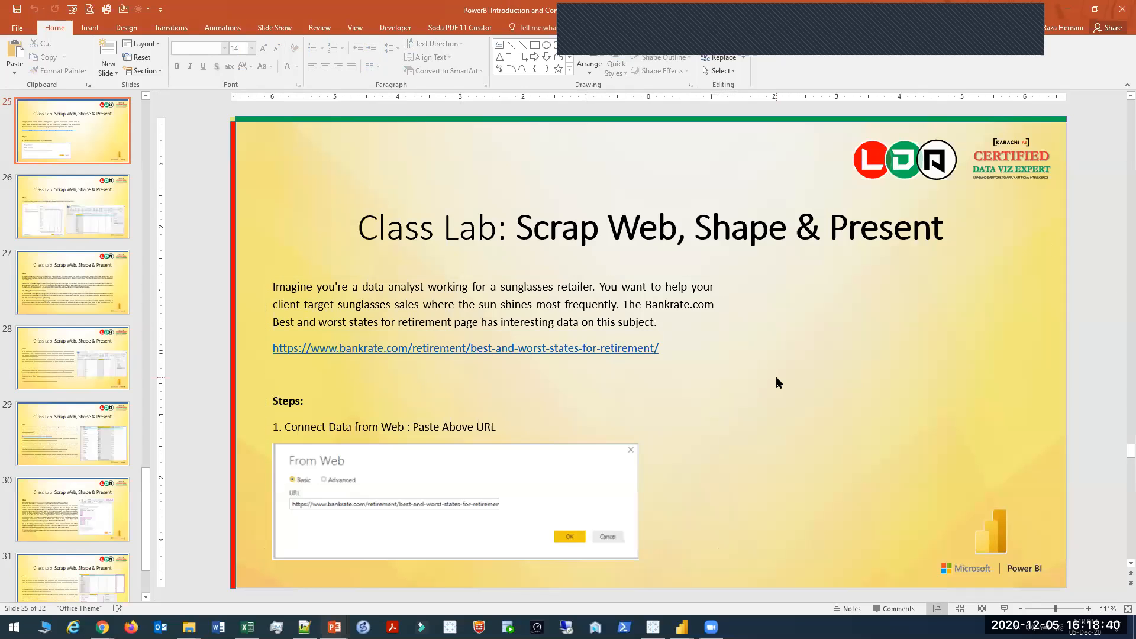
scroll(777, 381, down, 1)
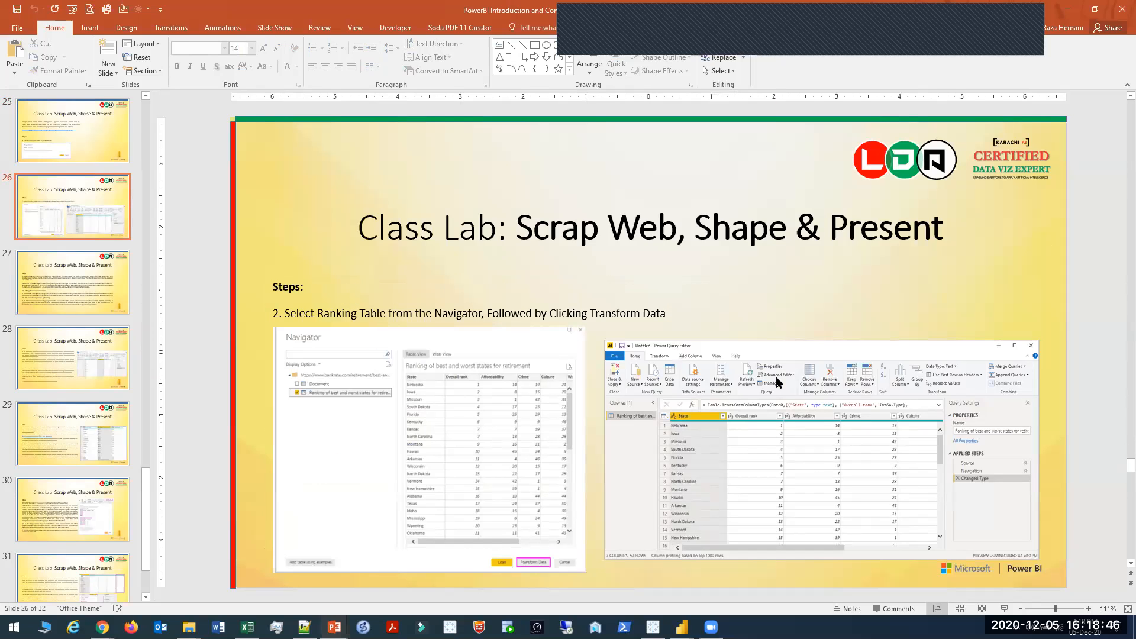
scroll(777, 381, down, 1)
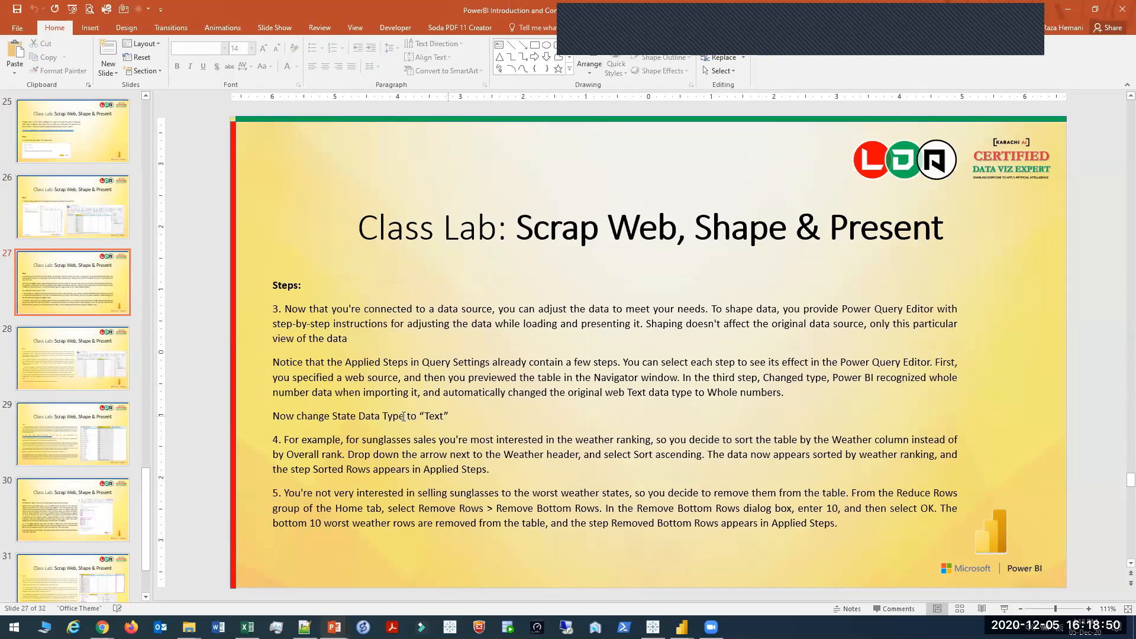
Check the State column's data type in Power Query Editor against the instructions on the PowerPoint lab slide
key(alt+Tab)
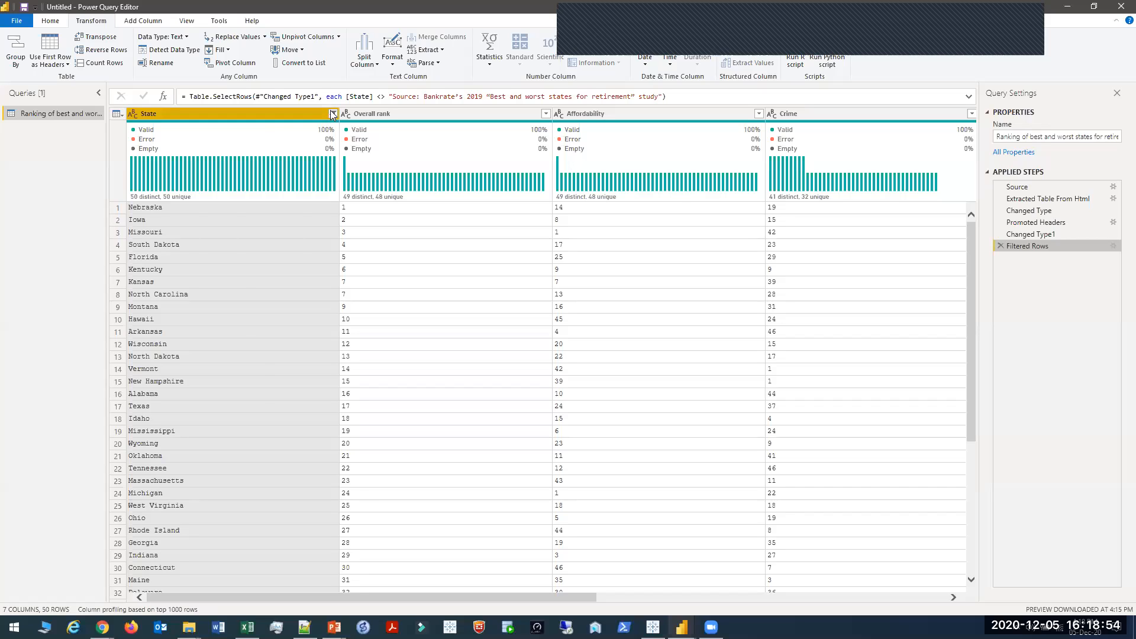
click(132, 113)
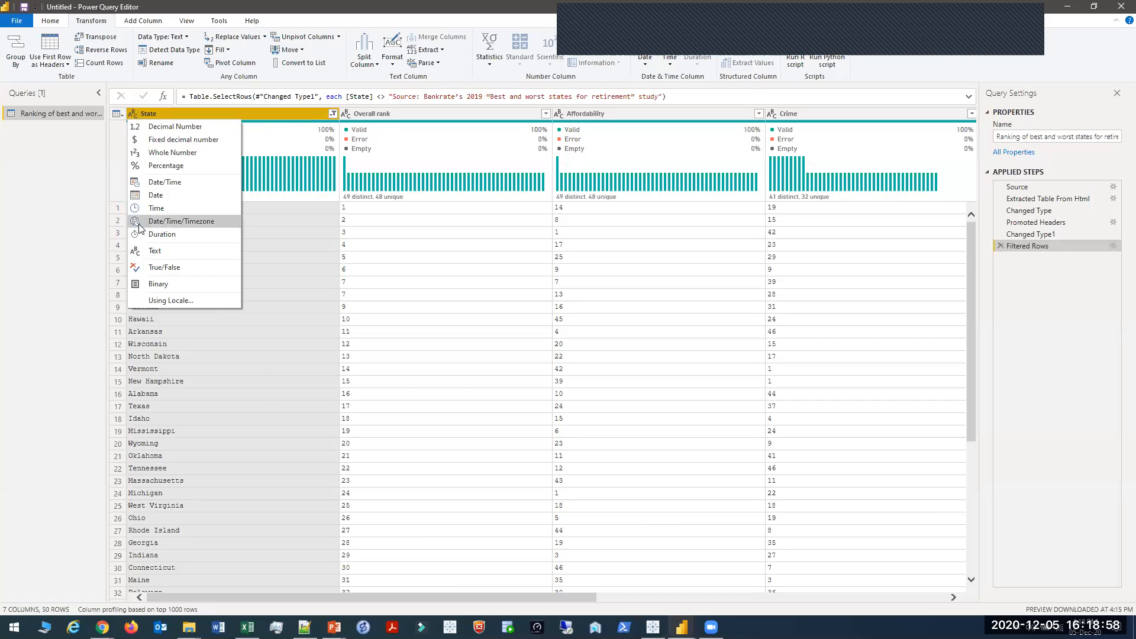
click(246, 263)
key(alt+Tab)
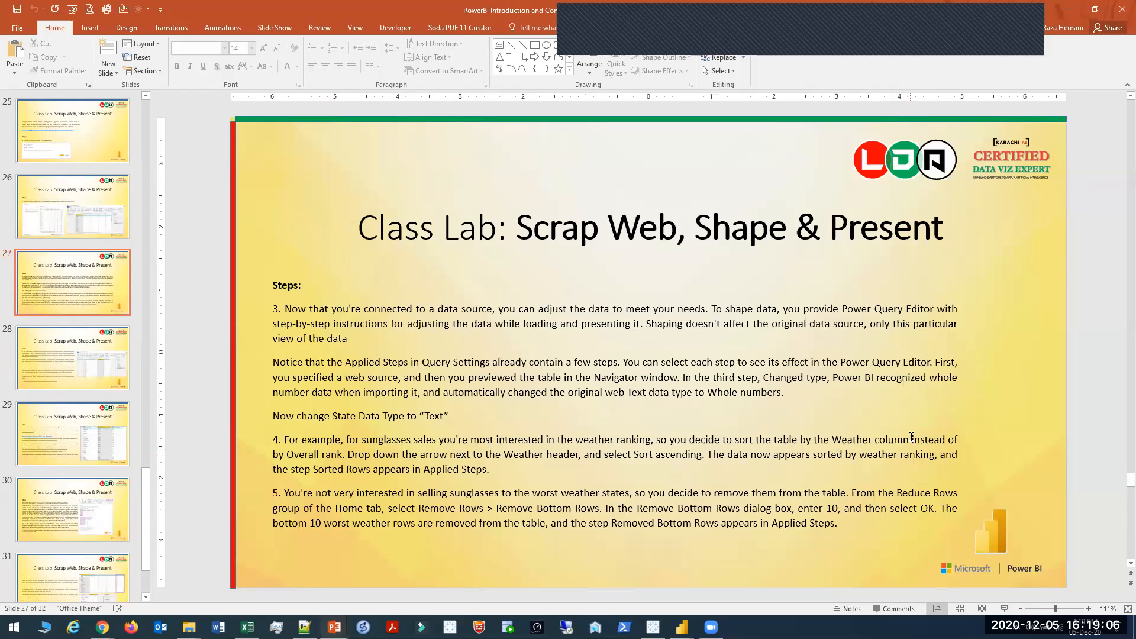
key(alt+Tab)
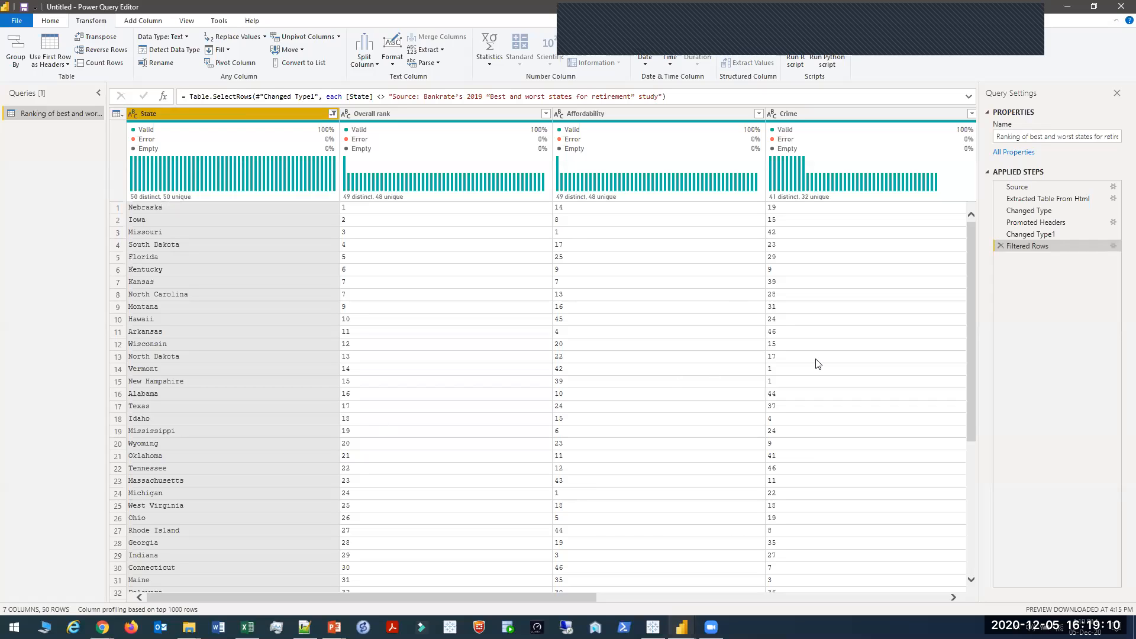
Sort the ranking table by the Weather column in descending order while its values are still text
mouse_move(571, 598)
mouse_down()
mouse_move(922, 598)
mouse_move(572, 598)
mouse_up()
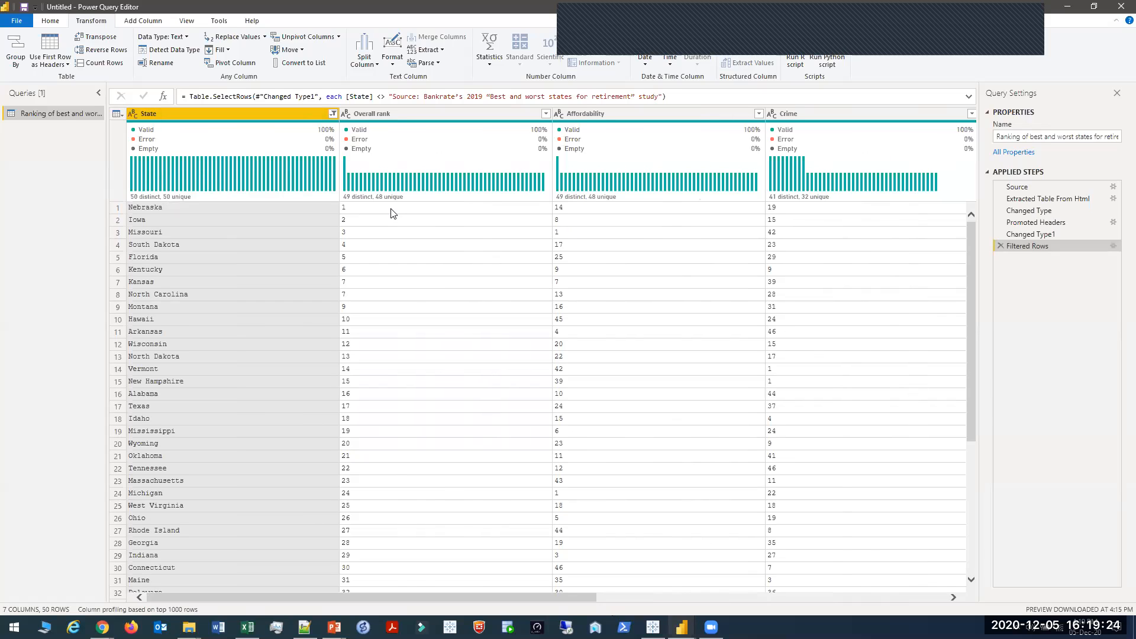
drag(563, 600, 913, 601)
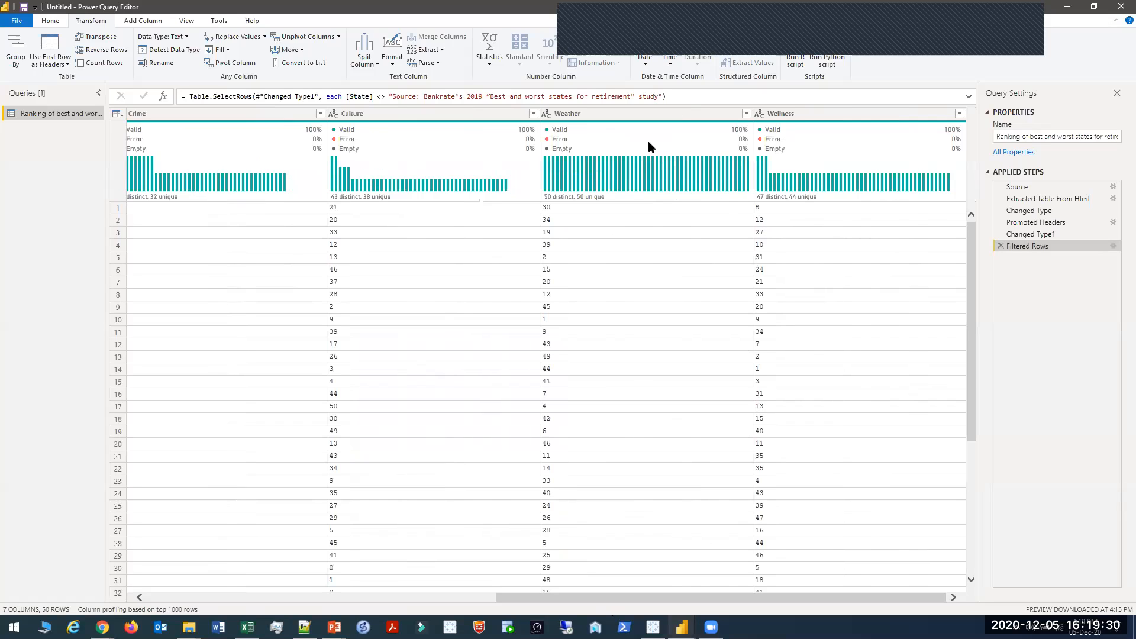
right_click(643, 118)
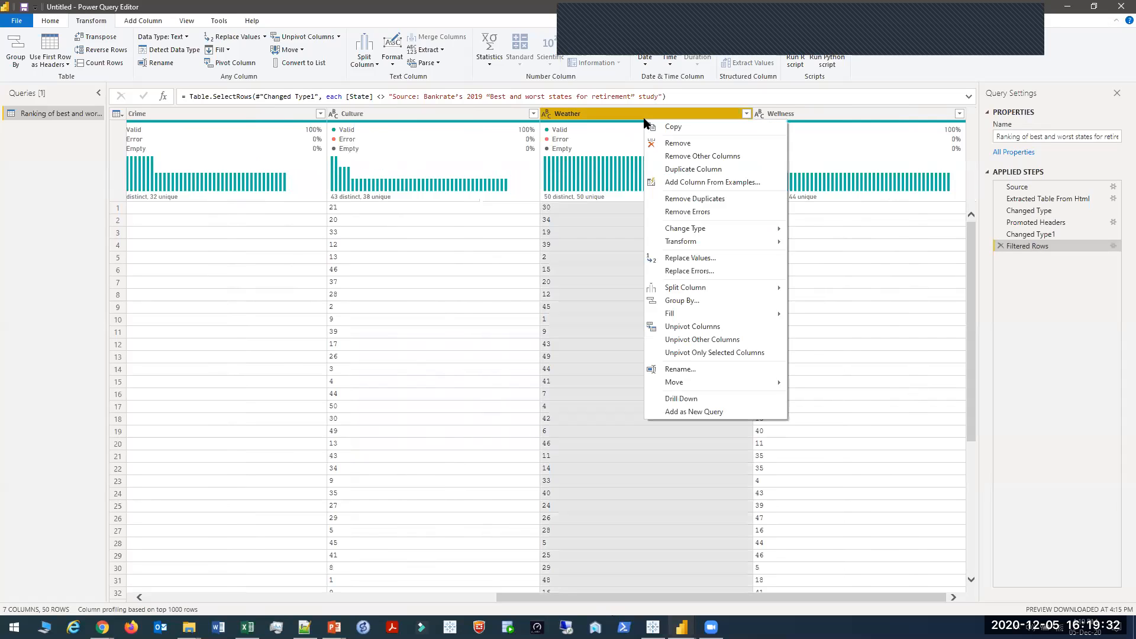
click(654, 114)
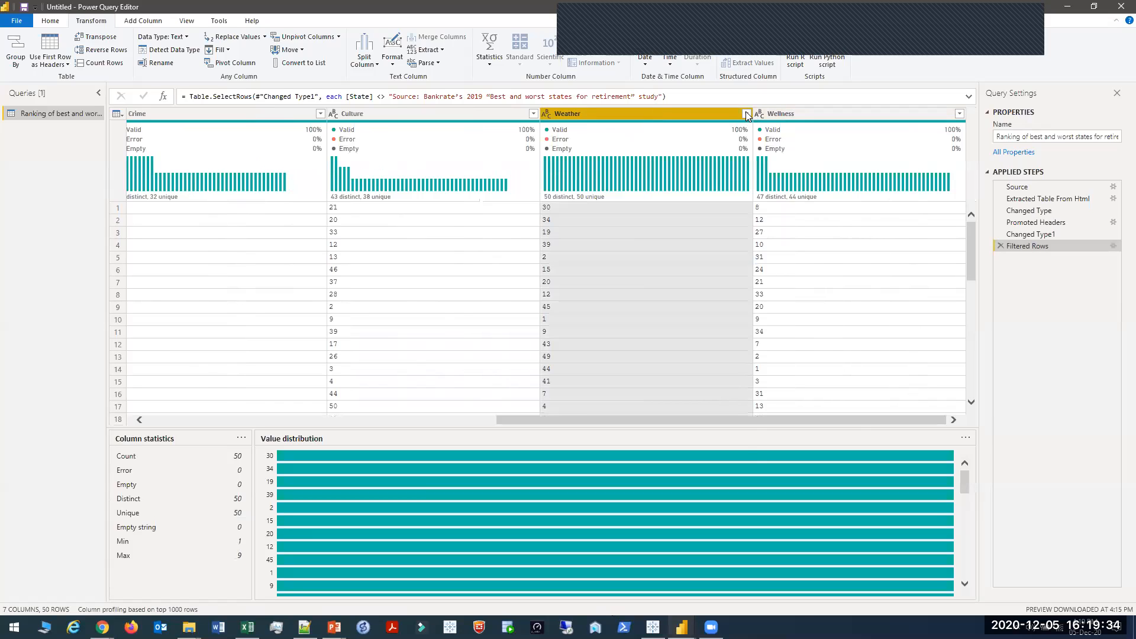
click(747, 113)
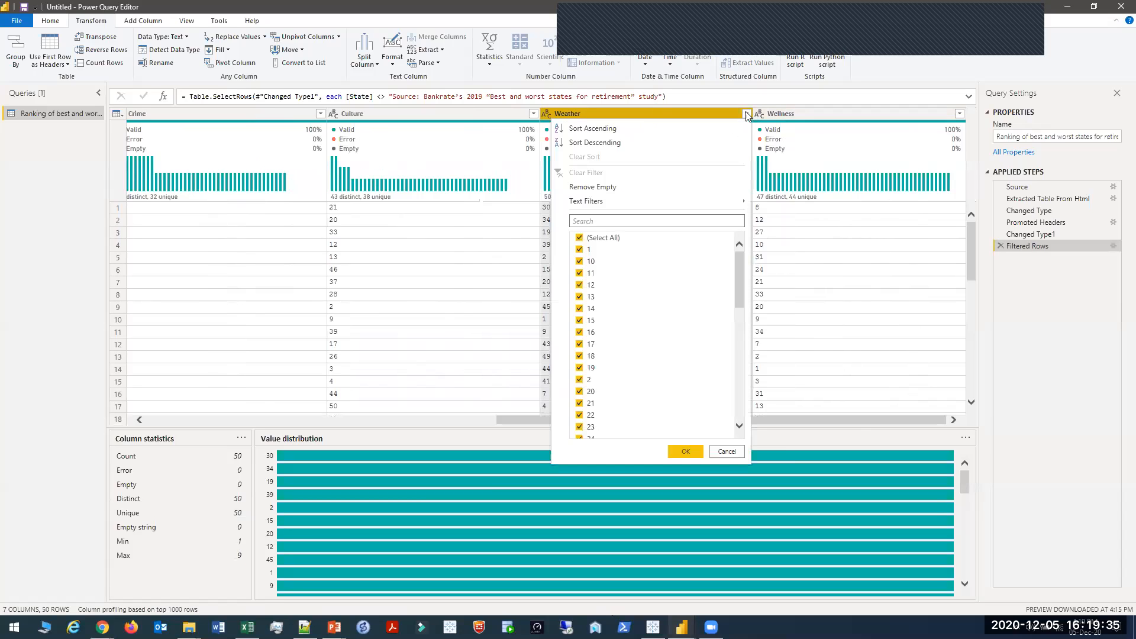
click(603, 144)
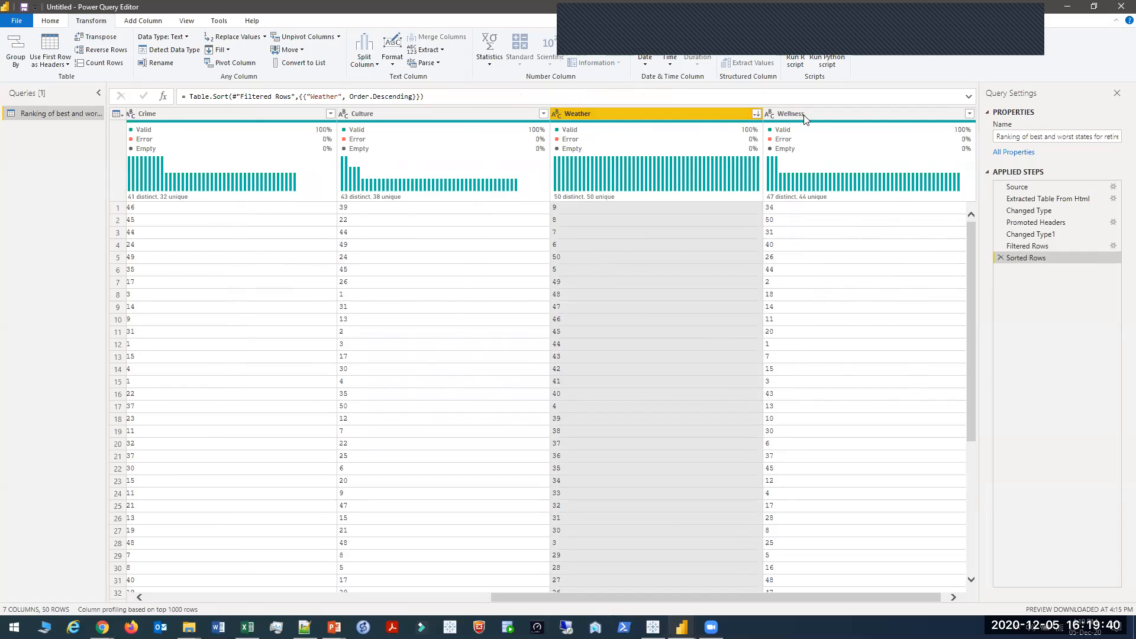
drag(506, 603, 594, 599)
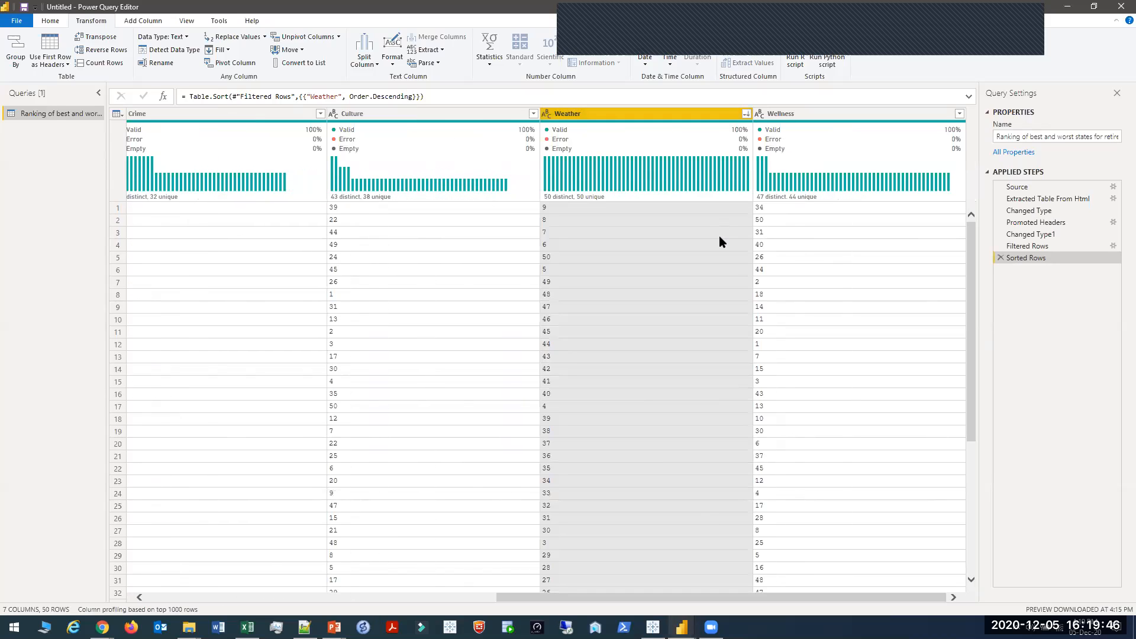
Change the data type of all columns from Overall rank through Wellness to Whole Number
click(546, 113)
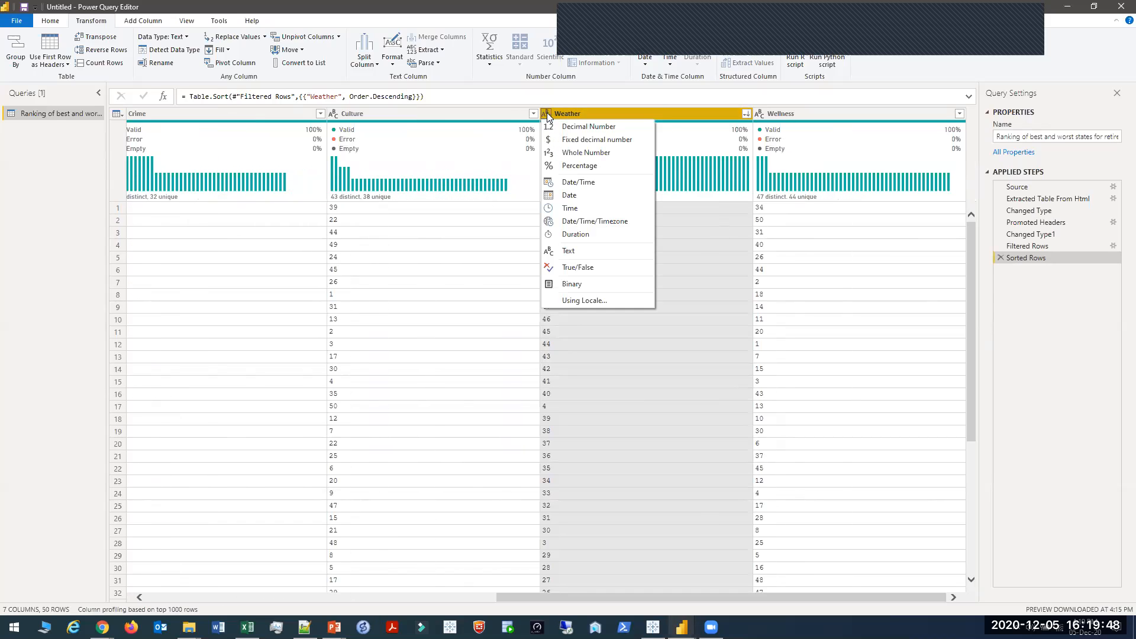
click(547, 113)
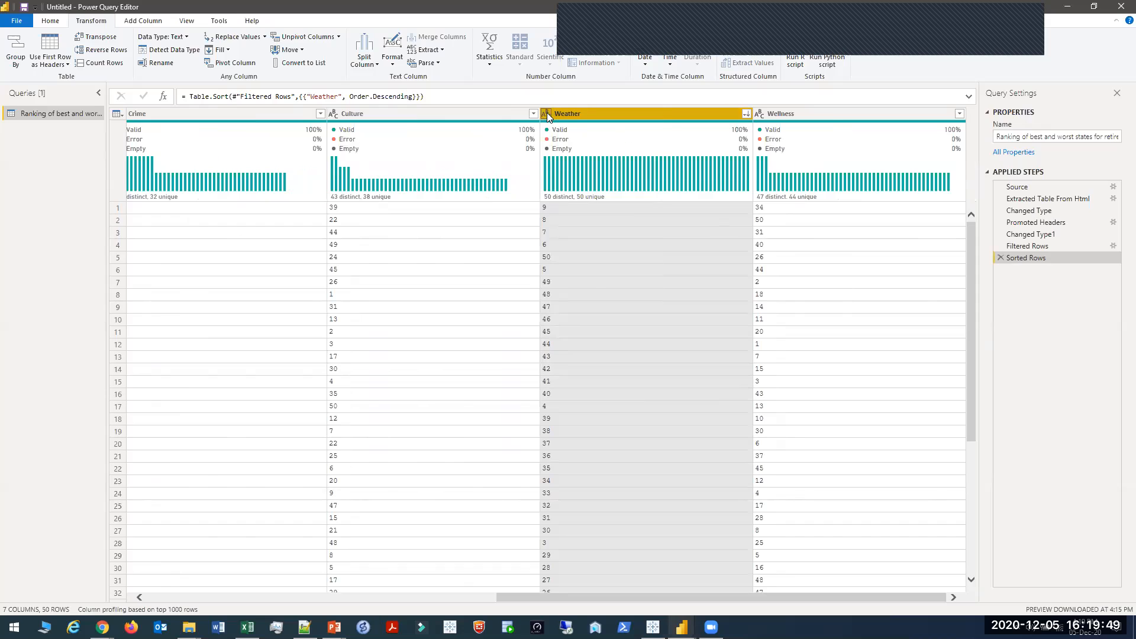
click(832, 116)
drag(505, 422, 138, 417)
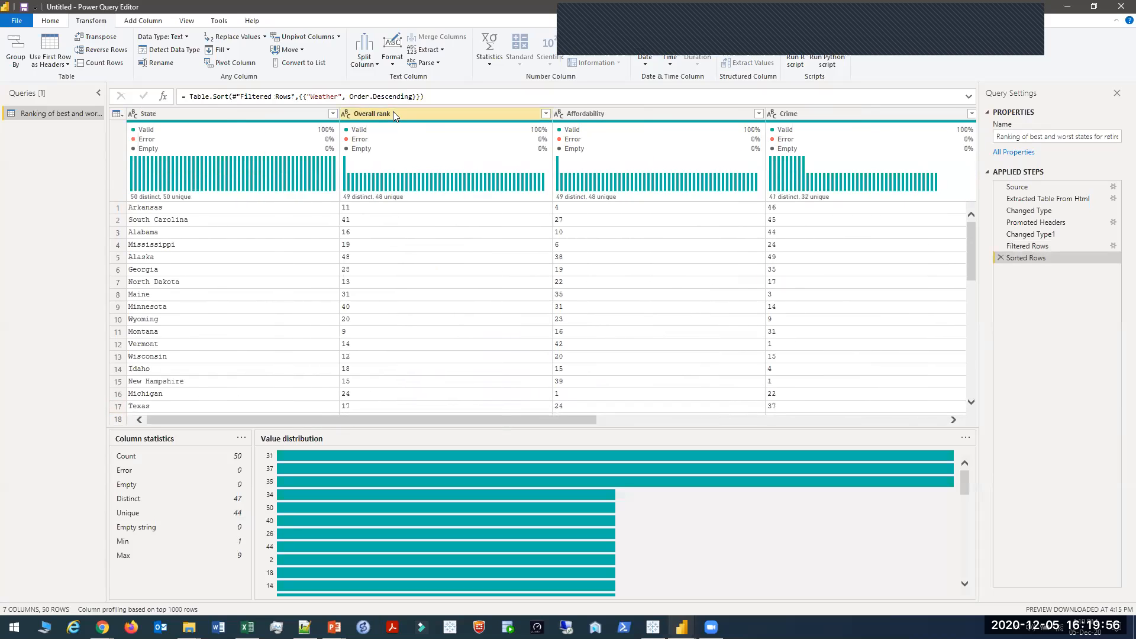
shift+click(393, 111)
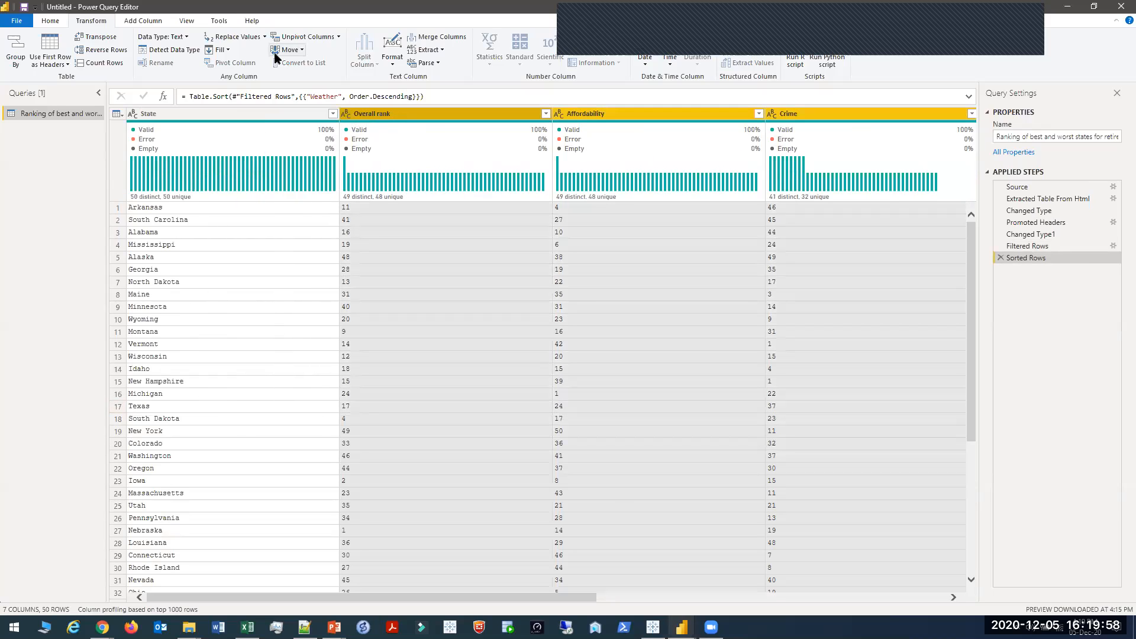
click(181, 37)
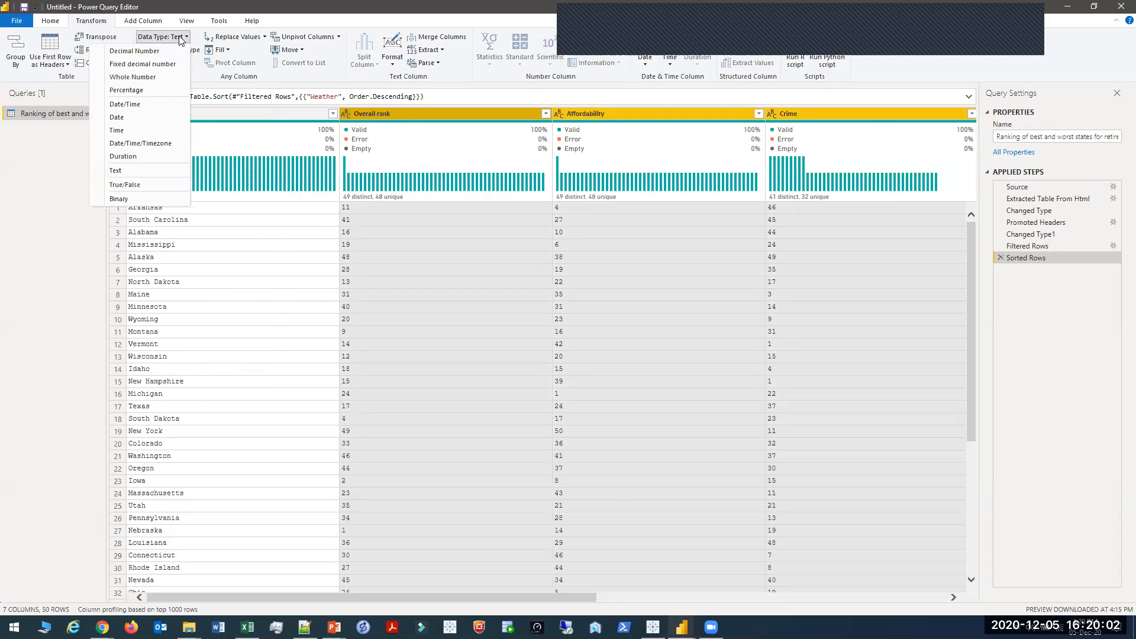
click(133, 77)
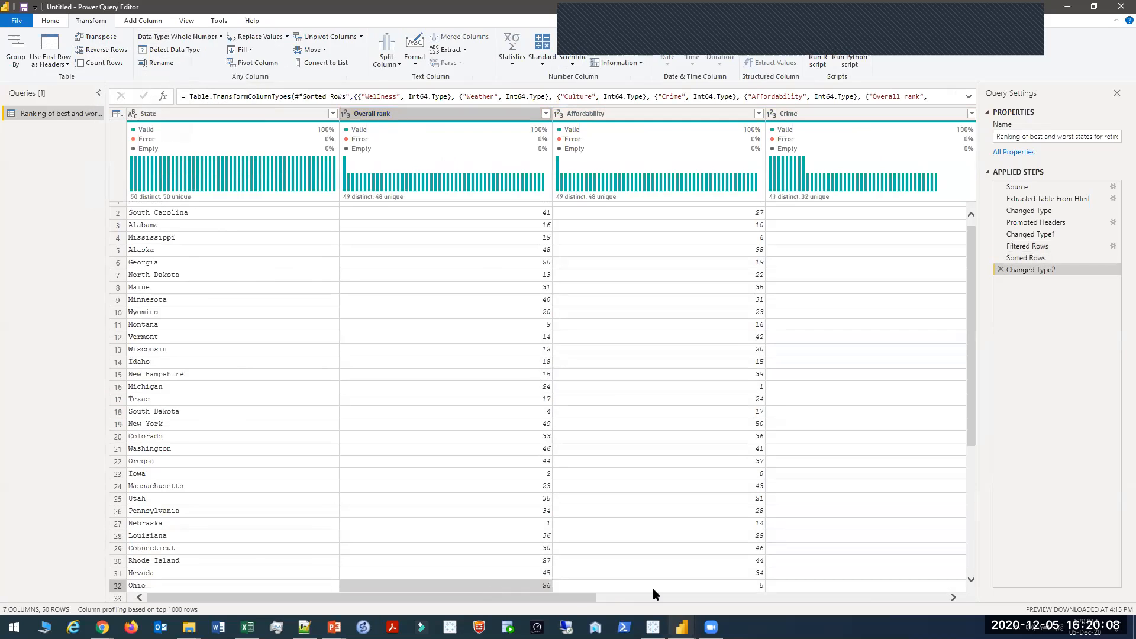
click(653, 591)
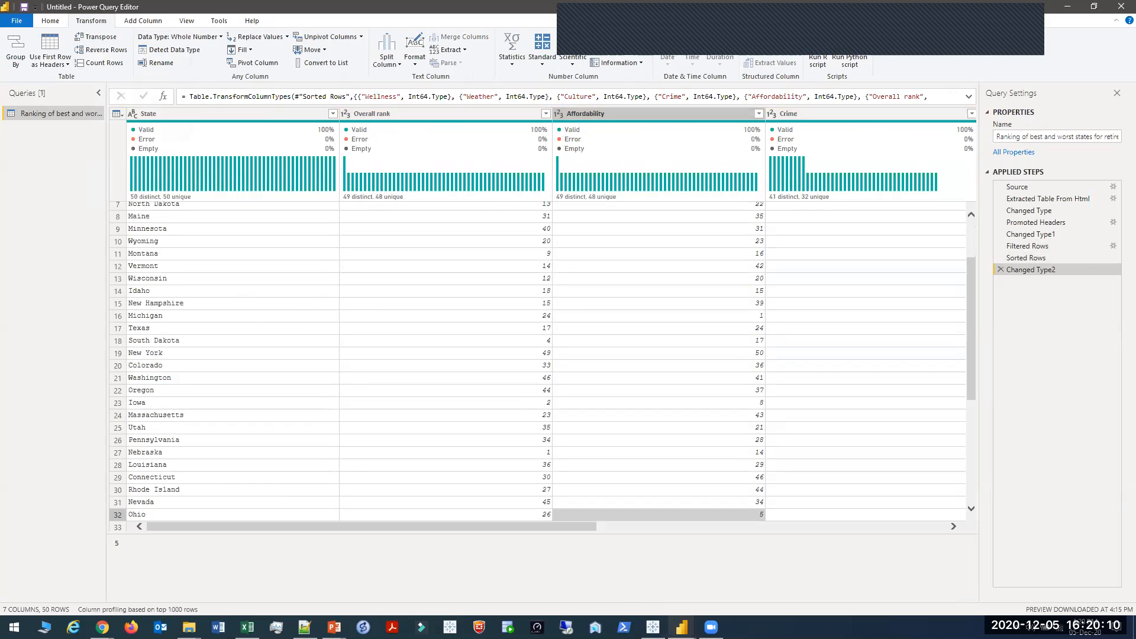
Delete the Sorted Rows step that precedes the type change, and sort the table by Weather in descending order
click(1002, 258)
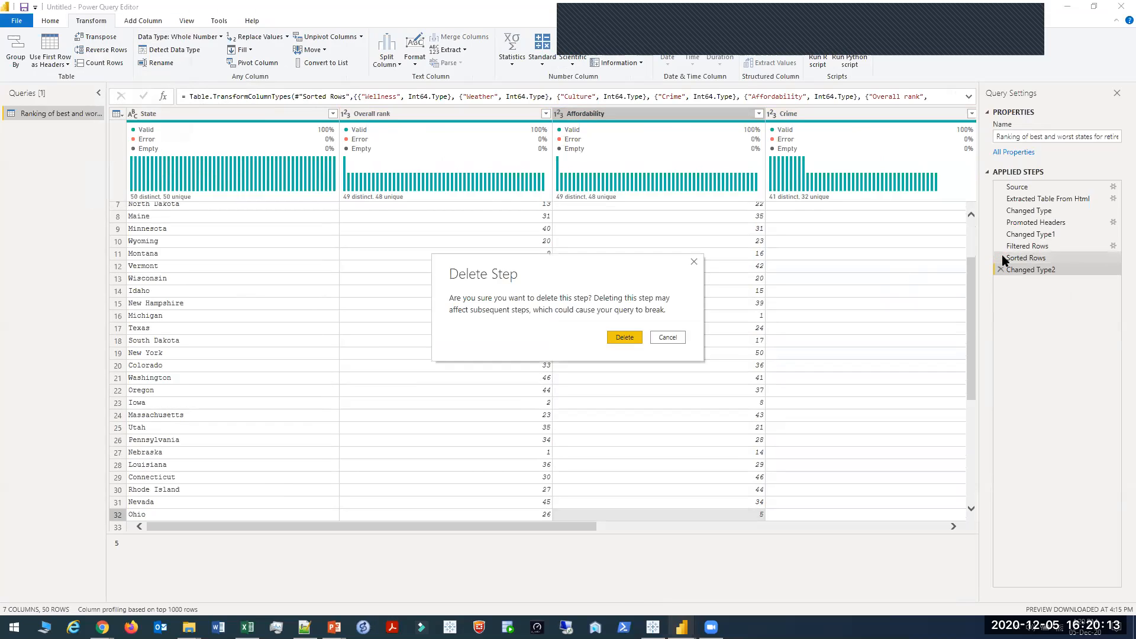
click(625, 337)
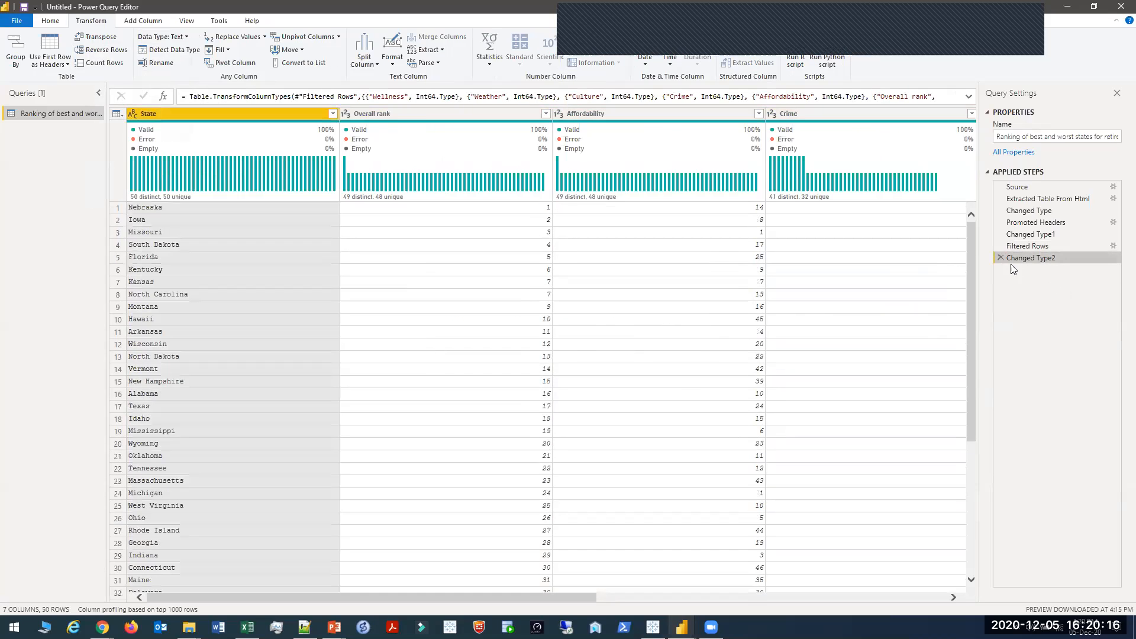
click(693, 600)
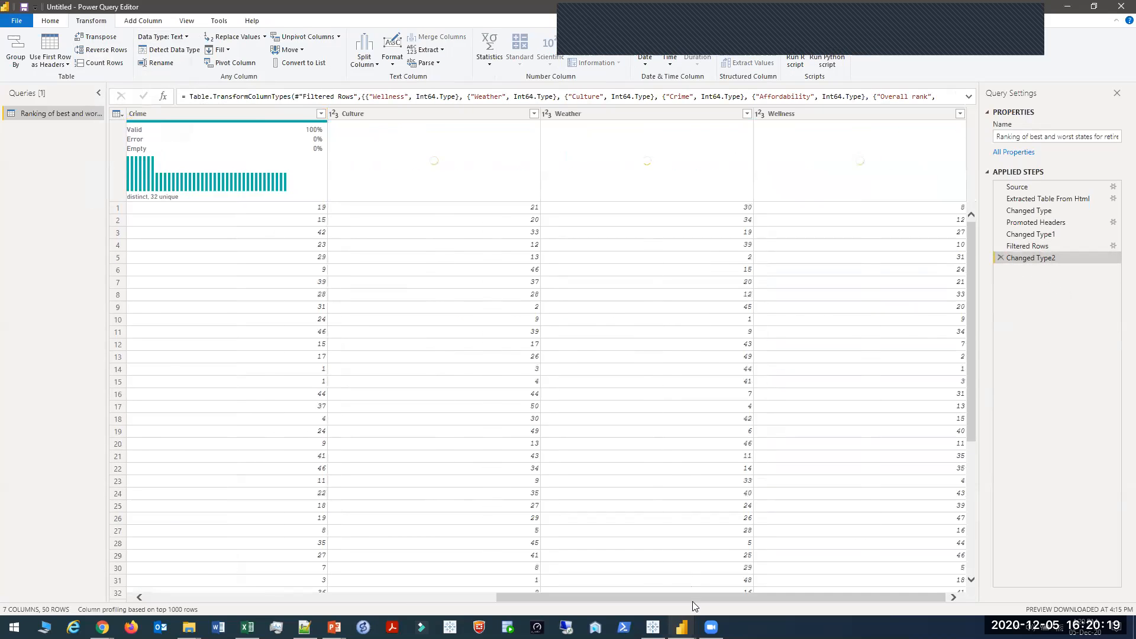
click(747, 114)
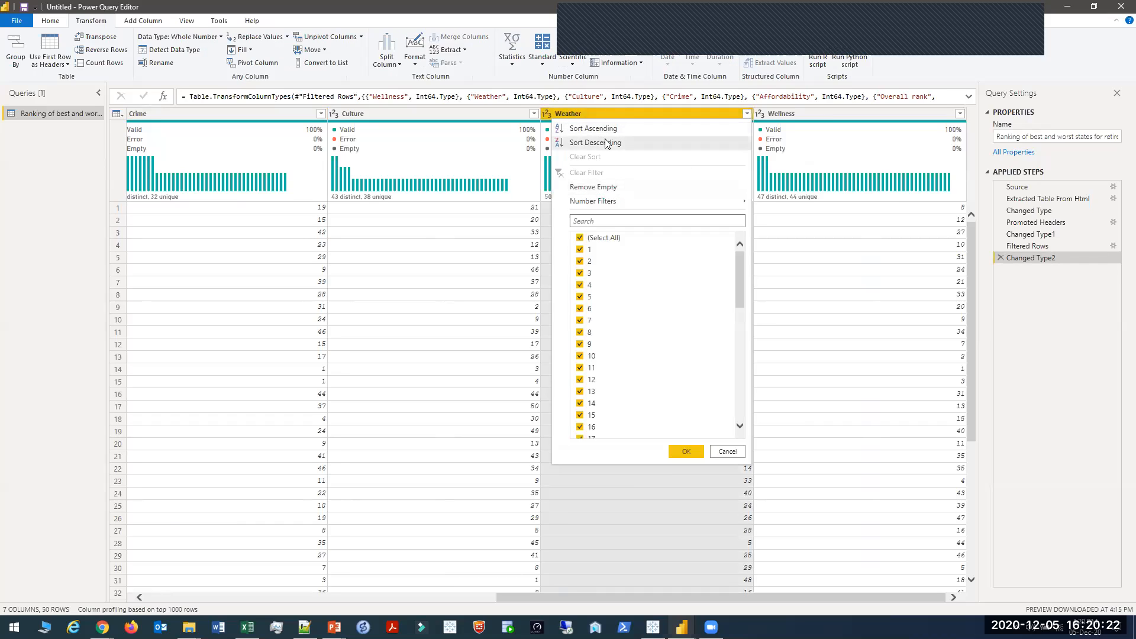
click(607, 144)
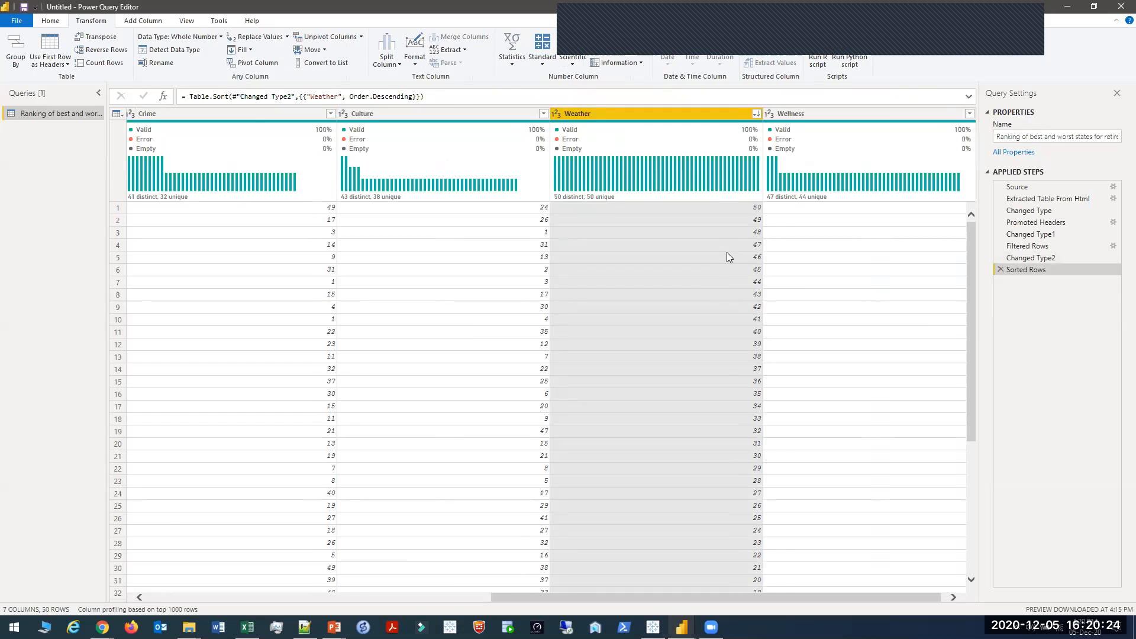
Remove the Crime, Culture and Wellness columns from the table, and switch to the lab instructions in PowerPoint
key(alt+Tab)
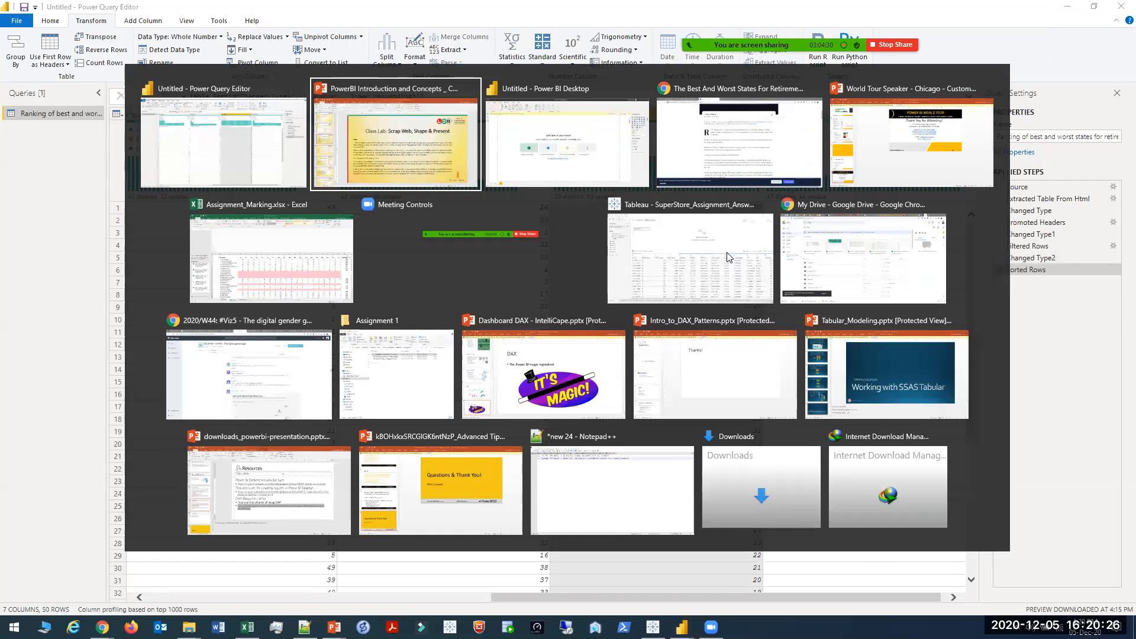
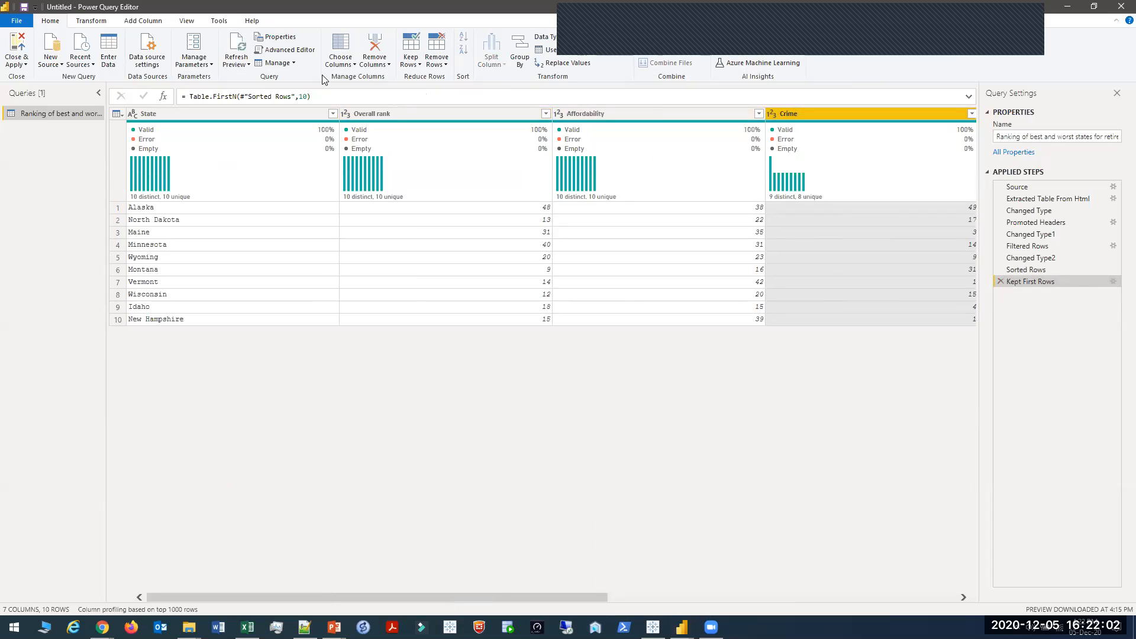
click(380, 37)
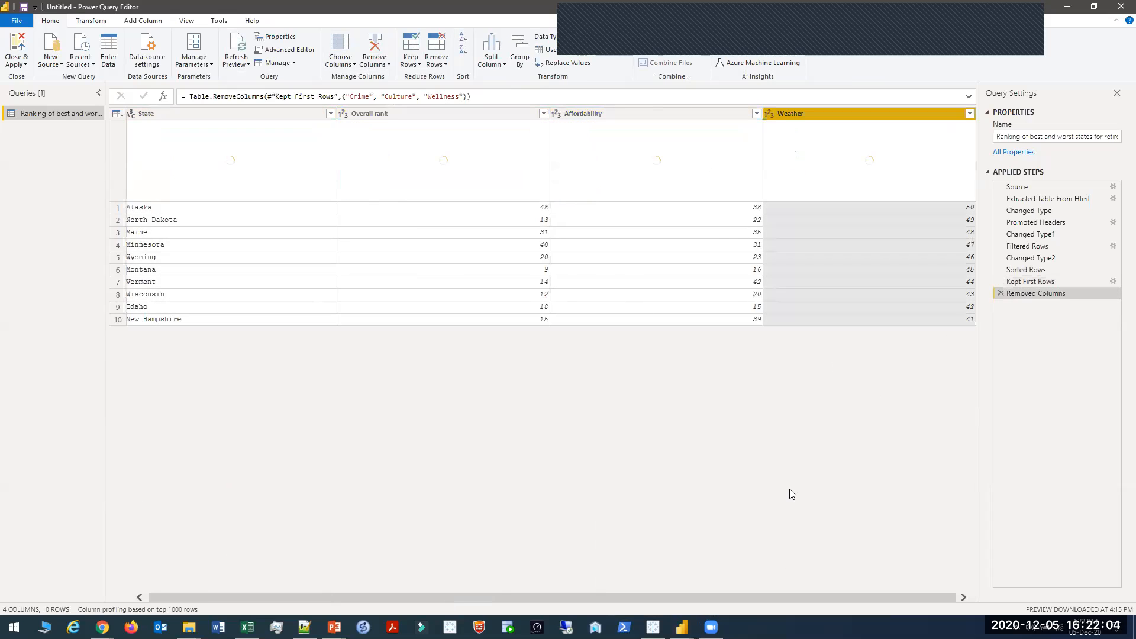
key(alt+Tab)
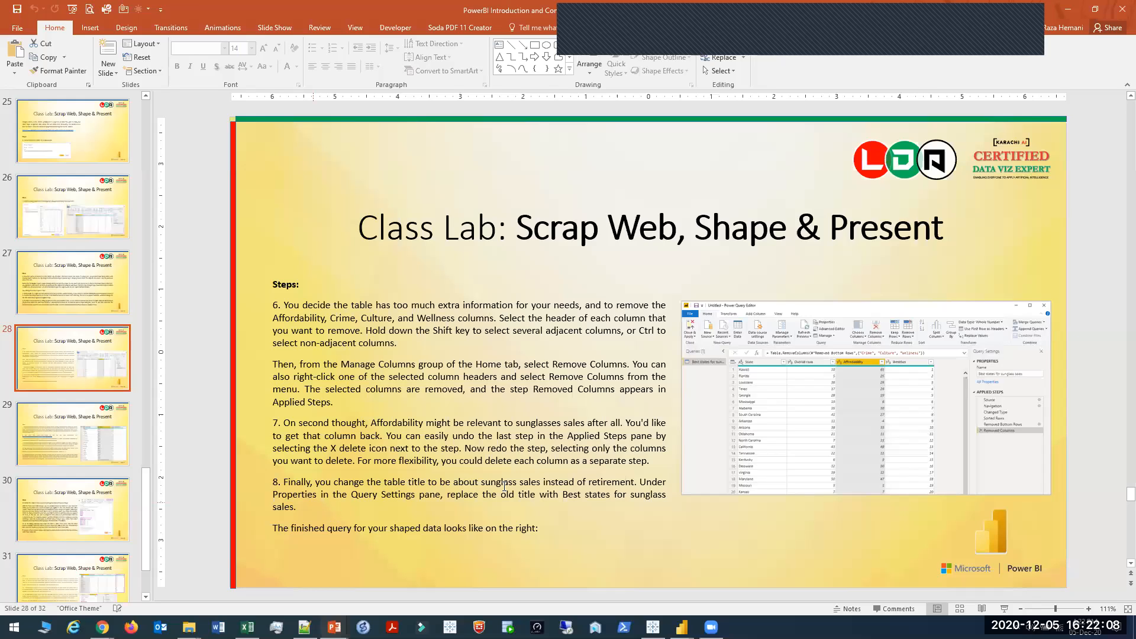
In Power Query Editor, rename the retirement ranking query as Sunglasses, and close and apply the changes to the Power BI report
key(alt+Tab)
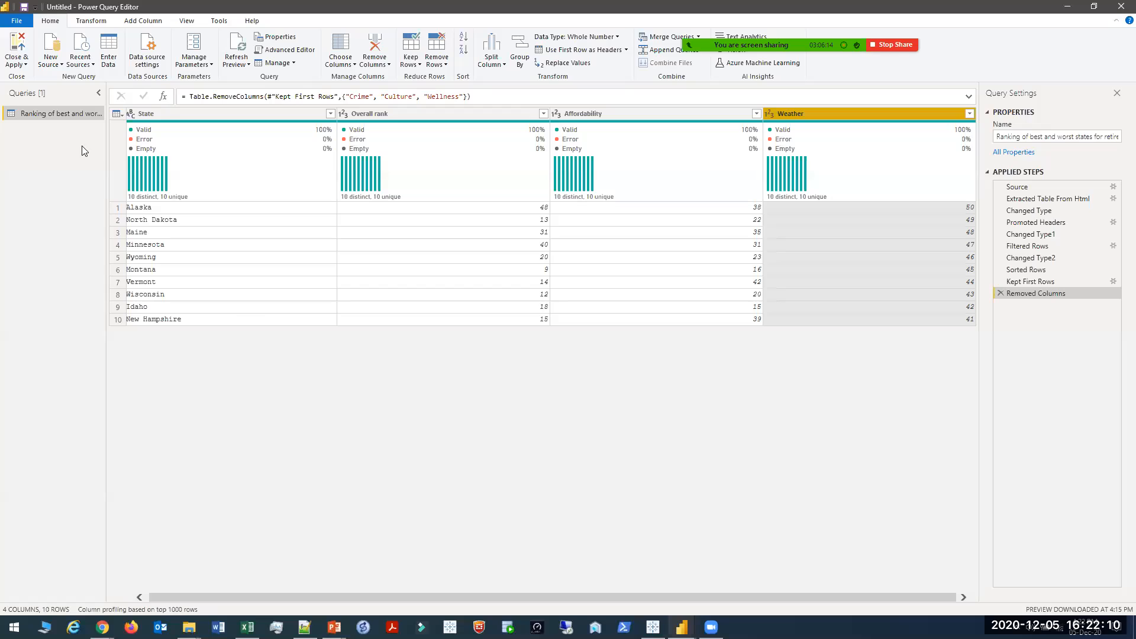
right_click(43, 116)
click(109, 169)
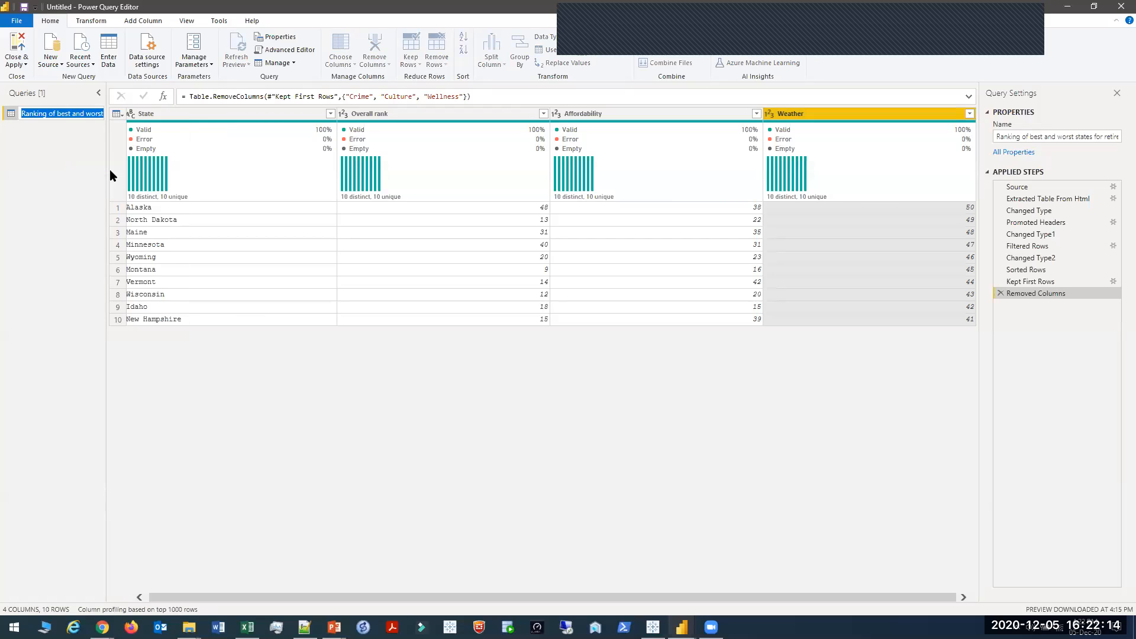
text(Sun)
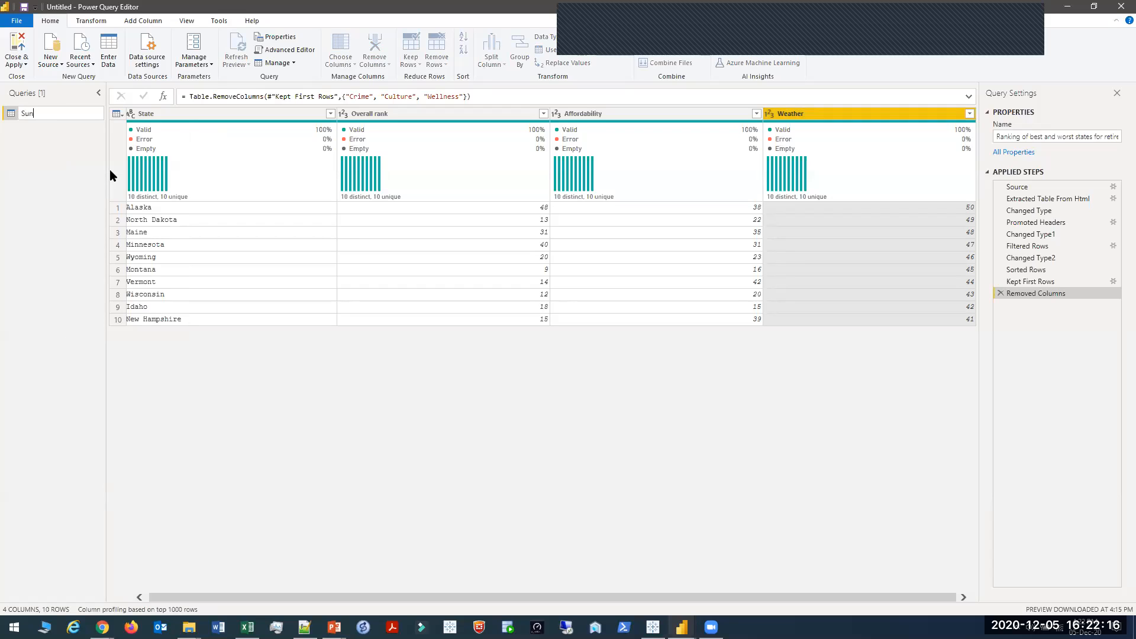
text(glasses)
key(Return)
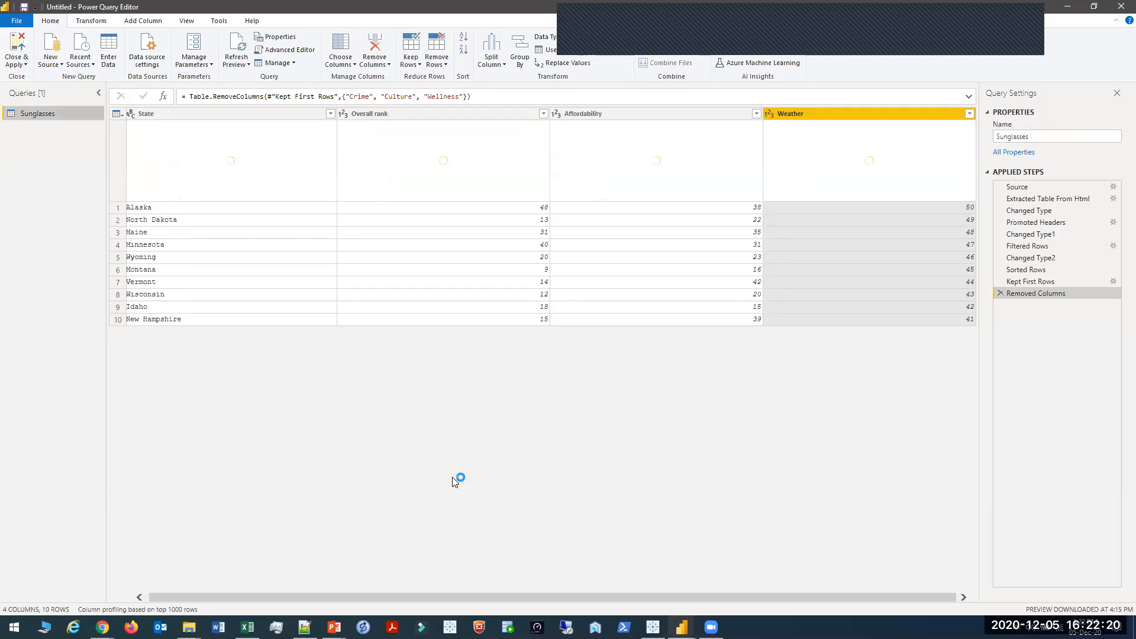
click(16, 62)
click(25, 77)
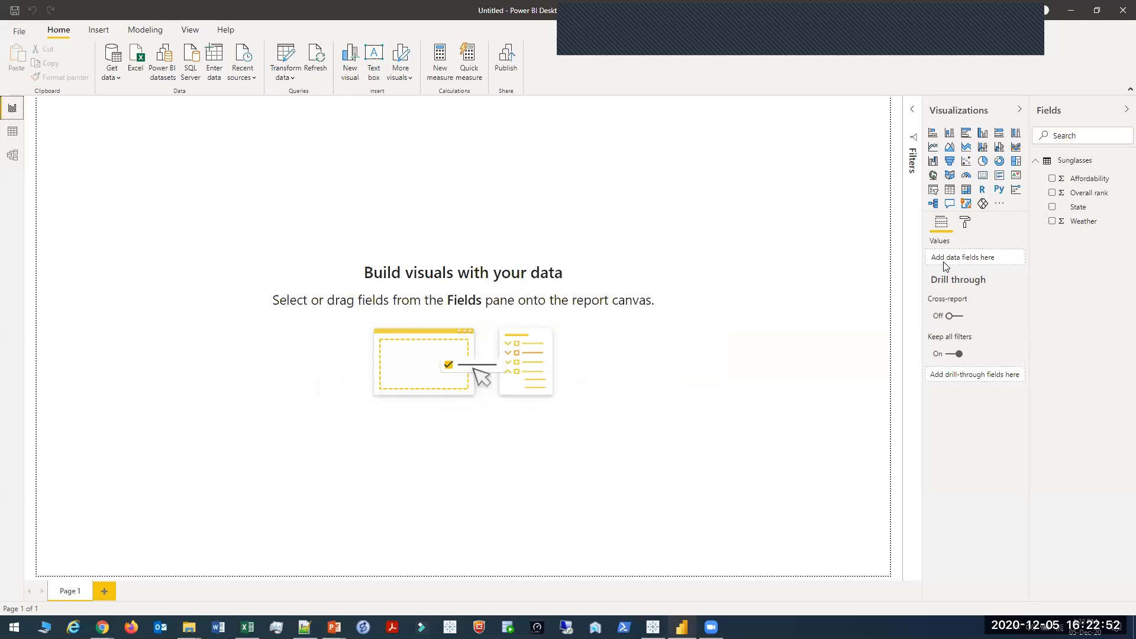
Create a map visual plotting State on the report page, and enlarge it to fill most of the canvas
drag(1087, 208, 838, 254)
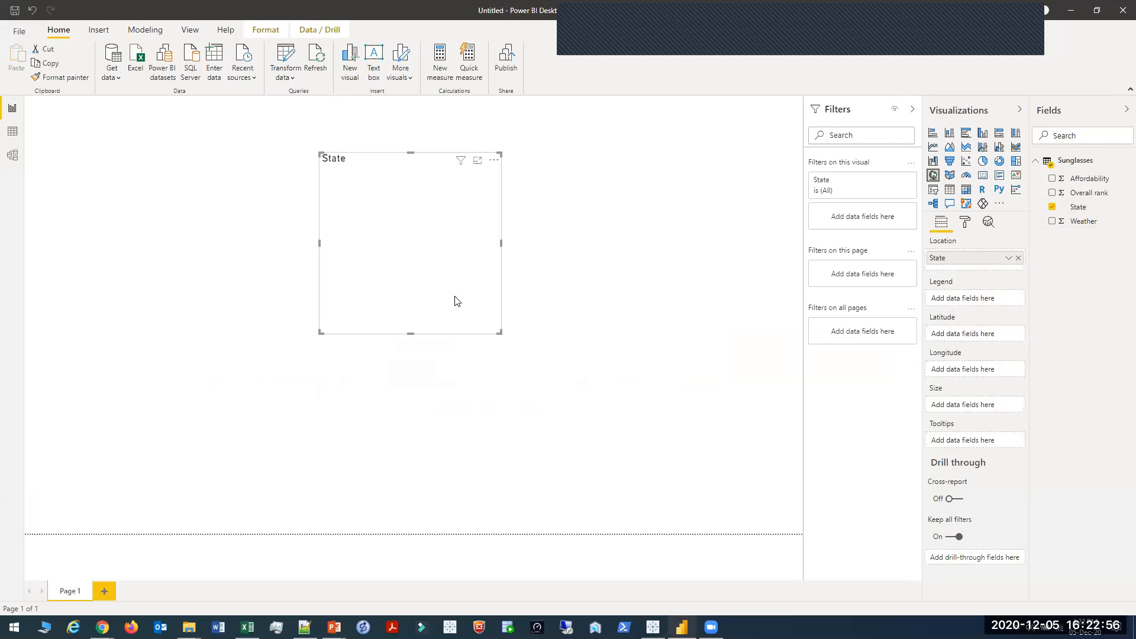
click(952, 175)
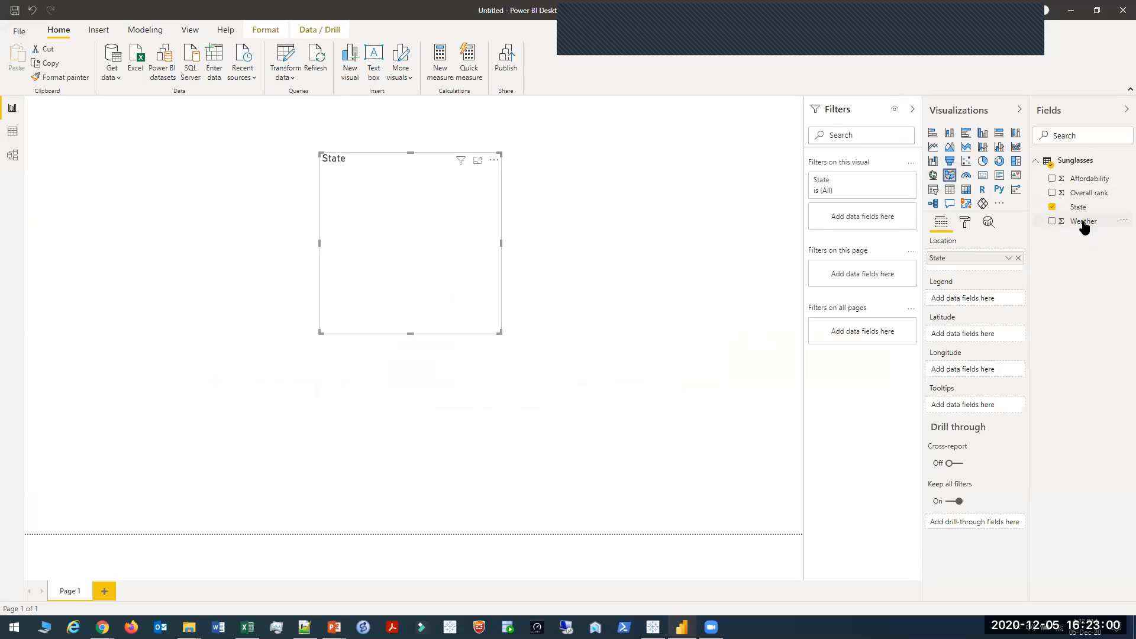
key(ctrl+z)
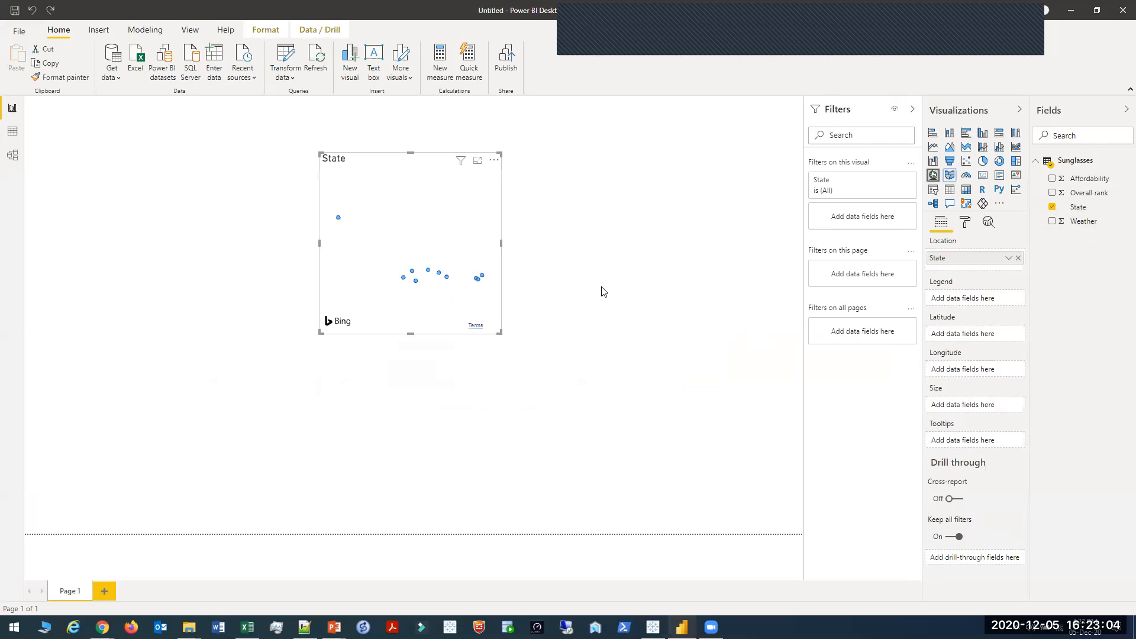
drag(500, 333, 804, 535)
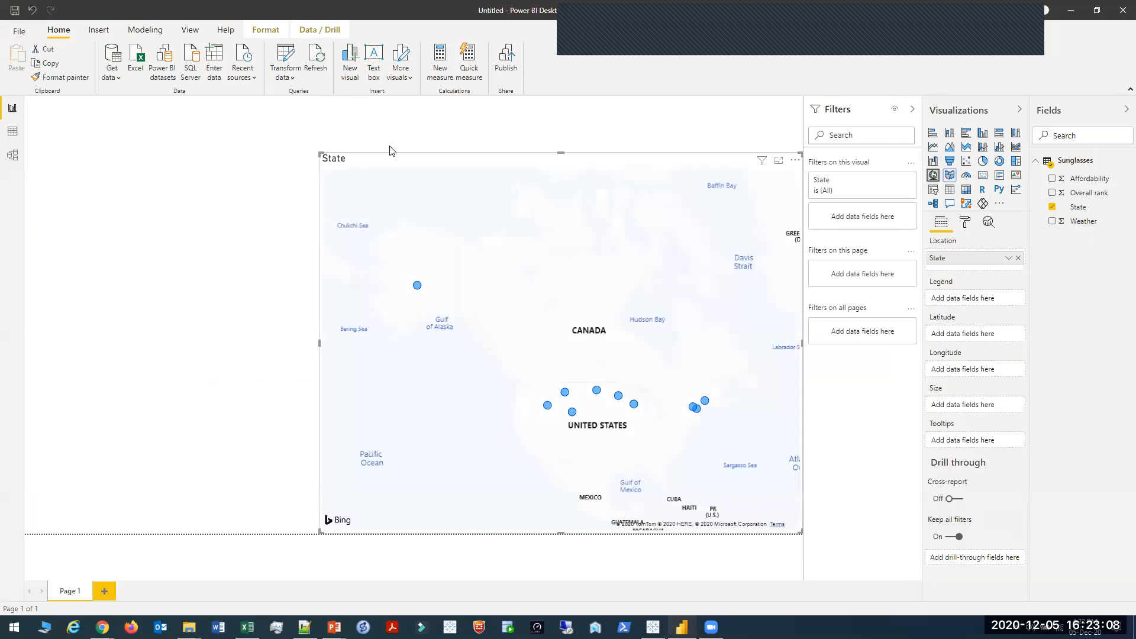
drag(396, 161, 239, 115)
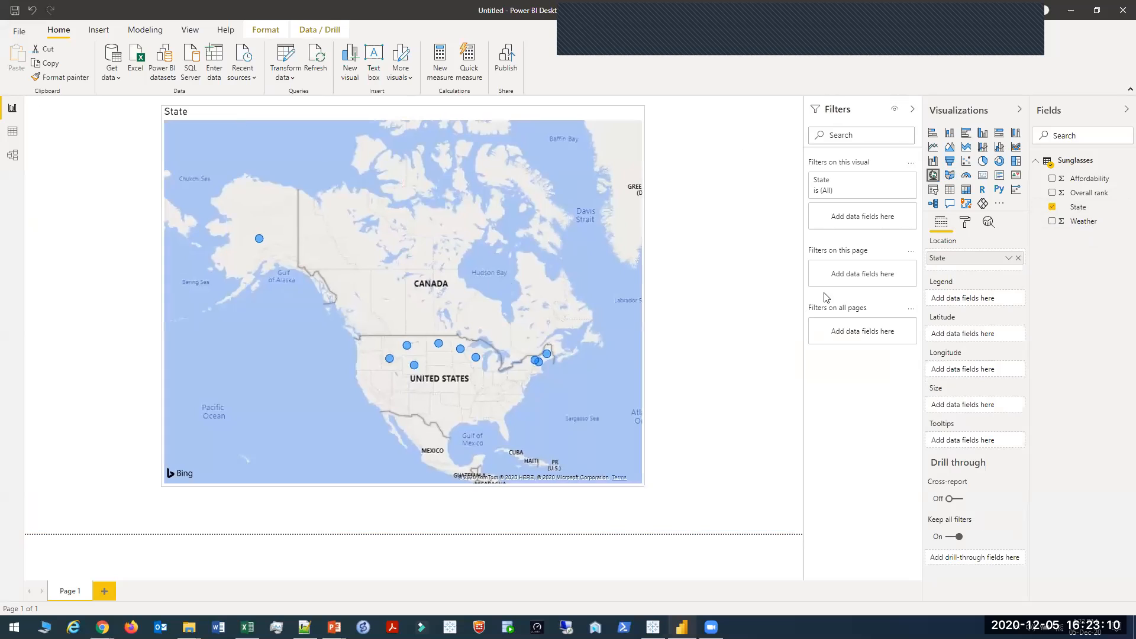
Size the map's bubbles by Weather, and shrink the map into the upper-left corner of the report page
drag(1093, 228, 990, 413)
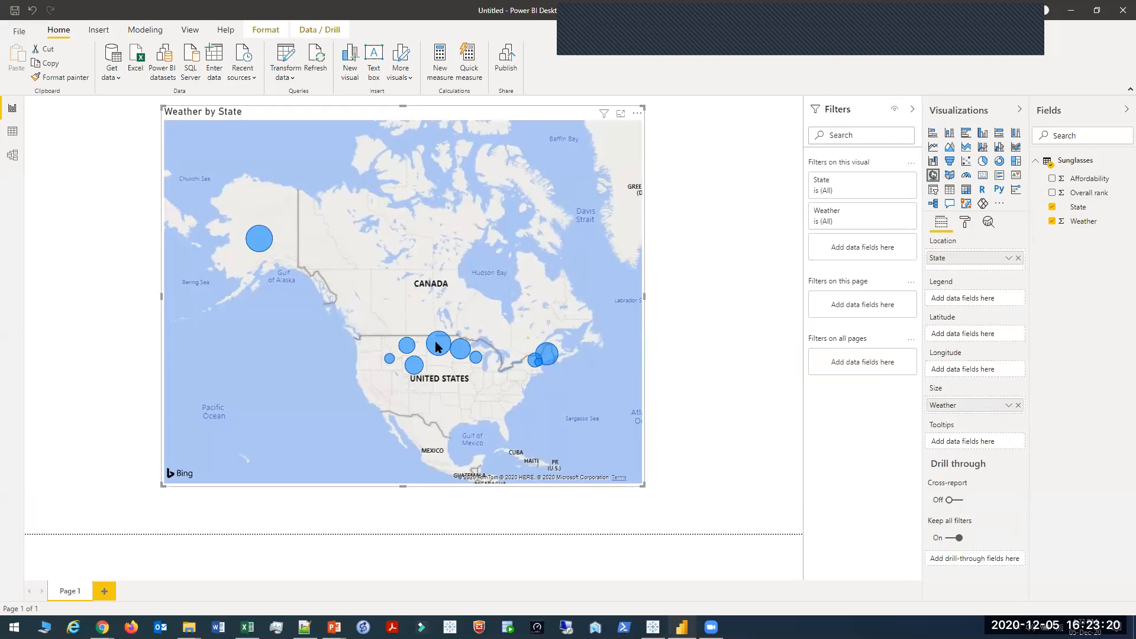
mouse_move(436, 345)
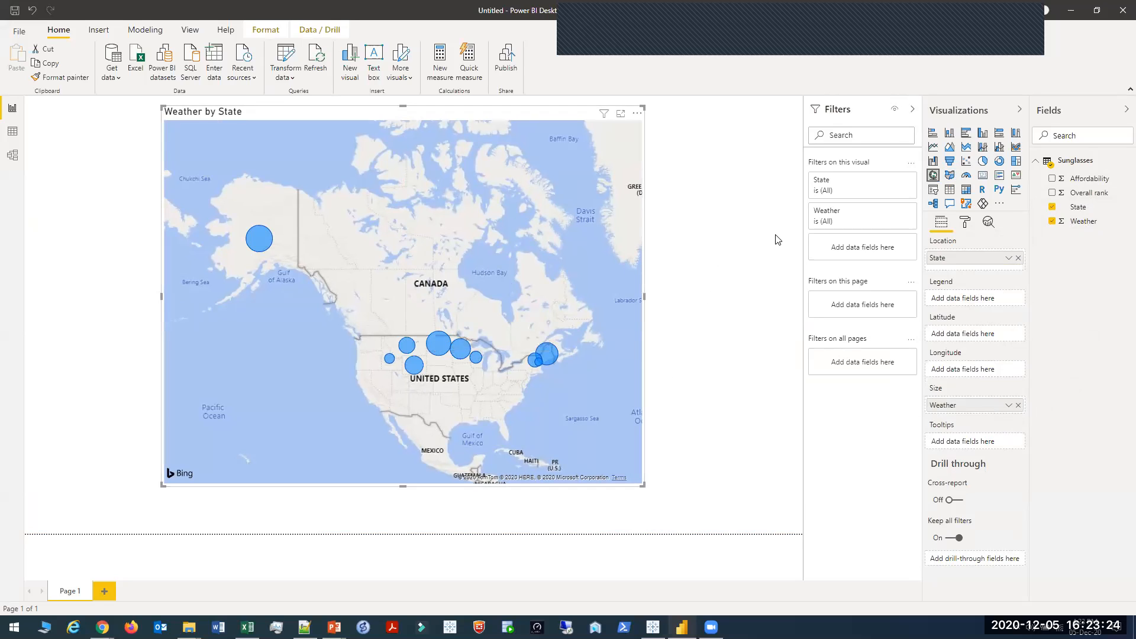
drag(413, 115, 281, 114)
drag(513, 491, 368, 324)
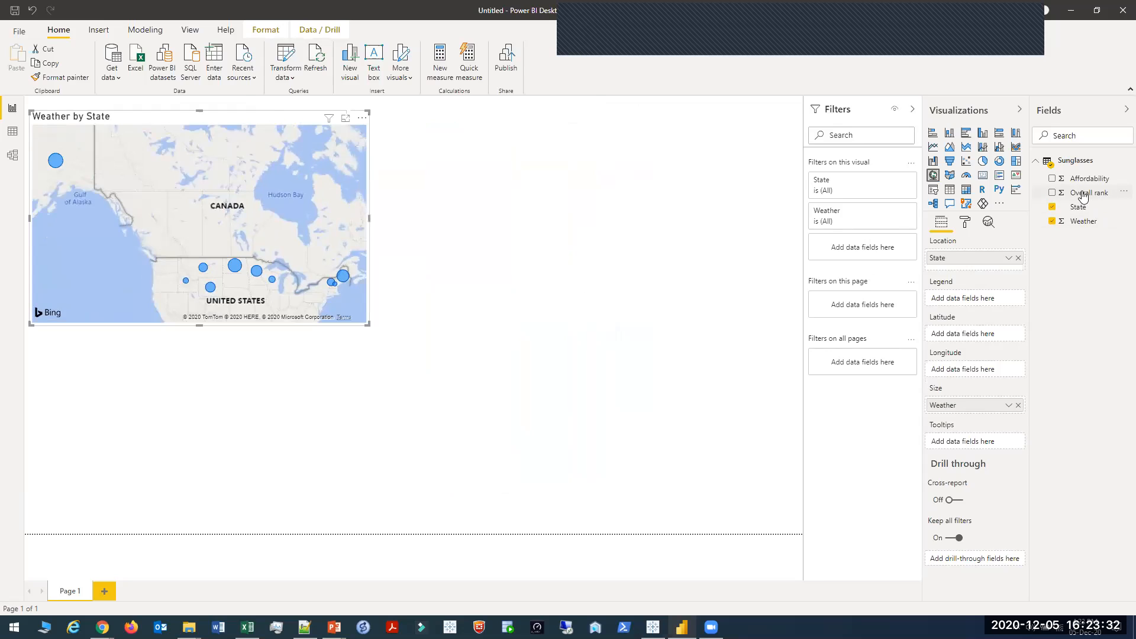
Add a stacked bar chart of Affordability by State beneath the map, with data labels turned on
click(449, 200)
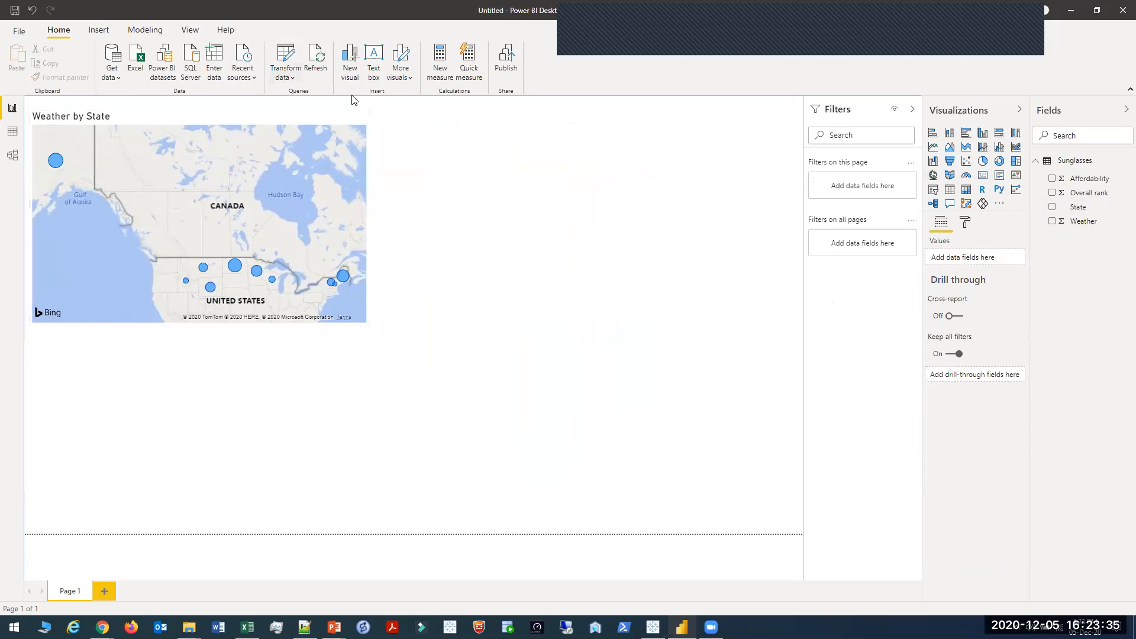
click(349, 65)
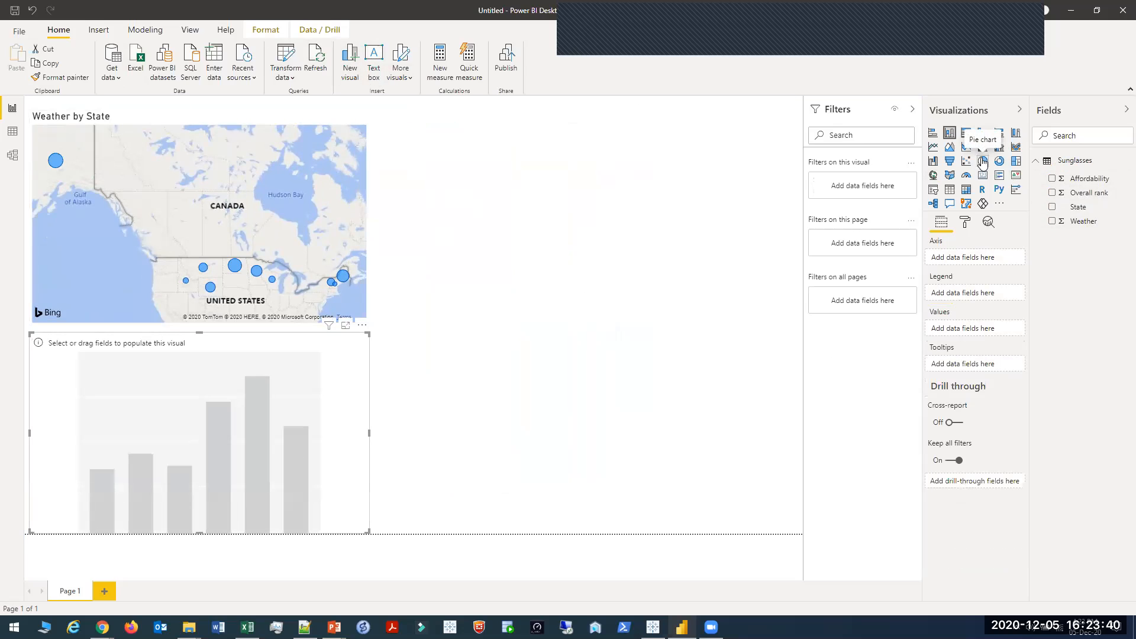
click(934, 134)
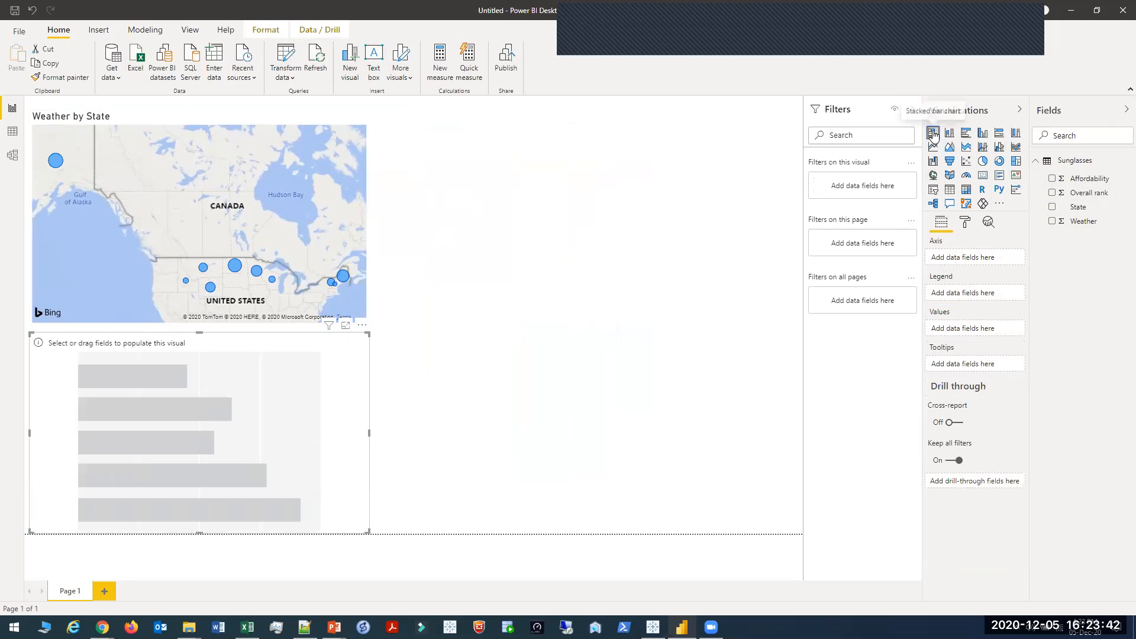
click(1079, 207)
drag(1082, 209, 245, 477)
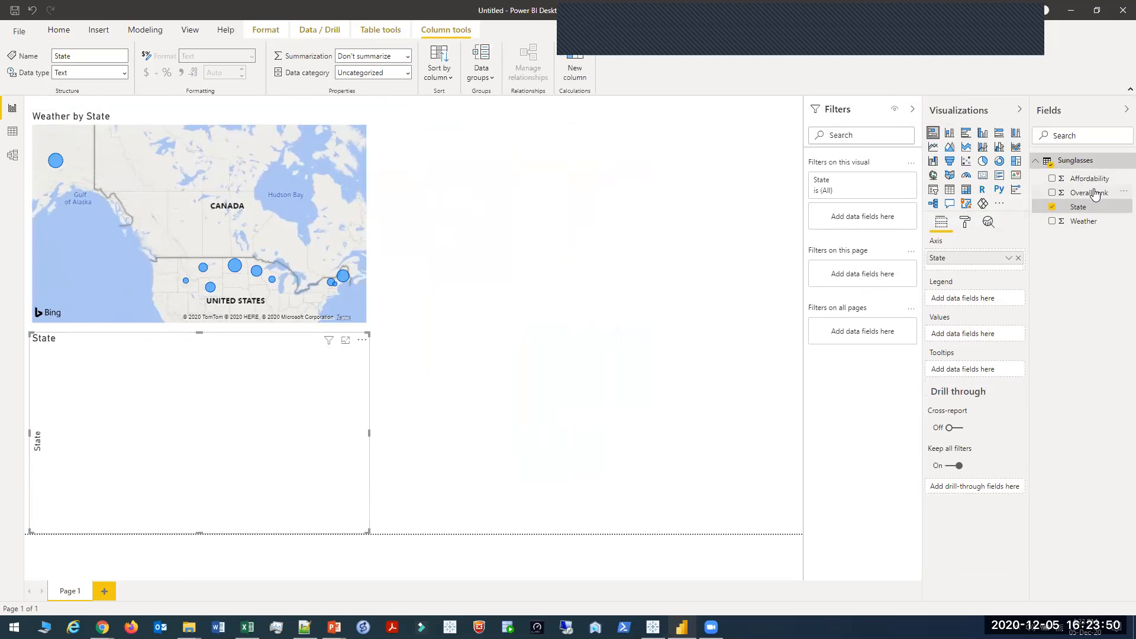
drag(1089, 179, 960, 338)
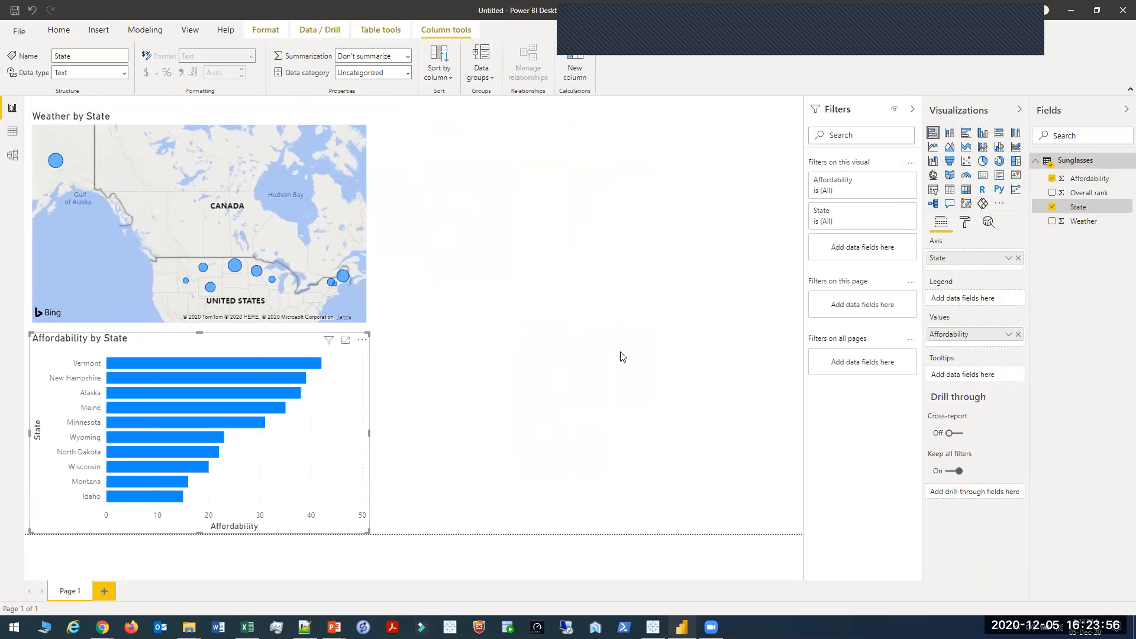
click(971, 225)
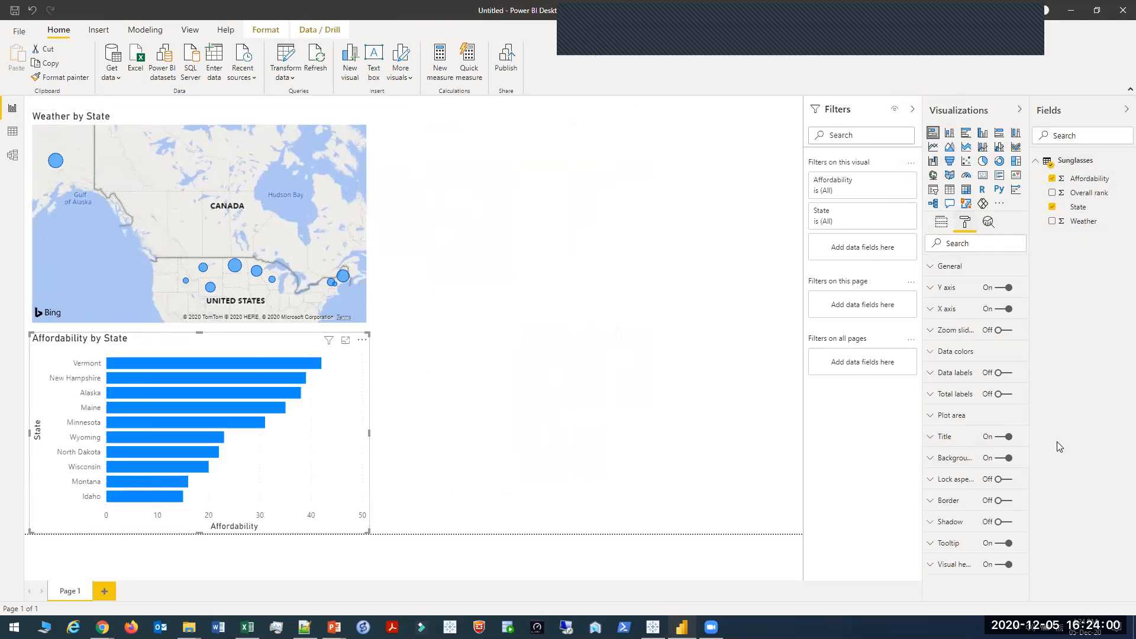
click(1007, 375)
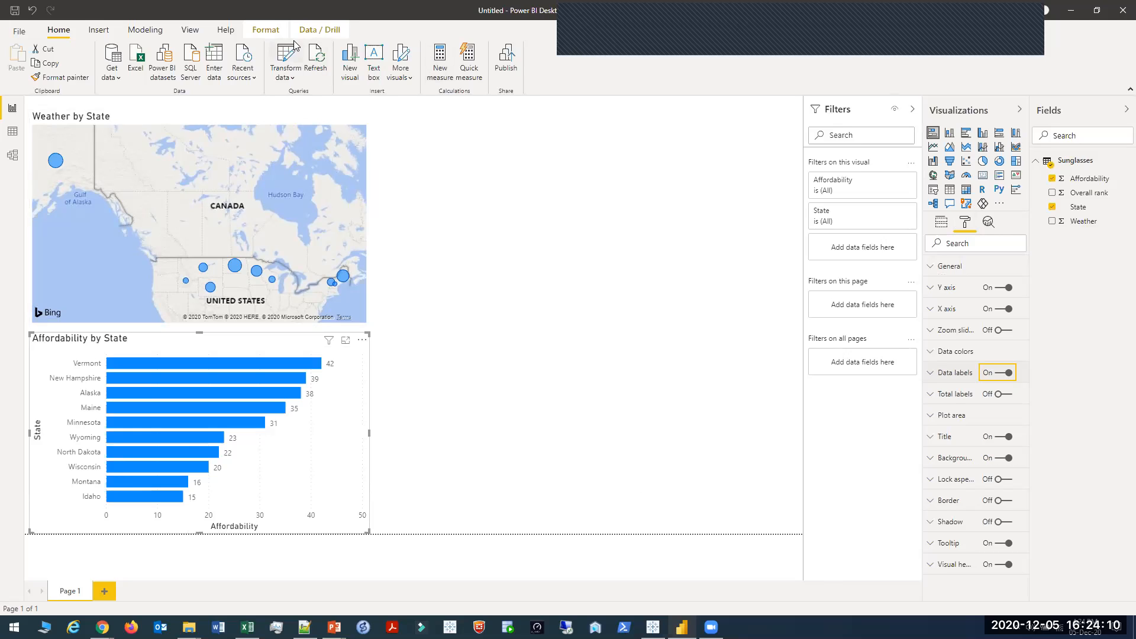
Start inserting an image into the report, and search Google Images in Chrome for sunglasses png
click(101, 28)
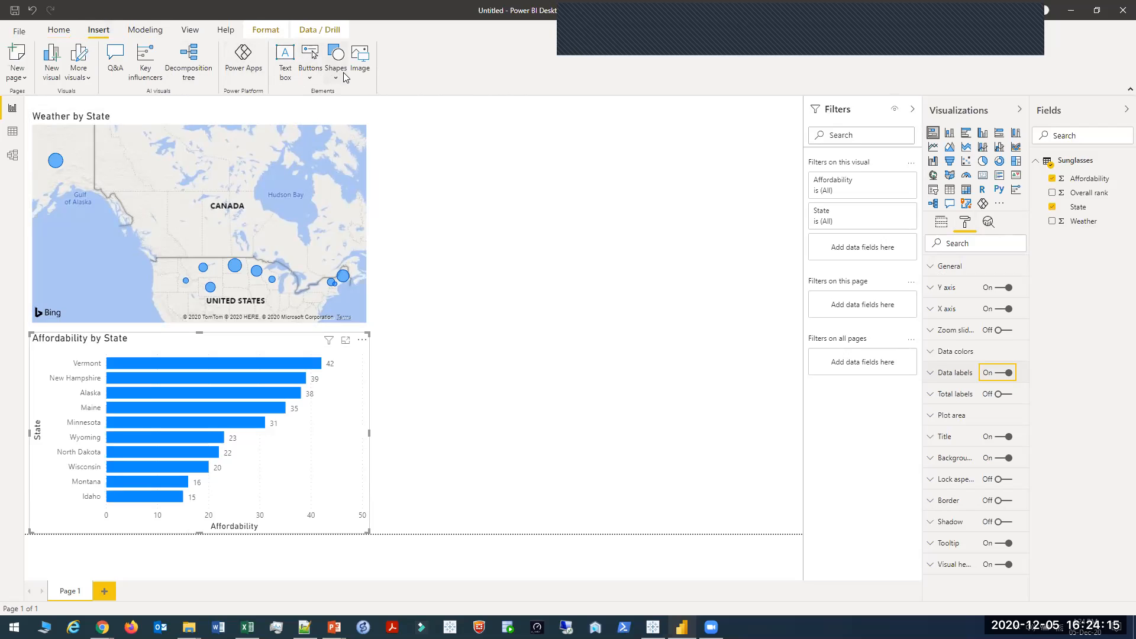
click(371, 72)
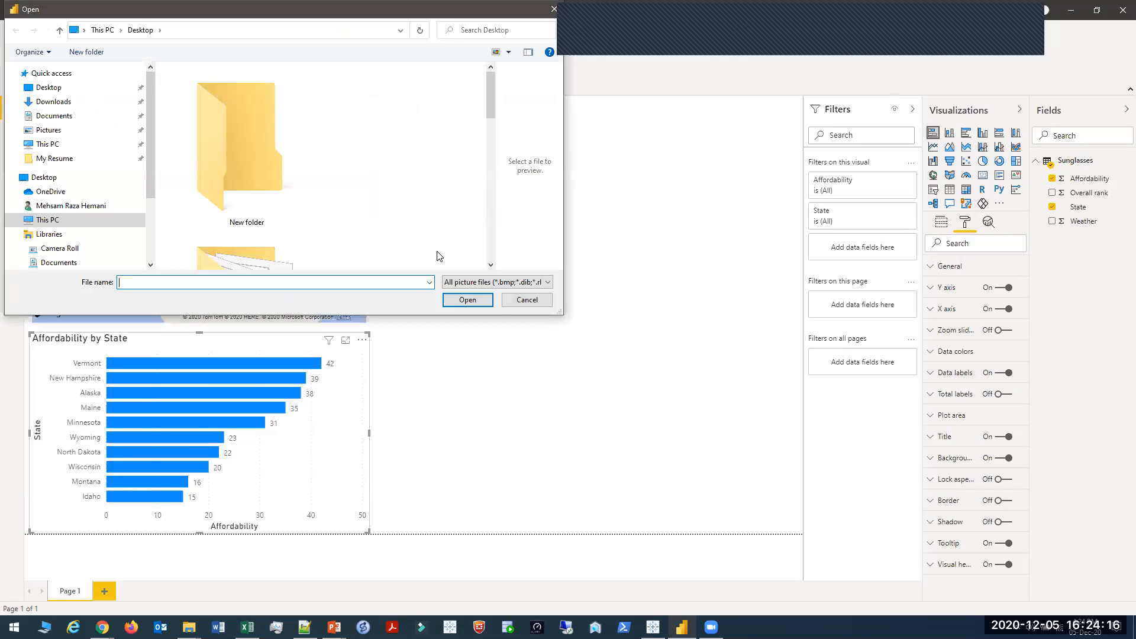
key(alt+Tab)
key(alt+Tab)
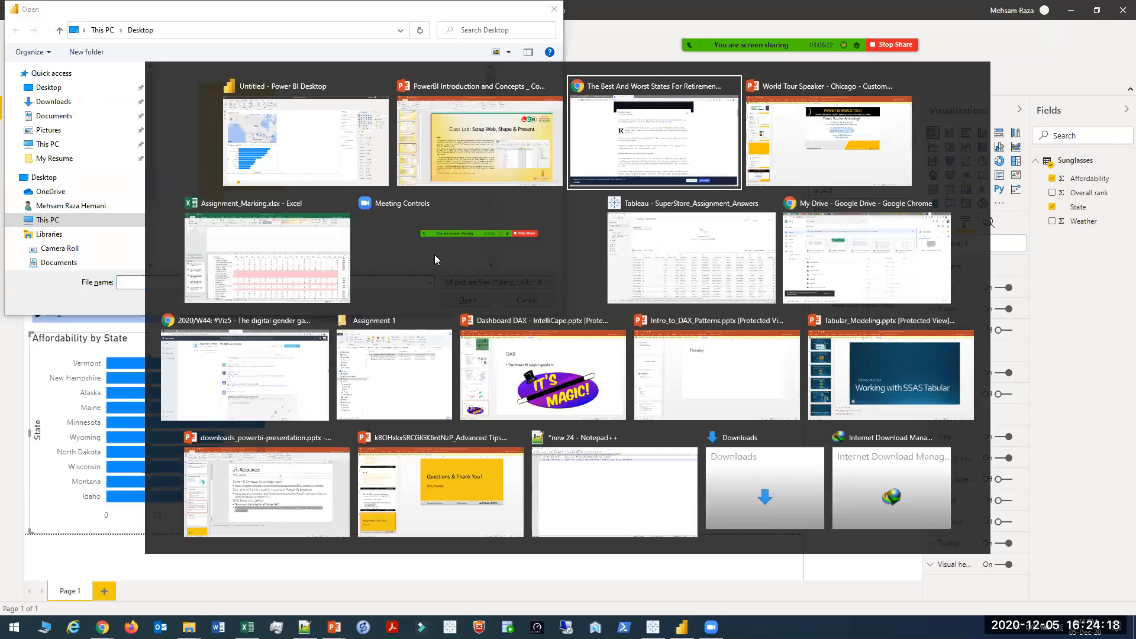
key(ctrl+t)
text(sunglasses ppng)
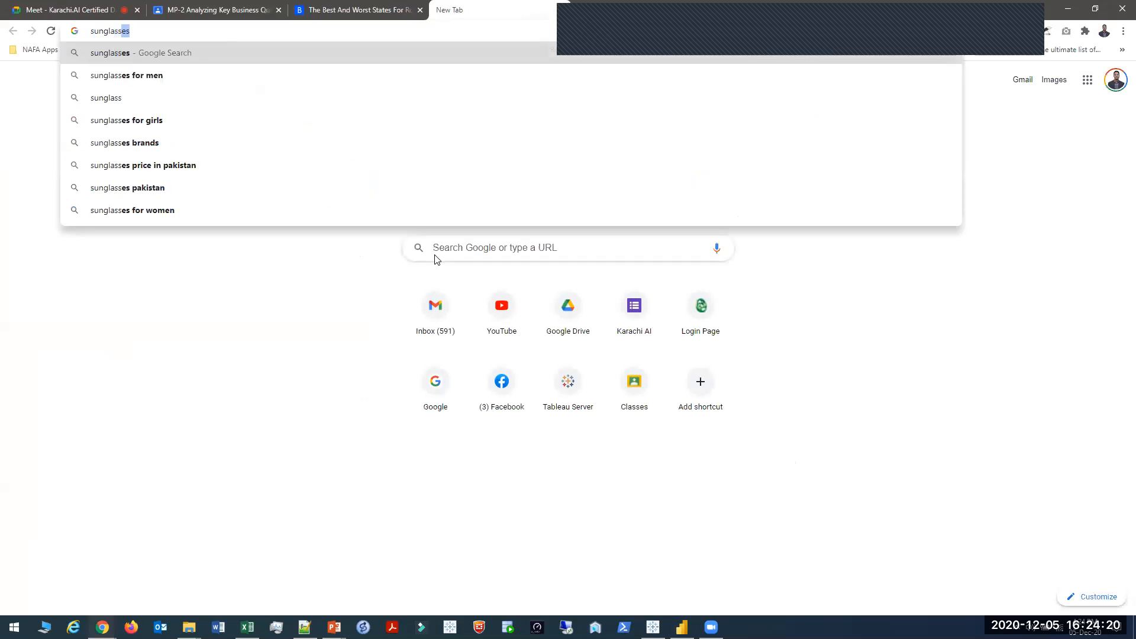
key(Return)
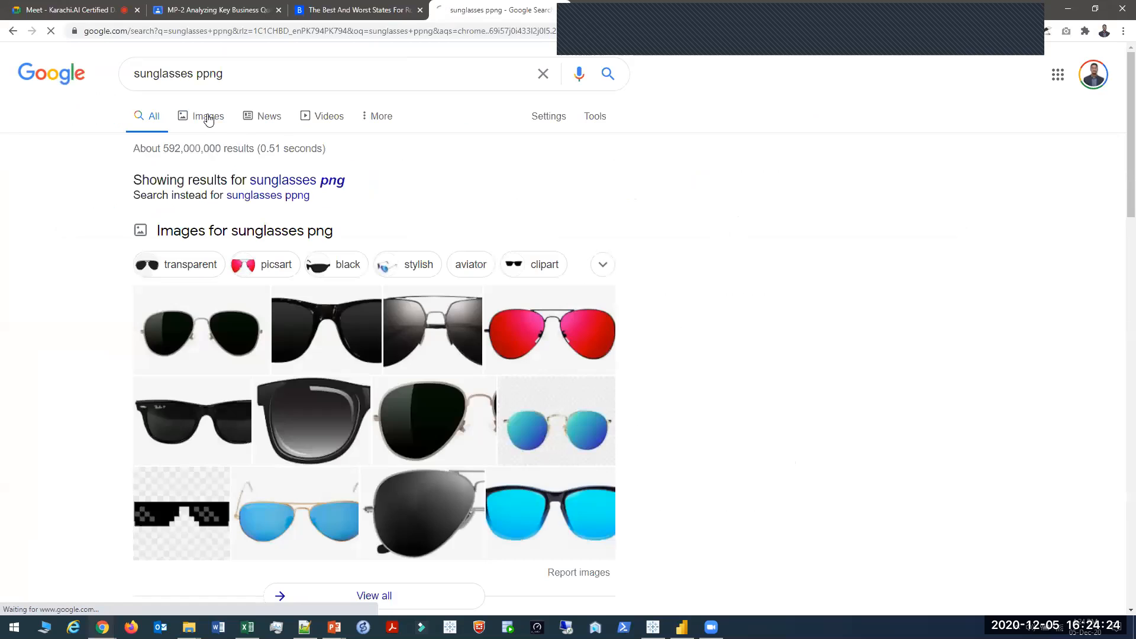
click(209, 117)
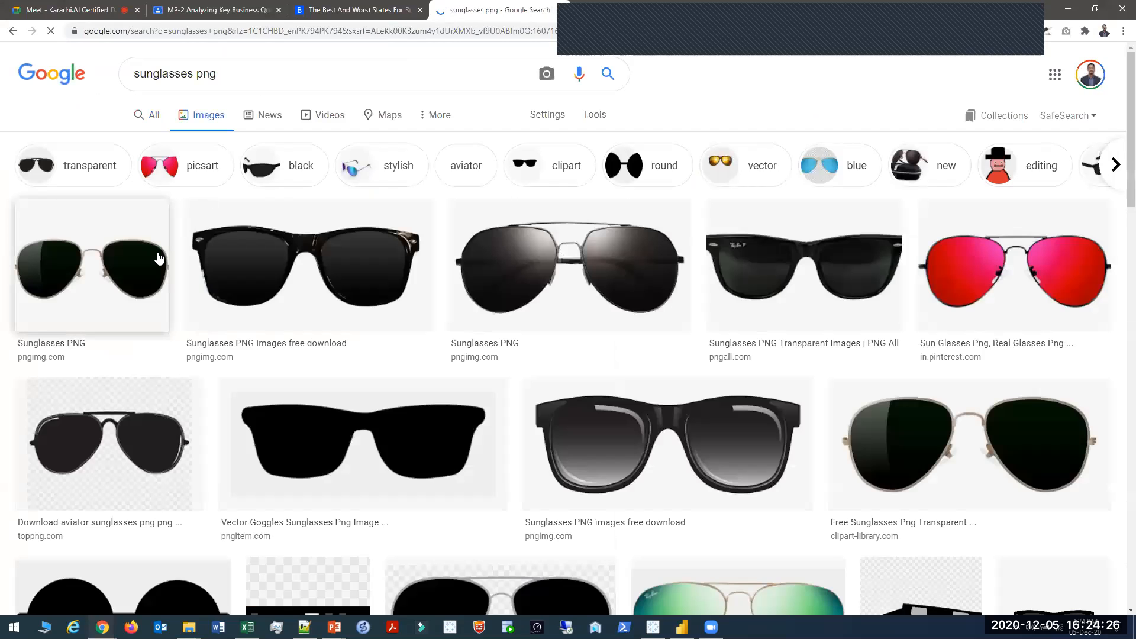
Preview several of the sunglasses pictures, and copy the image of the red aviator sunglasses from the Pinterest result
click(159, 259)
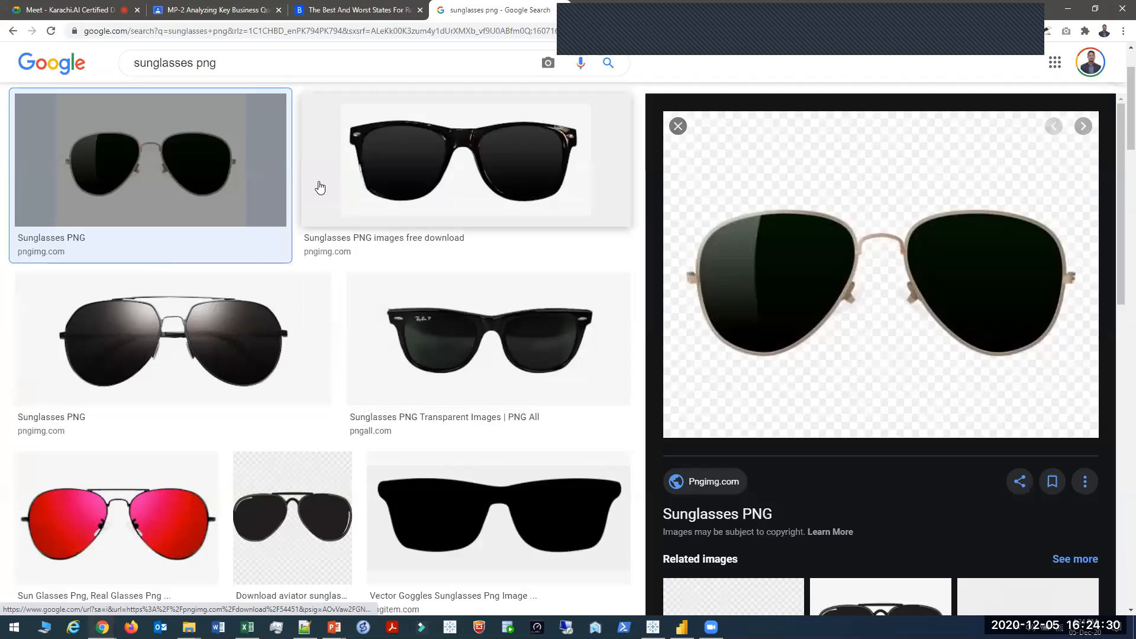
click(438, 196)
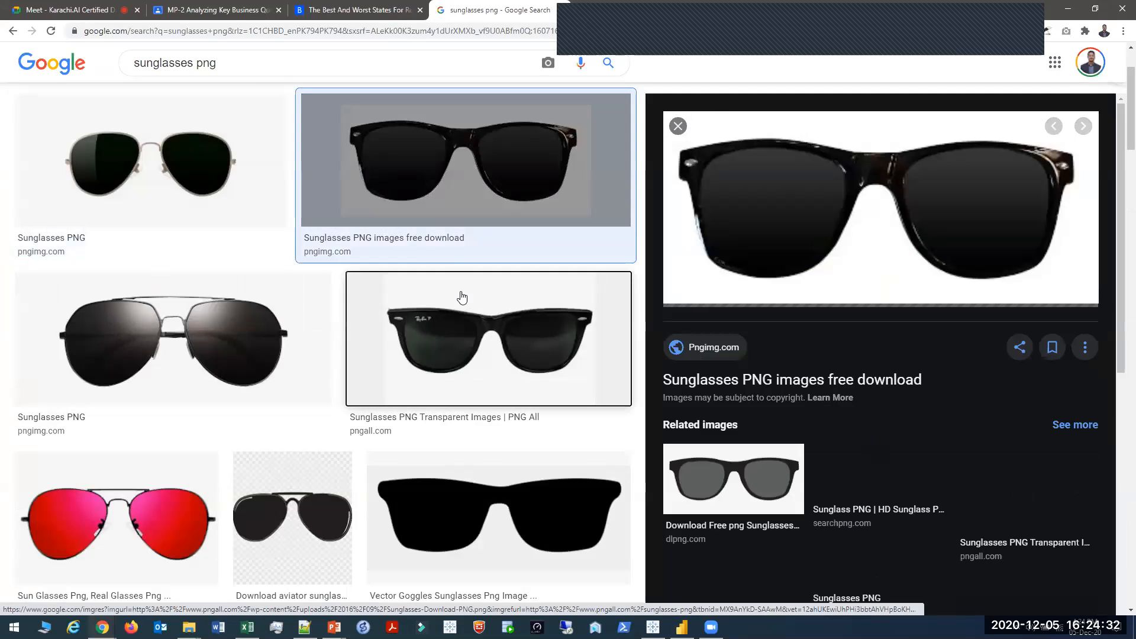
click(462, 297)
click(223, 330)
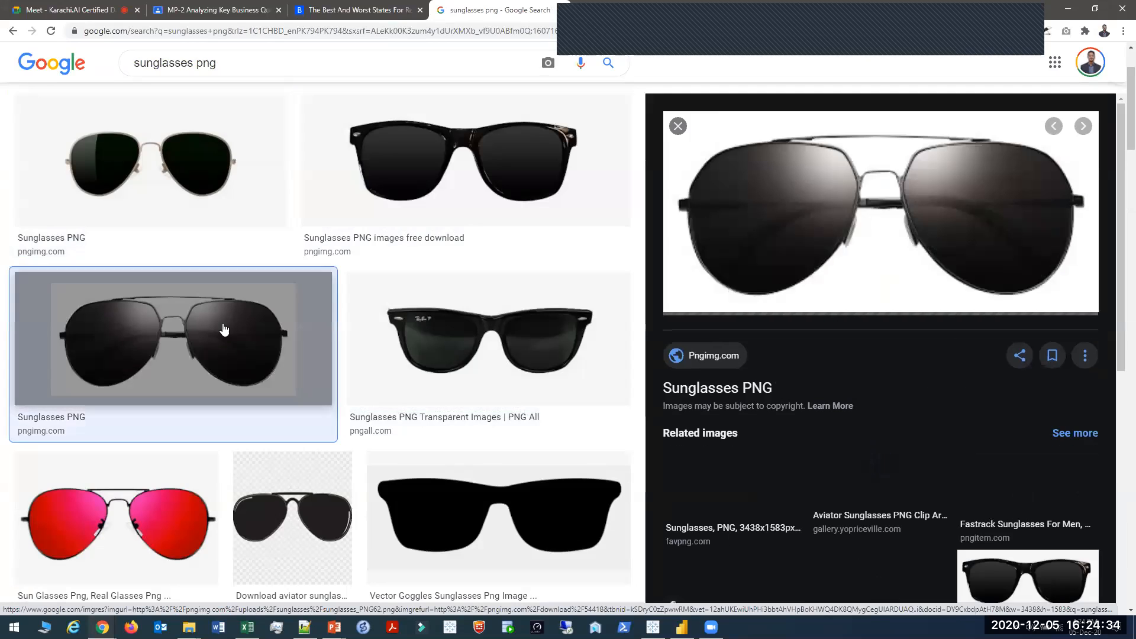
click(196, 517)
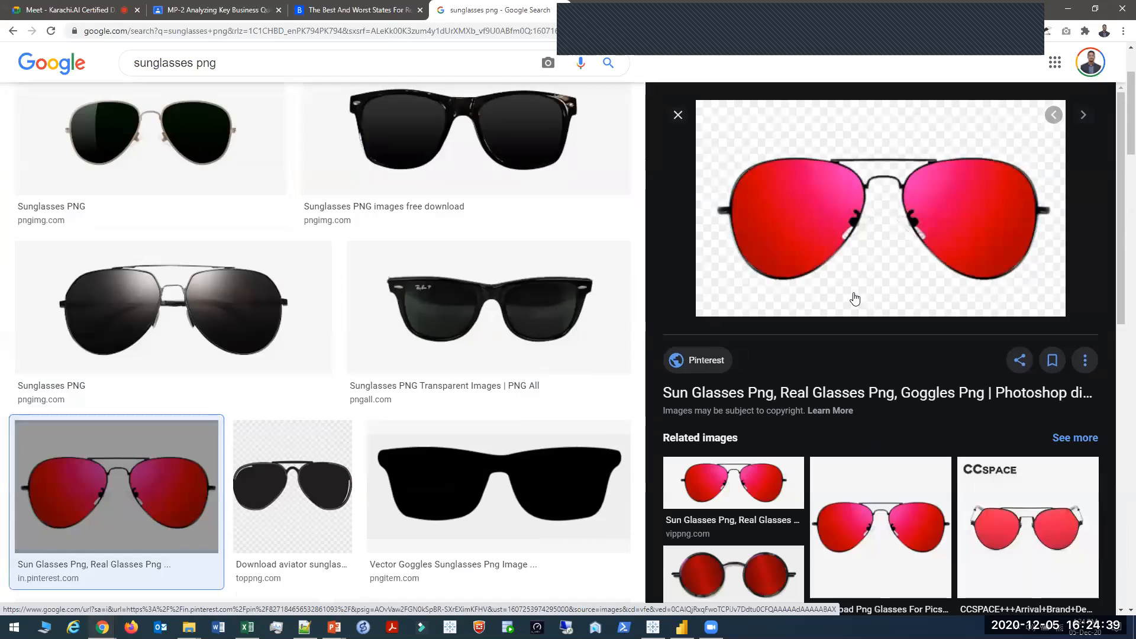
right_click(841, 226)
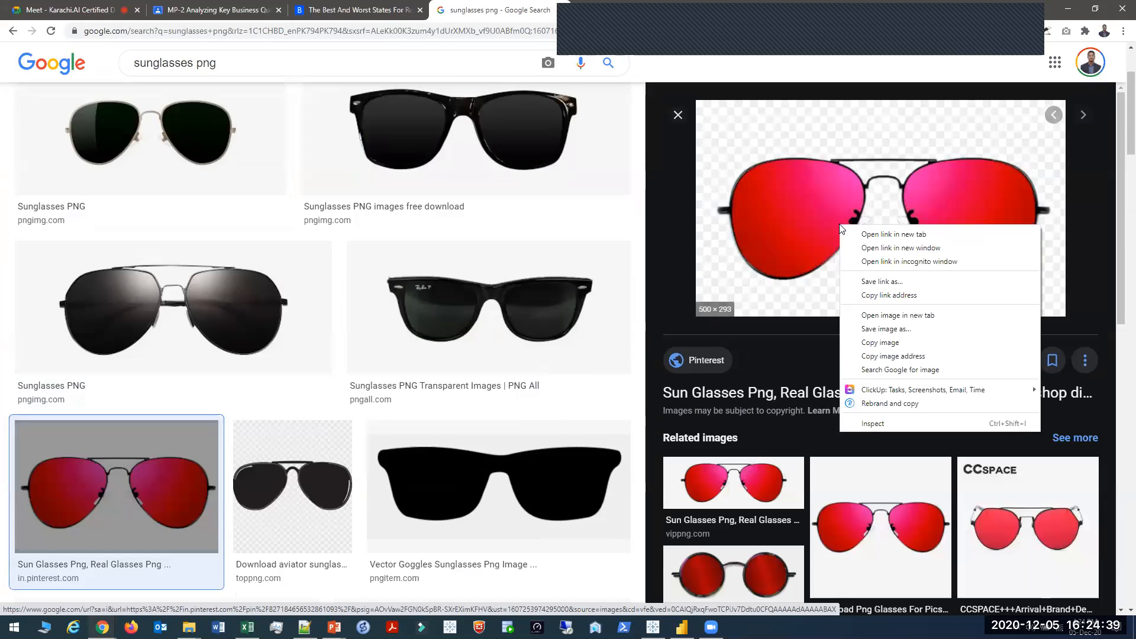
click(896, 343)
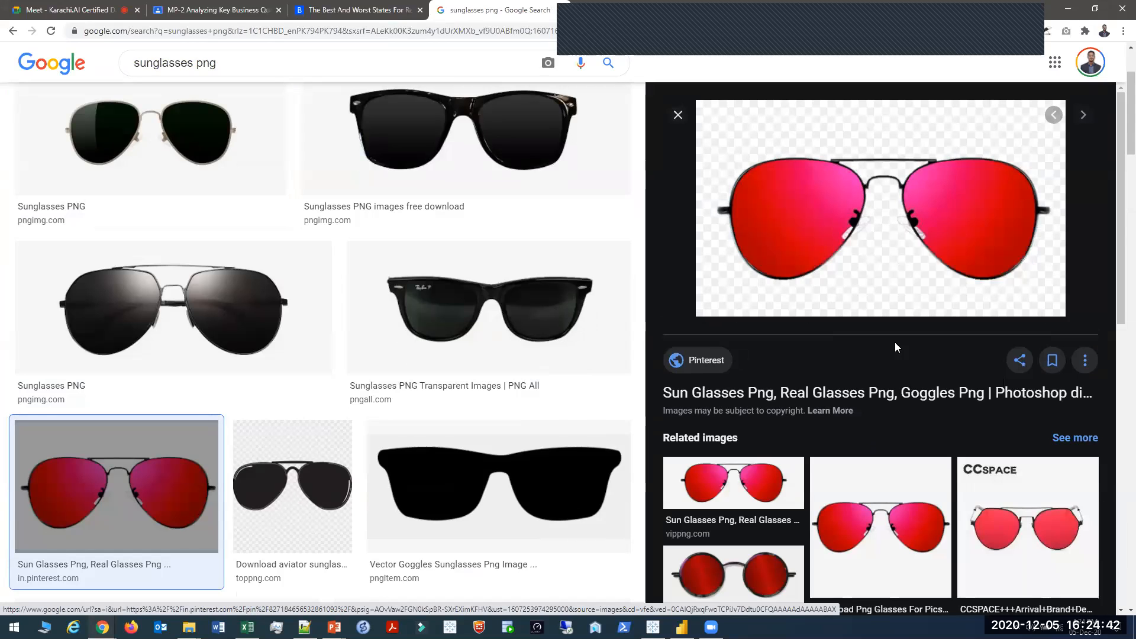
Switch back to Power BI and insert the sunglasses picture image_188.png from the Desktop into the report page
key(alt+Tab)
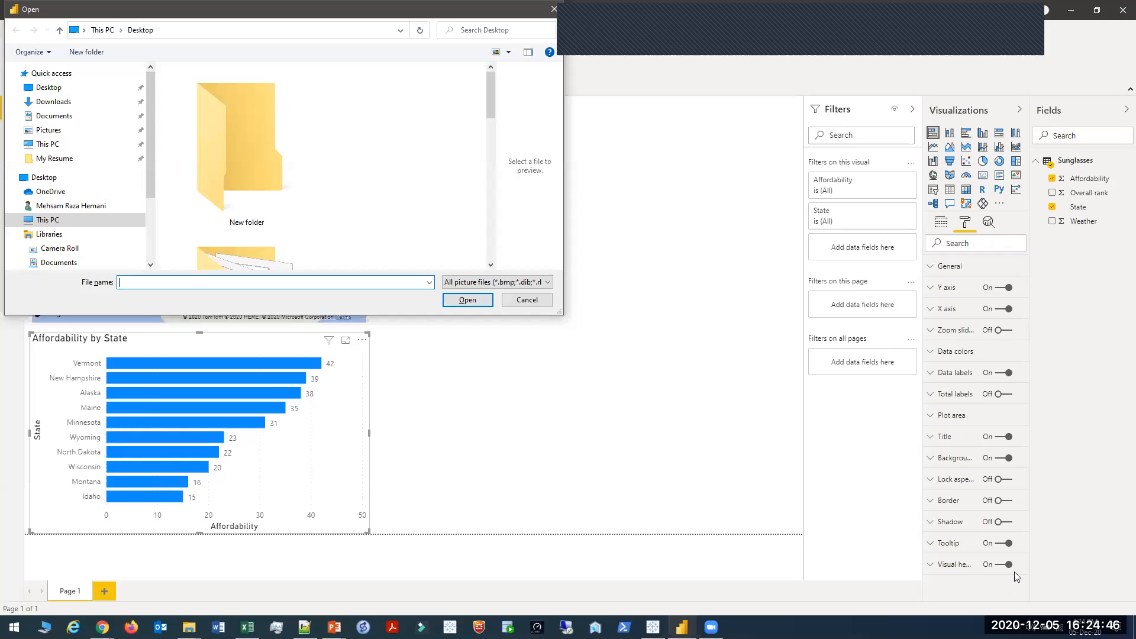
click(1017, 627)
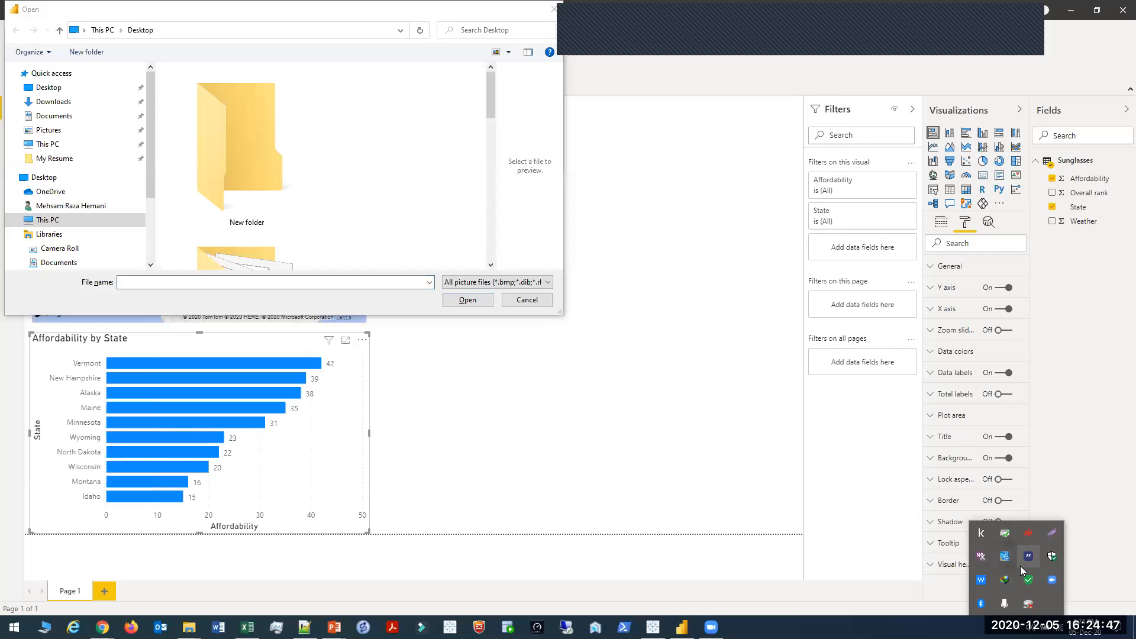
click(1029, 556)
drag(814, 142, 427, 238)
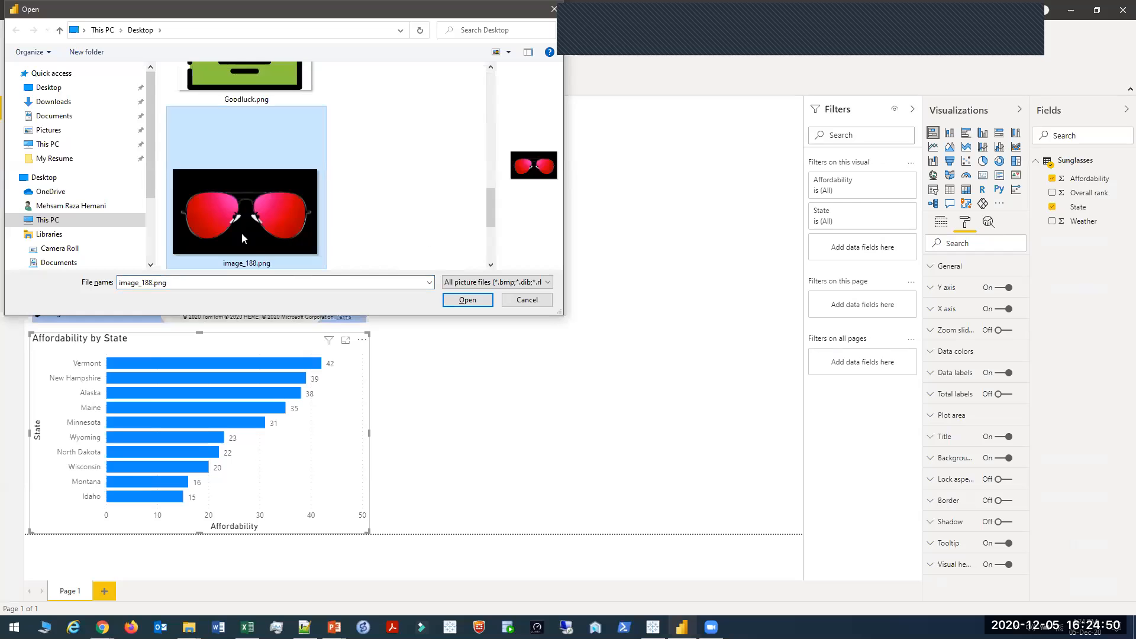
click(464, 300)
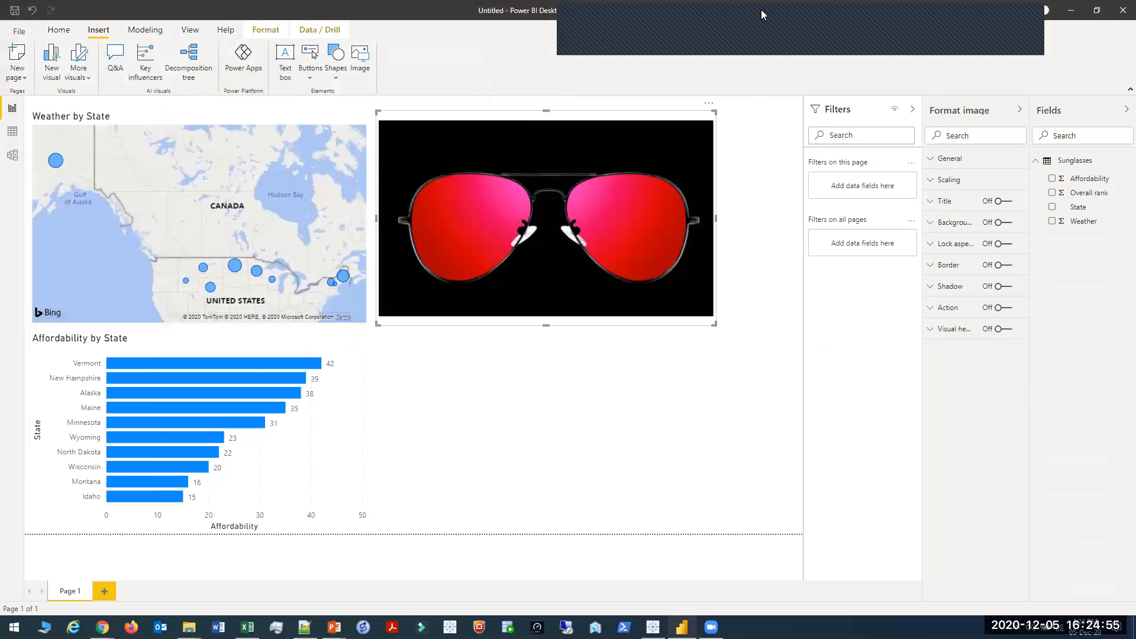
click(1037, 18)
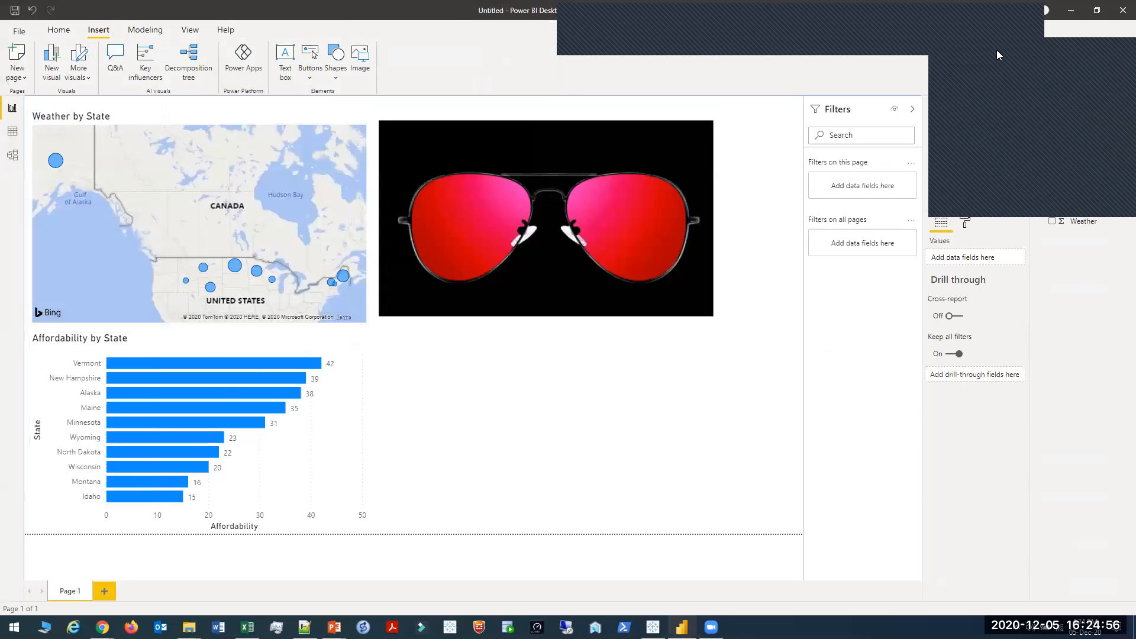
click(997, 51)
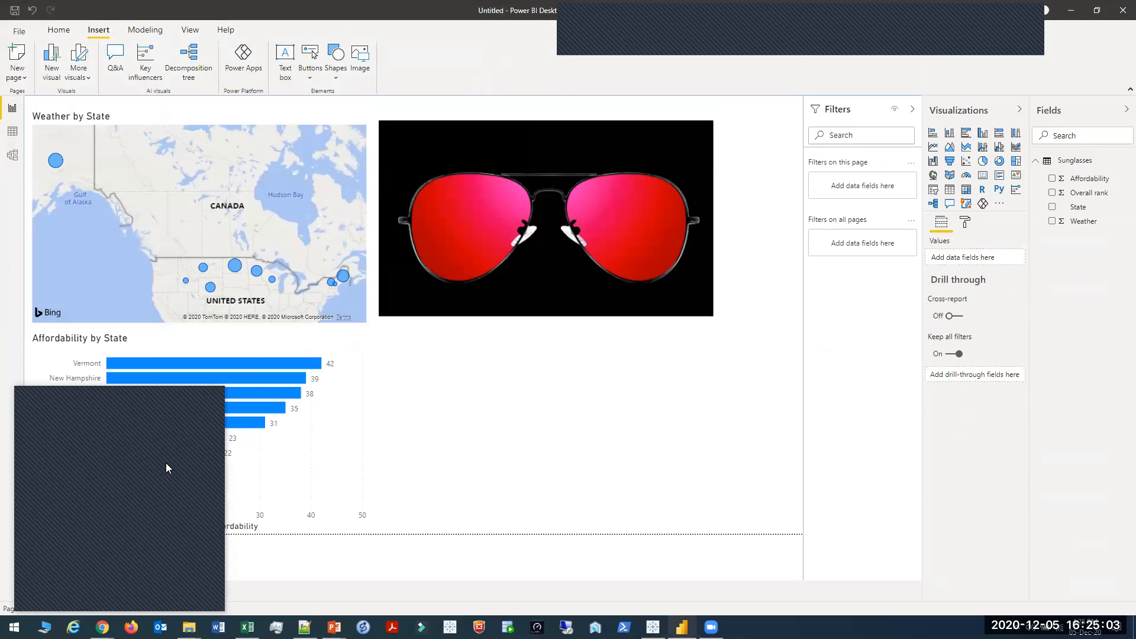
Look through the Affordability by State chart's General, Background and Plot area format settings for the bar colour option
click(272, 345)
click(966, 222)
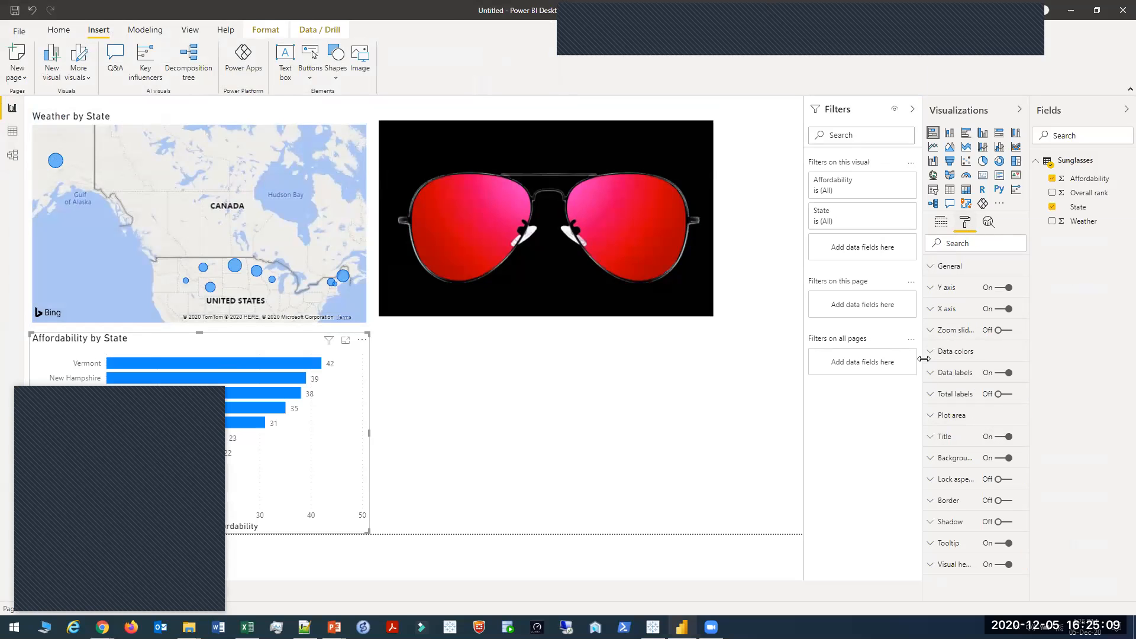
click(936, 268)
scroll(971, 406, down, 5)
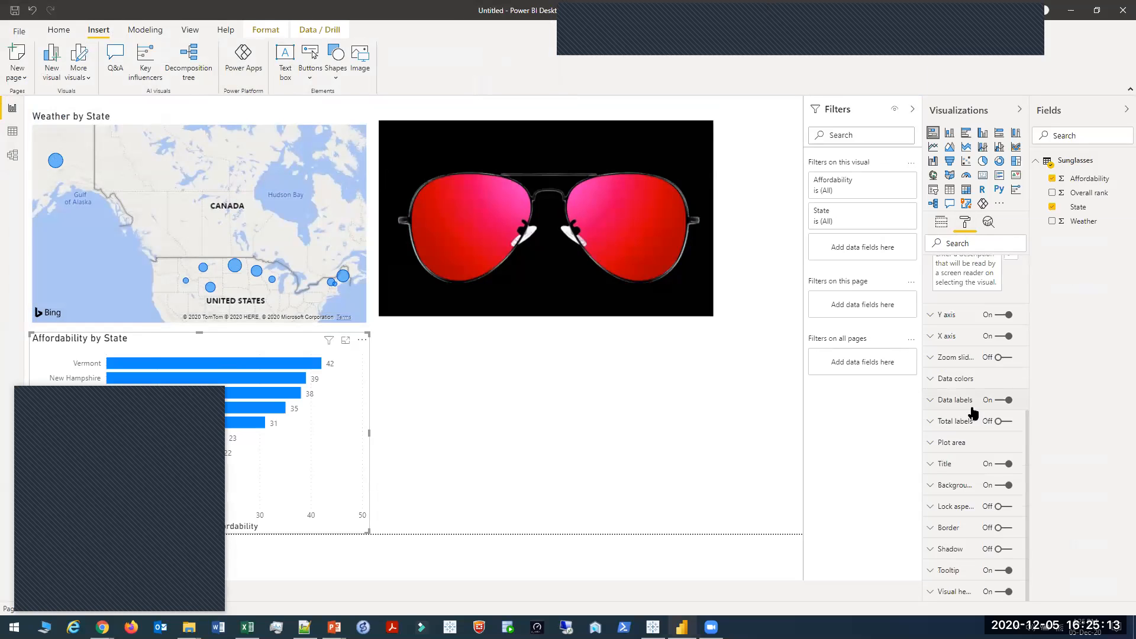
click(931, 488)
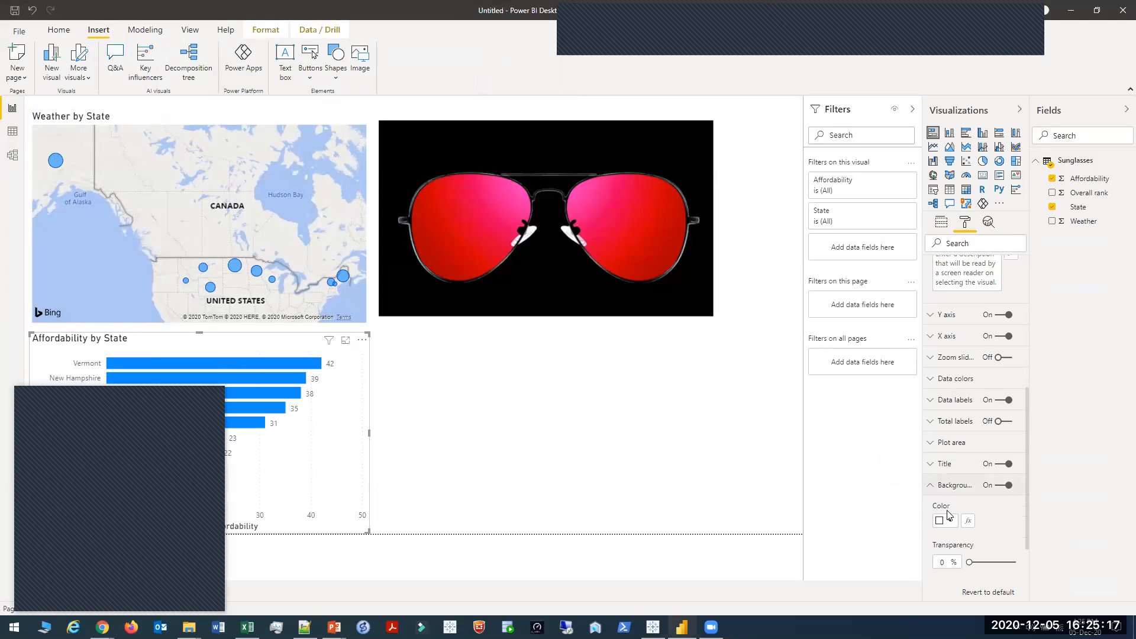
scroll(966, 523, down, 2)
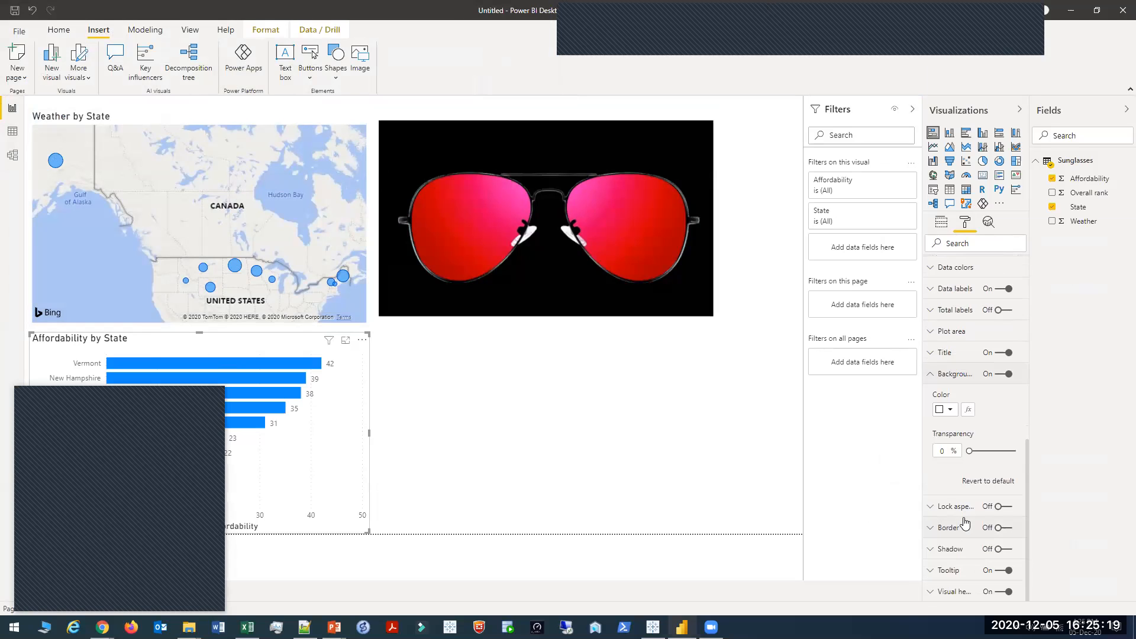
click(945, 340)
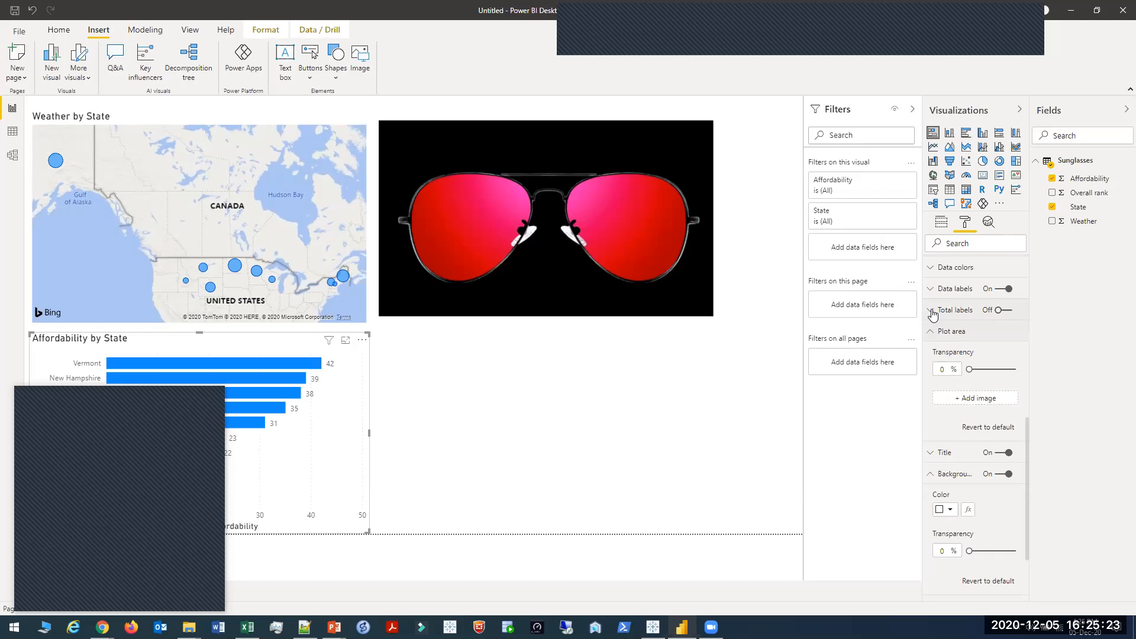
scroll(932, 297, up, 7)
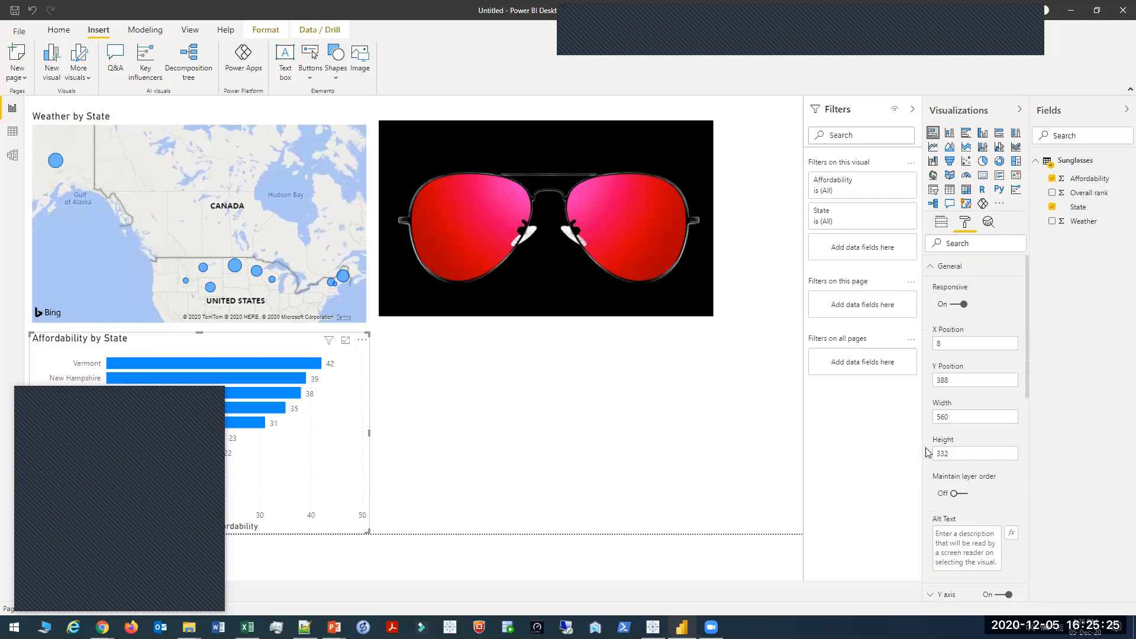
scroll(929, 453, down, 6)
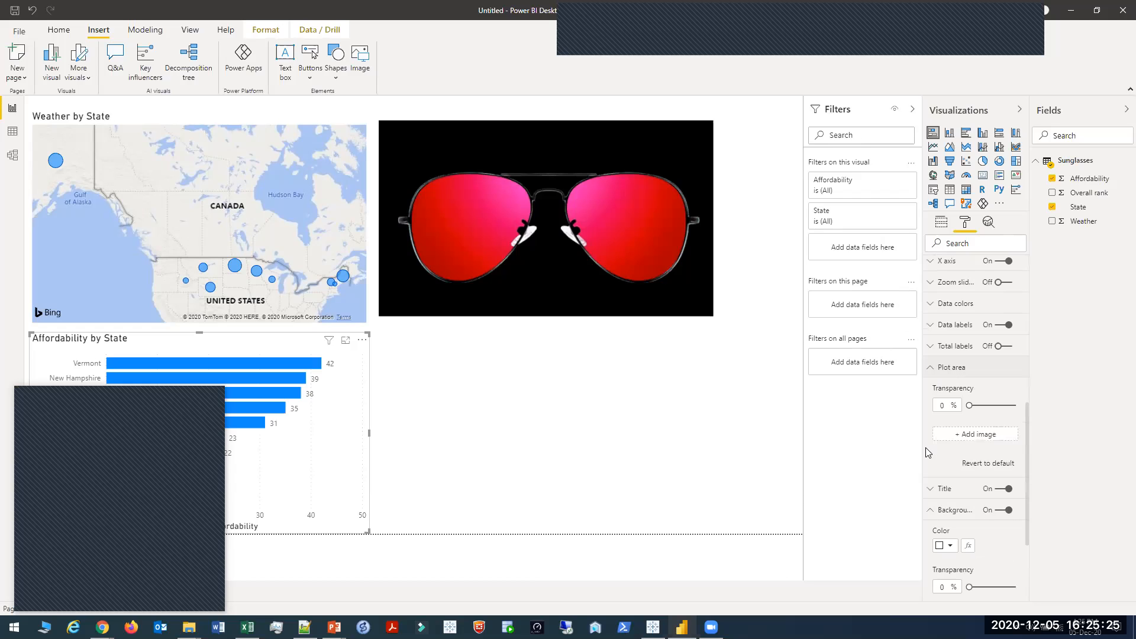
Set the default data colour of the Affordability by State bars to the gold theme colour
click(931, 305)
click(947, 389)
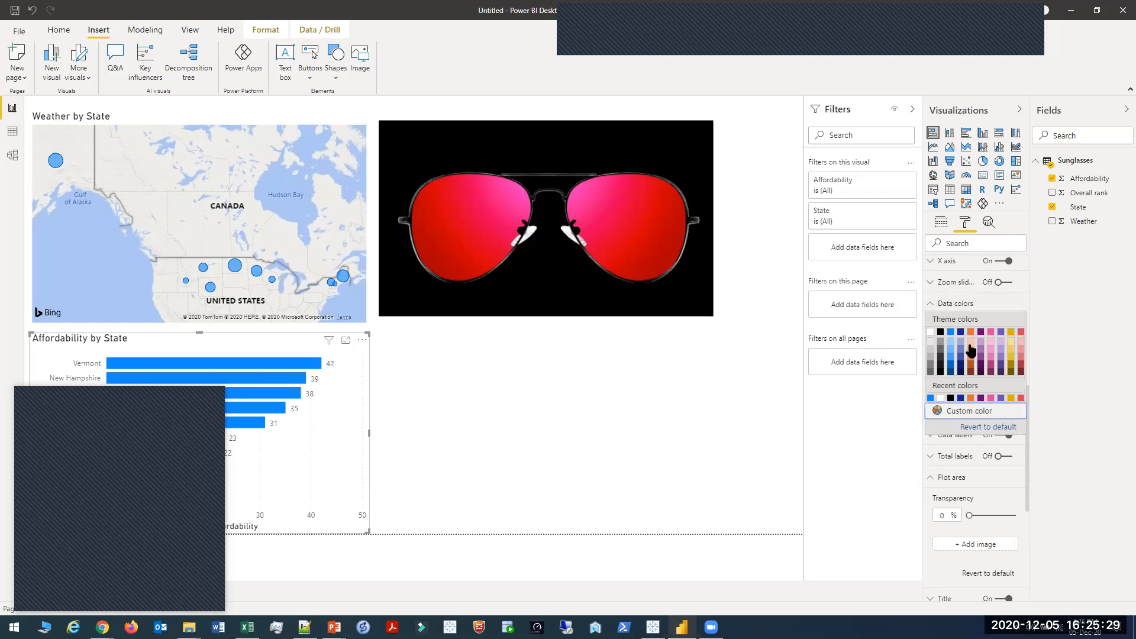
click(1009, 334)
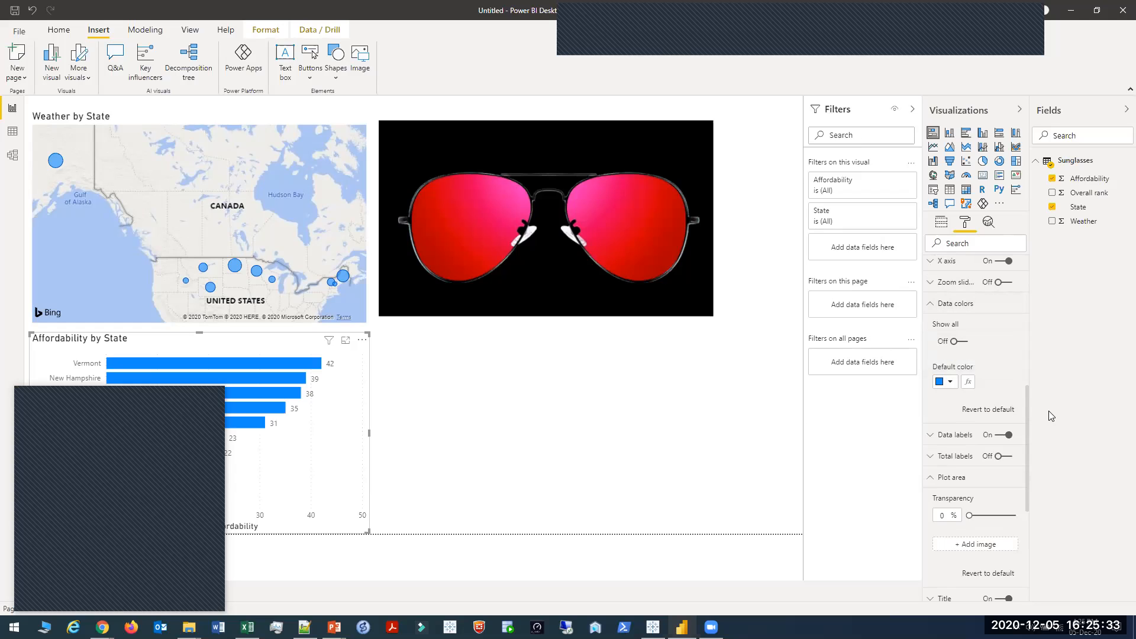
click(954, 382)
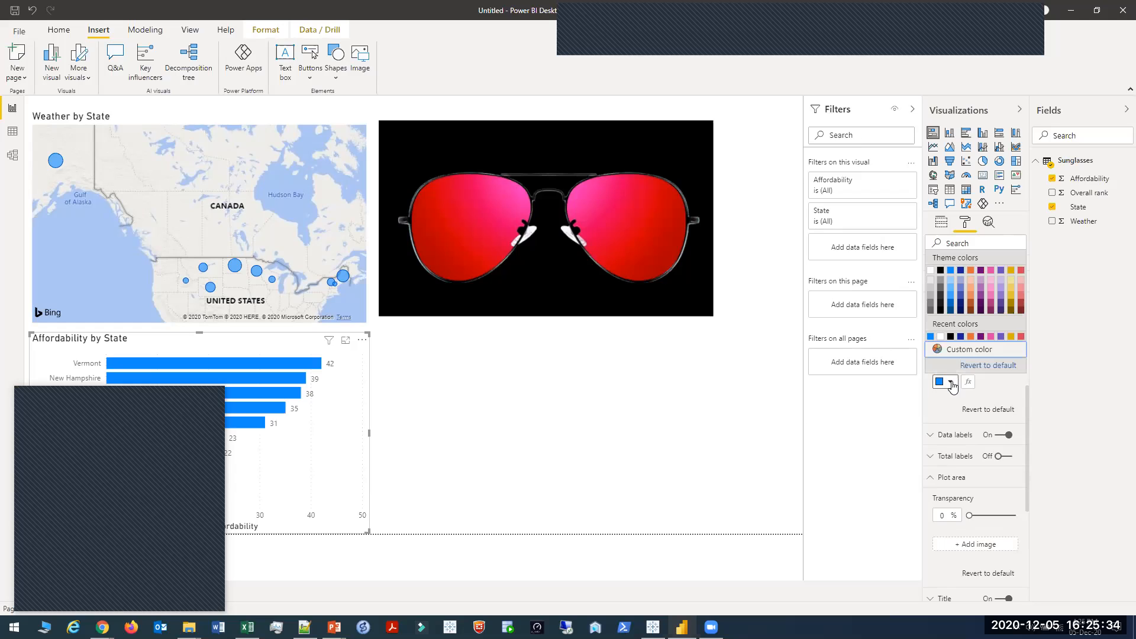
click(1016, 275)
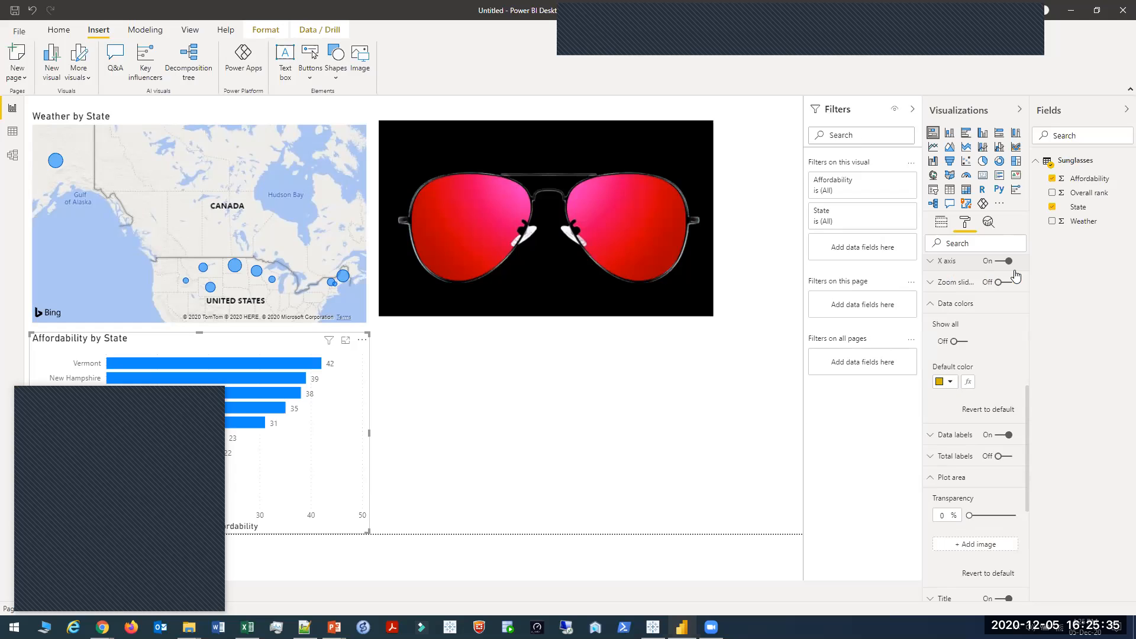
click(592, 438)
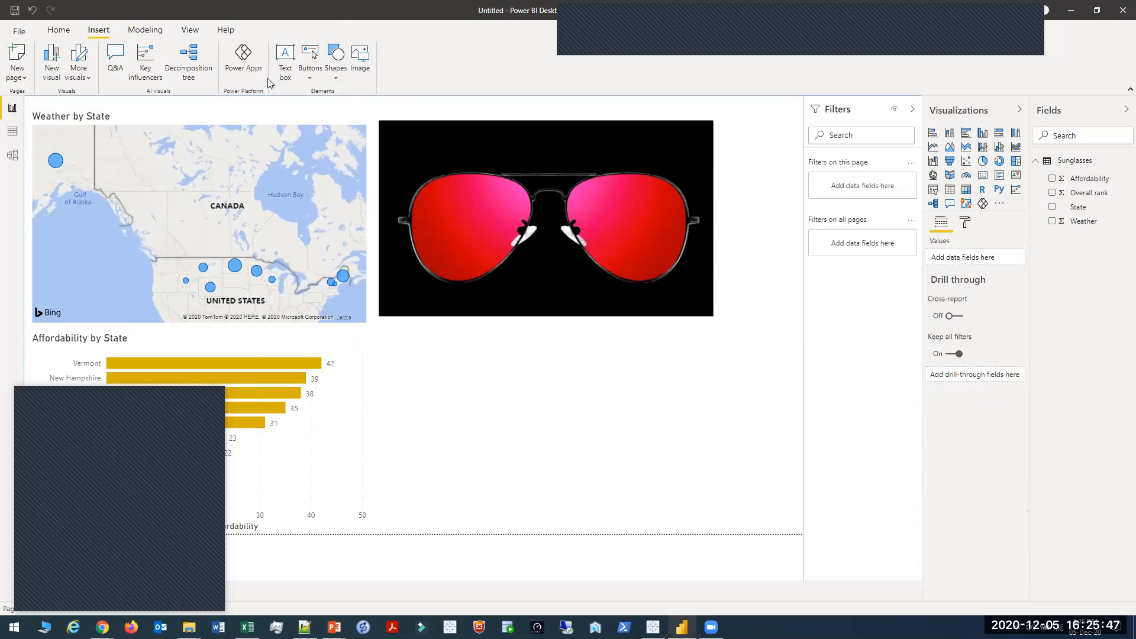
Move the Weather by State map beneath the sunglasses image, beside the bar chart
drag(288, 160, 330, 235)
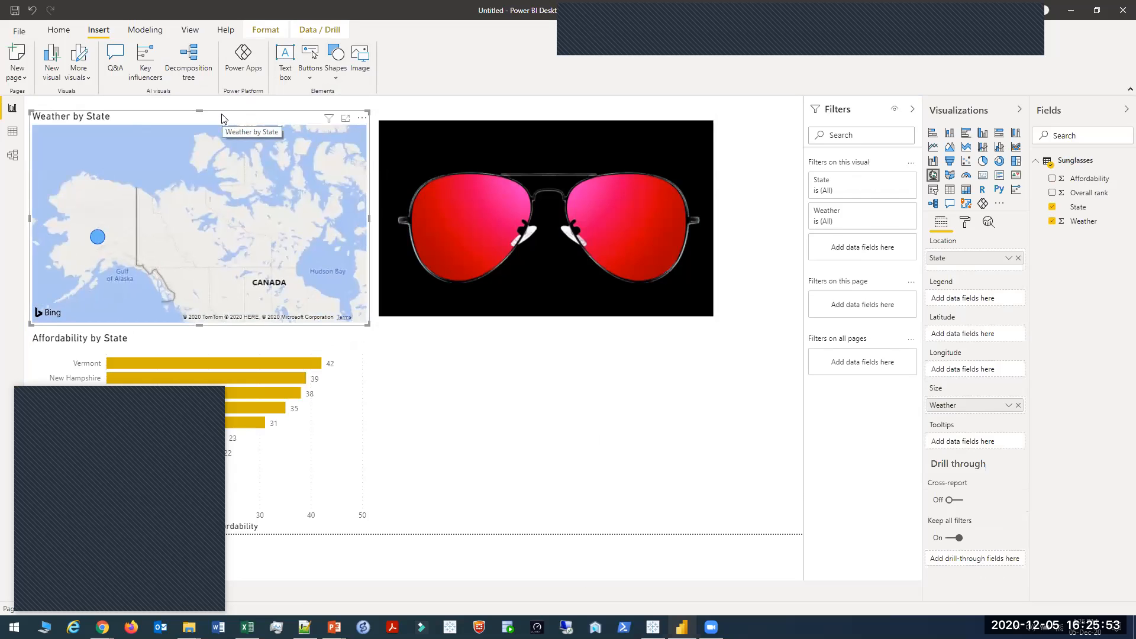
drag(271, 209, 227, 132)
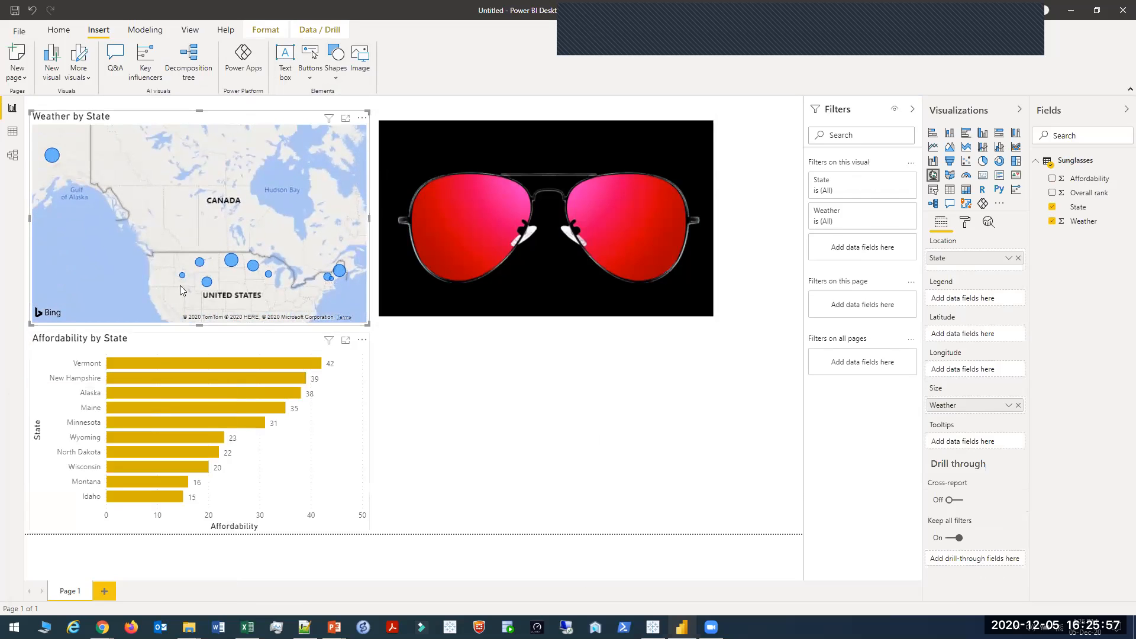
drag(199, 123, 549, 426)
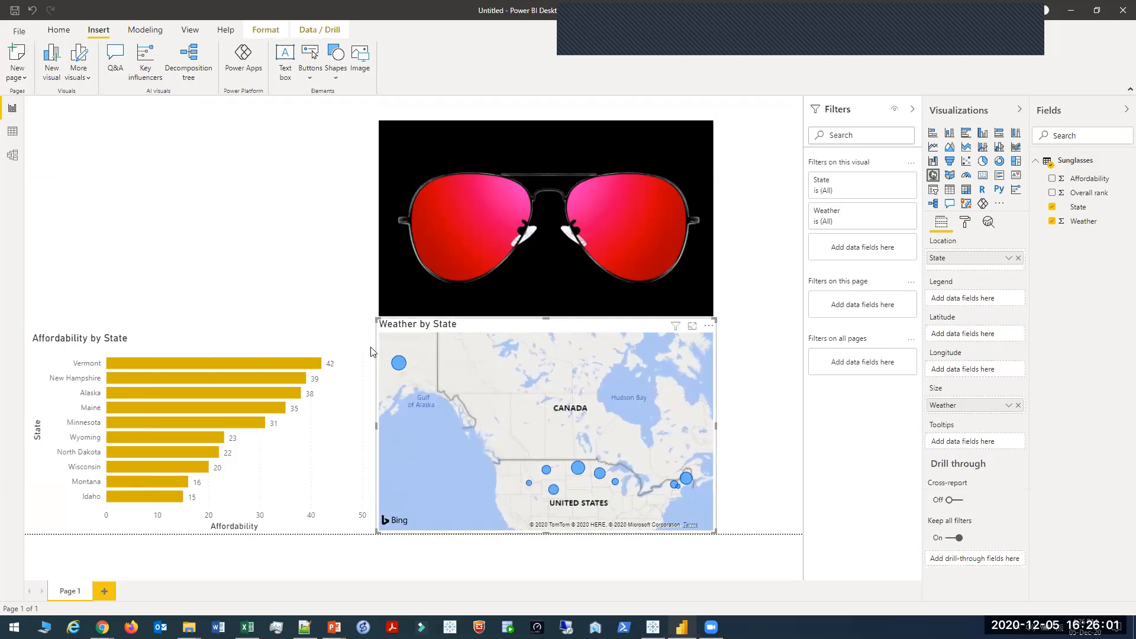
click(327, 258)
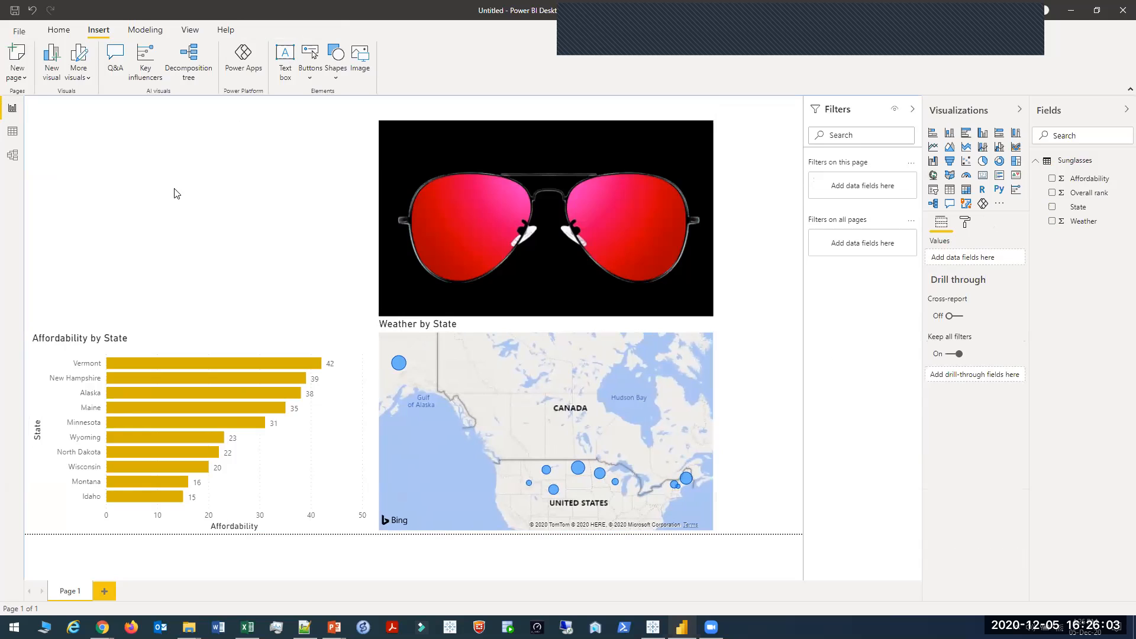
Try reducing the sunglasses image's height from its upper edge, and undo the resize
click(518, 243)
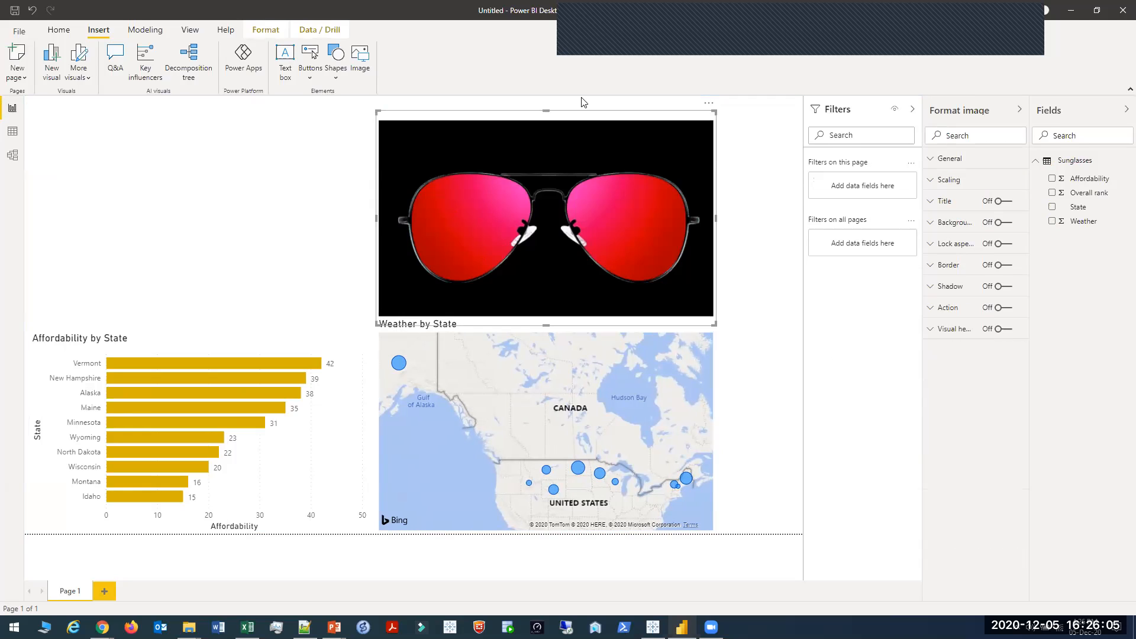
drag(545, 111, 546, 203)
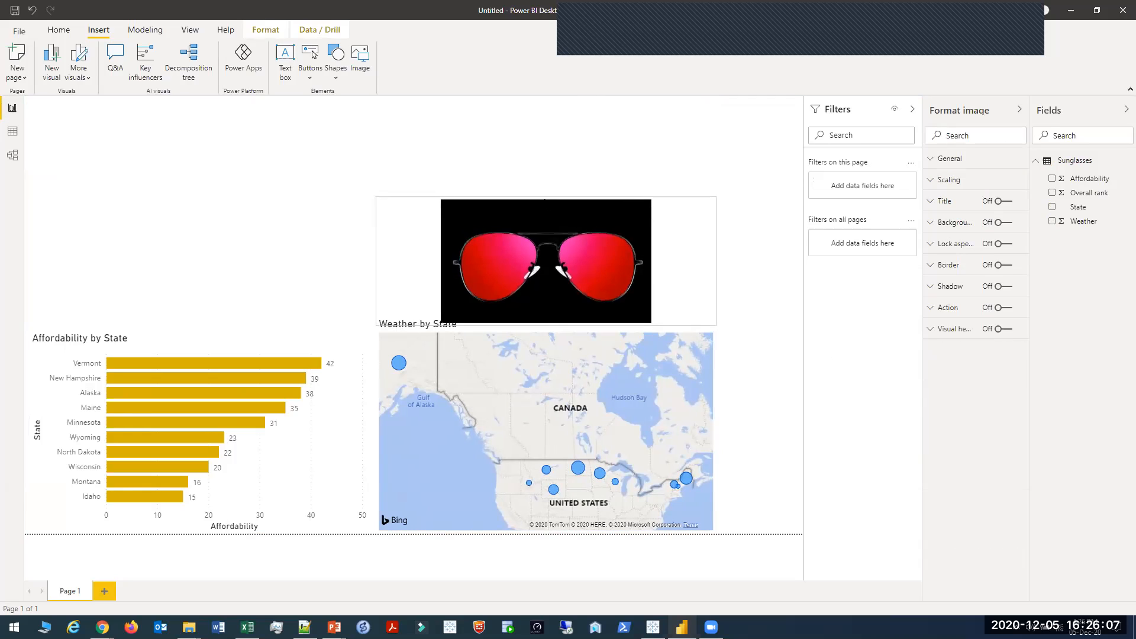
key(ctrl+z)
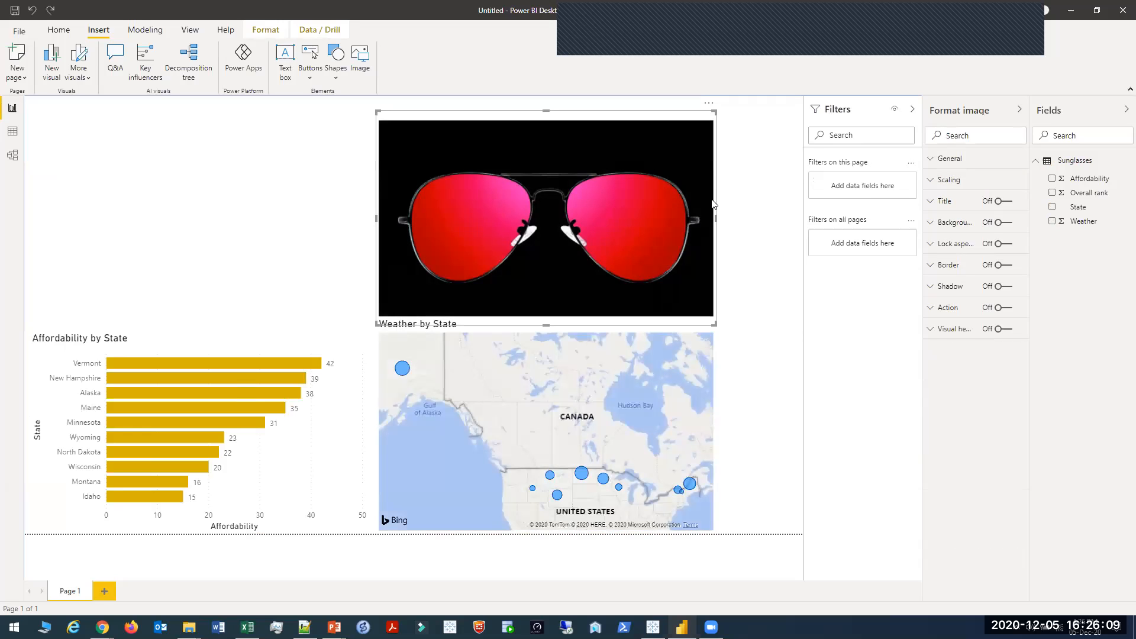
Turn Spotlight on for the sunglasses image, and turn it off again
click(710, 105)
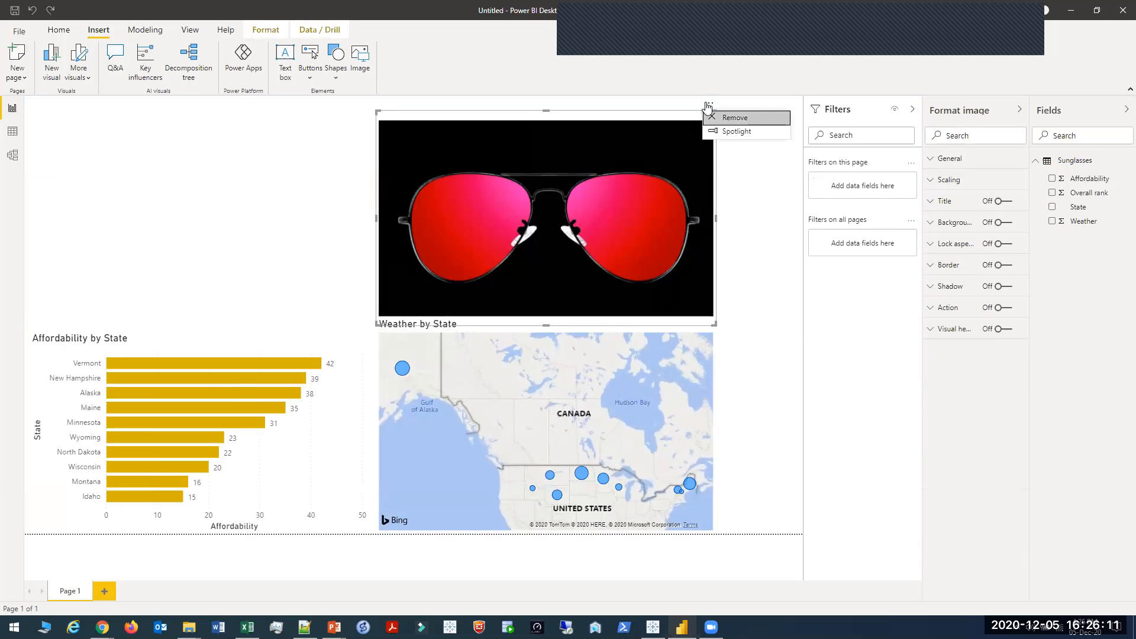
click(740, 135)
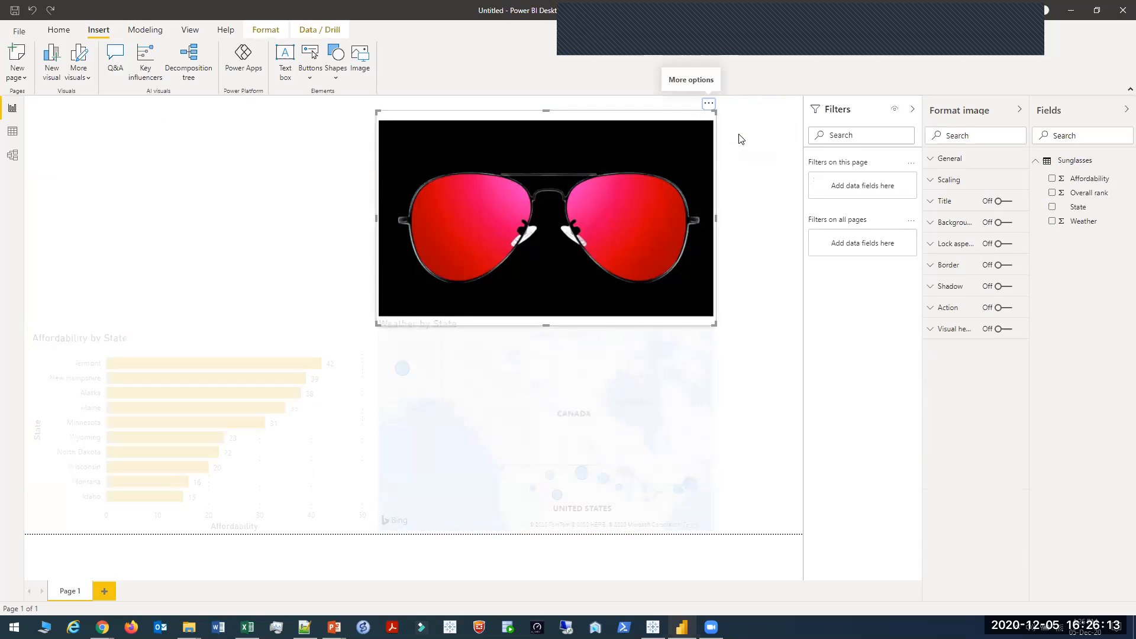
click(709, 105)
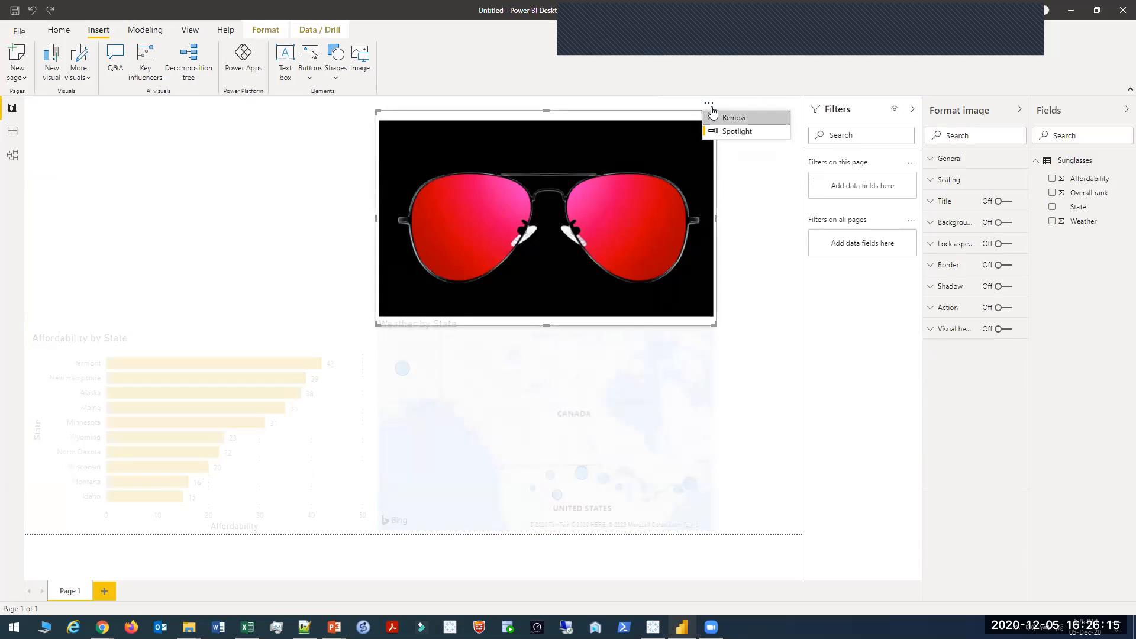
click(728, 130)
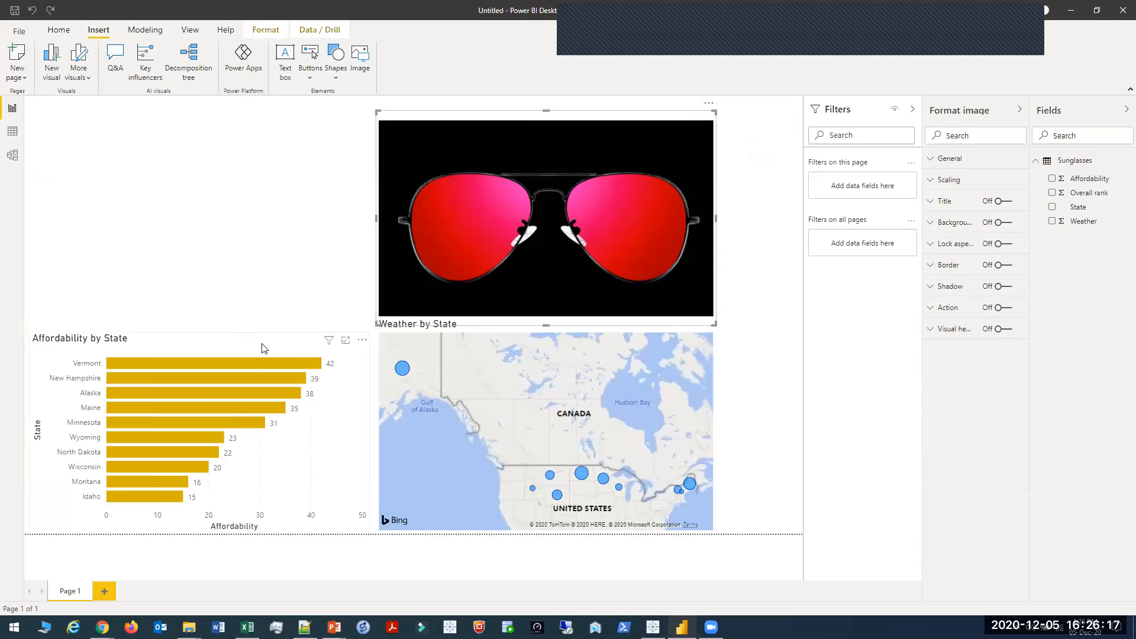
Turn Spotlight on for the Affordability by State bar chart, and turn it off again
click(340, 346)
click(363, 344)
click(421, 394)
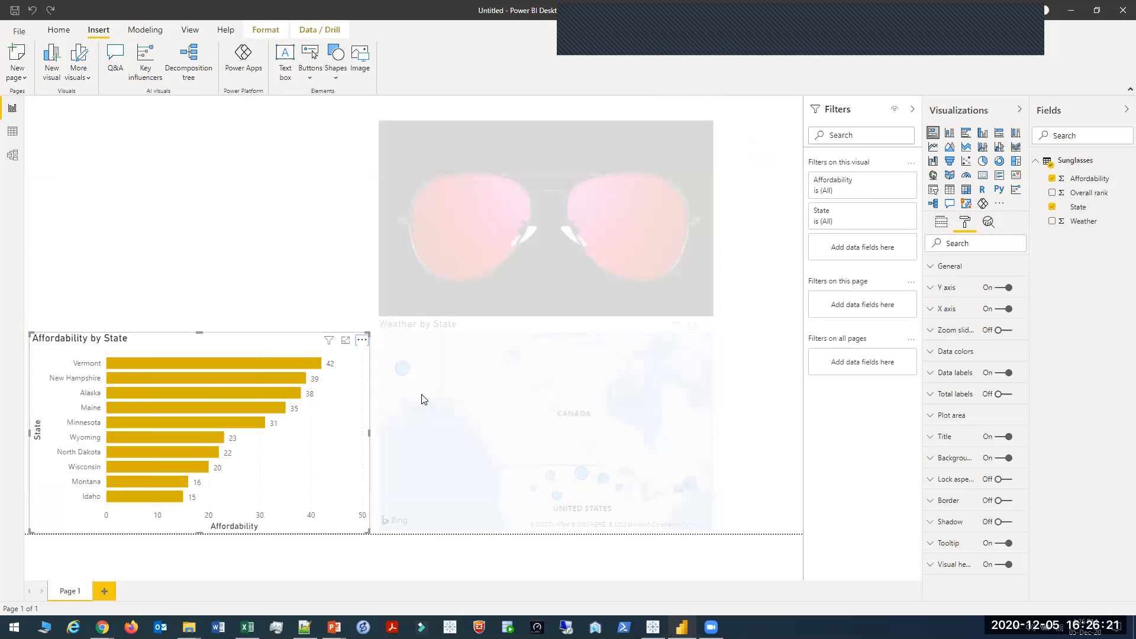
click(362, 341)
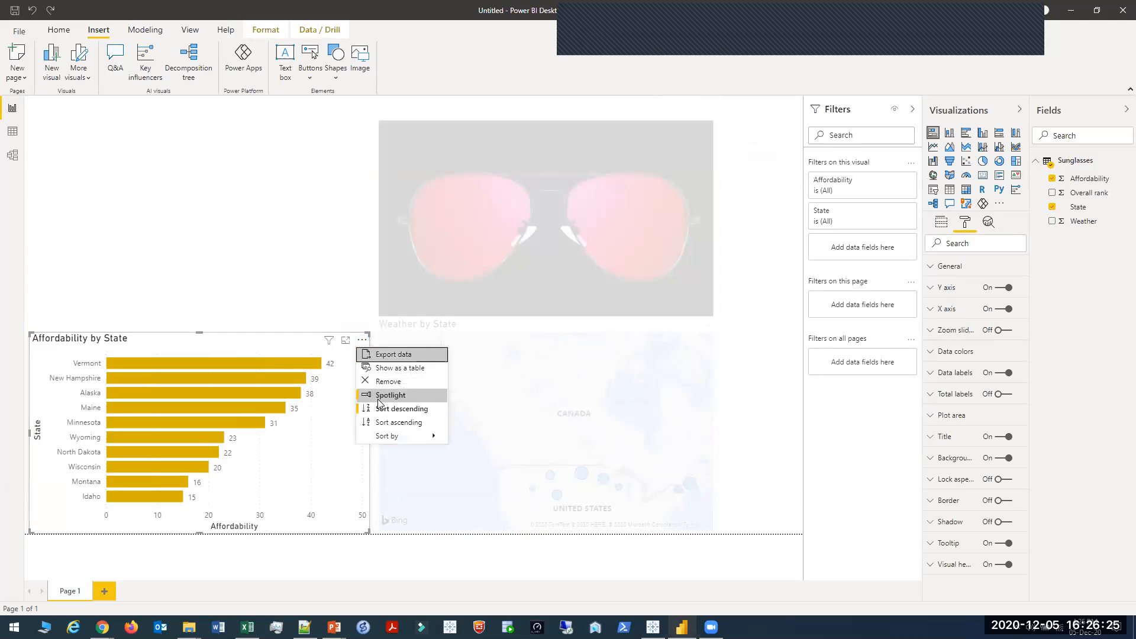
click(379, 401)
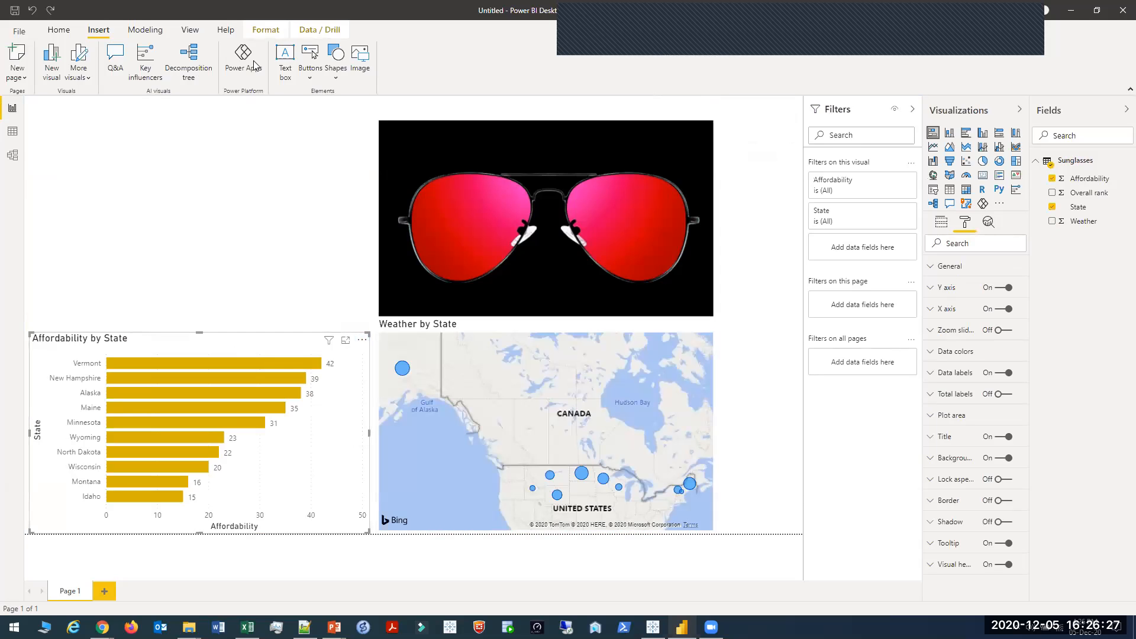
Add a text box above the bar chart with the lines "MY FIRST DASHBOARD.", "I AM VERY PROUD OF MY SELF!" and "CLAP EVERYONE"
click(290, 79)
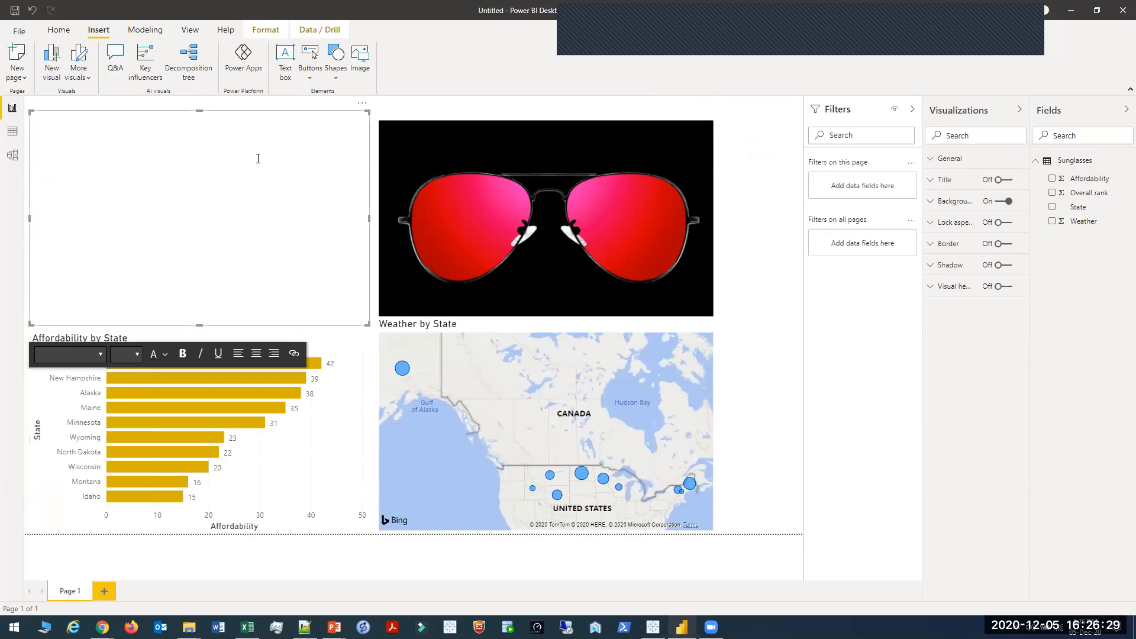
text(MY IFS)
text(FIRST DASHBOARD.)
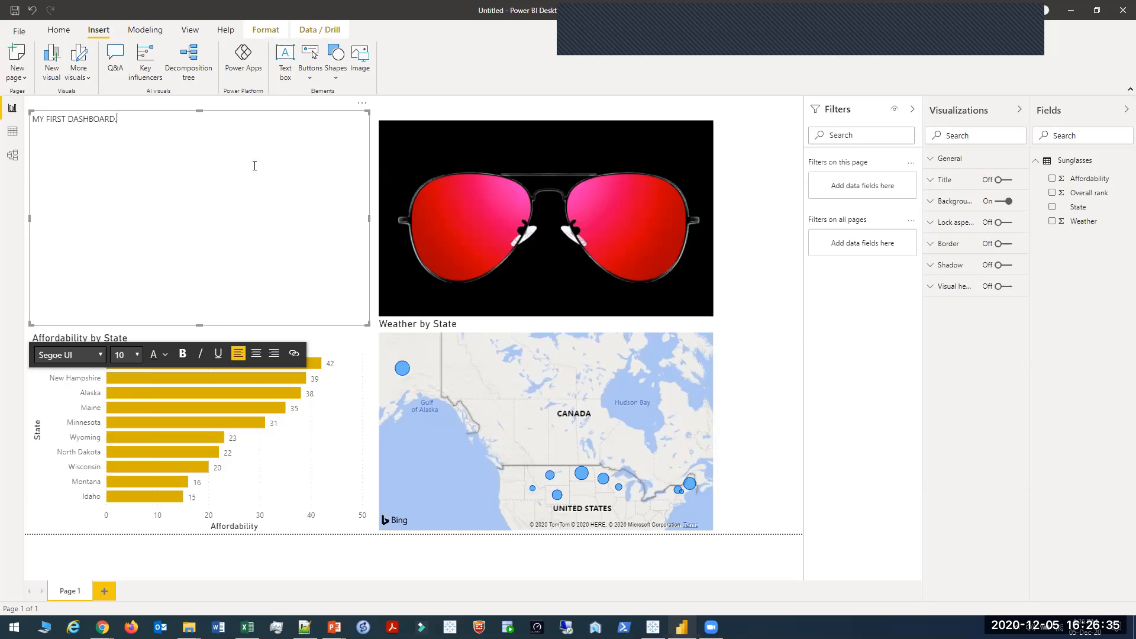
text(I AM VERTY)
key(BackSpace)
key(BackSpace)
text(Y PROUD OF MY SELF!)
key(Return)
text(CLAP EVERYONE)
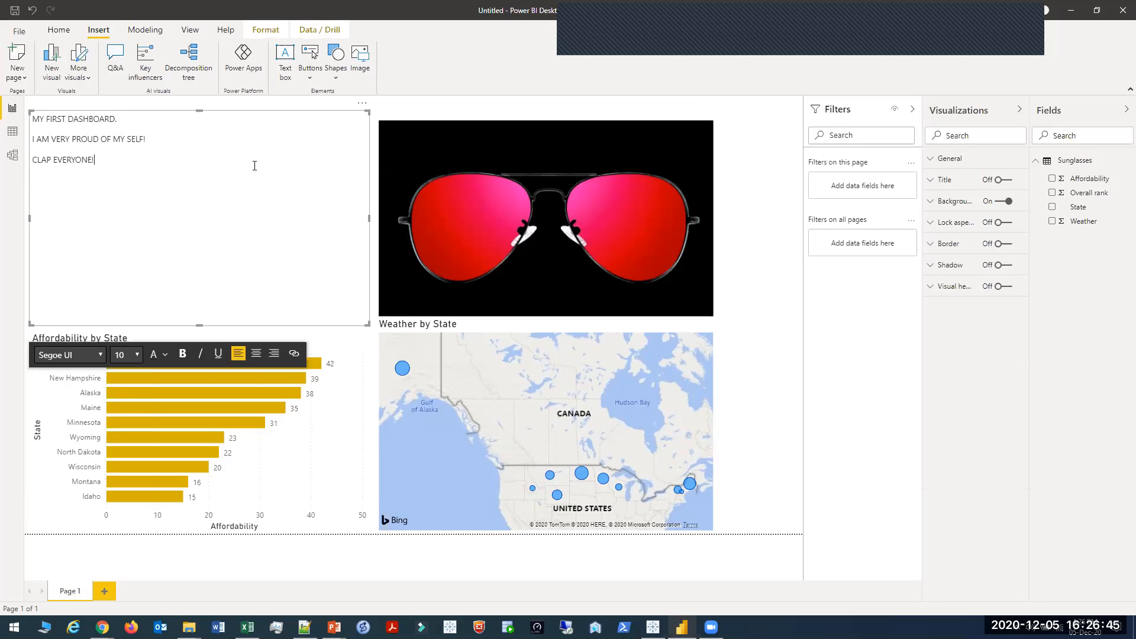
Format all the text in the text box above the bar chart as bold Segoe UI at size 42
click(737, 300)
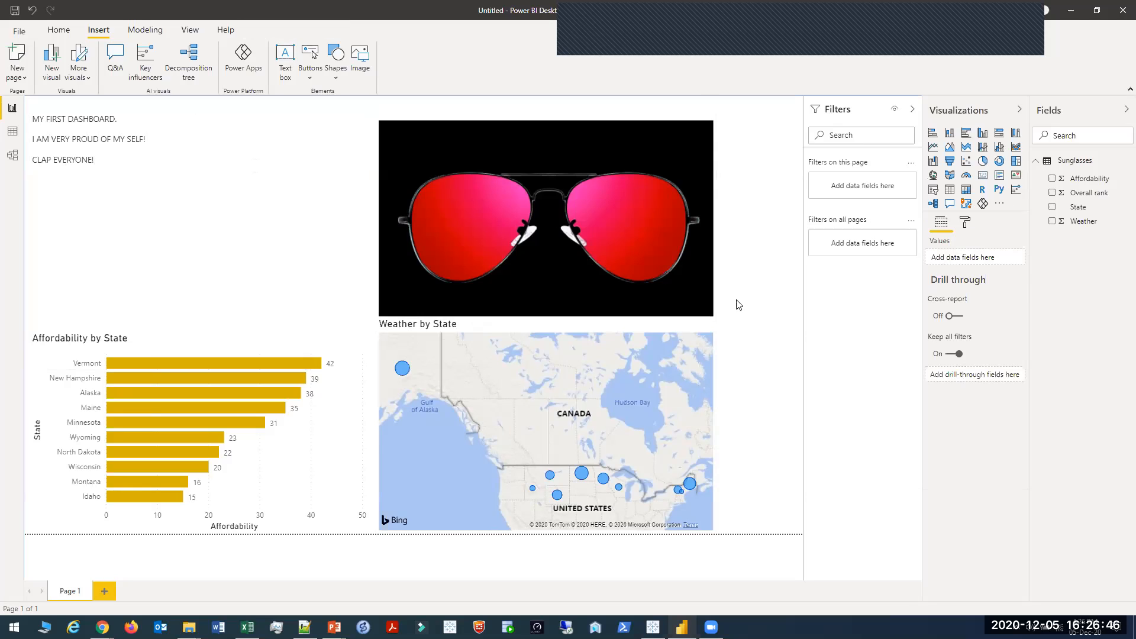
click(165, 156)
key(ctrl+a)
key(ctrl+b)
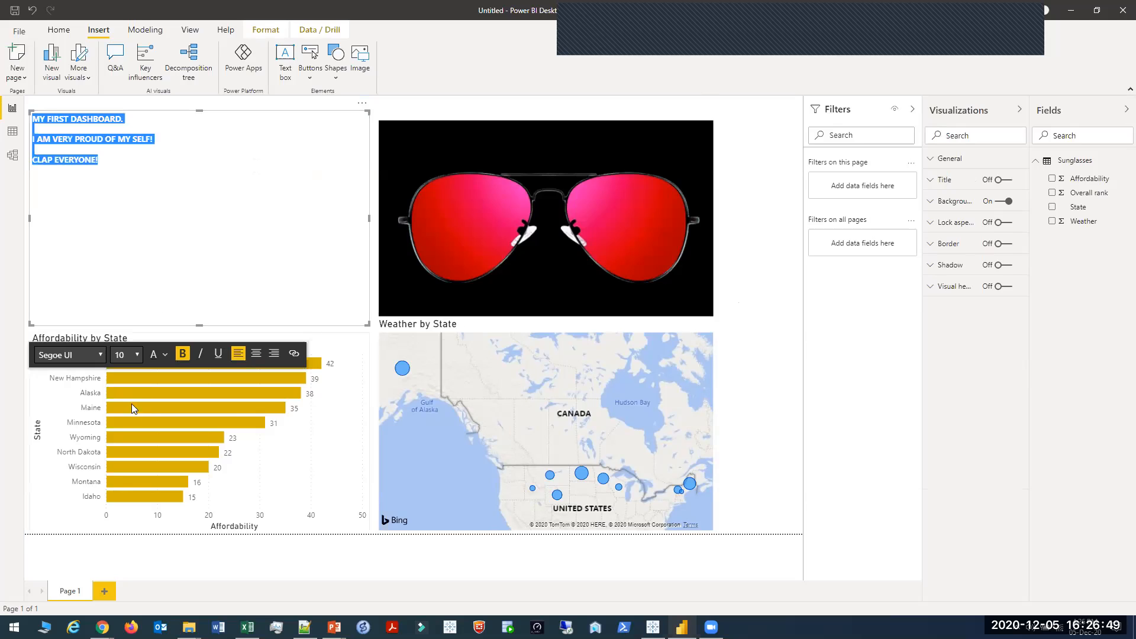
click(71, 355)
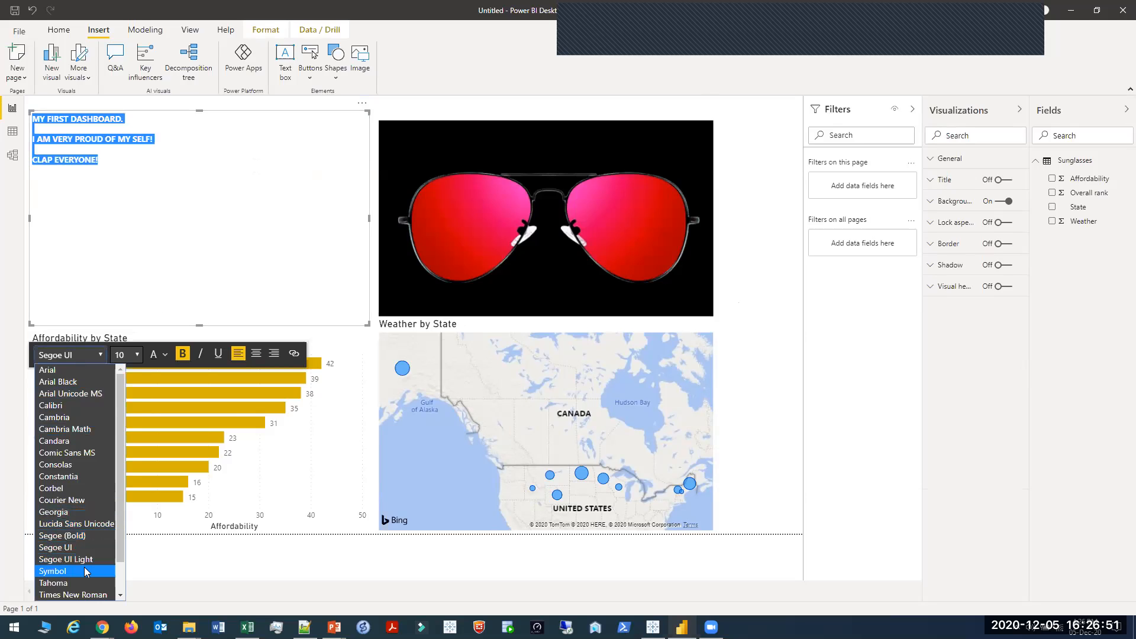
click(90, 547)
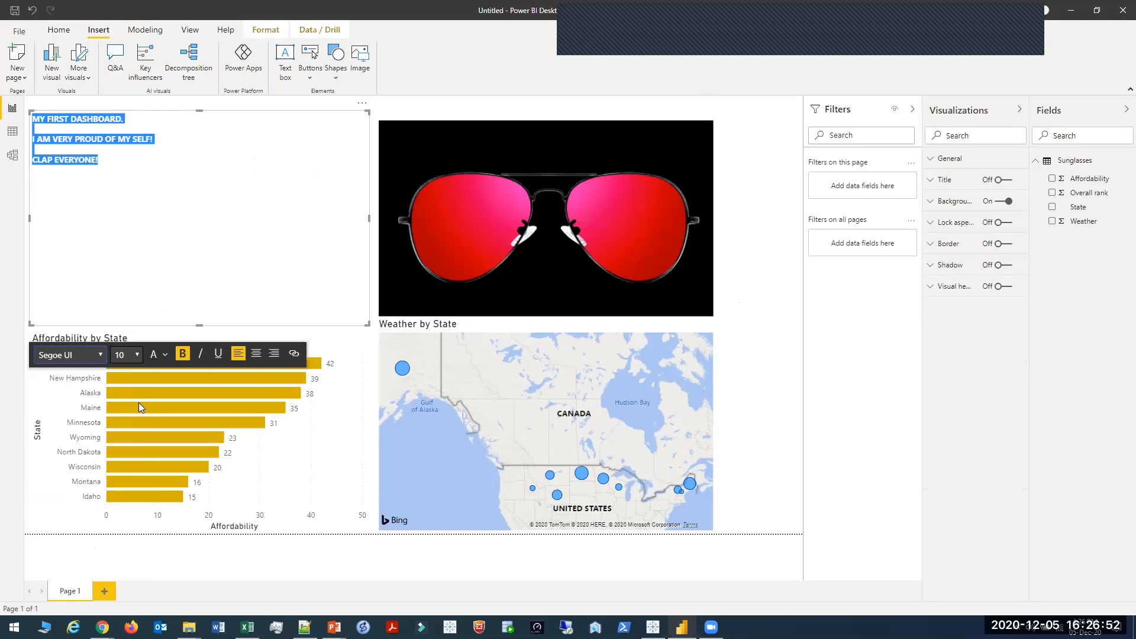
click(138, 355)
click(119, 548)
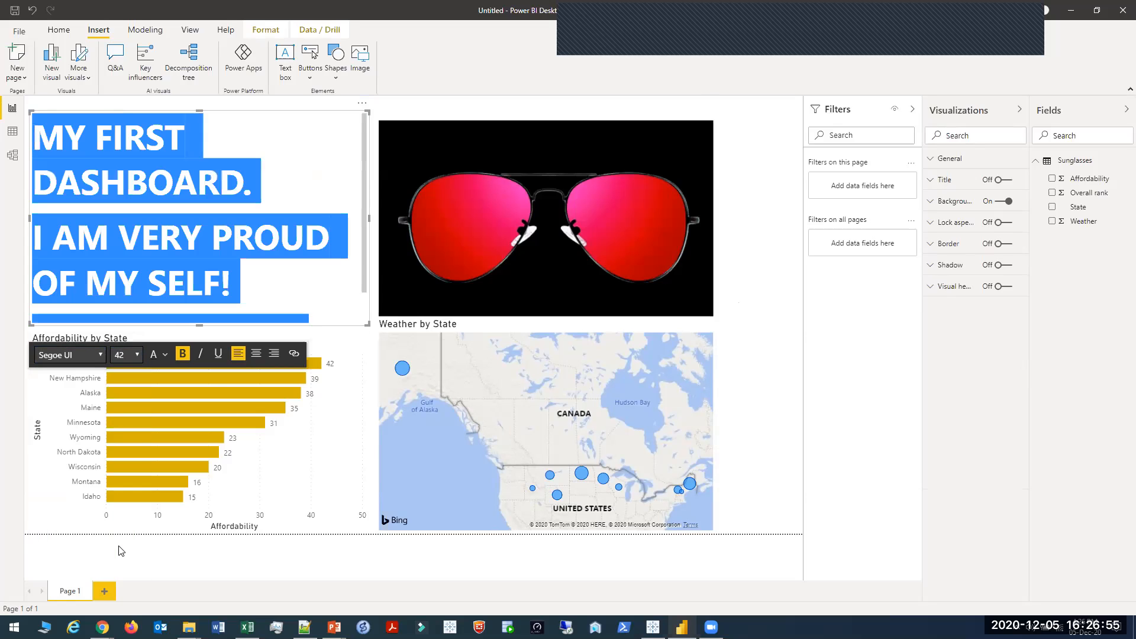
Delete the "CLAP EVERYONE!" line from the text box, including the leftover empty line
click(289, 275)
key(Right)
key(shift+End)
key(Delete)
key(BackSpace)
key(ctrl+Left)
key(ctrl+shift+Left)
key(ctrl+shift+Left)
key(ctrl+shift+Left)
key(ctrl+shift+Left)
key(ctrl+shift+Left)
key(ctrl+shift+Left)
key(ctrl+shift+Left)
key(ctrl+shift+Left)
key(ctrl+shift+Left)
key(ctrl+shift+Right)
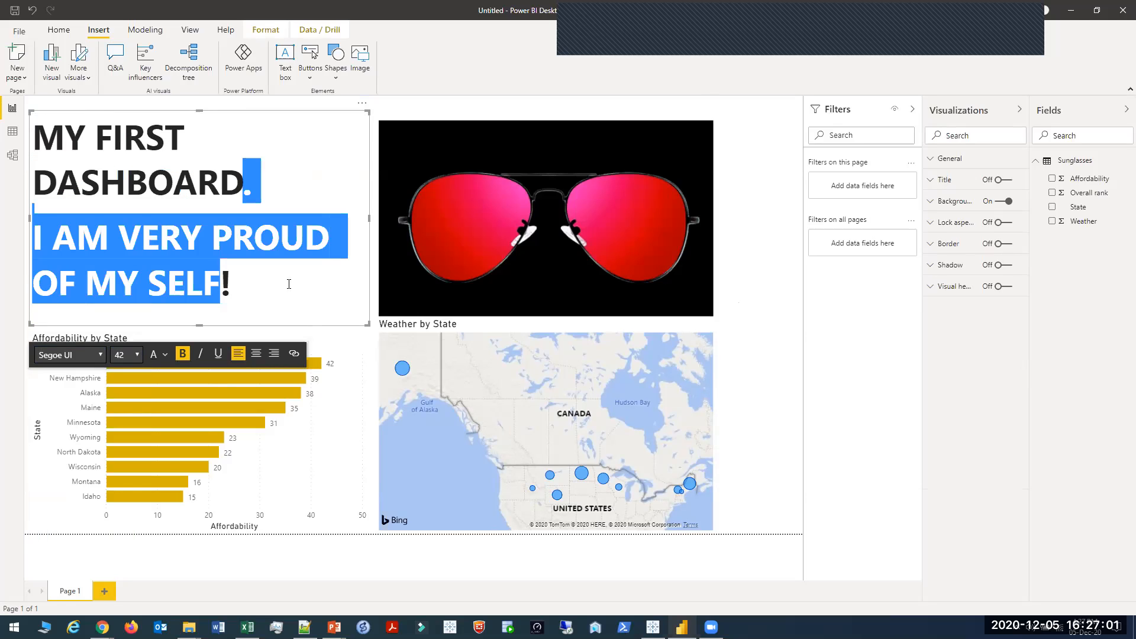
key(shift+Right)
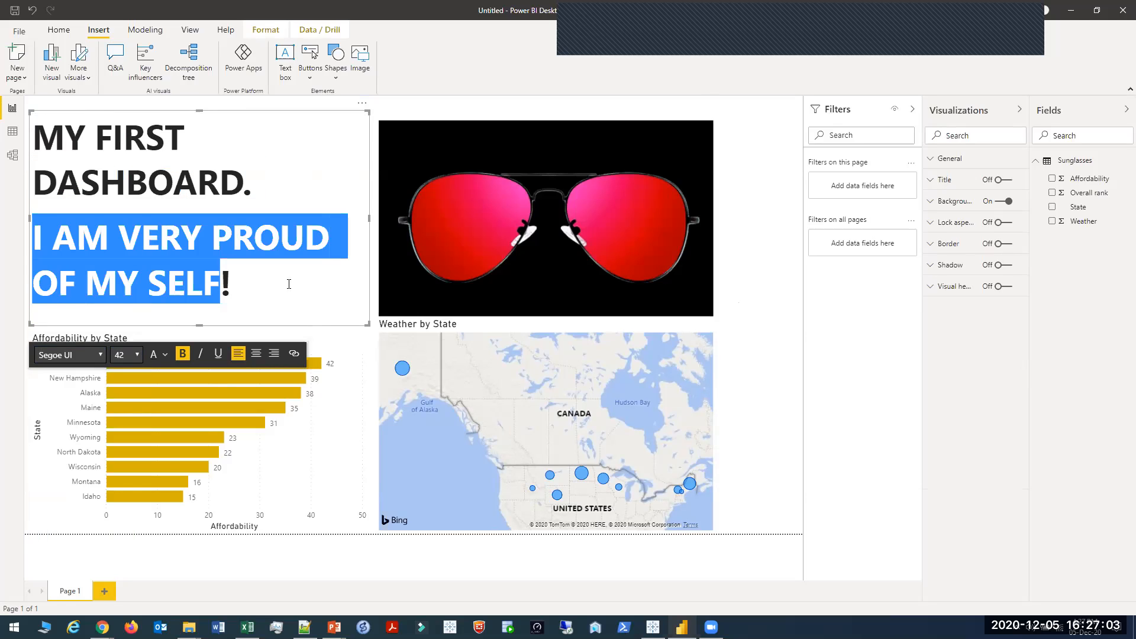
key(Left)
key(Up)
key(Up)
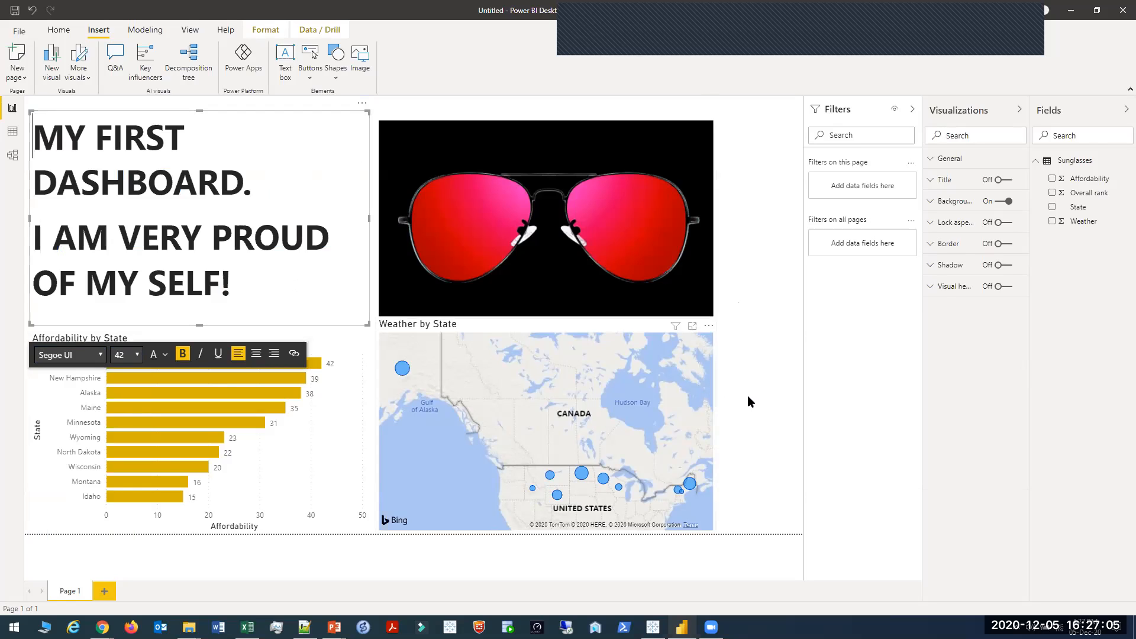
click(765, 364)
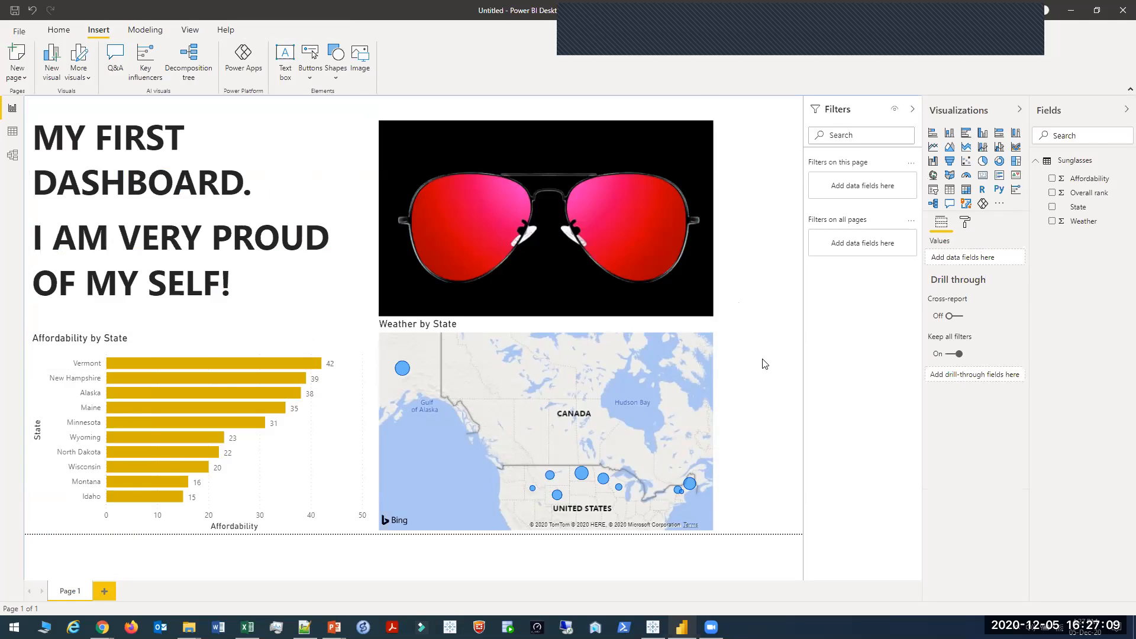
click(1007, 14)
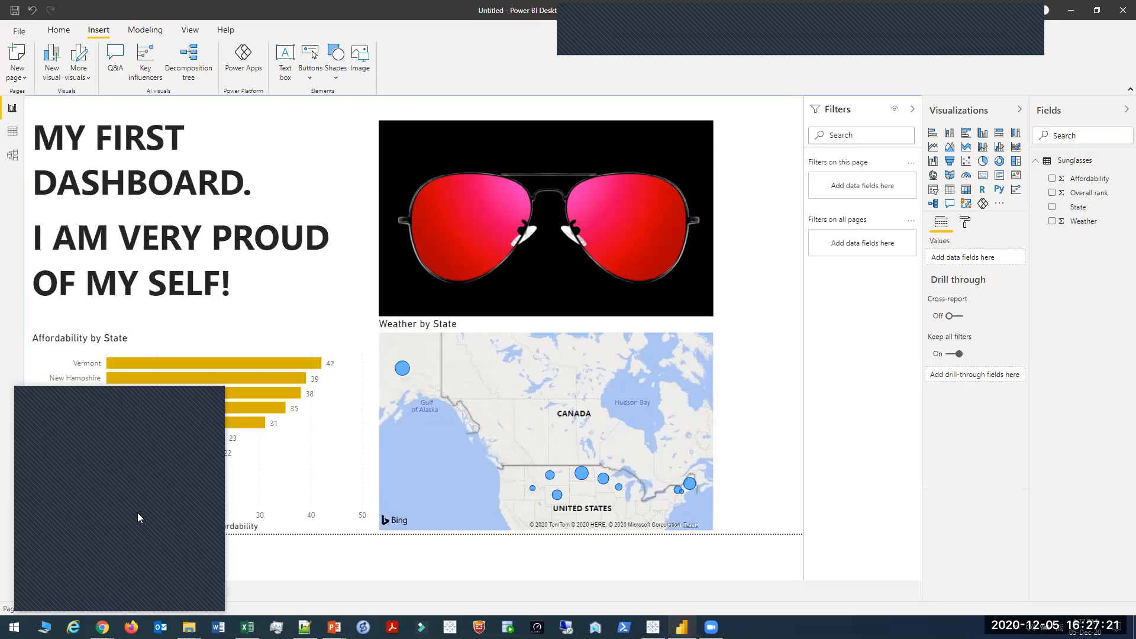
key(XF86AudioRaiseVolume)
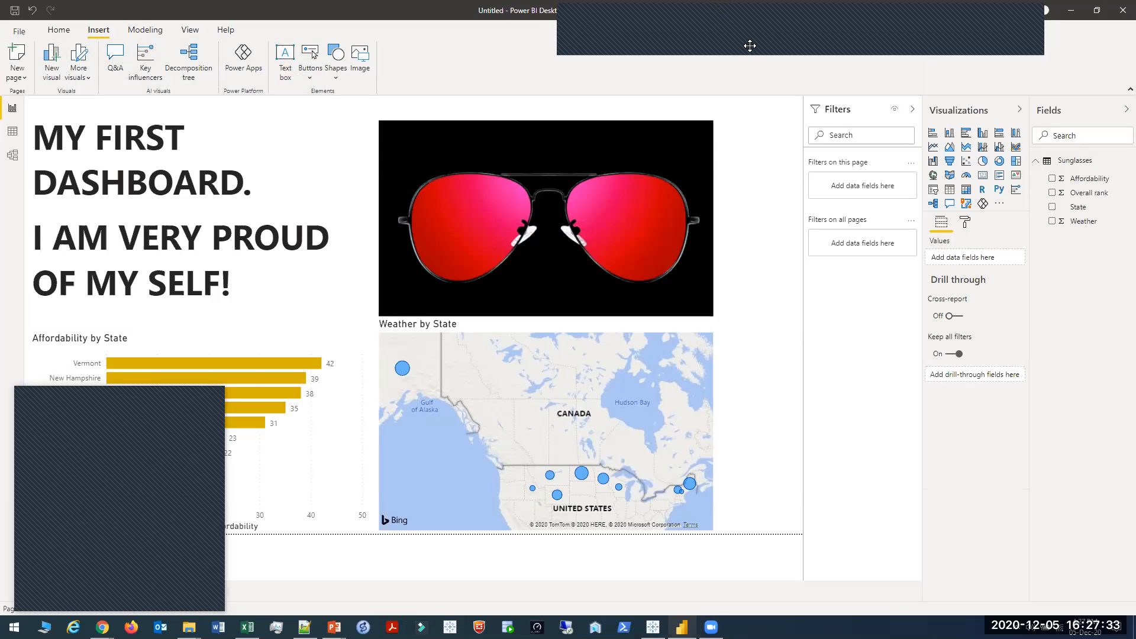
Turn the sunglasses image's background on and off again, and check its General size and position settings
click(554, 196)
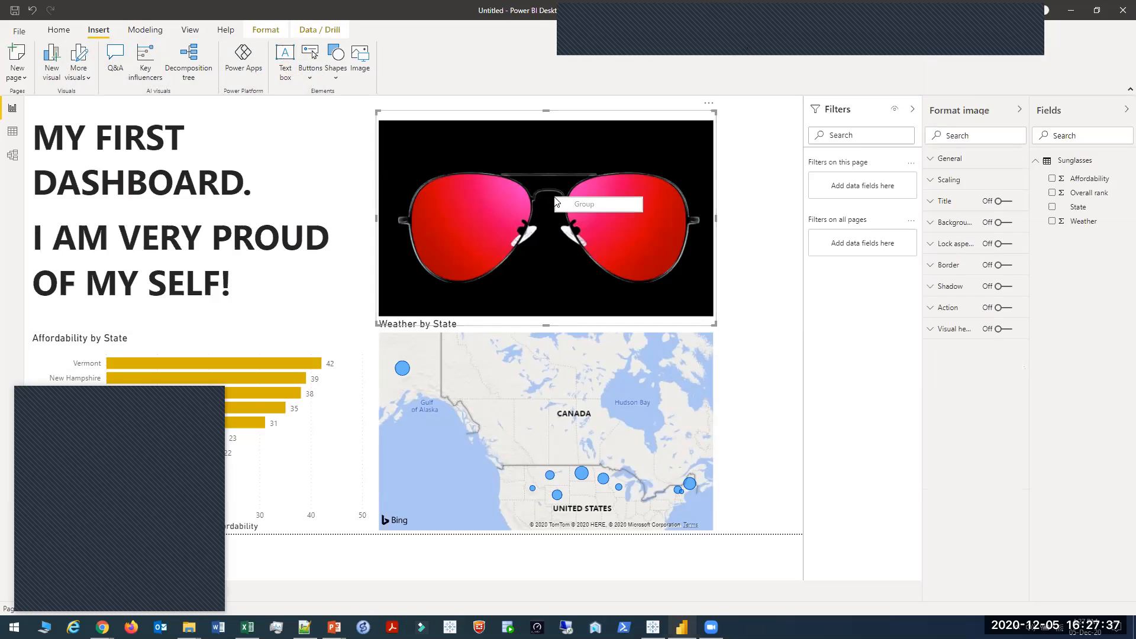
click(673, 112)
click(664, 114)
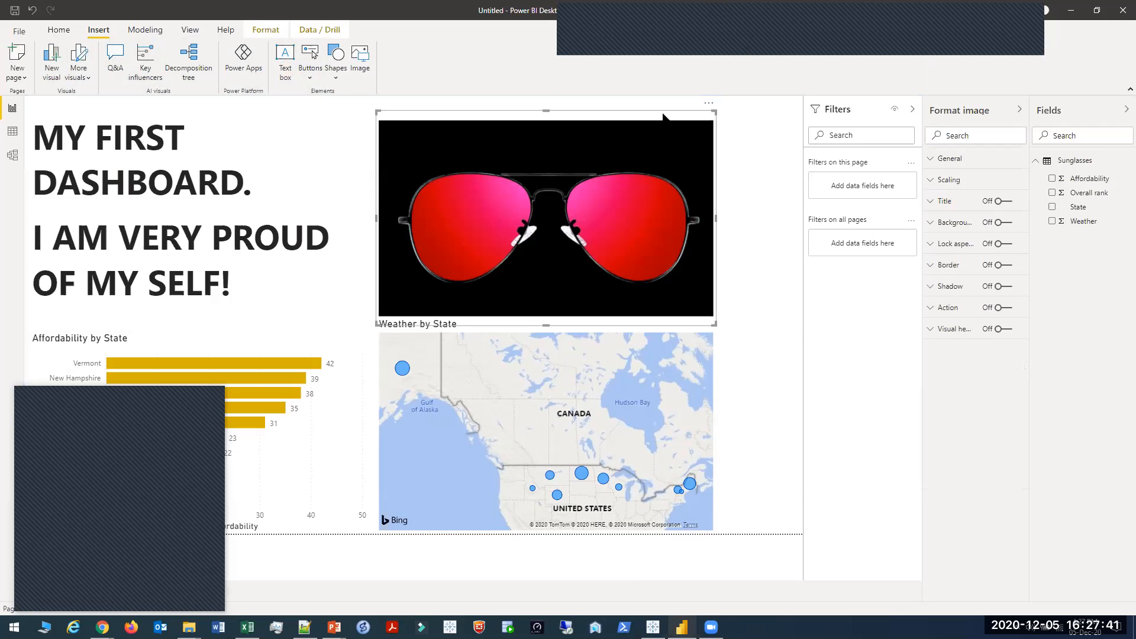
click(1004, 223)
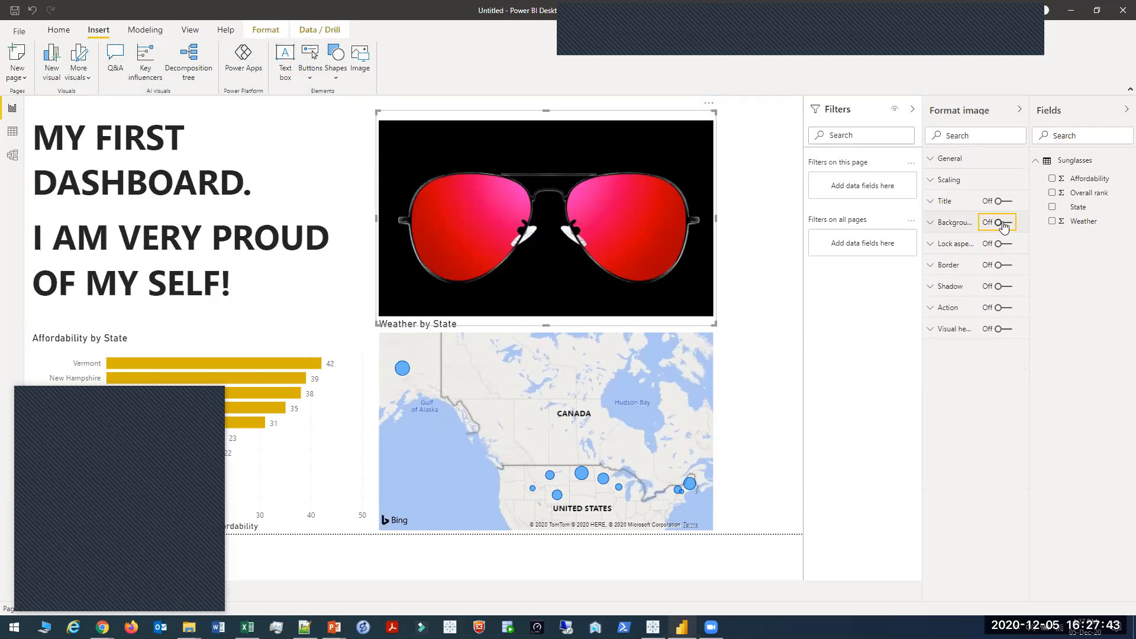
click(1005, 223)
click(933, 161)
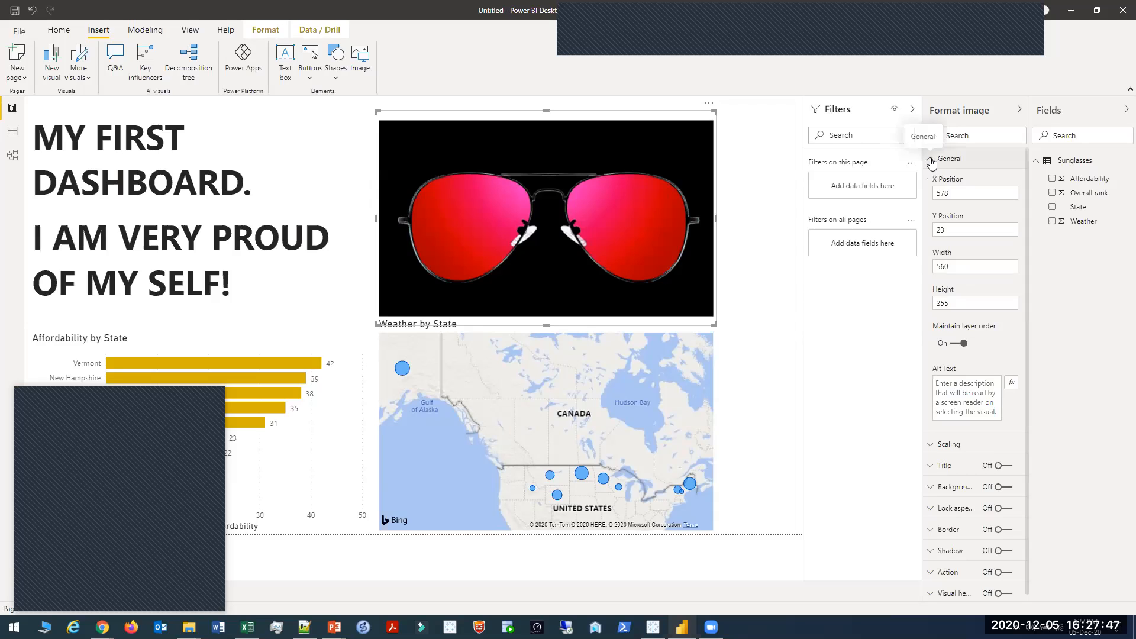
click(934, 167)
Set the sunglasses image's scaling to Fit
click(935, 184)
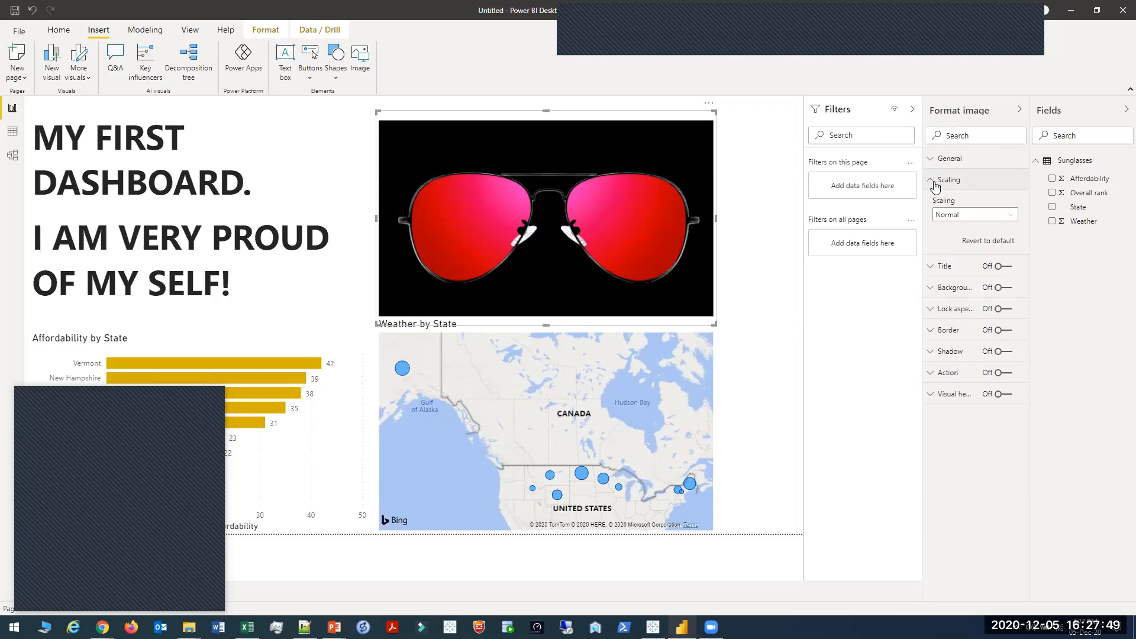
click(965, 214)
click(965, 242)
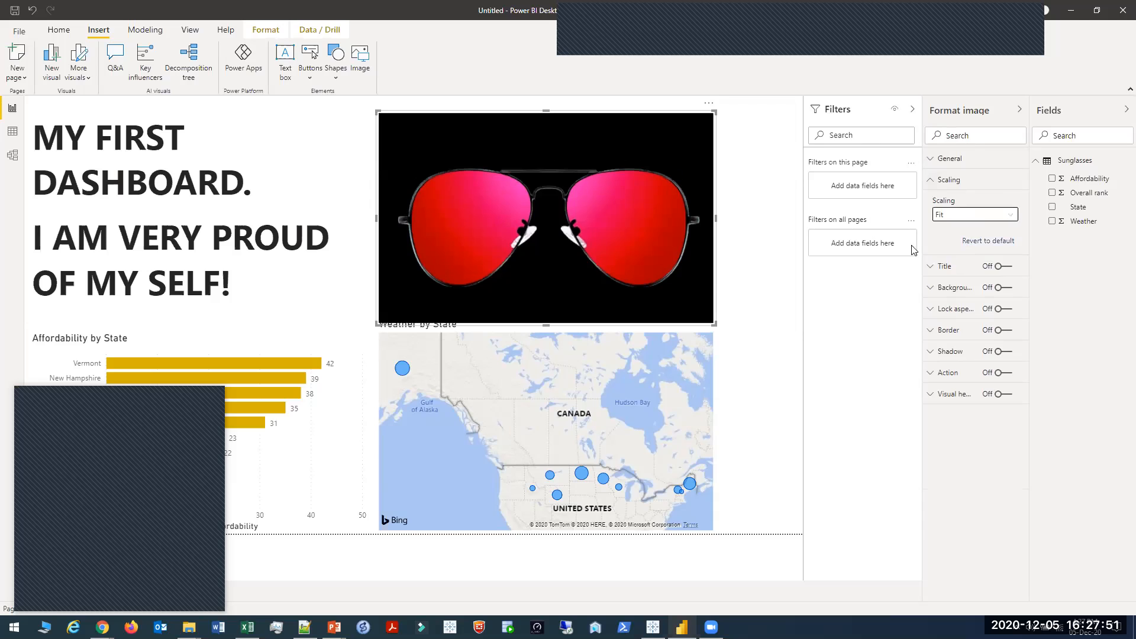
Reduce the sunglasses image's height by about half from its upper edge and set its scaling to Fill
drag(546, 111, 558, 220)
click(961, 216)
click(965, 253)
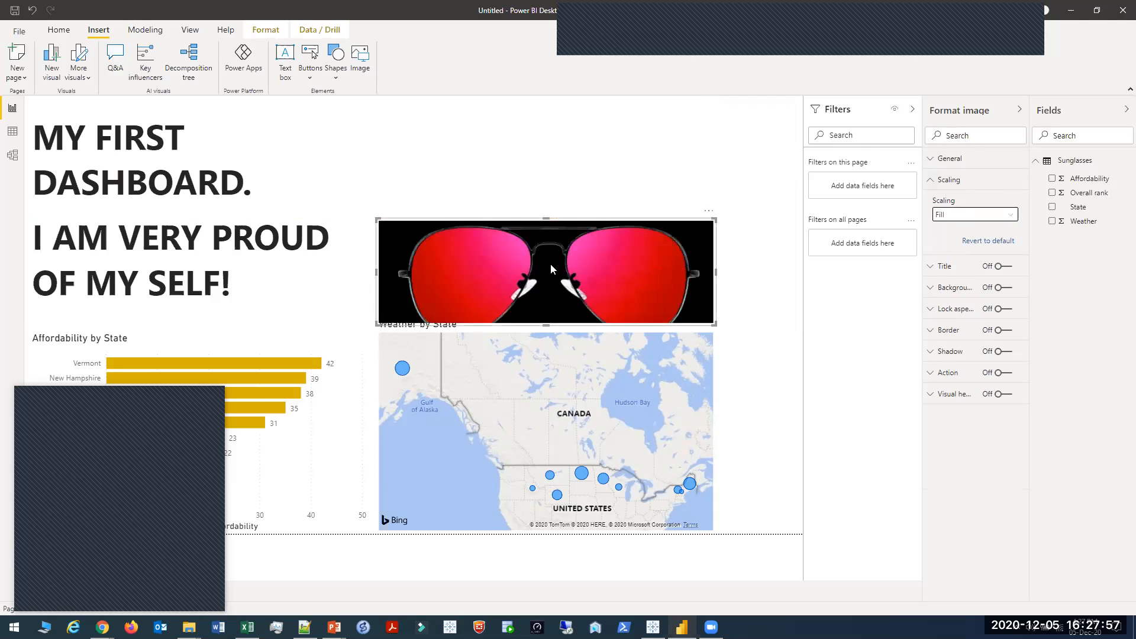
Move the sunglasses image up to the top of the page and extend the Weather by State map upward to just below it
drag(550, 264, 560, 155)
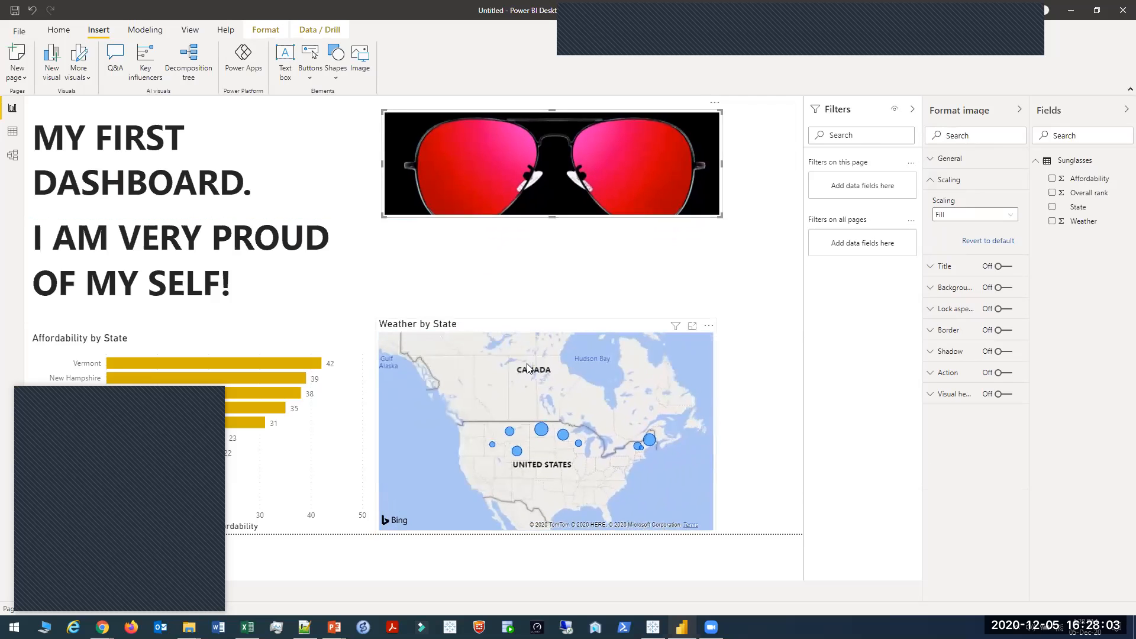
click(531, 366)
drag(544, 319, 536, 230)
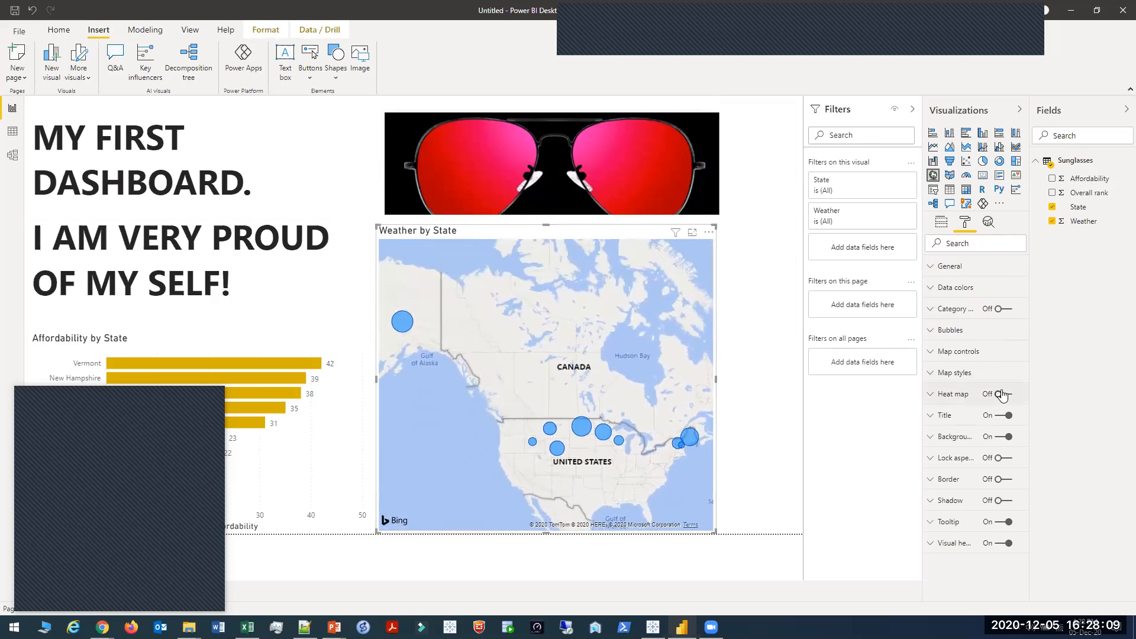
Turn the sunglasses image's Shadow and Action options on and off again, and check the Action settings
click(673, 182)
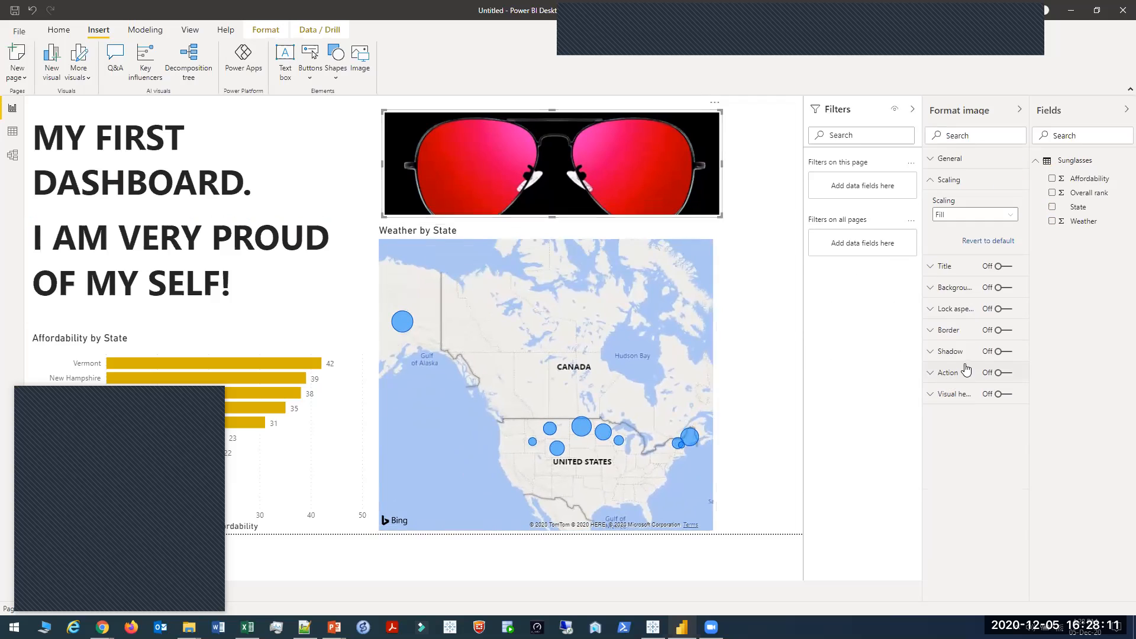
click(1001, 354)
click(999, 355)
click(1001, 374)
click(1000, 374)
click(931, 374)
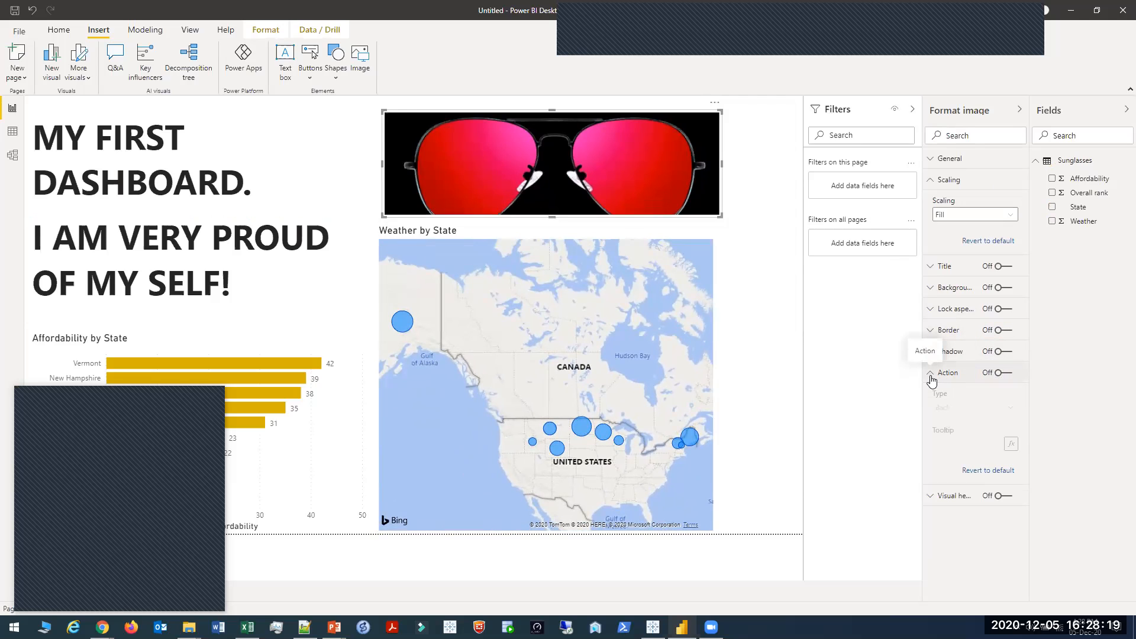
click(933, 378)
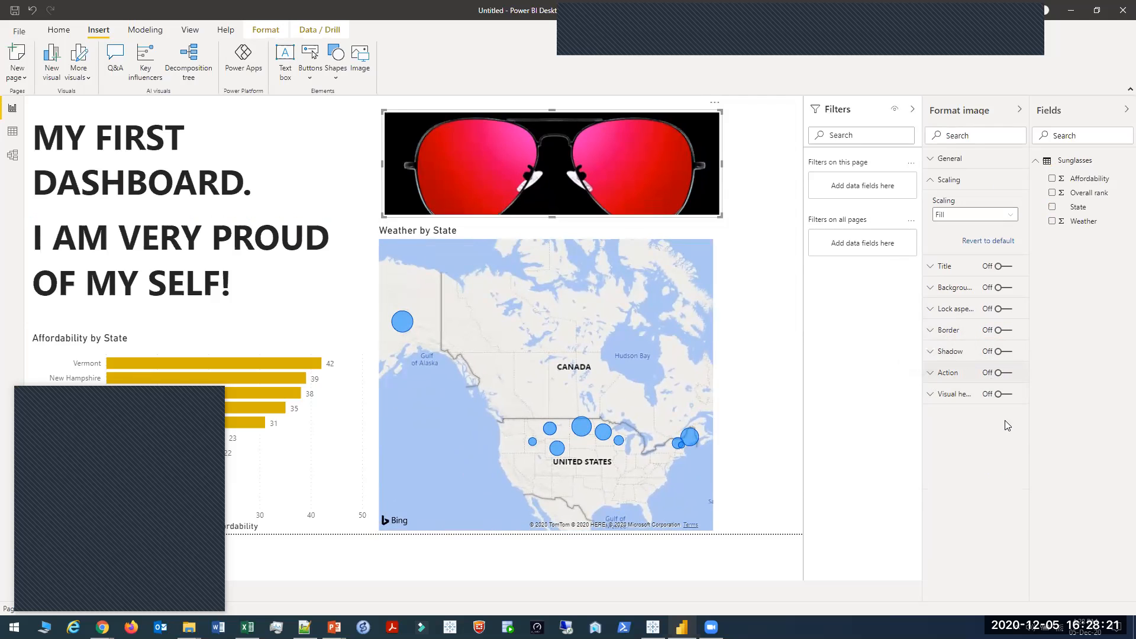